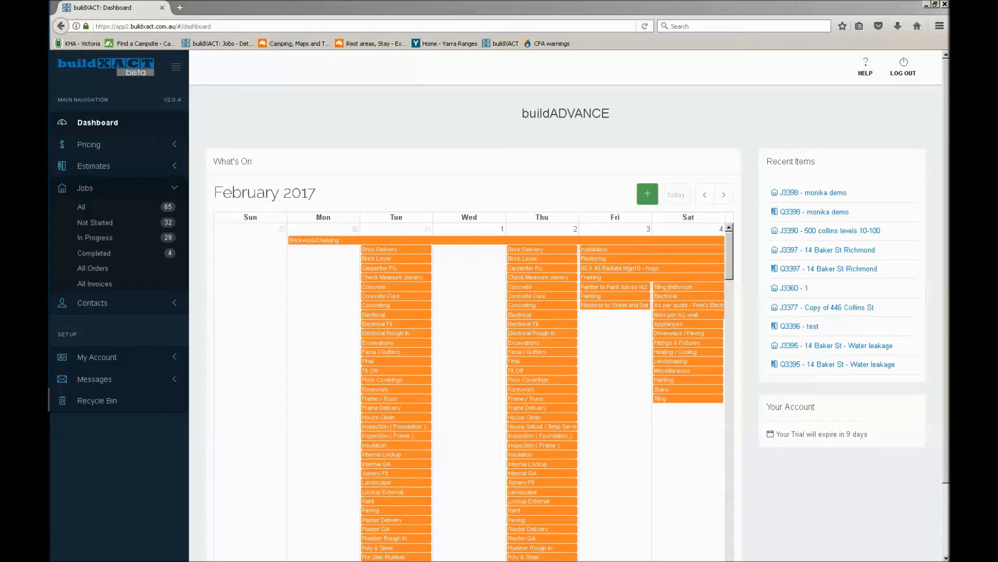
Open the list of all estimates and look through the existing entries
click(139, 169)
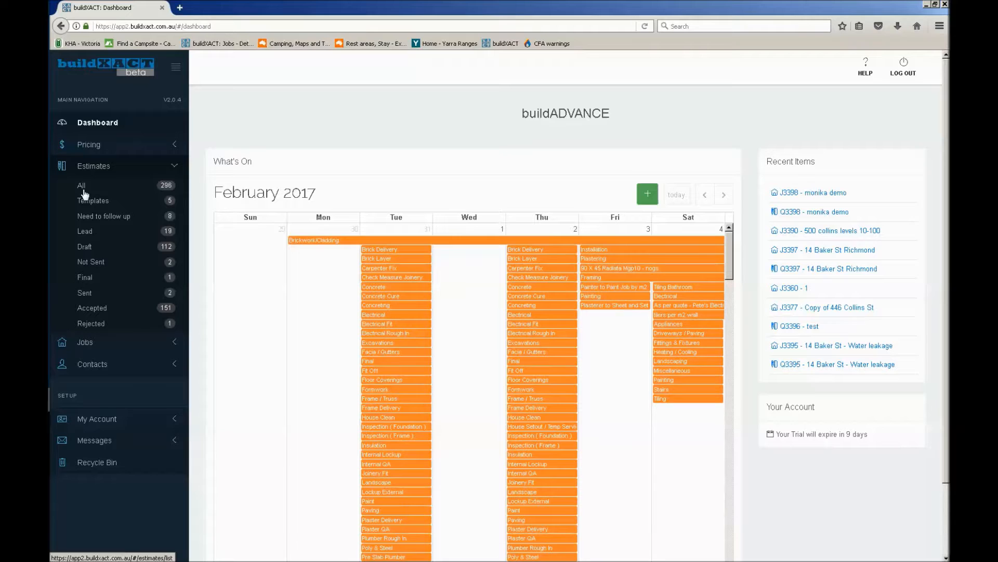
click(128, 345)
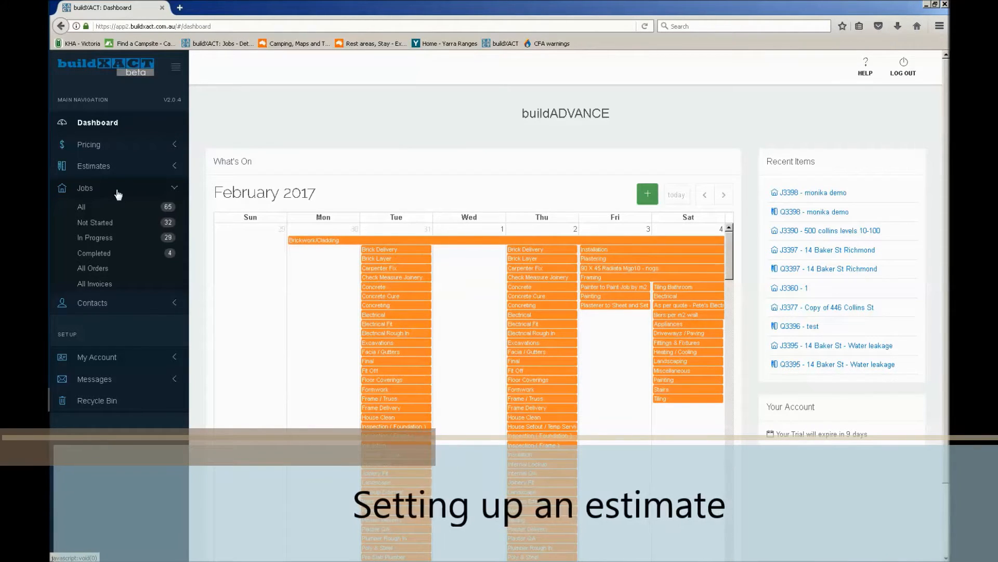
click(116, 167)
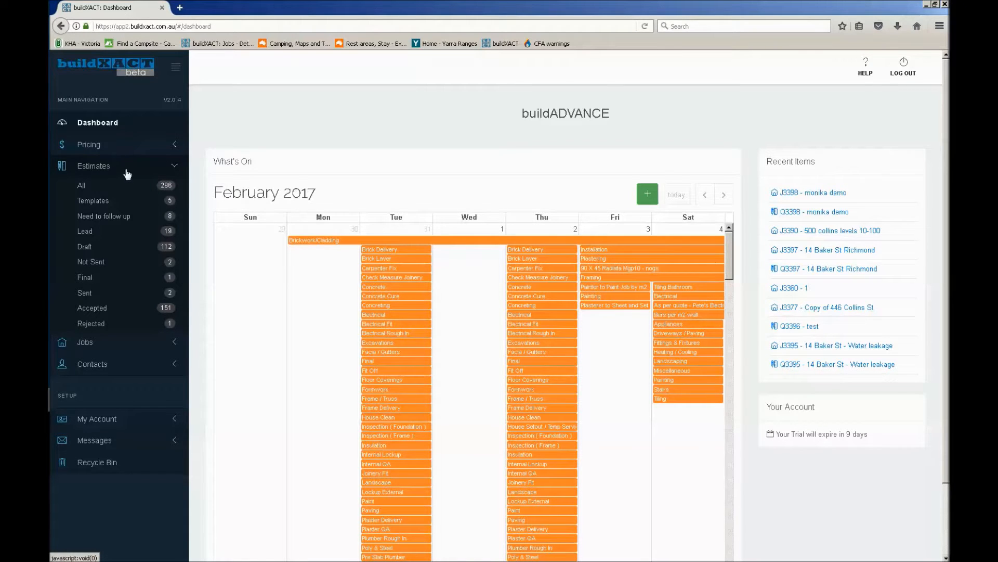
click(116, 186)
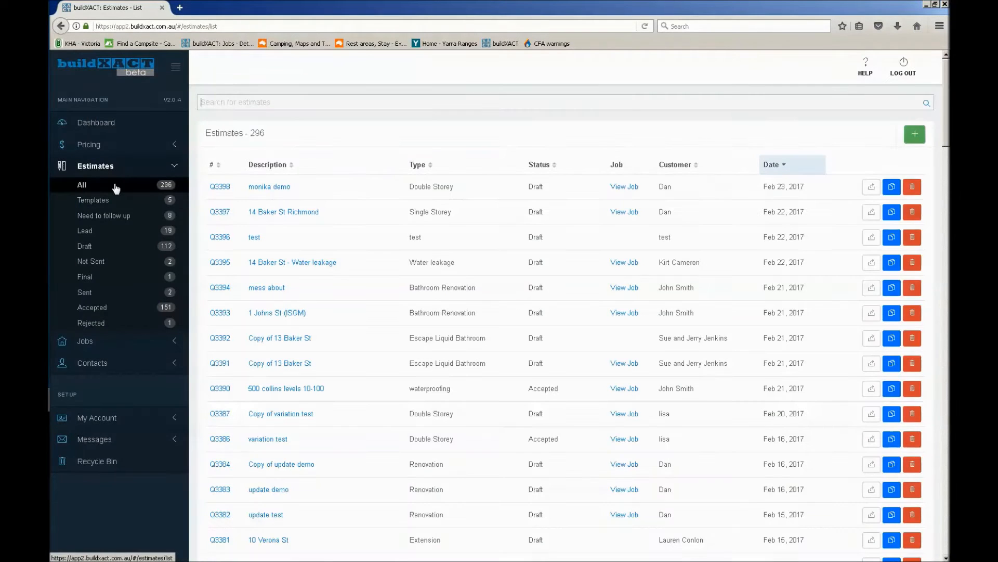
scroll(498, 354, down, 5)
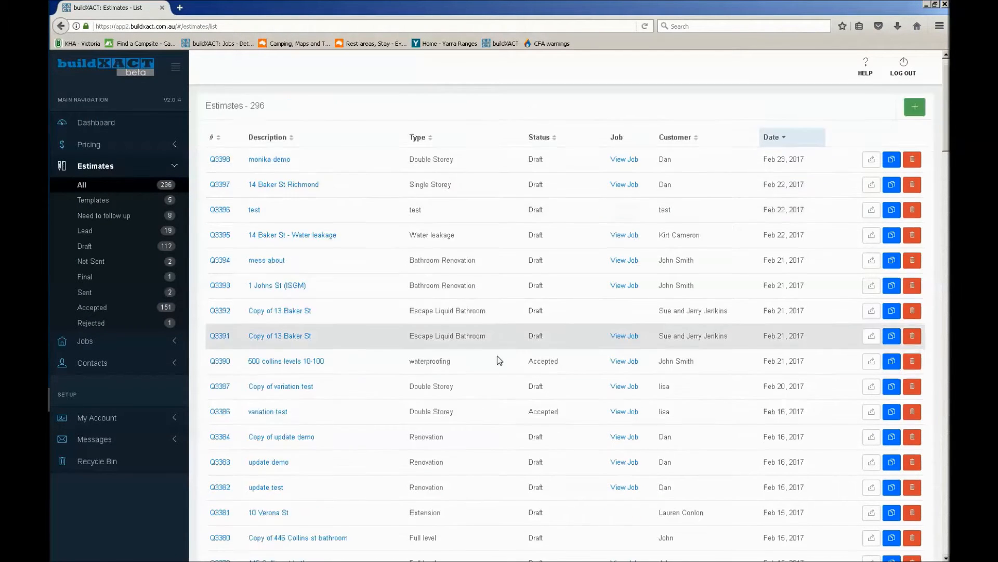
scroll(498, 355, down, 10)
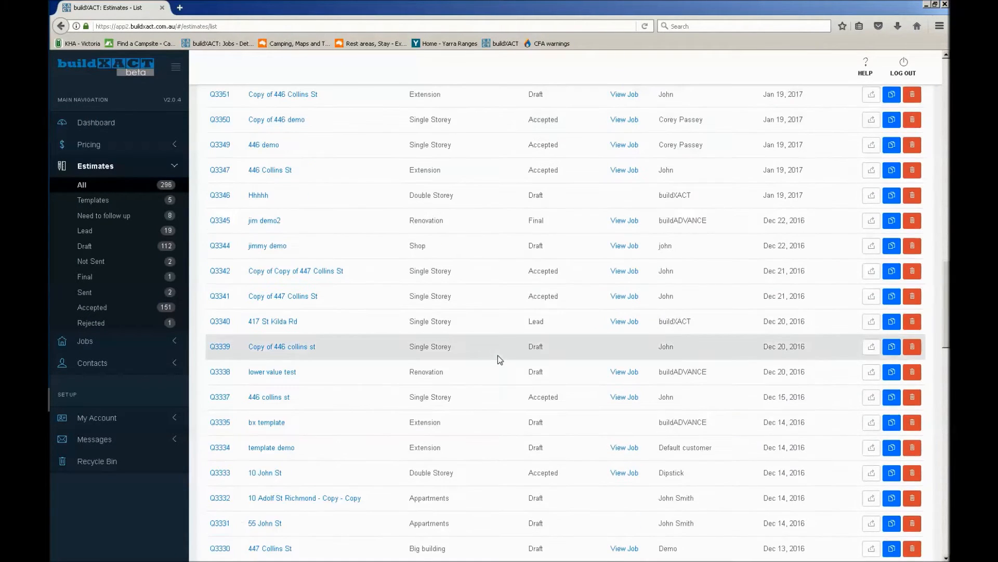
scroll(498, 355, up, 15)
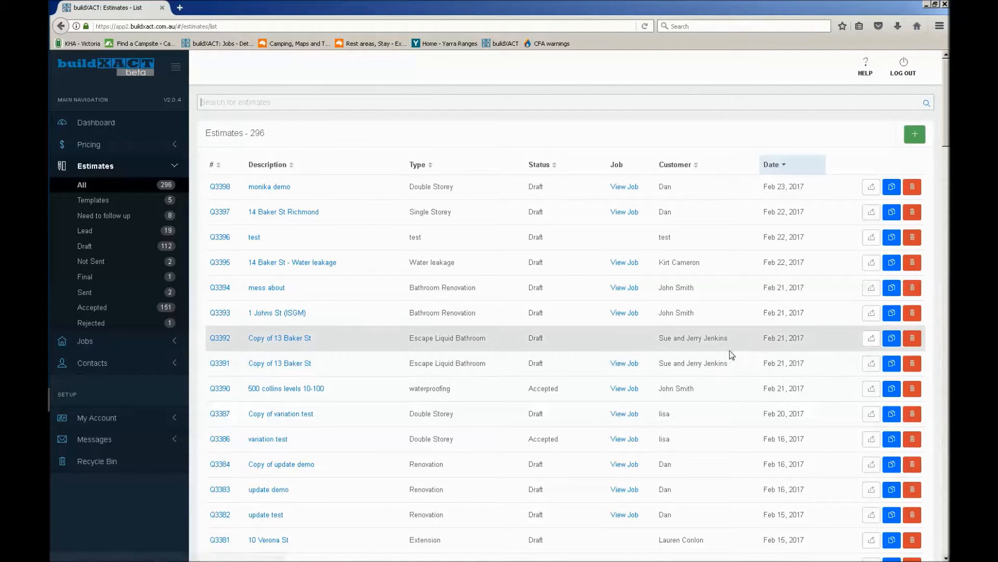
click(893, 343)
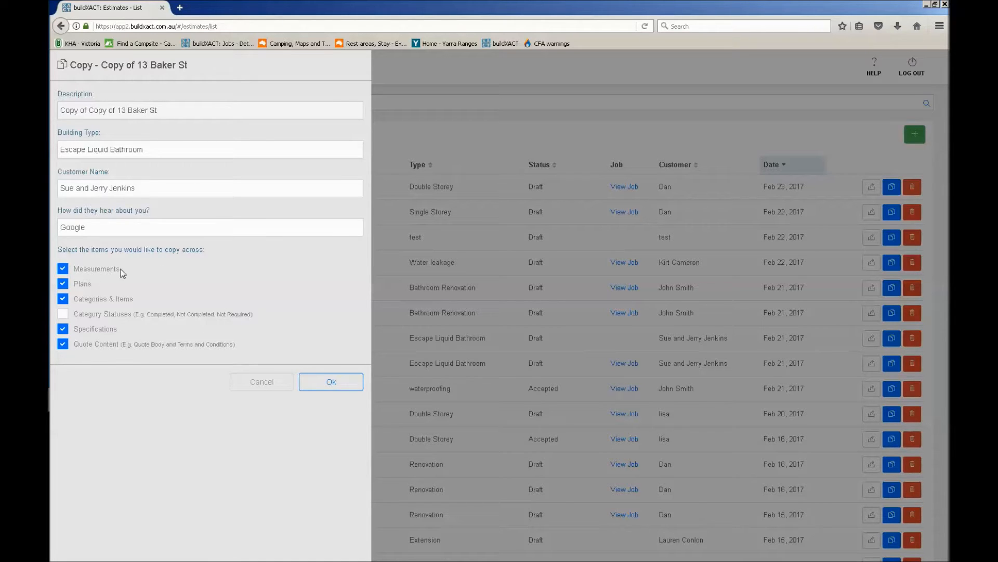
click(87, 285)
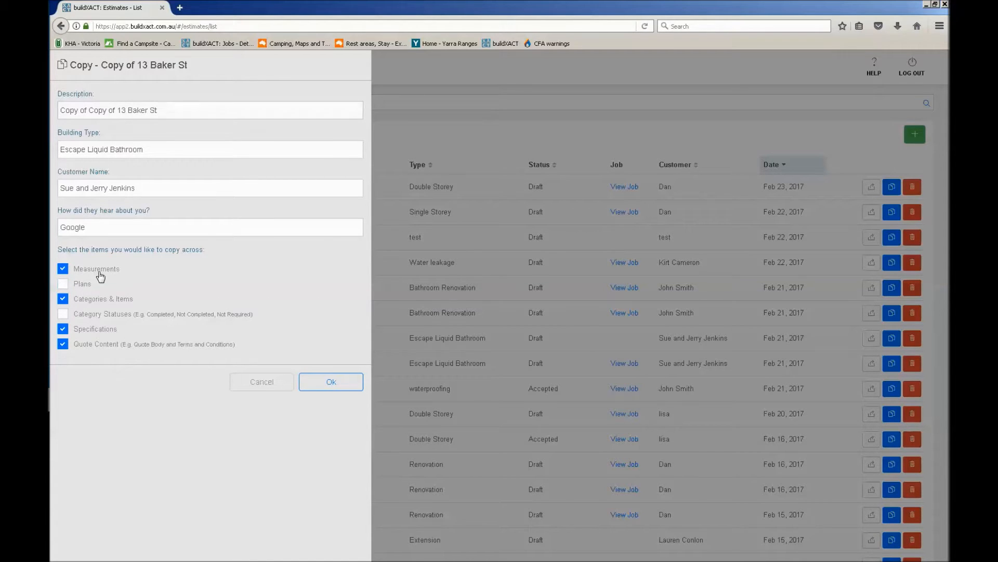
click(92, 333)
click(91, 337)
click(272, 389)
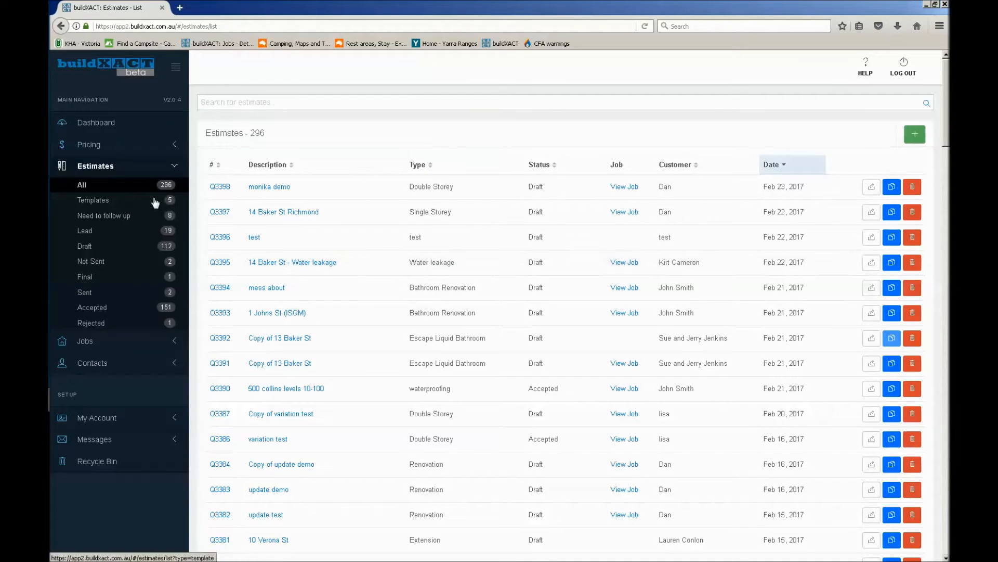
View the available estimate templates and return to the list of all estimates
click(113, 207)
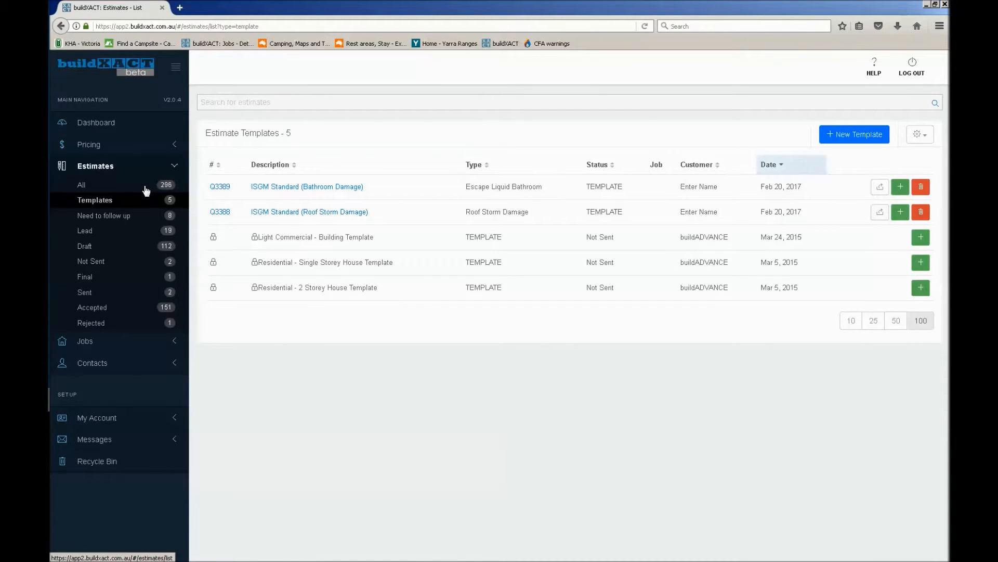
click(82, 184)
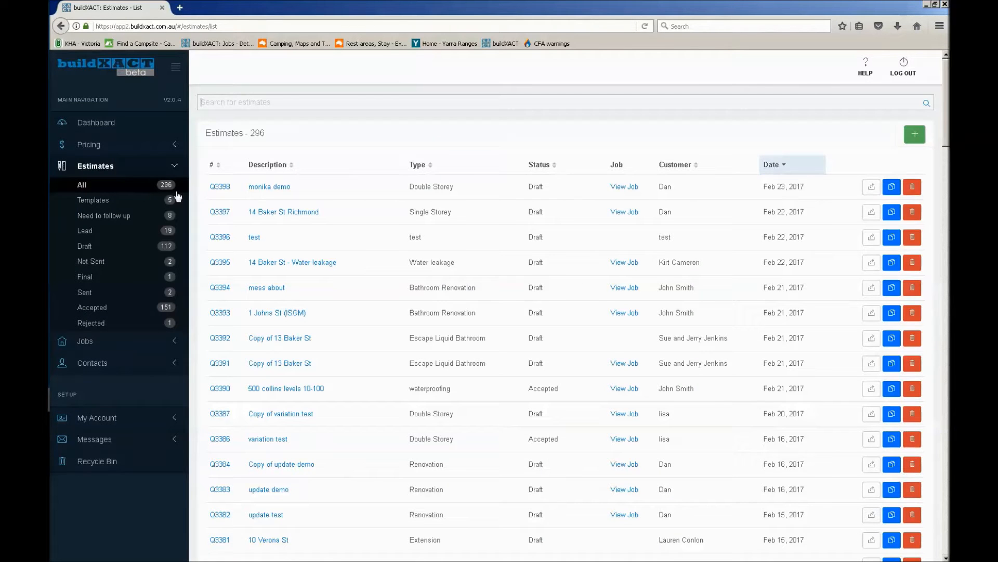
Start a new blank estimate and enter the site's street address as its description
click(915, 136)
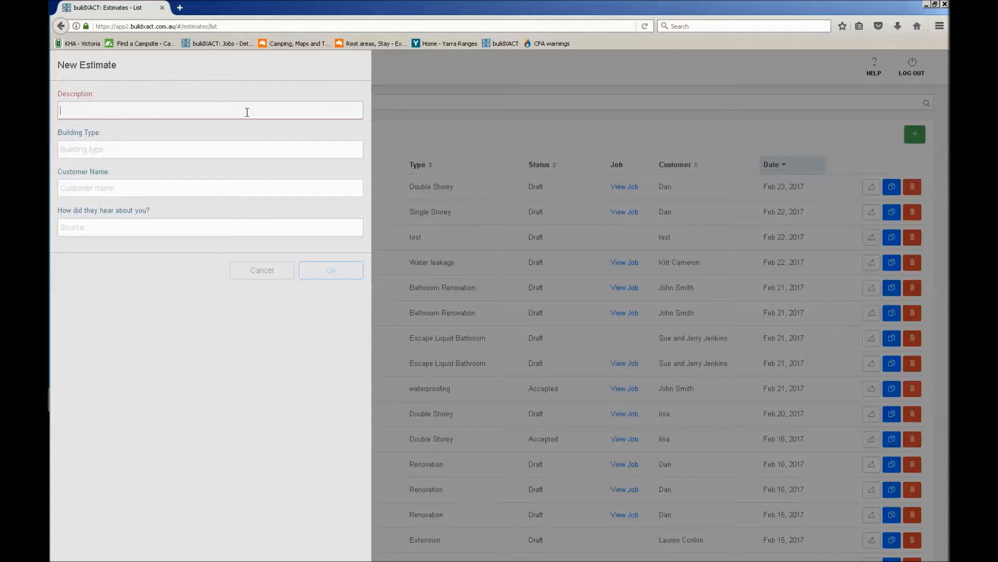
text(44)
key(BackSpace)
key(BackSpace)
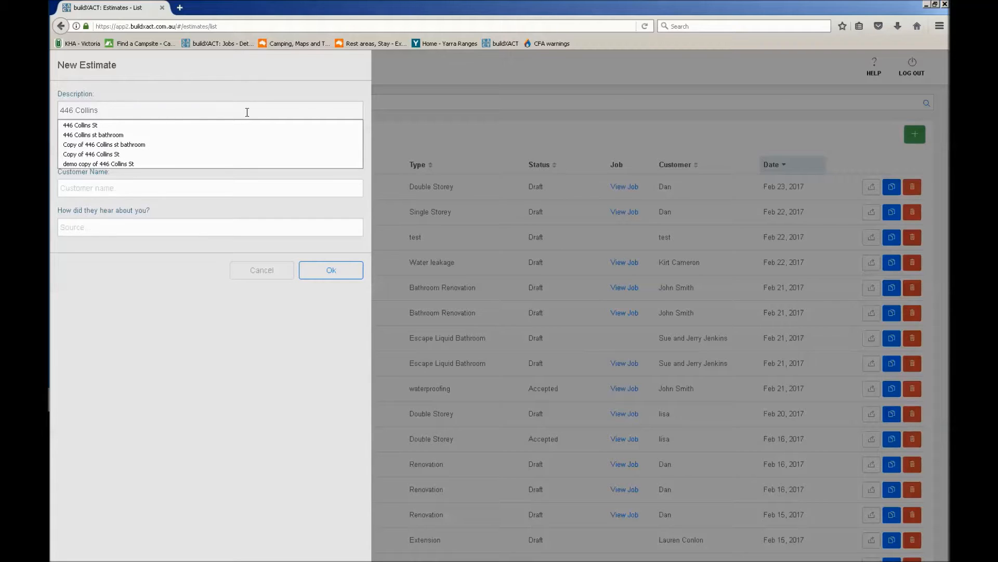
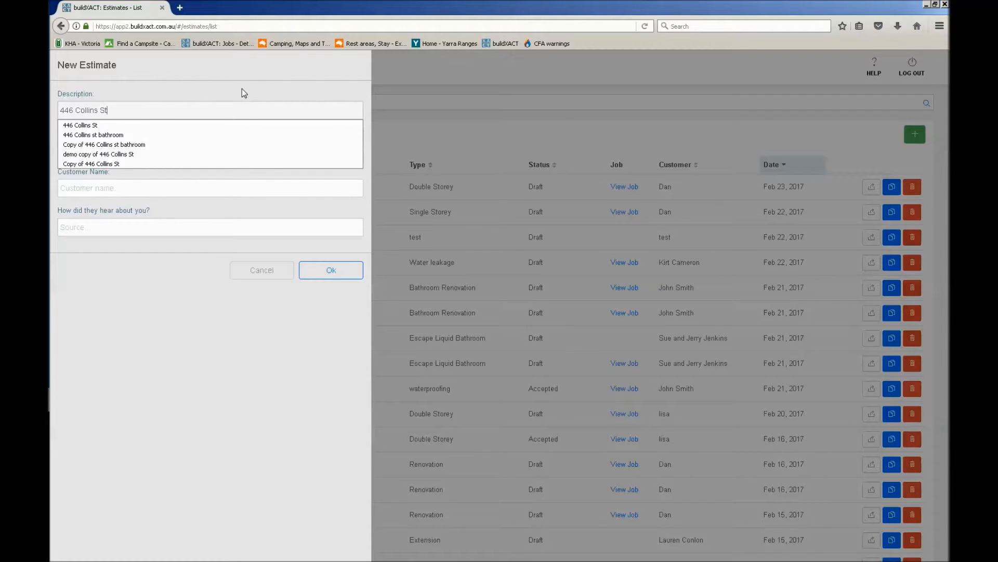
click(144, 89)
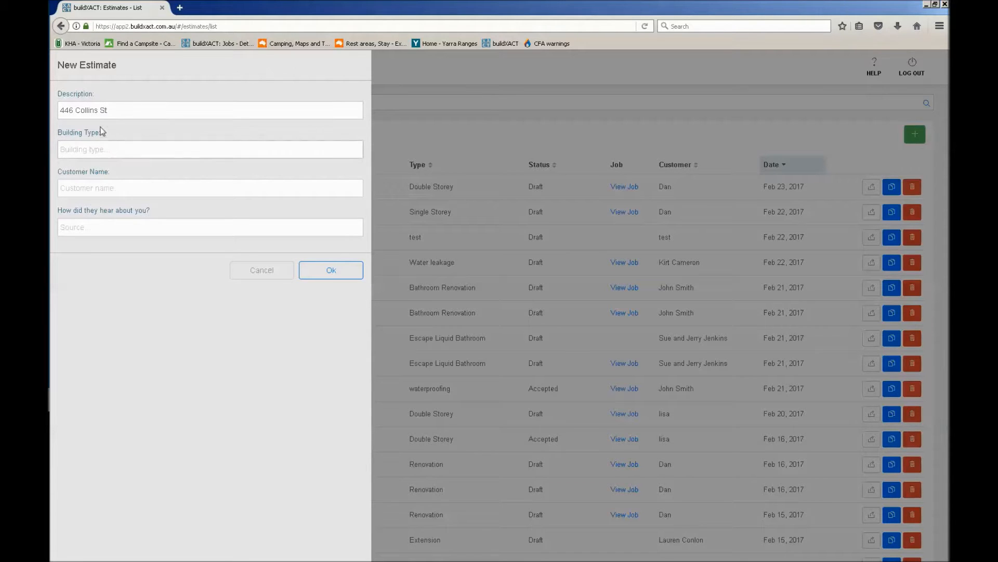
triple_click(110, 110)
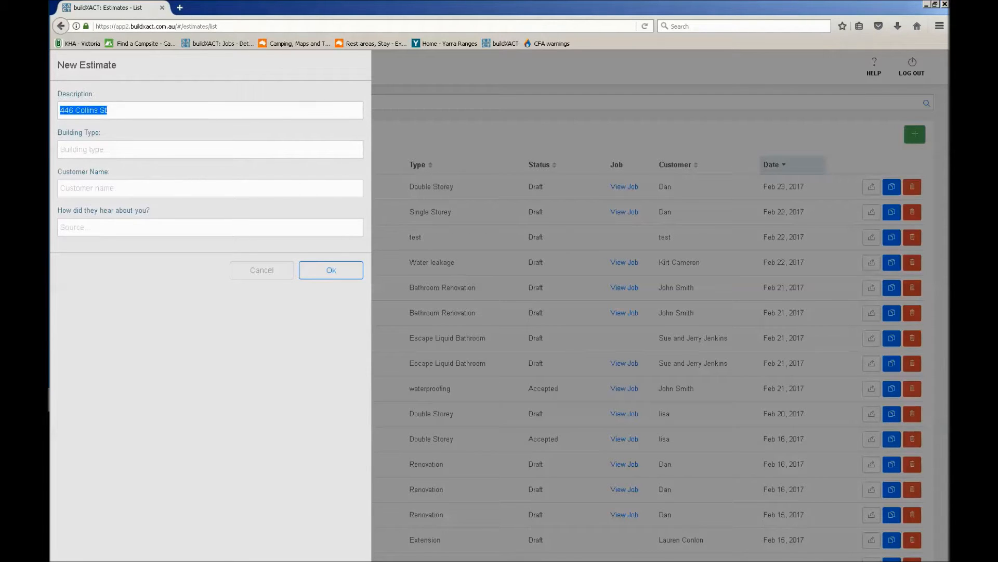
Set the new estimate's building type to Single Storey
click(120, 148)
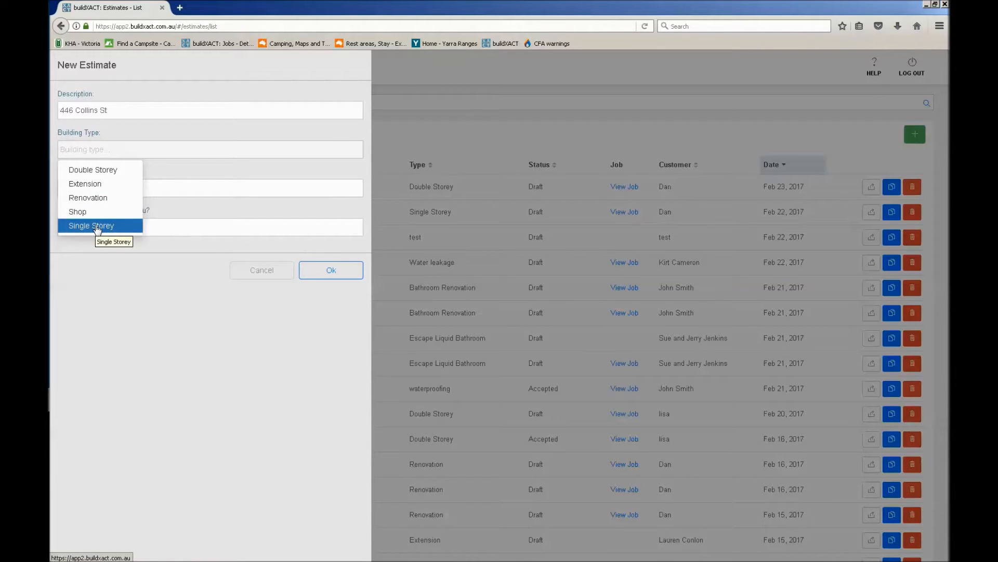
text(dddd)
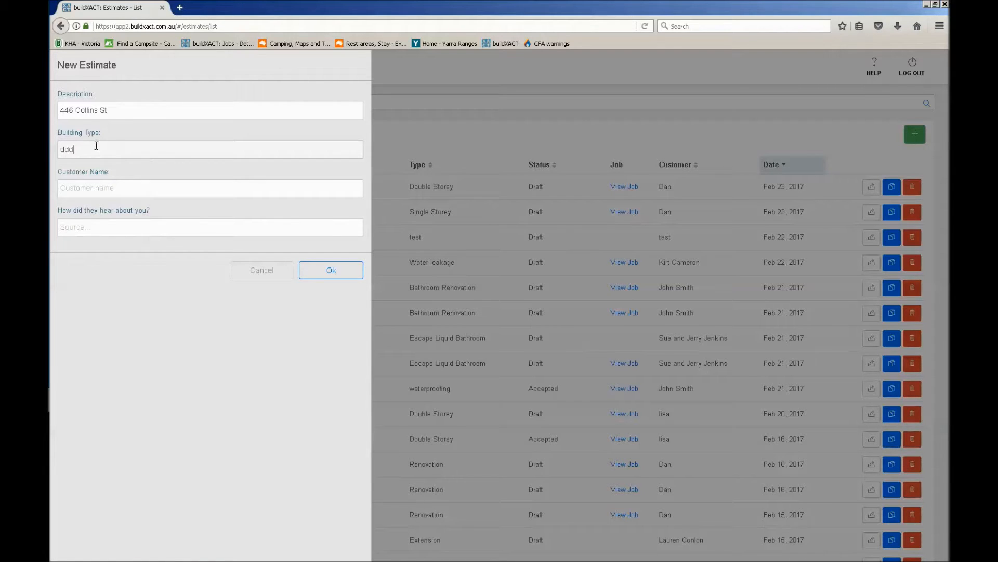
key(ctrl+a)
key(BackSpace)
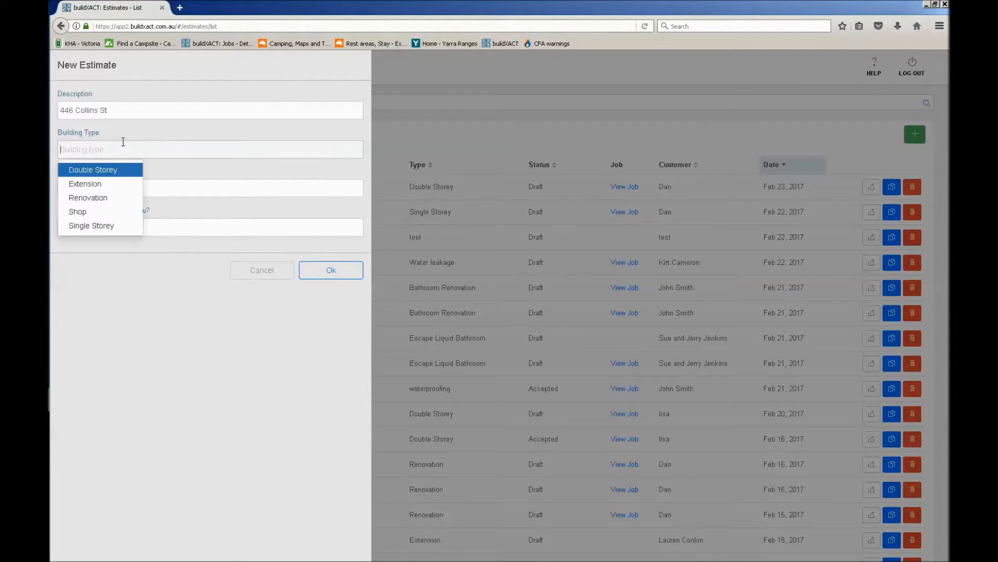
click(109, 226)
Enter the customer's full name in the new estimate and pick the matching existing contact
click(122, 187)
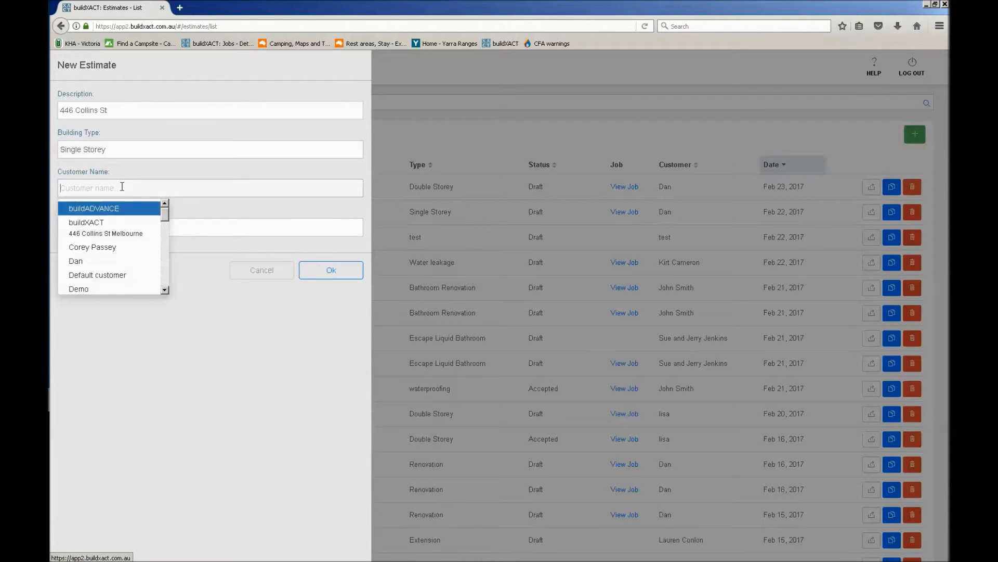
drag(167, 221, 176, 286)
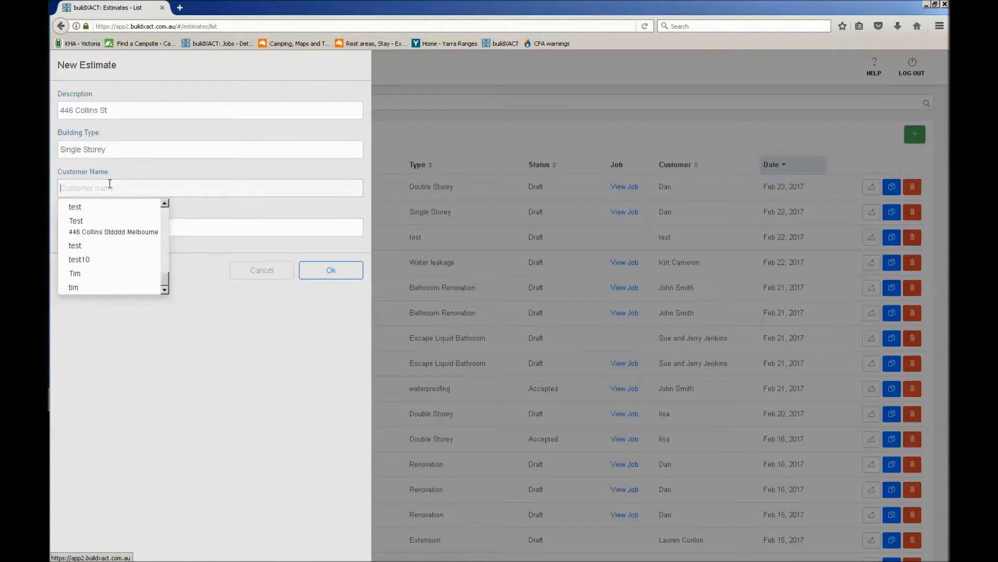
text(Joh)
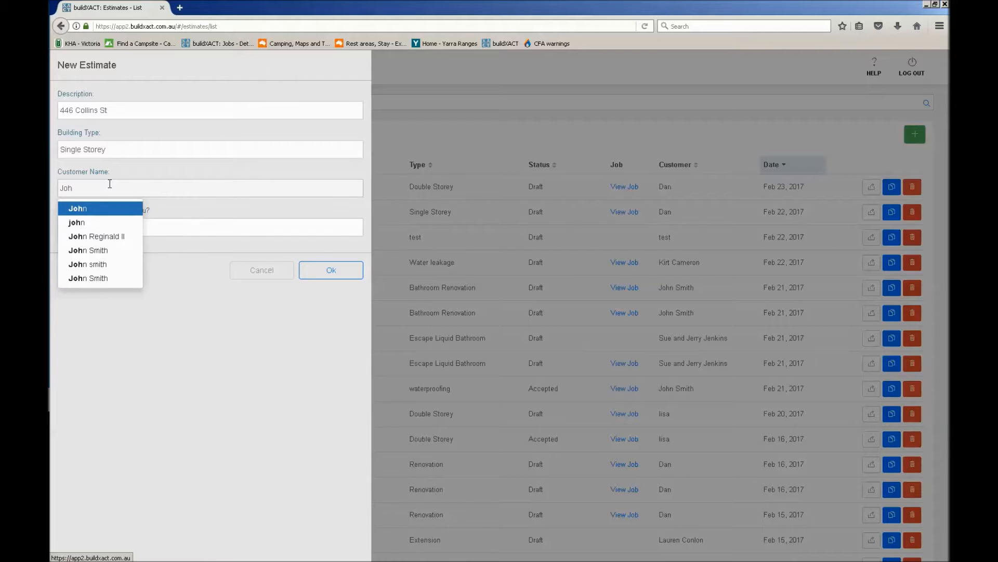
text(n Smith)
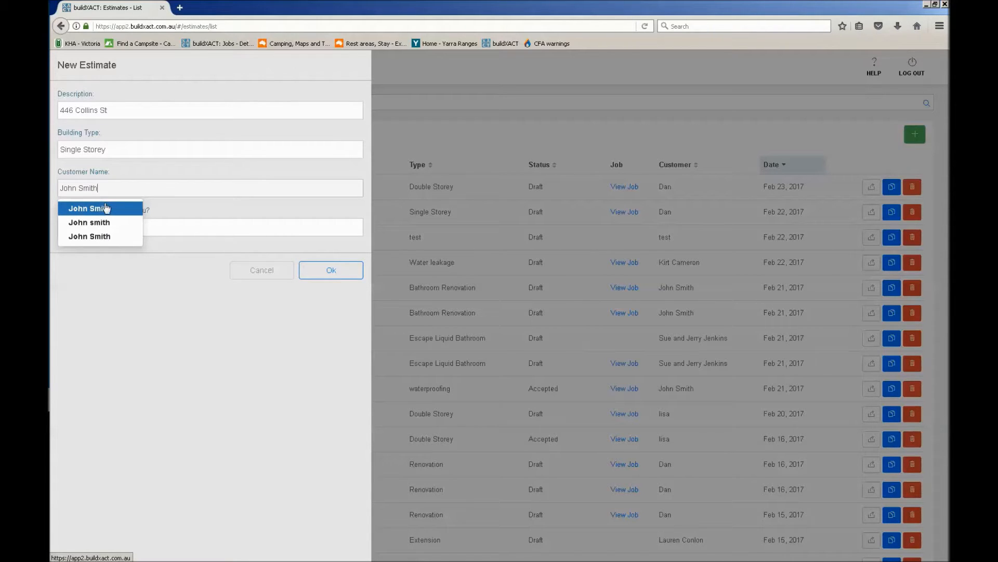
click(110, 207)
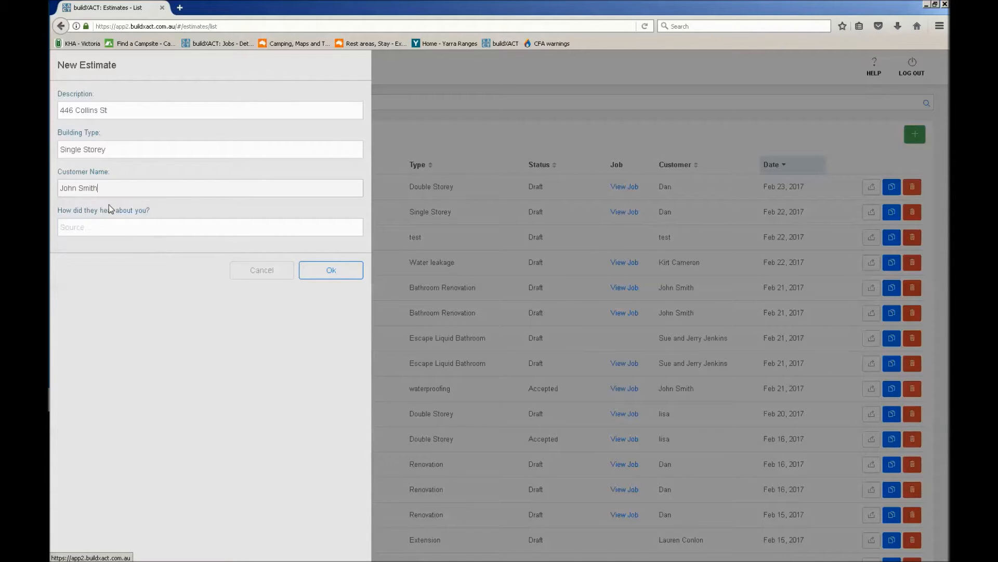
Set how the customer heard about the business to Google and create the estimate
click(146, 229)
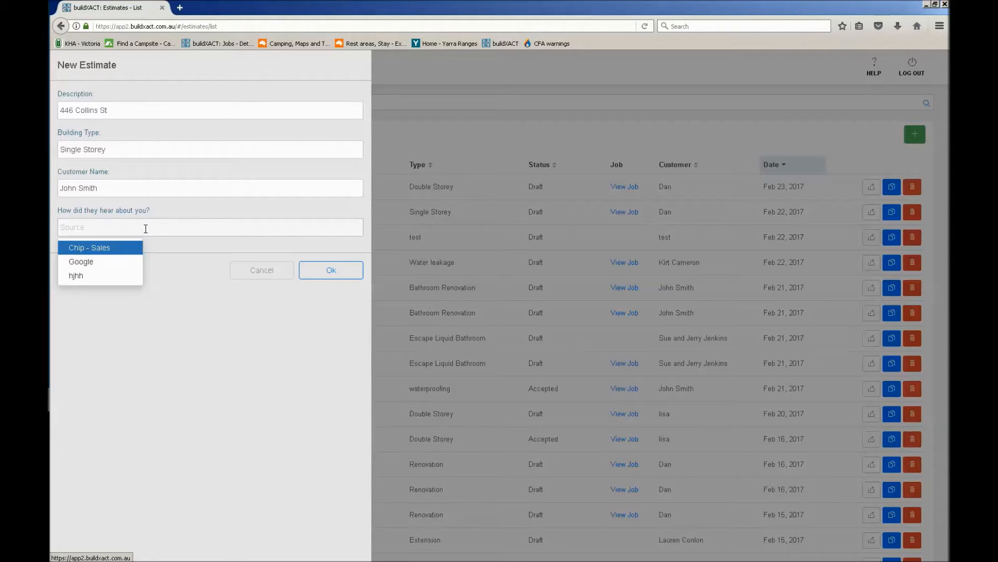
click(180, 251)
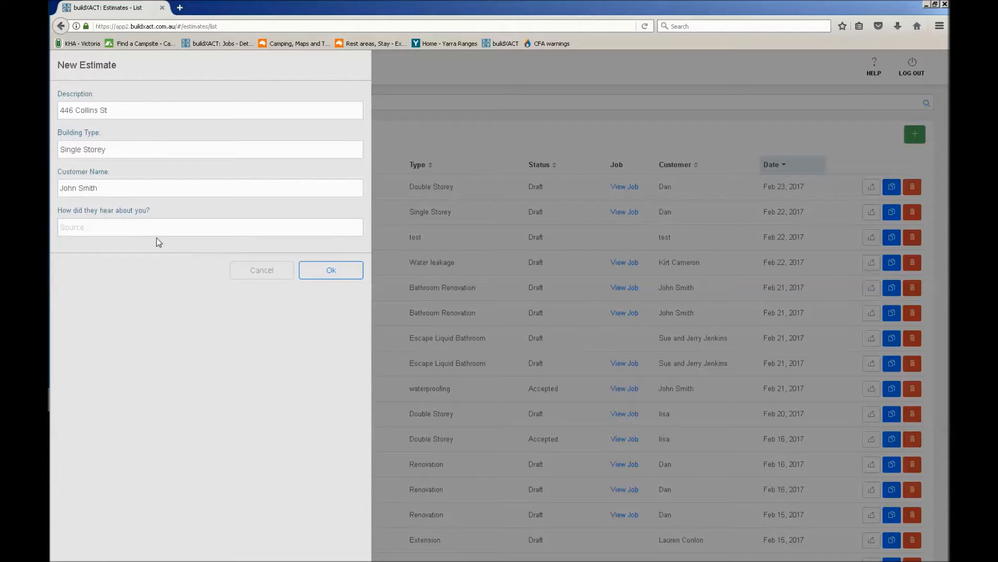
click(137, 231)
click(111, 260)
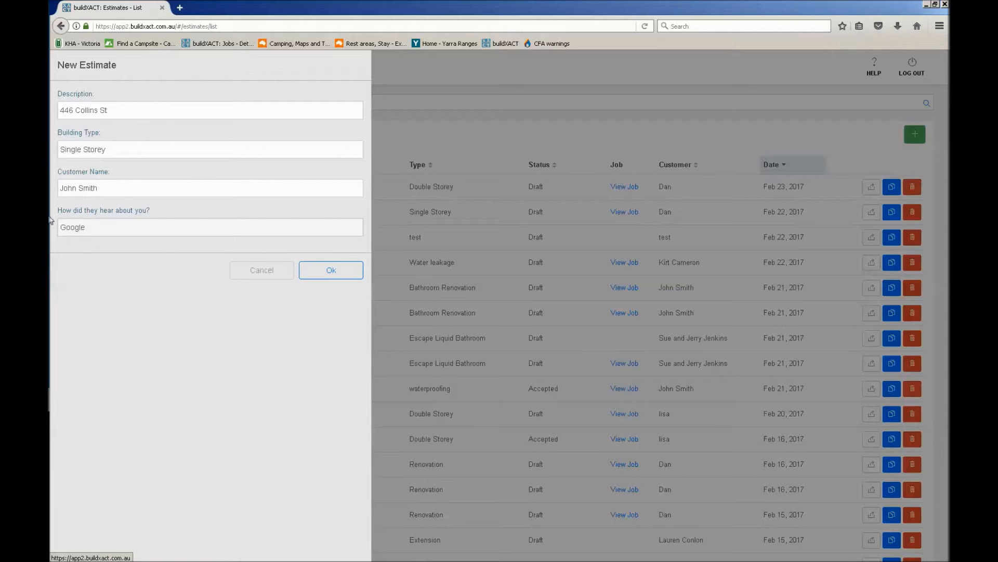
click(323, 274)
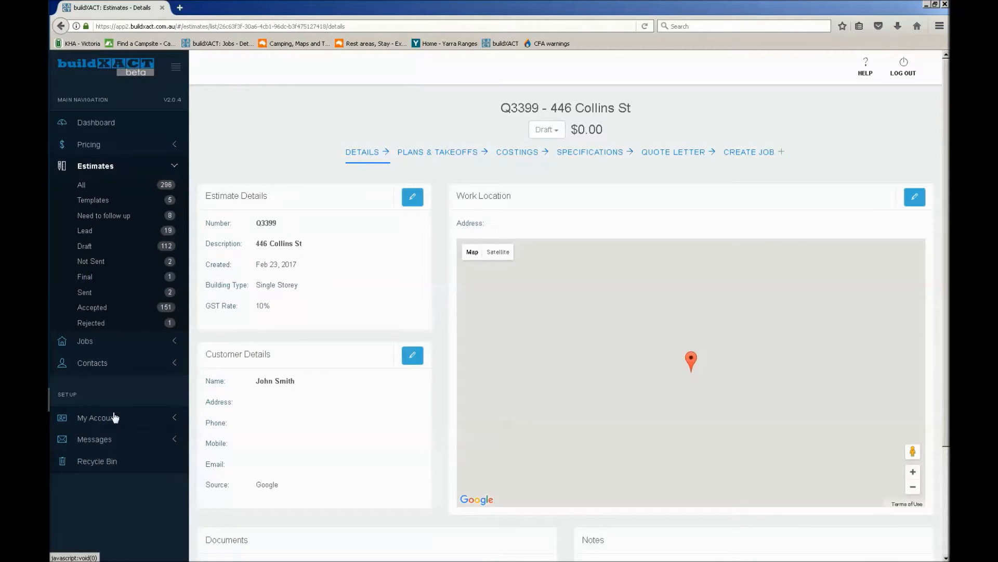
Examine the account setup options, such as Building Types and Customer Sources, and collapse them again
click(111, 418)
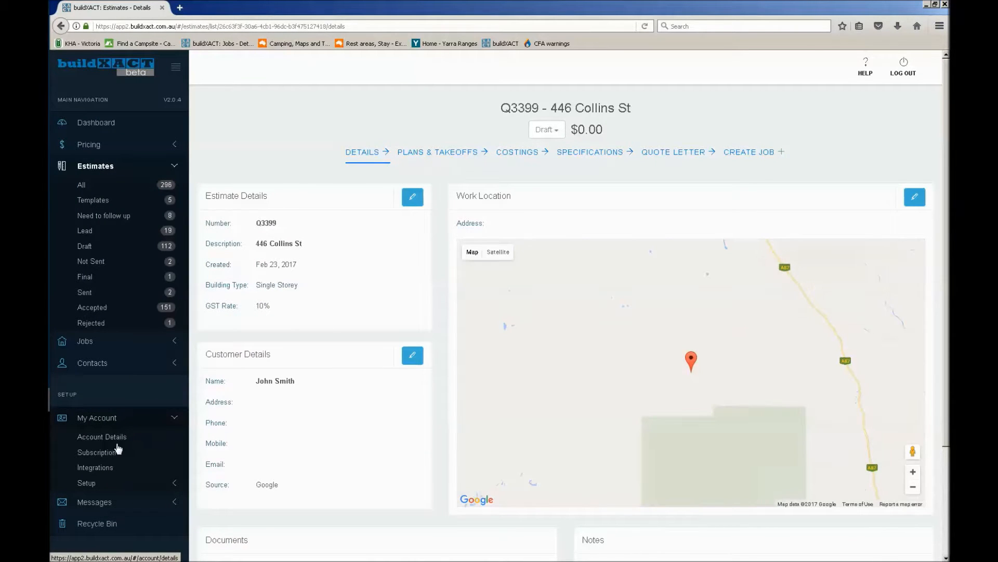
click(159, 483)
scroll(158, 486, down, 2)
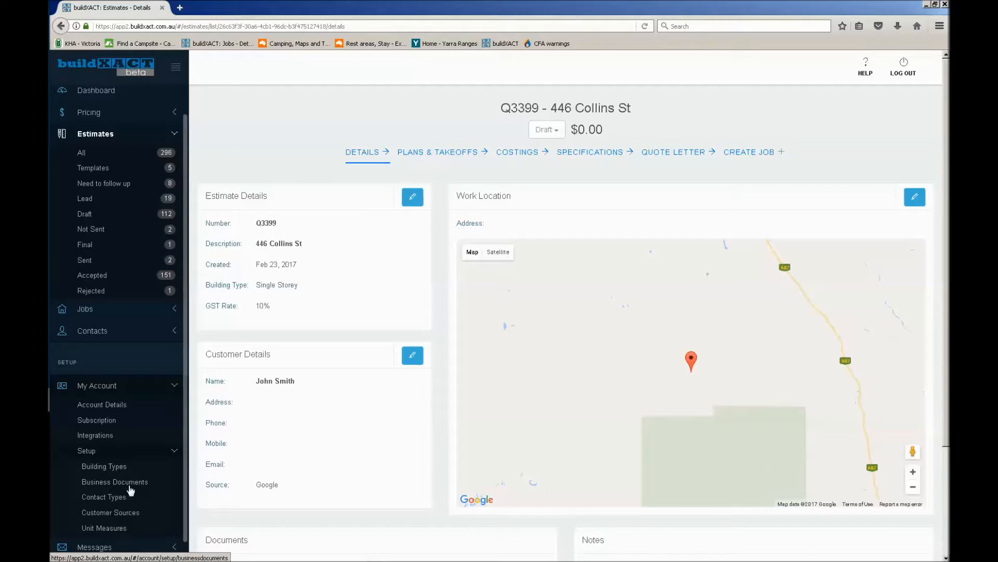
click(138, 391)
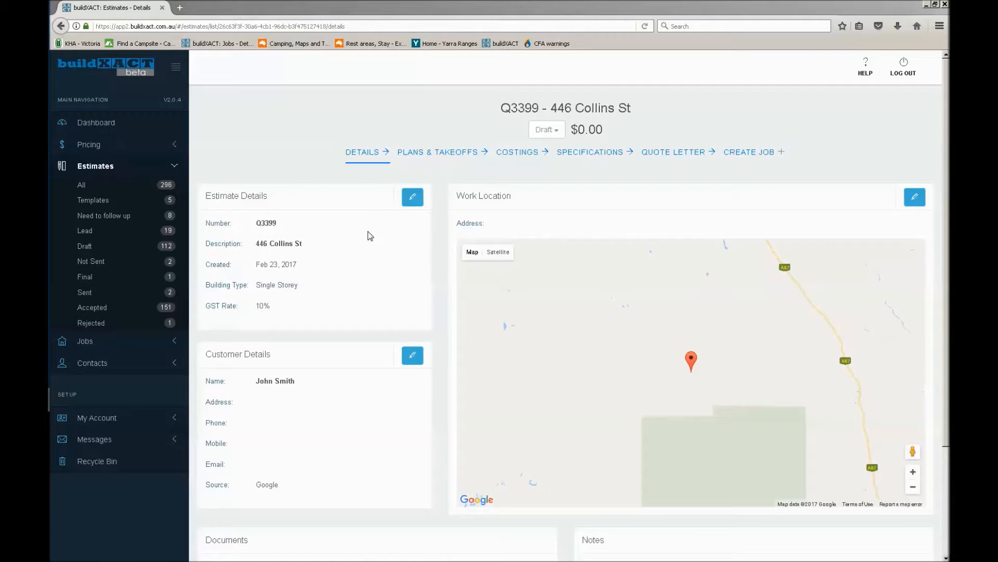
Enter the customer's street address in the customer details and fill it in from the matching address suggestion
scroll(370, 237, down, 3)
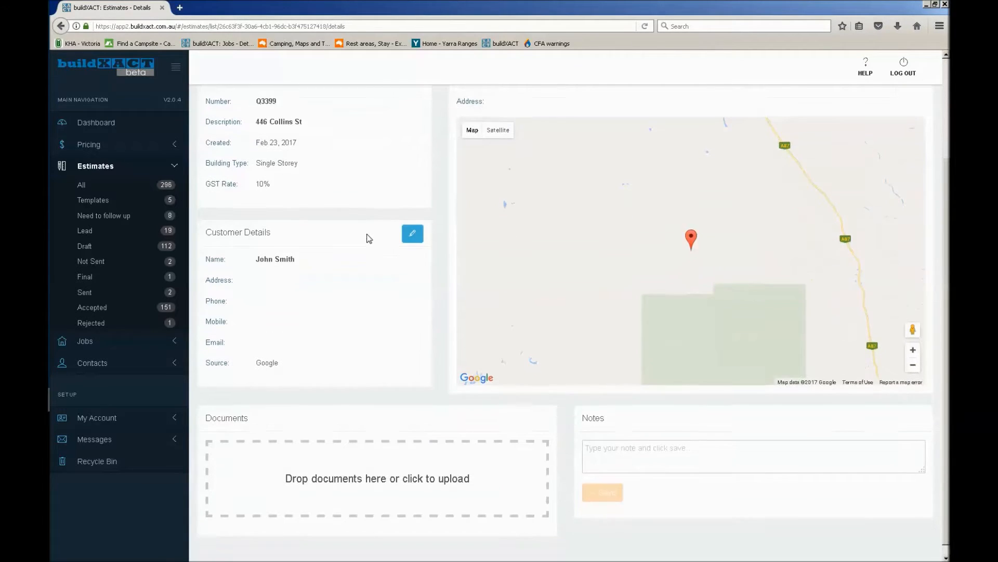
click(413, 238)
scroll(445, 265, up, 3)
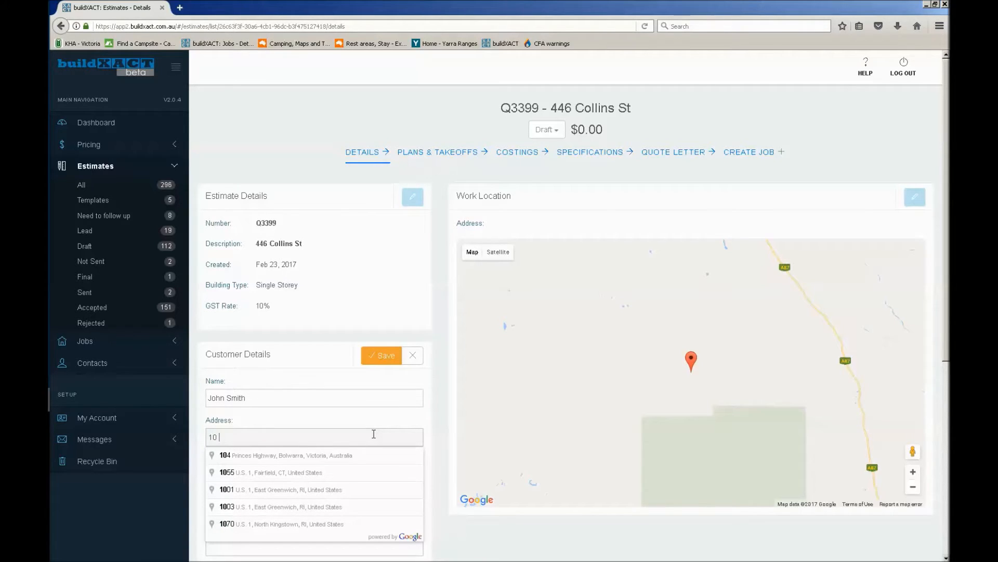
text(pring St Fitz)
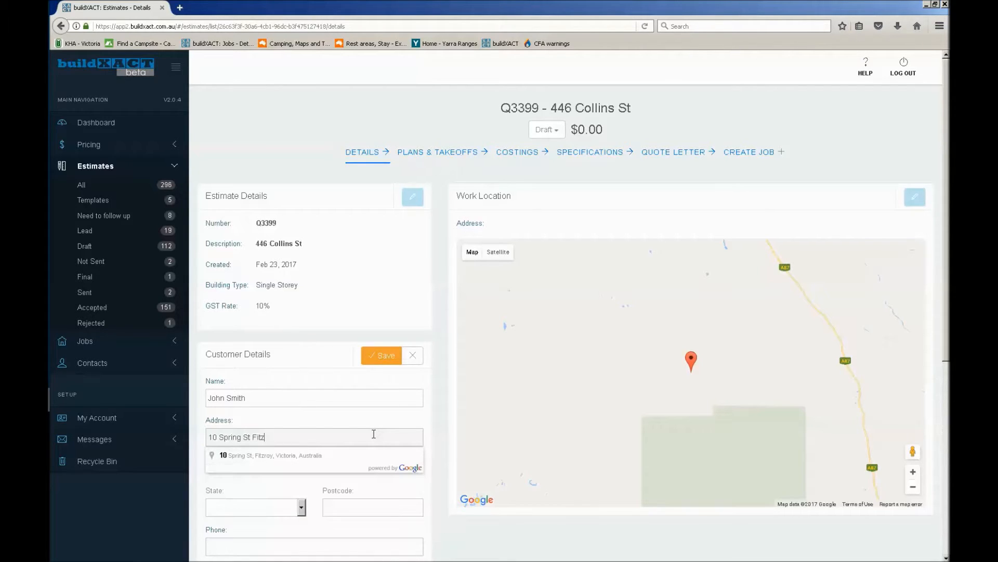
click(297, 459)
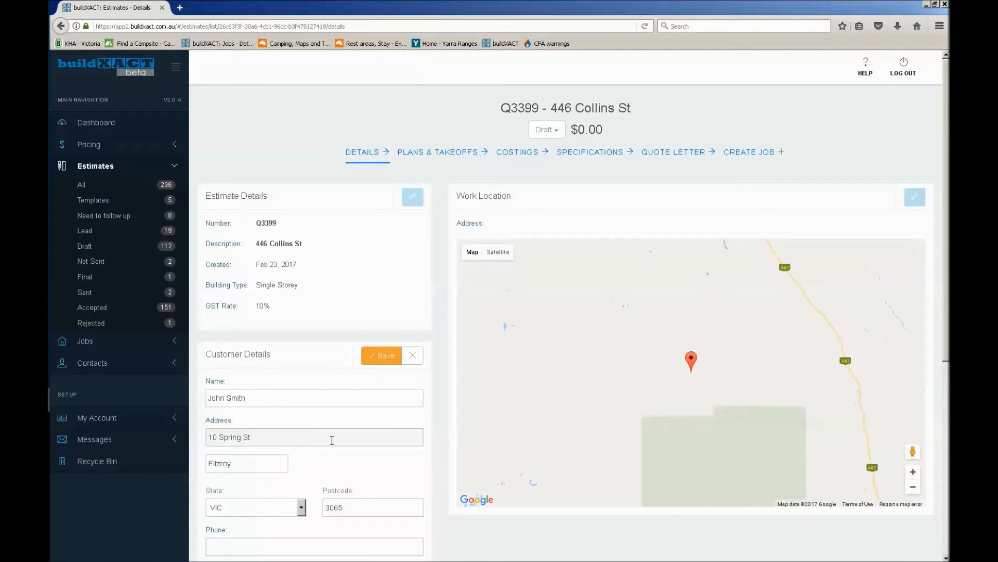
Fill in the customer's mobile number and e-mail address, and save the customer details
scroll(345, 456, down, 2)
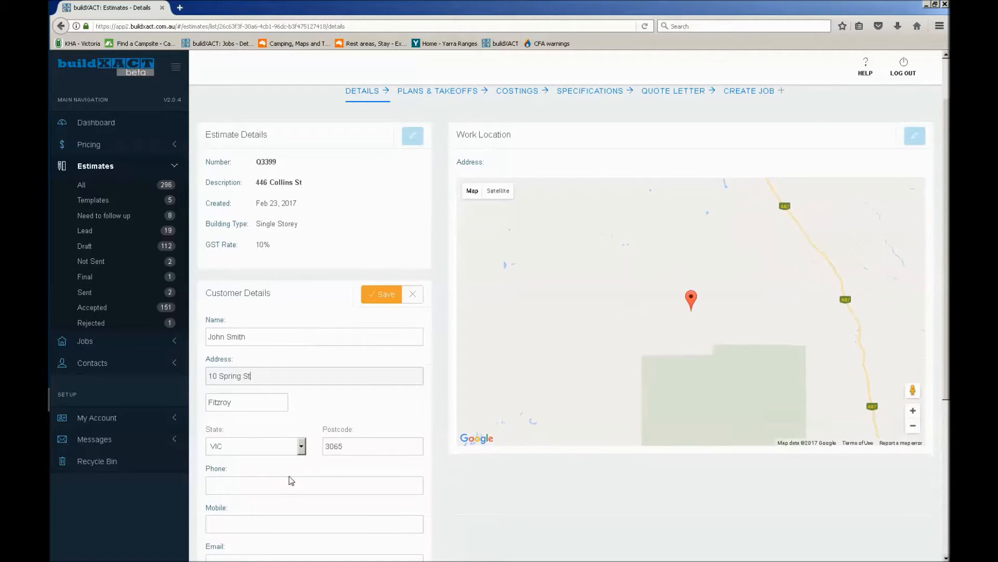
scroll(312, 481, down, 4)
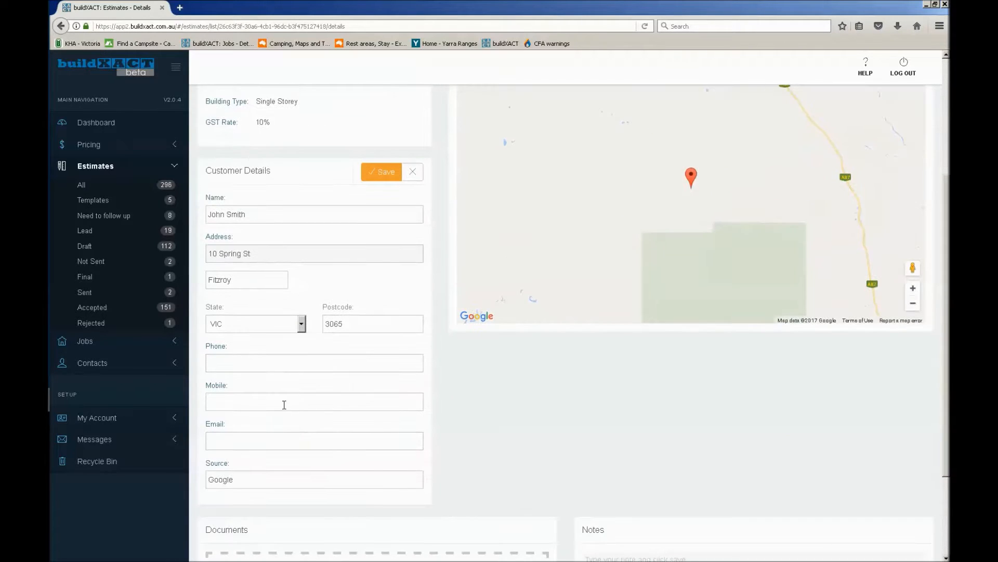
text(420)
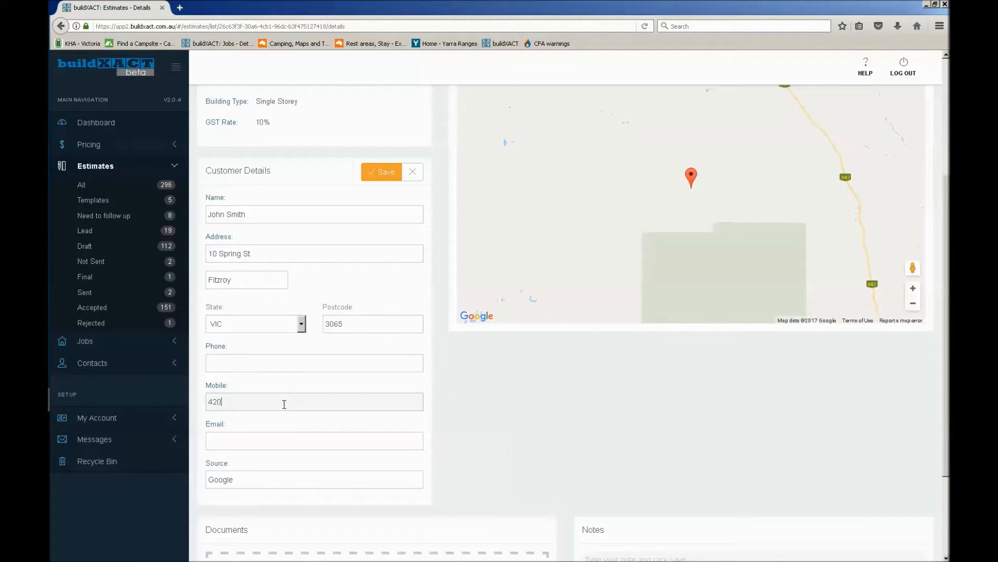
text(1231230joh)
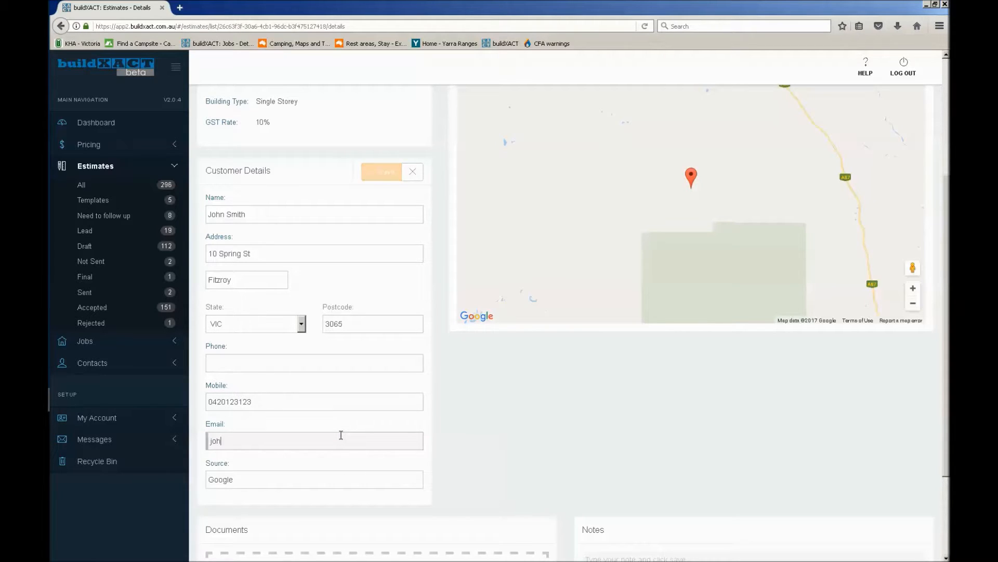
text(n@gmail.com)
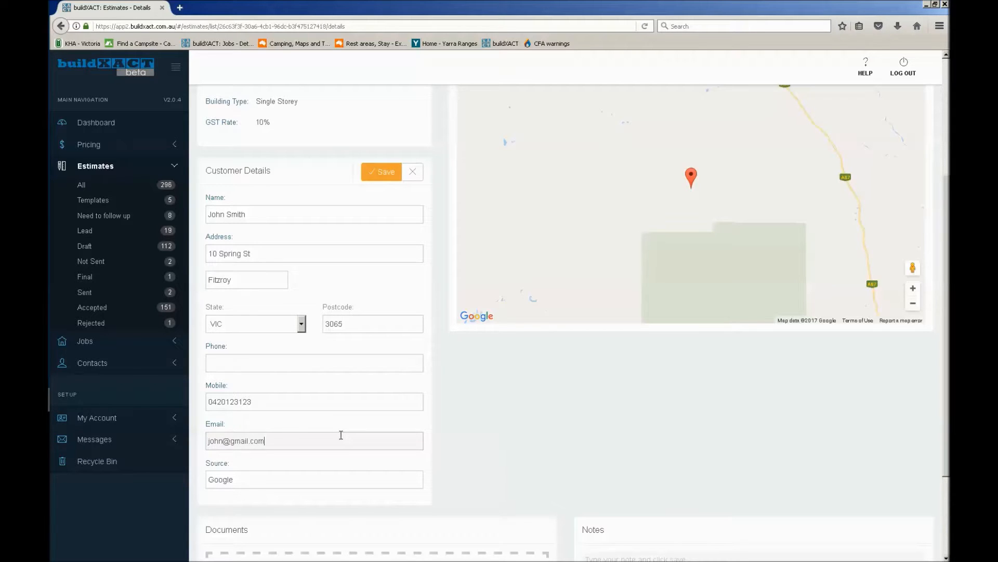
click(386, 176)
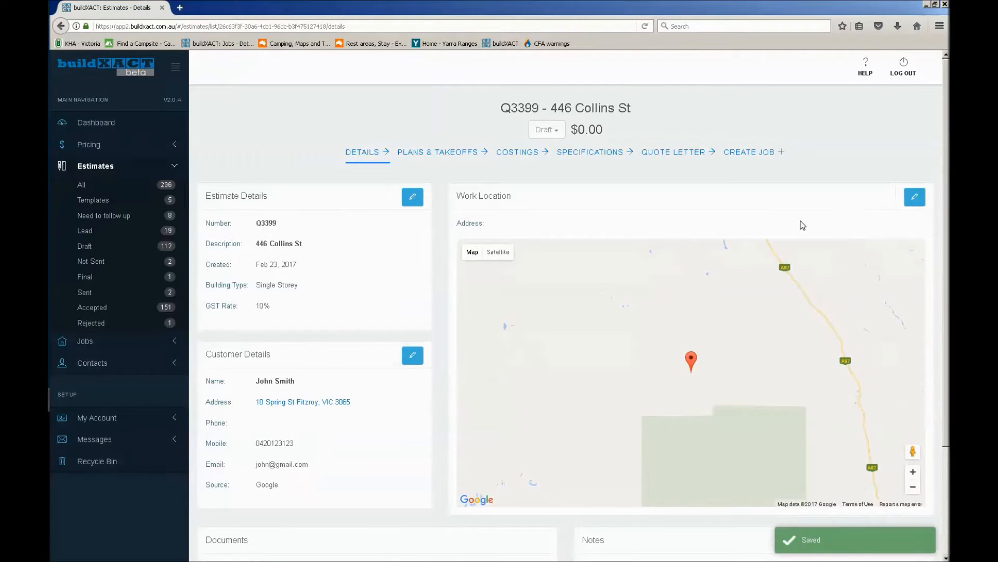
Set the work location to the job's street address in Melbourne using the matching suggestion, and save it
click(914, 196)
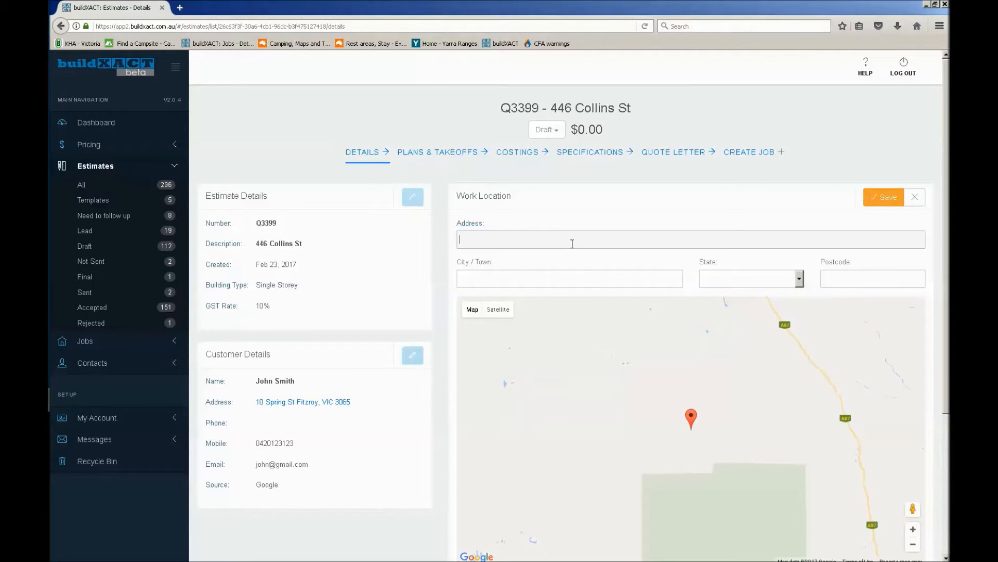
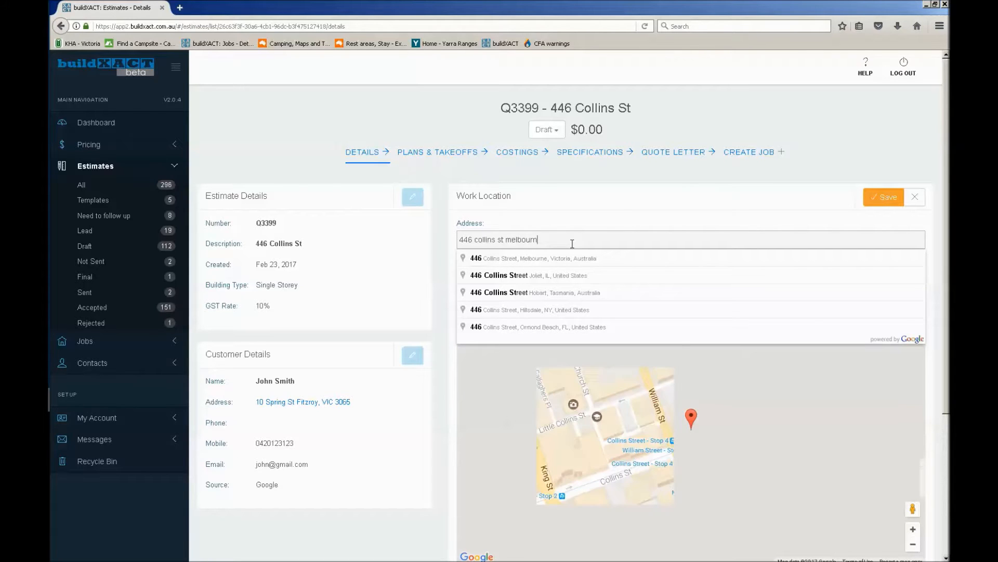
click(567, 254)
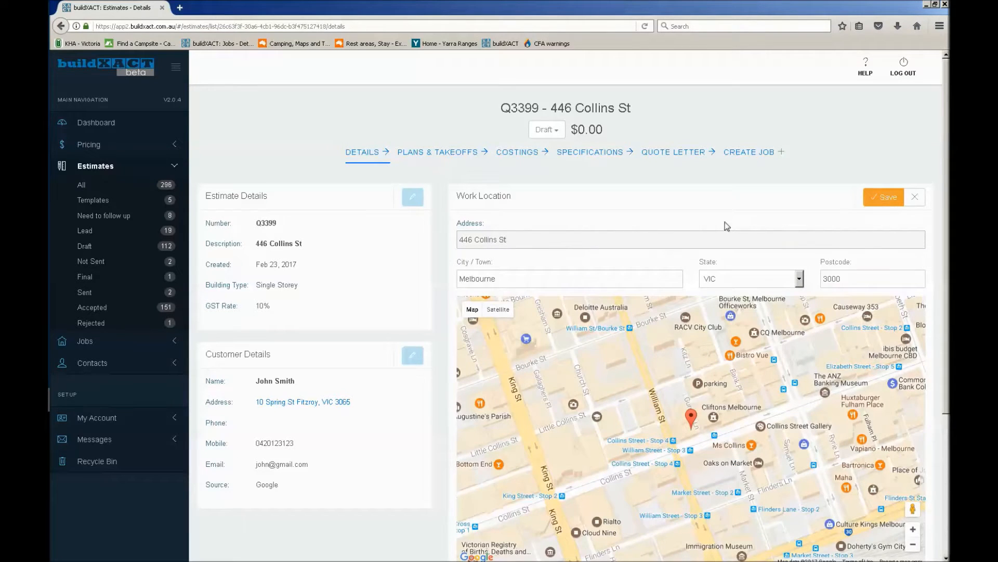
click(882, 197)
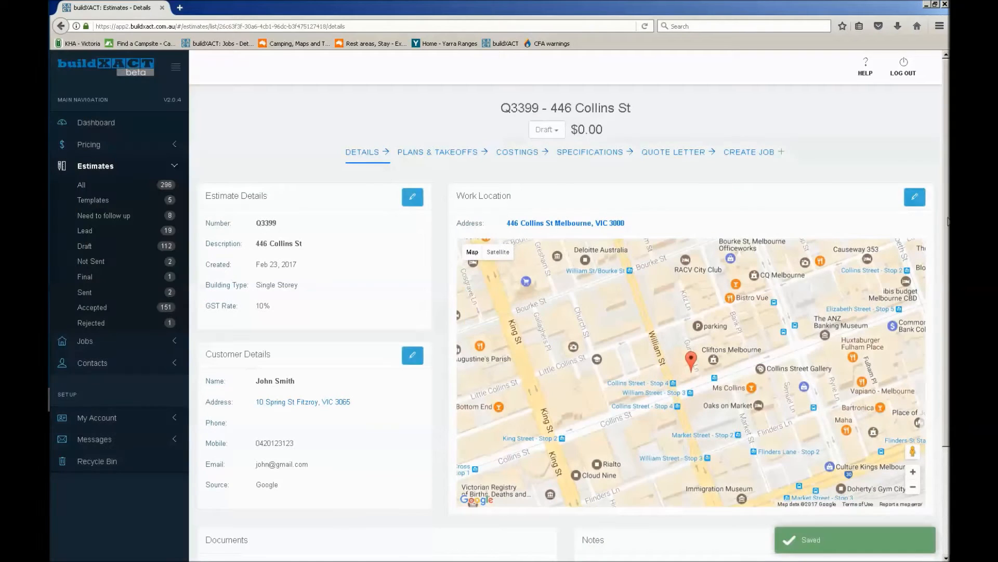
Examine the work location in satellite view, zooming in on the site and back out
scroll(880, 200, down, 2)
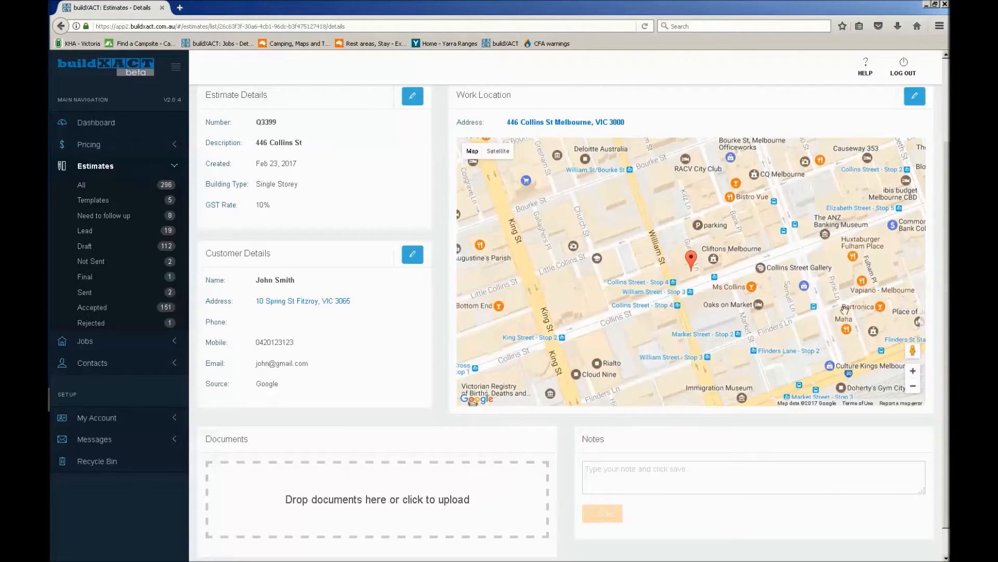
click(498, 151)
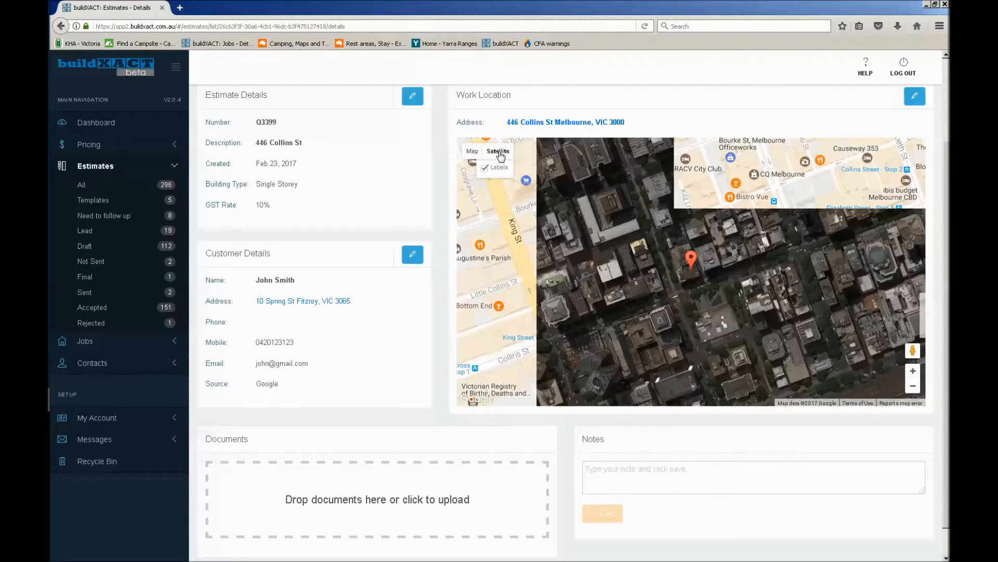
click(917, 371)
click(917, 371)
click(917, 371)
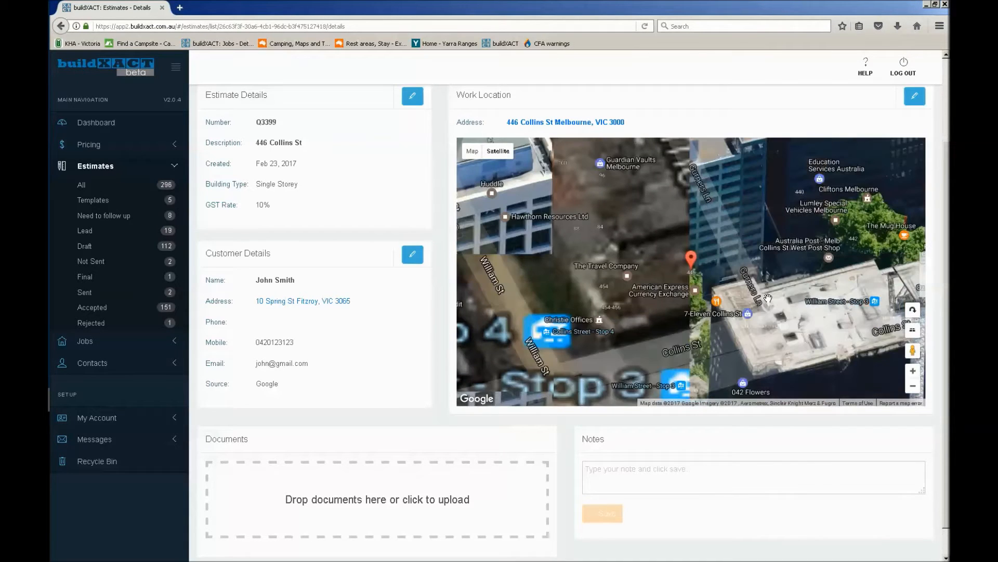
click(914, 387)
click(914, 387)
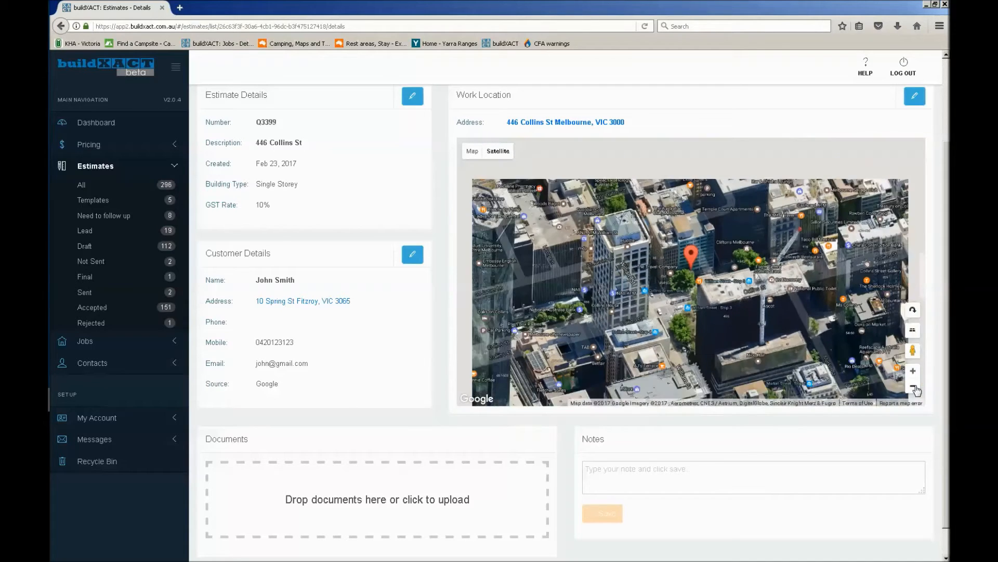
click(914, 386)
click(914, 386)
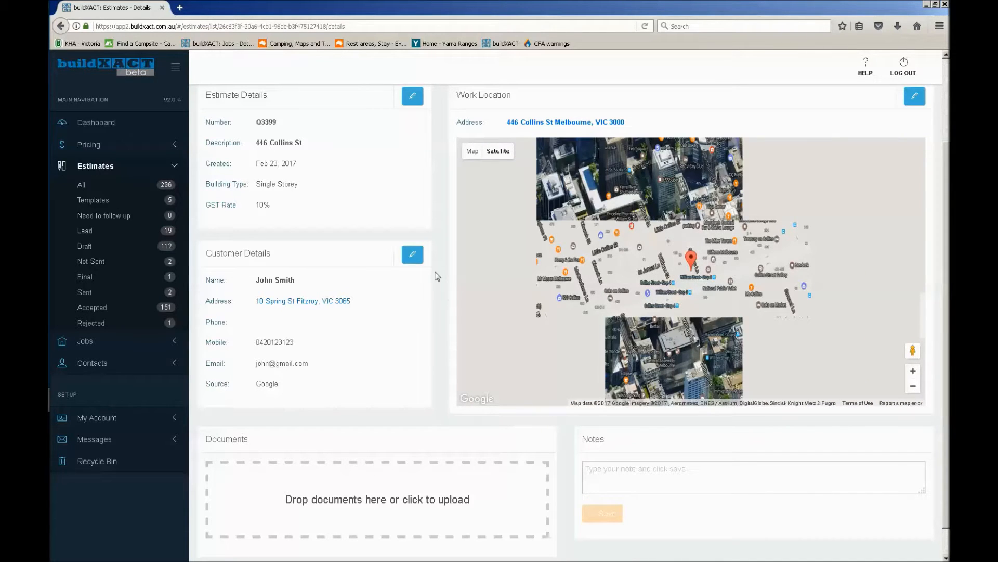
Choose the image file 2017-02-22_18-25-51 for upload to the estimate's documents
scroll(435, 275, down, 1)
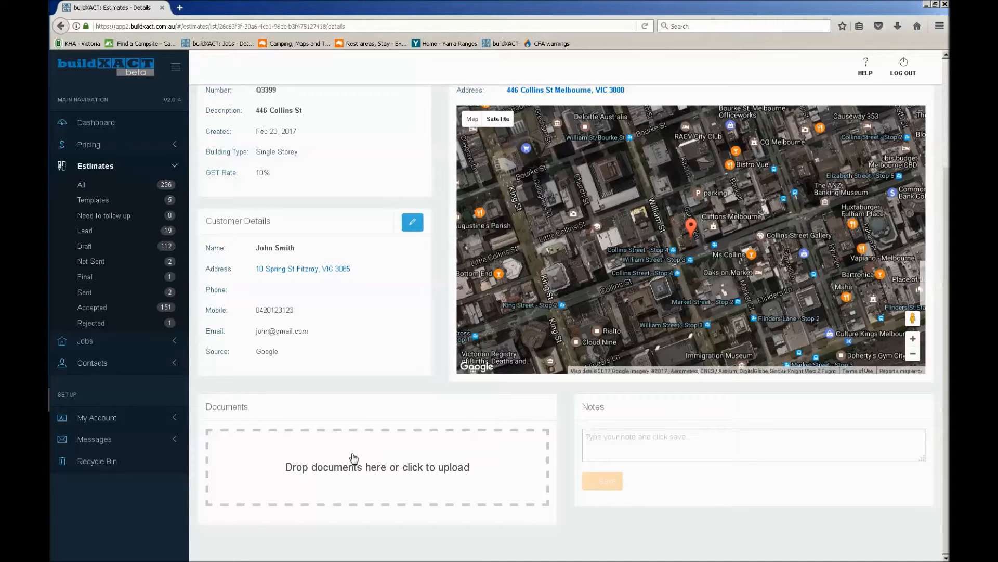
click(403, 465)
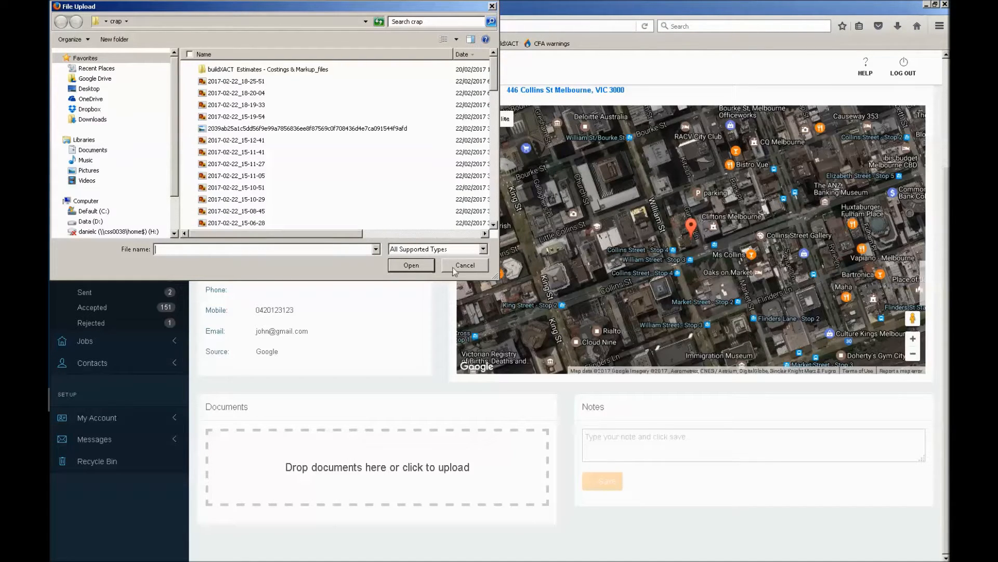
double_click(248, 82)
Assign the selected file to the Images category and upload it
click(296, 473)
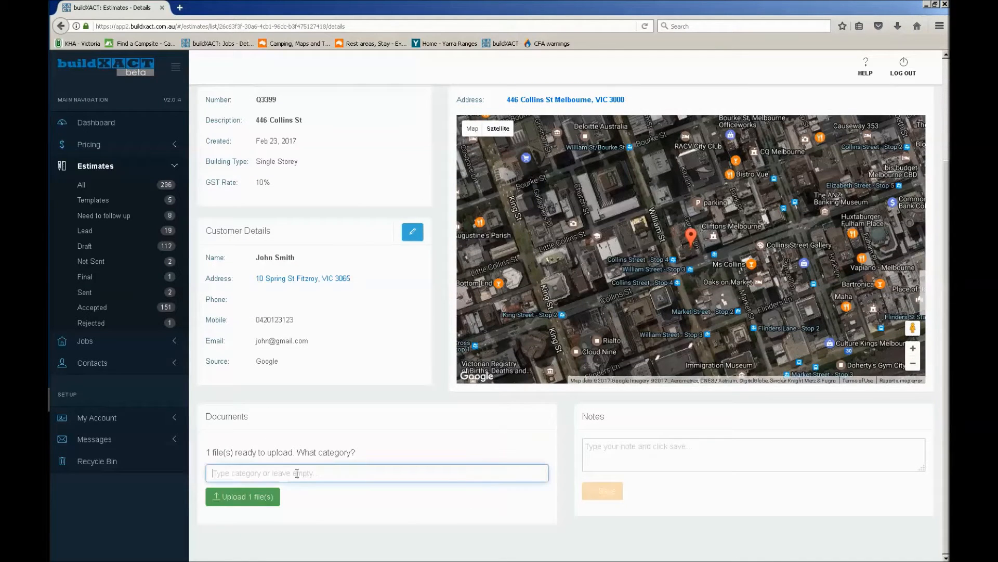
text(l)
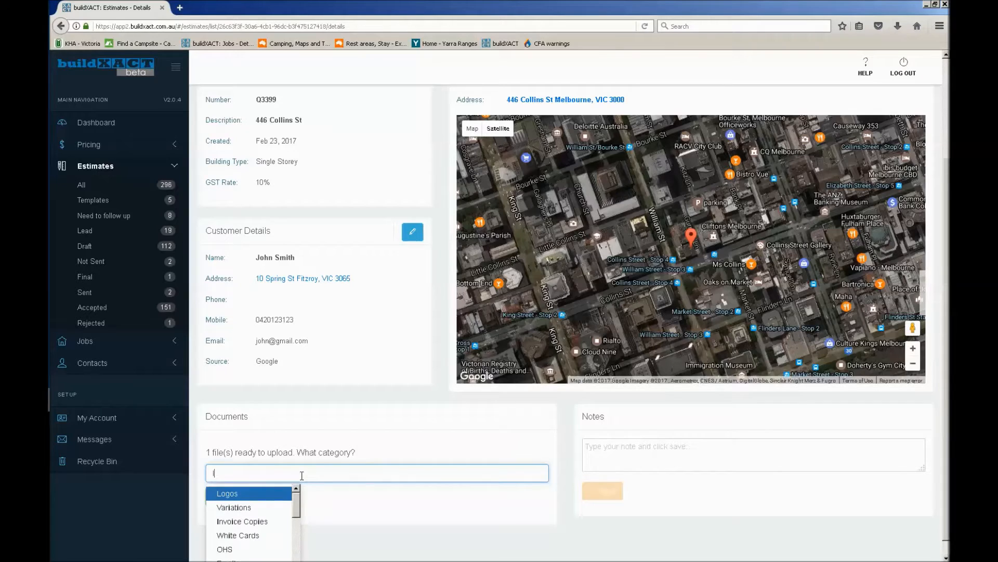
text(mage)
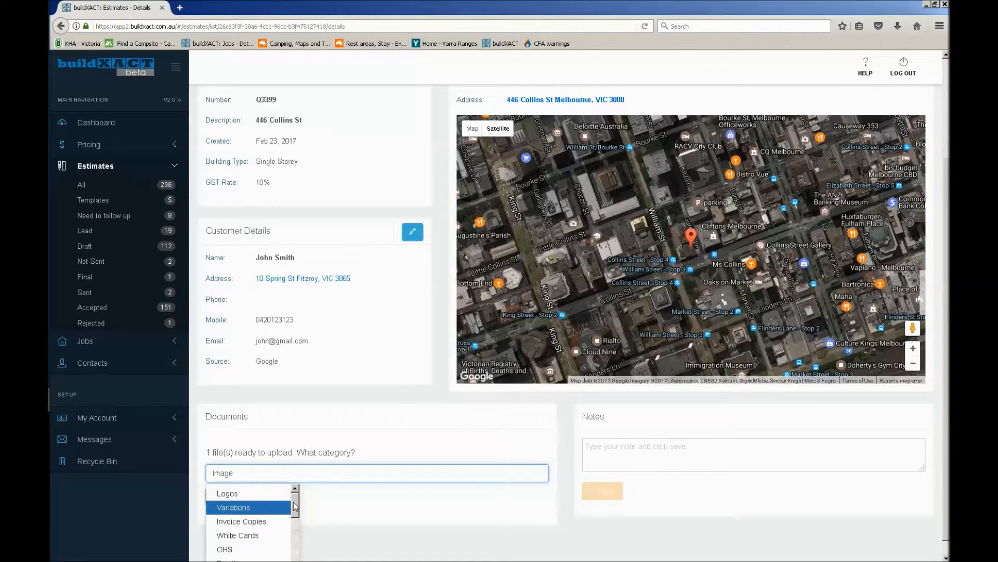
drag(295, 504, 295, 537)
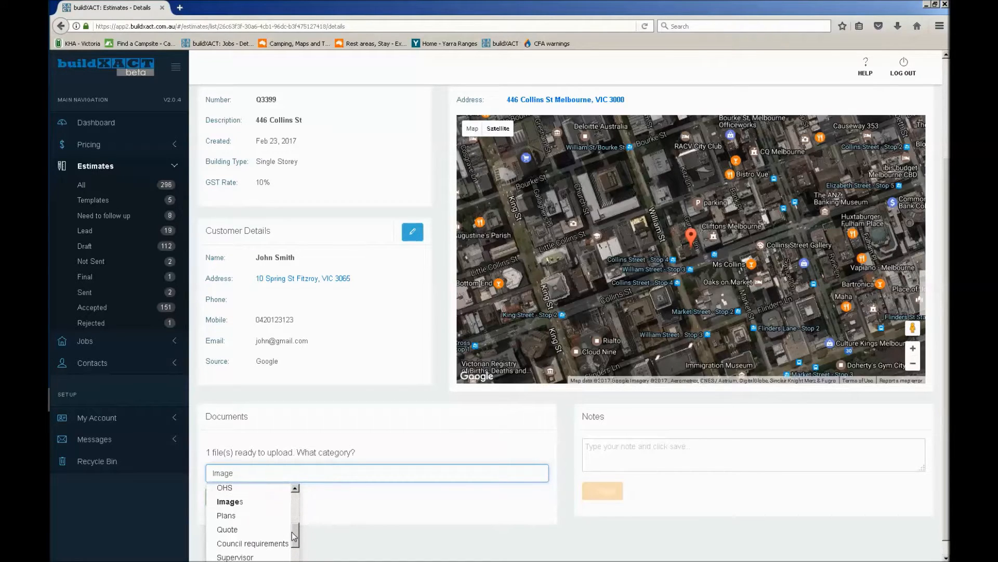
click(256, 503)
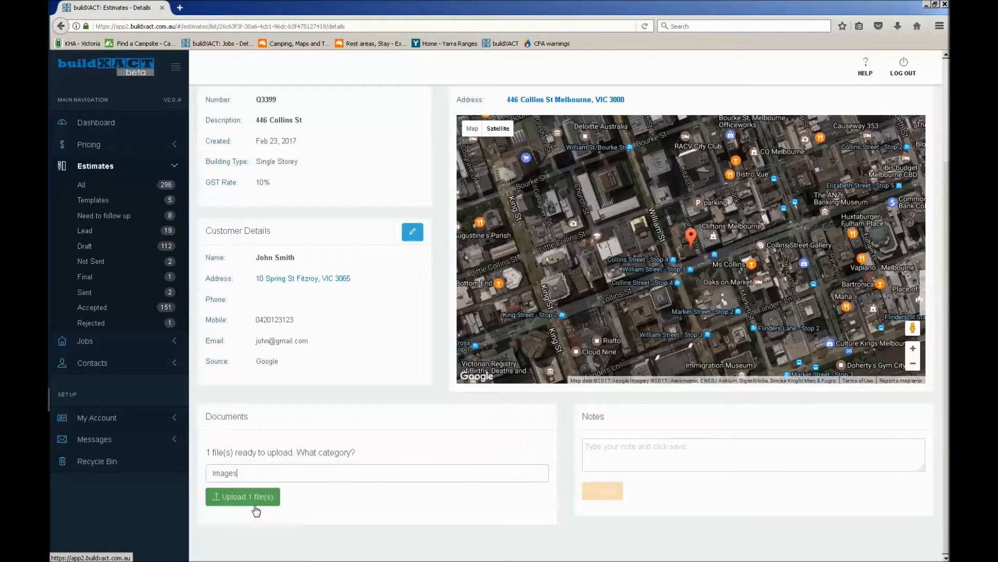
click(253, 499)
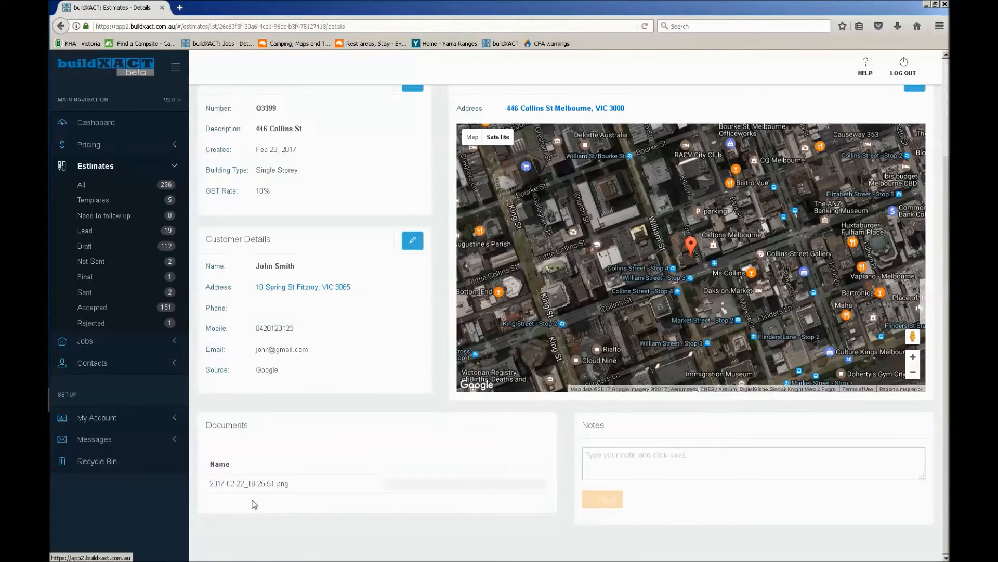
Add the note "Change to plan" to the estimate and save it
scroll(345, 452, down, 3)
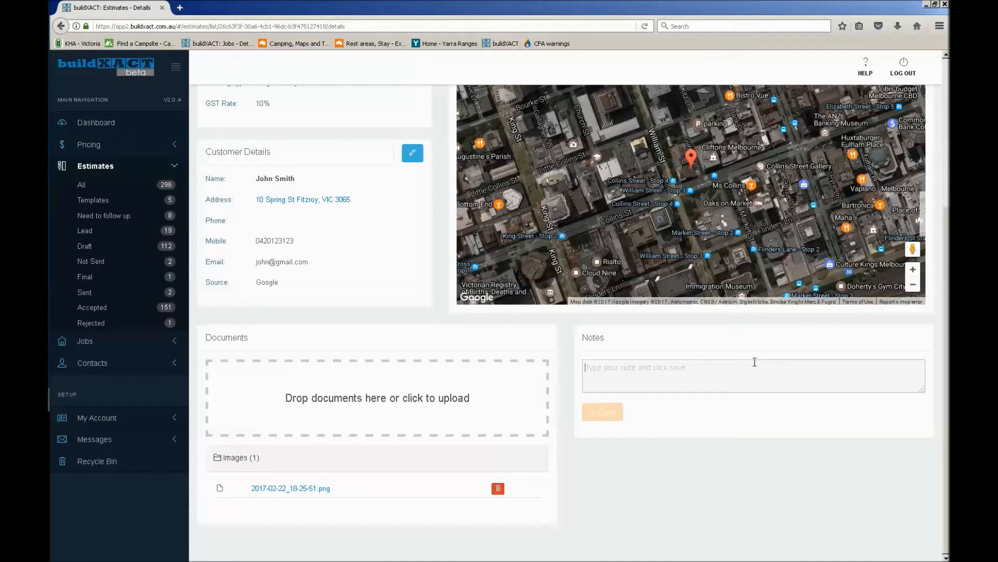
text(sdfsdfs)
drag(681, 376, 546, 360)
click(604, 408)
text(Change to plan)
click(602, 416)
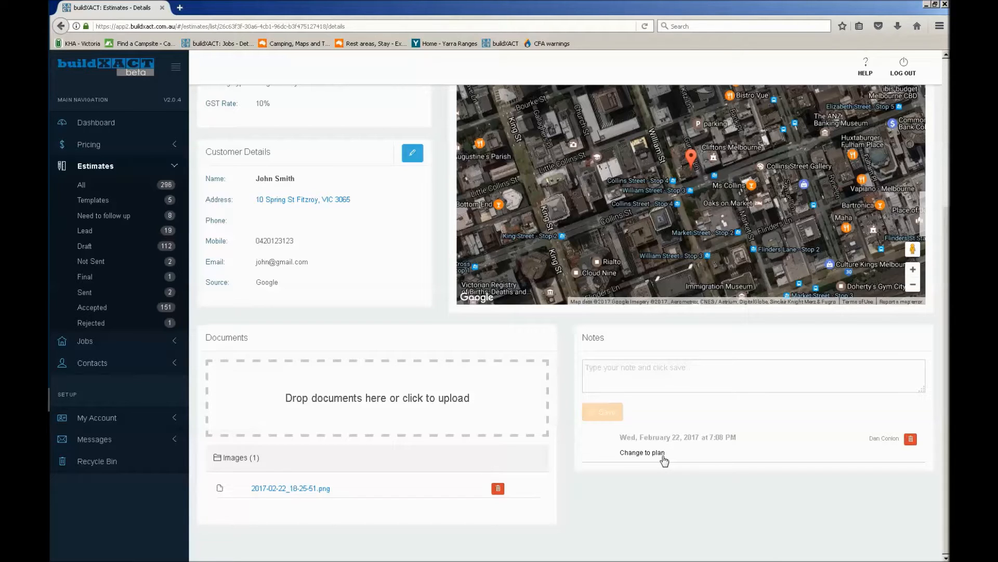
Open the estimate's plans and takeoffs
scroll(663, 458, up, 3)
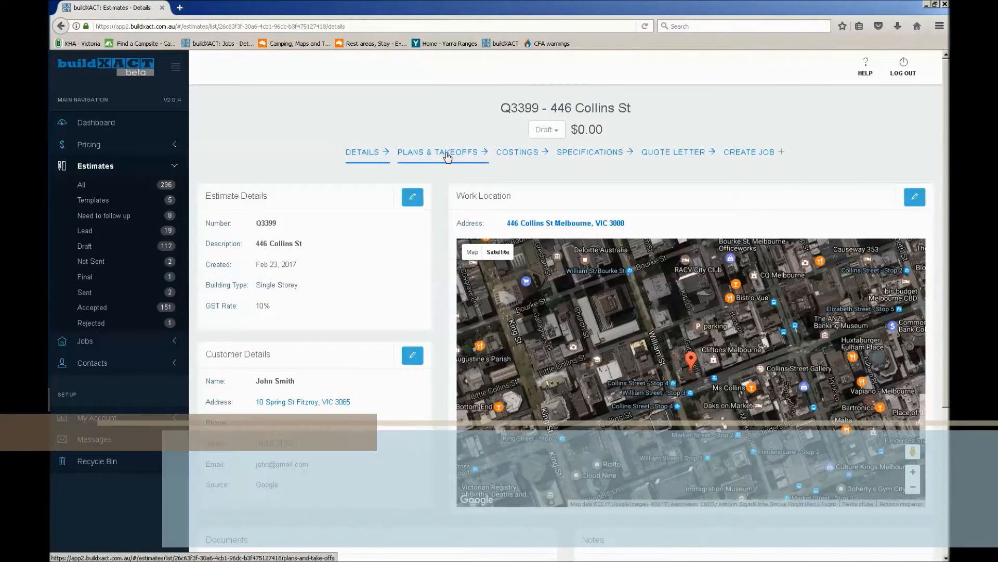
click(447, 157)
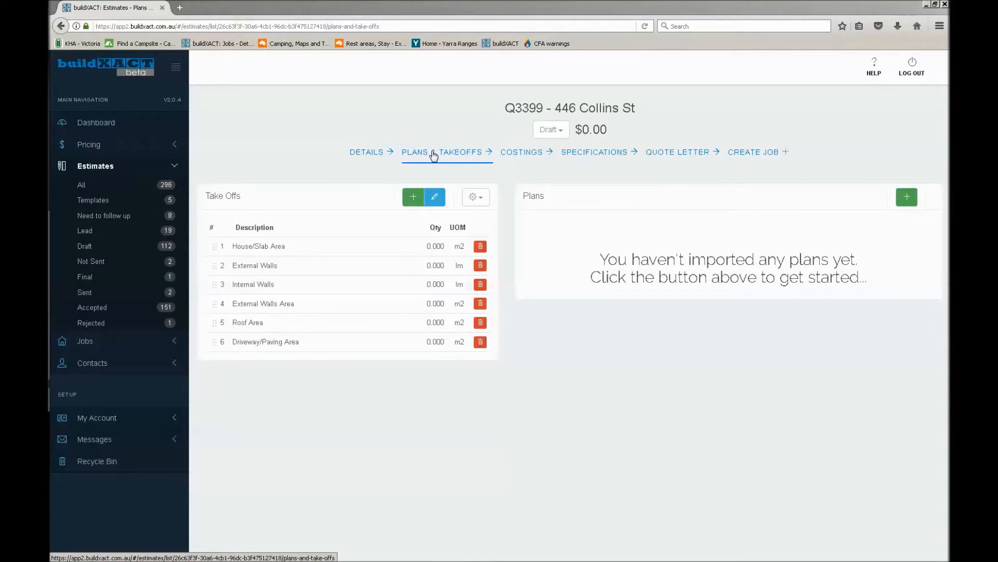
Open the copied Google Drive link to the demo plans PDF in a new browser tab
click(182, 8)
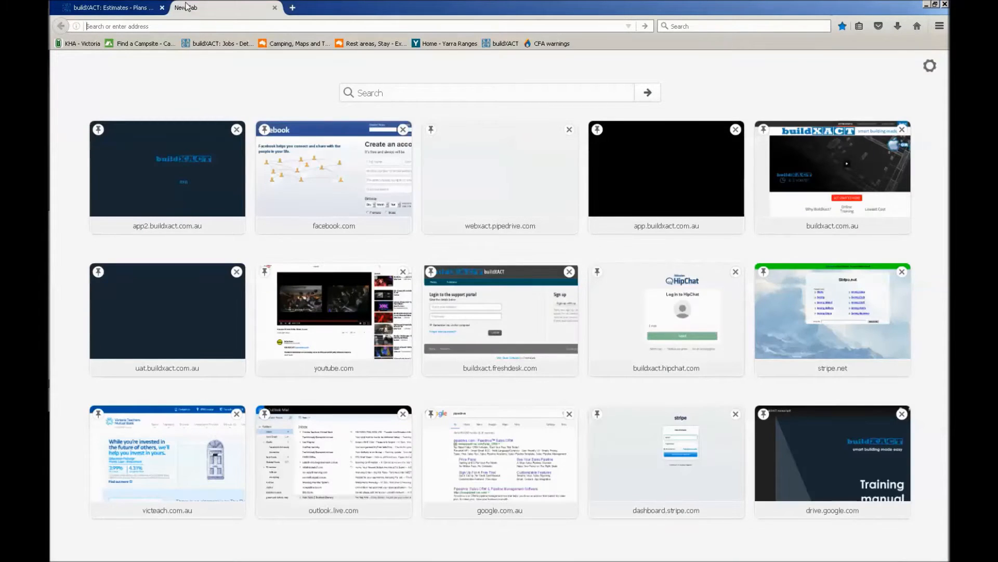
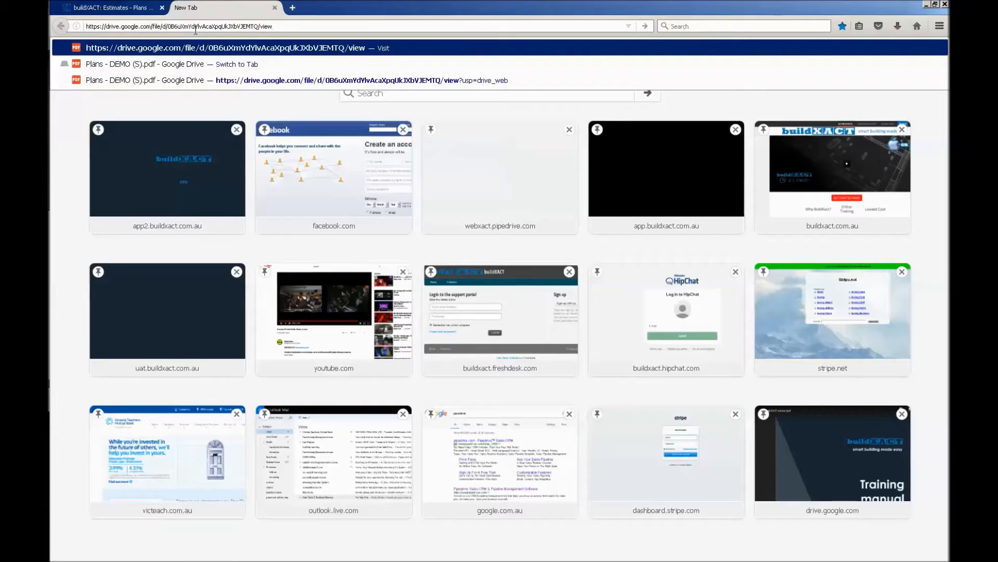
key(Return)
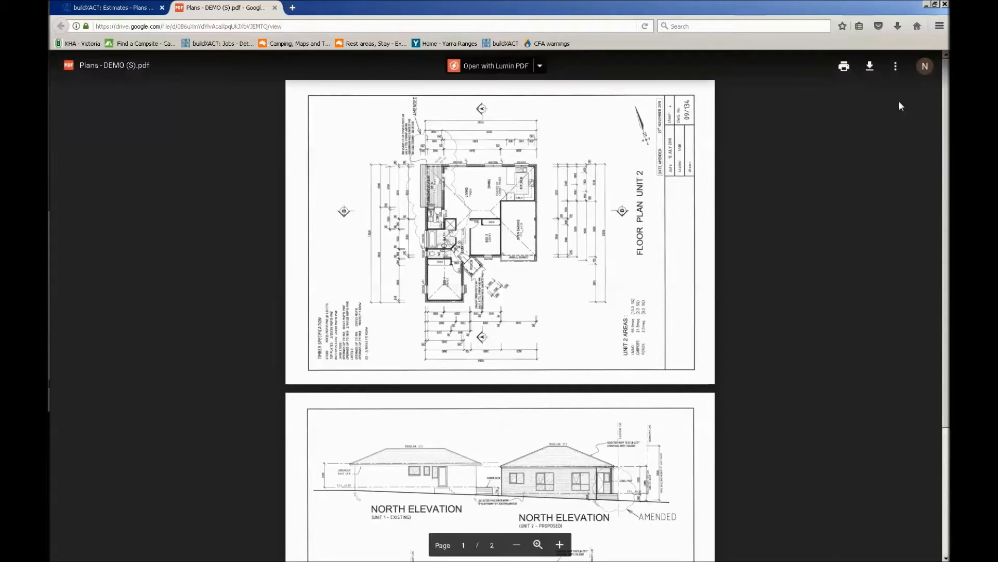
Download Plans - DEMO (S).pdf to the Desktop and close its browser tab
click(871, 71)
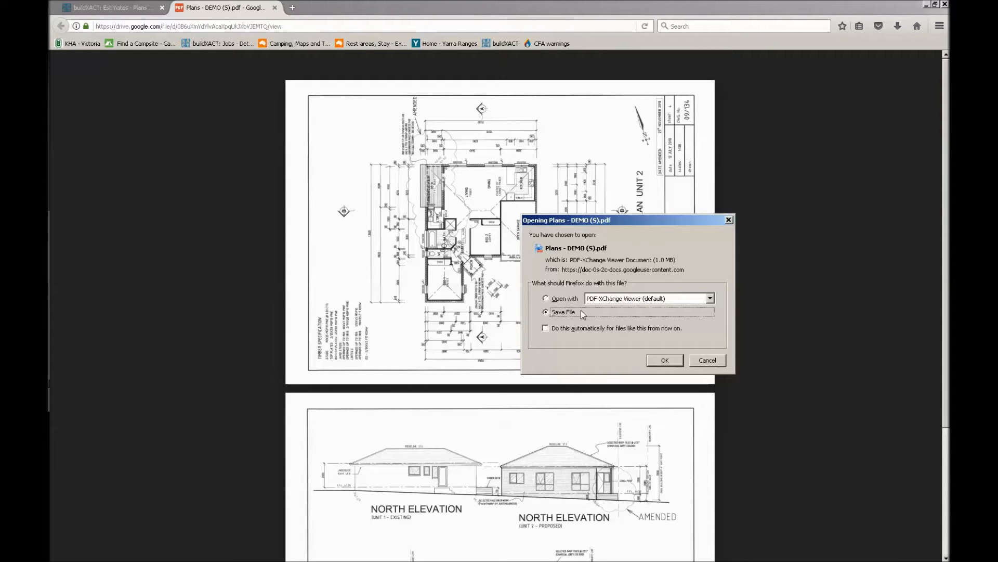
click(659, 358)
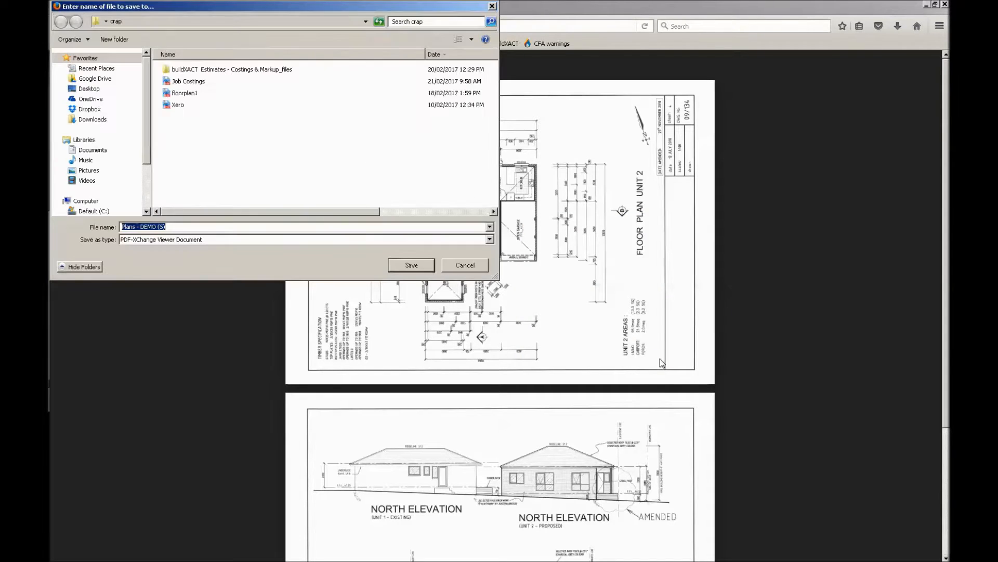
click(96, 91)
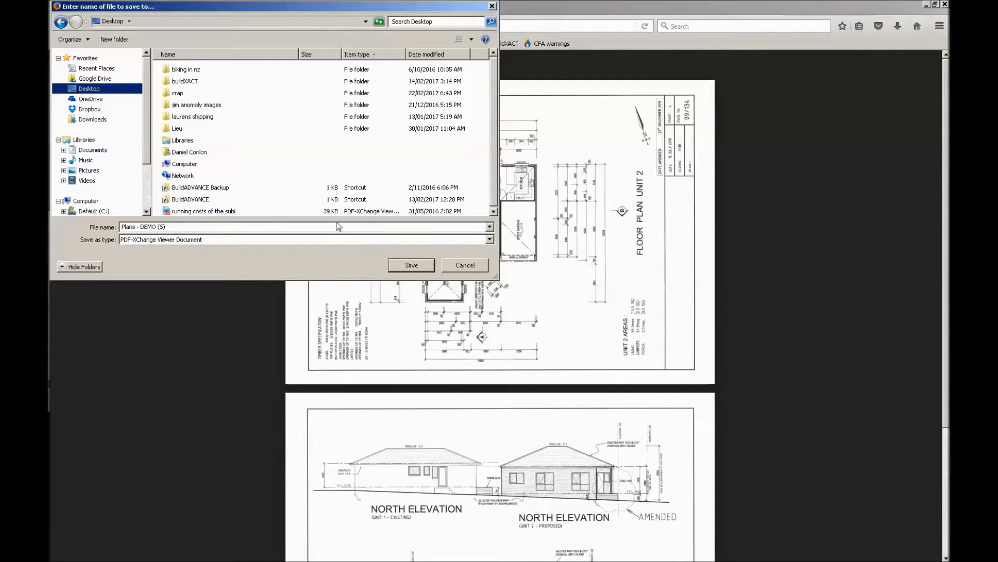
click(421, 267)
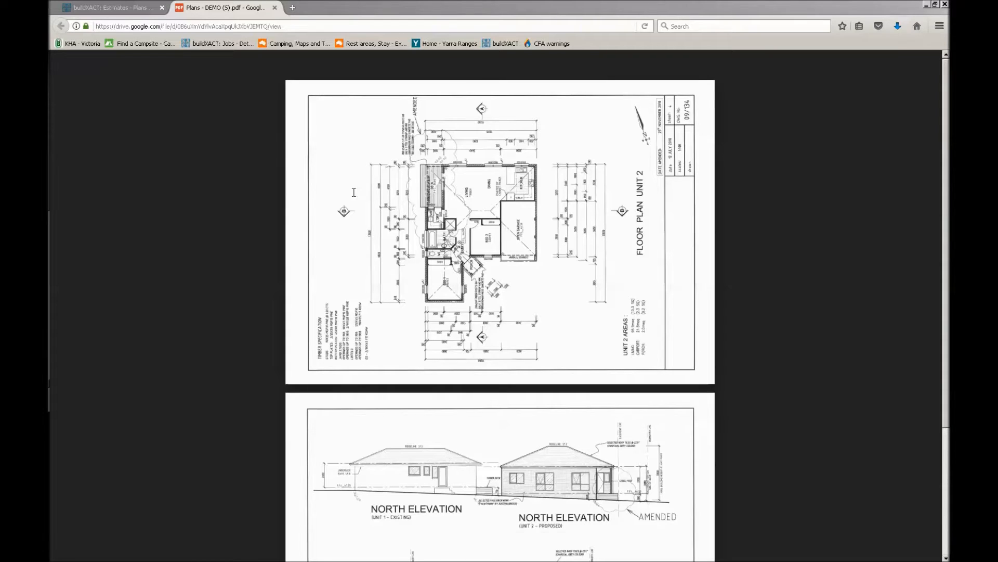
click(275, 8)
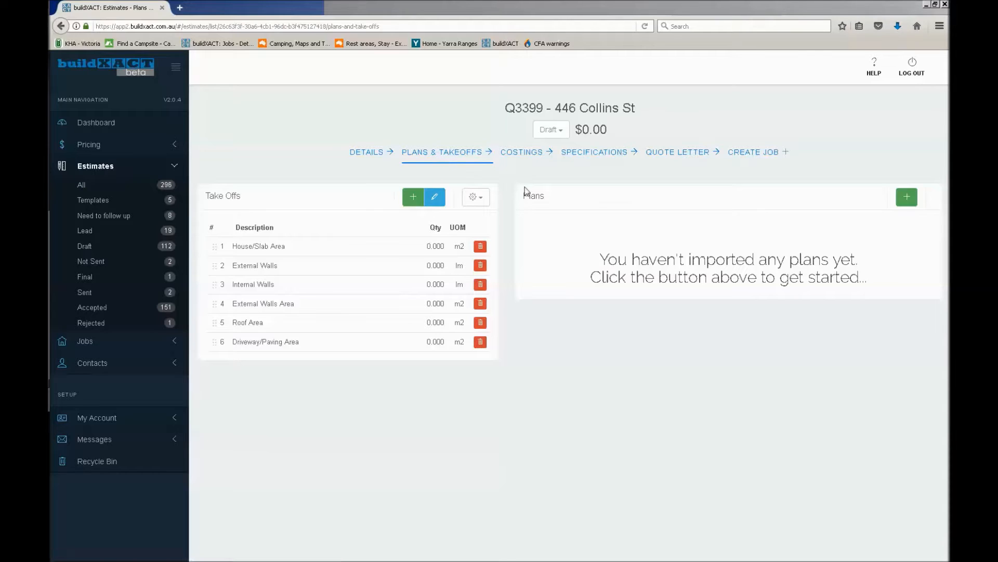
Import Plans - DEMO (S).pdf from the Desktop into the estimate's plans and decline the immediate scaling
click(908, 203)
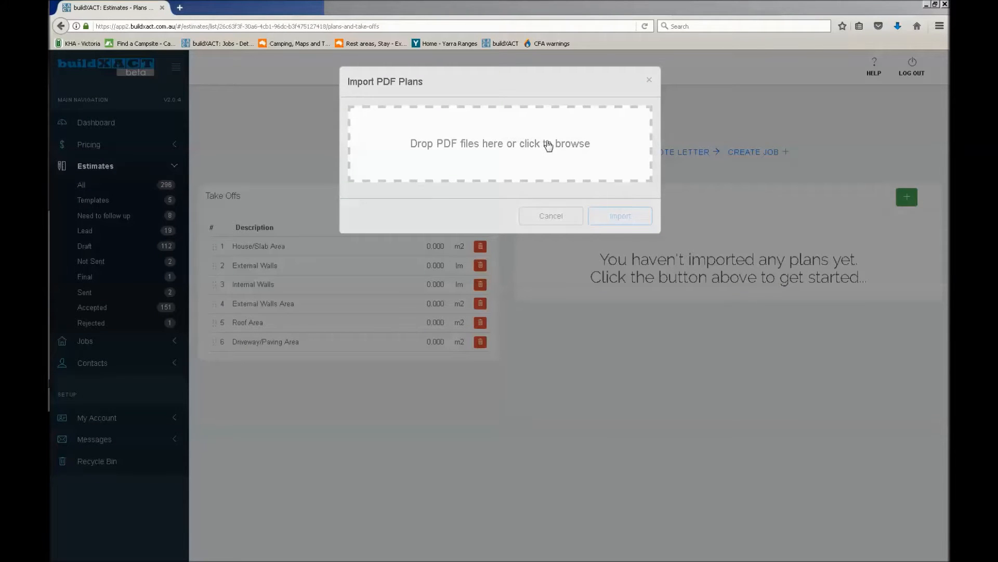
click(548, 145)
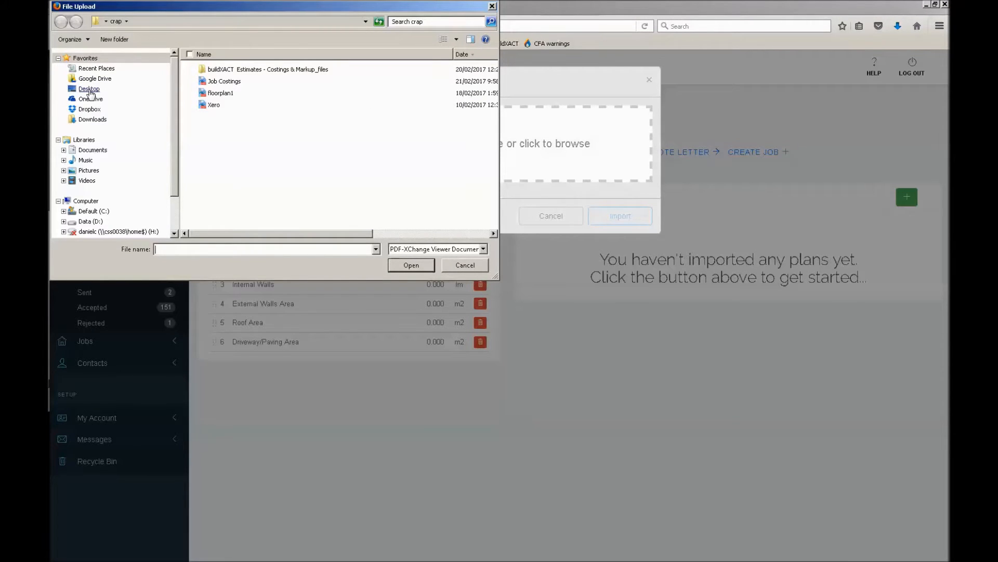
click(89, 89)
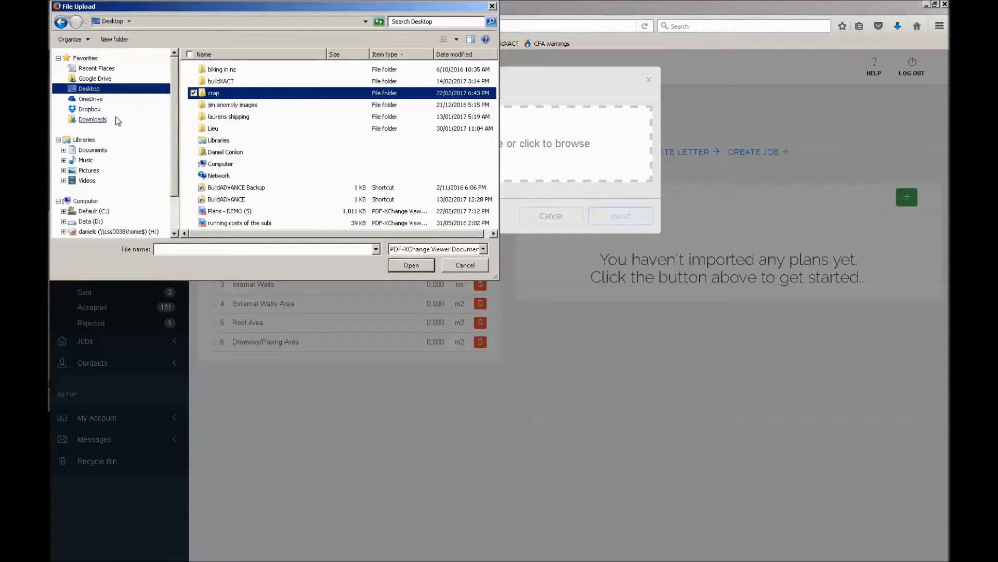
click(98, 120)
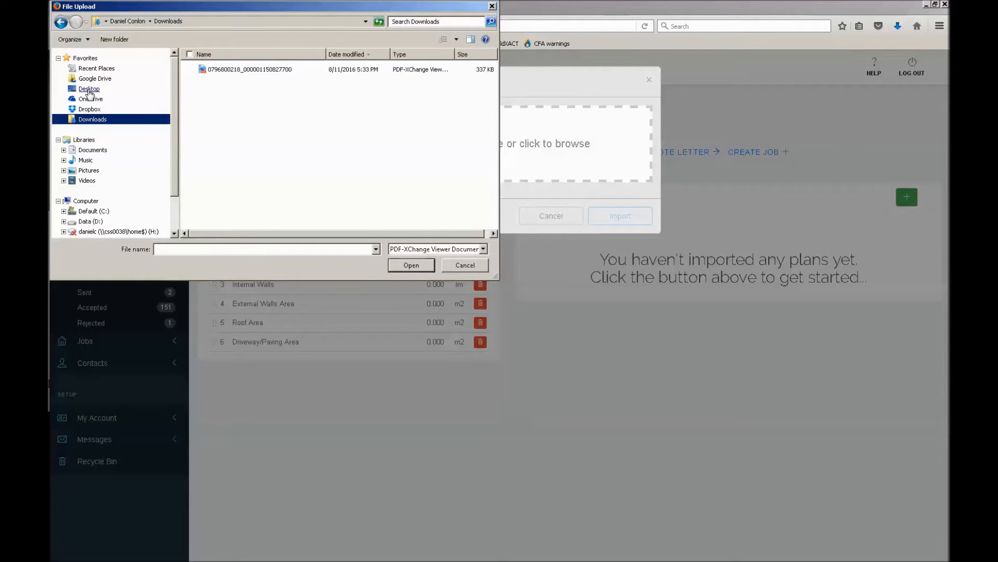
click(90, 91)
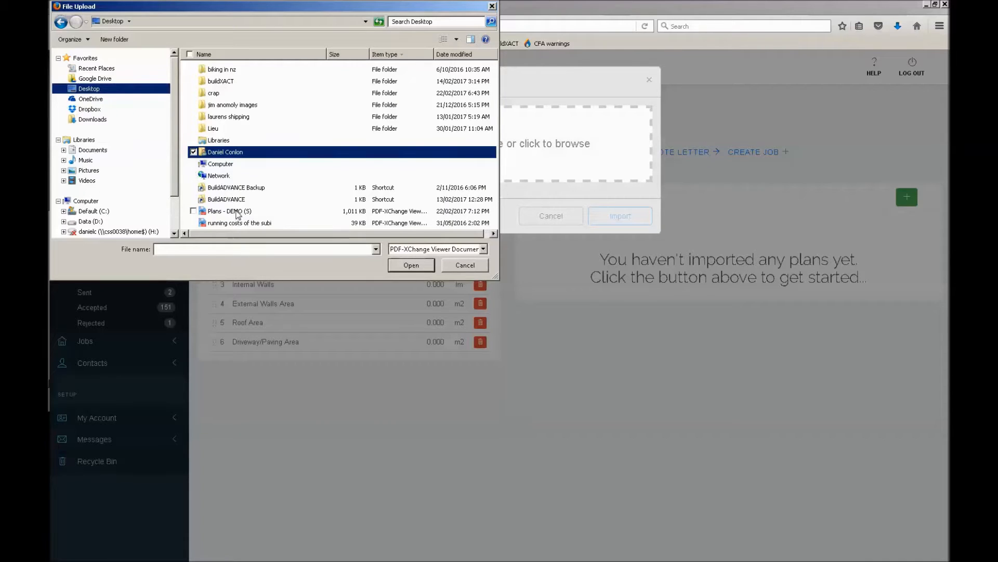
click(238, 211)
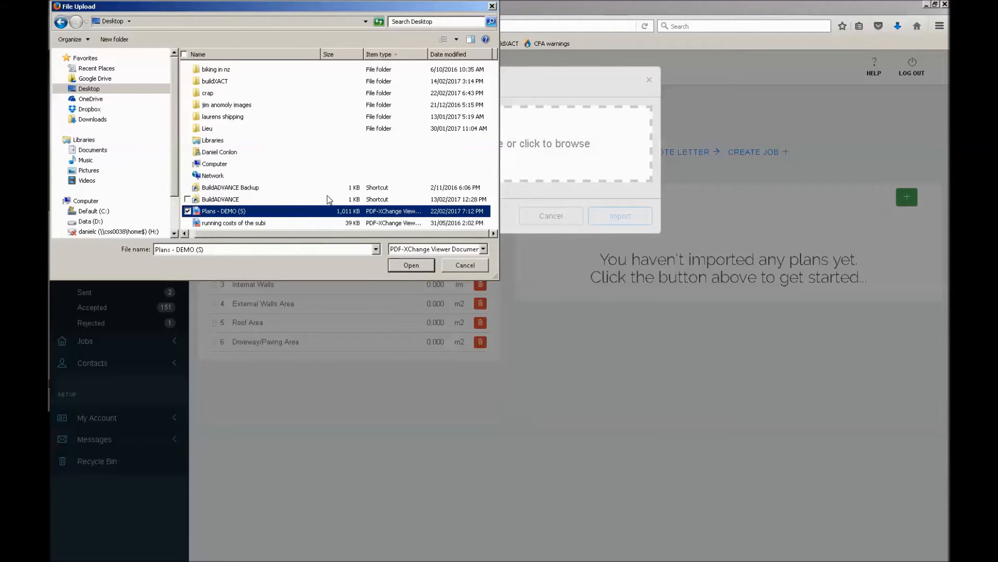
ctrl+click(244, 223)
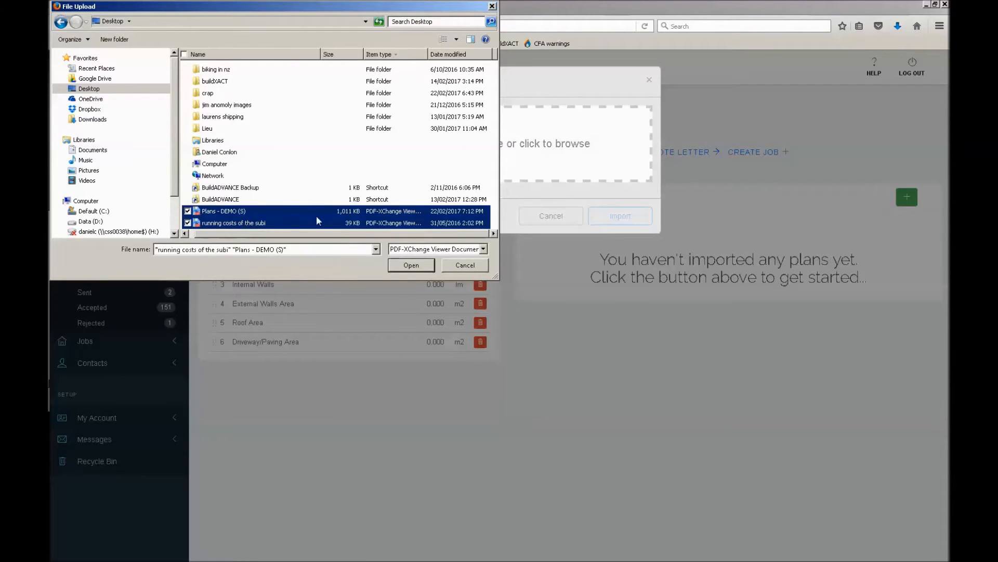
click(247, 213)
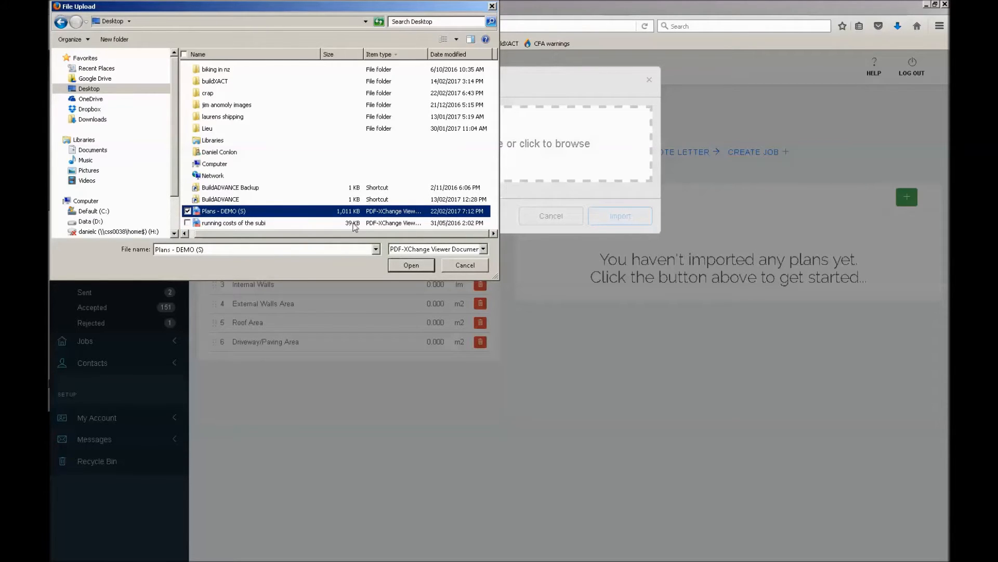
click(411, 265)
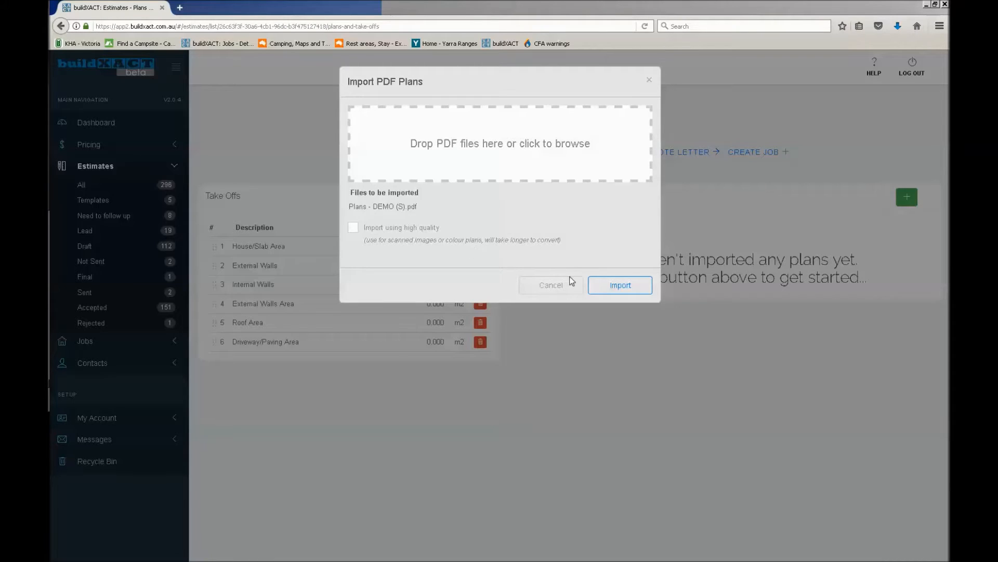
click(602, 285)
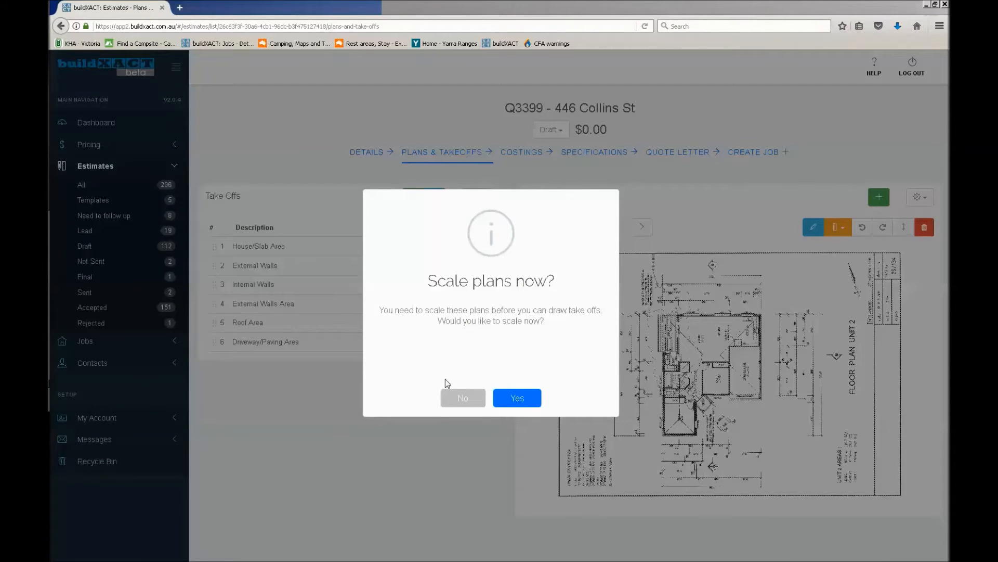
click(465, 400)
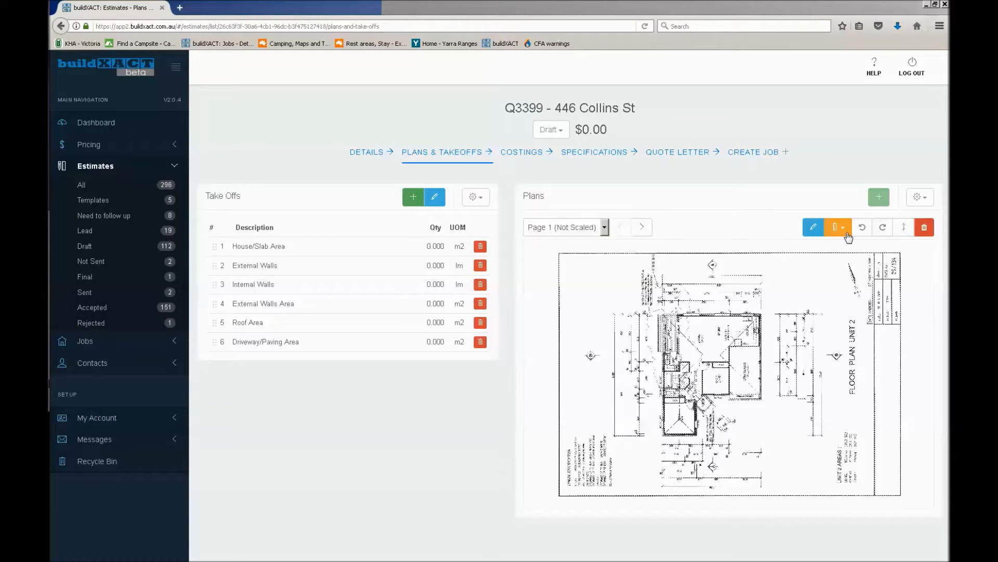
Rotate the floor plan on Page 1 a quarter turn clockwise so it stands upright
click(884, 228)
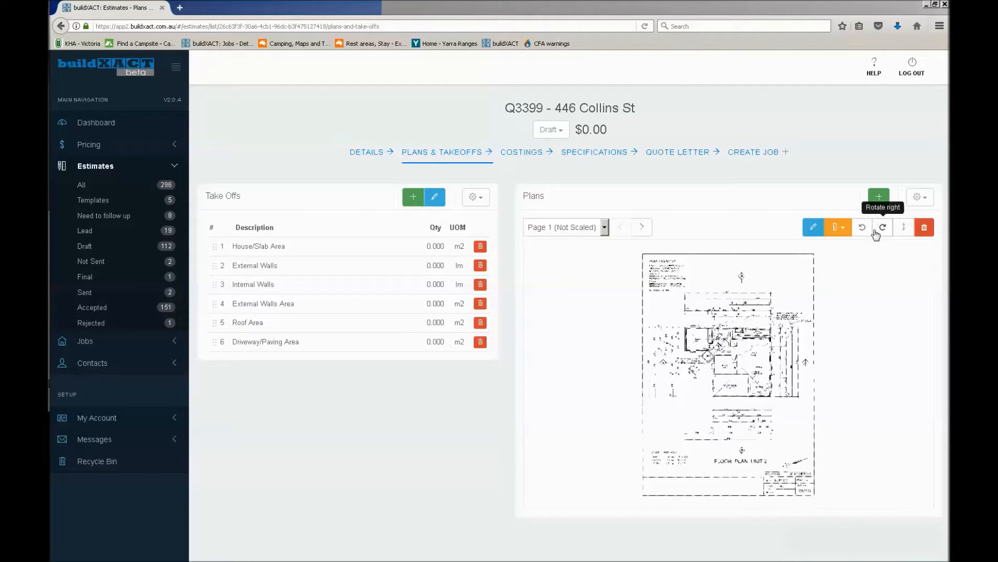
scroll(747, 341, up, 3)
scroll(746, 341, up, 2)
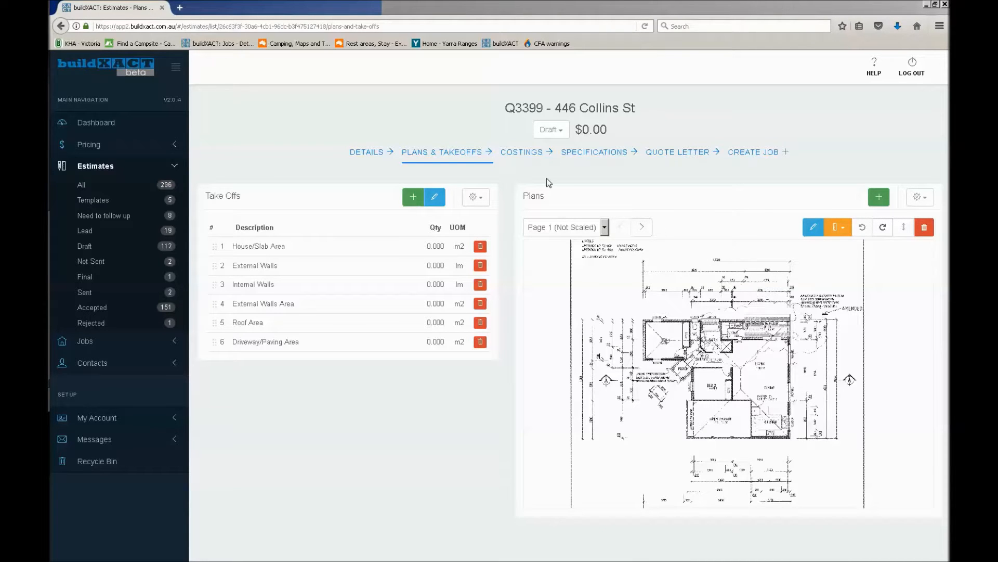
Rename plan Page 2 as "Elevation" and save the name
click(577, 227)
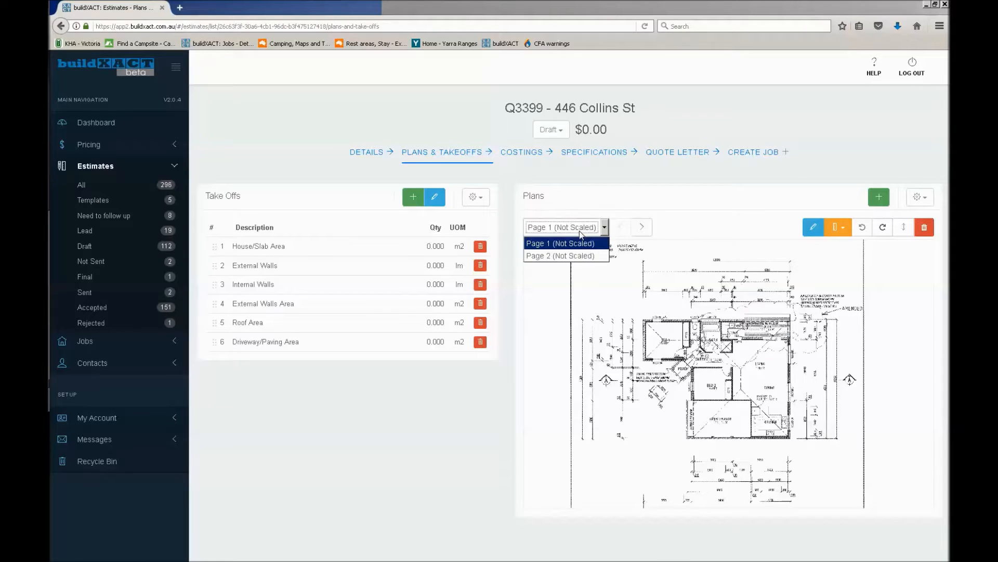
click(593, 256)
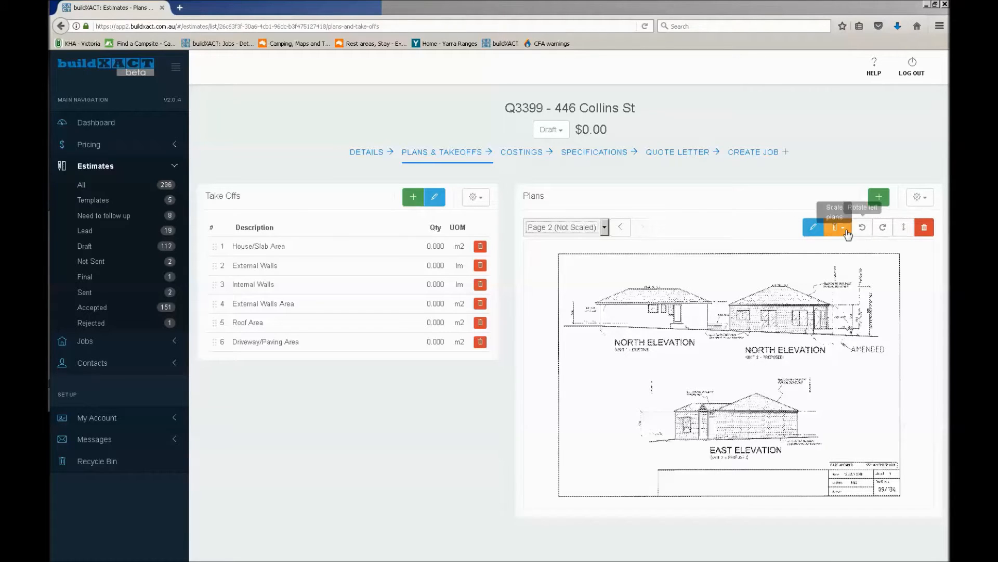
click(815, 228)
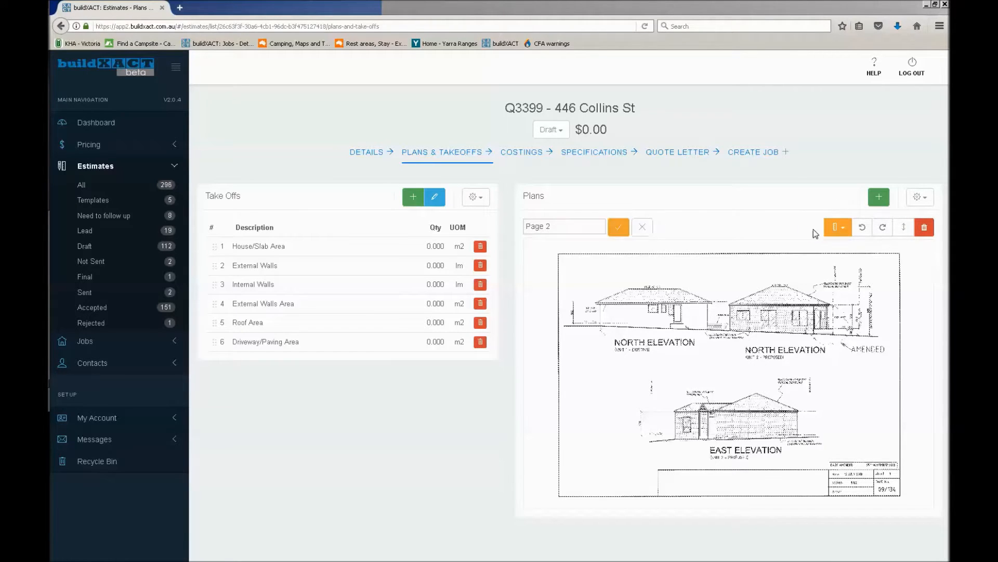
drag(573, 231, 419, 210)
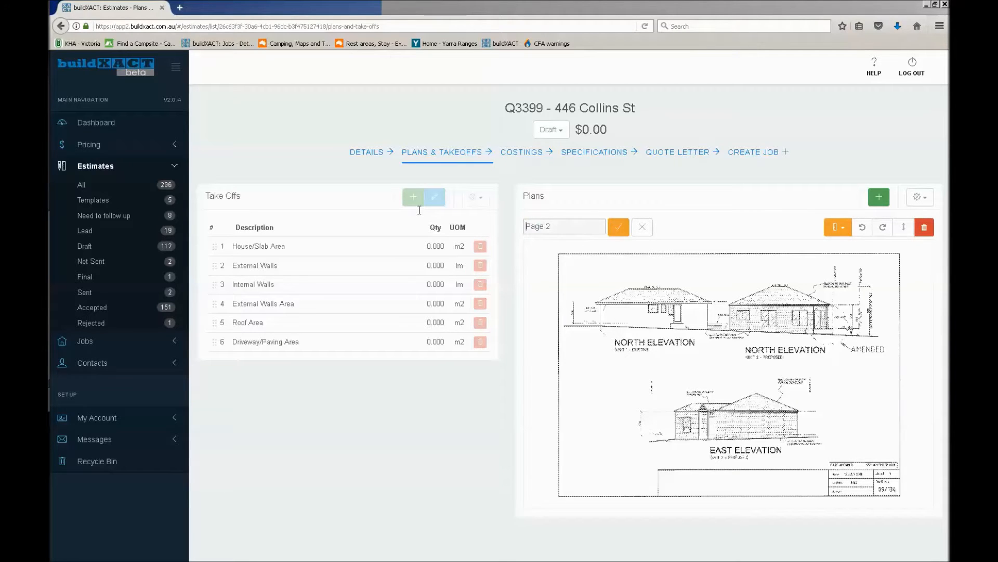
key(ctrl+a)
text(E)
click(617, 234)
Rename plan Page 1 as "Ground floor", save it and check the names in the plan list
click(613, 227)
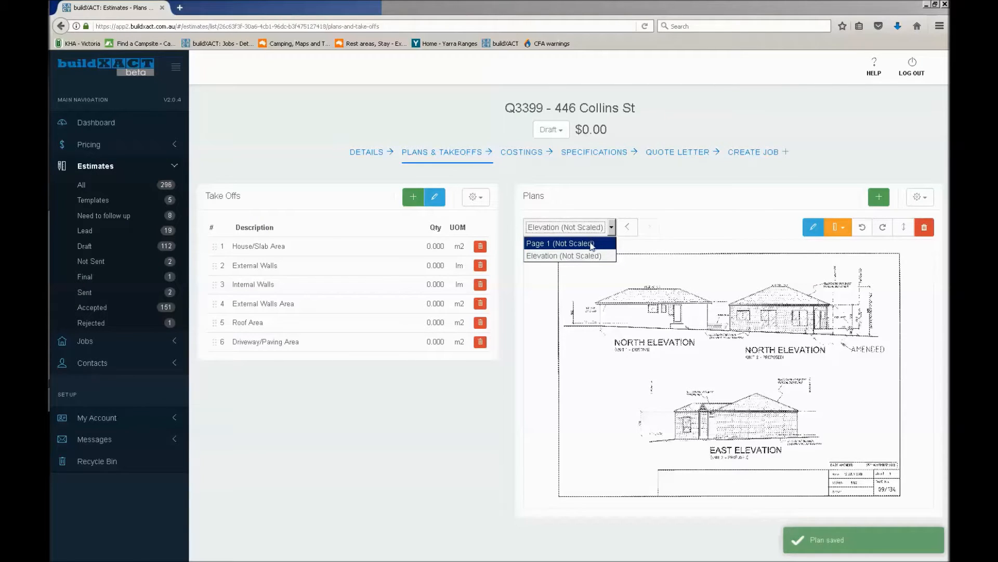
click(592, 244)
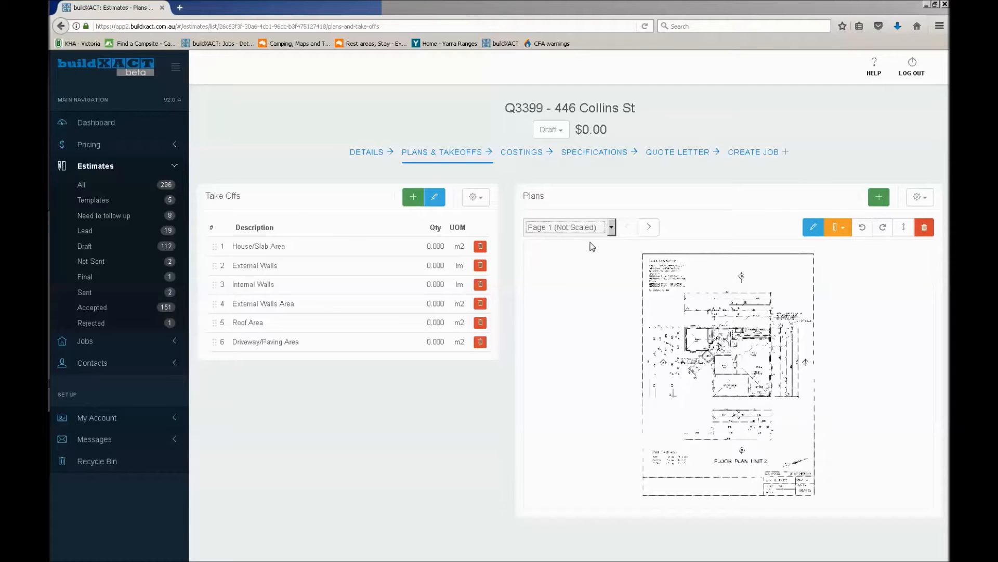
click(815, 229)
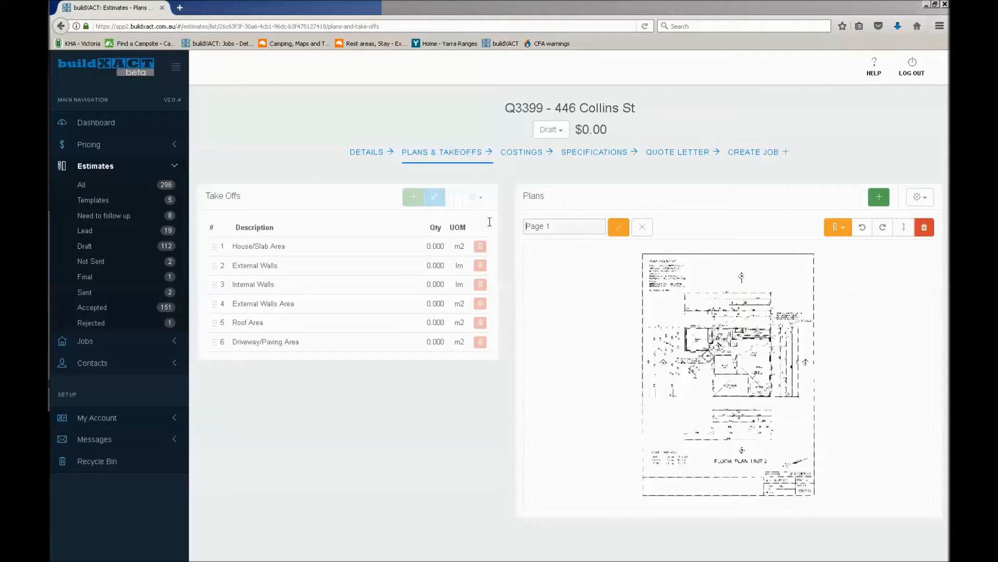
text(Ground floor)
scroll(746, 428, up, 2)
scroll(744, 424, up, 4)
drag(734, 421, 705, 333)
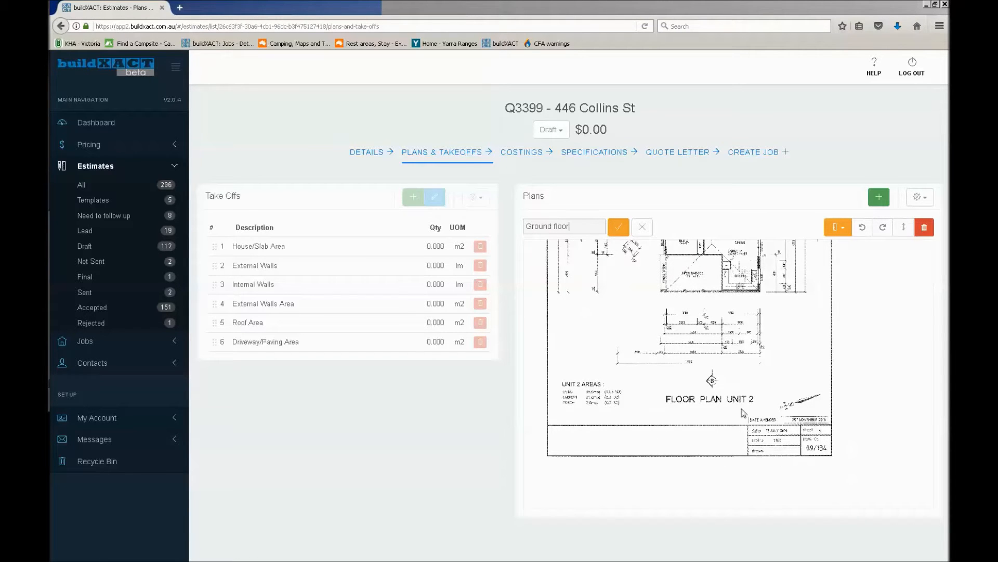
click(622, 231)
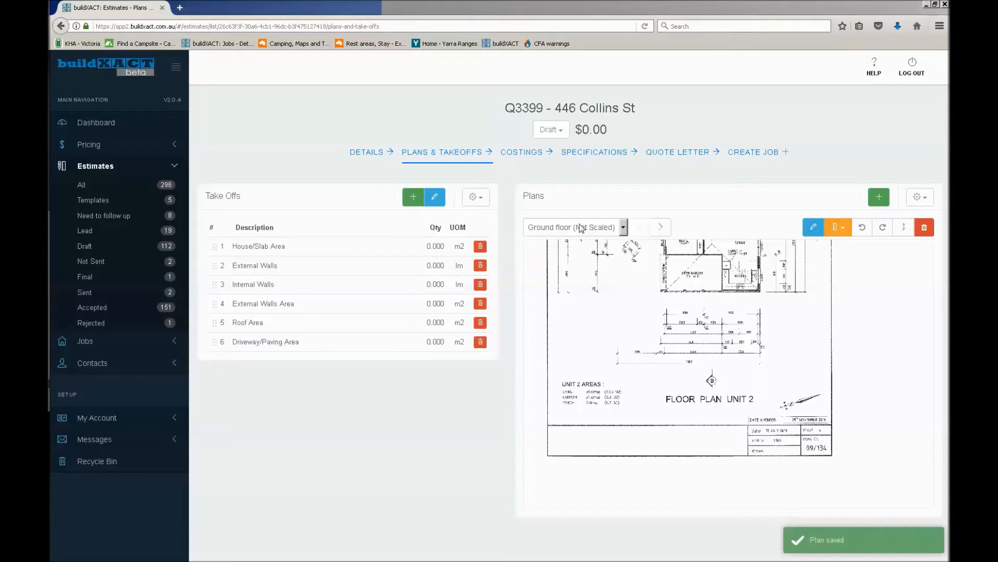
click(595, 230)
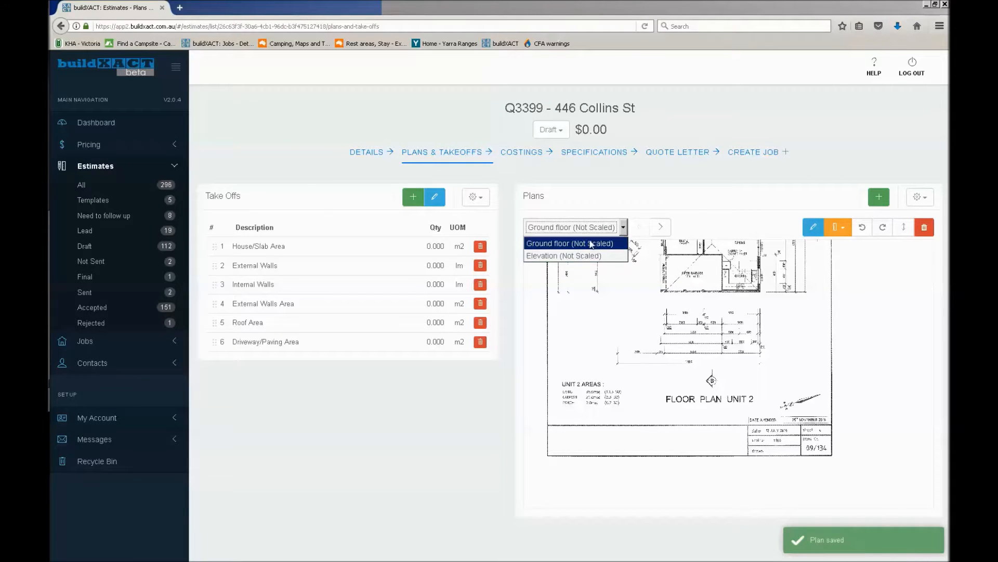
click(789, 292)
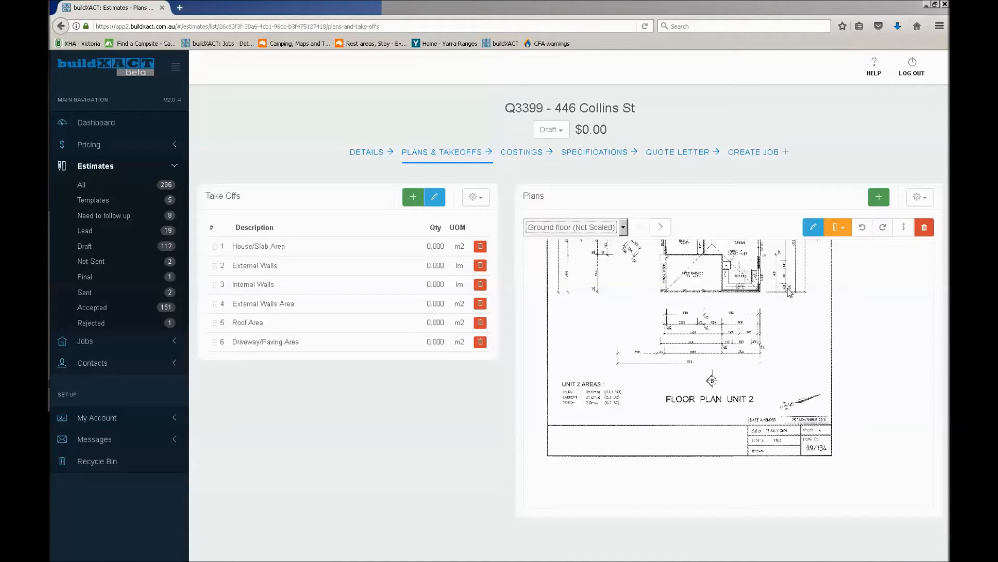
Start scaling all plans and draw the horizontal scale line along the overall 13920 dimension above the ground floor plan
click(838, 230)
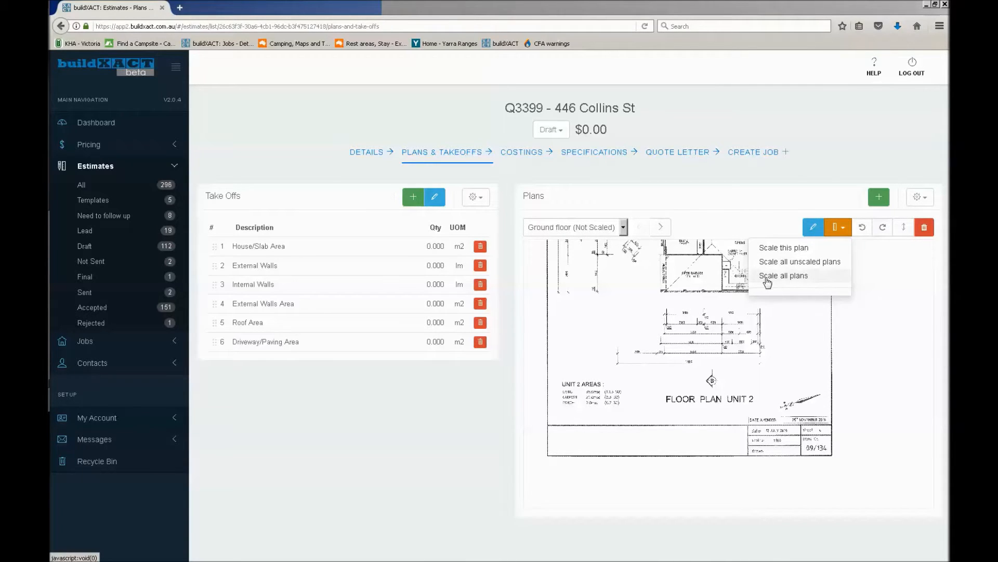
click(806, 281)
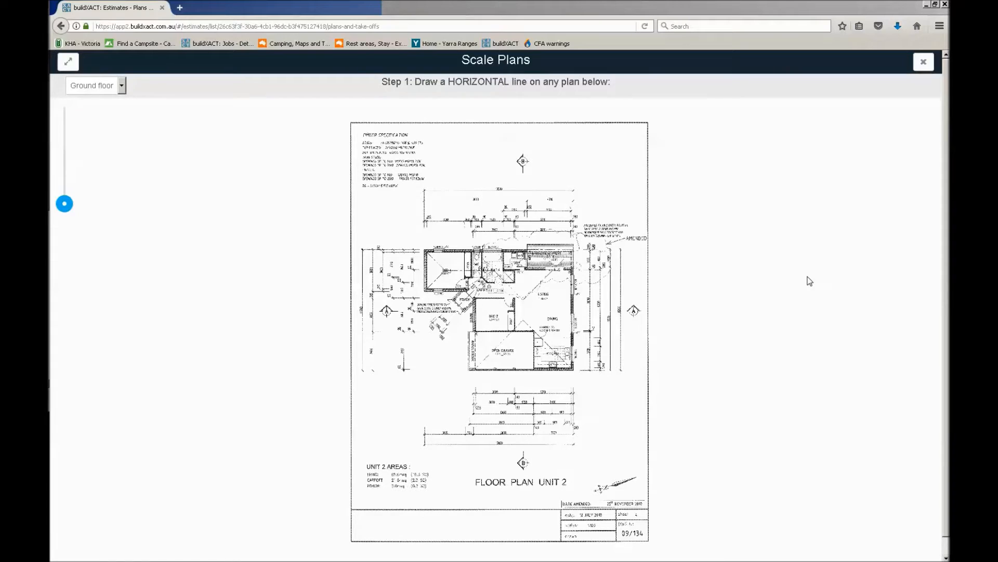
drag(383, 82, 642, 85)
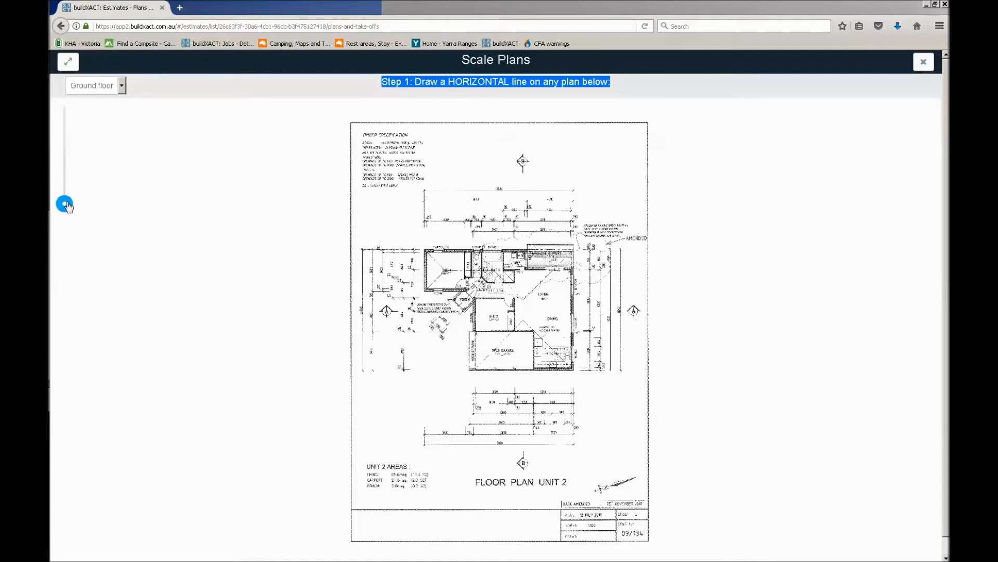
drag(67, 205, 66, 203)
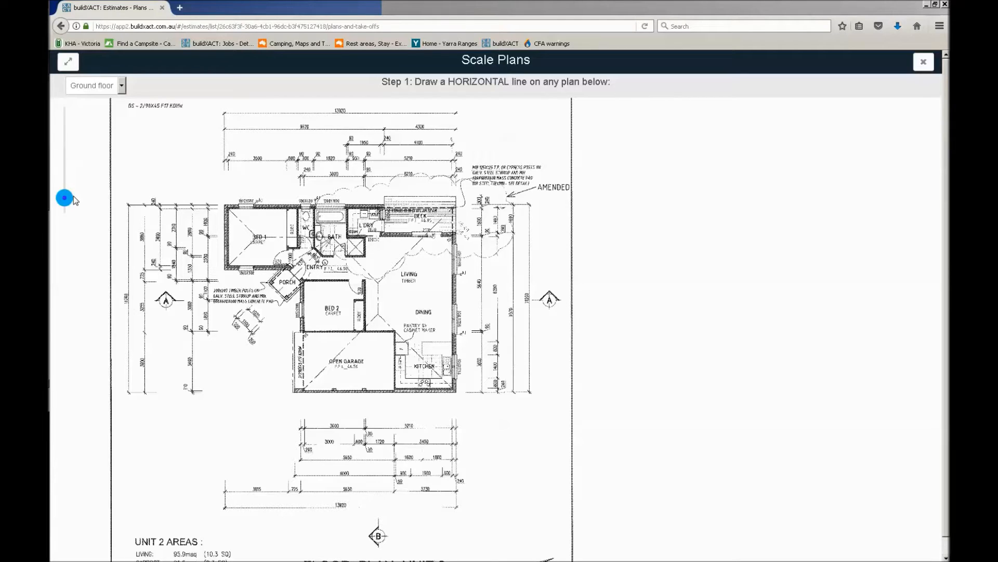
drag(367, 469, 406, 445)
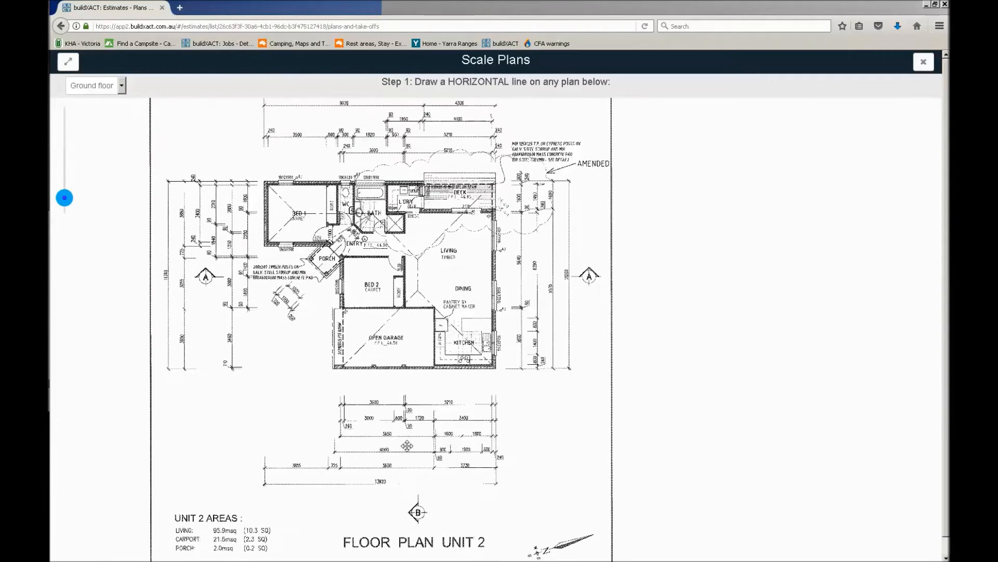
drag(316, 276, 306, 348)
drag(311, 292, 338, 275)
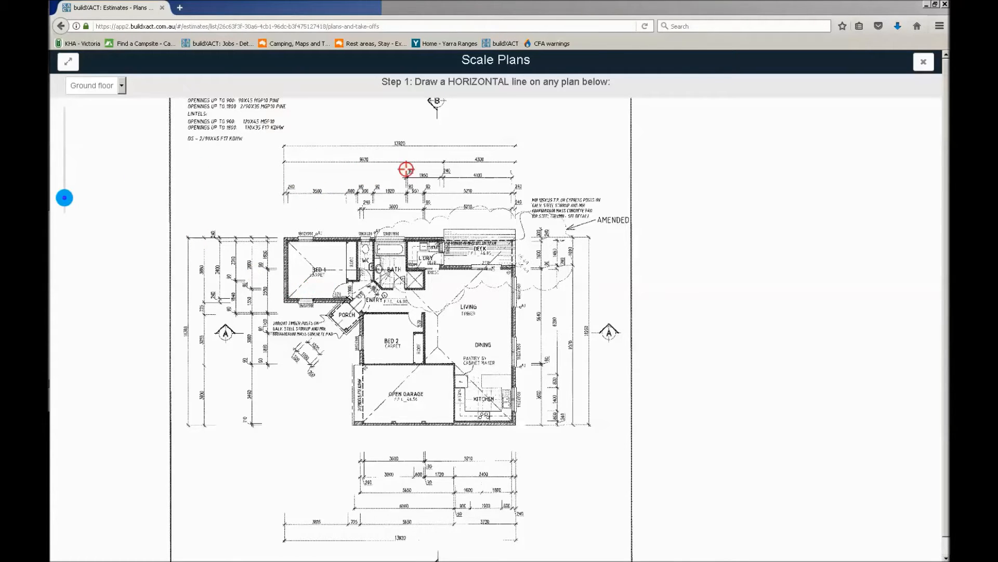
scroll(384, 189, up, 1)
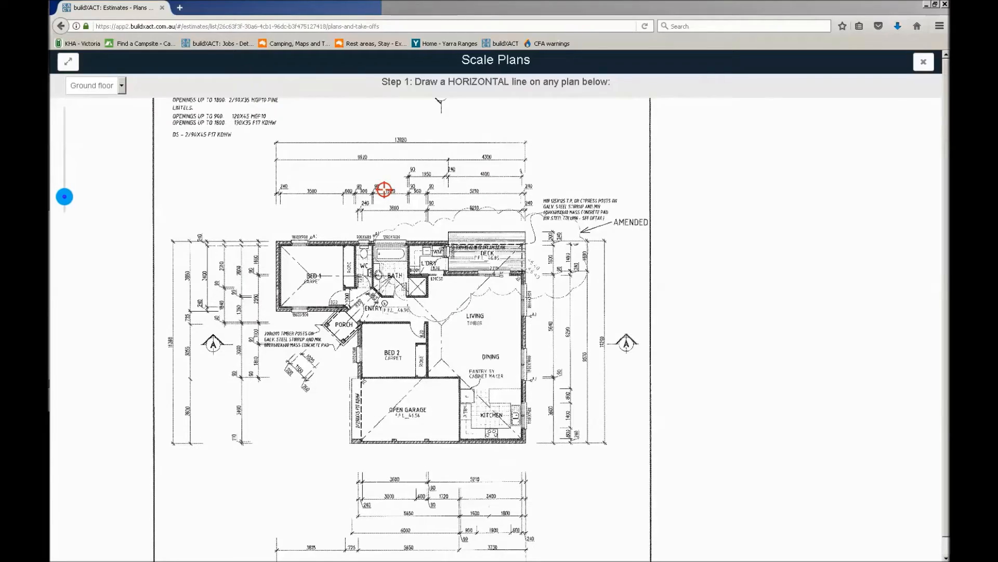
scroll(384, 189, up, 3)
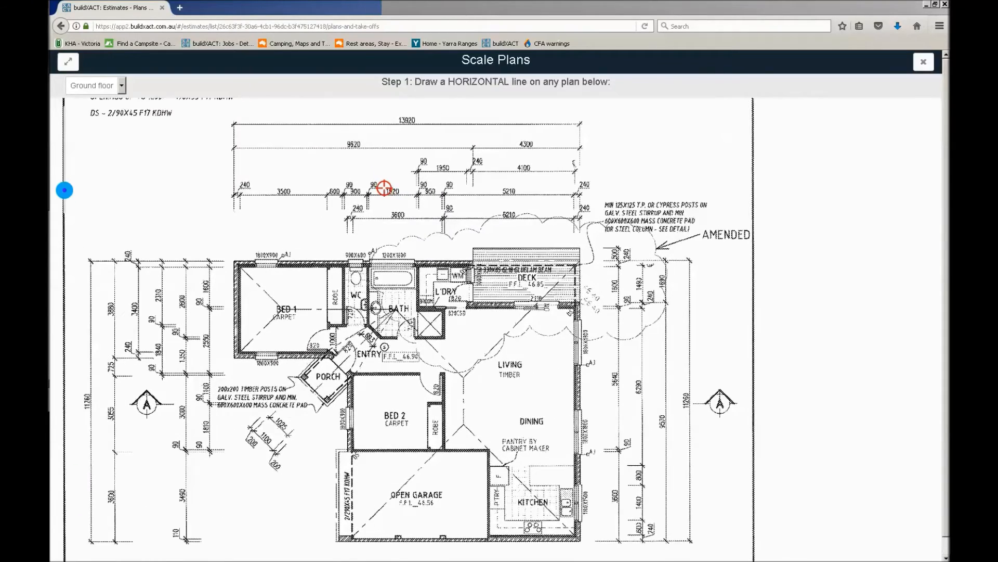
drag(65, 189, 66, 186)
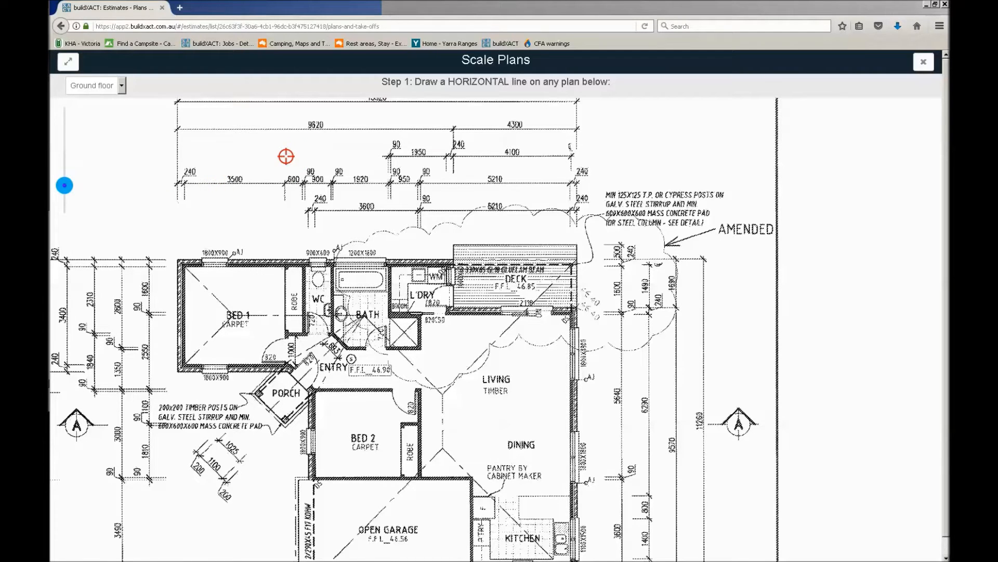
drag(286, 156, 370, 317)
mouse_move(546, 192)
mouse_down()
mouse_move(446, 323)
mouse_move(581, 192)
mouse_up()
drag(530, 307, 492, 245)
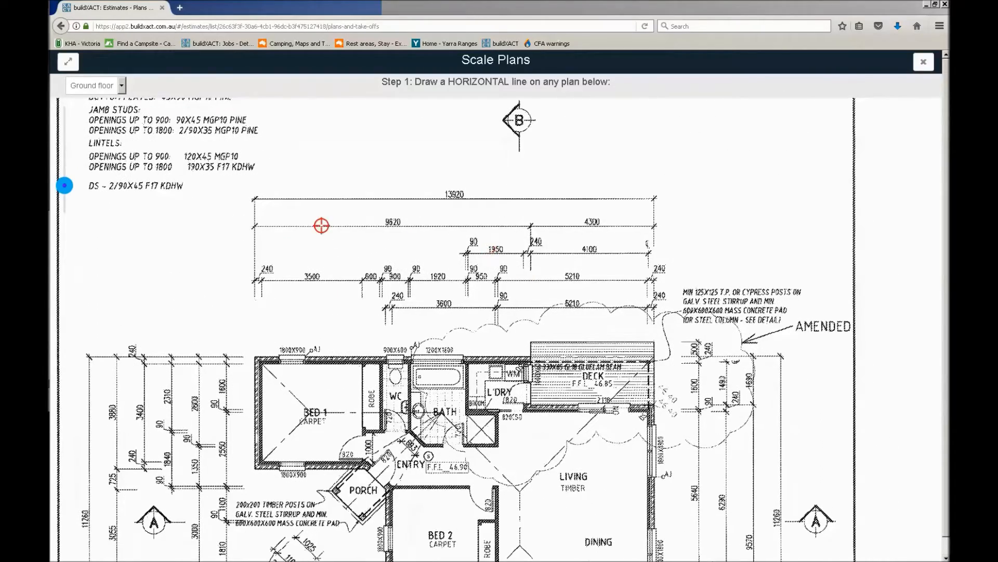
scroll(268, 215, up, 4)
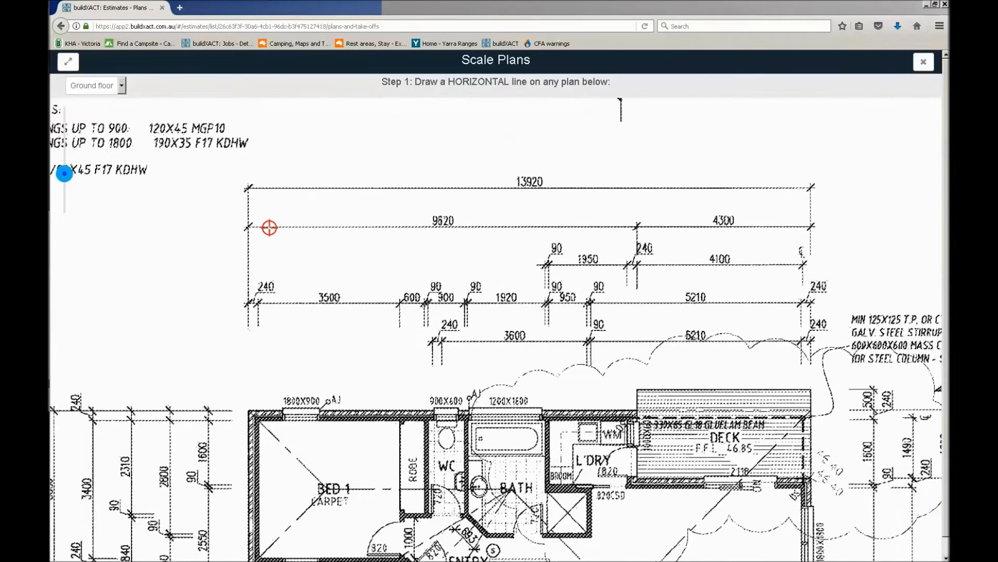
drag(426, 191, 332, 188)
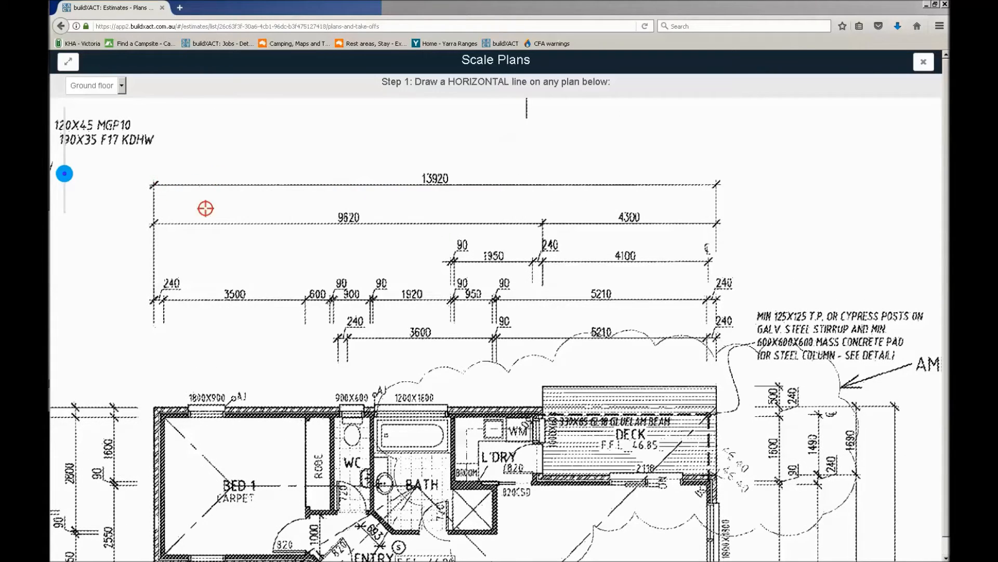
click(154, 184)
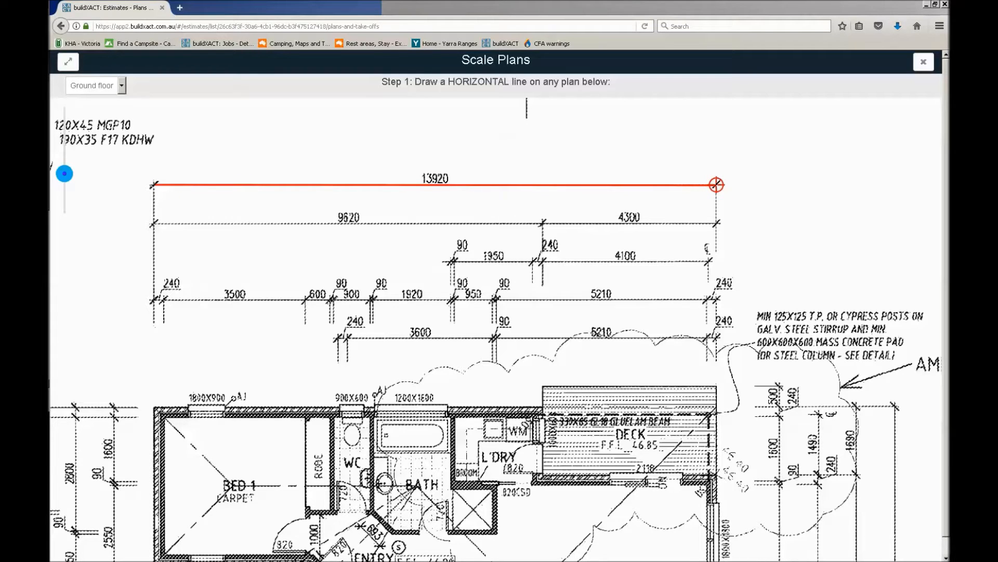
click(716, 184)
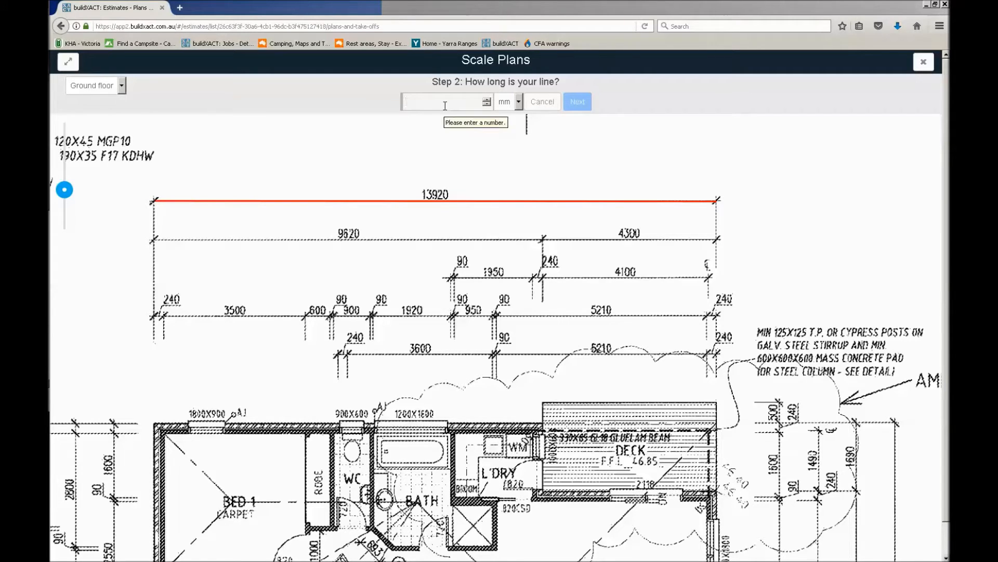
Set the horizontal scale line's length to 13920 mm and continue to the vertical line
text(139)
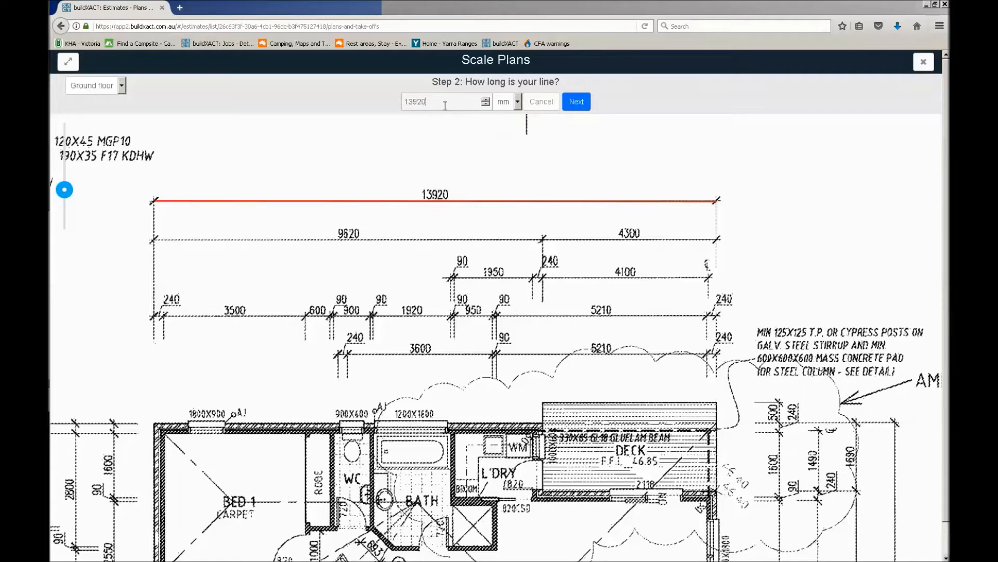
text(20)
click(581, 102)
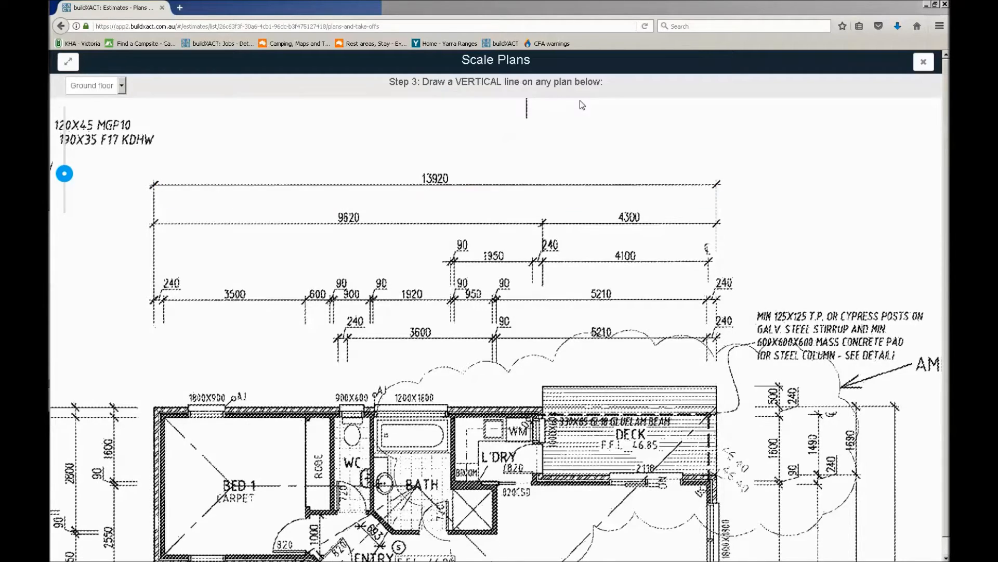
Draw the vertical scale line along the overall 11260 dimension beside the floor plan, set its length to 11260 mm and finish scaling
drag(145, 468, 670, 211)
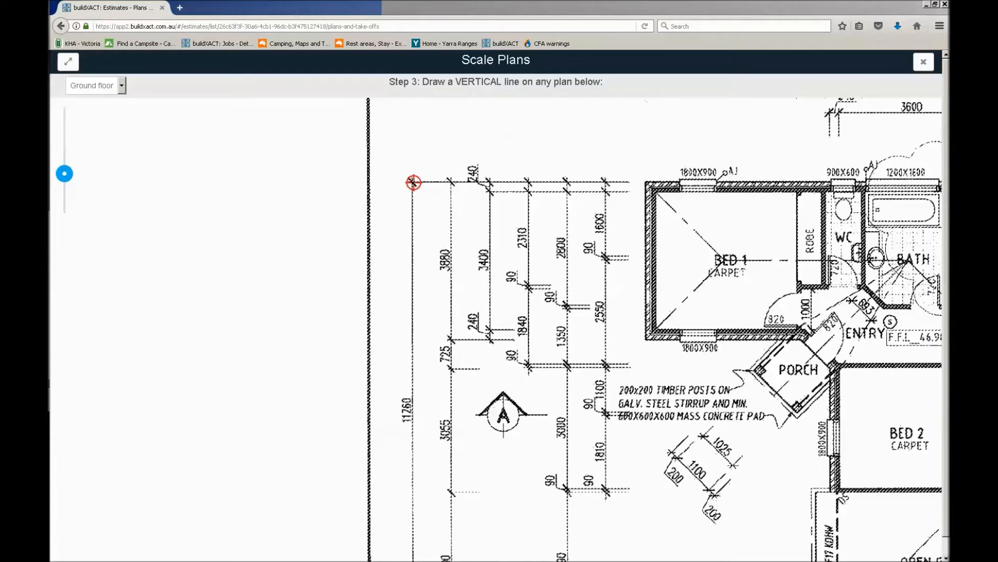
mouse_move(412, 182)
mouse_down()
mouse_move(407, 296)
mouse_move(437, 403)
mouse_move(425, 509)
mouse_up()
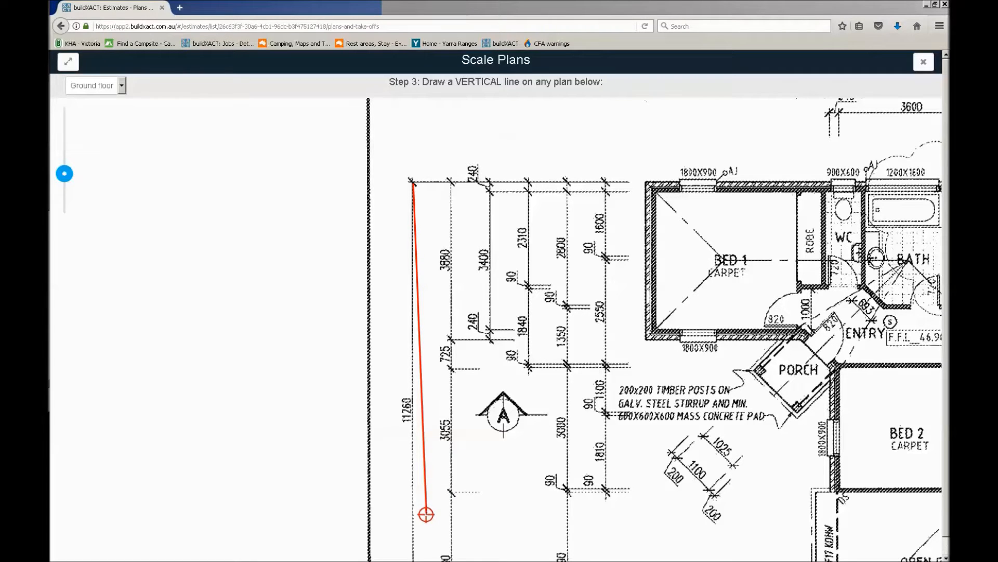
drag(443, 520, 479, 286)
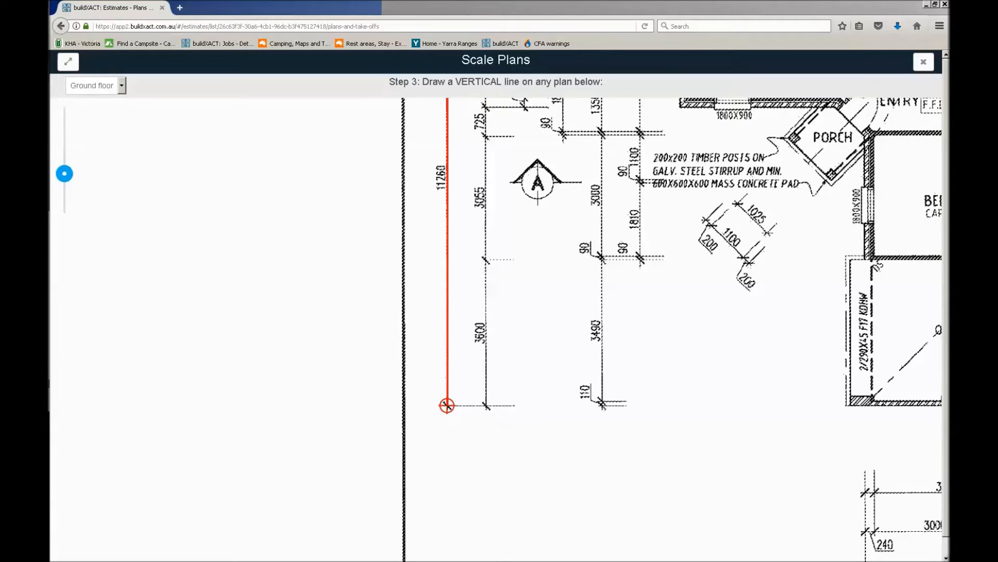
click(447, 405)
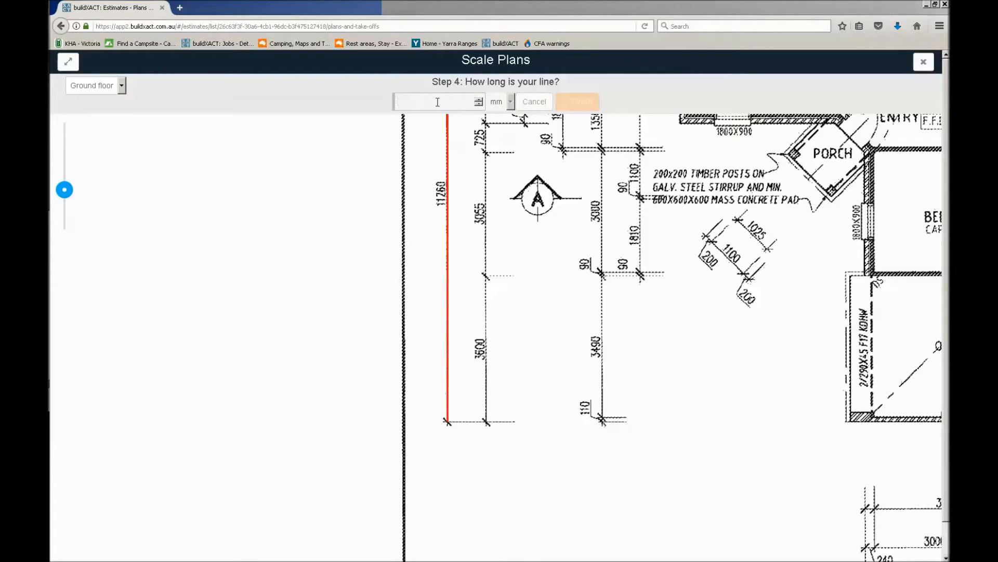
text(11260)
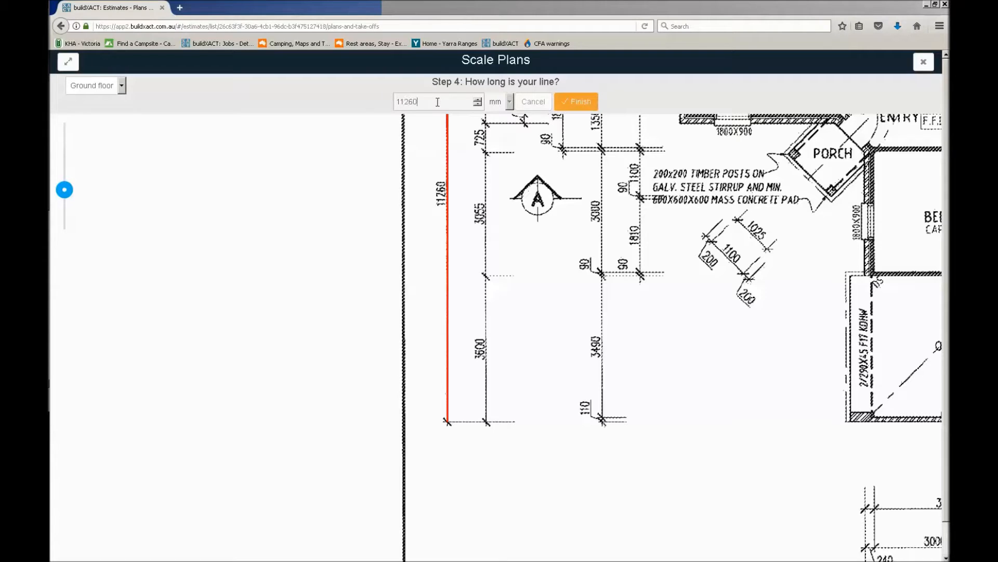
click(573, 103)
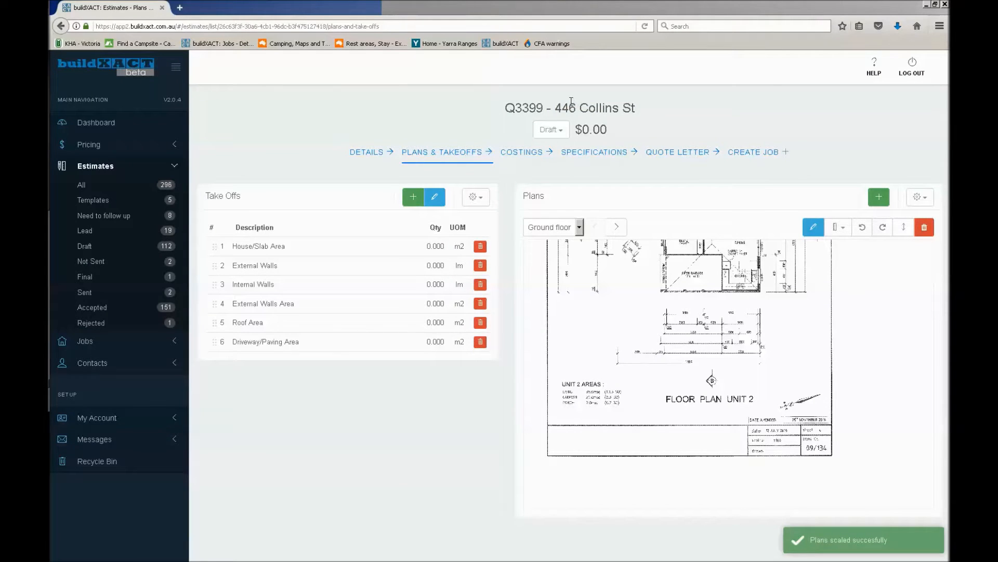
Check the plan list and the scaling options of the Ground floor and Elevation plans, and look over the elevation drawing
click(548, 229)
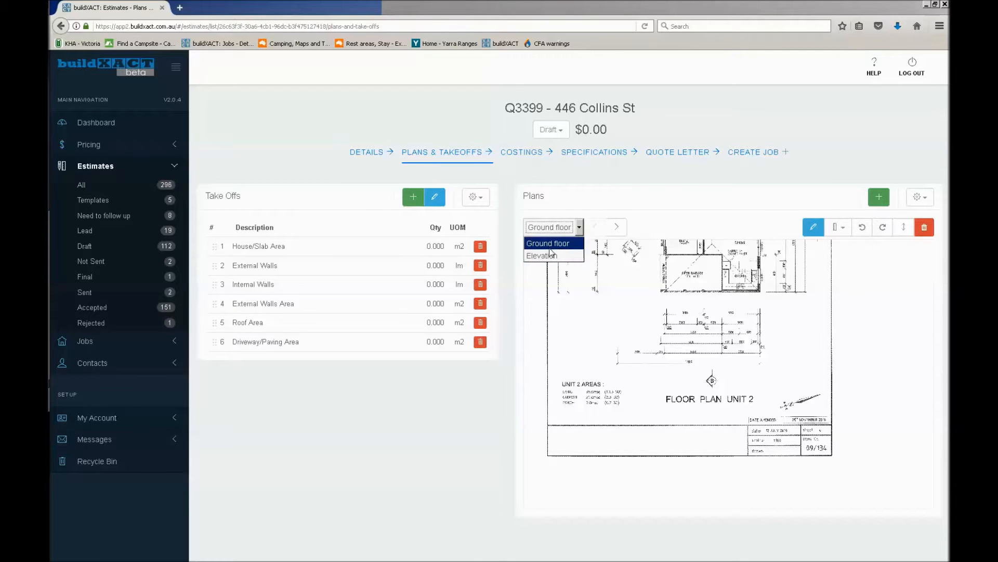
click(715, 254)
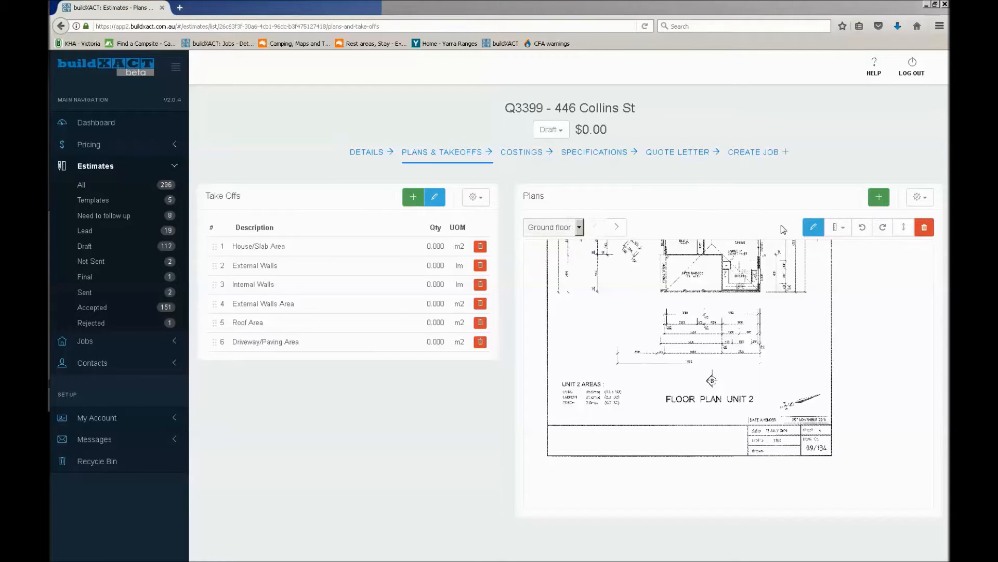
click(837, 227)
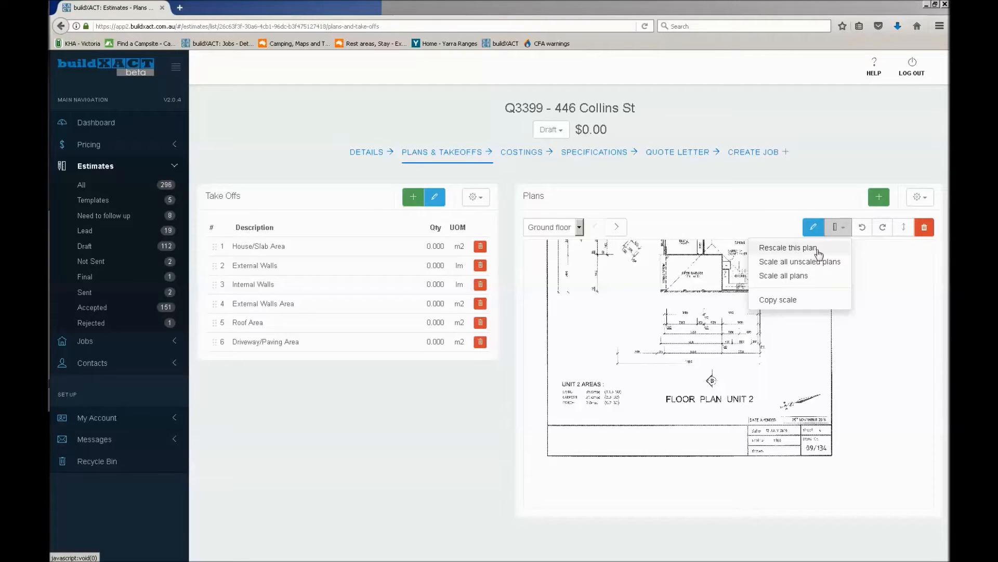
click(570, 228)
click(544, 256)
click(836, 231)
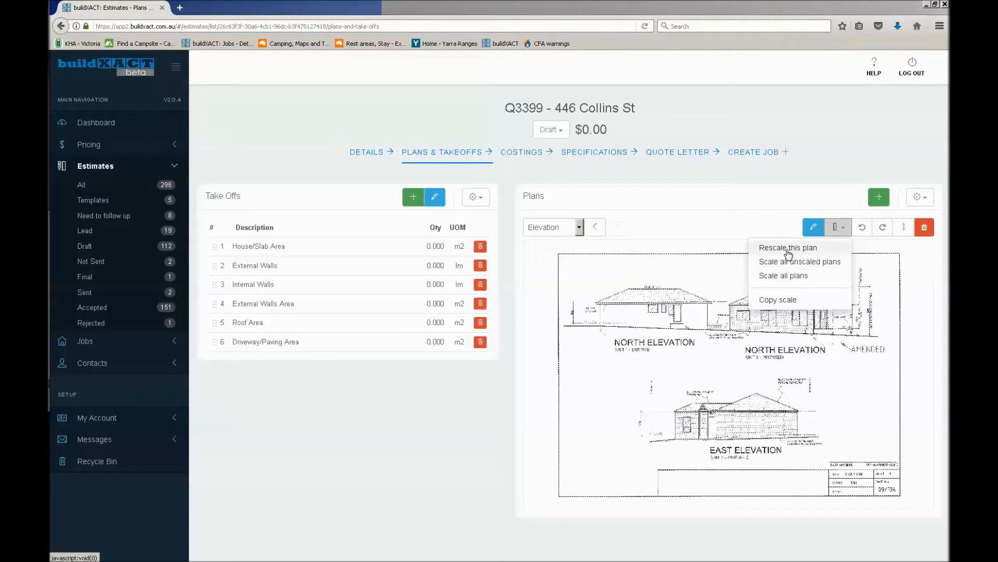
click(740, 217)
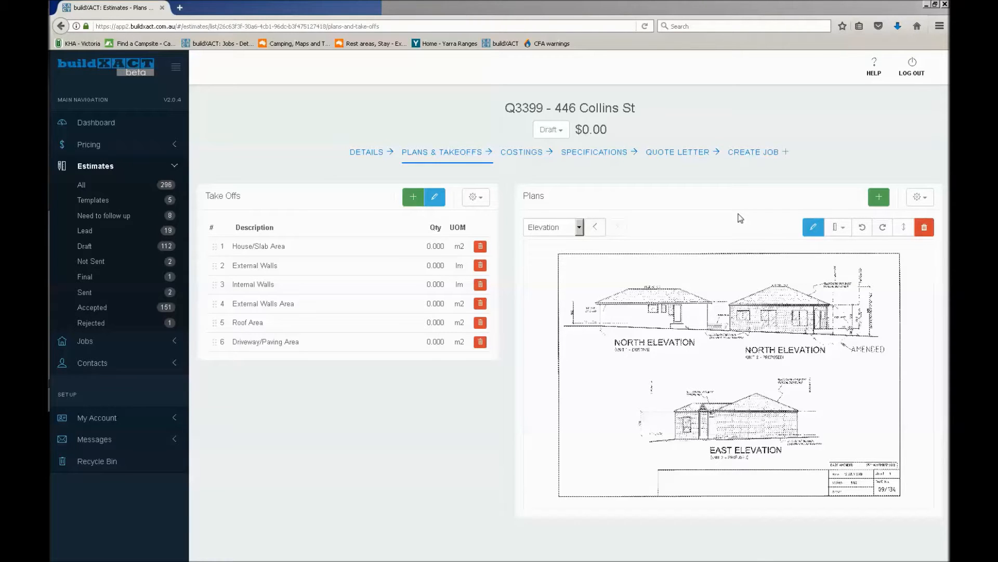
scroll(707, 348, up, 1)
scroll(707, 349, up, 1)
scroll(708, 349, down, 1)
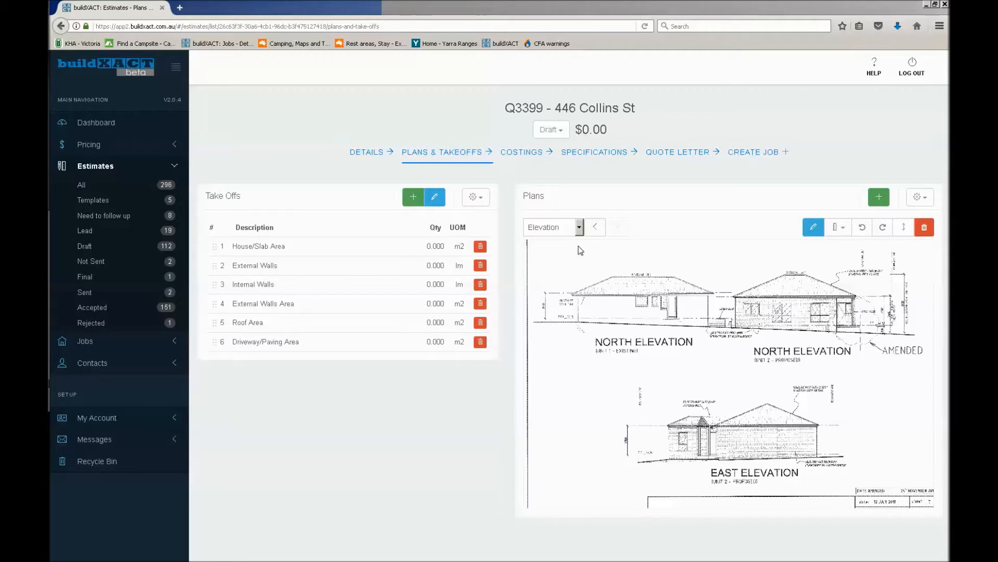
Copy the Elevation plan's scale, switch to the Ground floor plan and view its paste-scale option without applying it
click(837, 229)
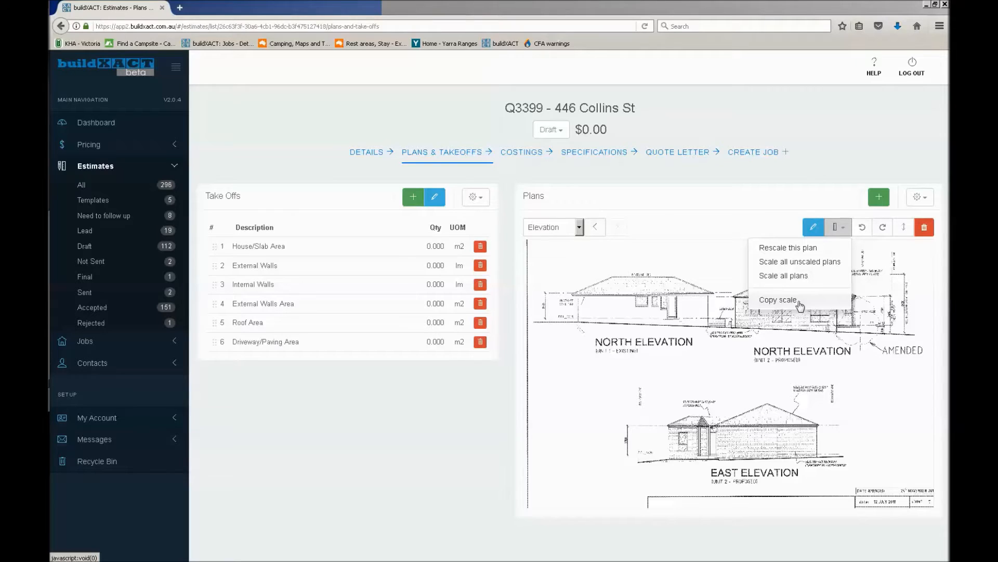
click(801, 302)
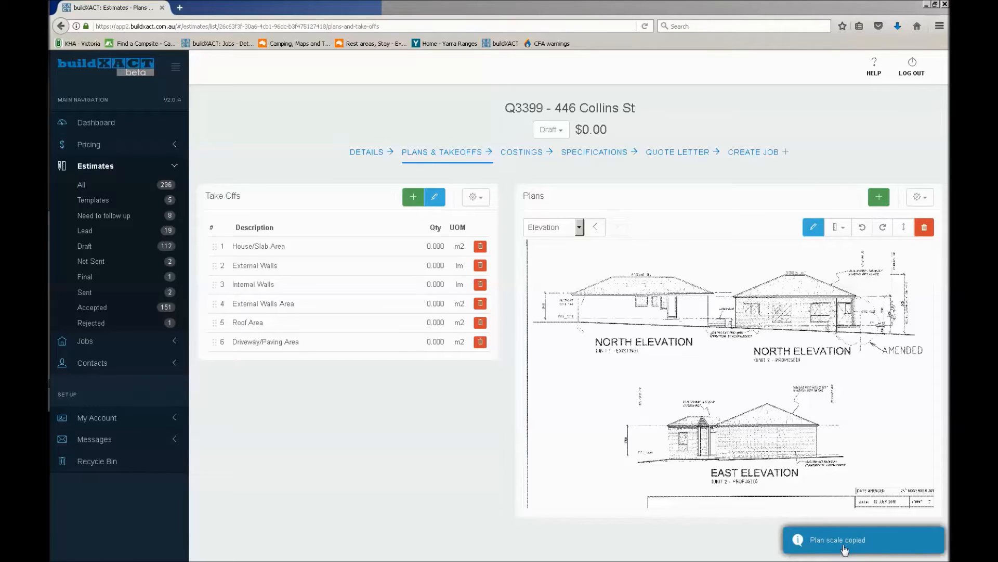
click(560, 230)
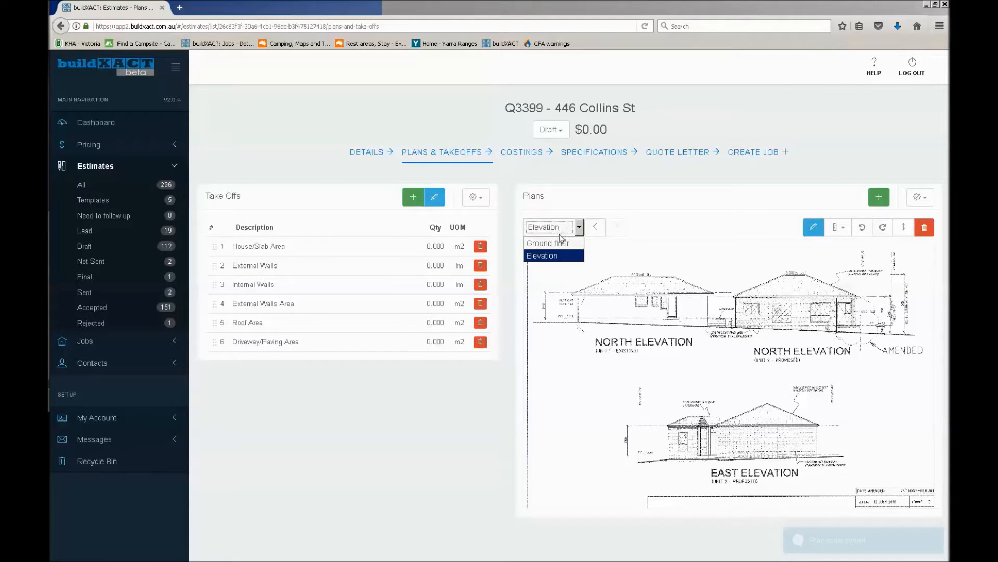
click(561, 243)
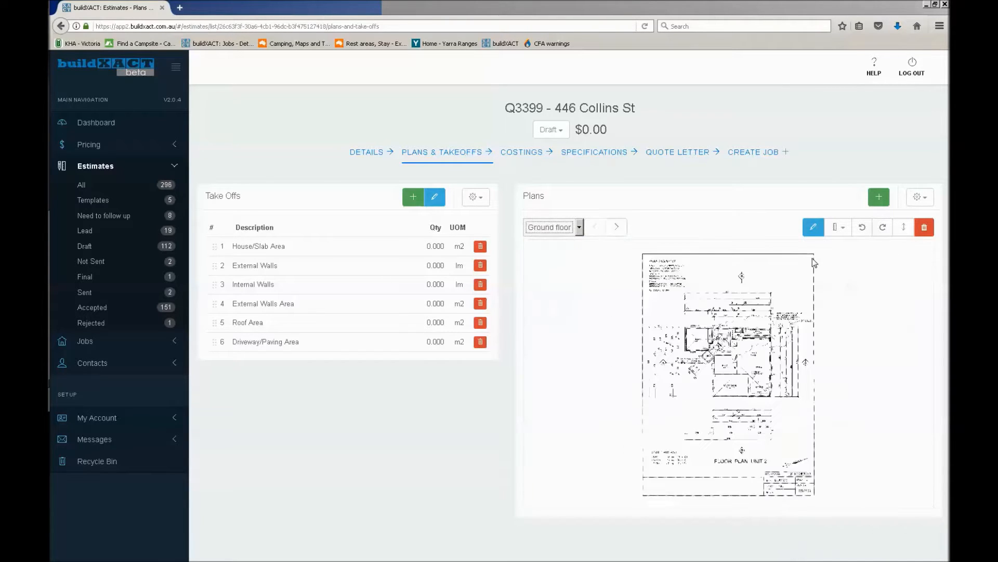
click(839, 228)
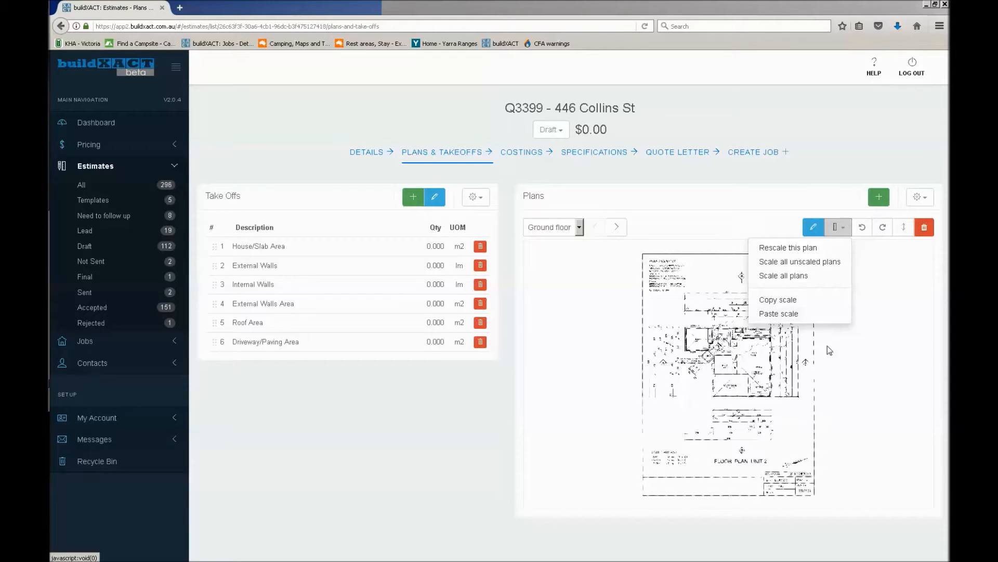
click(855, 375)
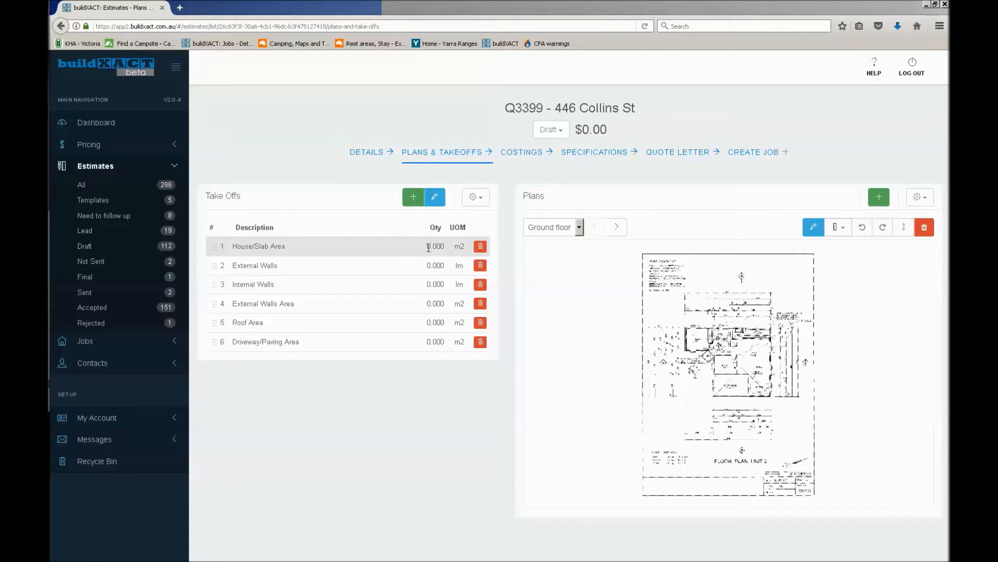
Open the estimate's costings to show its cost categories
click(530, 158)
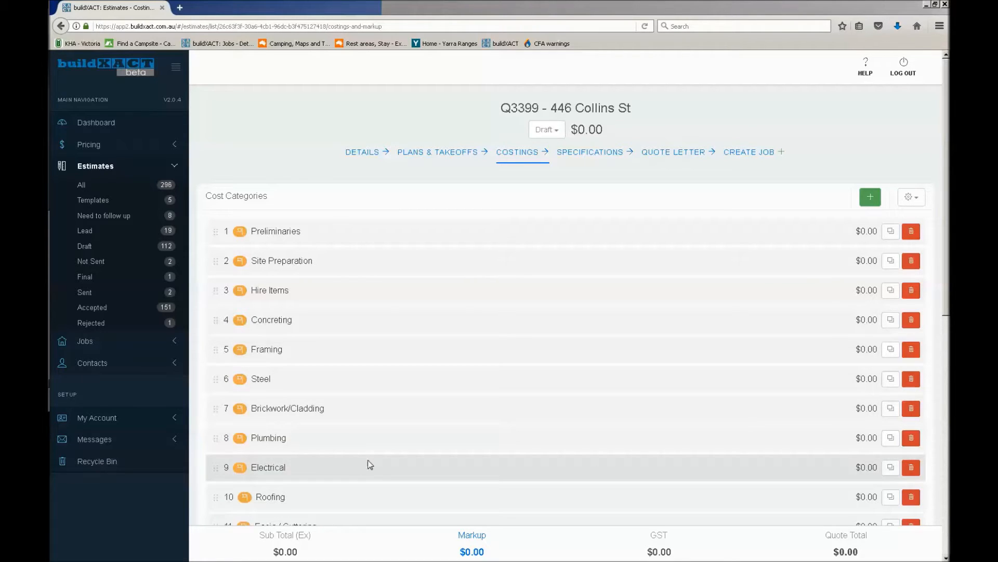
Look through the cost categories, open Preliminaries in edit mode to view its name and notes fields, and save it unchanged
scroll(349, 361, down, 8)
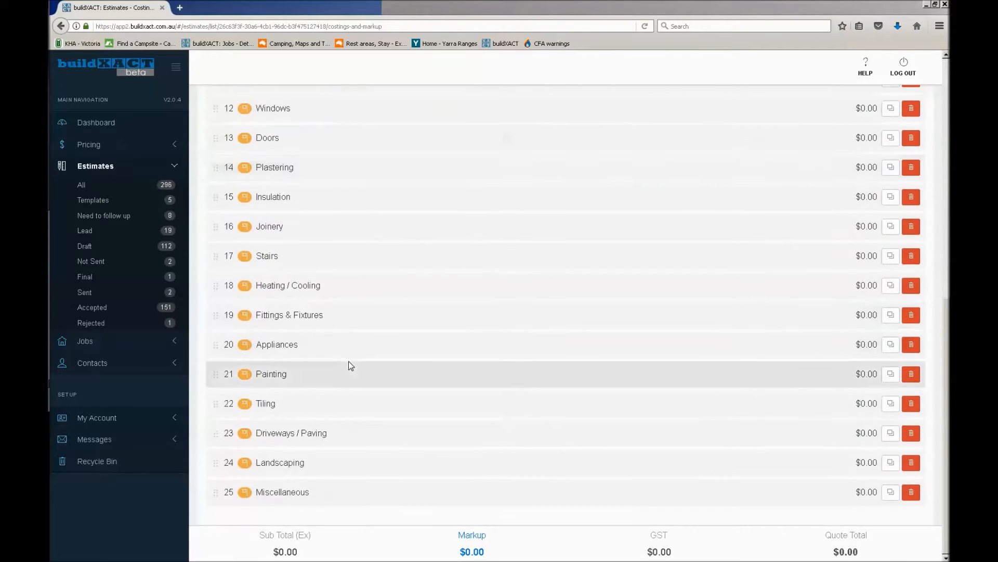
scroll(349, 361, up, 8)
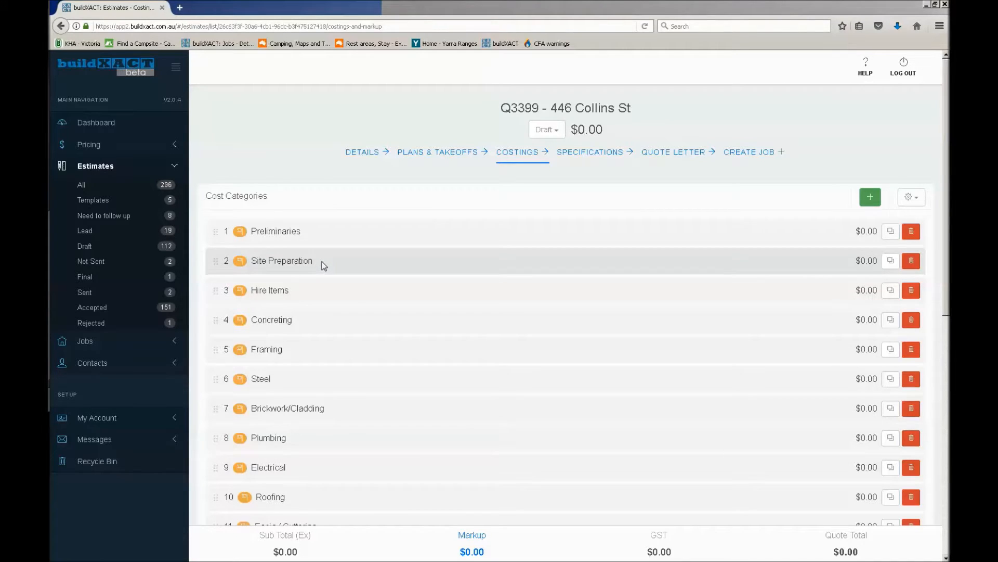
click(314, 238)
scroll(313, 238, up, 3)
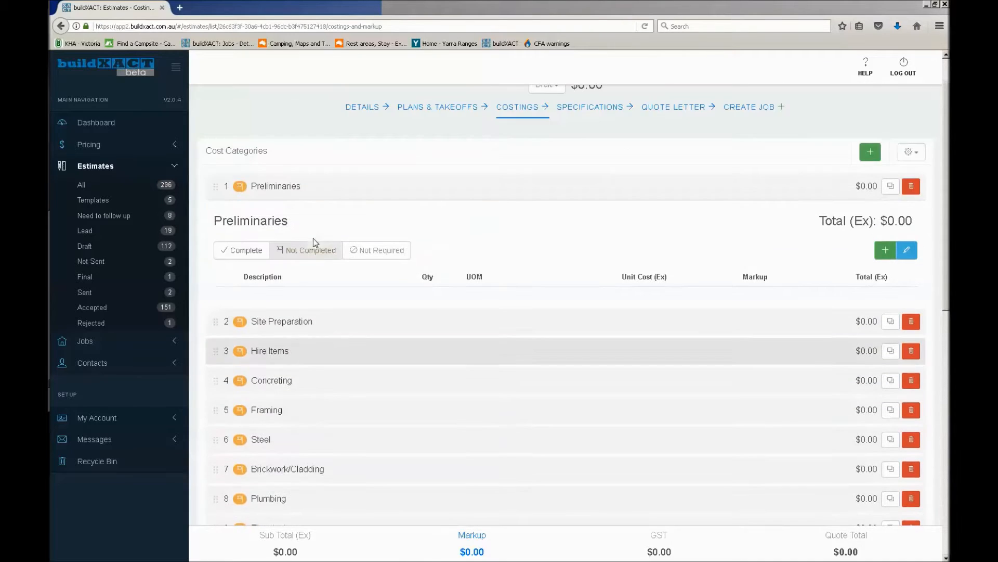
click(905, 254)
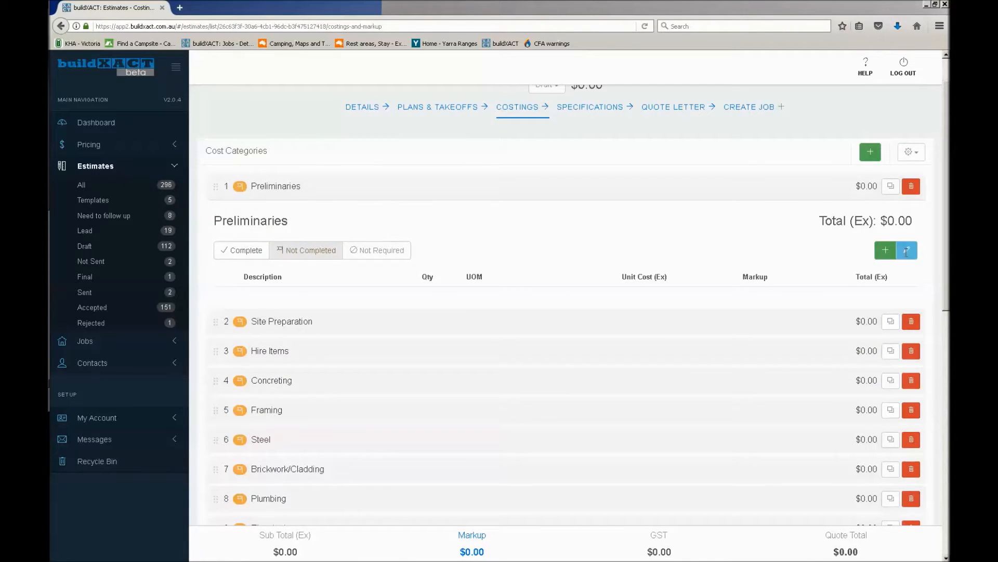
drag(334, 218, 215, 223)
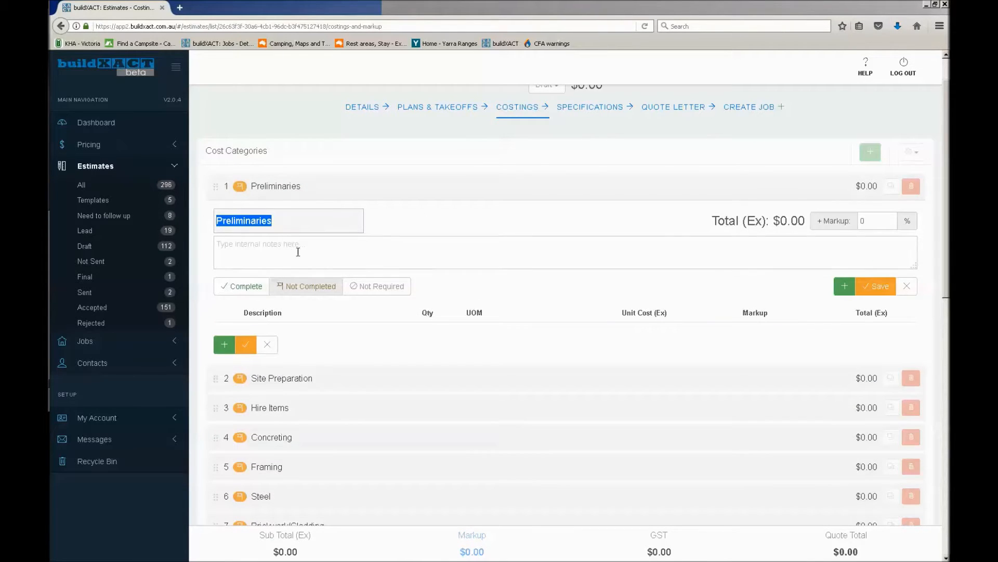
click(875, 286)
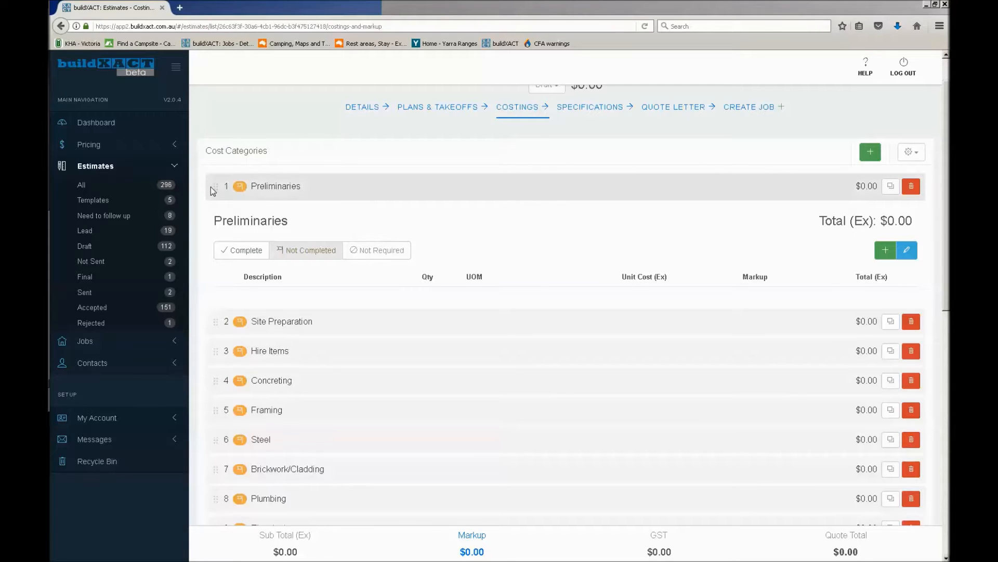
Try reordering the cost categories by moving Preliminaries below Steel, and return it to first place
drag(216, 184, 226, 439)
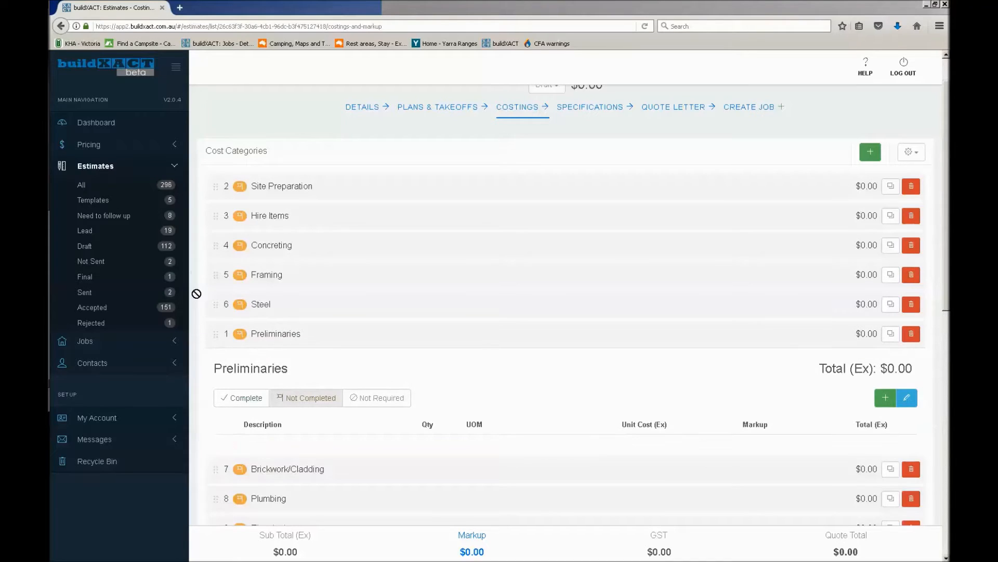
drag(205, 234, 216, 199)
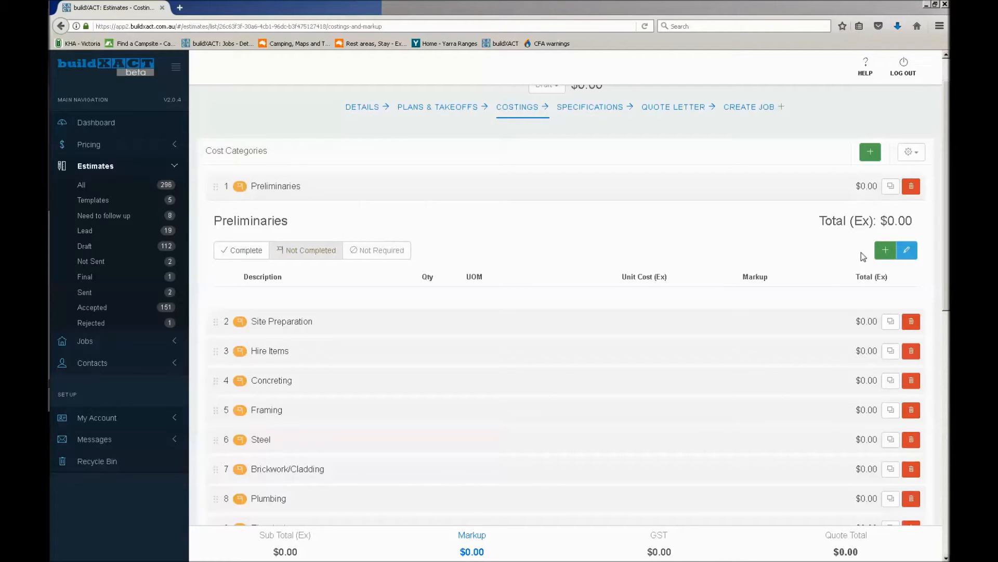
Add an estimate item to Preliminaries and look up price list matches for "insur" in its description
click(886, 252)
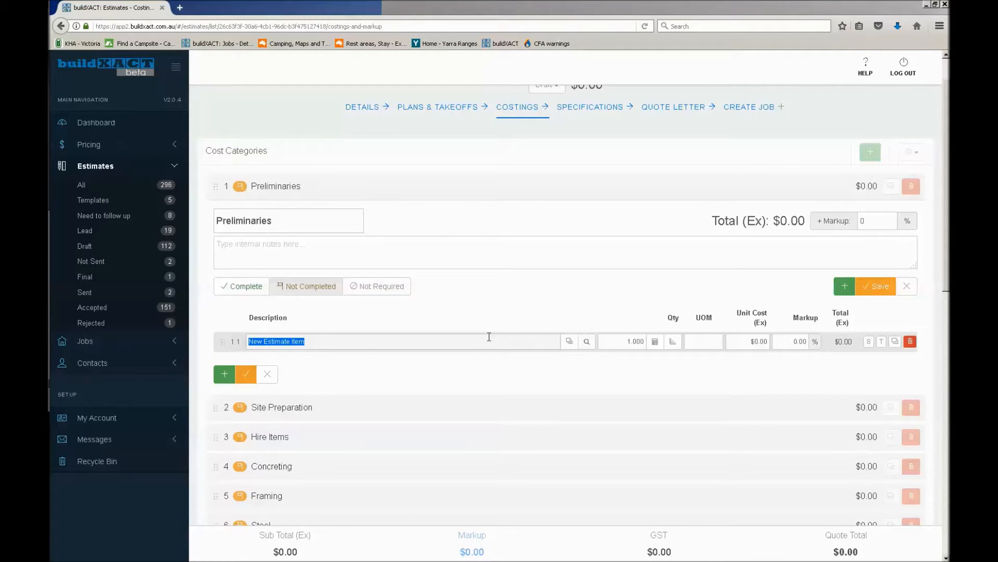
text(insur)
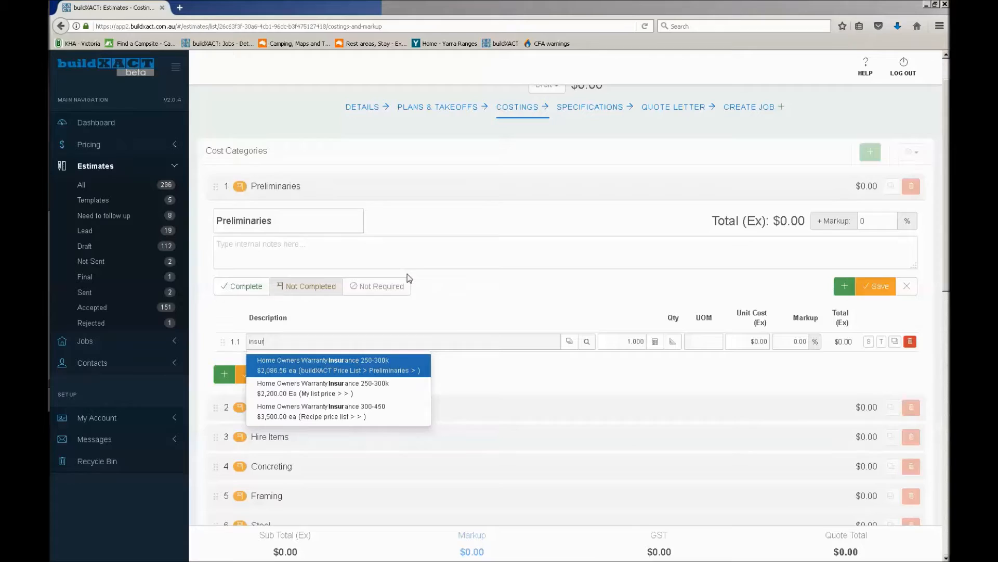
Open the price lists in a separate browser tab and look over the available lists, including the buildXACT Price List
click(175, 151)
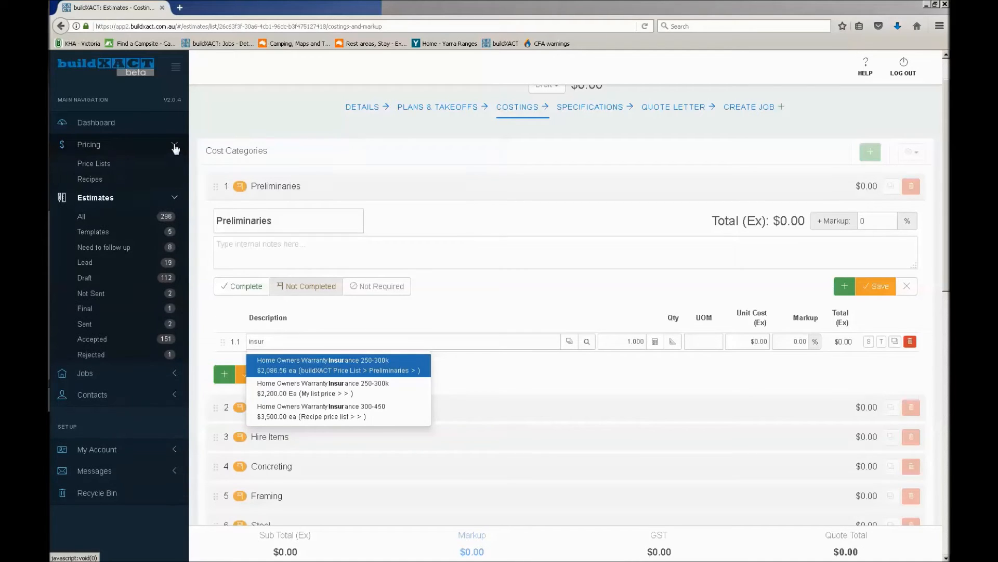
right_click(105, 168)
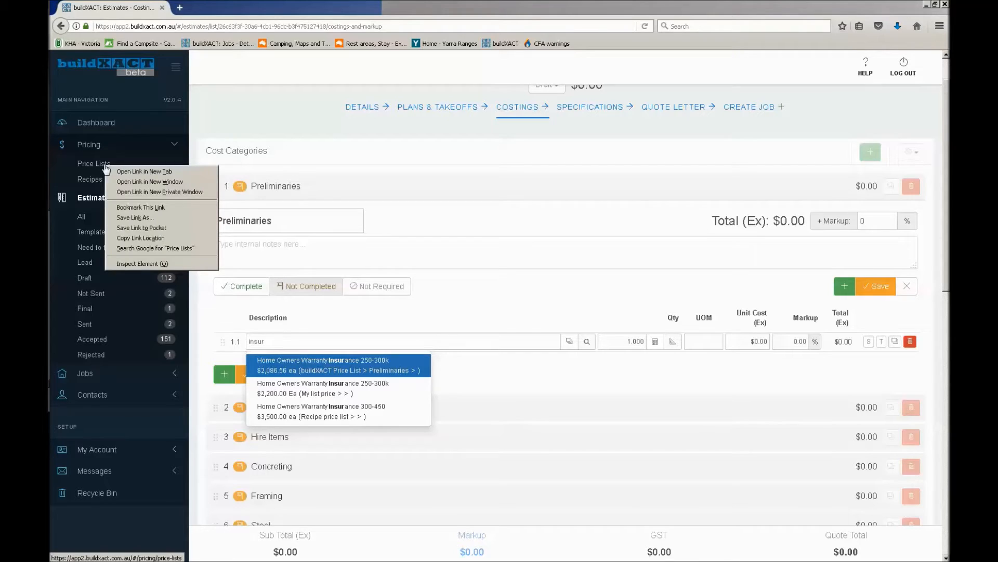
click(137, 172)
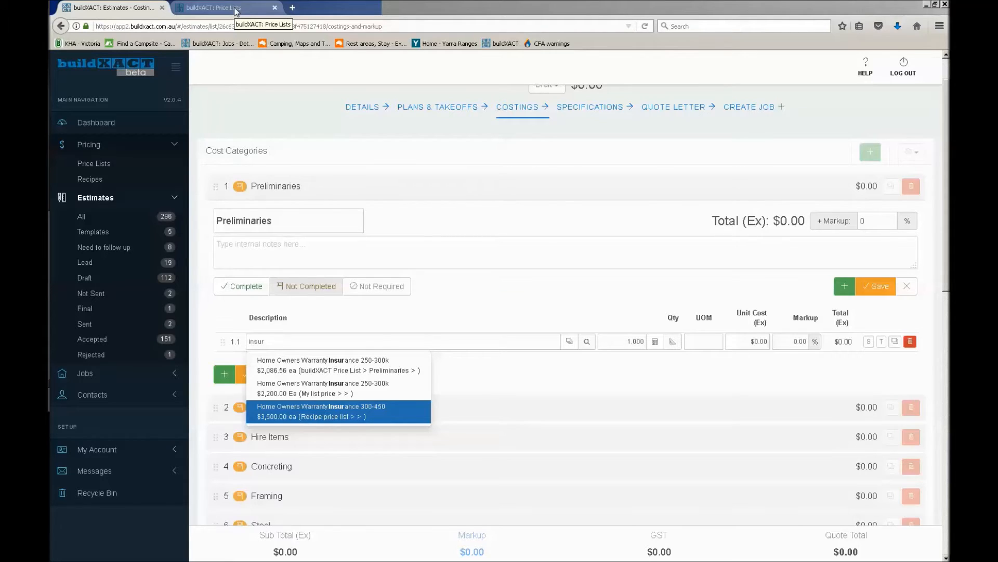
click(237, 11)
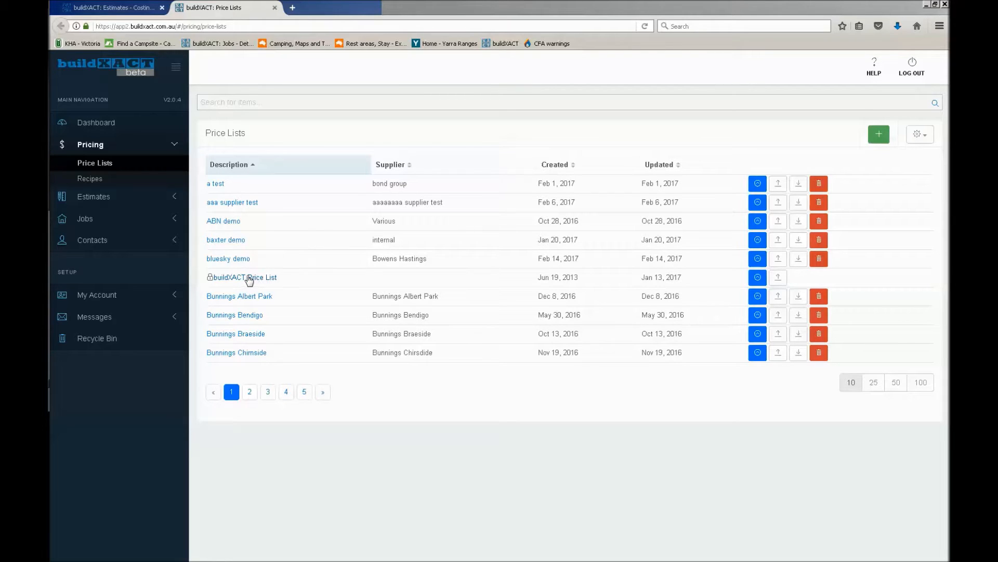
drag(297, 278, 206, 280)
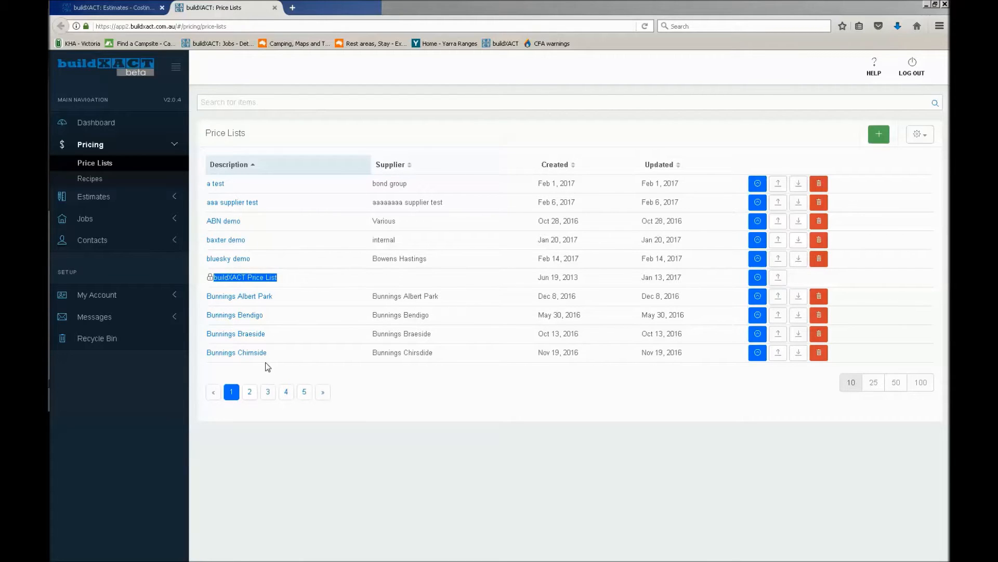
click(295, 373)
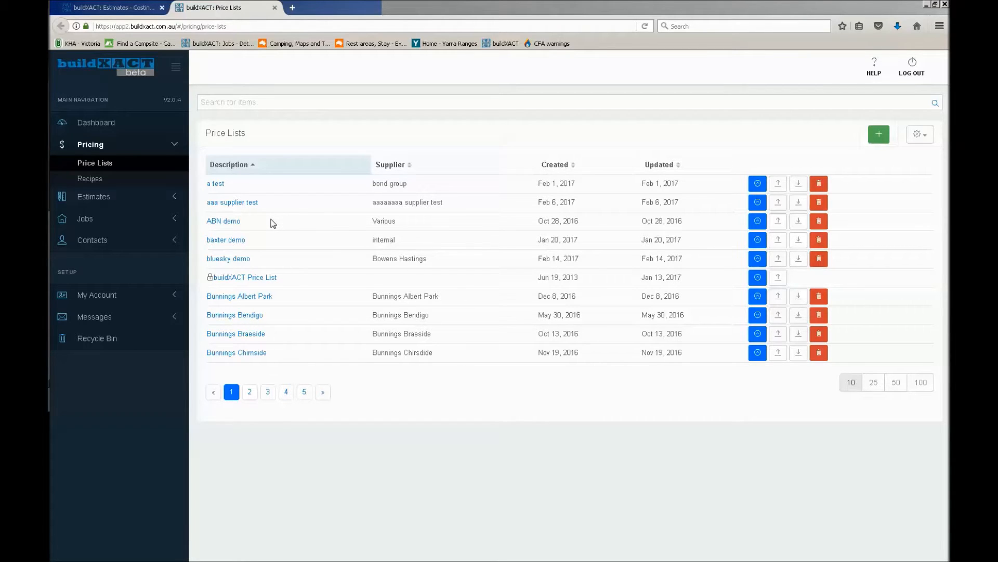
Examine the Brickwork and Facia / Guttering categories of the buildXACT Price List, and close the price lists to return to the costings
click(249, 279)
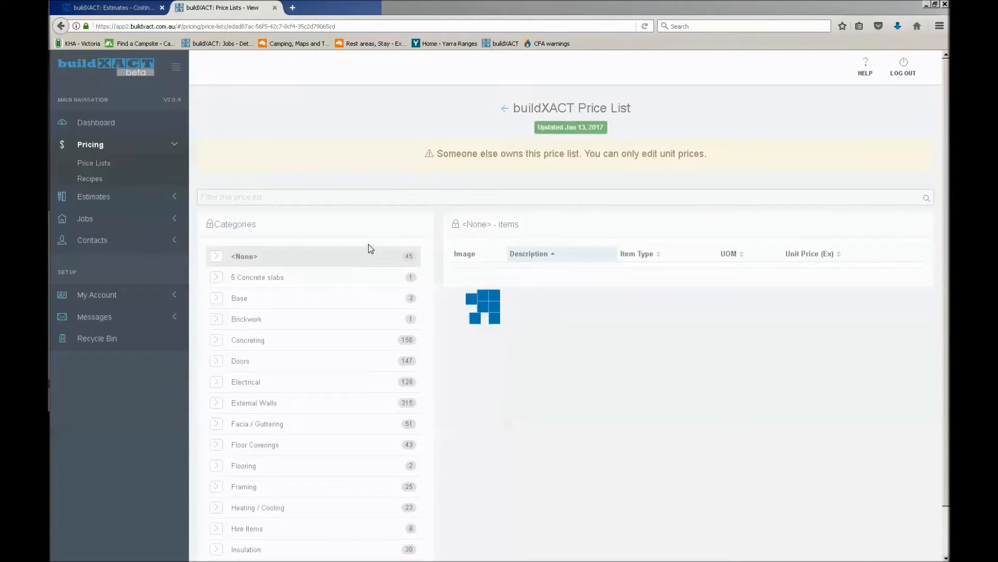
click(259, 315)
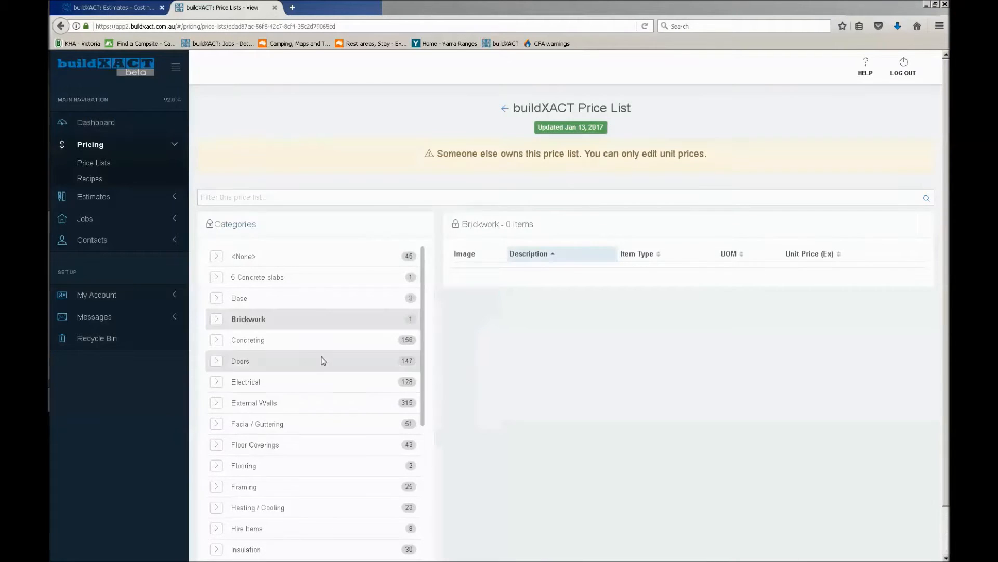
scroll(322, 390, down, 1)
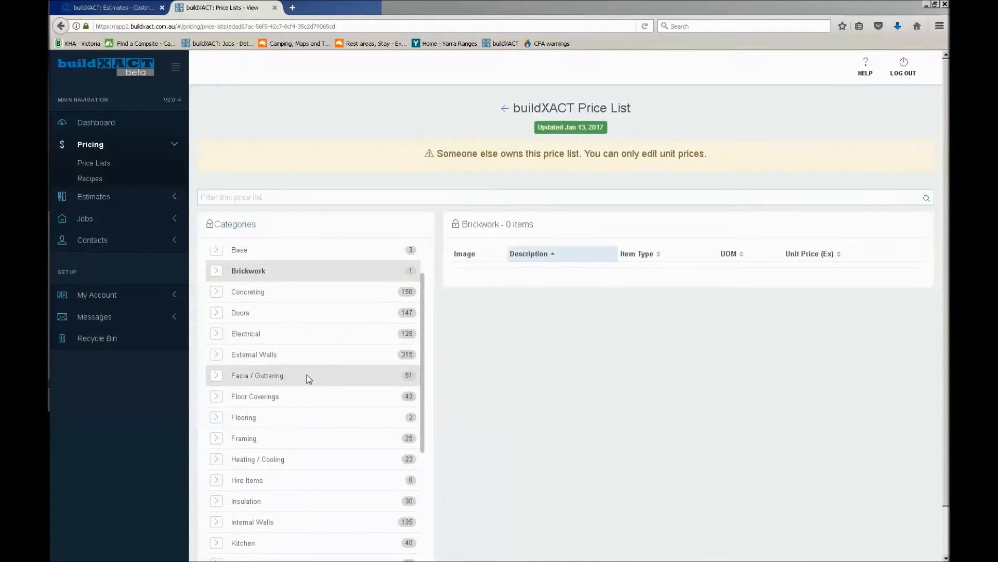
click(307, 375)
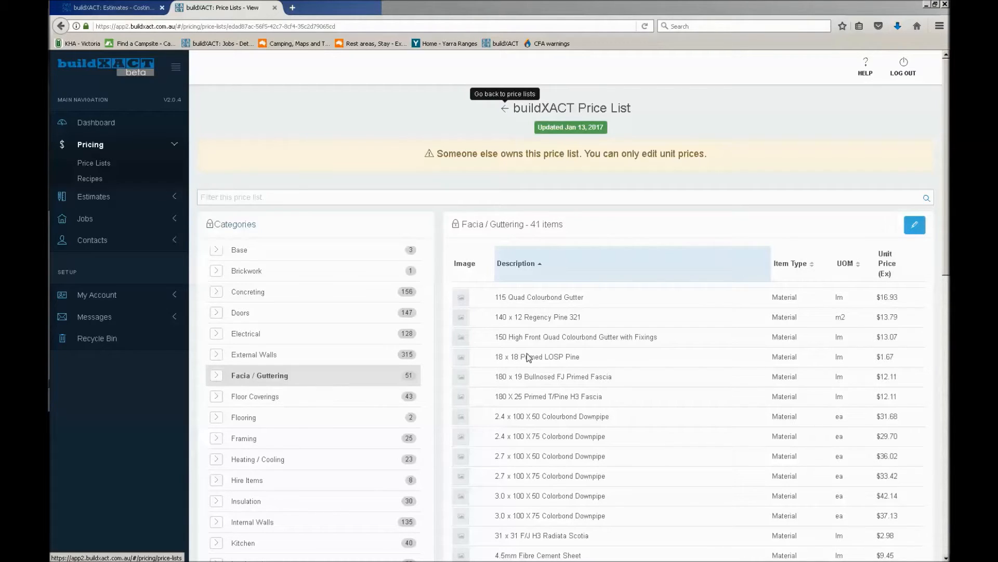
click(504, 112)
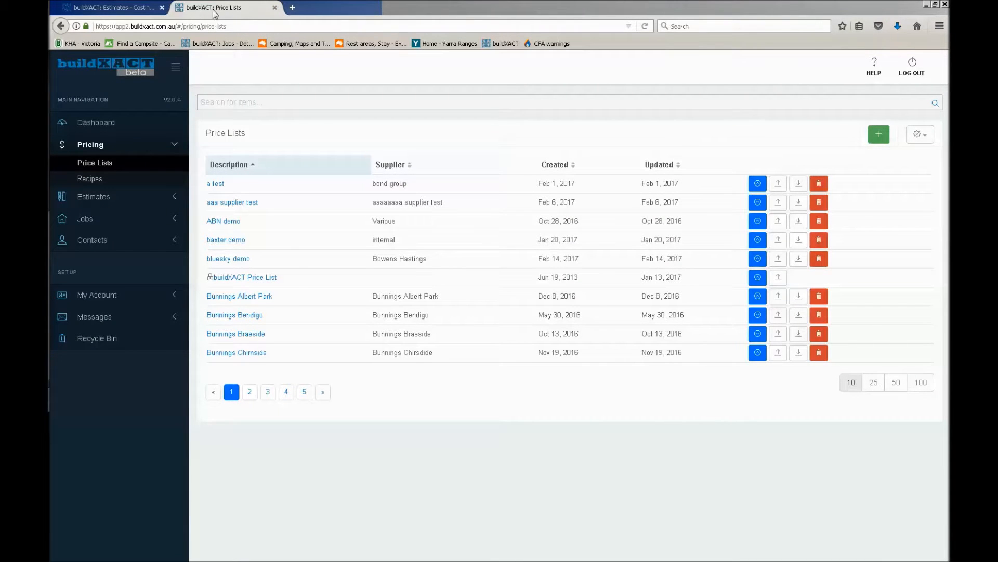
click(275, 8)
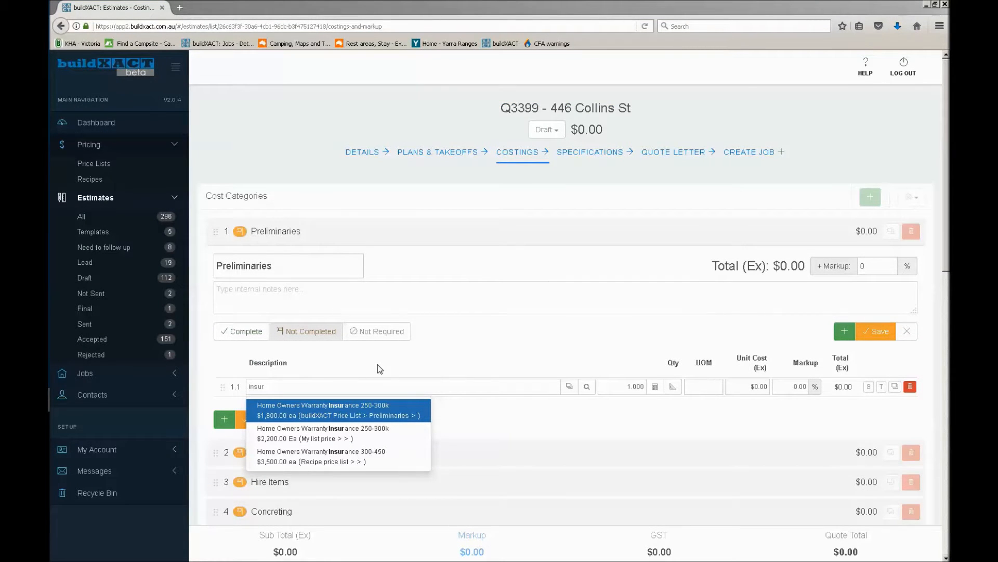
Fill item 1.1 with Home Owners Warranty Insurance 250-300k from the buildXACT Price List and mark it to show in the specifications
click(354, 417)
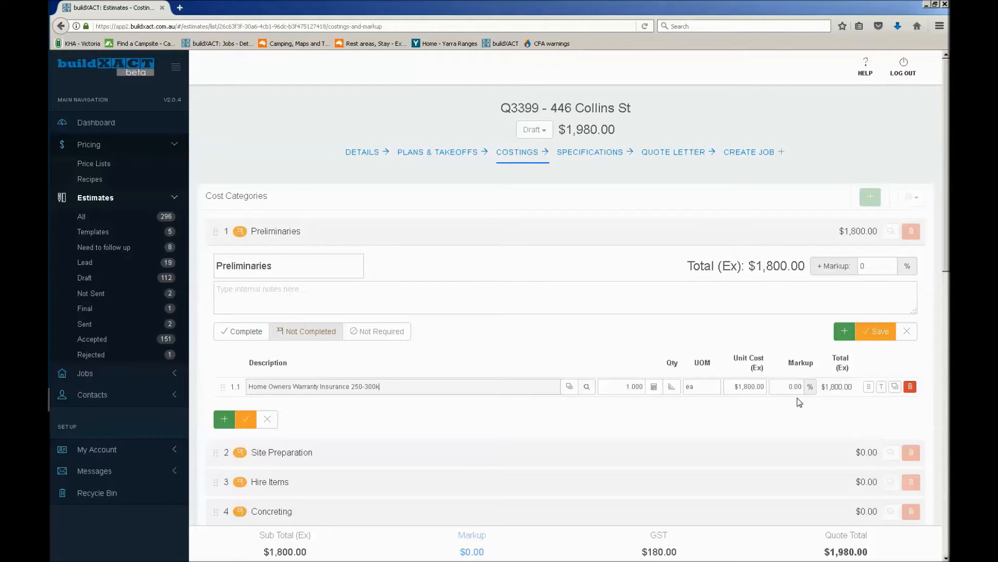
click(869, 387)
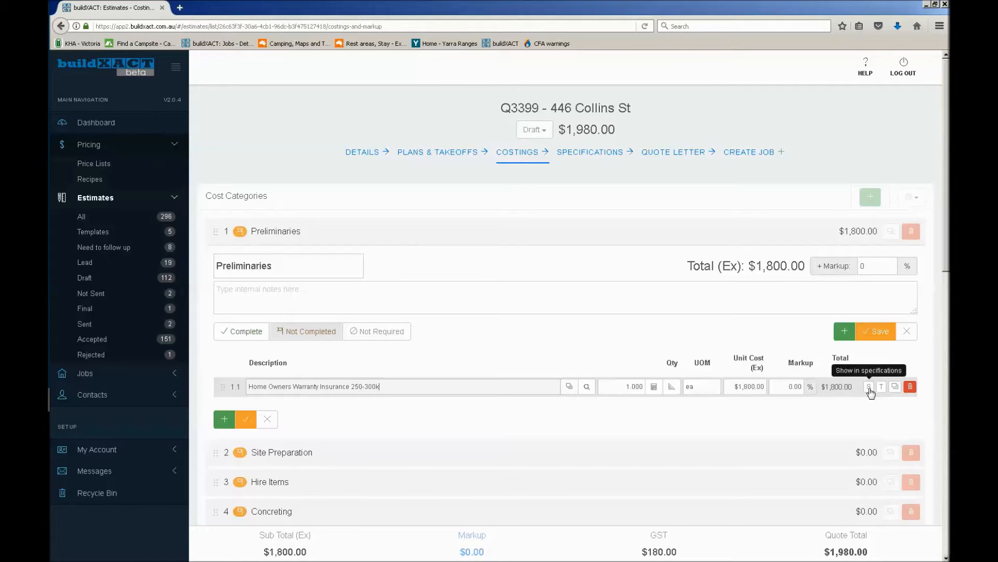
click(870, 389)
click(284, 387)
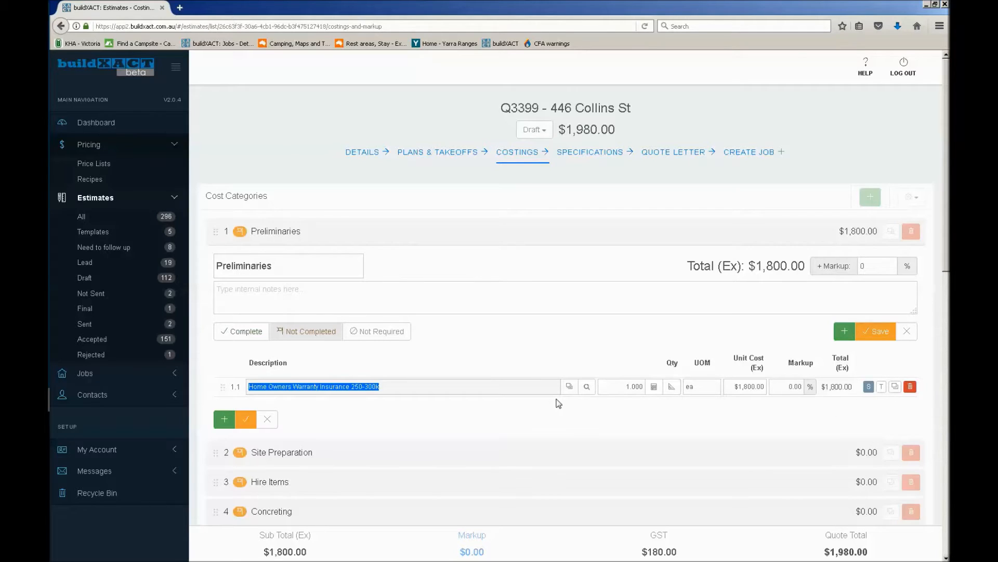
click(534, 390)
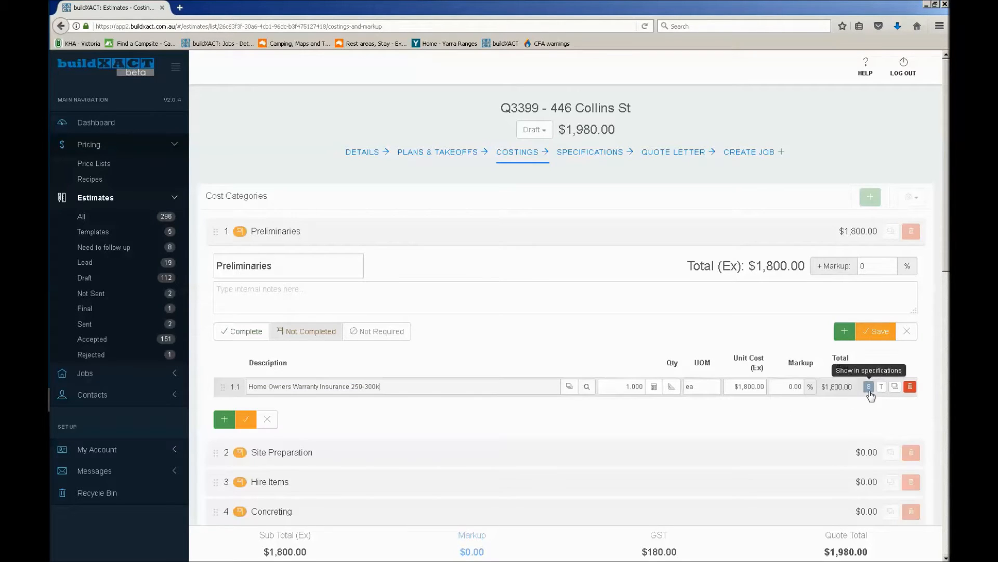
click(418, 385)
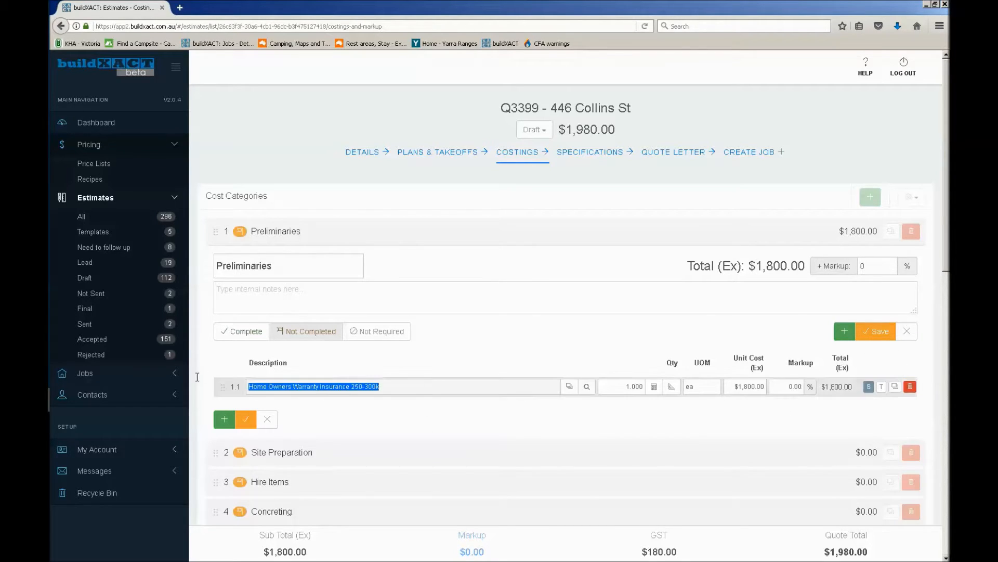
click(455, 389)
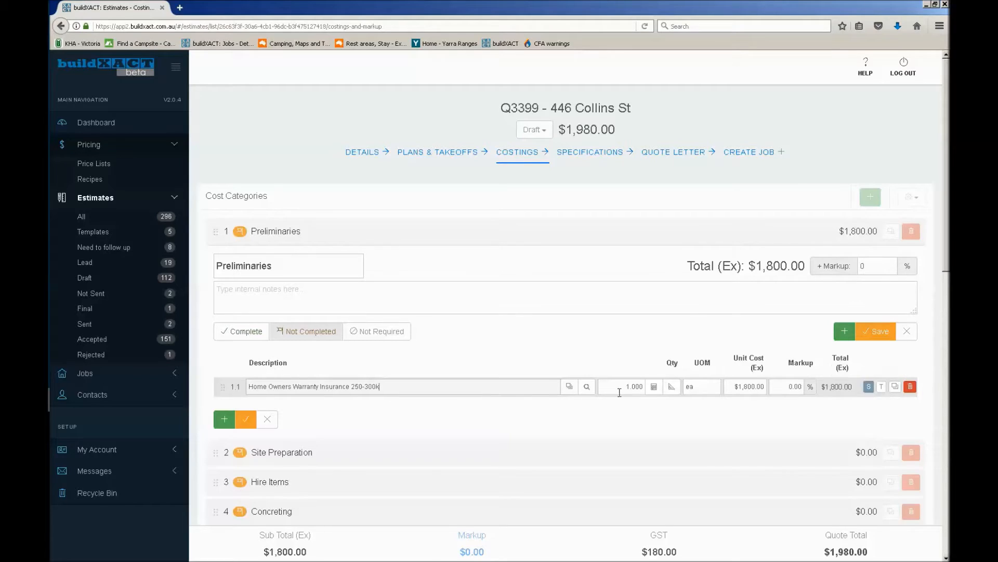
drag(381, 387, 195, 380)
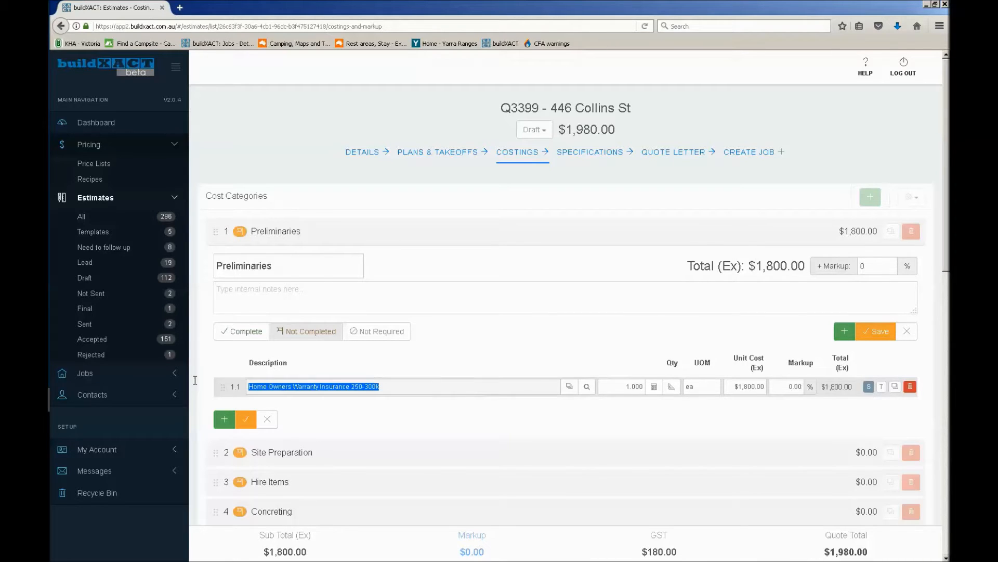
click(814, 411)
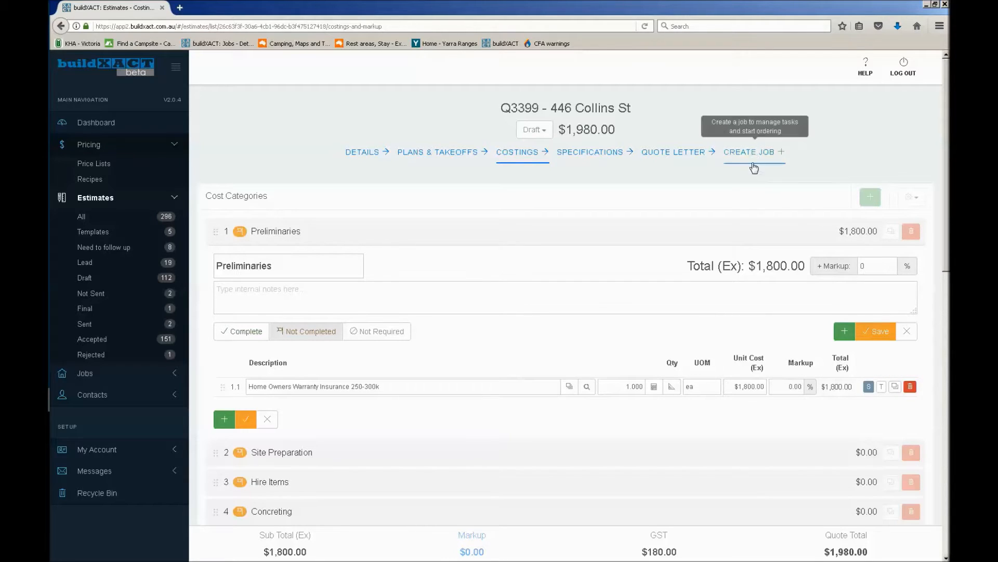
click(881, 387)
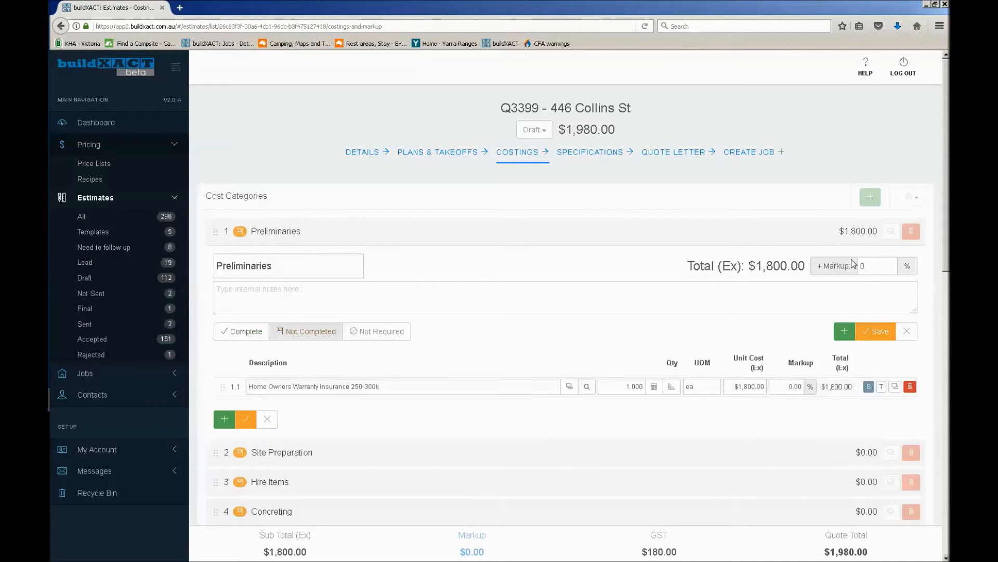
Add a Permit fee item to Preliminaries with unit Ea and a unit cost of $300, and mark it to show in the specifications
click(845, 332)
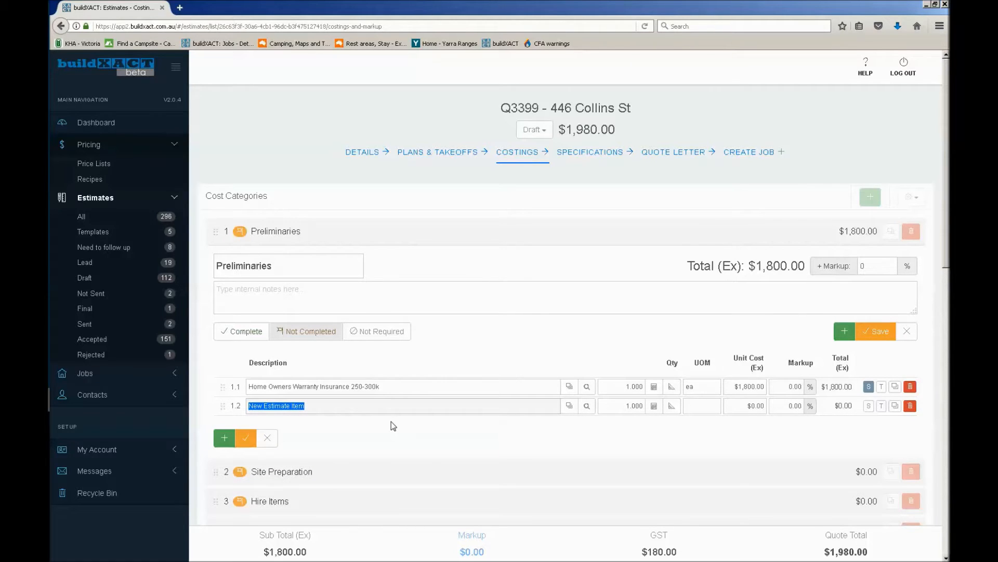
text(Pe)
text(rmit fee)
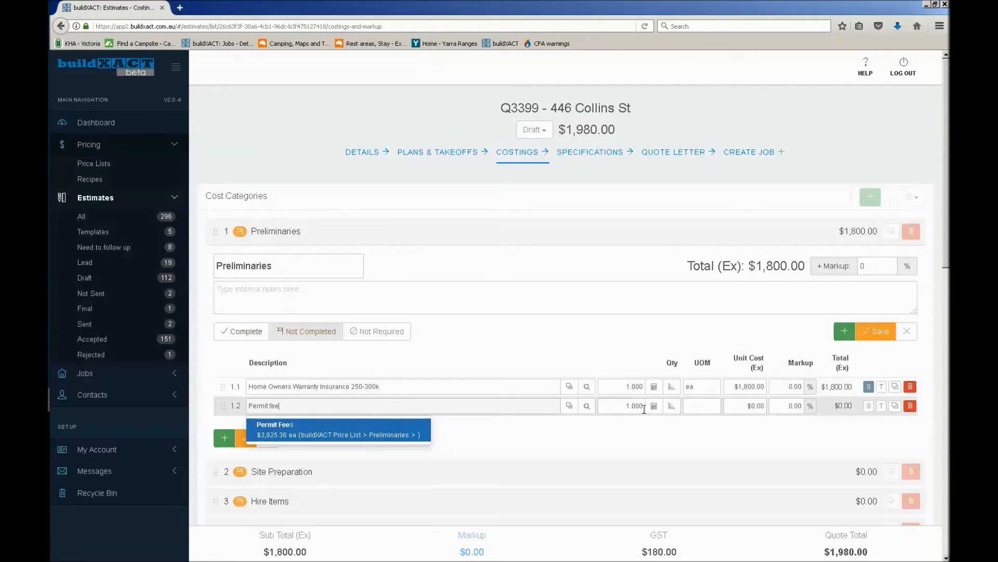
click(695, 405)
text(ea)
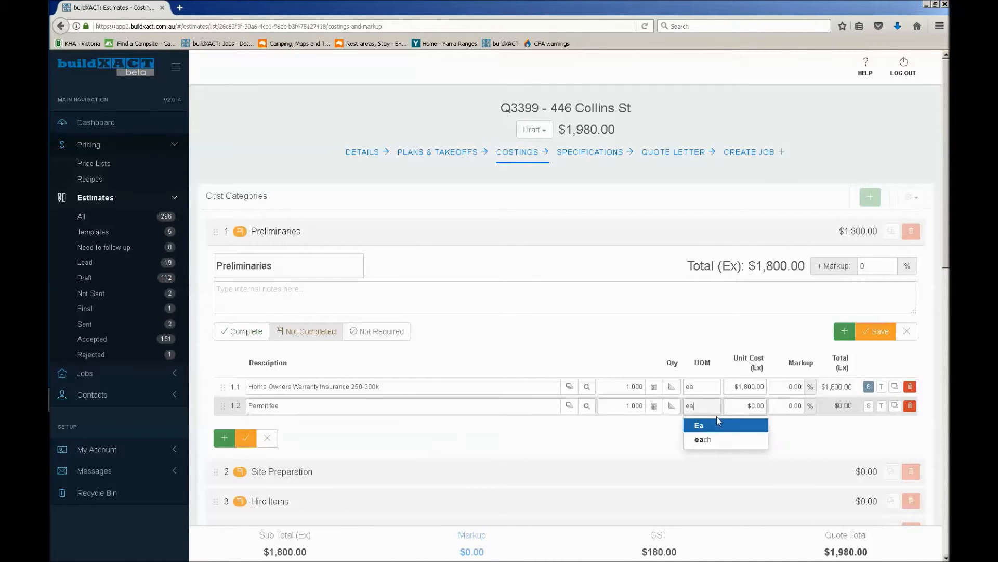
click(749, 426)
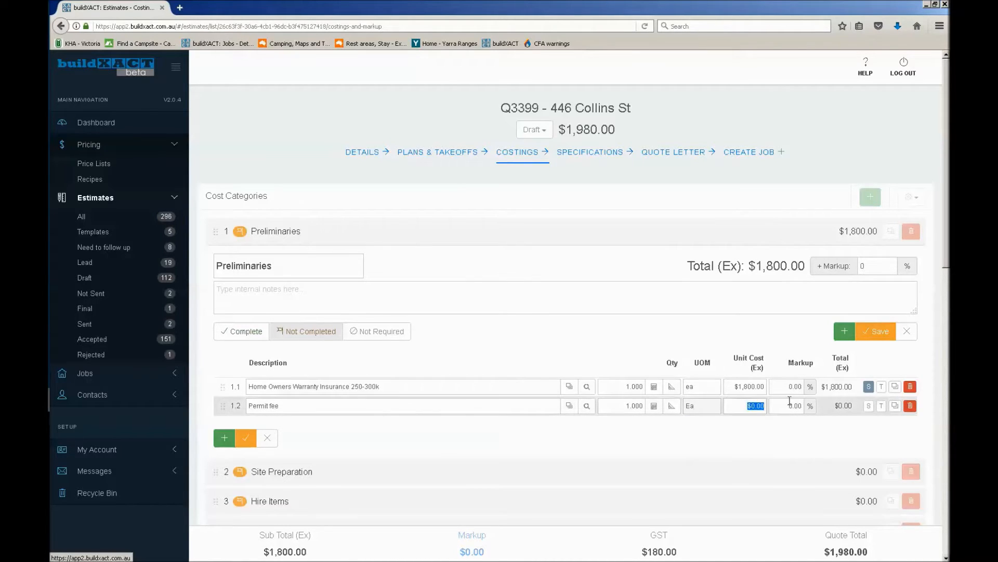
click(743, 405)
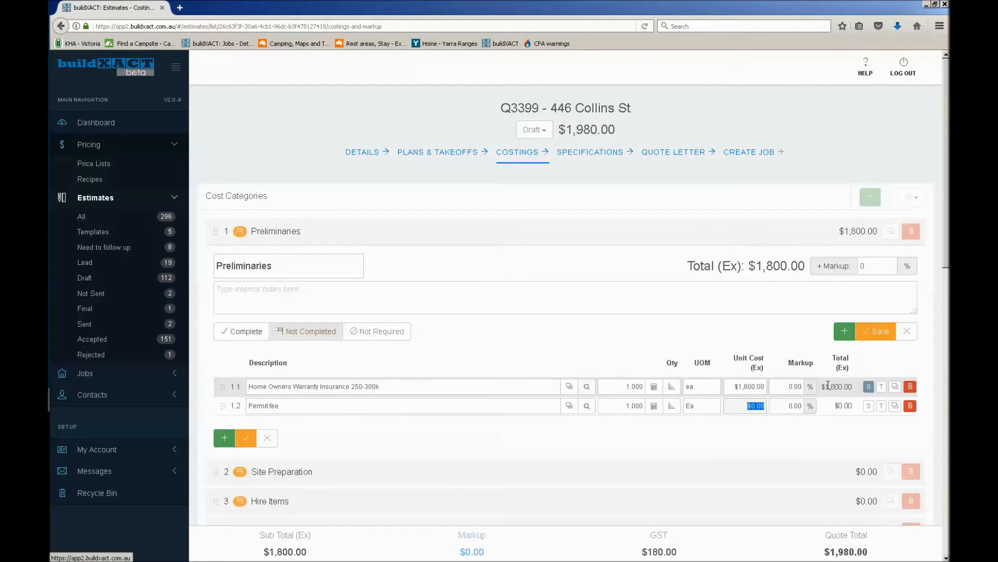
text(300)
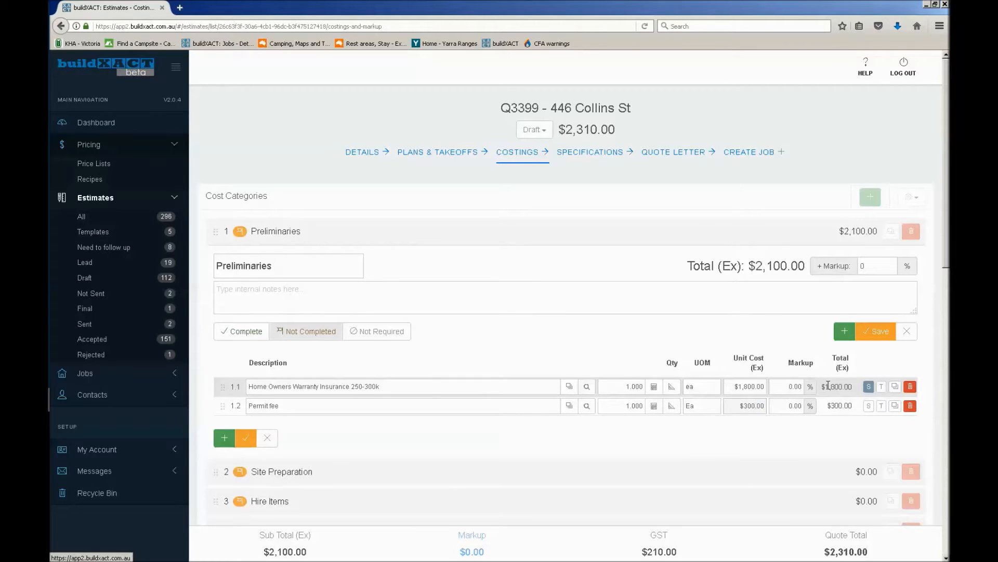
click(807, 436)
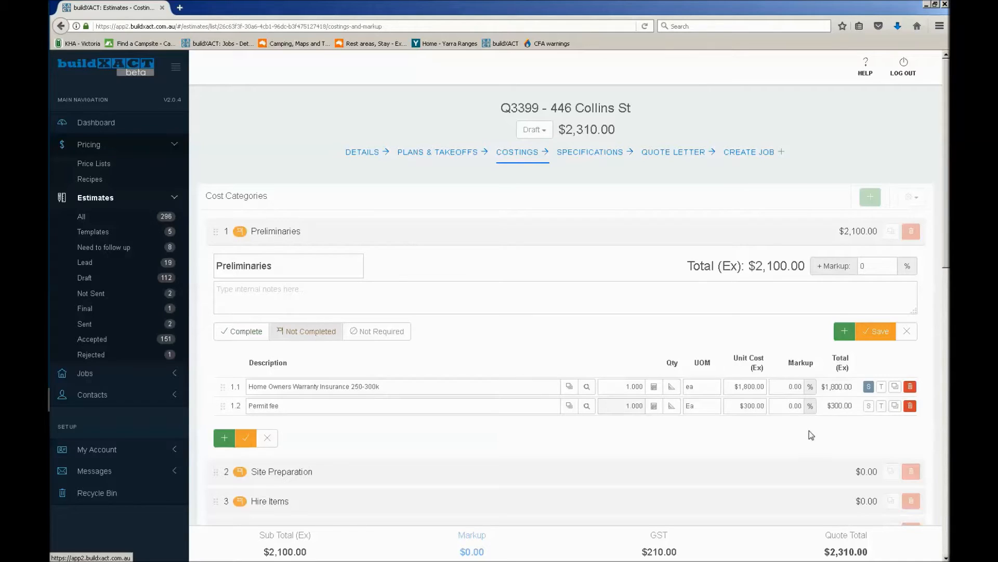
click(868, 406)
Save the Preliminaries category and mark it as complete
click(871, 337)
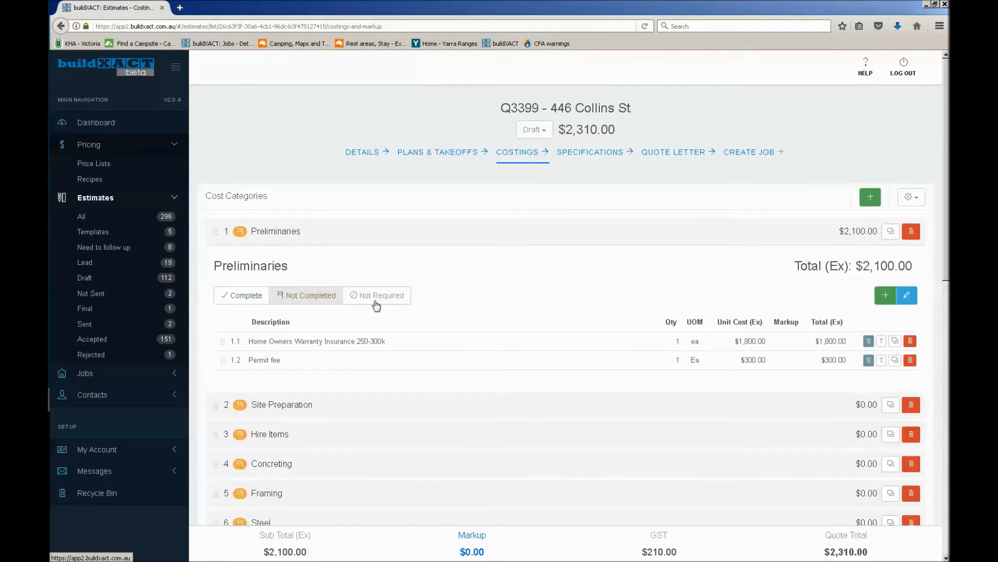
click(234, 296)
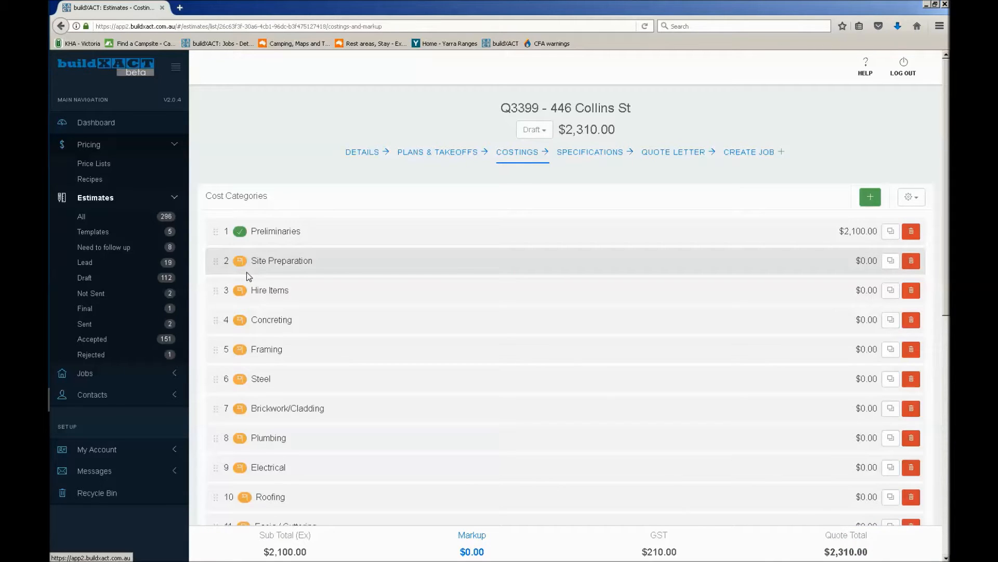
Mark the Hire Items category as not required
click(215, 259)
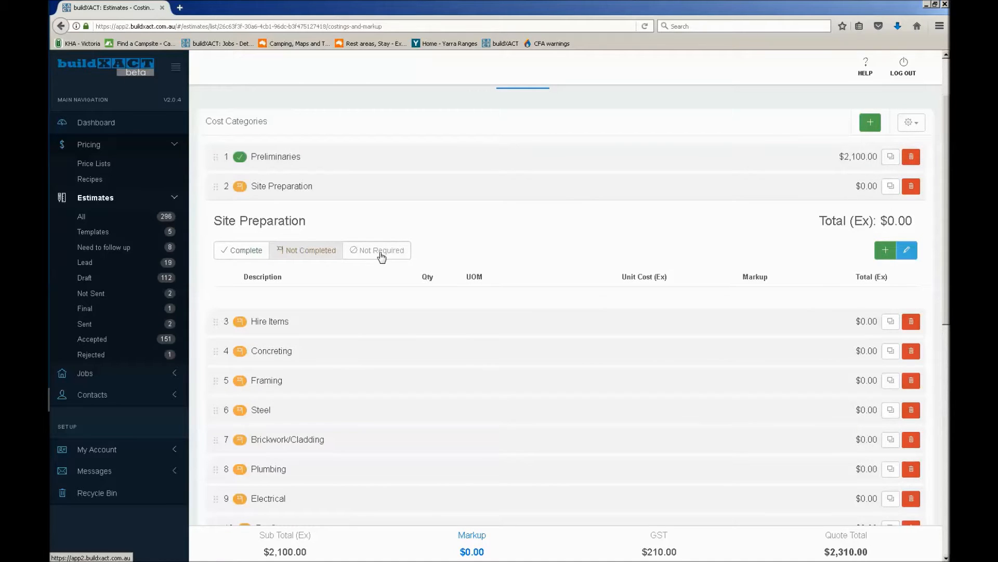
click(216, 321)
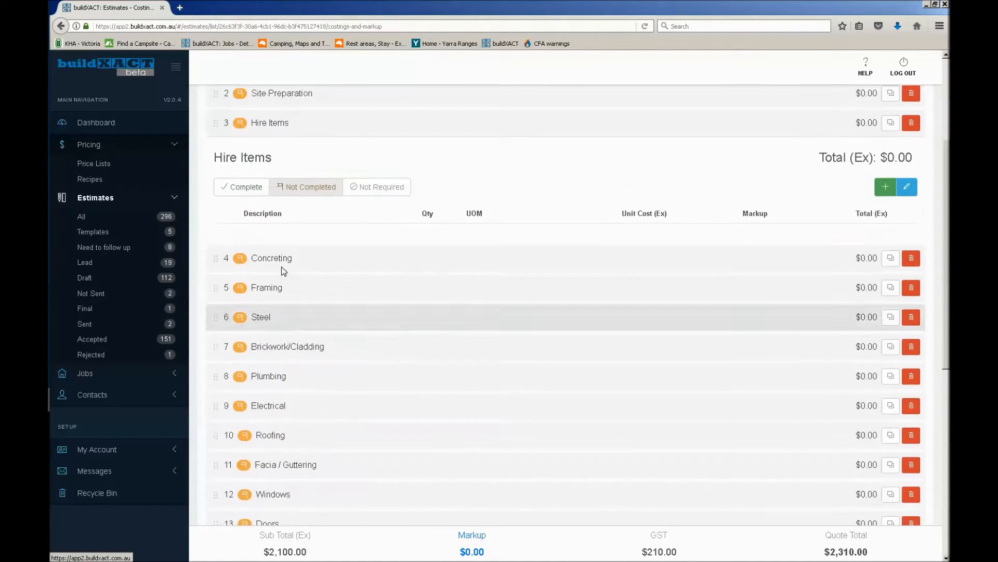
scroll(281, 267, up, 2)
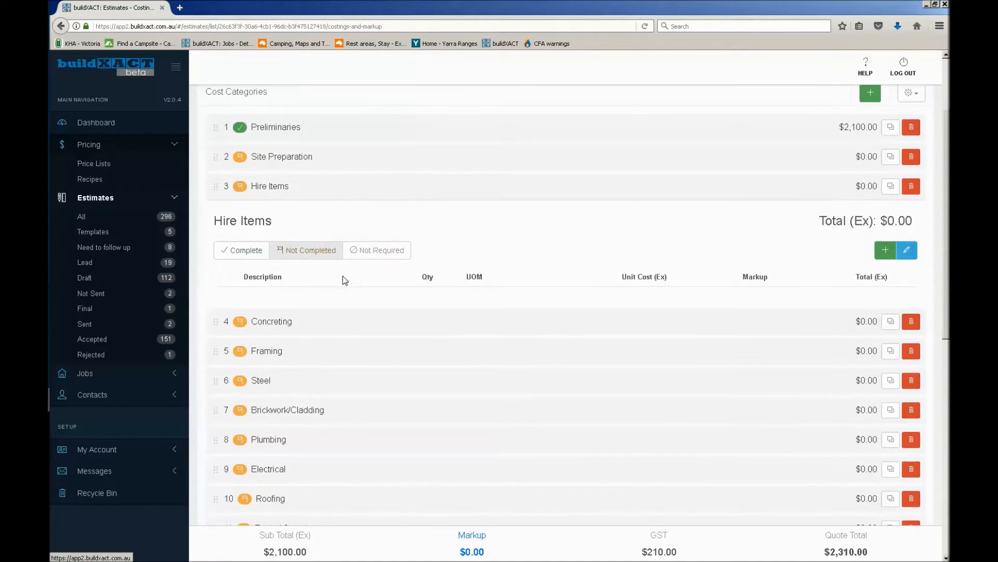
click(380, 254)
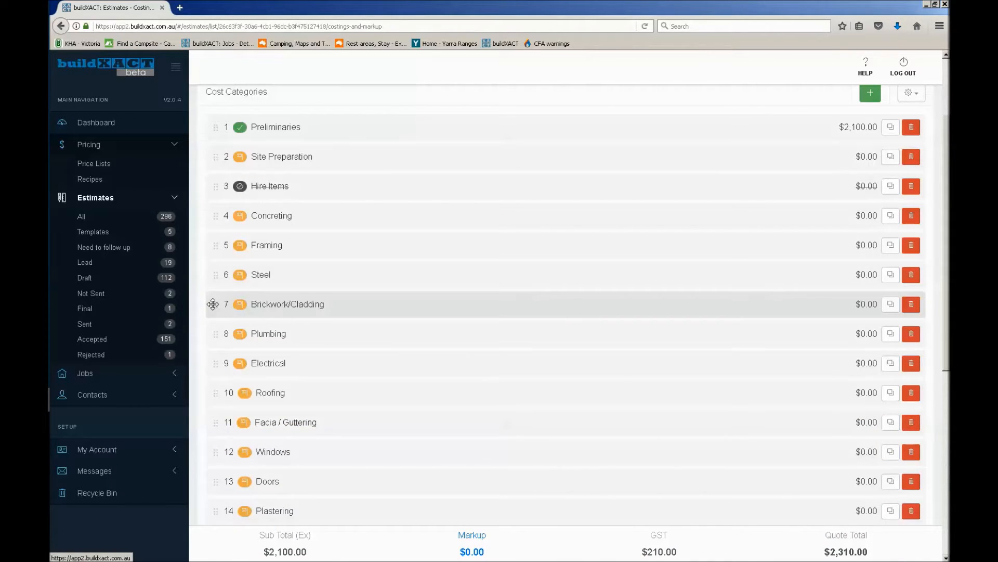
Add Bricks PC $850 from the buildXACT Price List to Brickwork/Cladding and mark the item to show in the specifications
scroll(216, 270, down, 2)
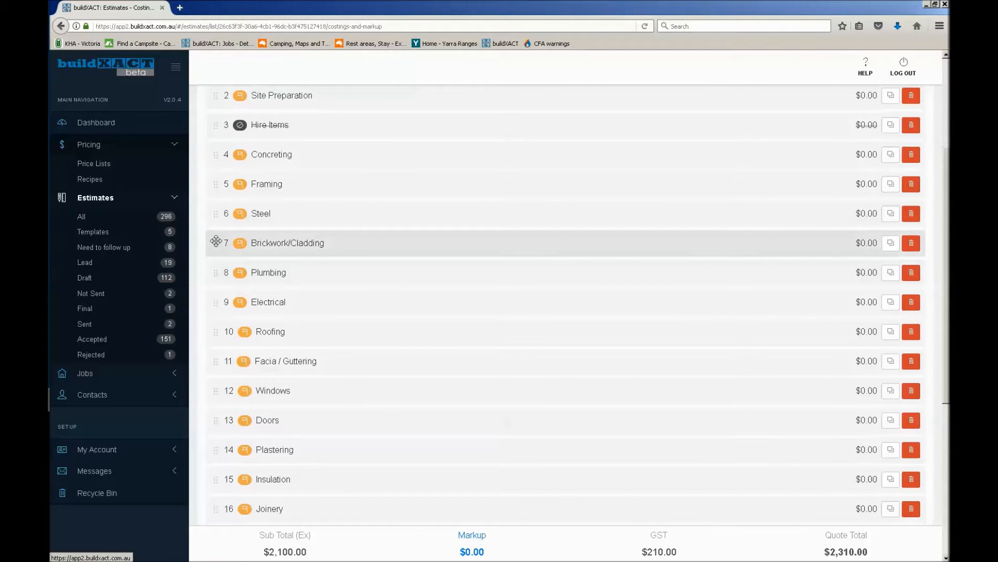
click(280, 243)
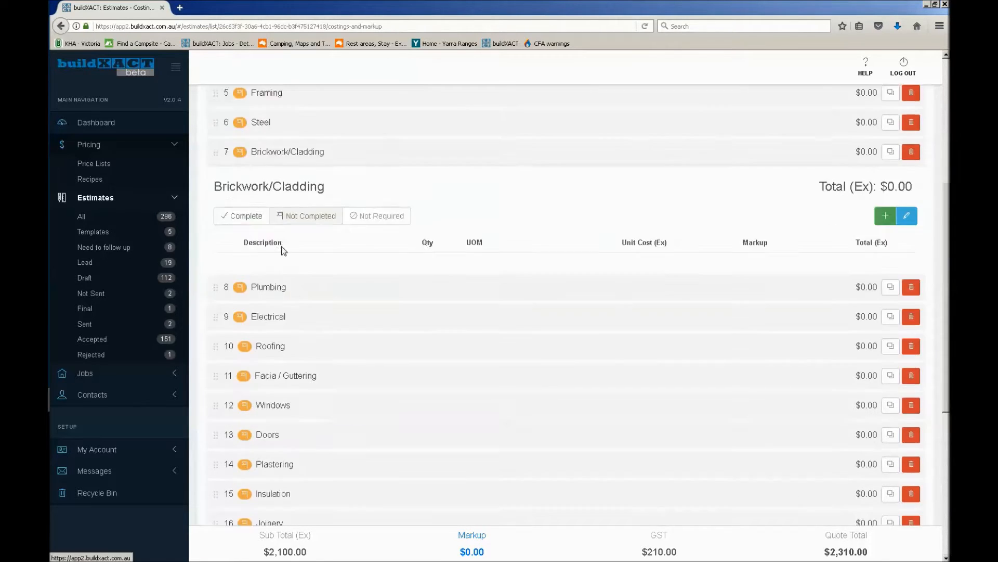
scroll(307, 258, up, 2)
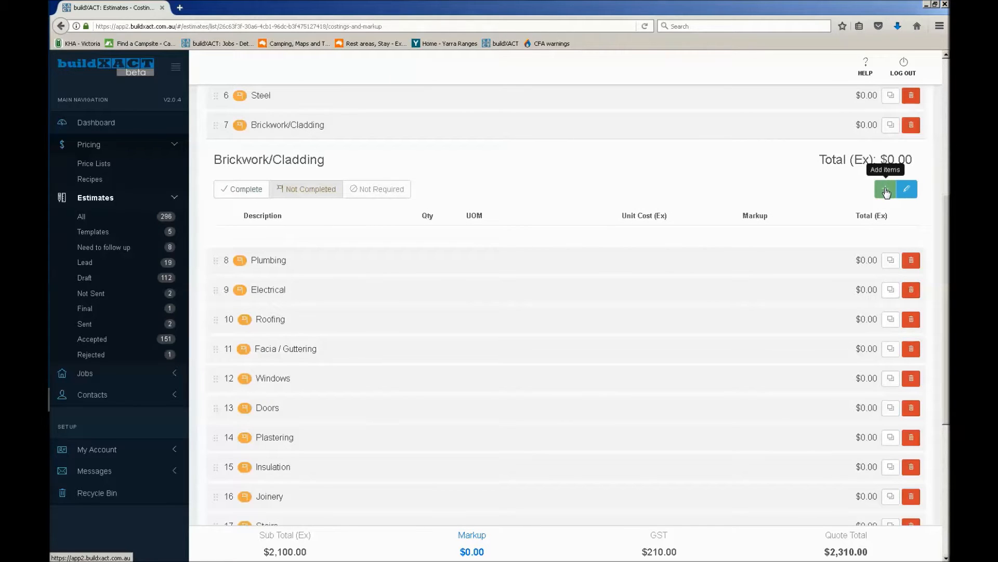
click(886, 189)
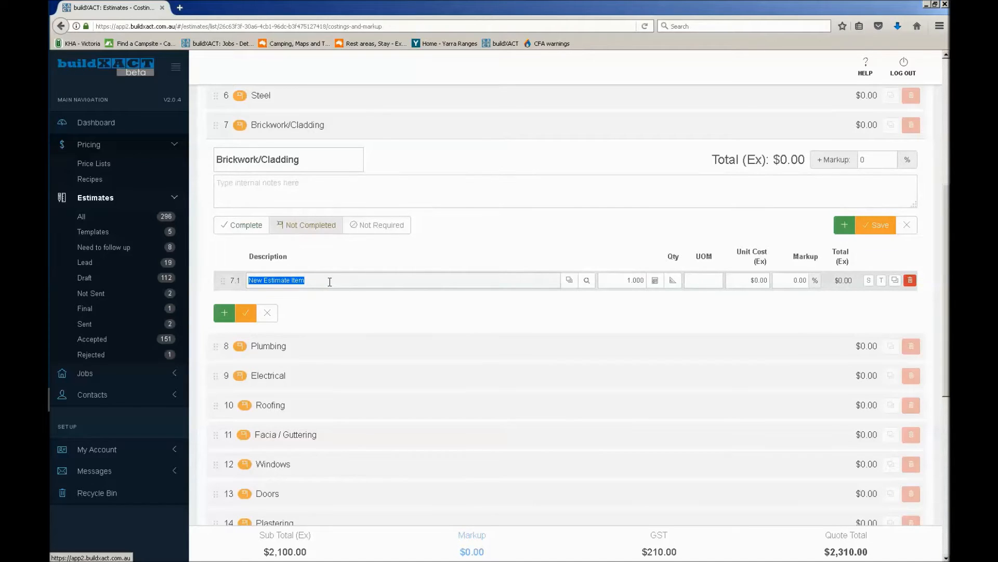
text(bricks)
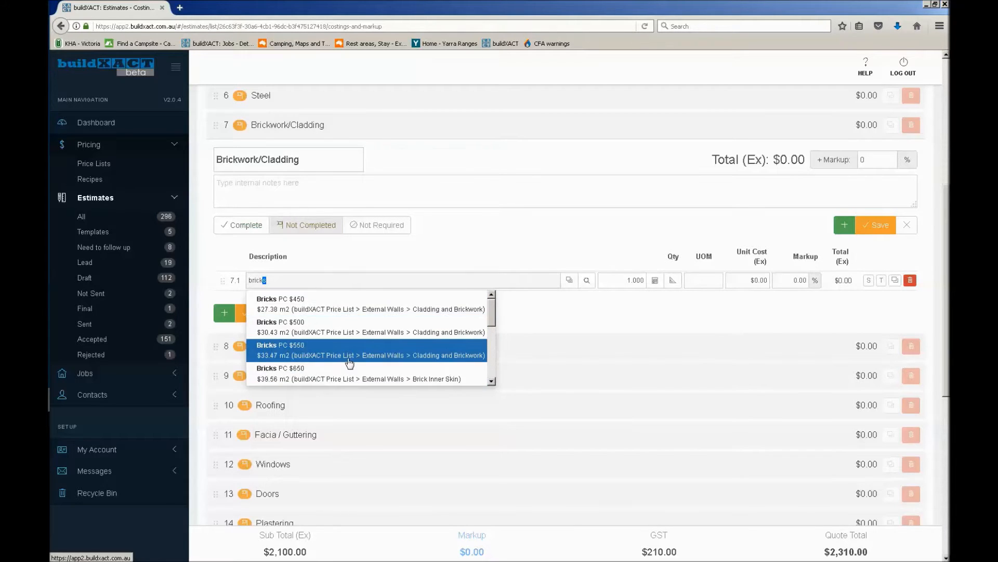
scroll(354, 354, down, 4)
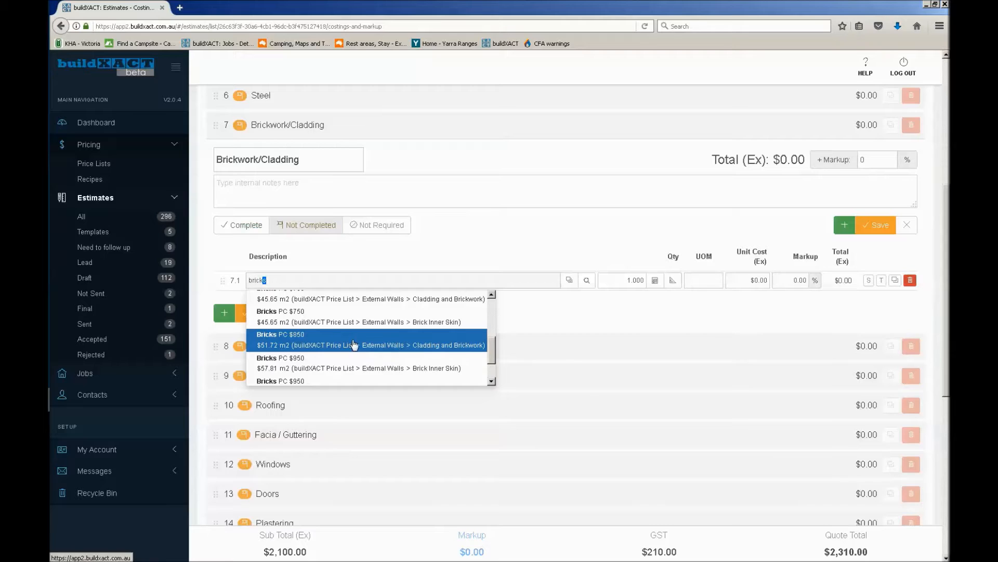
click(303, 342)
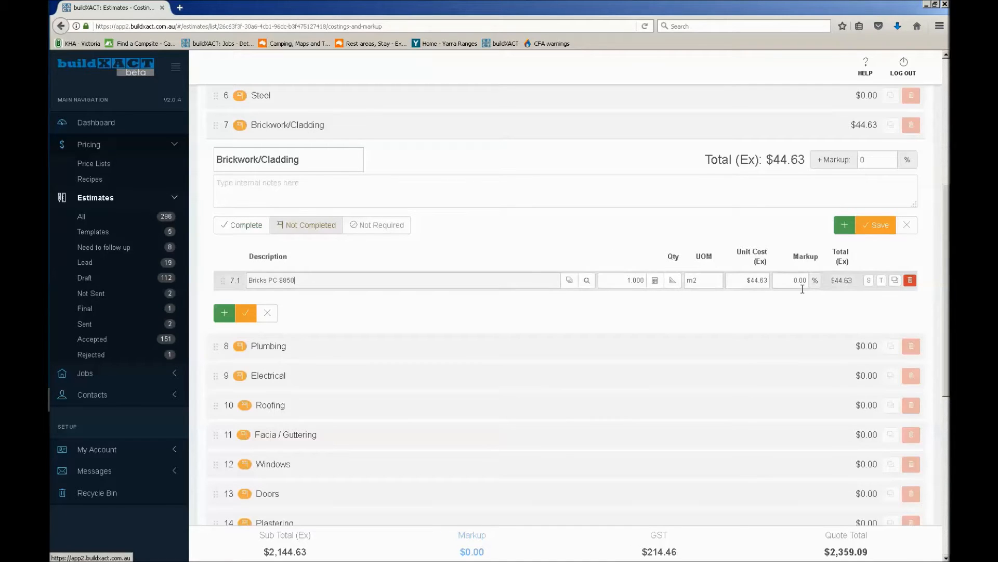
click(624, 285)
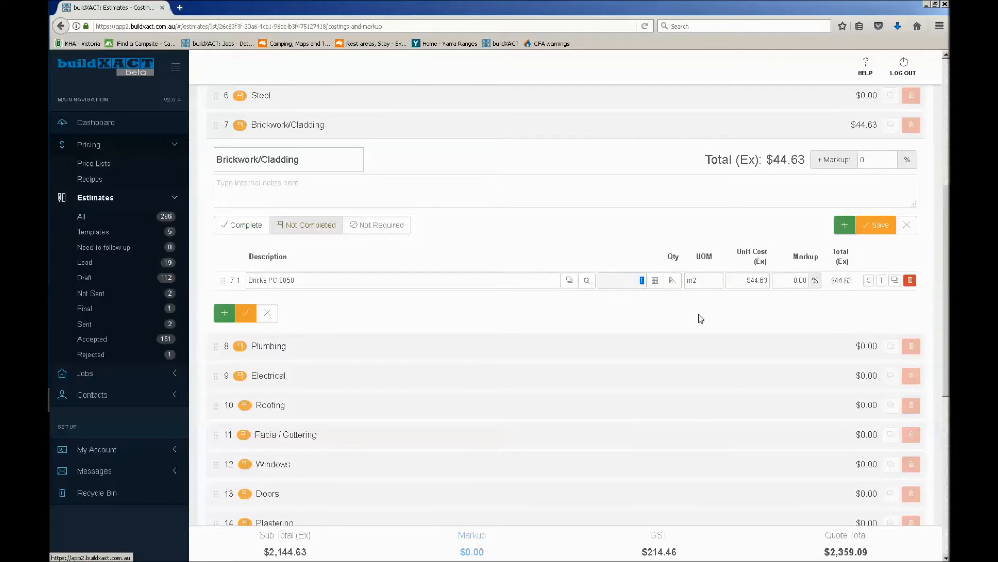
click(869, 283)
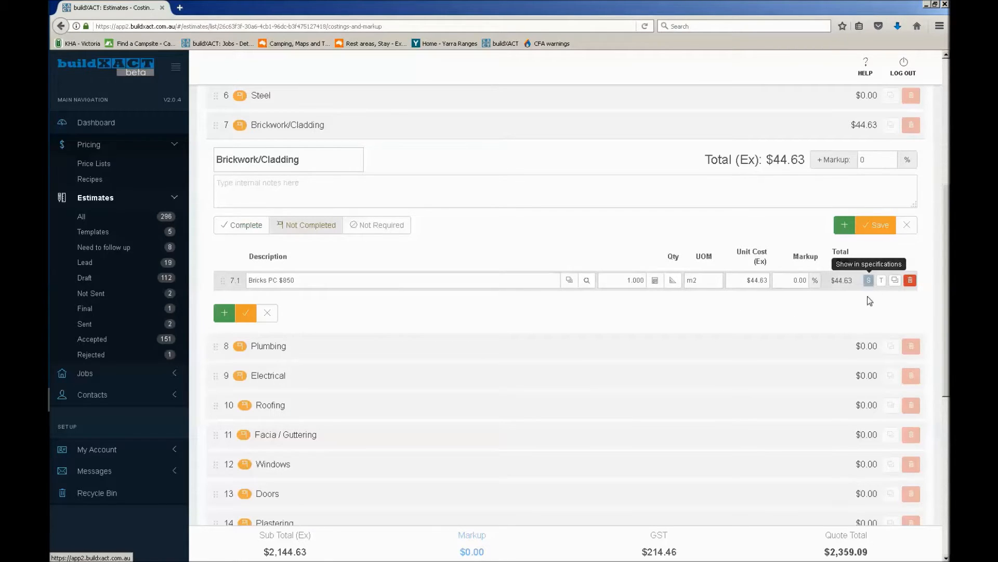
Open the quantity takeoff for the Bricks PC $850 item and switch to the Elevation plan at the proposed Unit 2 North Elevation
click(673, 281)
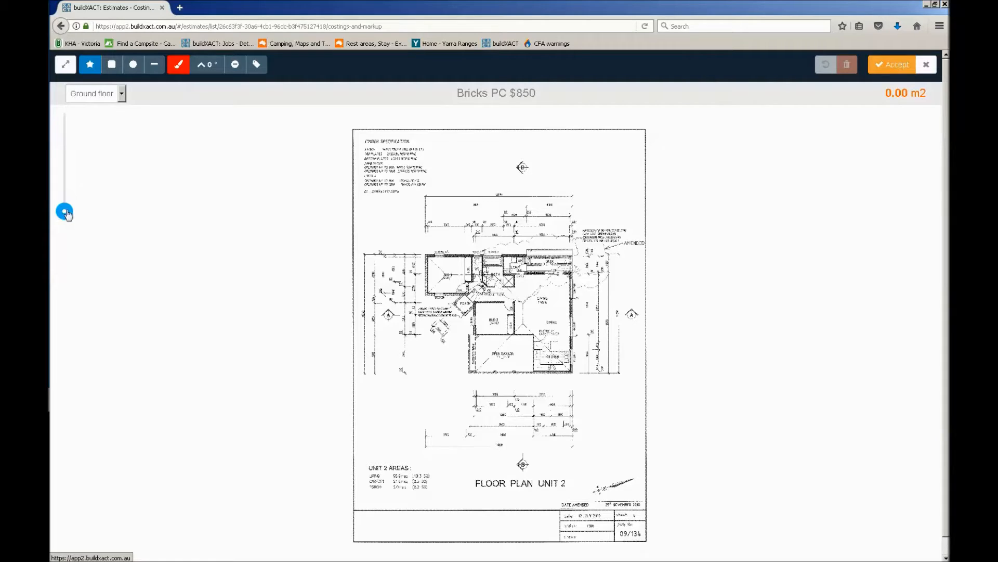
click(99, 94)
click(97, 125)
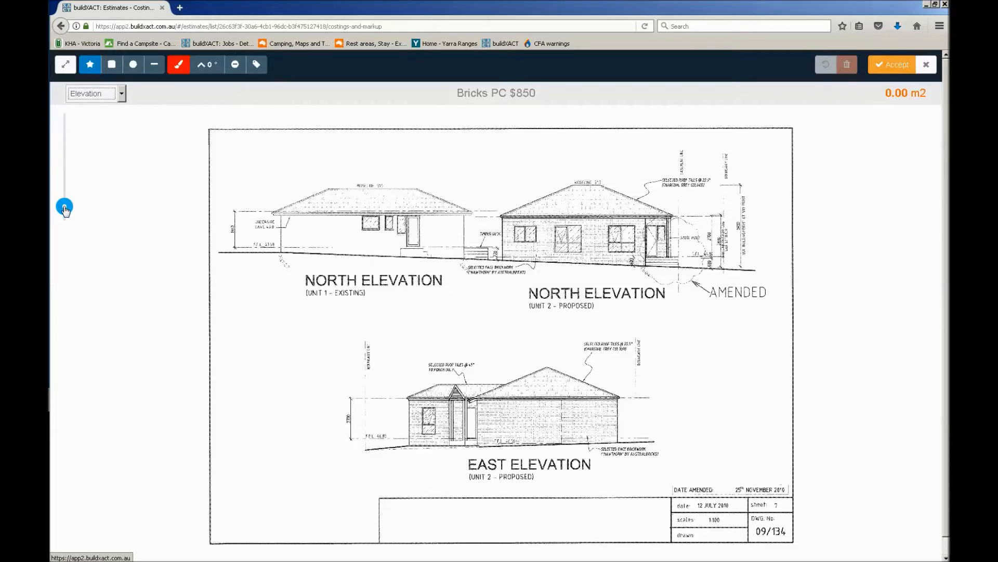
drag(65, 207, 65, 181)
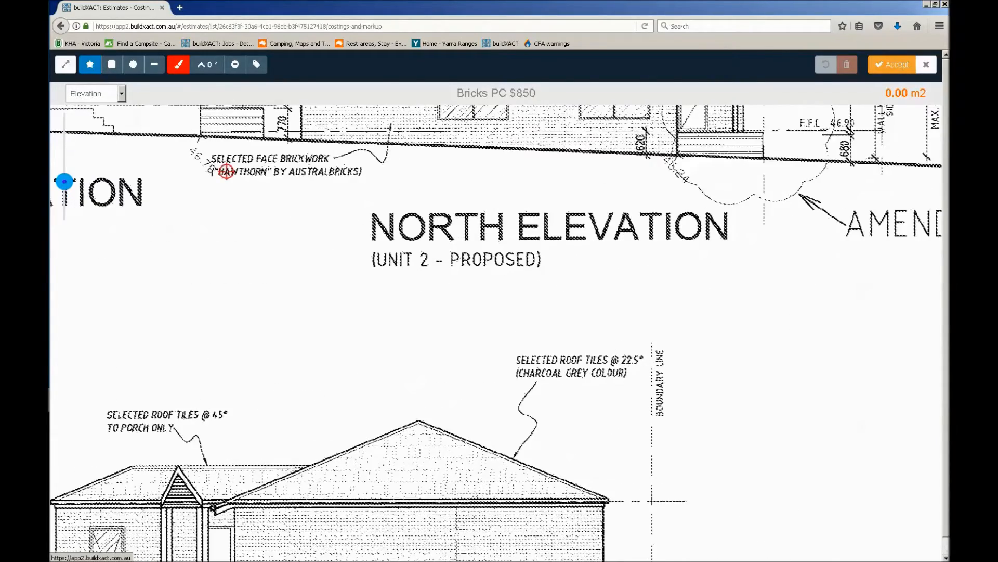
drag(295, 219, 264, 393)
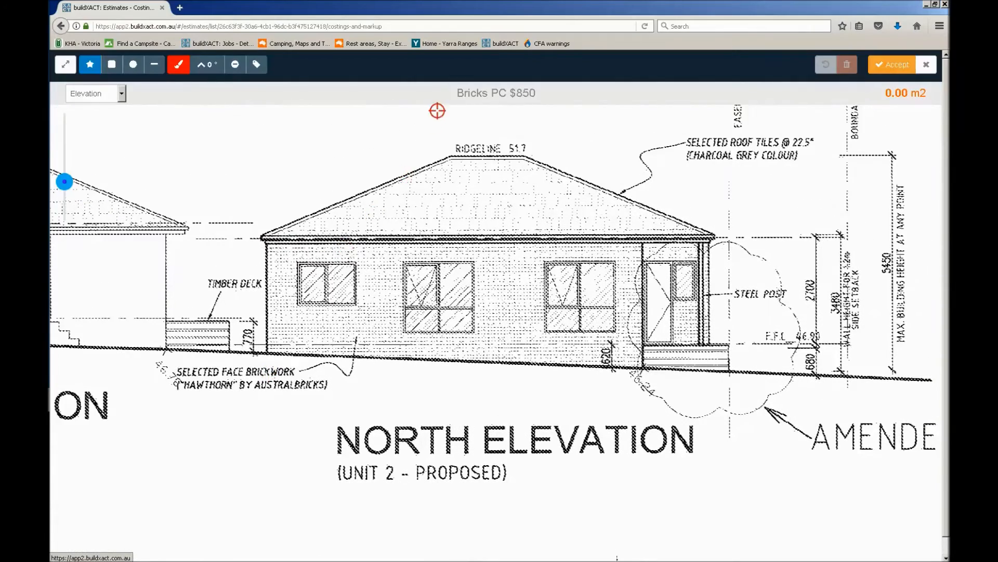
drag(460, 91, 556, 89)
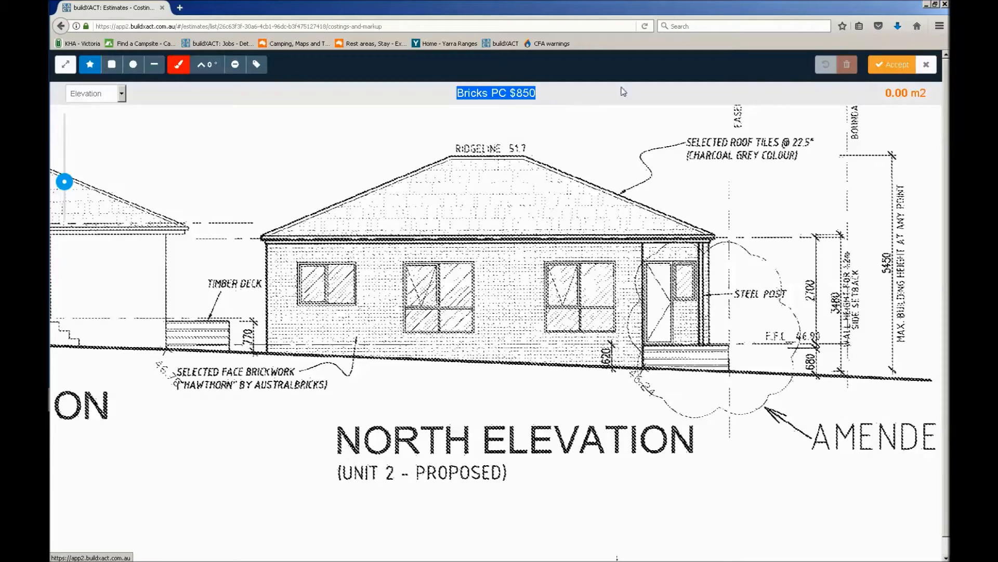
click(541, 94)
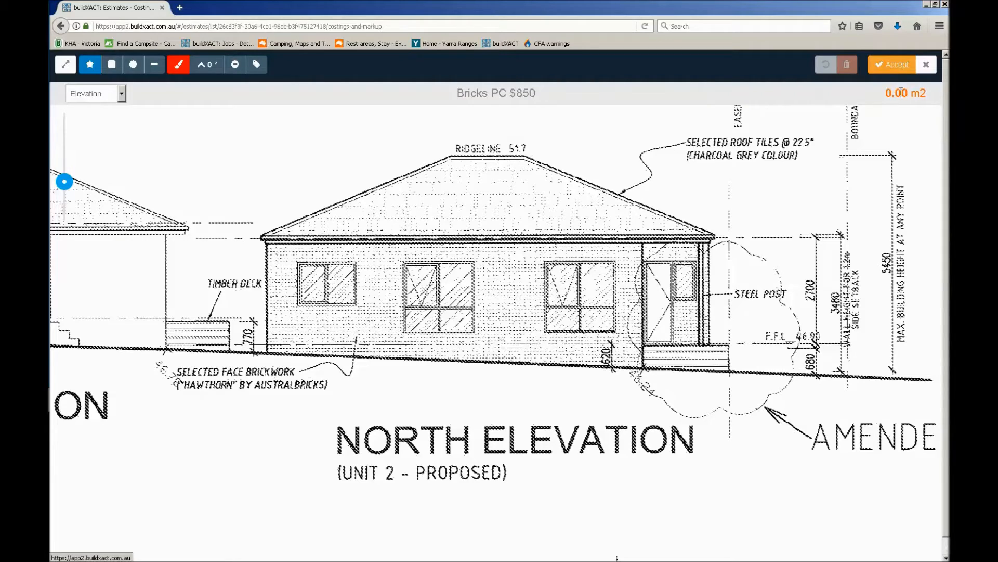
drag(931, 86, 886, 93)
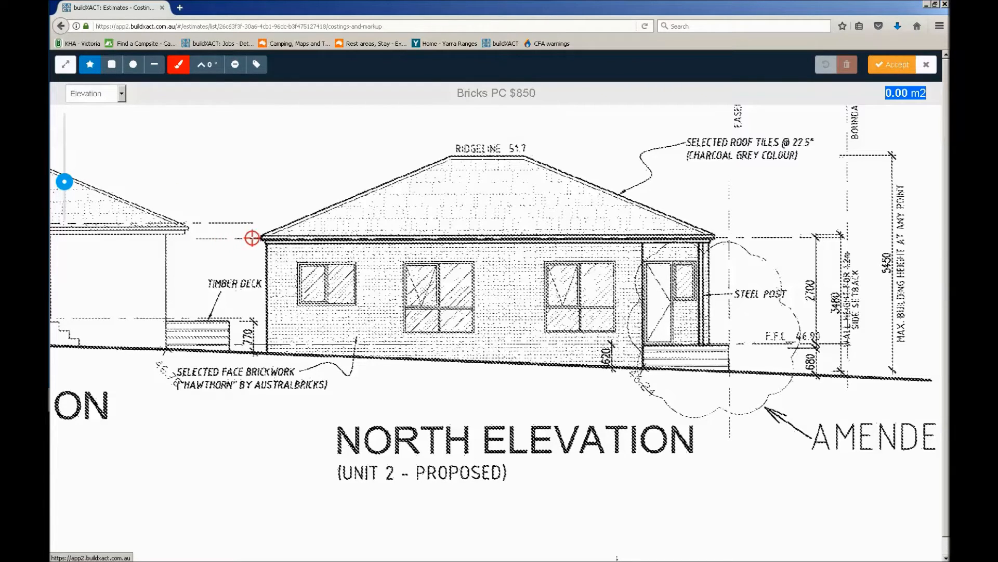
Trace the wall face of the Unit 2 North Elevation, from eaves to ground line, as a closed area of about 34.6 m2
click(266, 242)
click(710, 241)
click(710, 372)
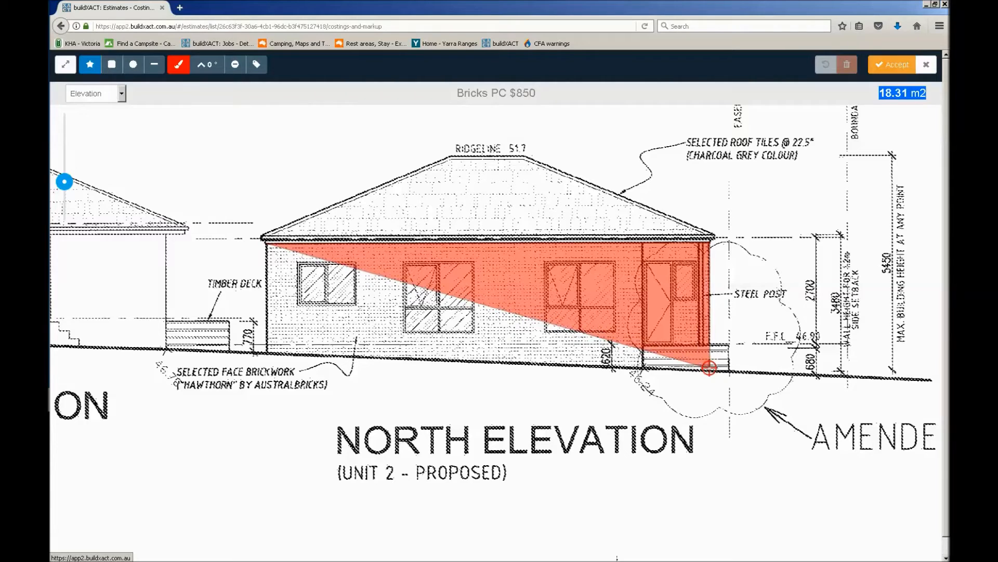
click(710, 370)
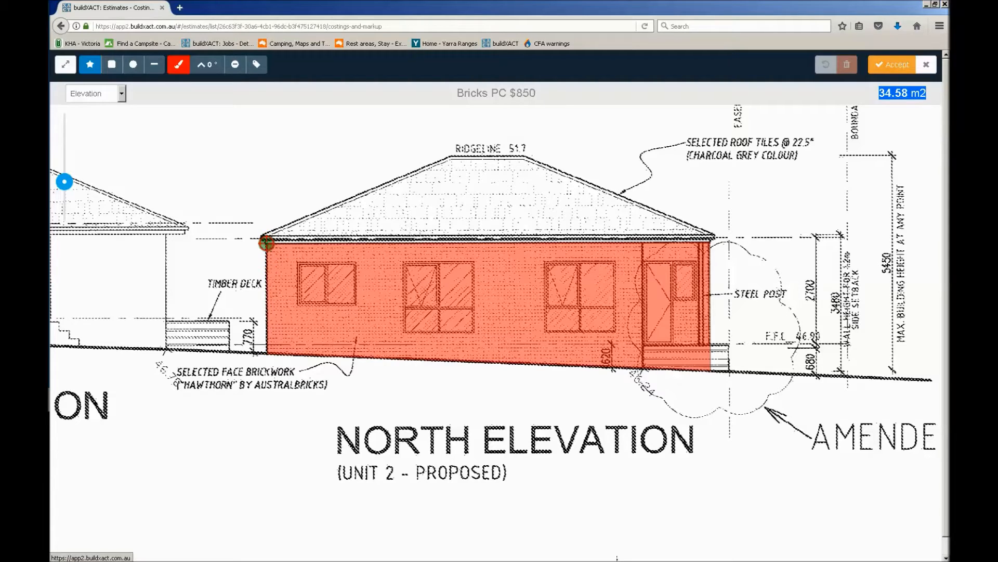
click(266, 243)
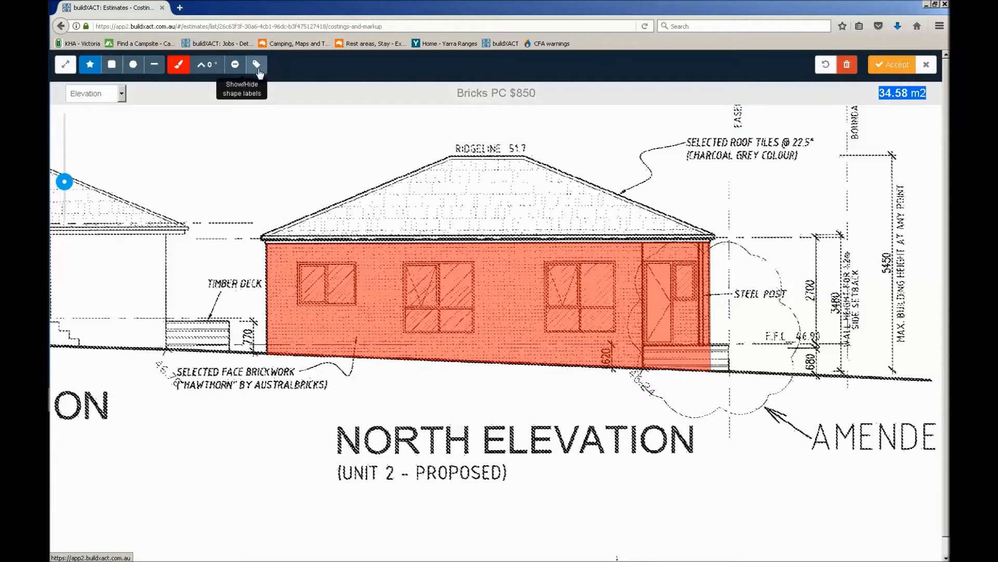
Toggle the shape labels and leave them shown on the traced brickwork area
click(263, 74)
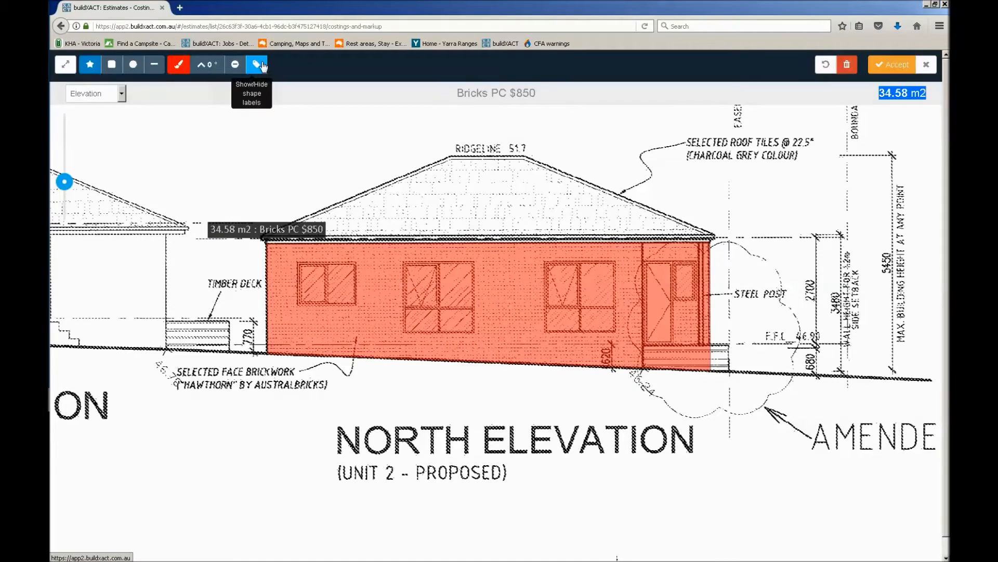
click(265, 70)
click(260, 69)
click(260, 69)
click(261, 69)
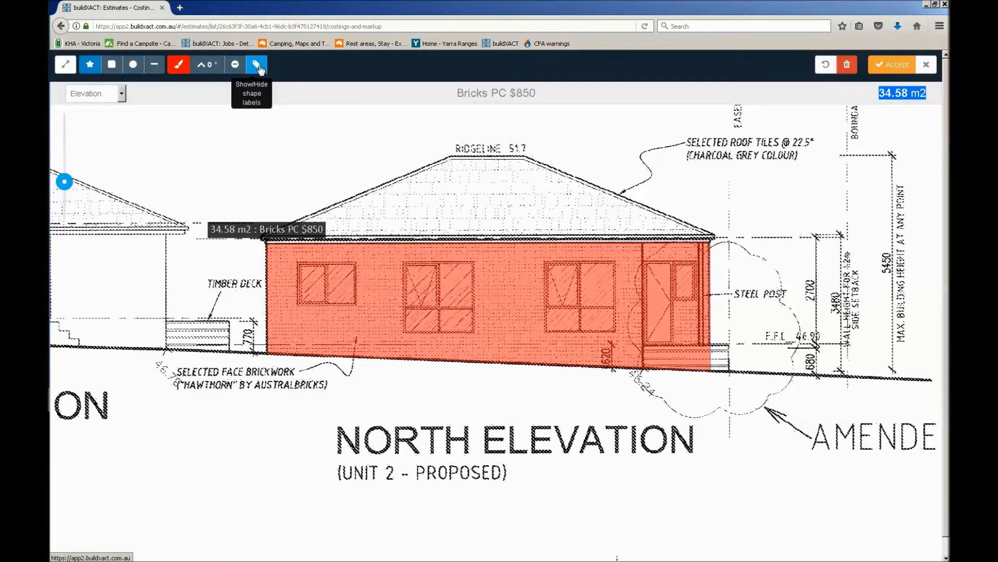
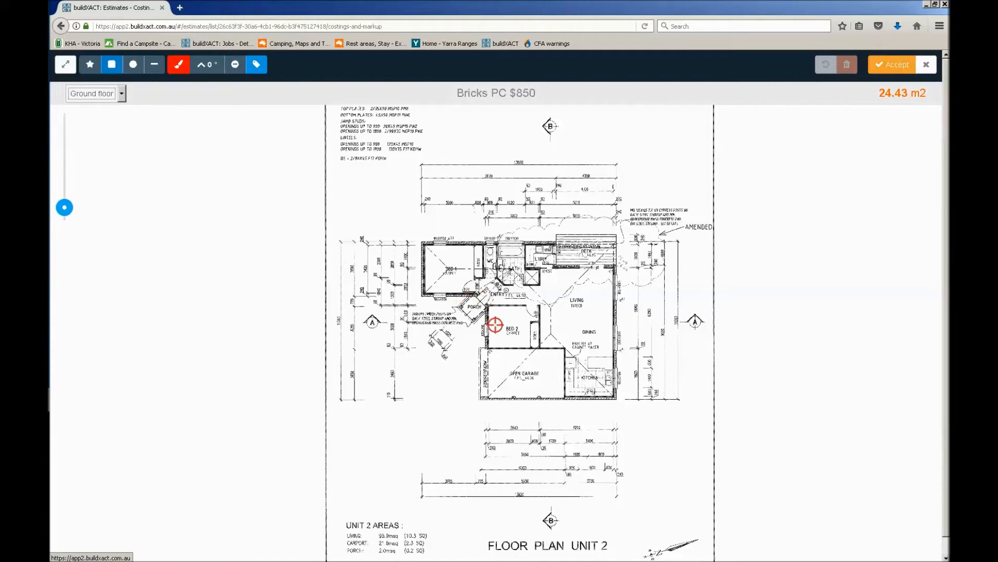
Accept the brickwork takeoff as the quantity of the Bricks PC $850 item and check the resulting line total
click(488, 305)
click(154, 64)
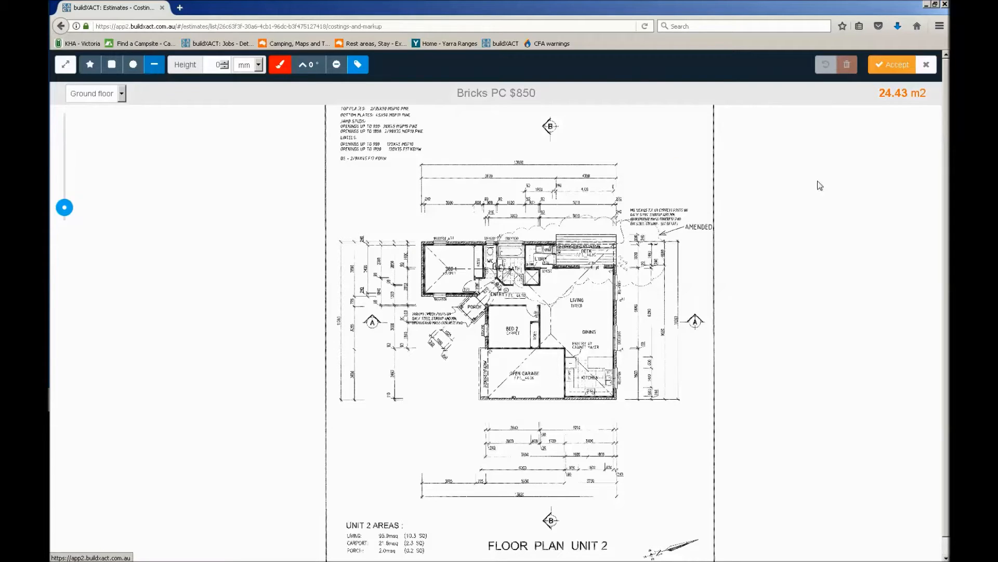
click(881, 70)
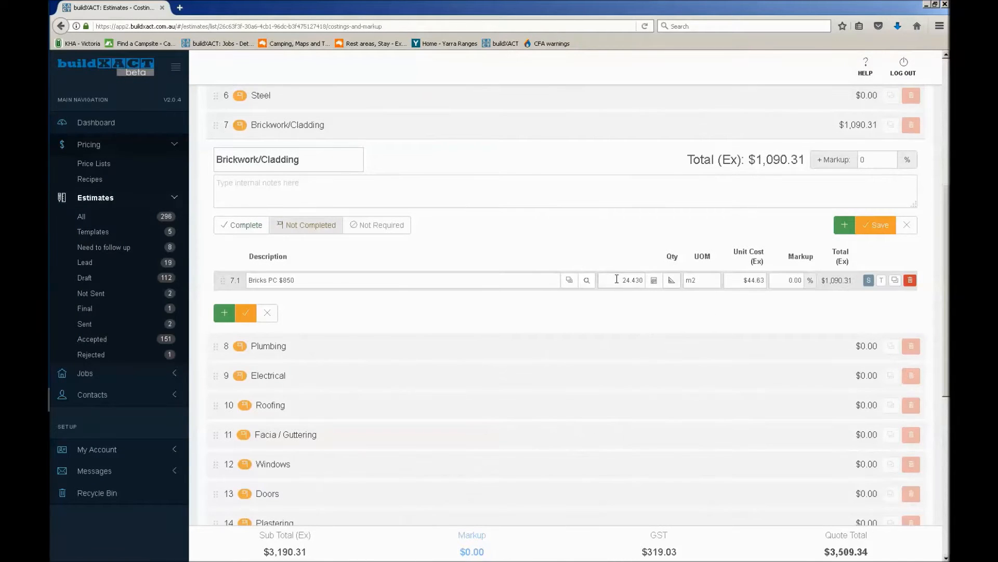
drag(644, 280, 598, 283)
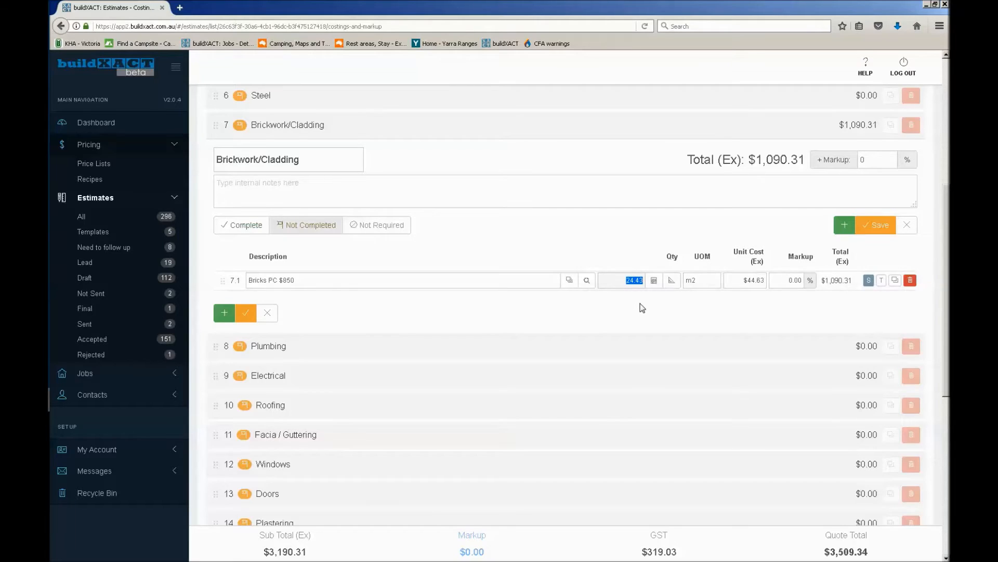
click(837, 284)
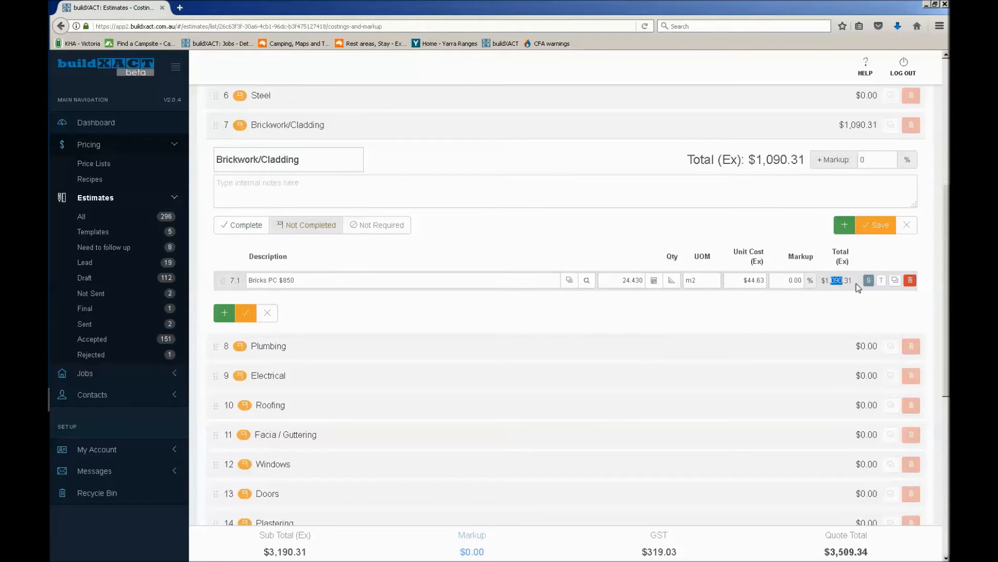
drag(852, 280, 636, 283)
Open the quantity calculator for Bricks PC $850 and examine its [M7] reference and the measurements available for selection
click(654, 281)
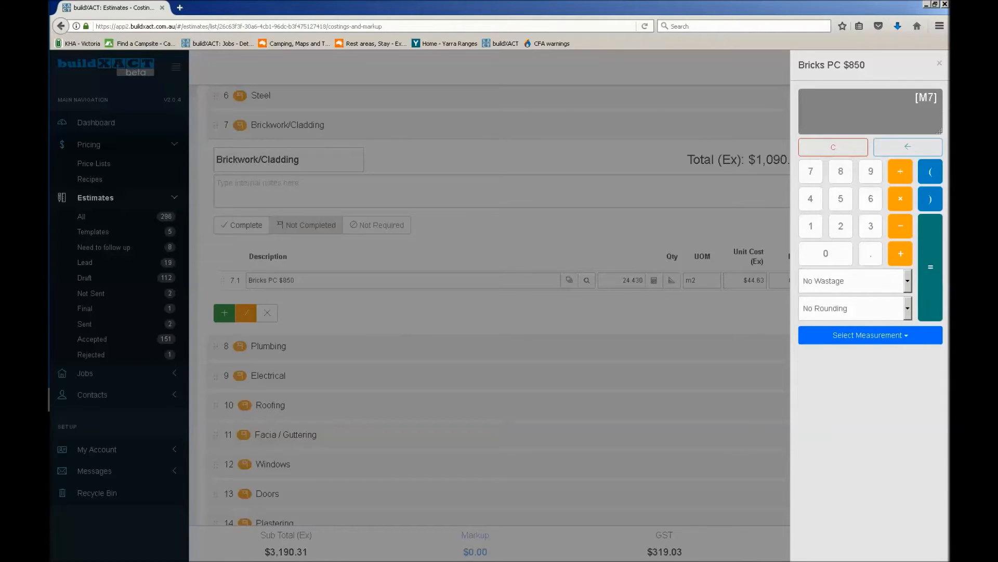
drag(915, 98, 949, 89)
click(918, 97)
drag(916, 98, 946, 89)
click(908, 339)
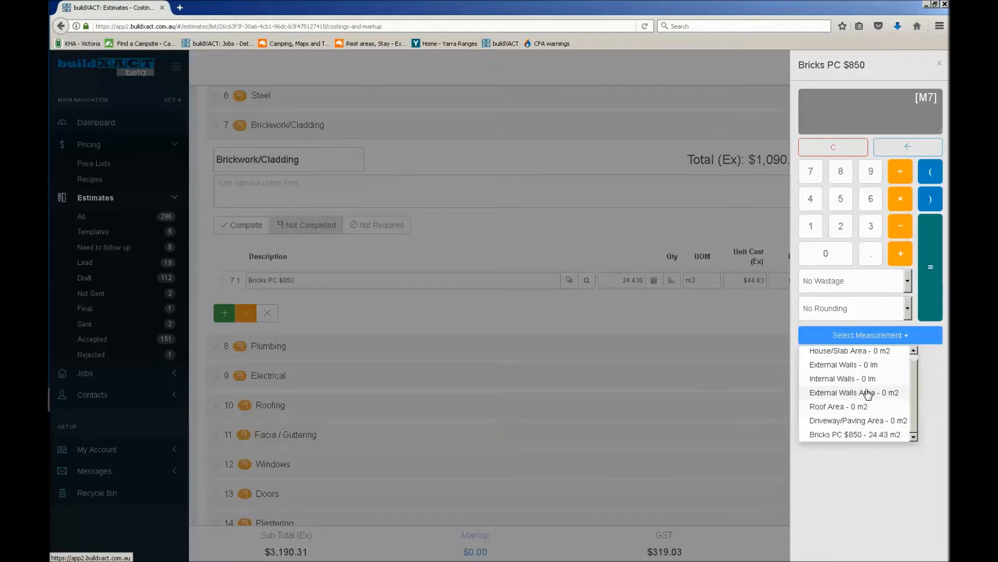
click(901, 453)
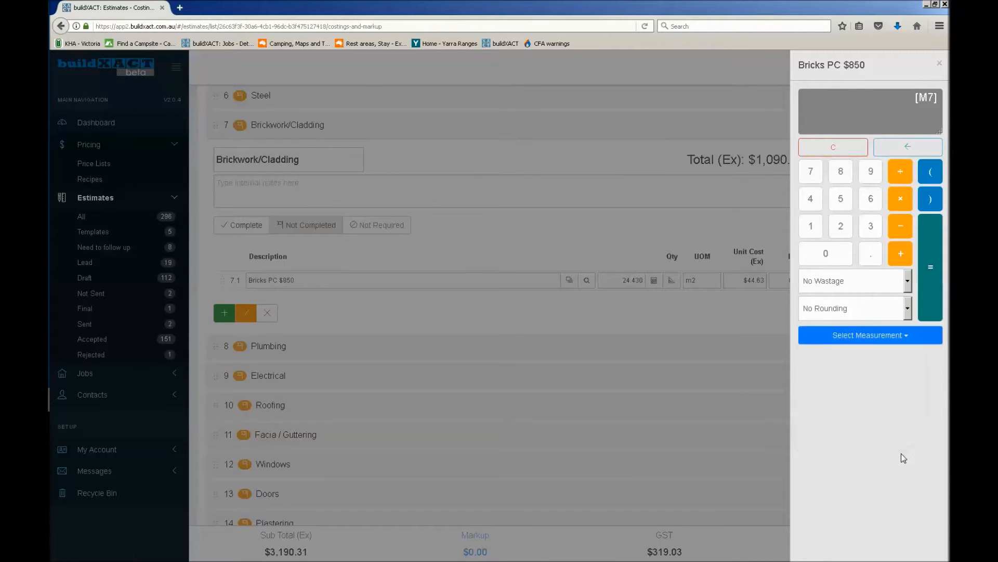
drag(913, 97, 938, 98)
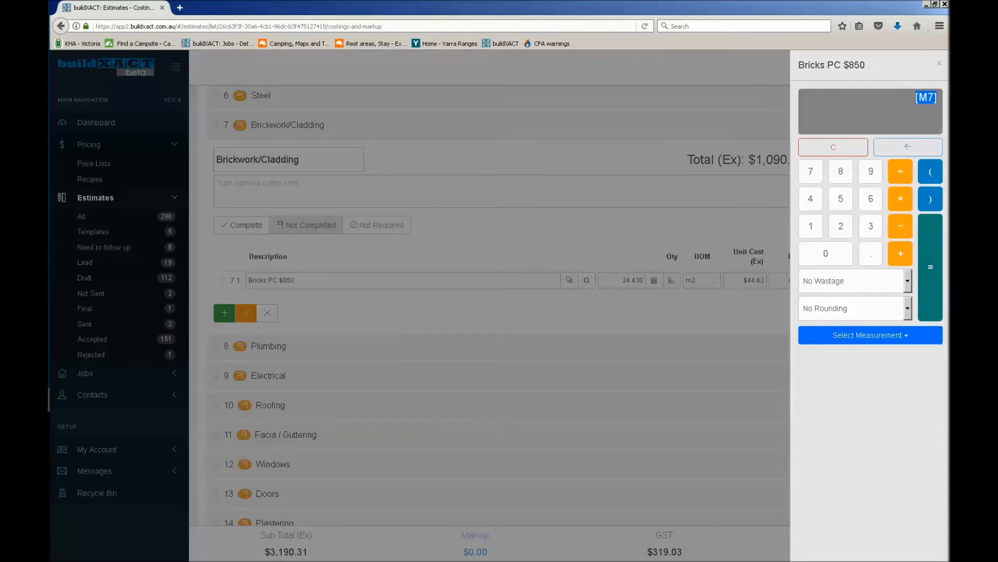
click(883, 100)
Apply 5% wastage to the Bricks PC $850 quantity and save the Brickwork/Cladding category
click(877, 283)
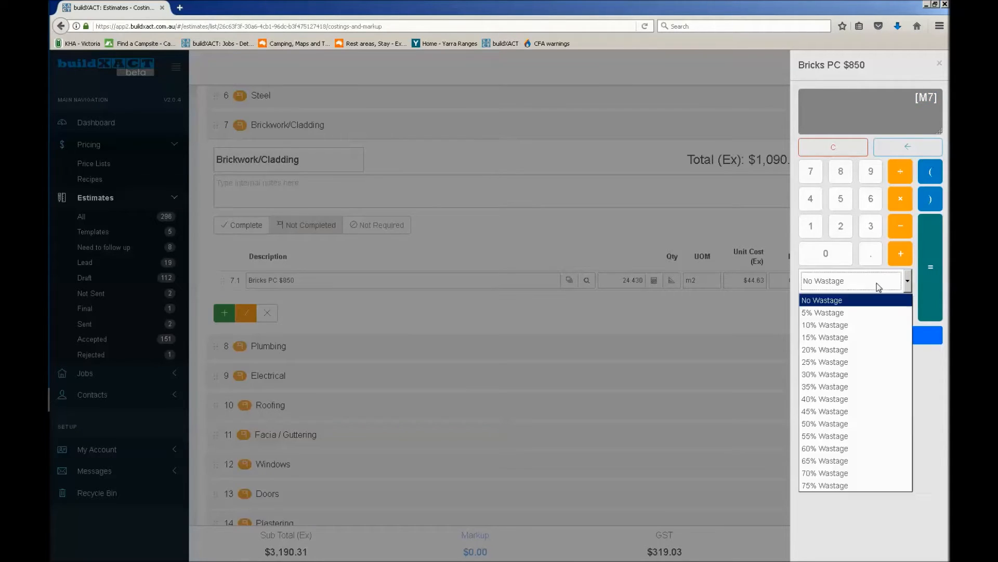
click(854, 314)
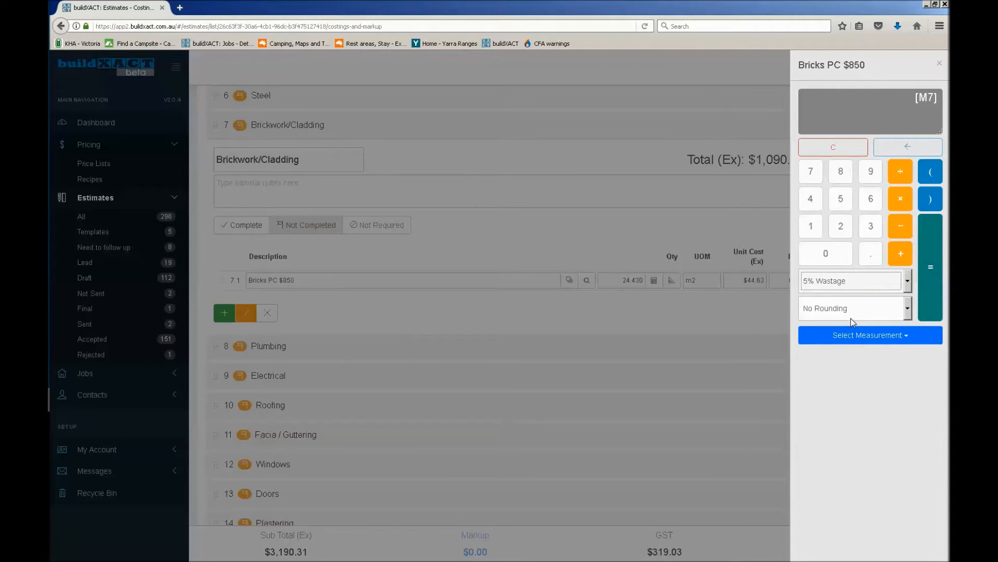
click(894, 285)
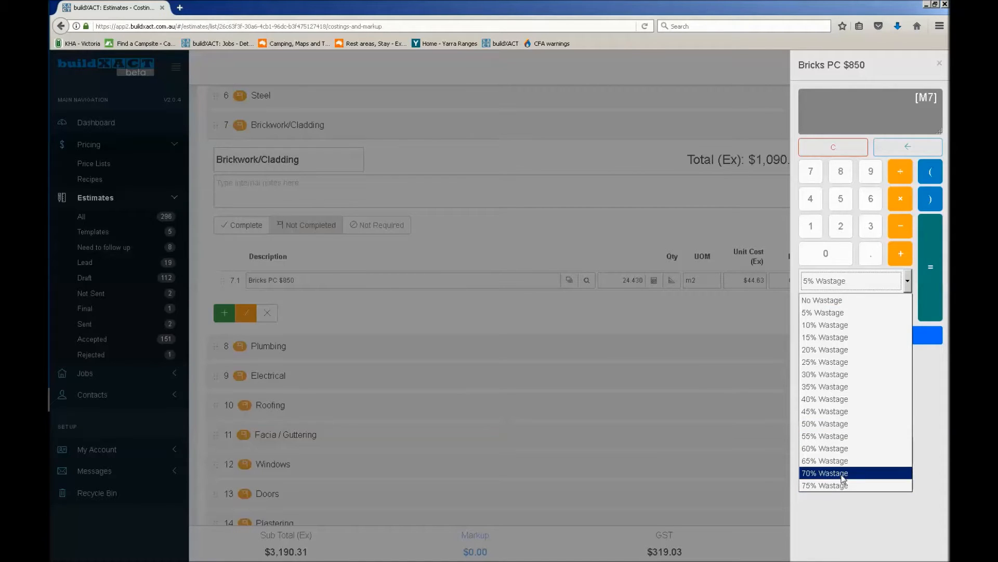
click(879, 281)
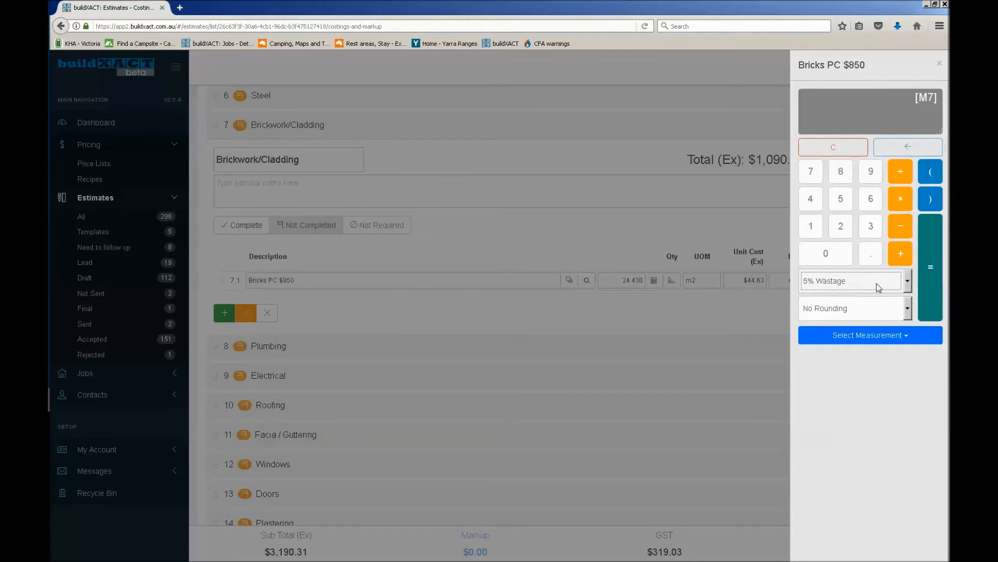
click(931, 280)
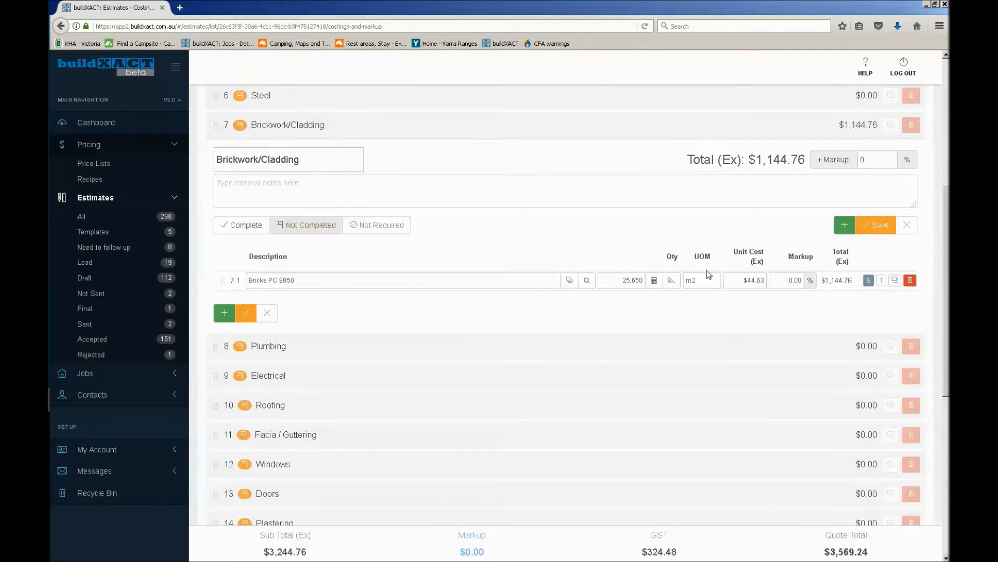
click(623, 280)
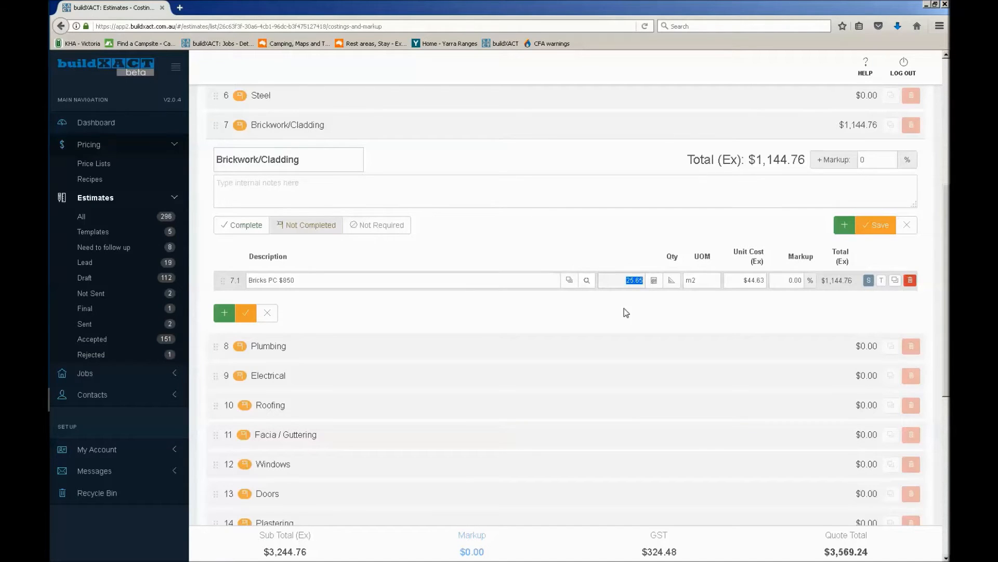
click(874, 225)
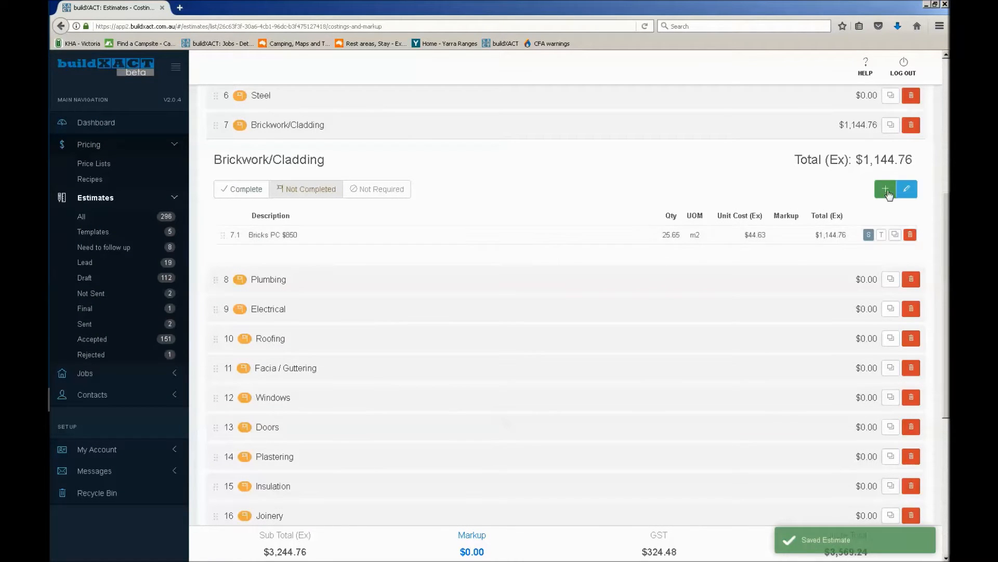
Add a second Brickwork/Cladding item, Bricklayer per M2, from the External Walls labour section of the buildXACT Price List
click(886, 191)
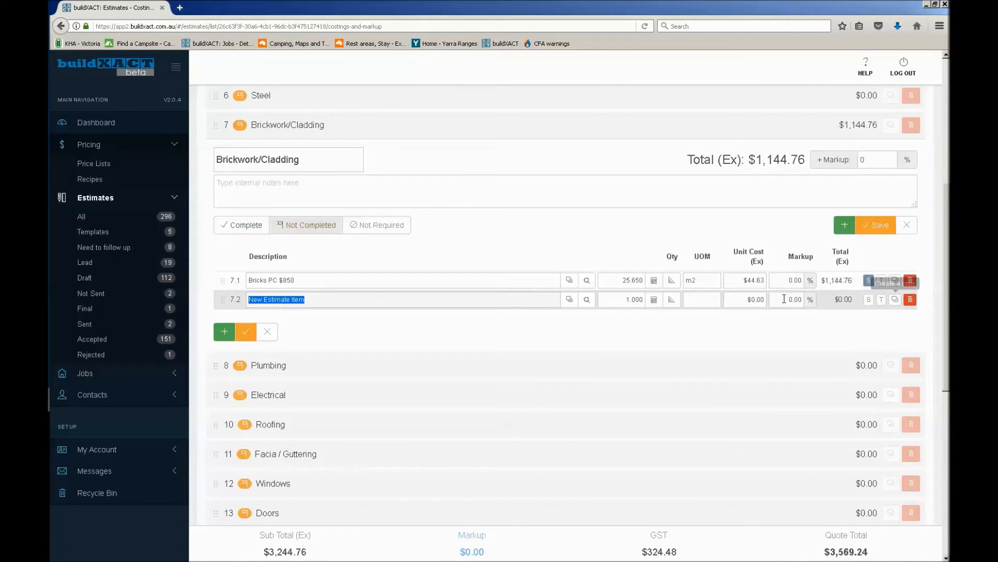
click(654, 306)
click(654, 306)
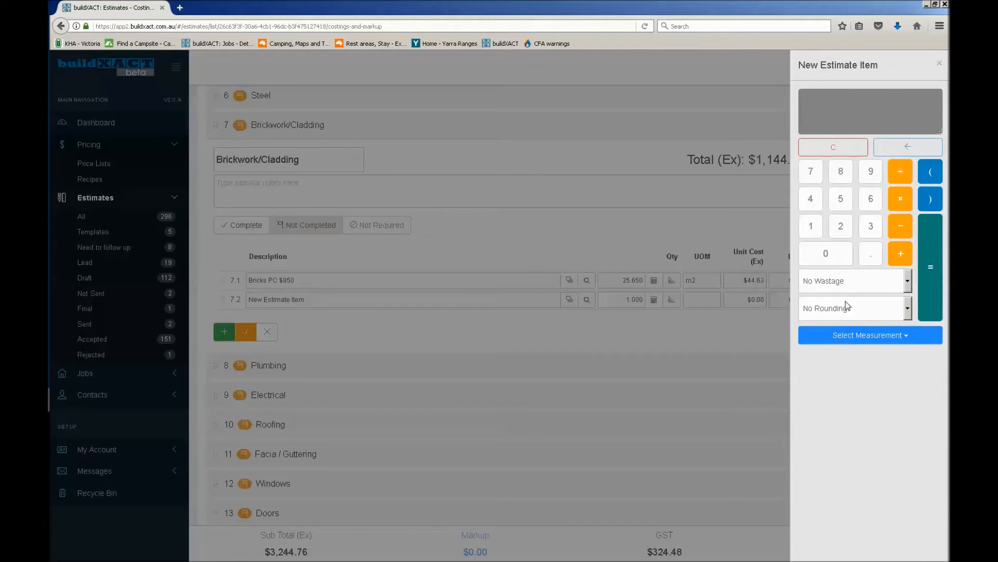
click(501, 300)
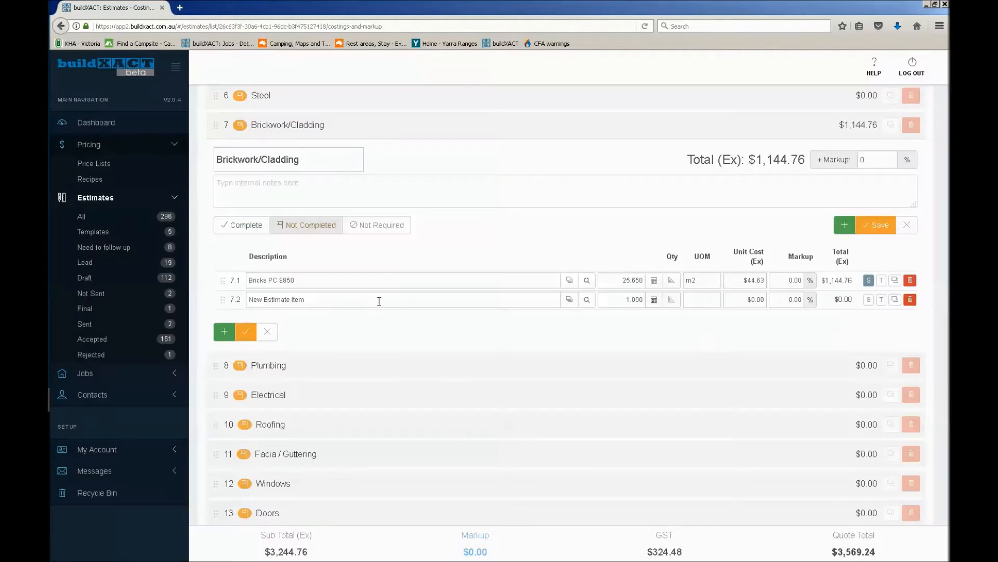
drag(248, 299, 352, 303)
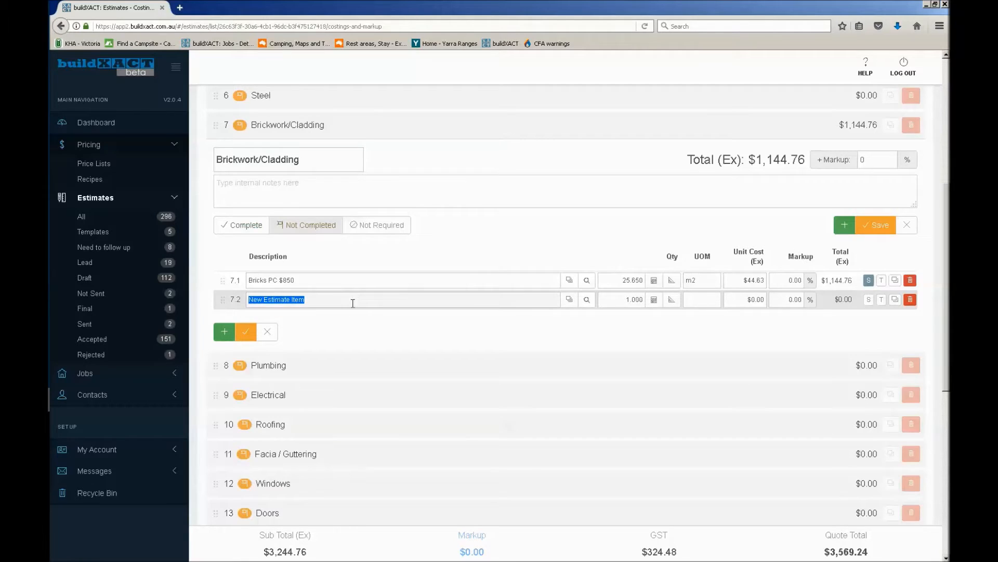
text(bricklayer)
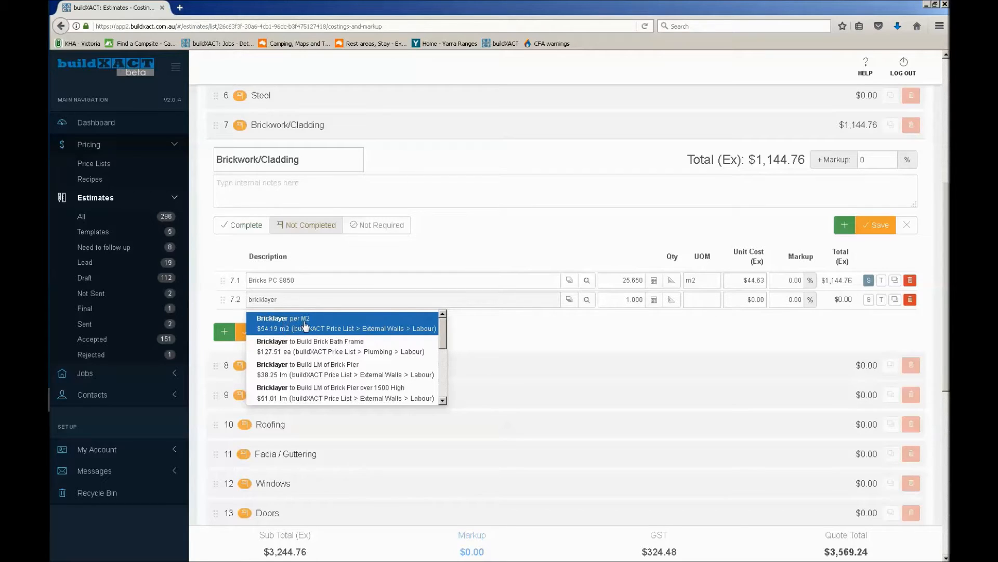
click(305, 325)
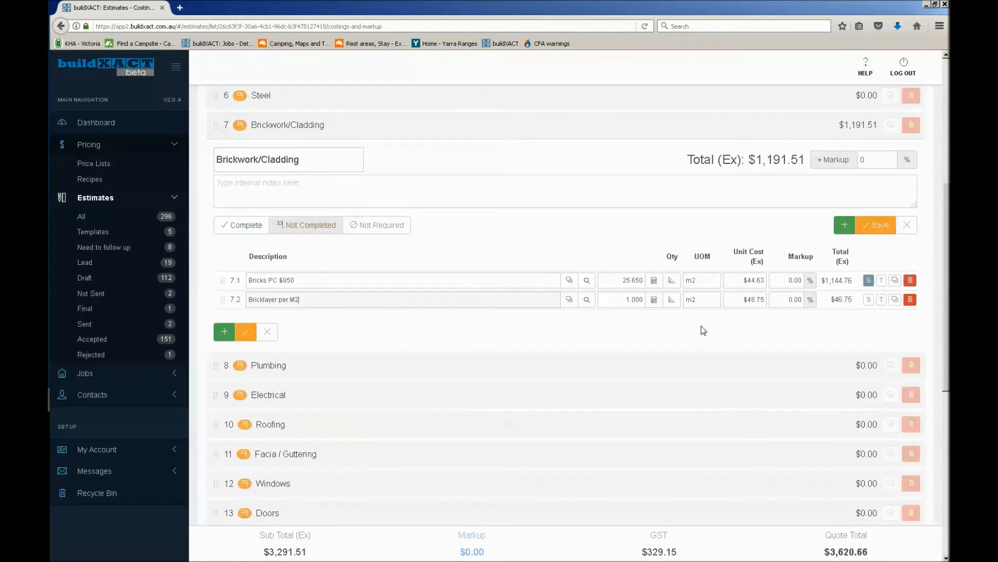
Set the Bricklayer per M2 unit cost to $45 and take its quantity from the Bricks PC $850 measurement with no wastage
click(734, 303)
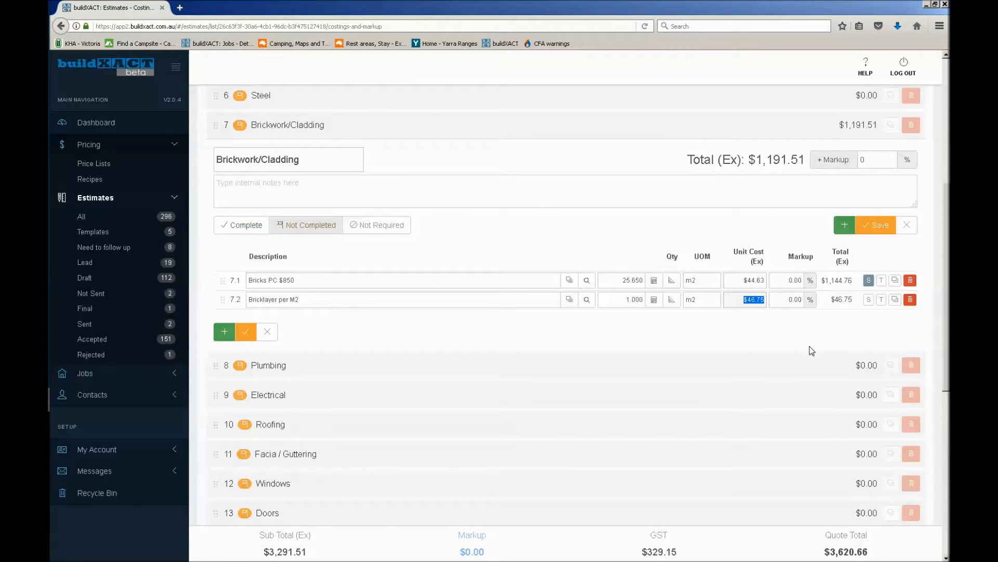
text(45)
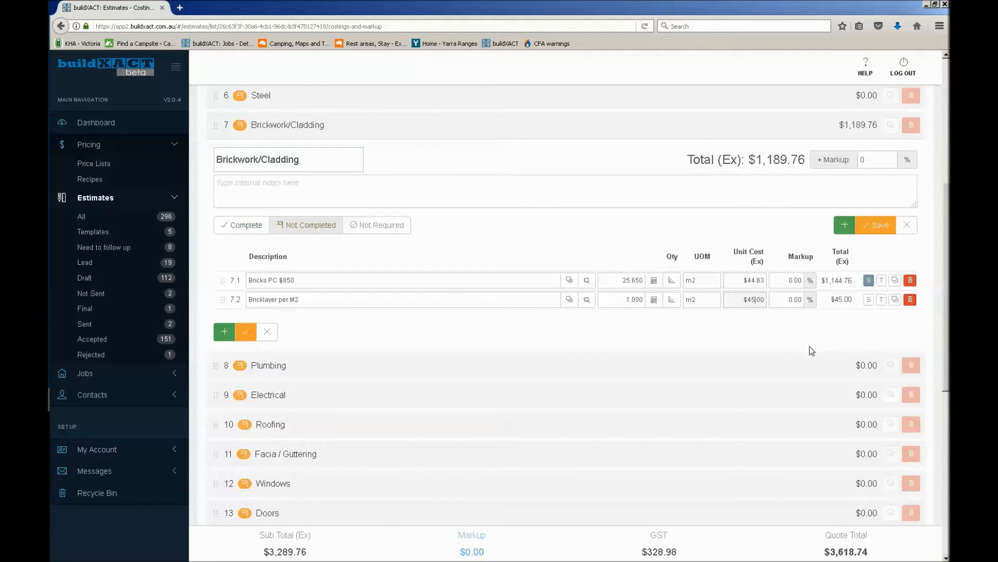
click(654, 301)
click(879, 337)
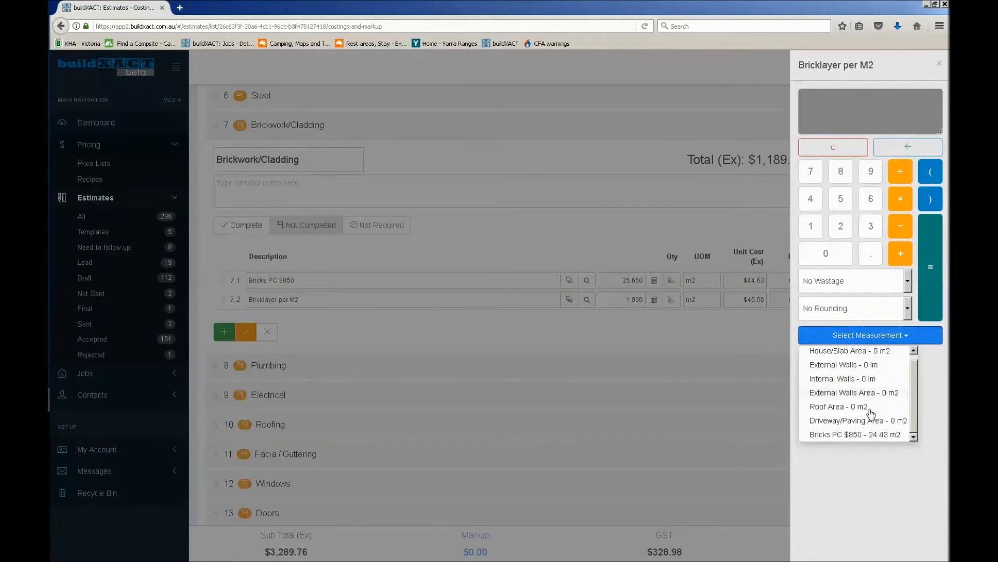
click(843, 435)
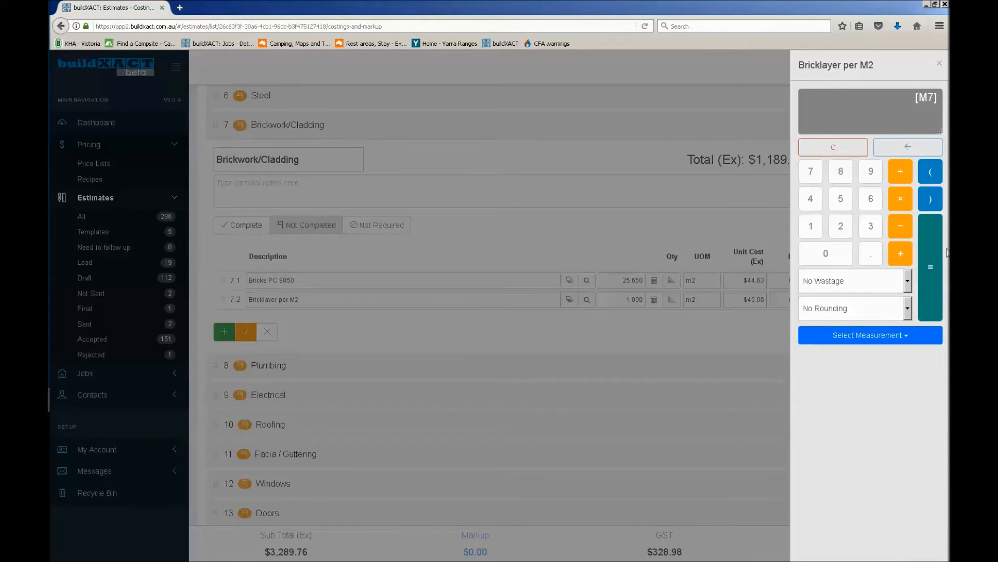
click(930, 264)
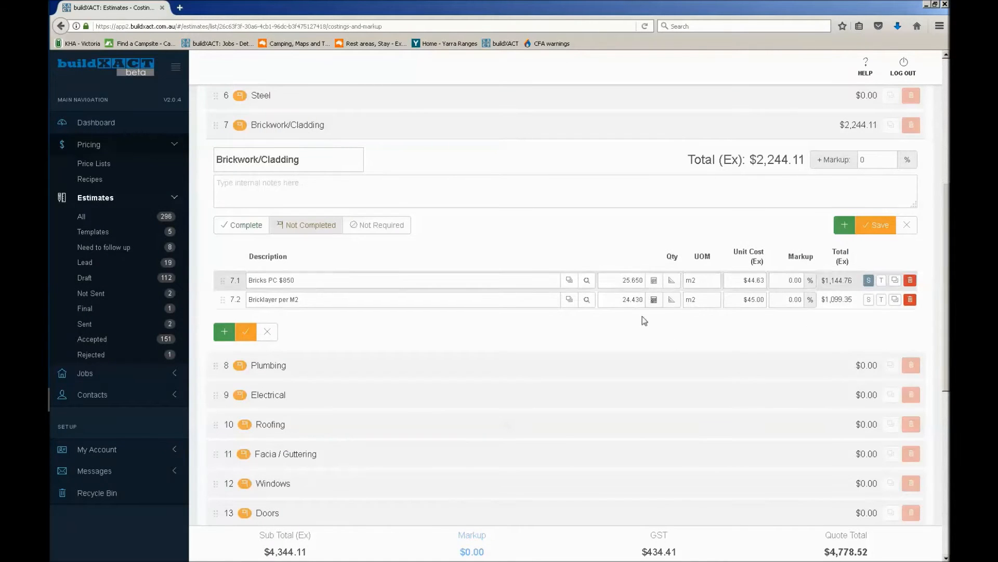
Turn on the T flag for the Bricklayer per M2 item and mark the Brickwork/Cladding category as complete
click(880, 301)
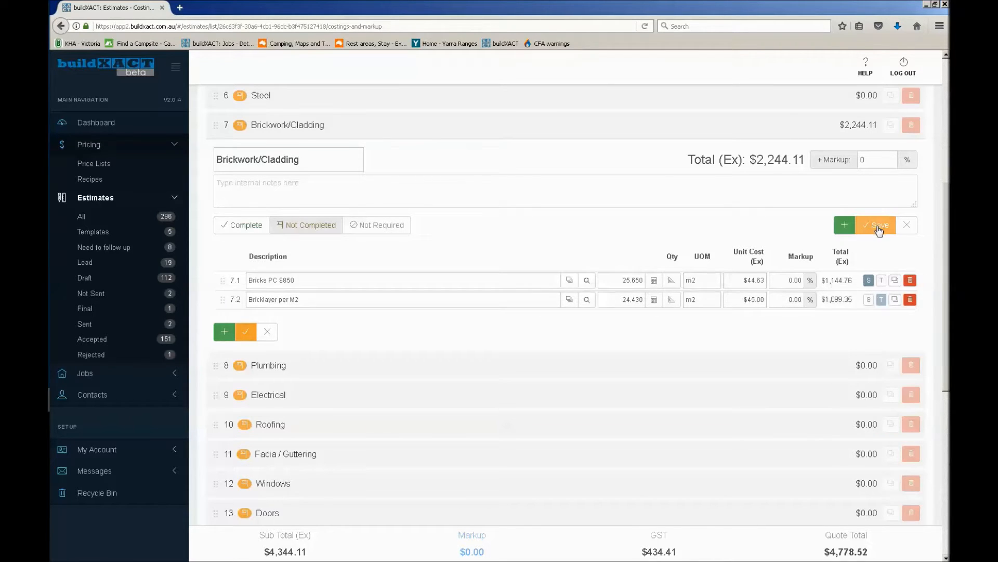
click(237, 227)
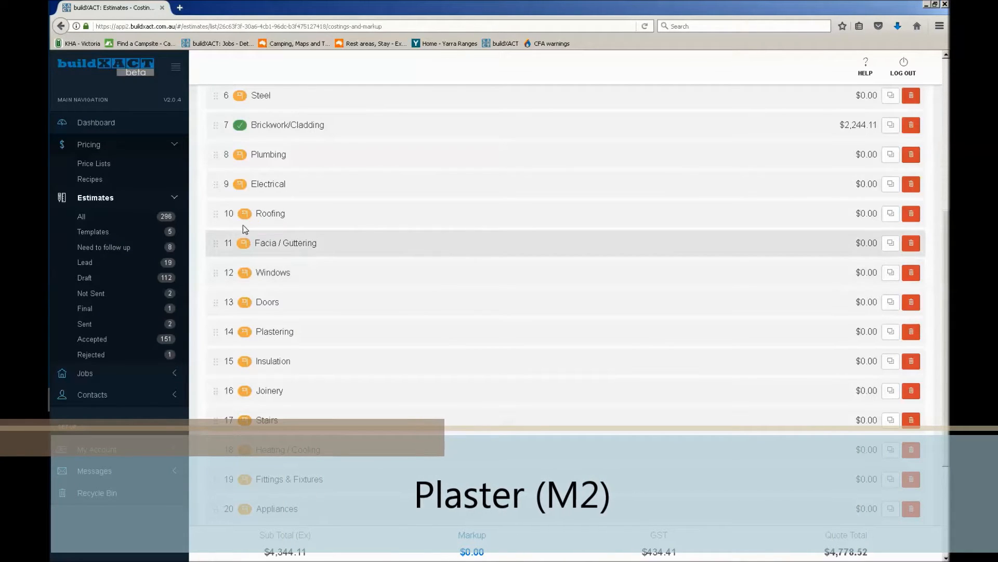
Add a 10mm Plasterboard item from the buildXACT Price List to the Plastering category
click(214, 332)
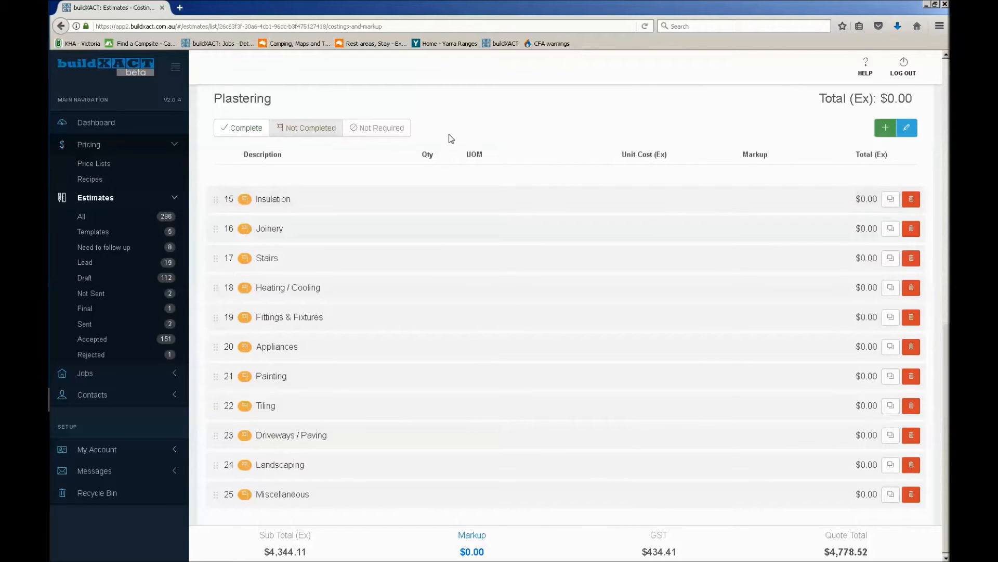
click(885, 128)
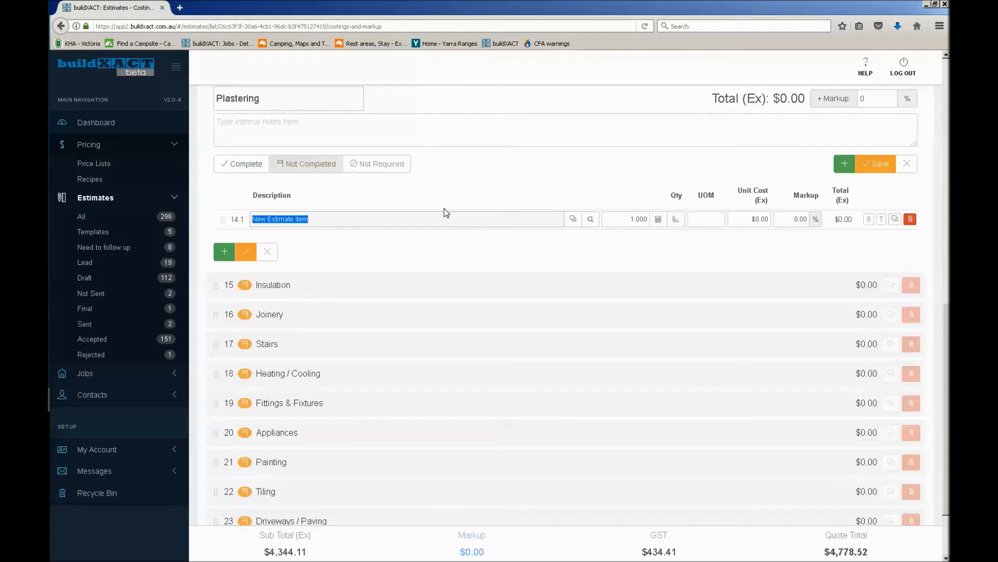
text(plaster)
scroll(473, 316, up, 5)
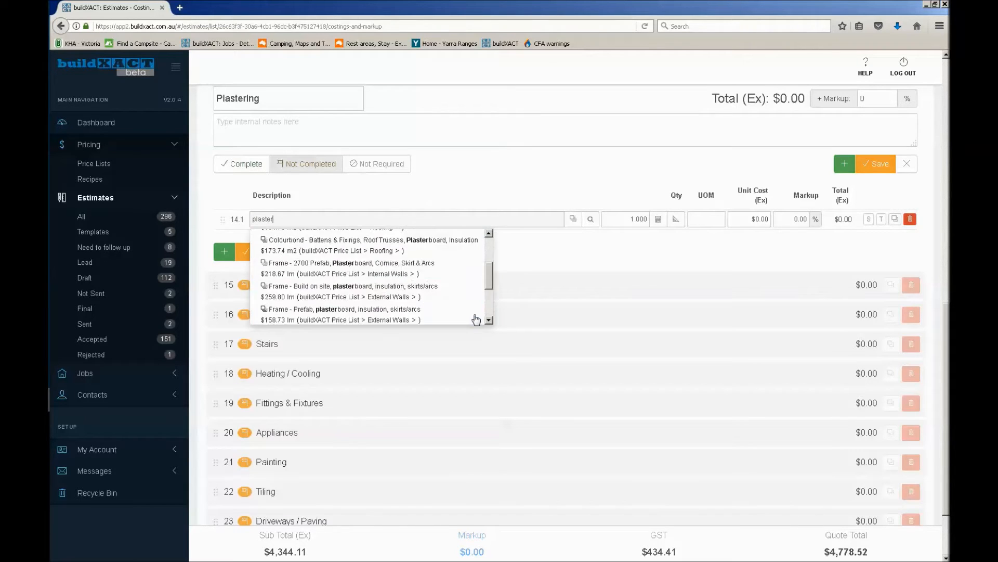
scroll(422, 241, up, 4)
scroll(361, 378, down, 3)
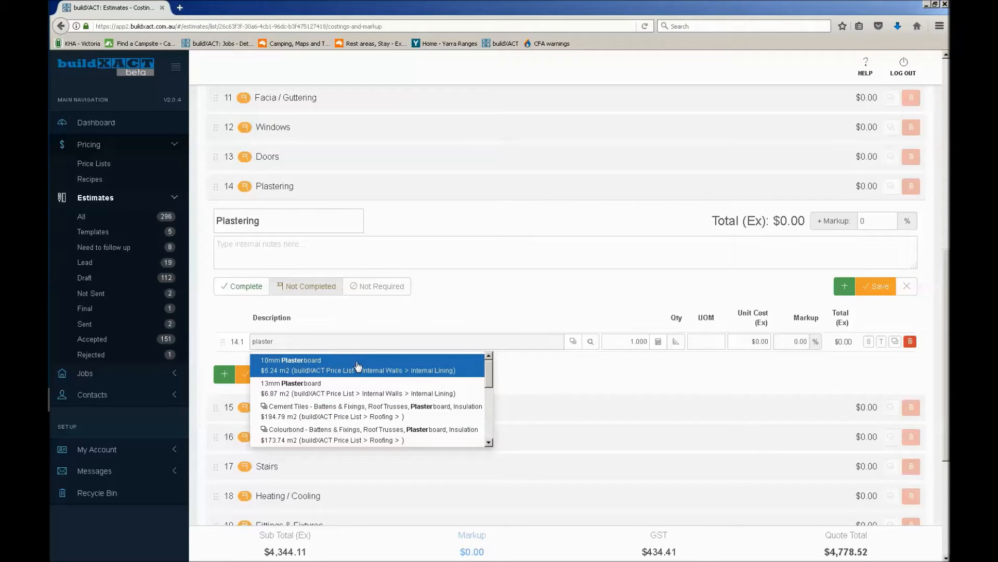
click(358, 365)
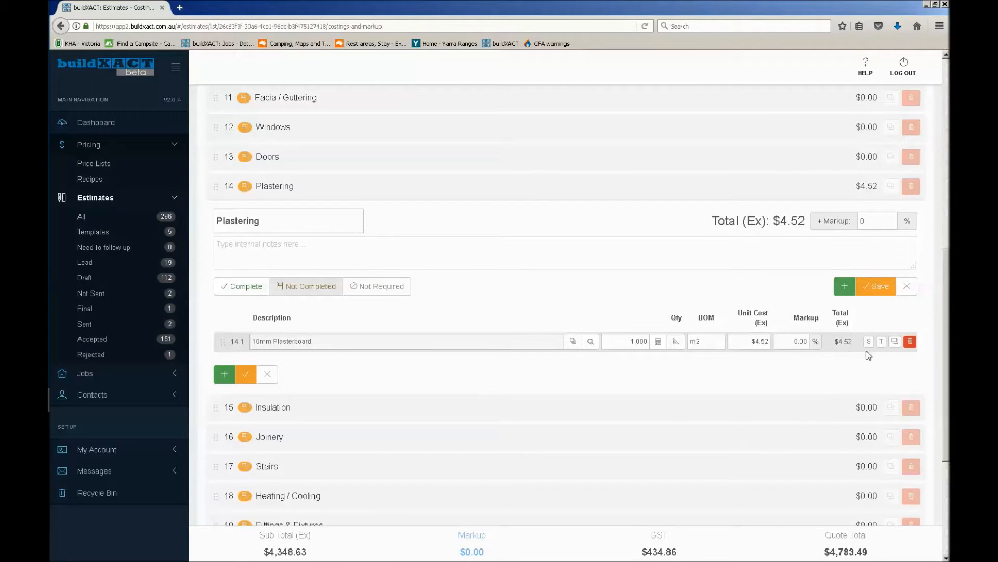
Start a plan measurement for the 10mm Plasterboard item with 2700 mm high lines and trace Bed 1's outer side wall opposite the robe
click(675, 343)
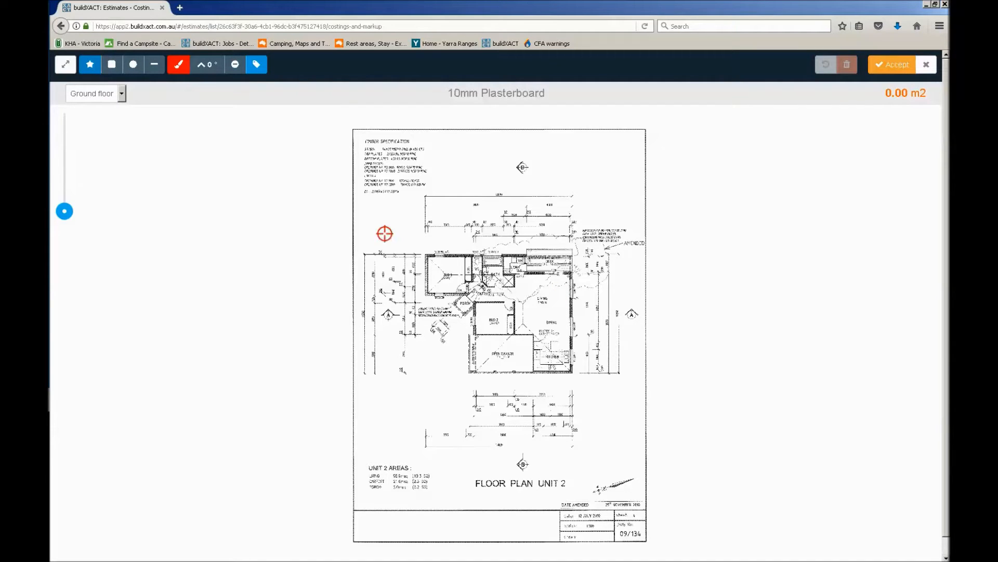
click(155, 69)
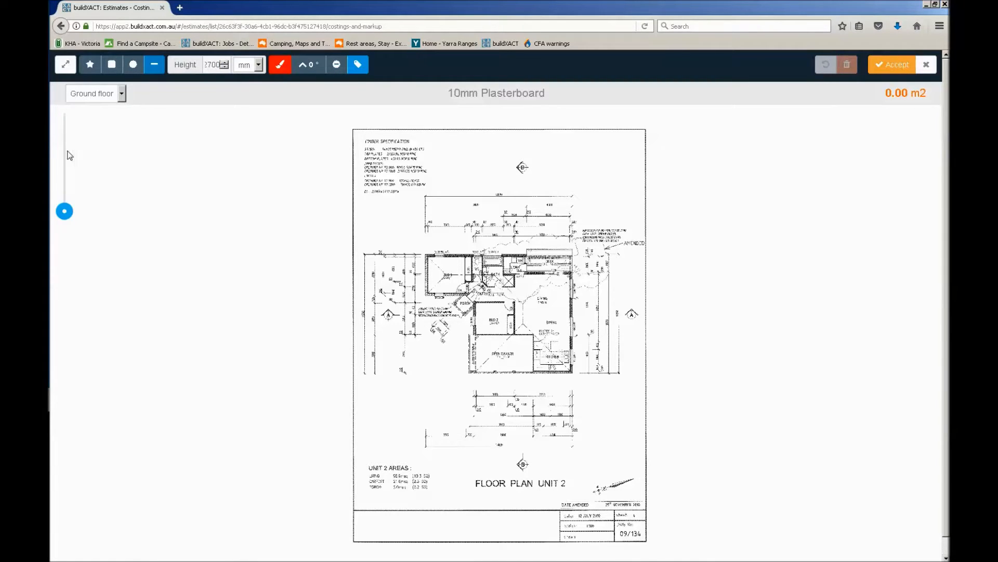
drag(65, 215, 64, 199)
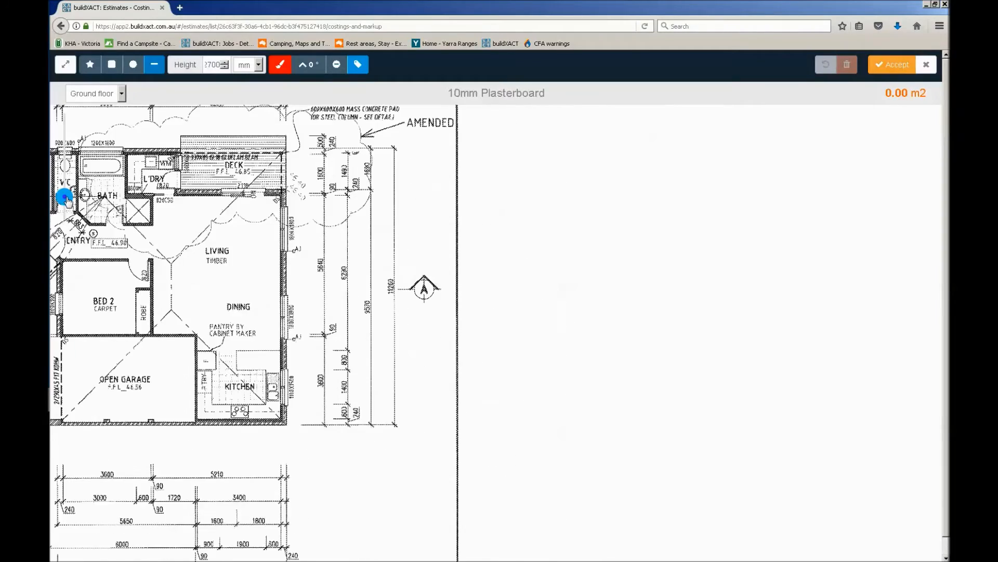
drag(141, 183, 508, 207)
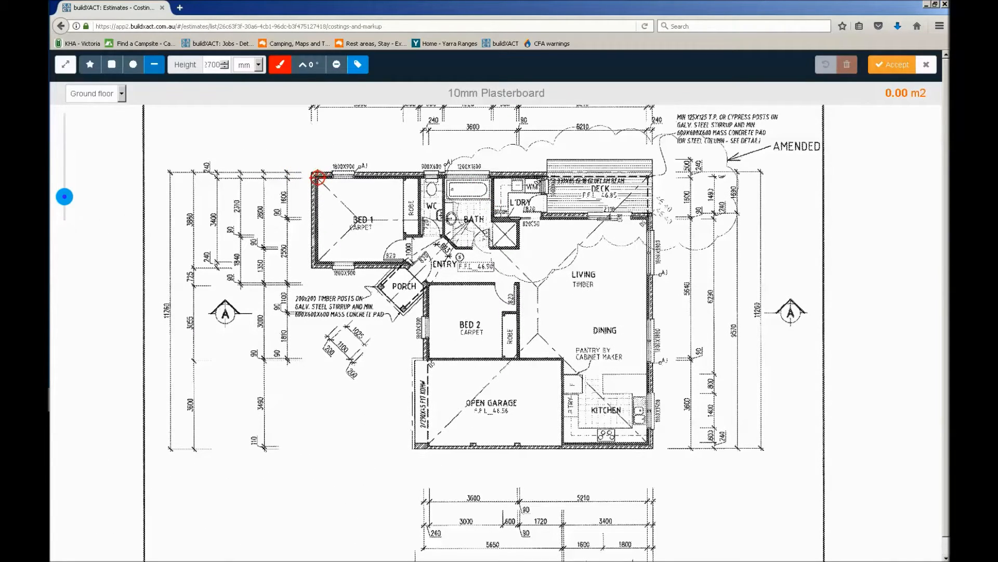
drag(66, 198, 66, 179)
drag(143, 203, 810, 332)
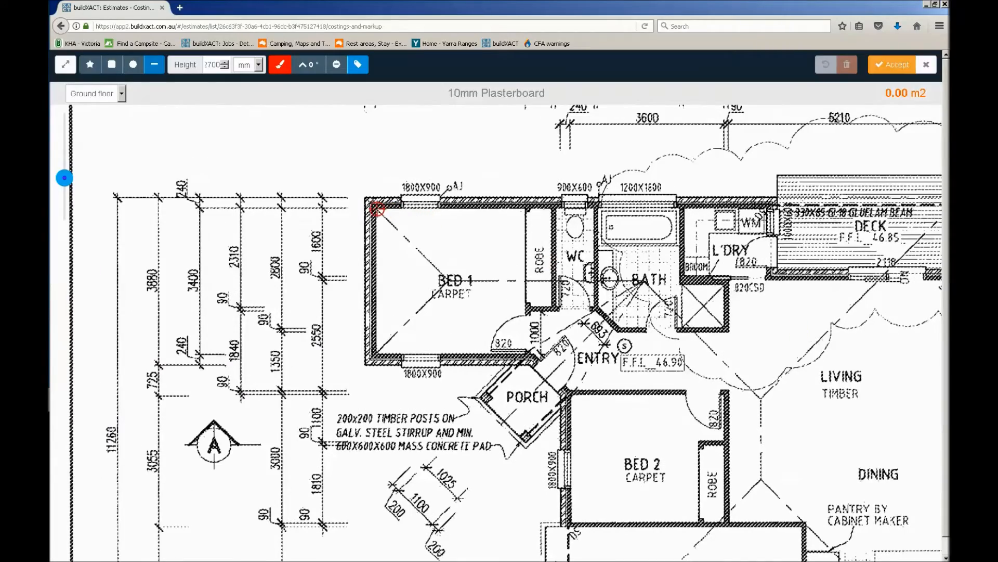
click(374, 206)
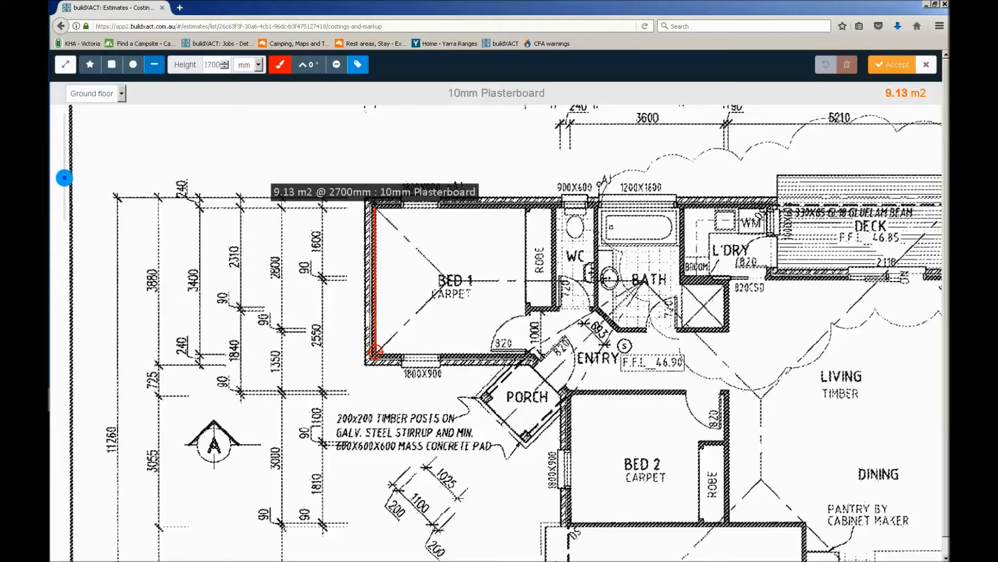
click(375, 354)
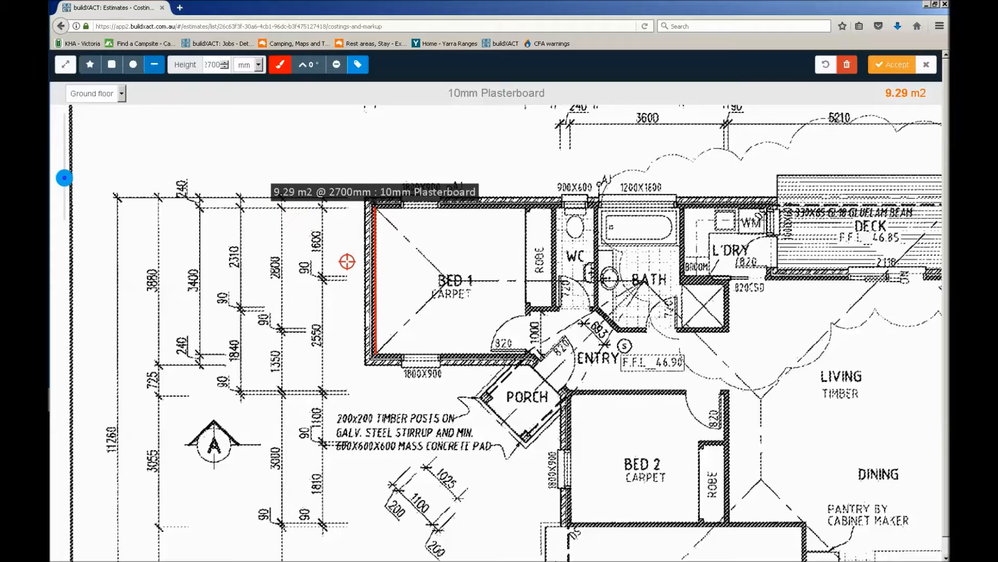
Hide the measurement labels and trace Bed 1's window wall above the room name, plus the back and end walls of its robe
click(357, 65)
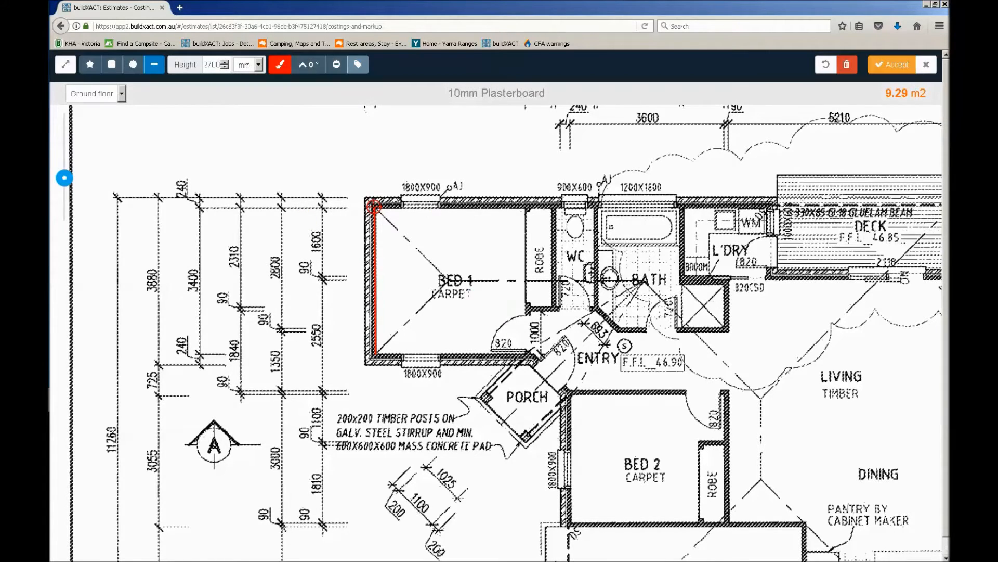
click(373, 207)
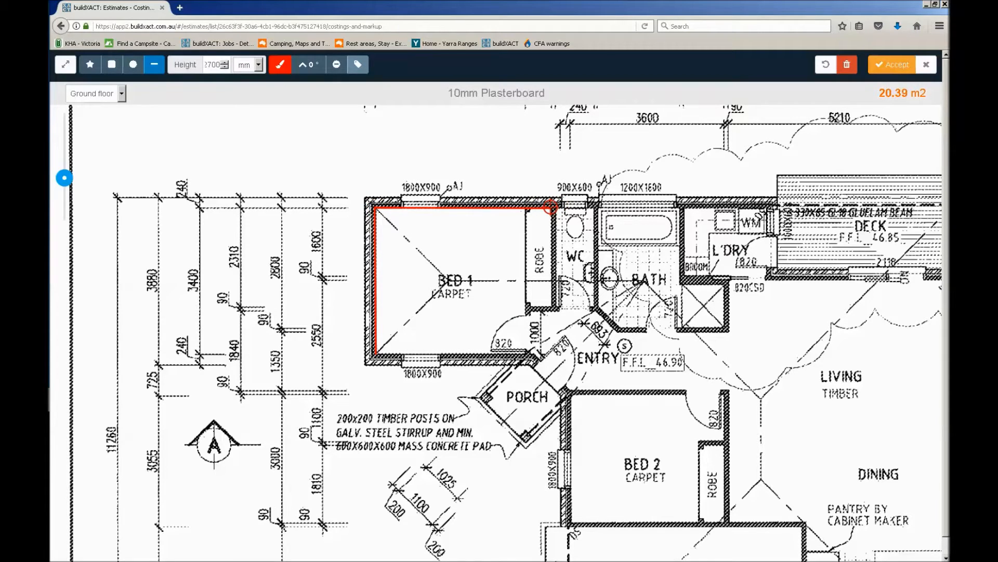
click(550, 207)
click(551, 304)
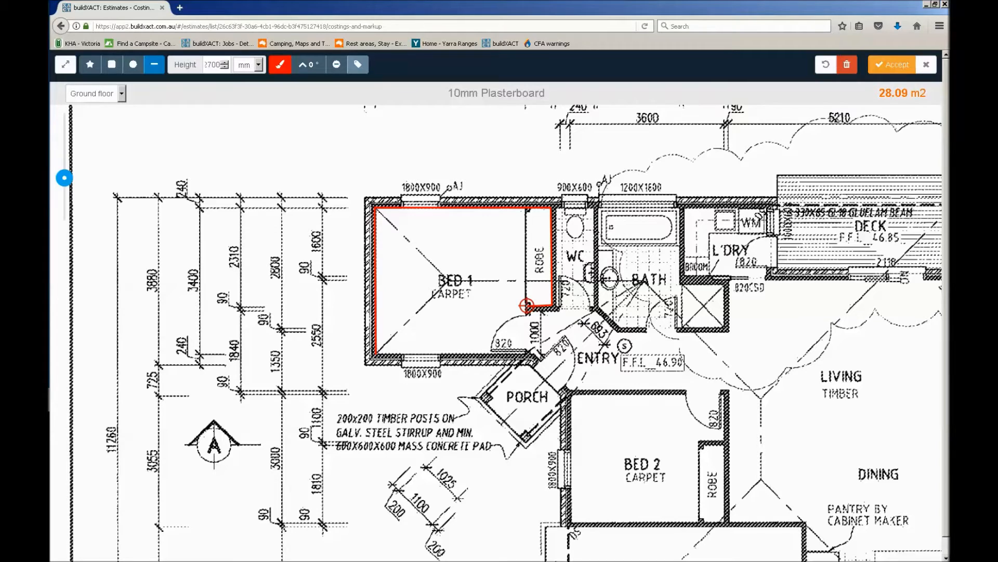
click(527, 305)
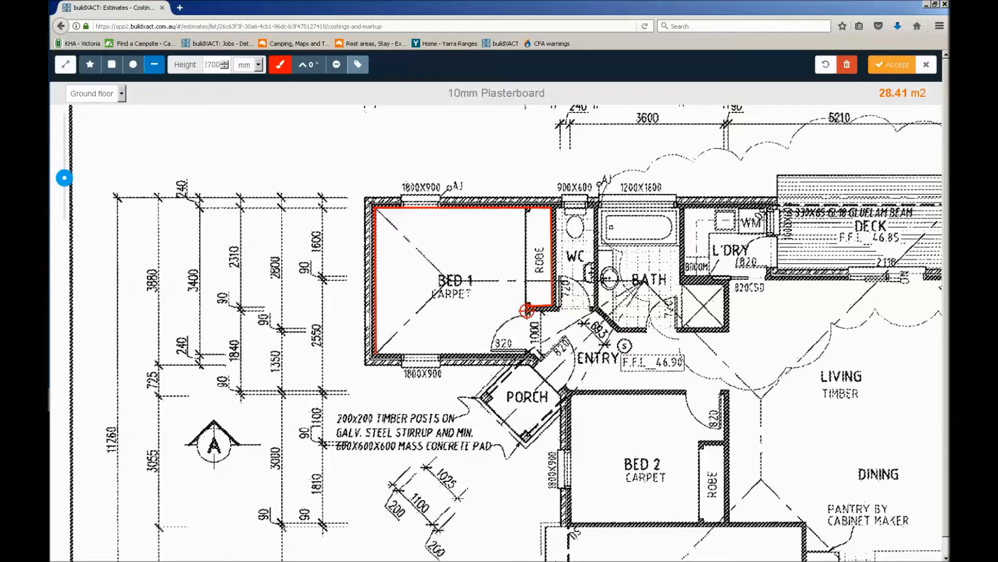
Trace the outside of the robe end, the WC walls, and the angled entry wall up to the bathroom door
click(558, 311)
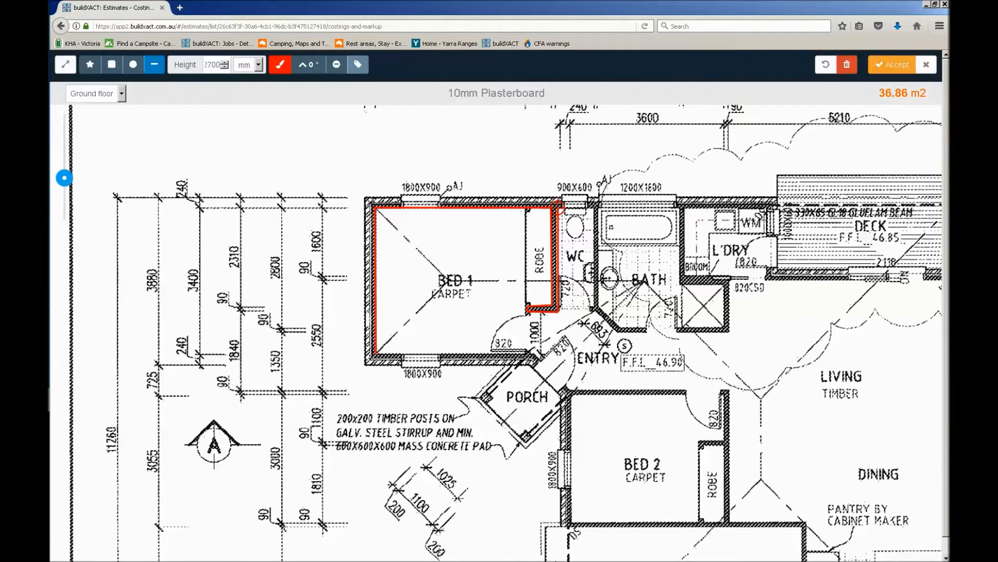
click(558, 208)
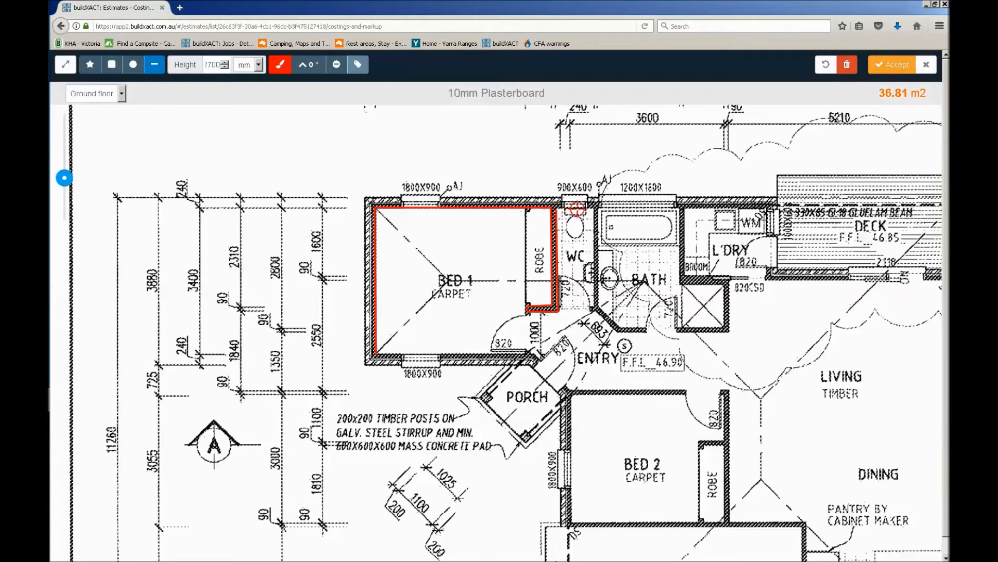
click(594, 209)
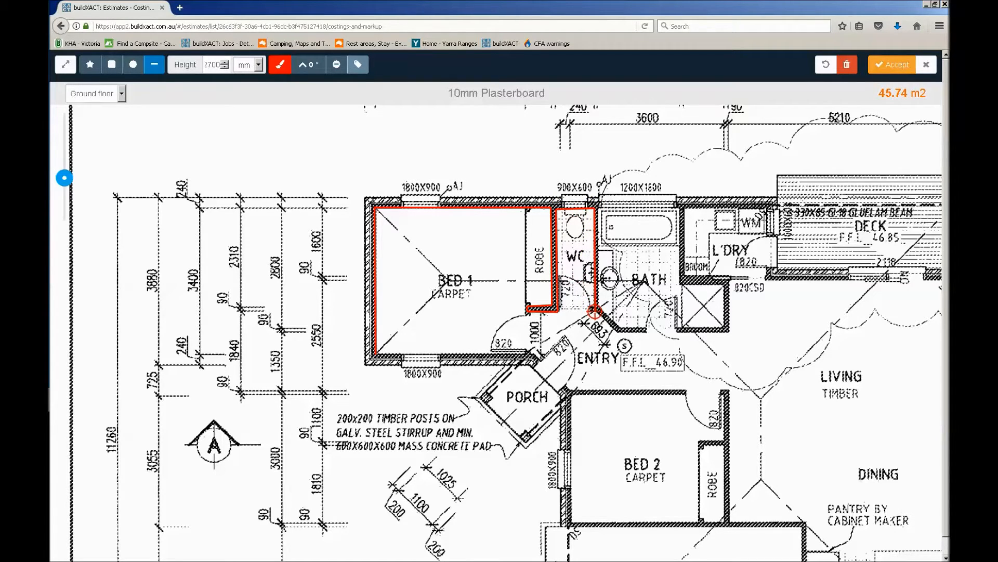
click(594, 308)
click(618, 331)
double_click(645, 332)
Trace Bed 1's wall on the porch side and the entry-side face of the wall between the entry and Bed 2
click(375, 353)
click(529, 353)
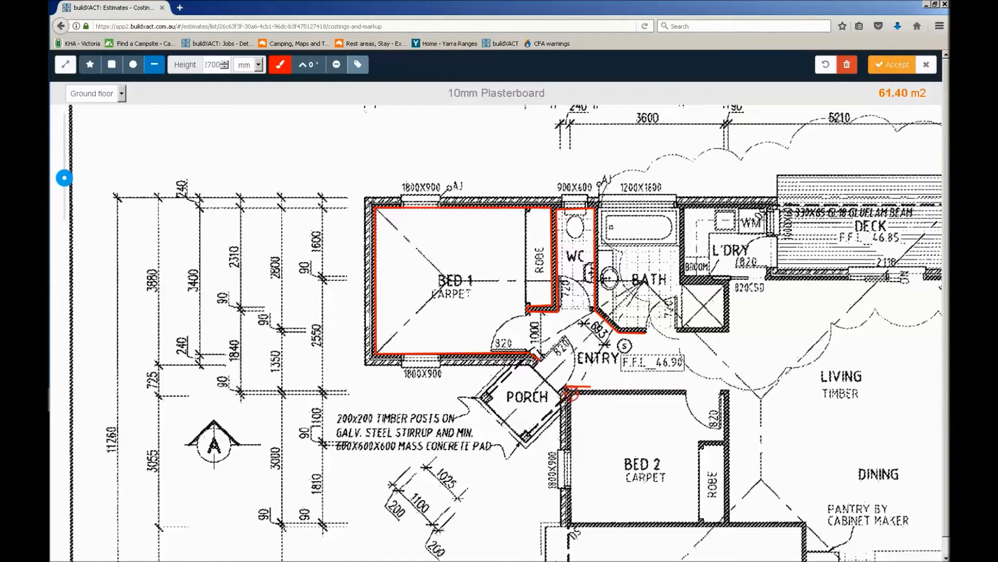
click(573, 391)
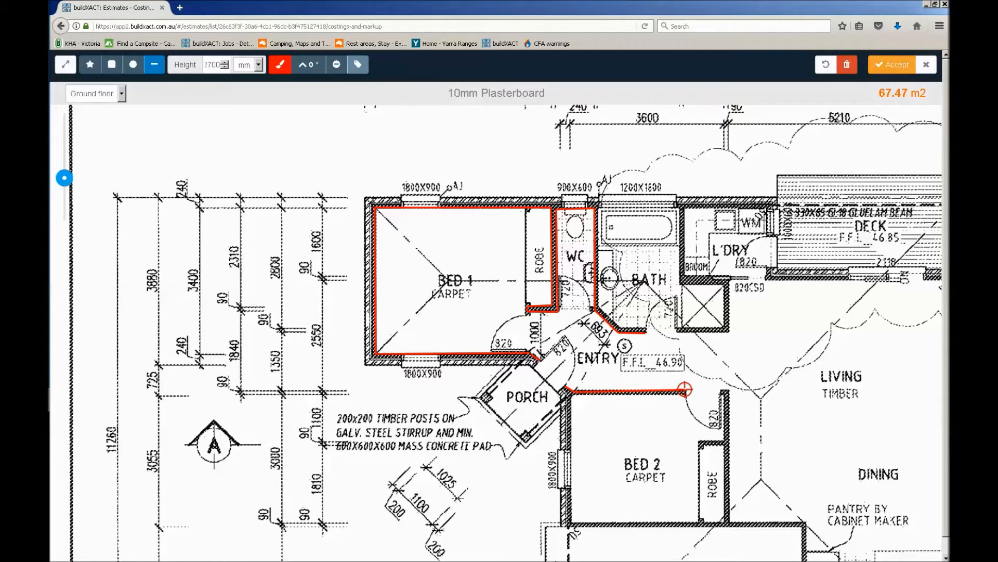
click(684, 394)
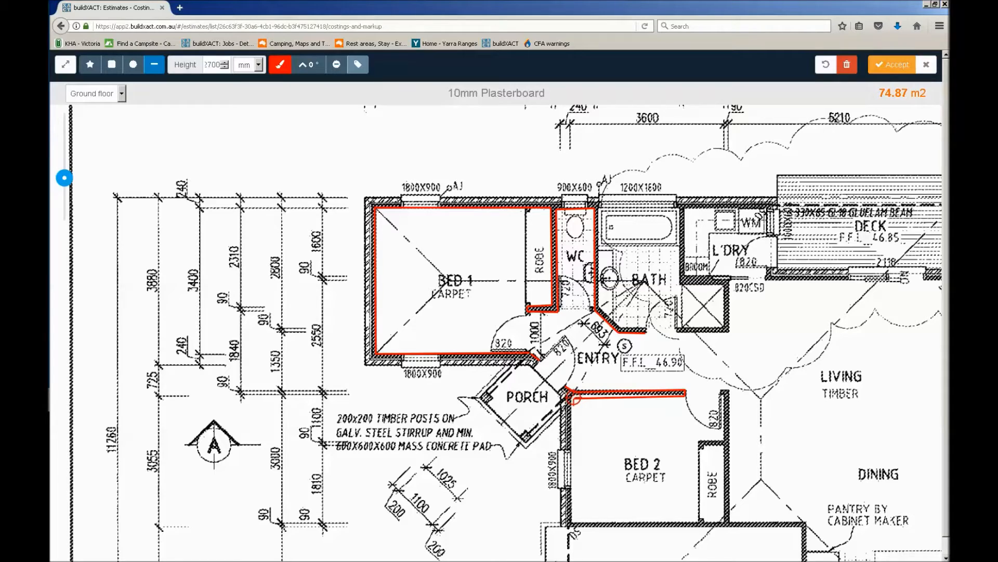
Trace the inside walls of Bed 2 including its robe, plus the living-room face of the dividing wall
click(572, 409)
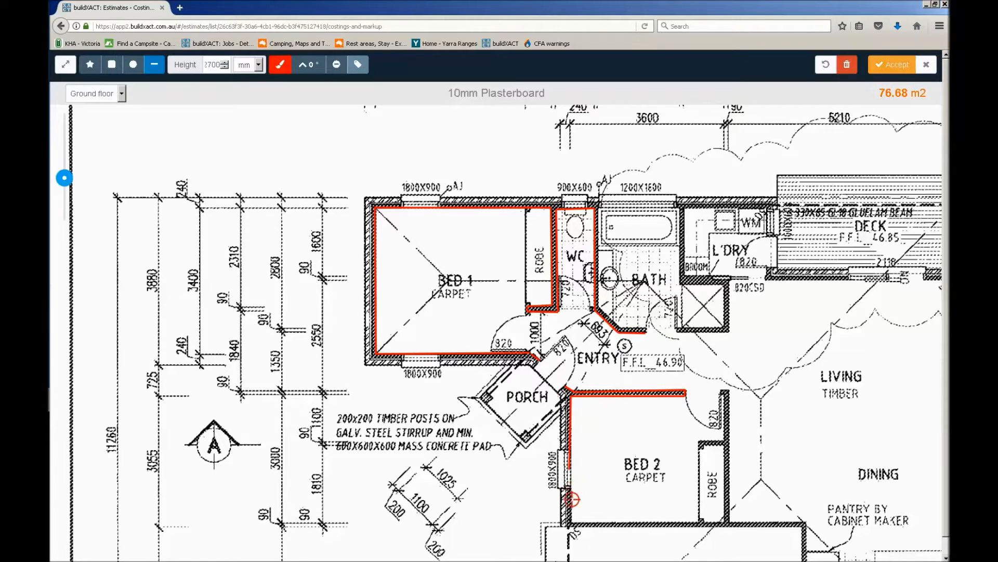
click(572, 522)
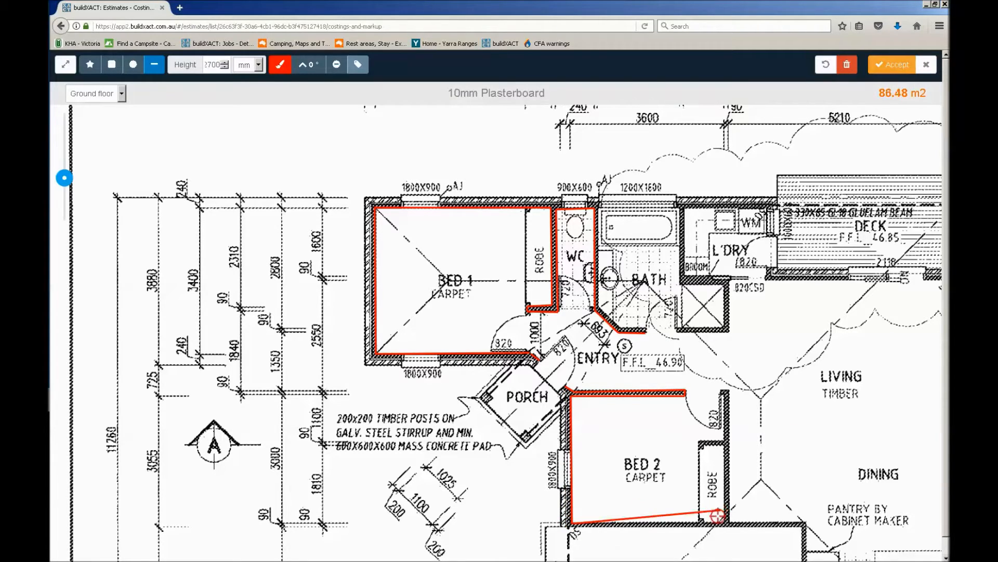
click(724, 522)
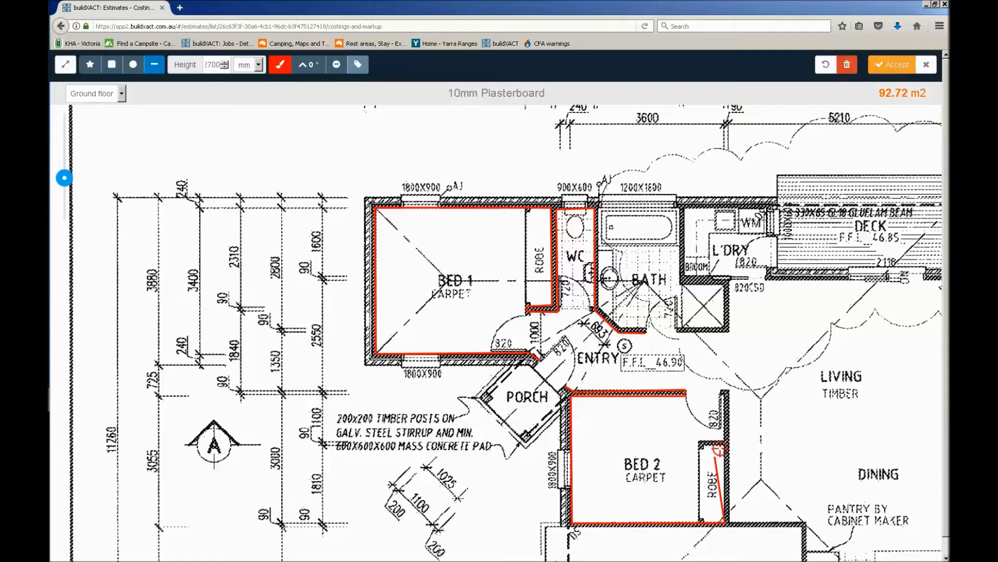
click(724, 446)
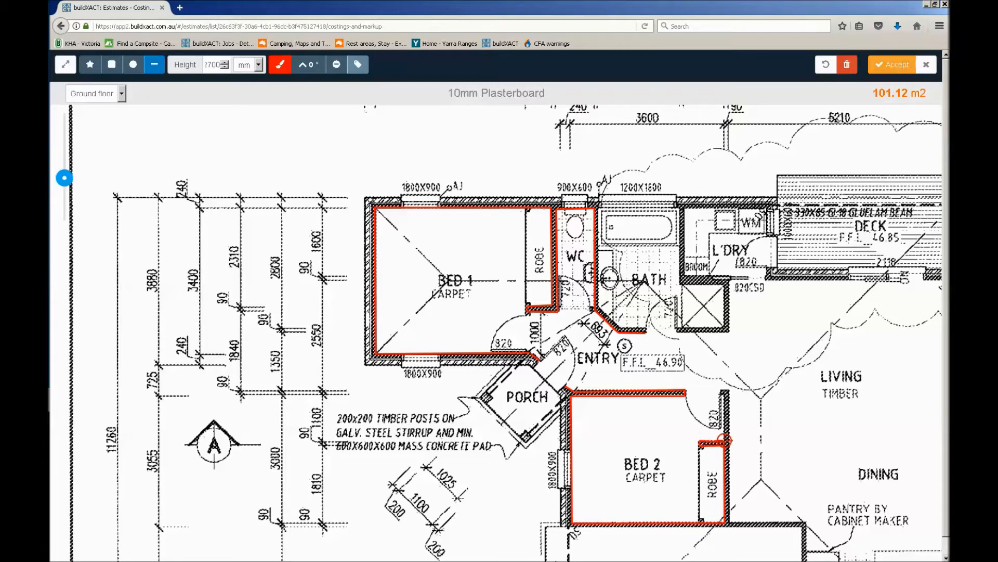
click(725, 439)
click(728, 390)
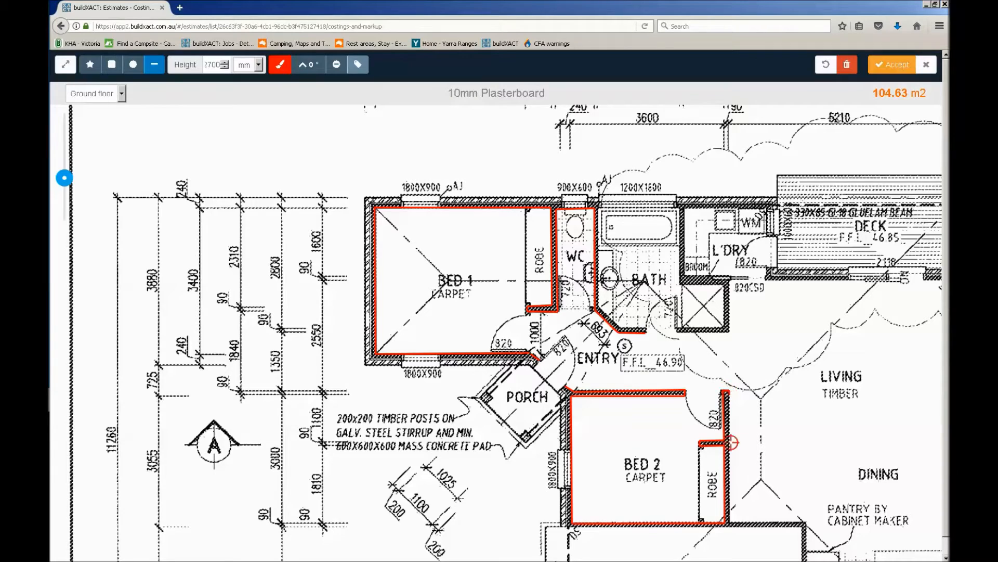
double_click(730, 524)
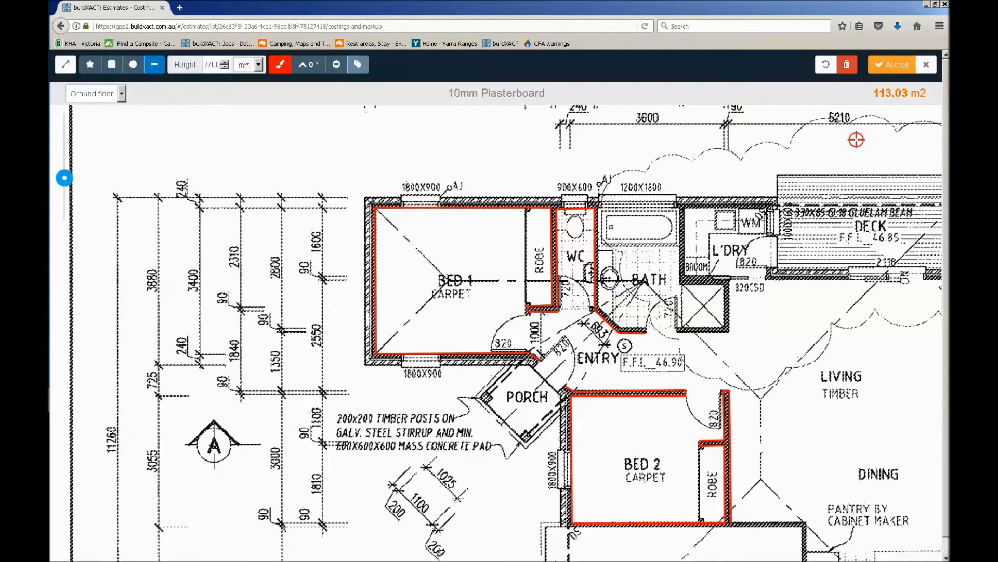
Trace the outside walls of the shower recess beside the bathroom door and the laundry walls up to the deck-side window
triple_click(891, 92)
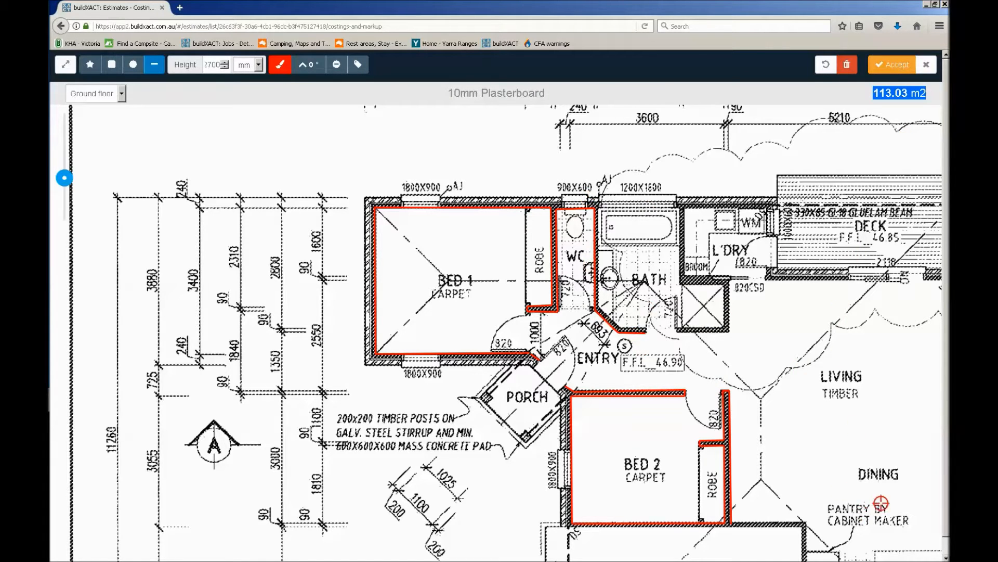
drag(668, 346, 611, 361)
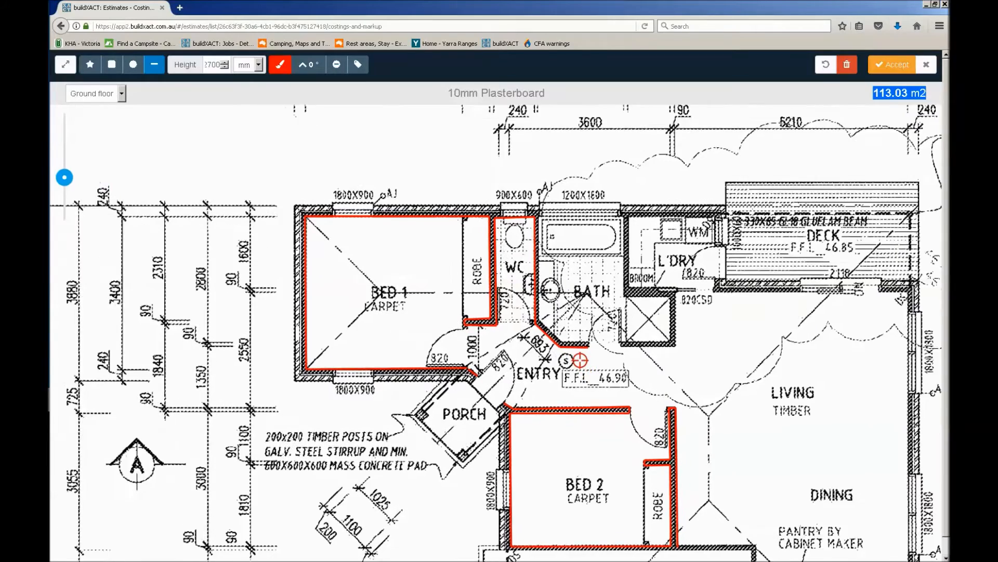
scroll(580, 360, up, 3)
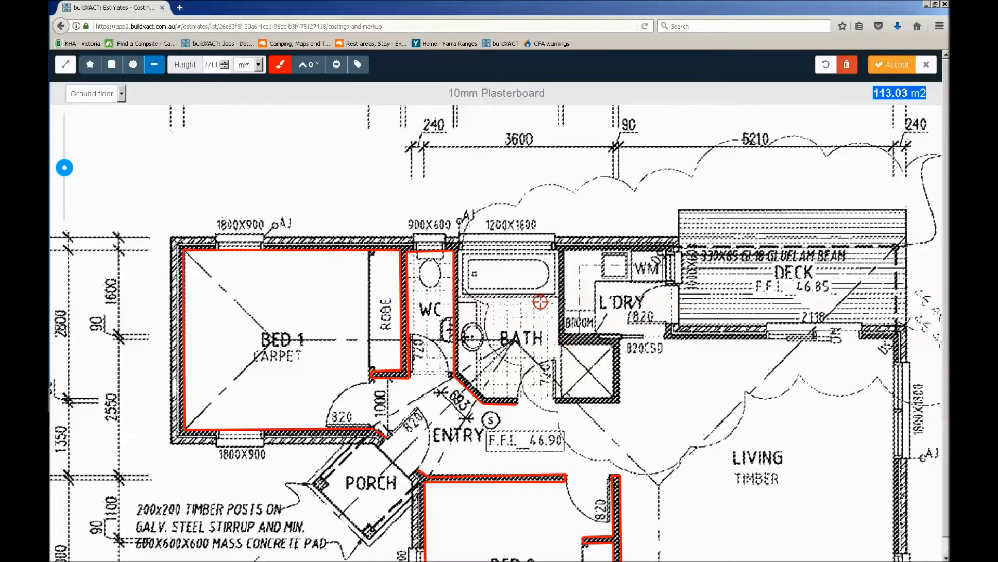
click(556, 402)
click(620, 402)
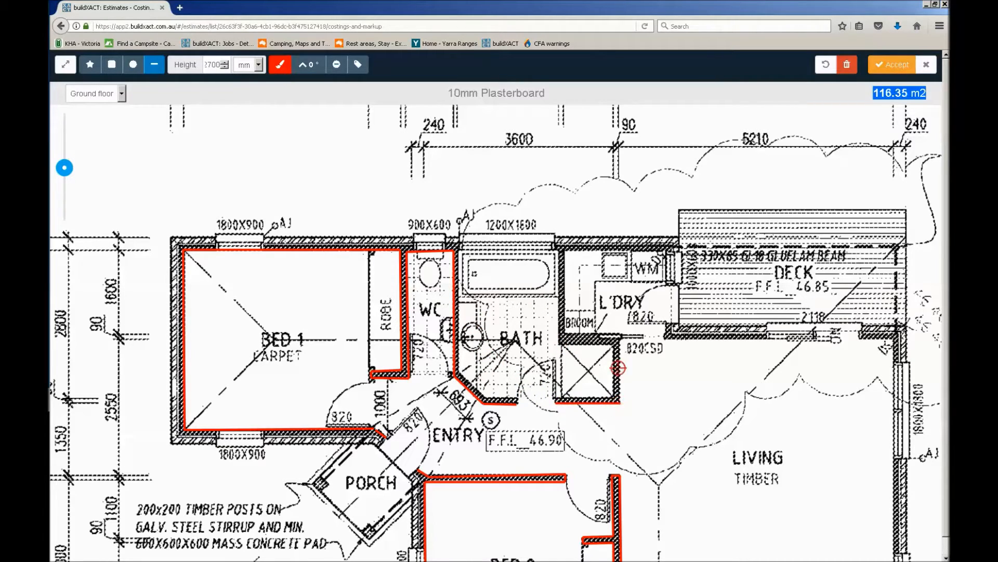
click(620, 338)
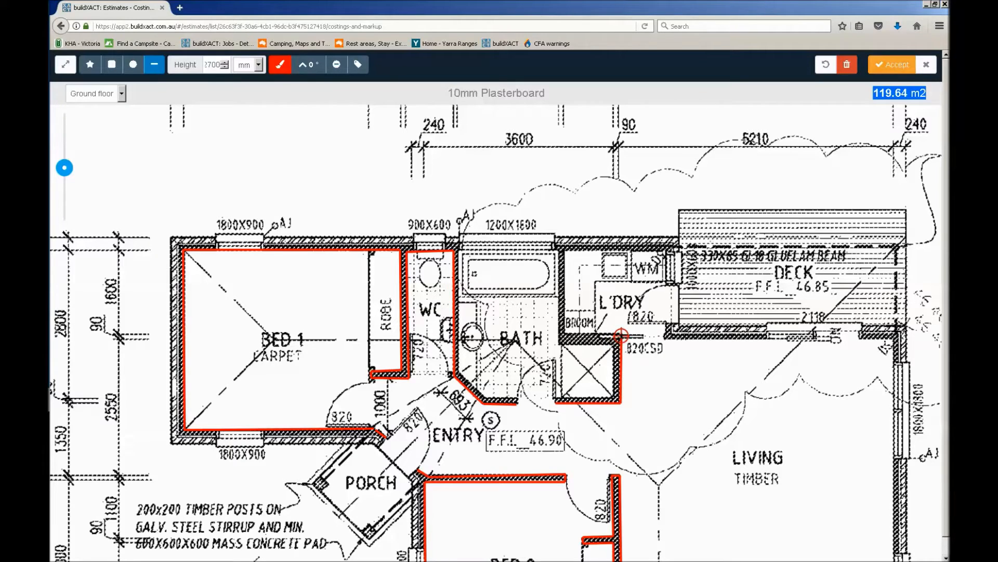
click(567, 336)
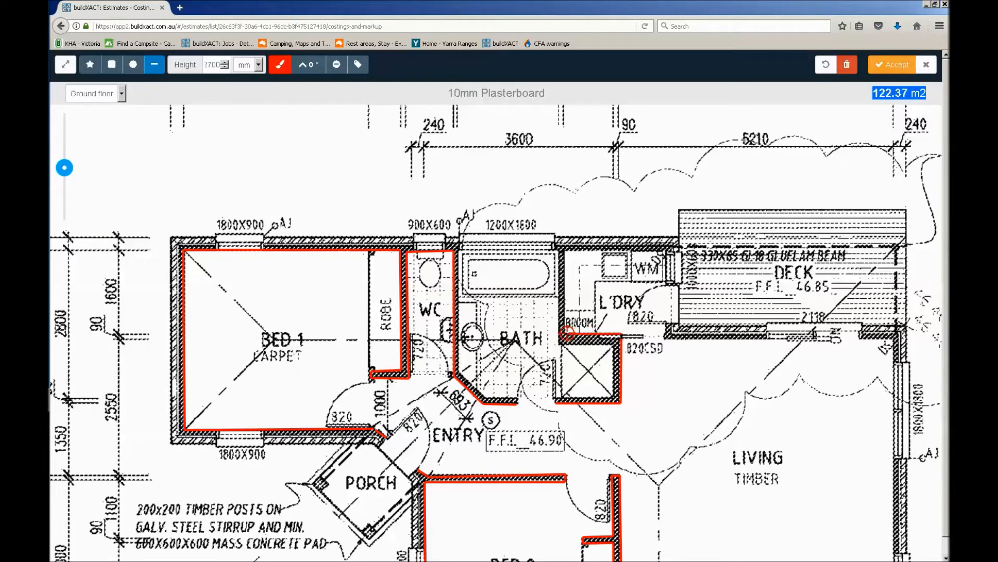
click(566, 246)
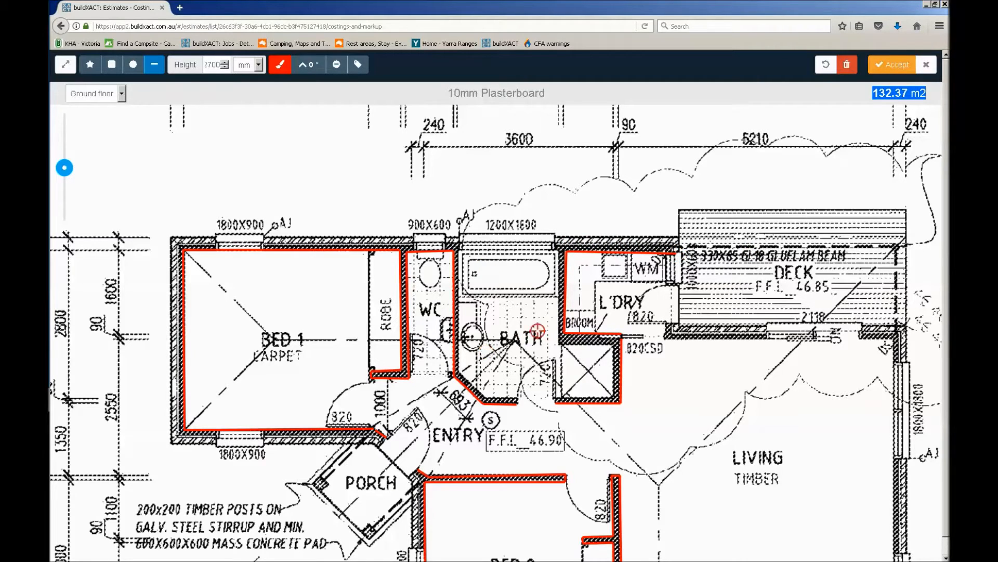
Trace both faces of the Bed 1 doorway in light green at a height of 600 mm and show the measurement labels
drag(479, 413, 560, 329)
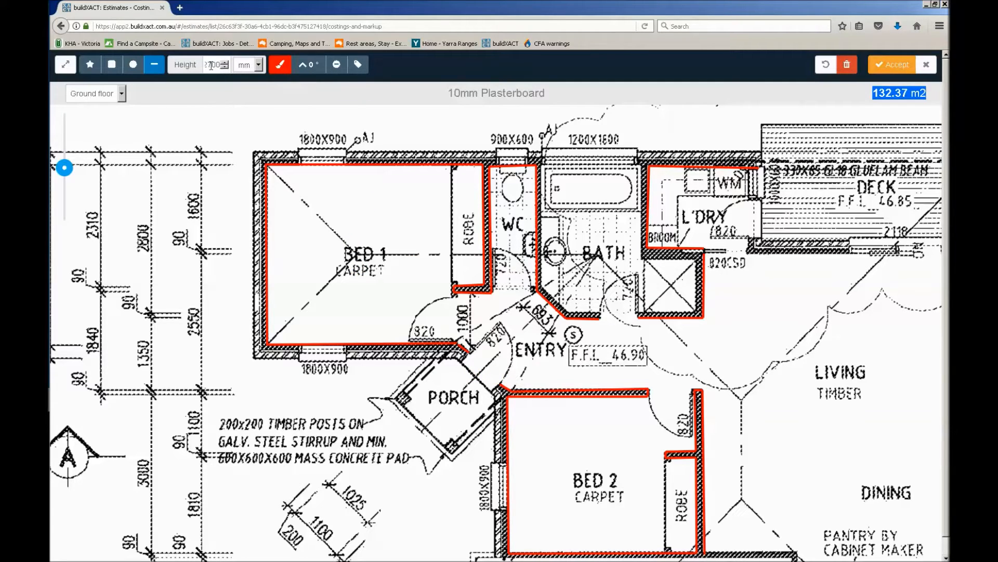
click(280, 65)
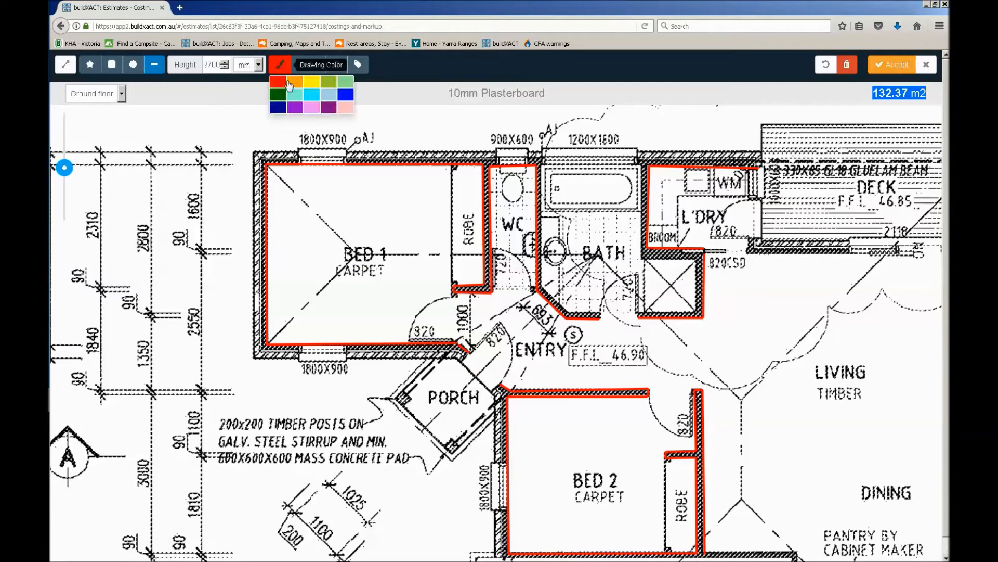
click(344, 82)
double_click(212, 65)
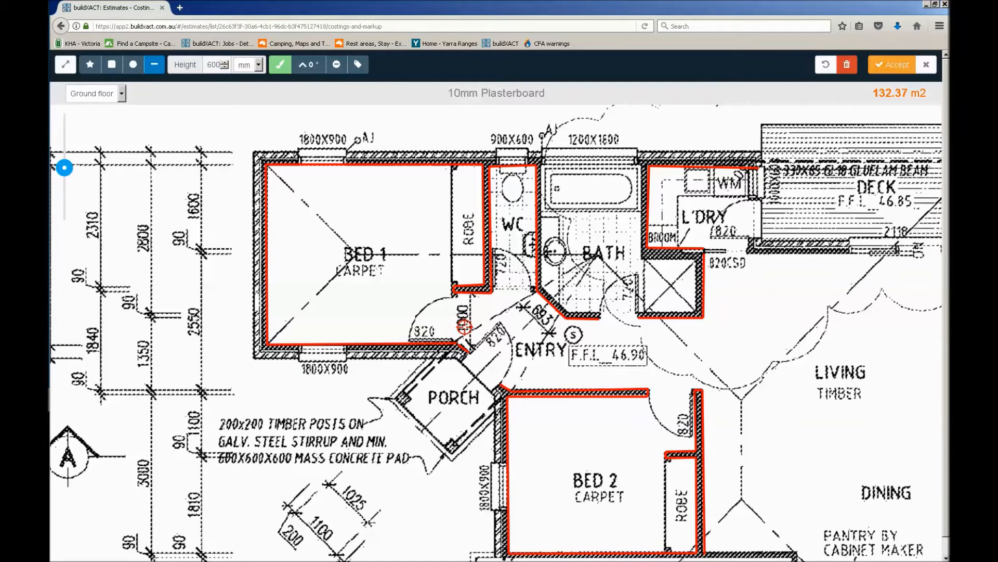
click(451, 342)
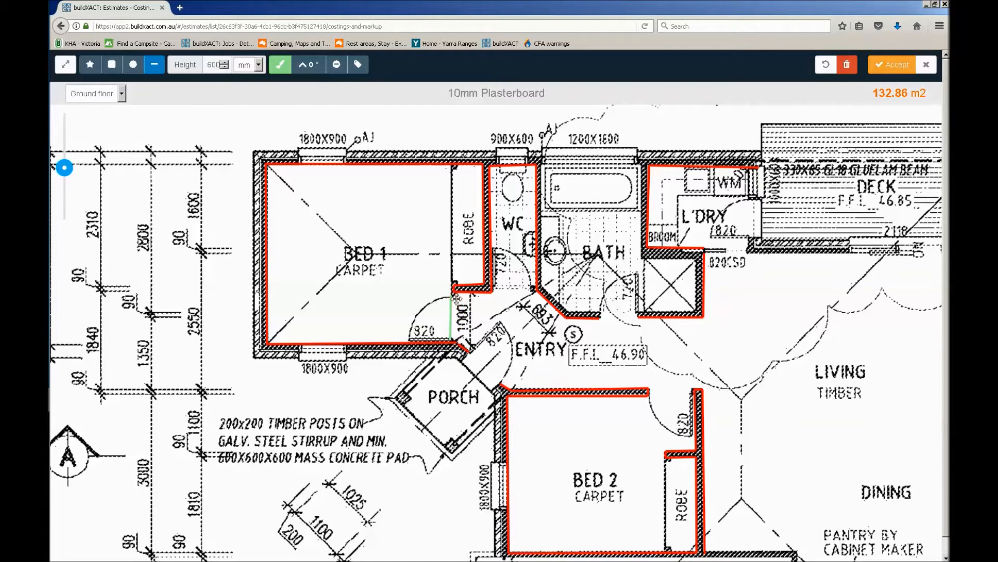
click(456, 296)
double_click(456, 294)
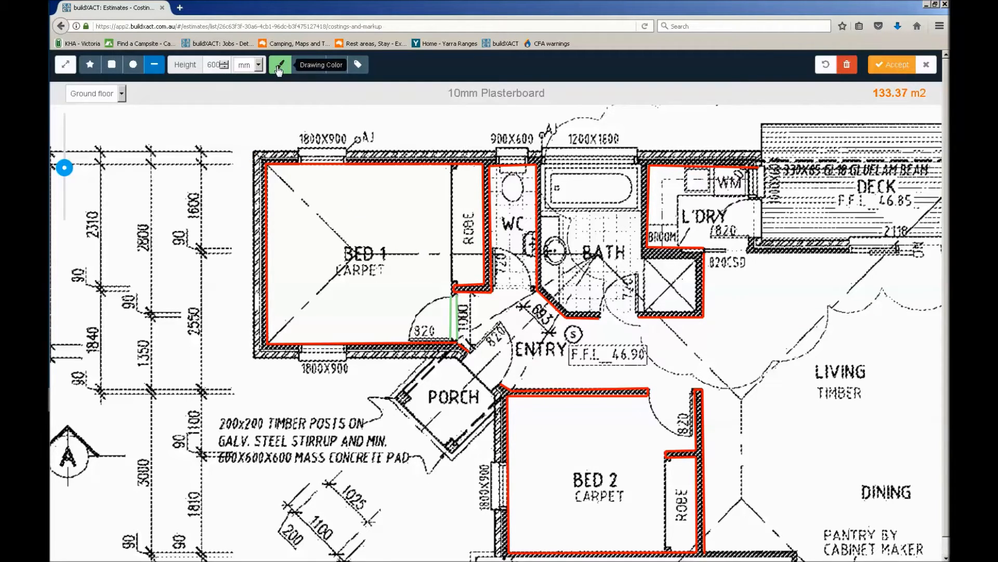
click(366, 66)
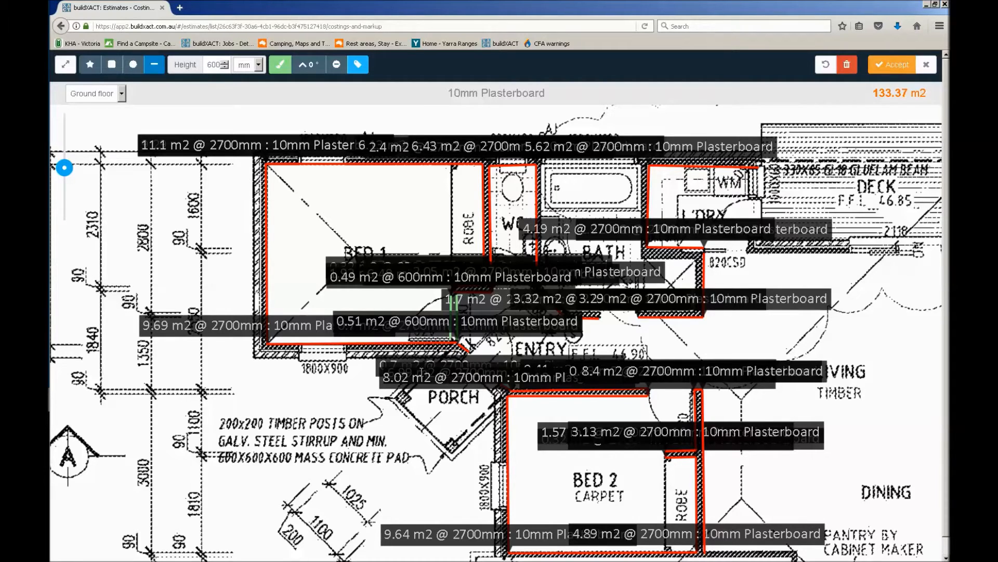
Open the edit settings of a Bed 1 doorway strip to review its height, close them and hide the measurement labels
click(412, 323)
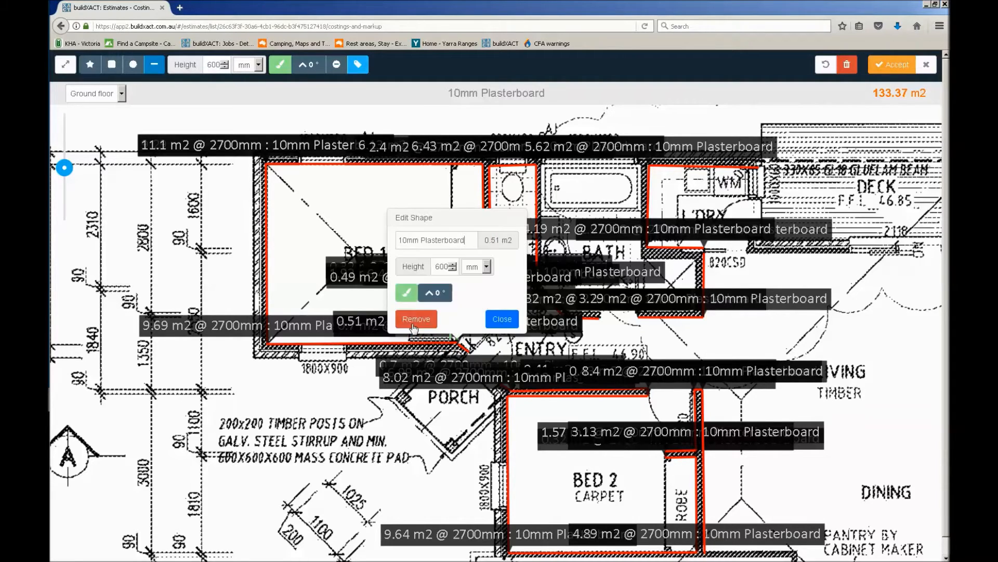
double_click(437, 267)
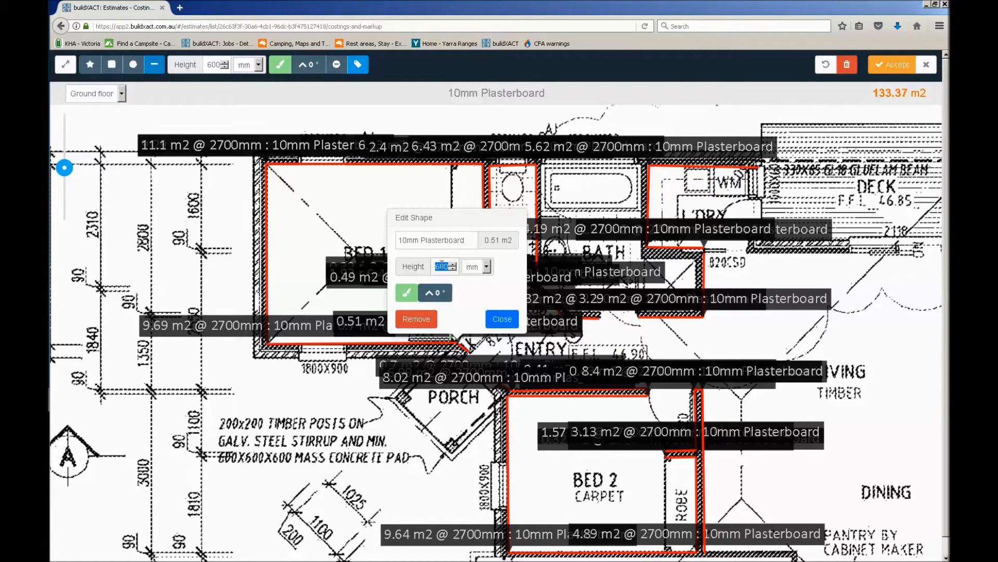
click(502, 319)
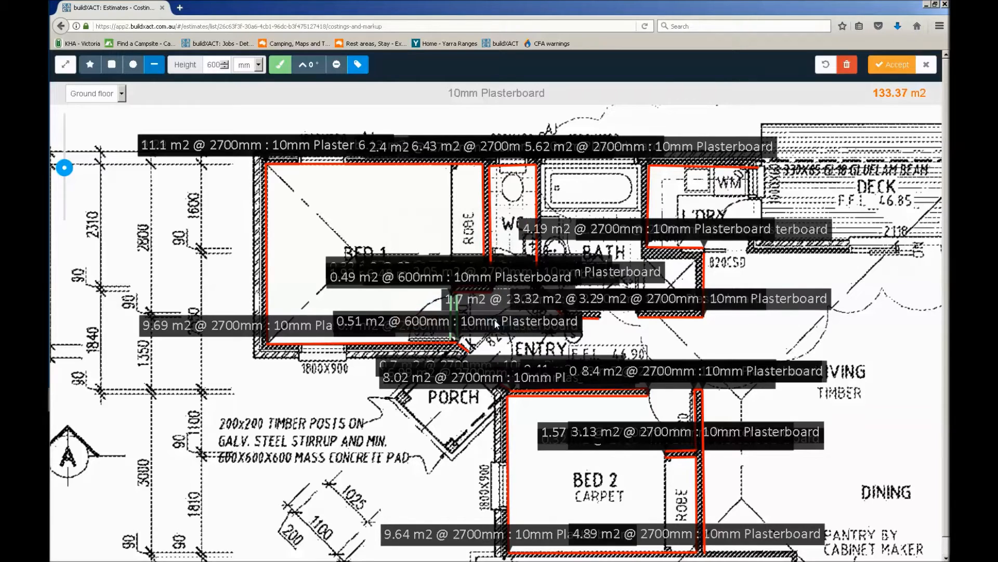
click(337, 64)
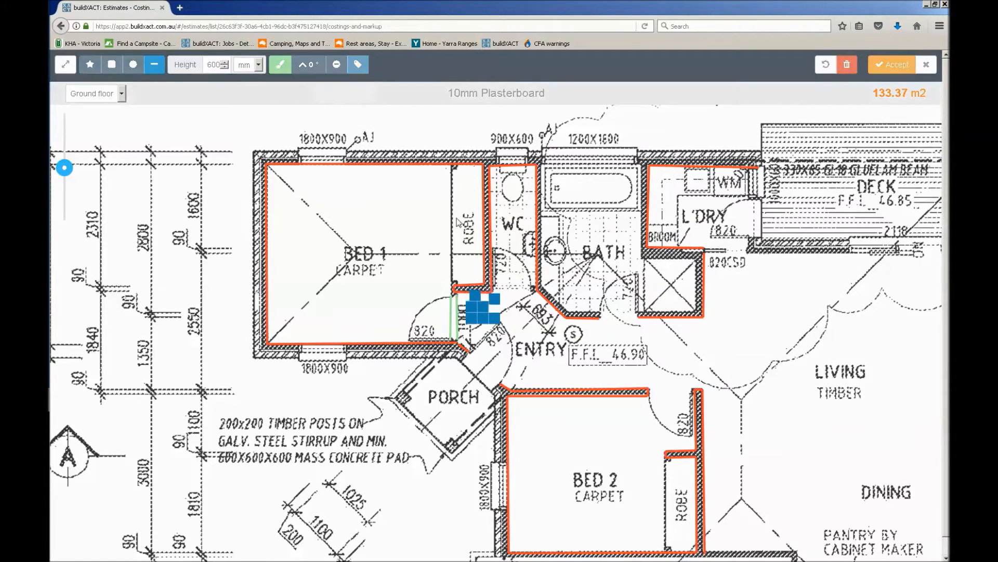
Trace both faces of the Bed 1 robe opening and of the WC doorway with light green 600 mm high lines
click(452, 164)
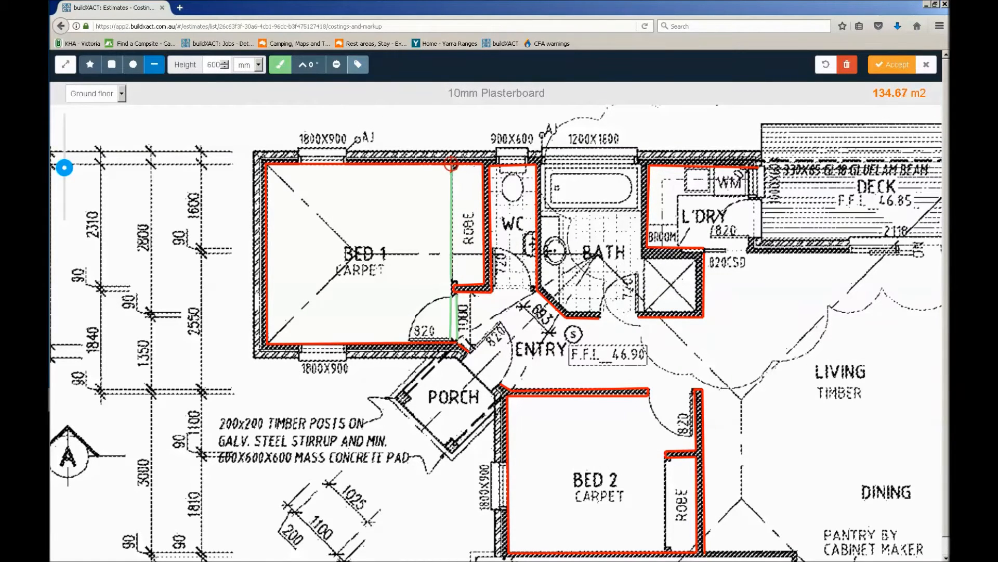
click(455, 285)
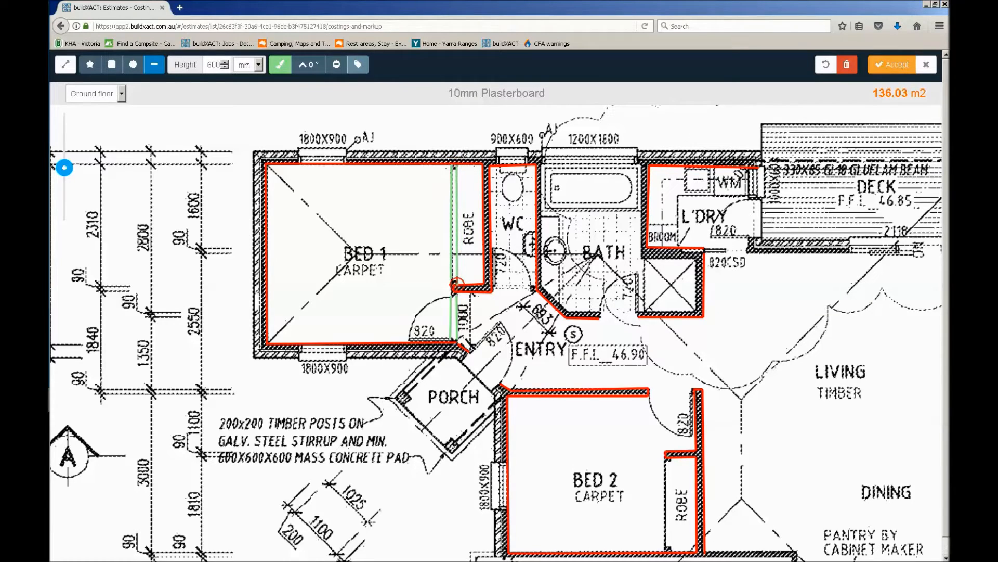
click(493, 286)
click(536, 286)
click(494, 293)
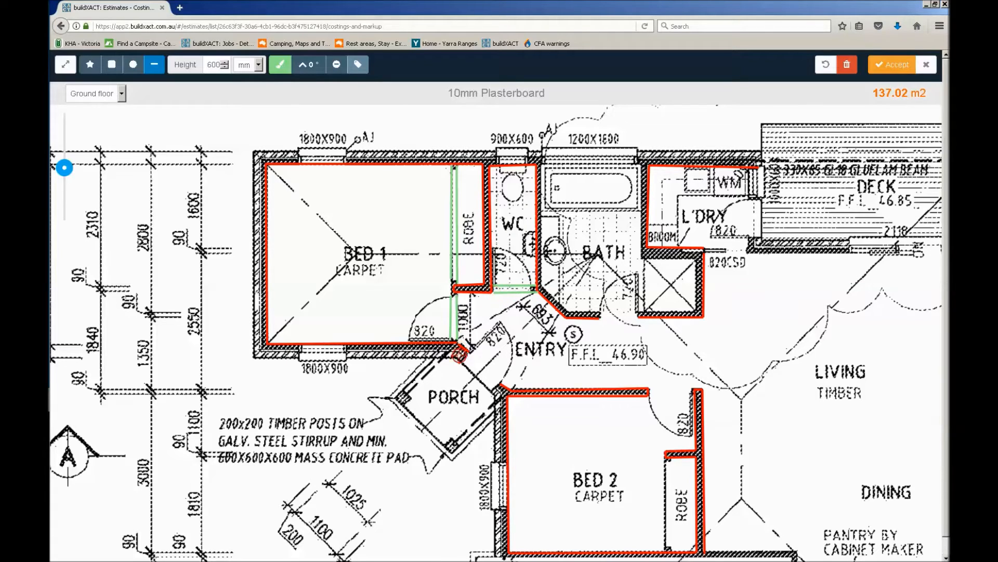
Trace the front entry opening, the bathroom doorway and both faces of the Bed 2 doorway with light green 600 mm high lines
click(467, 352)
click(501, 387)
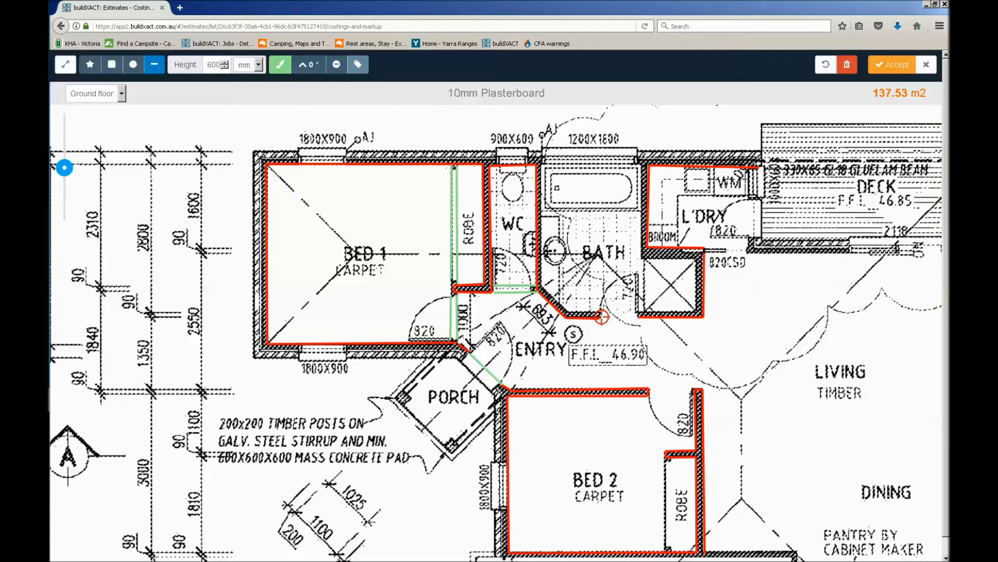
click(638, 315)
click(694, 390)
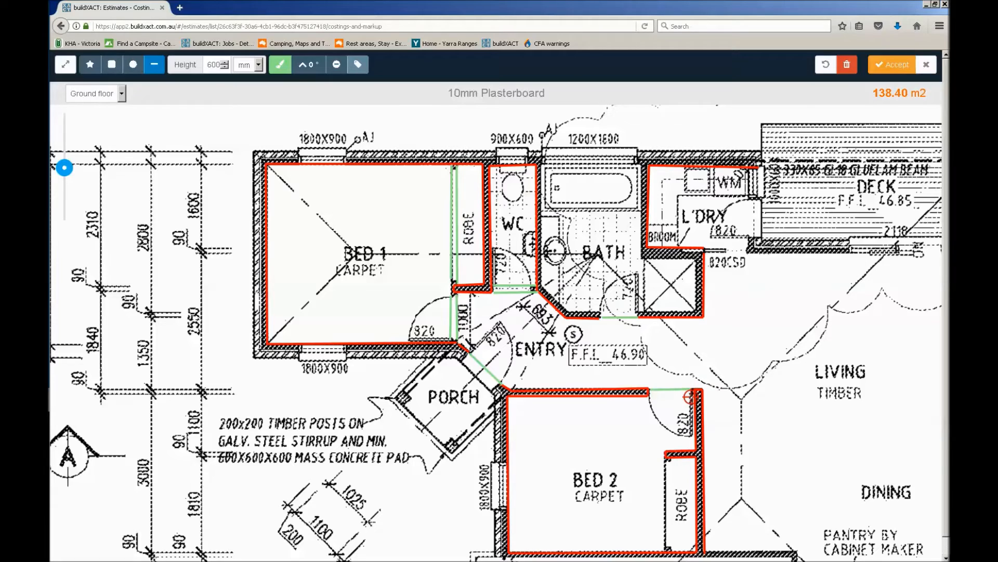
click(649, 396)
Draw a yellow deduction line 1800 mm high across Bed 1's 1800X900 window in the wall opposite the porch side
drag(369, 231, 342, 278)
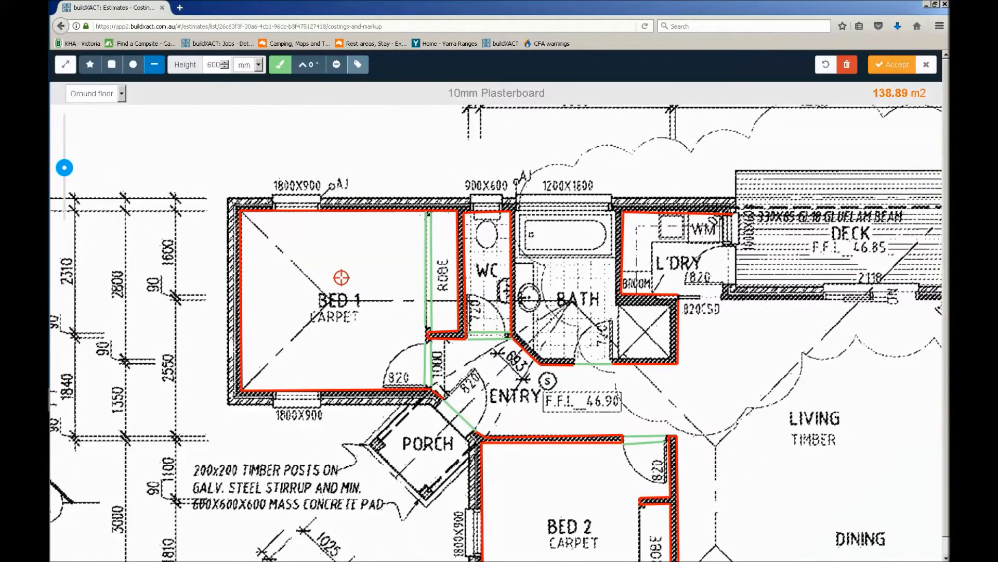
click(337, 68)
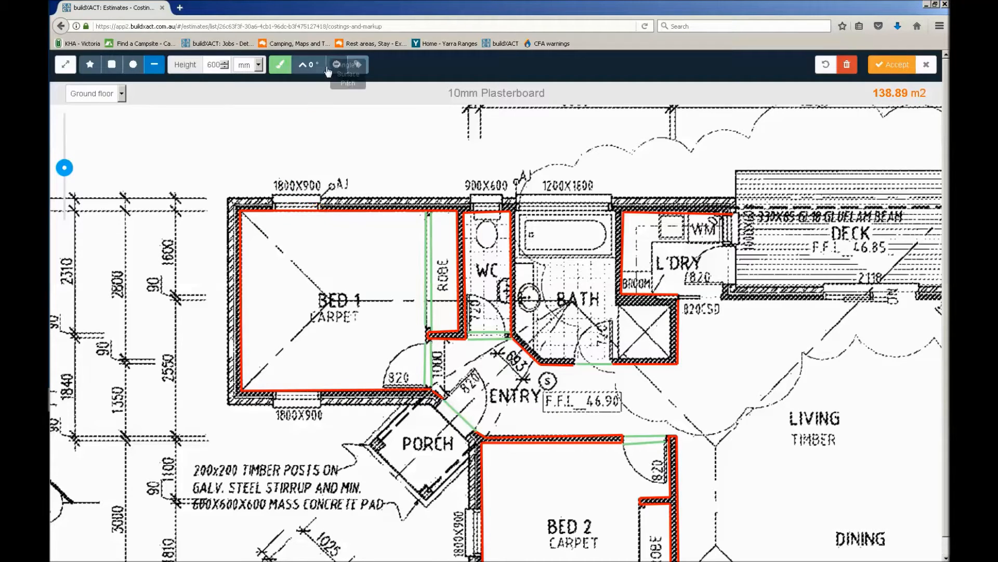
double_click(215, 66)
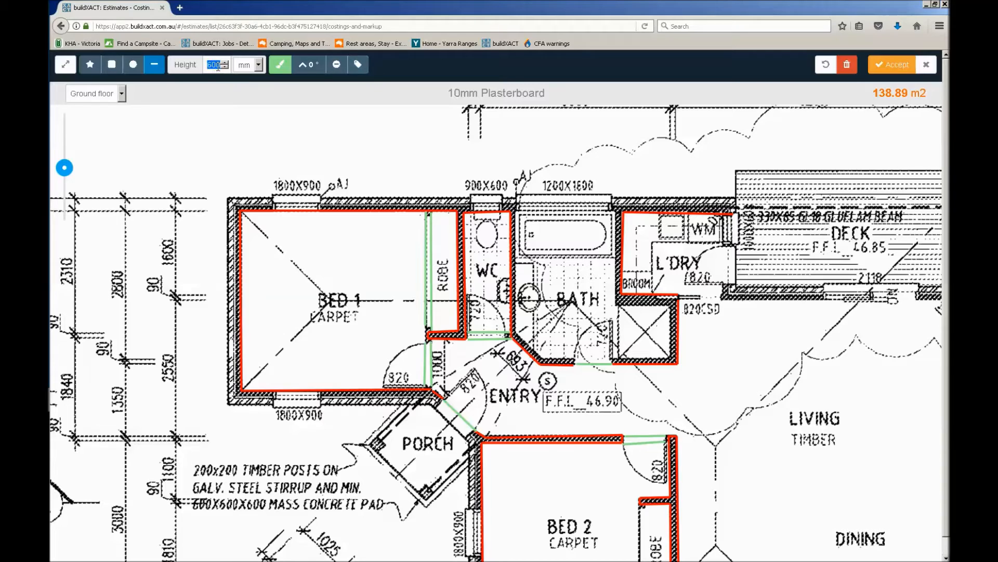
click(337, 69)
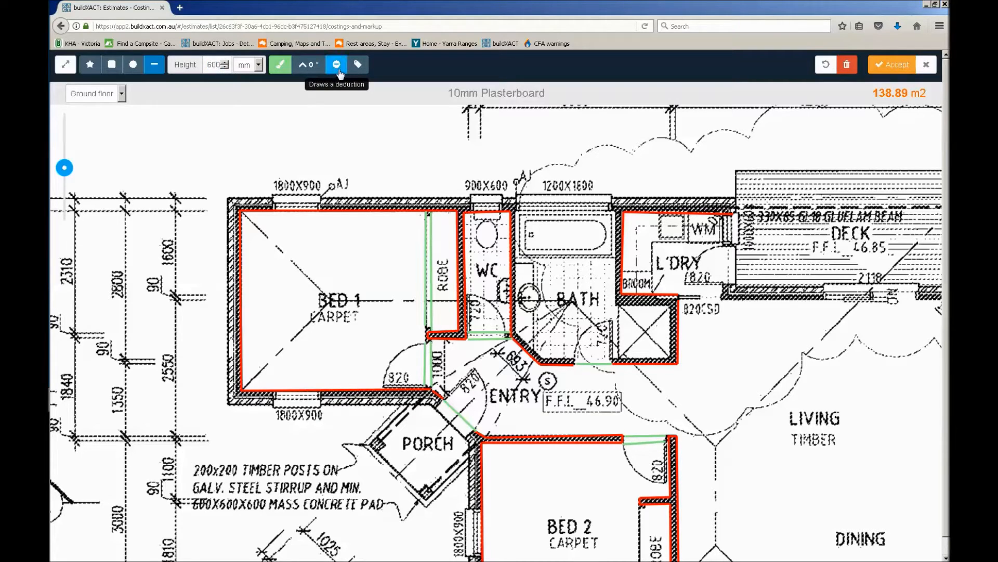
click(288, 74)
click(314, 87)
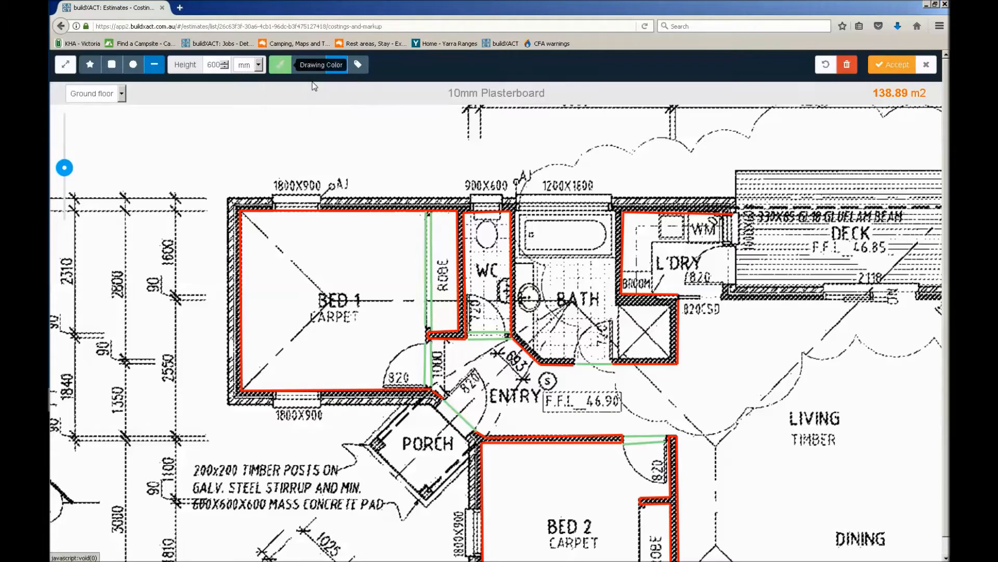
click(217, 65)
text(18)
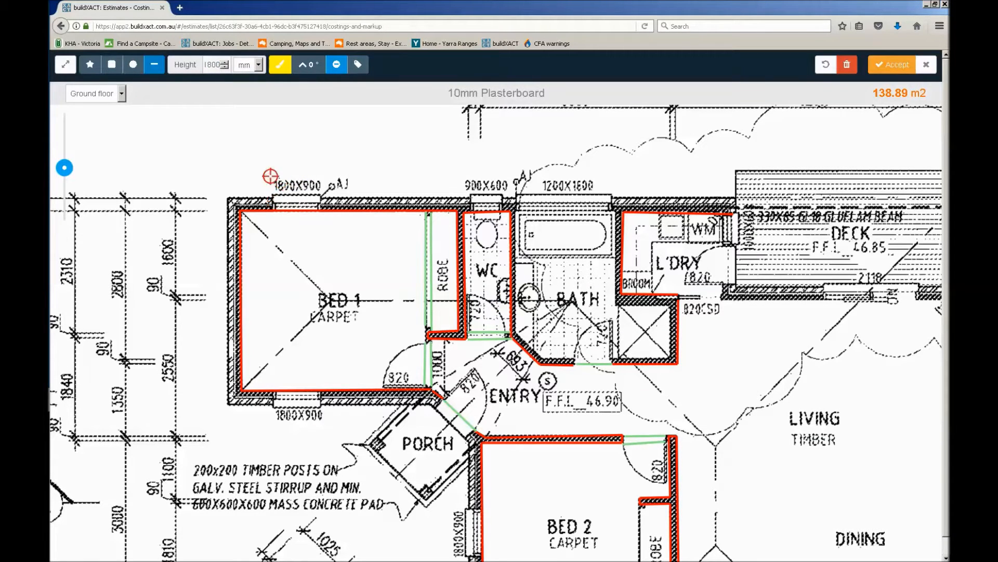
scroll(286, 214, up, 1)
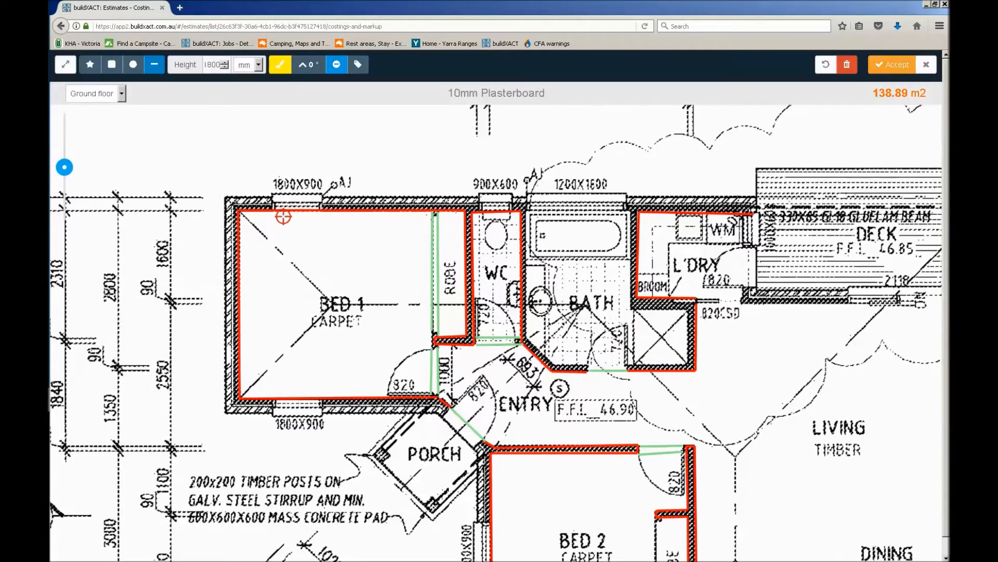
drag(65, 167, 65, 154)
drag(110, 192, 453, 299)
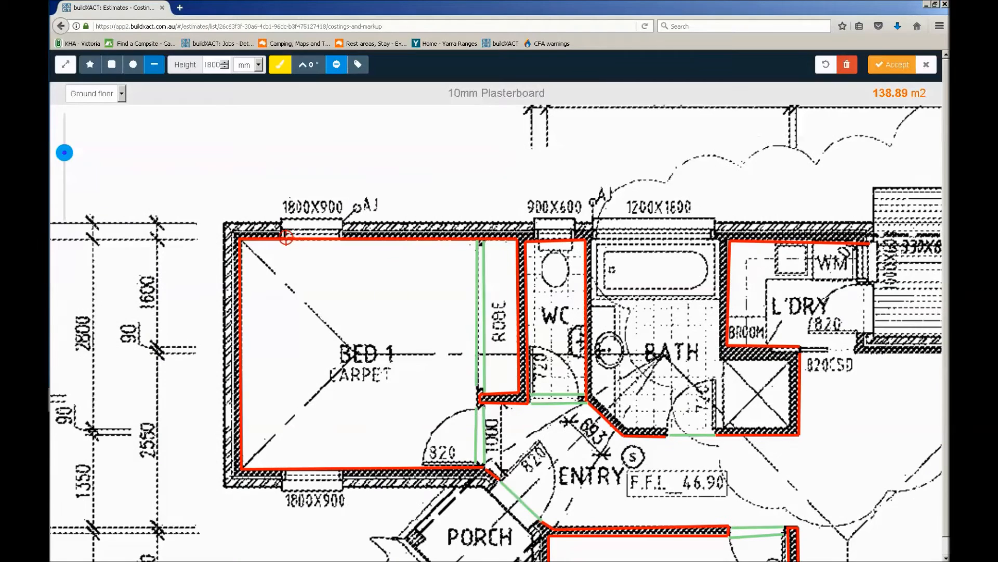
click(291, 237)
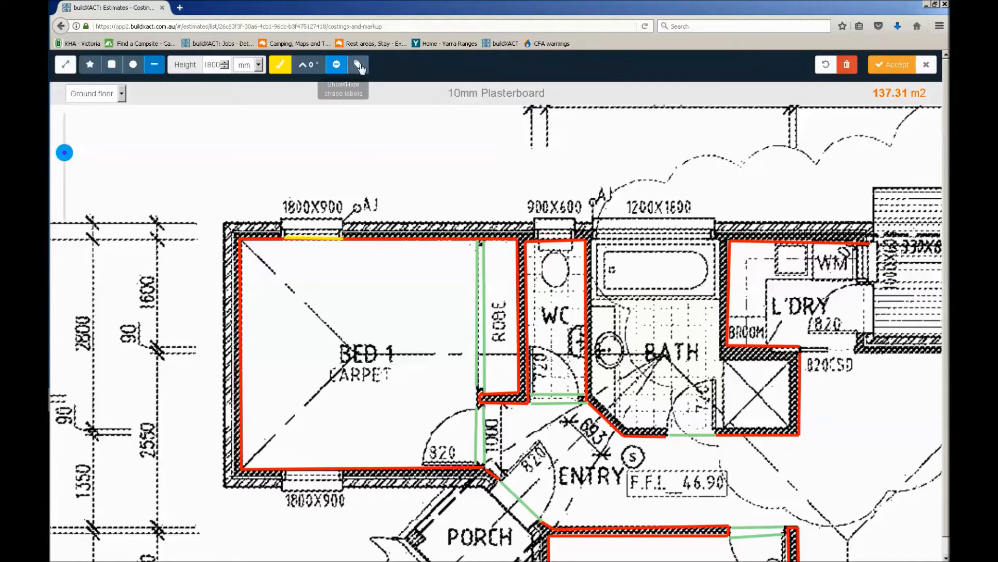
Check the window deduction with the measurement labels shown, hide them again and accept the 10mm Plasterboard takeoff
click(359, 65)
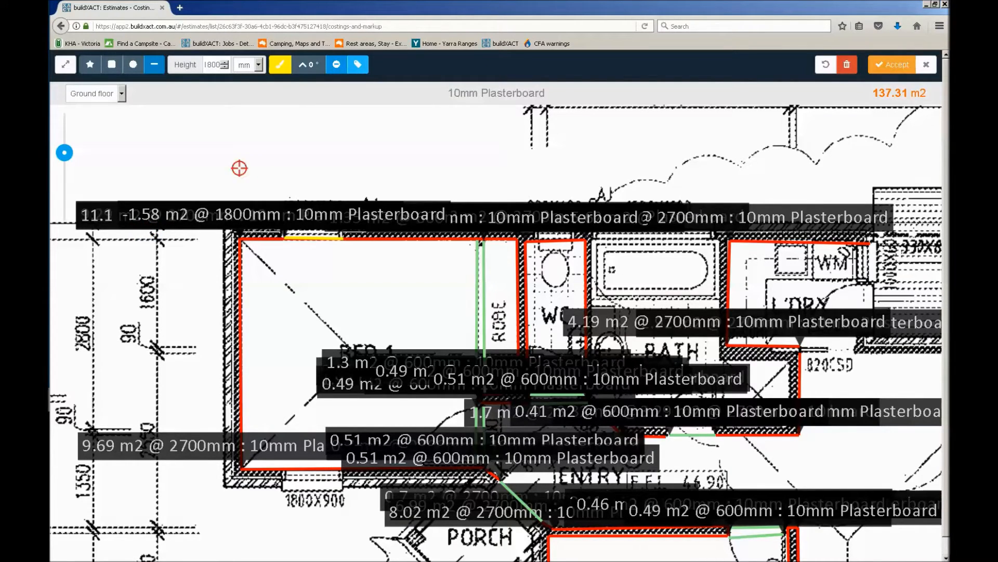
click(363, 64)
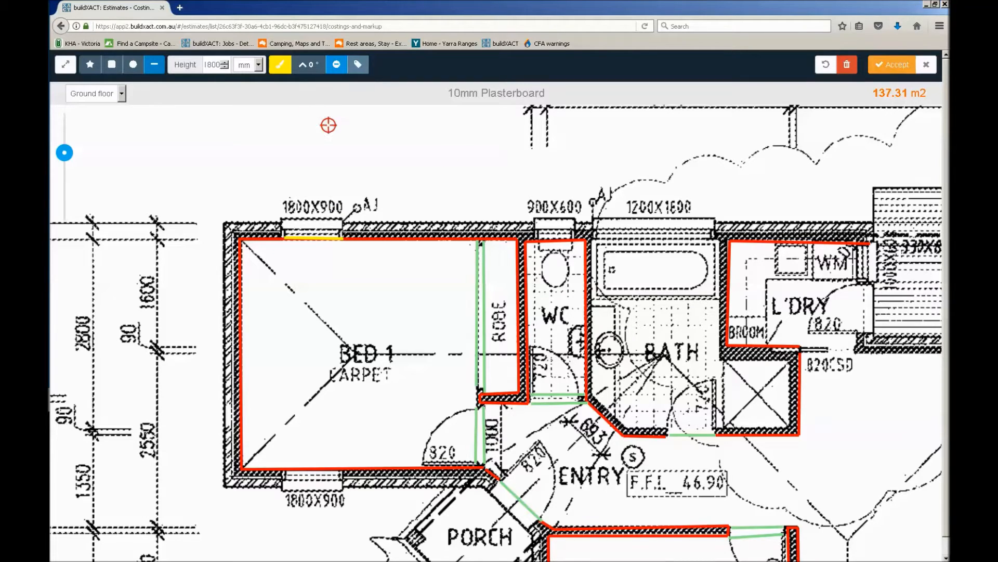
click(890, 70)
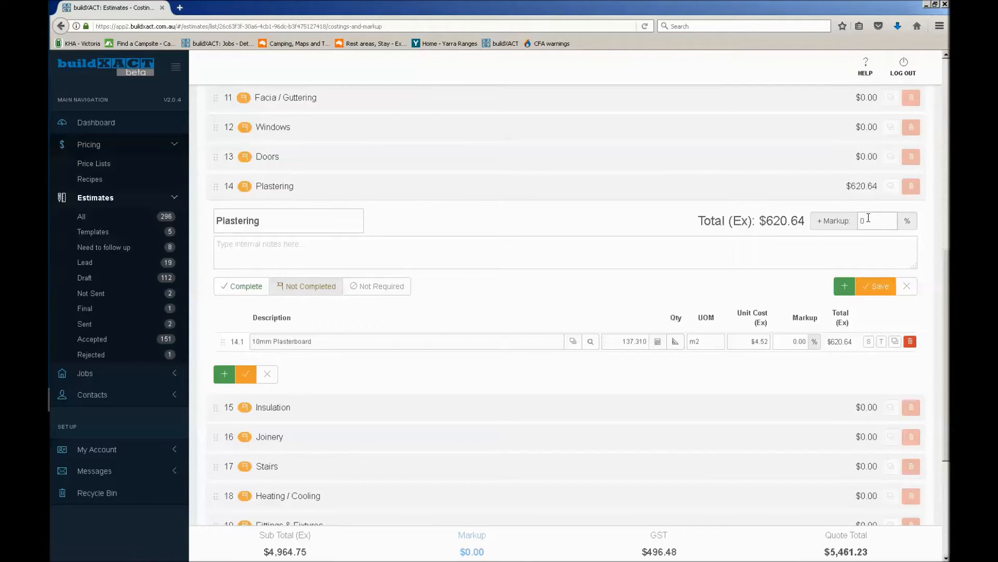
Apply 5% wastage to the measured quantity of the 10mm Plasterboard item
click(659, 341)
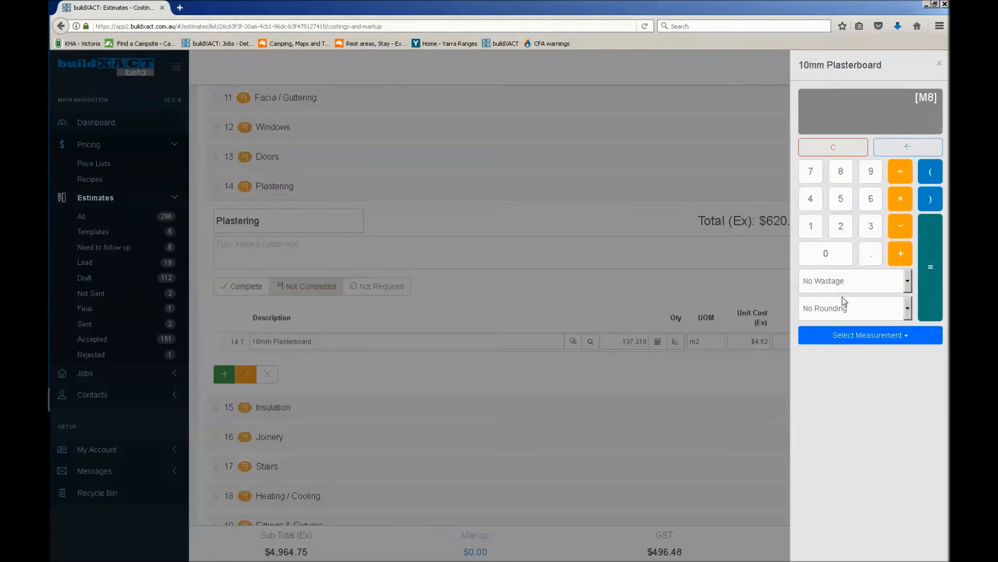
click(854, 285)
click(847, 315)
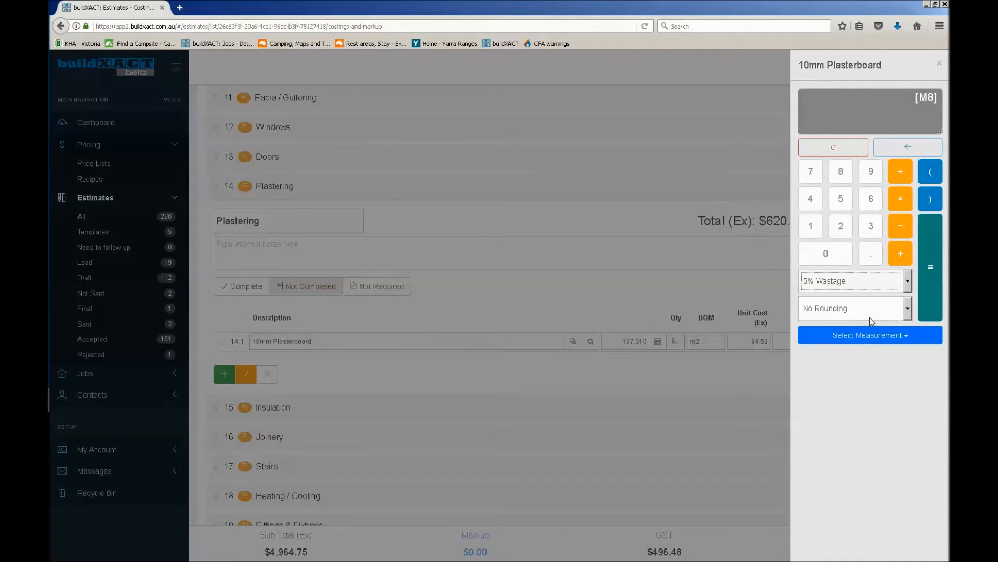
click(927, 286)
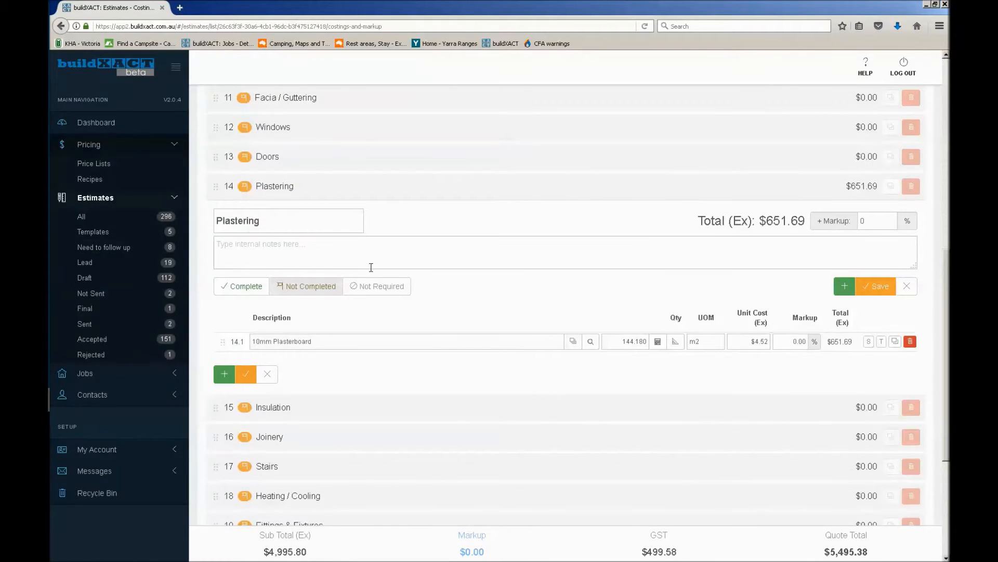
Add a new item to the Plastering category and search for "ceiling plaster" in its description
click(845, 287)
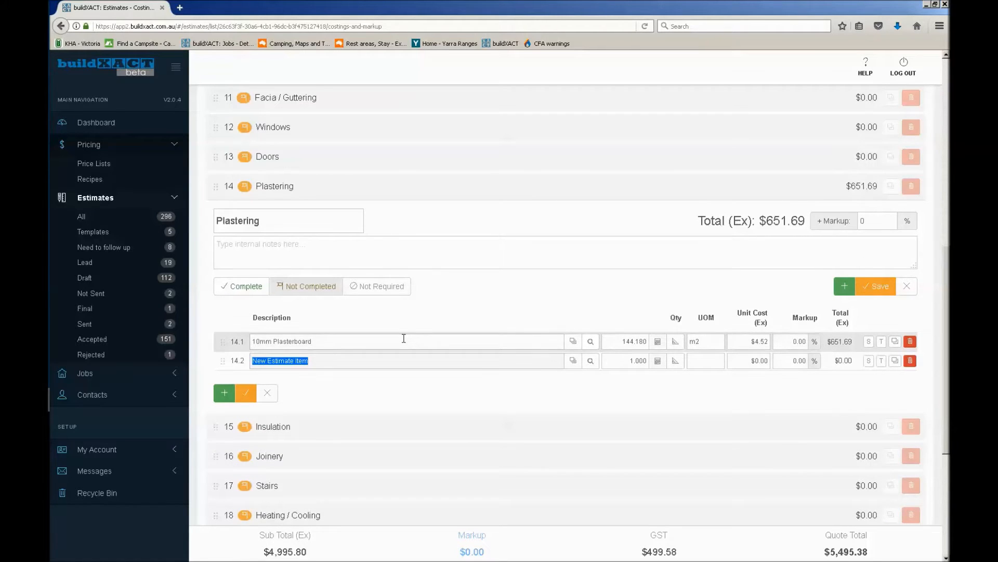
text(ceiling pl)
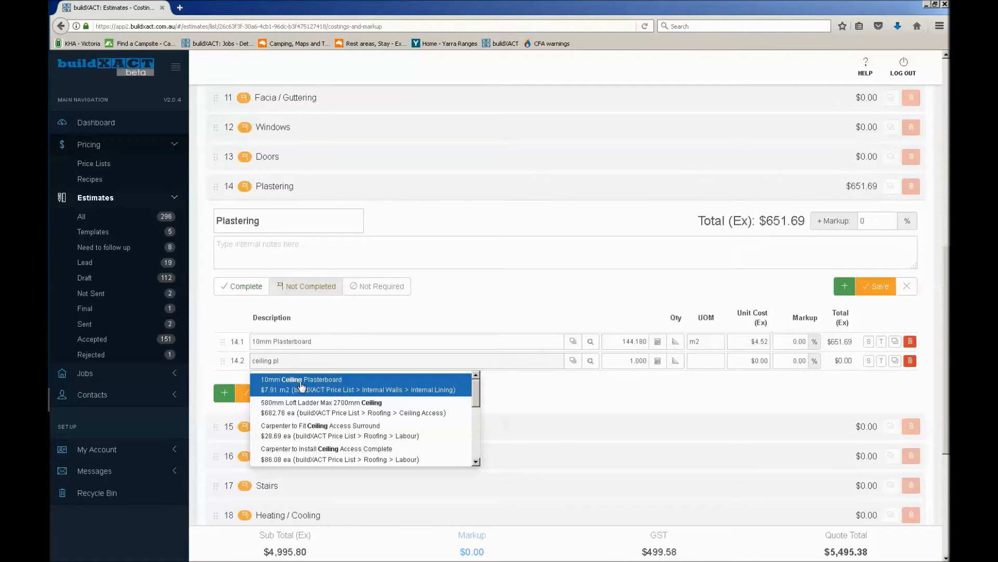
text(aster)
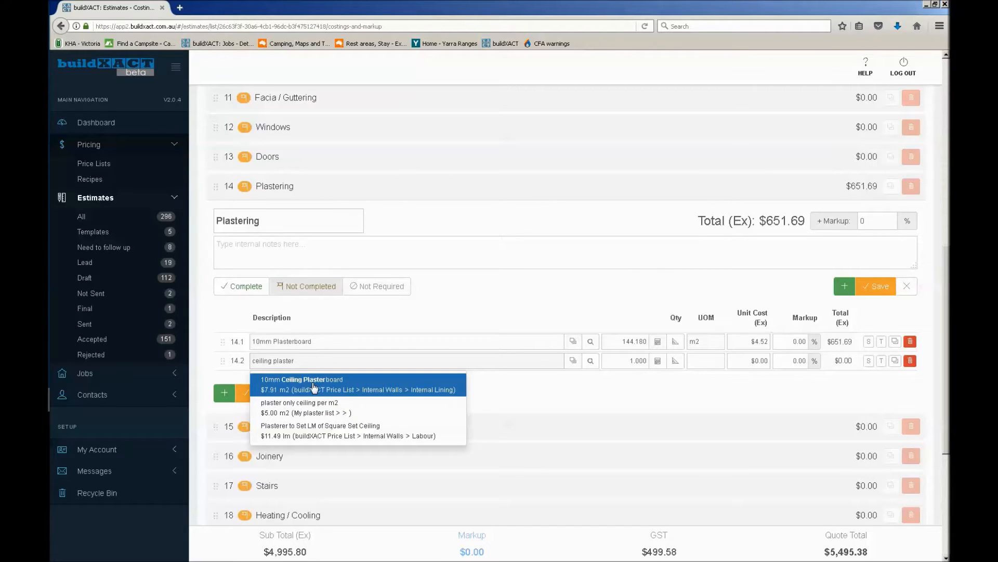
Browse the buildXACT Price List for "plaster" items under Internal Walls and External Walls, then close the price list browser
click(590, 362)
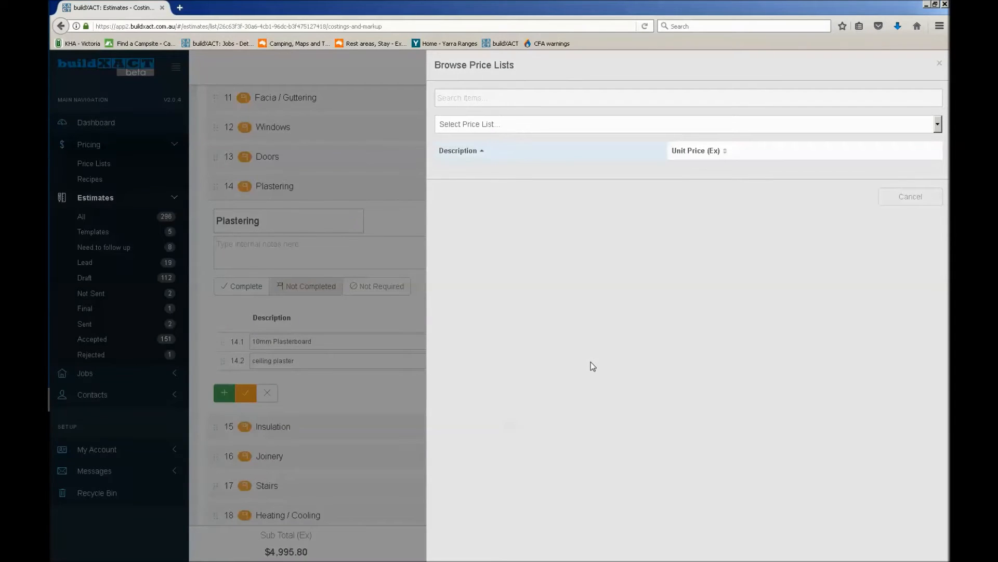
text(p)
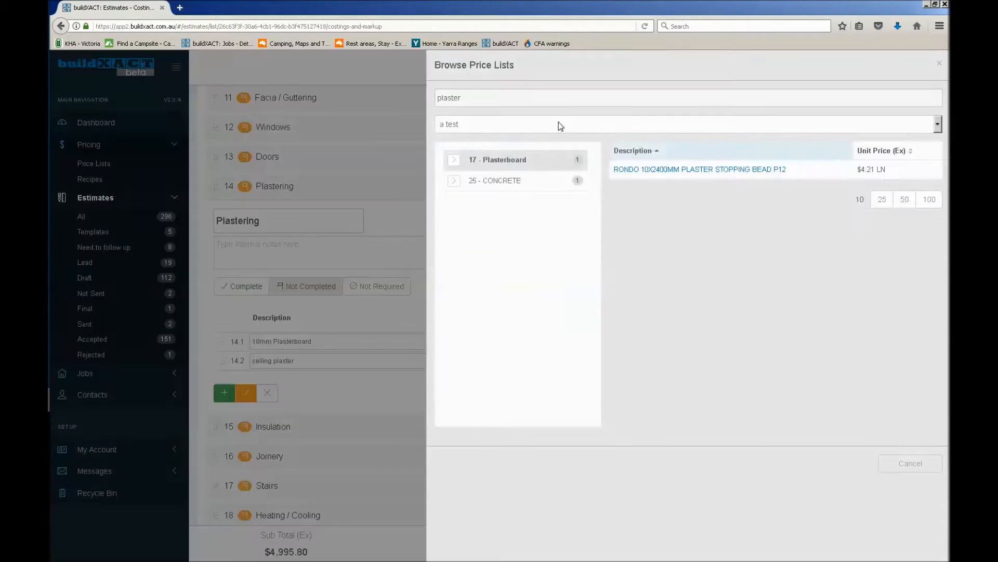
click(559, 125)
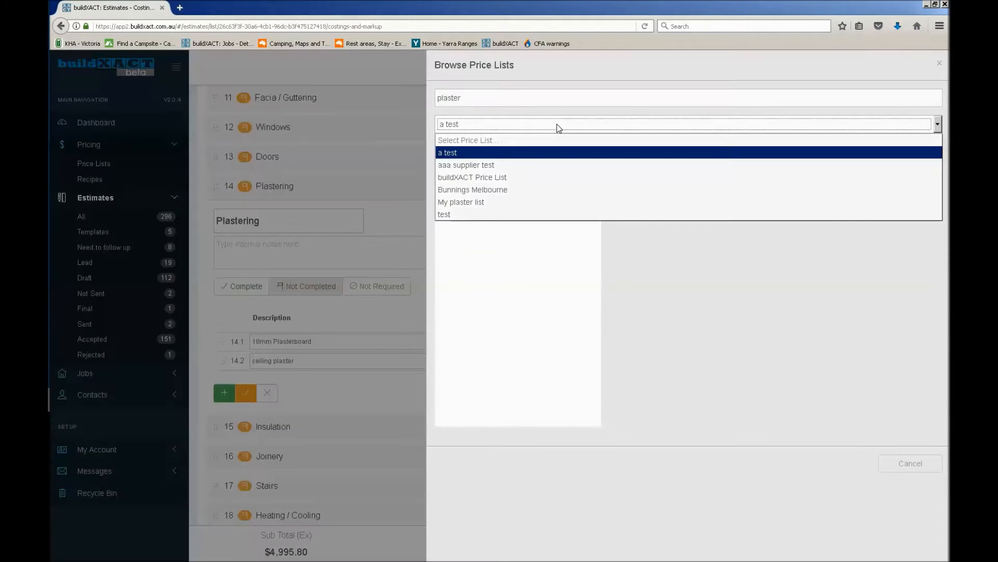
click(483, 179)
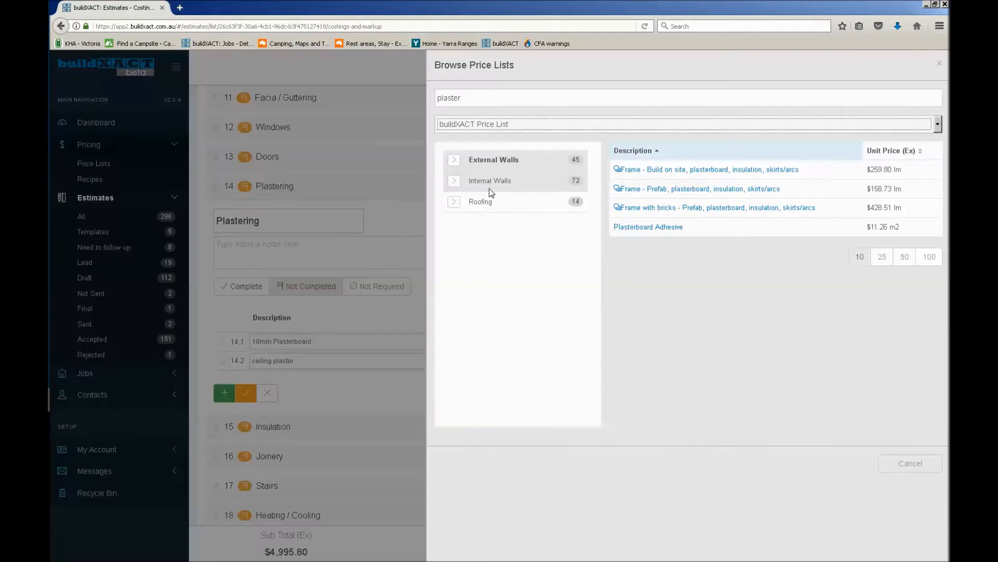
click(484, 182)
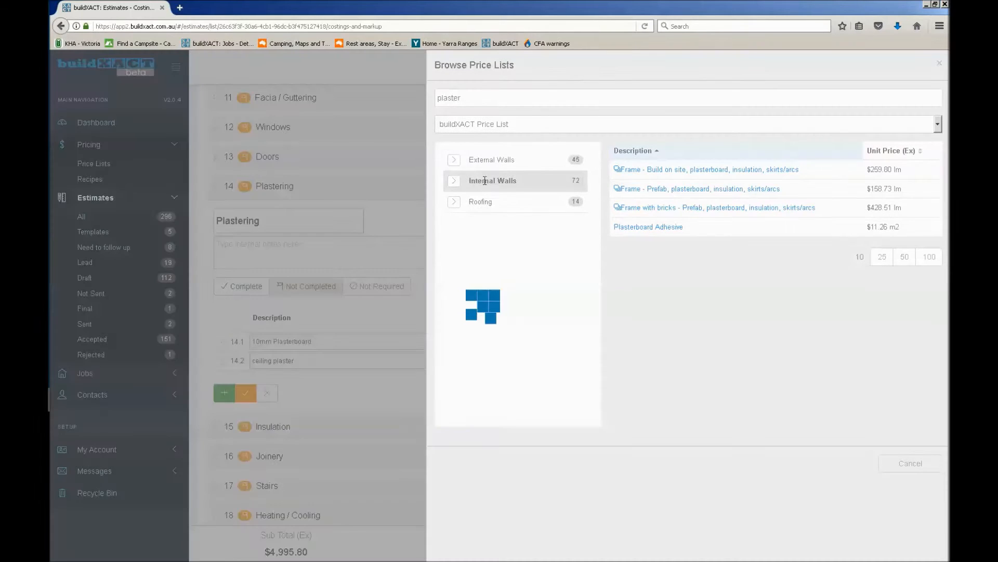
click(484, 163)
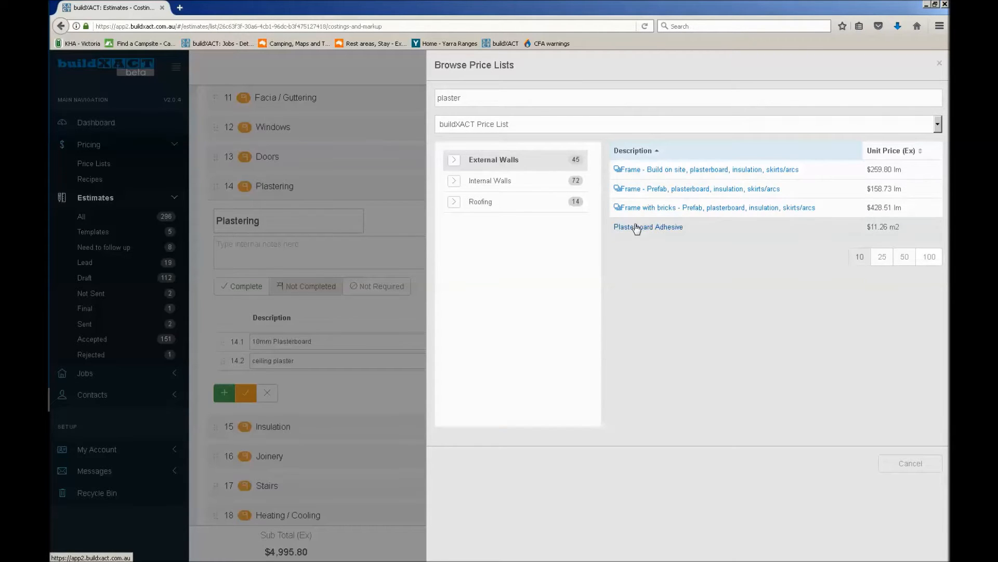
click(939, 64)
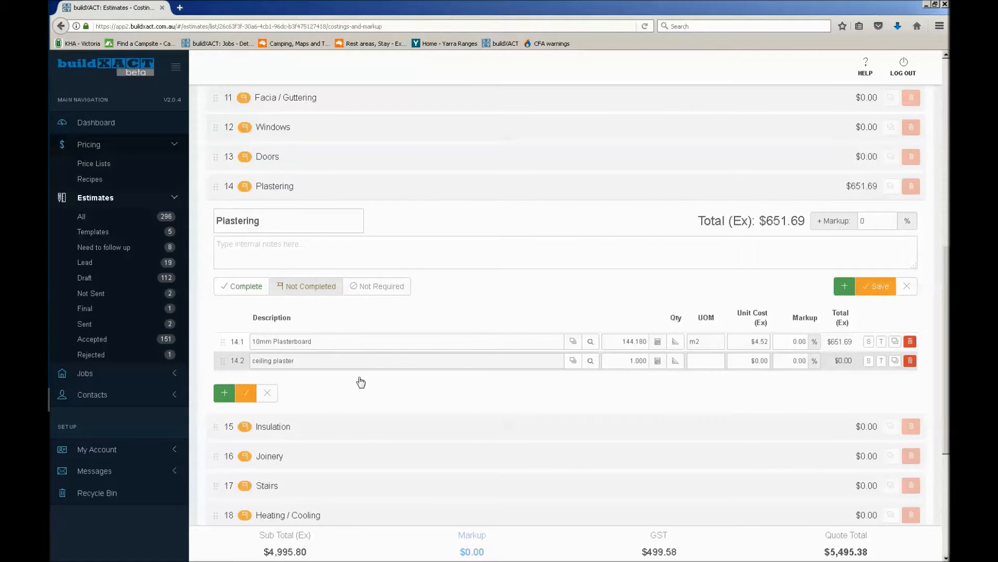
Fill the new plastering item with 10mm Ceiling Plasterboard from the price list and start its takeoff with a red drawing colour
click(311, 383)
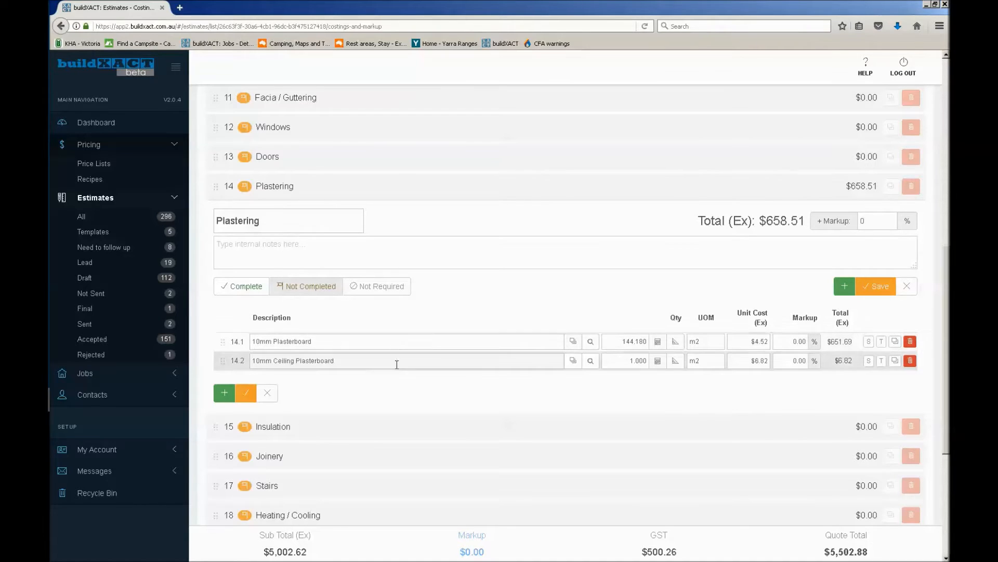
click(676, 362)
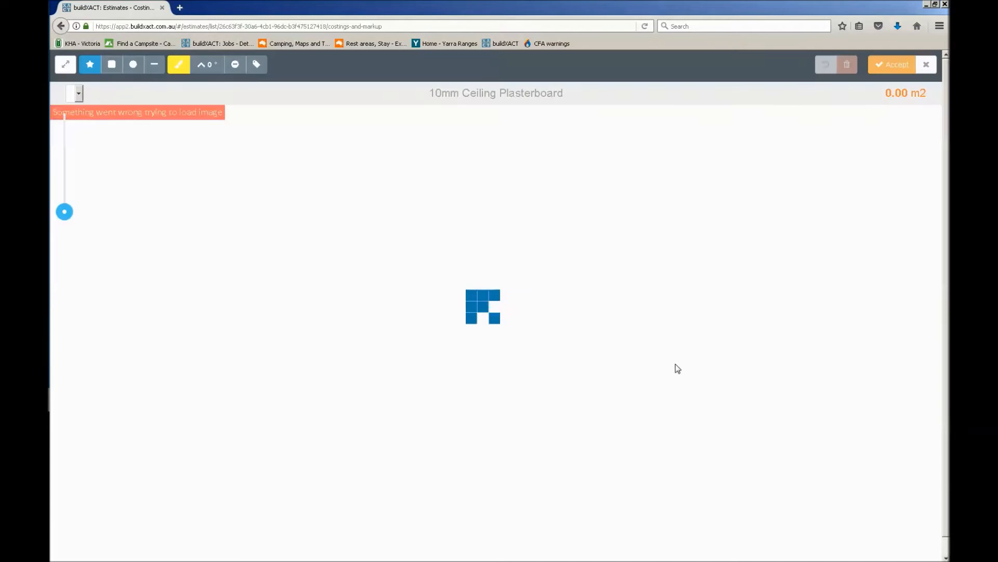
click(179, 64)
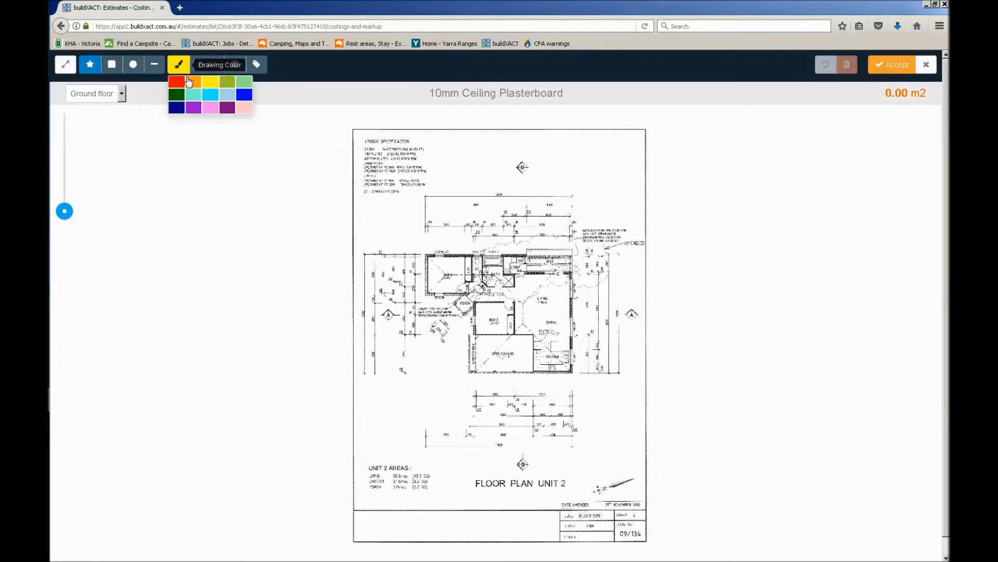
click(179, 83)
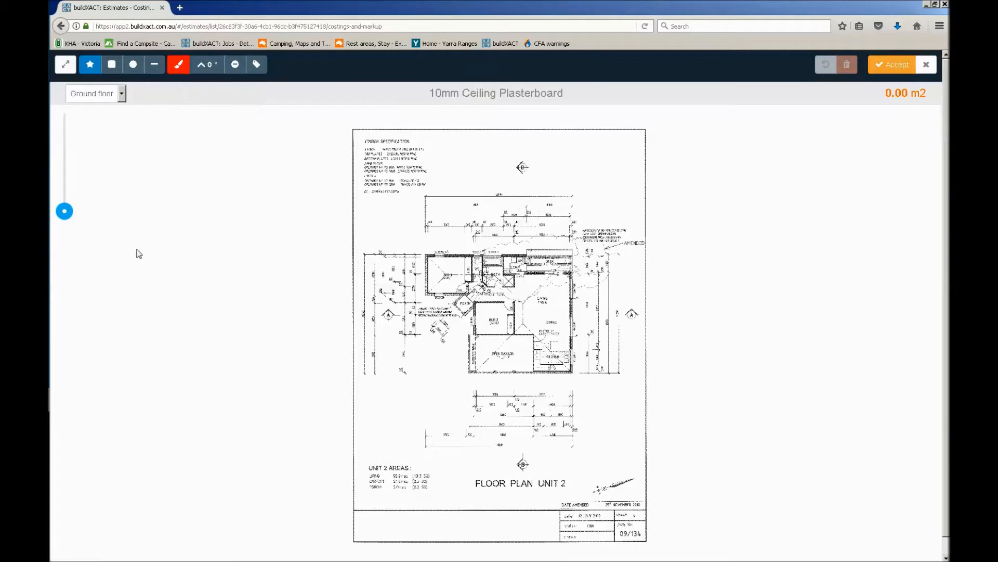
Start tracing the ceiling area on the Ground floor plan from Bed 1's outer corner, past the laundry and around the deck to the living room corner
drag(65, 211, 64, 187)
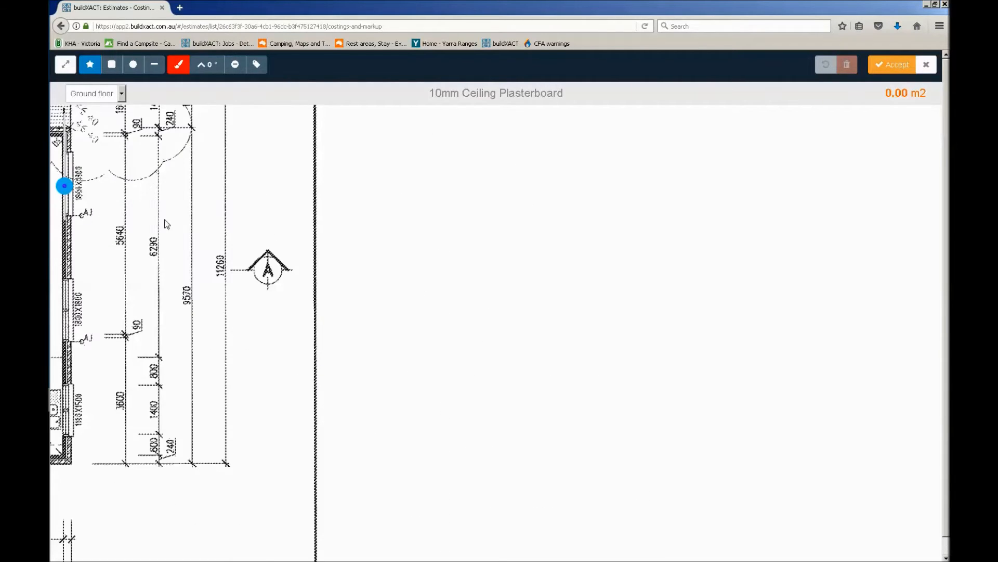
drag(639, 354, 775, 377)
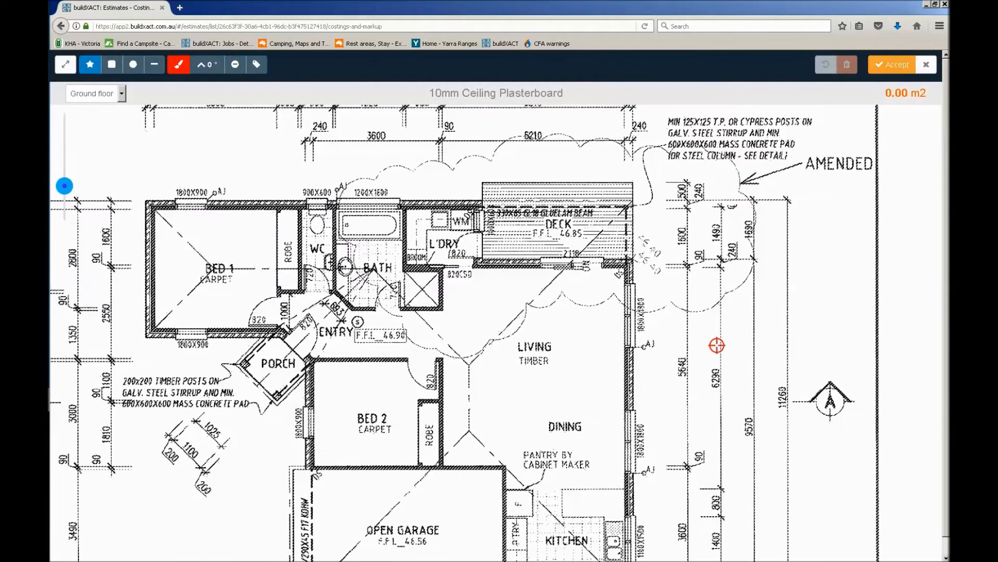
click(90, 65)
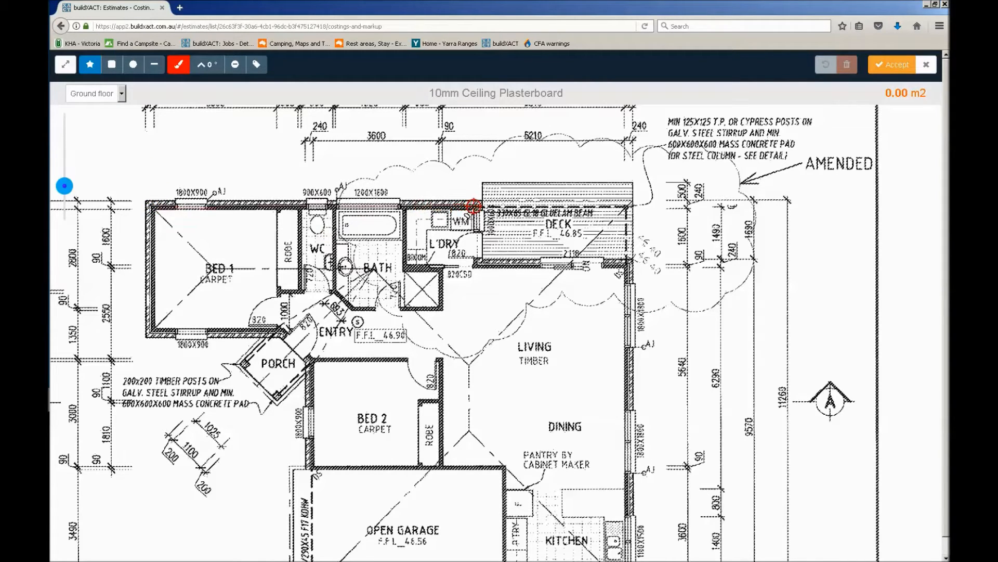
click(482, 207)
click(482, 257)
click(479, 266)
click(623, 266)
Continue the ceiling outline down the dining side, around the kitchen and along the garage wall to Bed 2's outer corner
drag(584, 428, 573, 220)
click(614, 376)
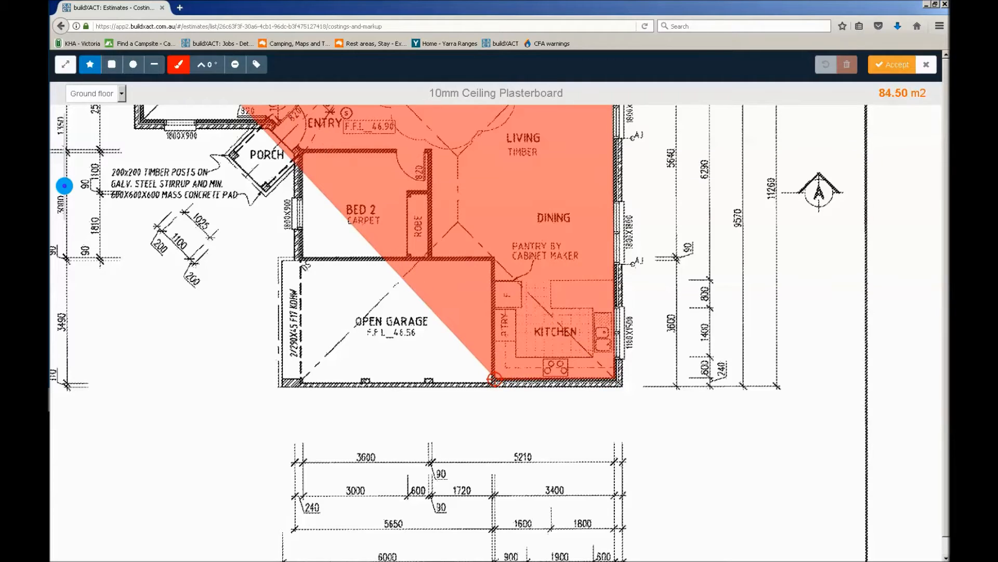
click(493, 379)
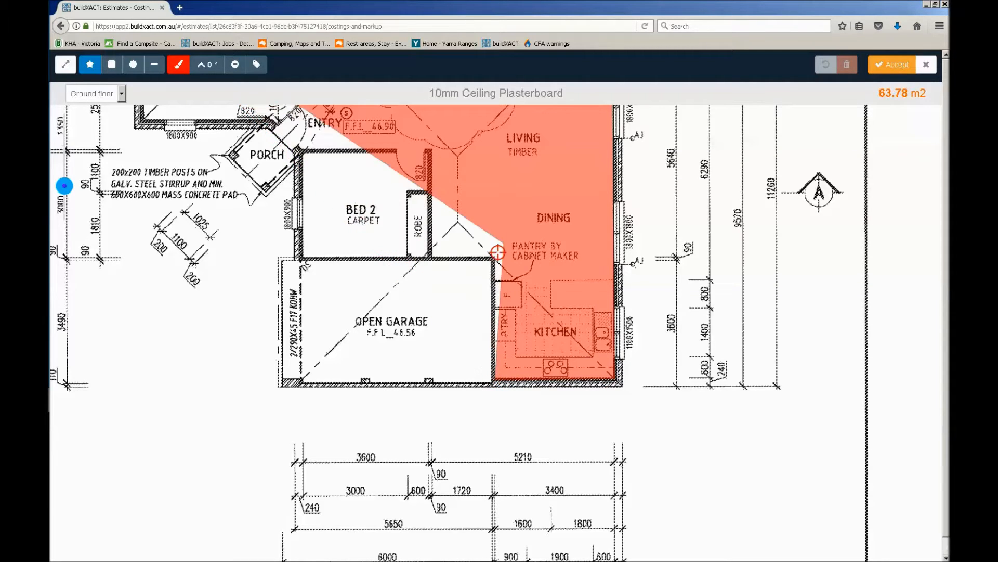
click(494, 258)
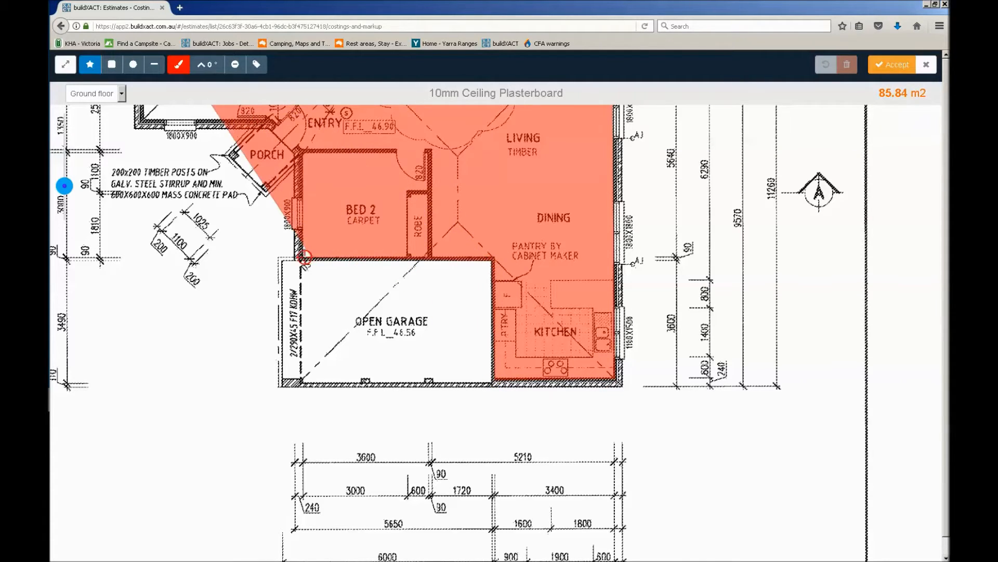
click(303, 258)
Close the ceiling outline up Bed 2's outer wall, past the porch and around Bed 1, enclosing about 88.1 m2
drag(321, 201, 325, 311)
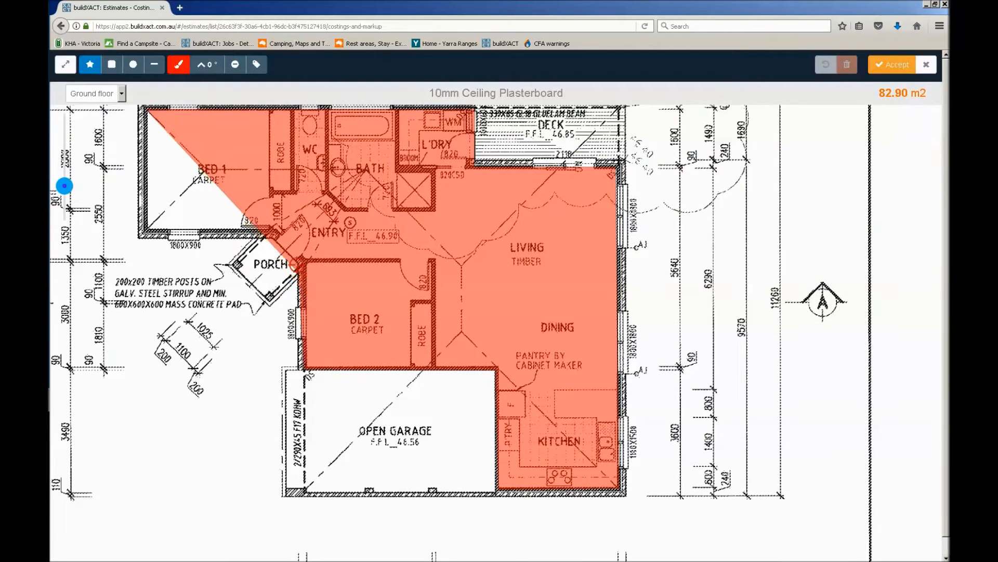
click(301, 261)
click(272, 237)
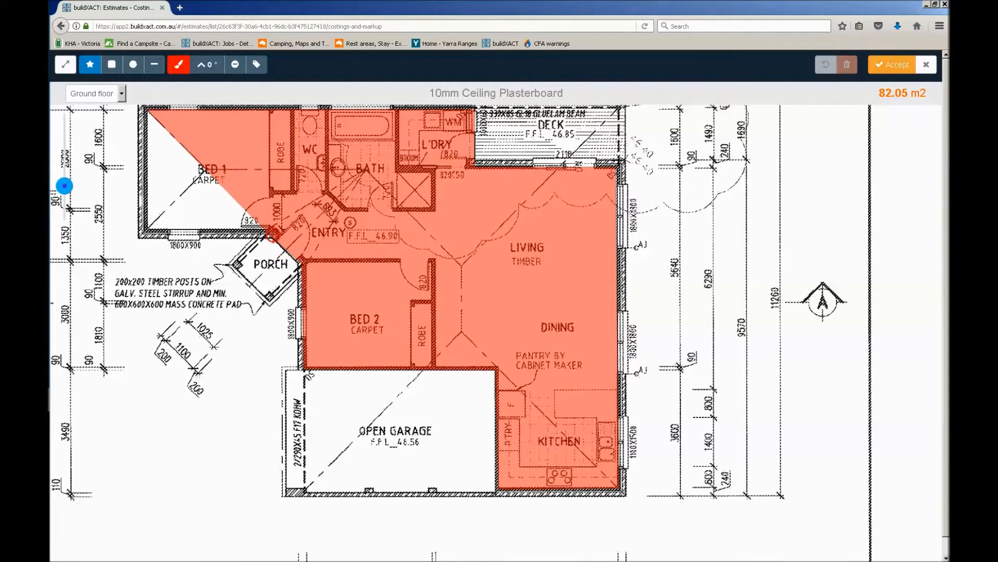
click(146, 230)
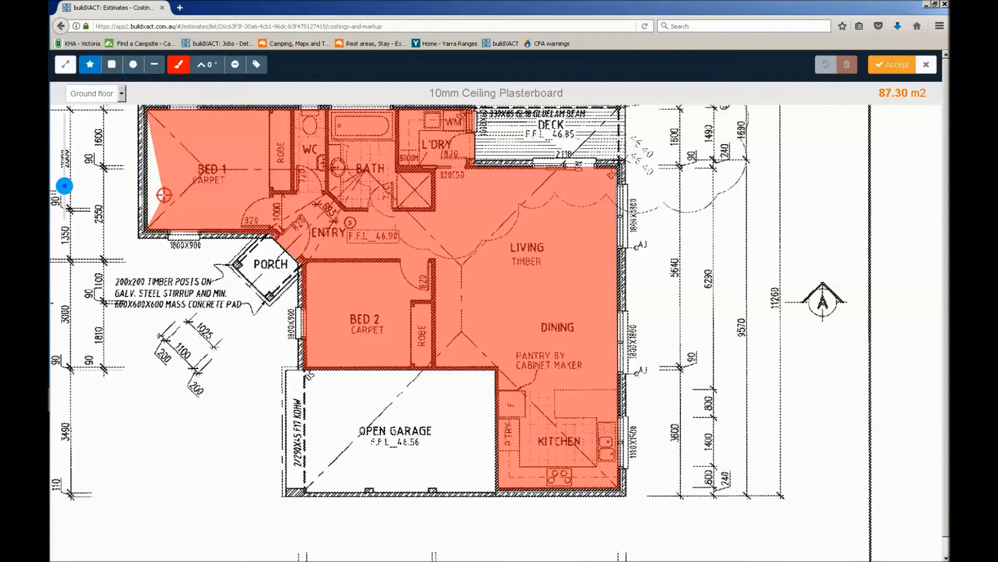
drag(163, 196, 186, 361)
click(169, 276)
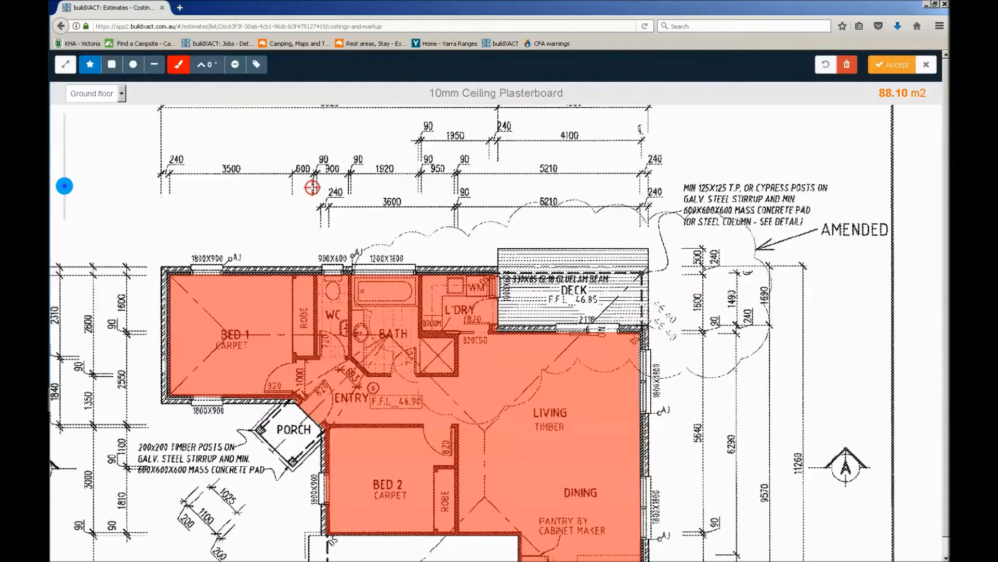
Accept the ceiling takeoff with measurement labels shown and apply 5% wastage to the 10mm Ceiling Plasterboard quantity
click(256, 64)
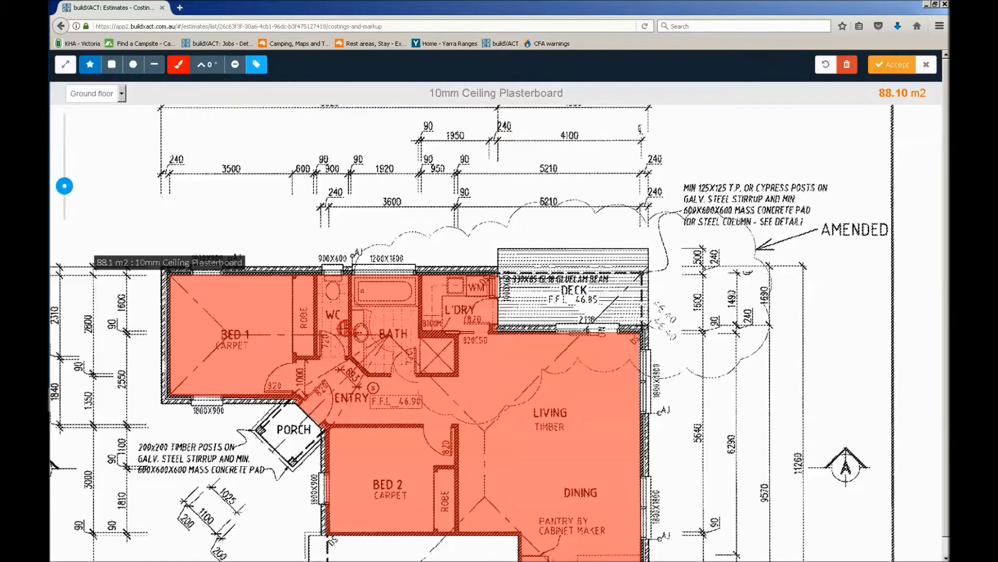
click(885, 67)
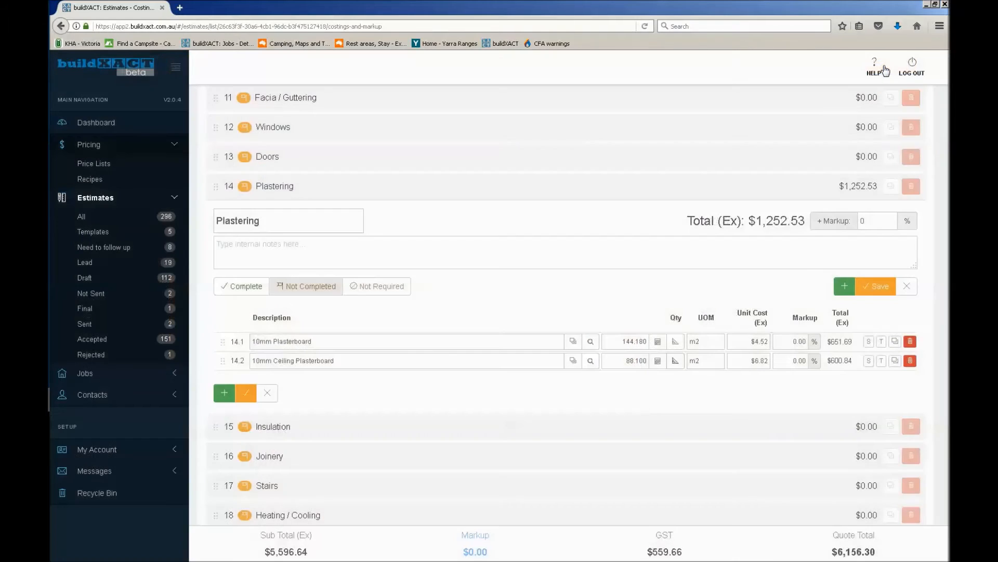
click(658, 361)
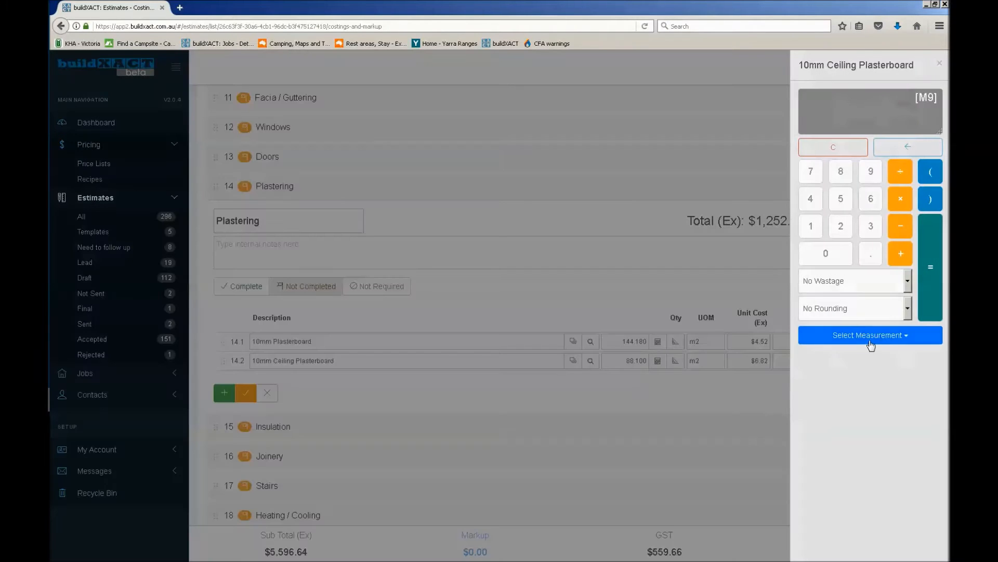
click(840, 282)
click(830, 313)
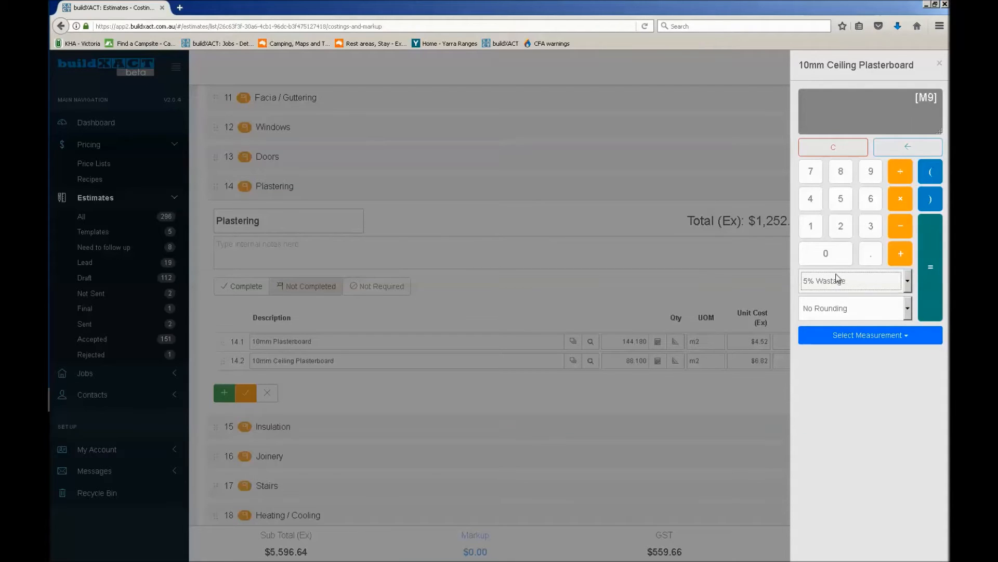
click(936, 275)
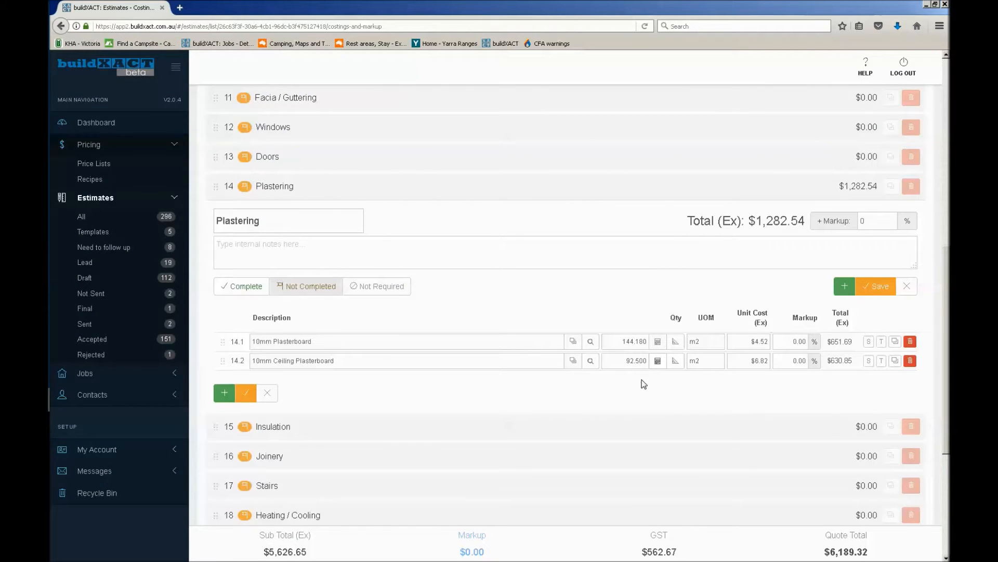
Add the price list item "Plasterer to Sheet and Set m2 of Plasterboard" to the Plastering category
click(844, 286)
text(plasterer)
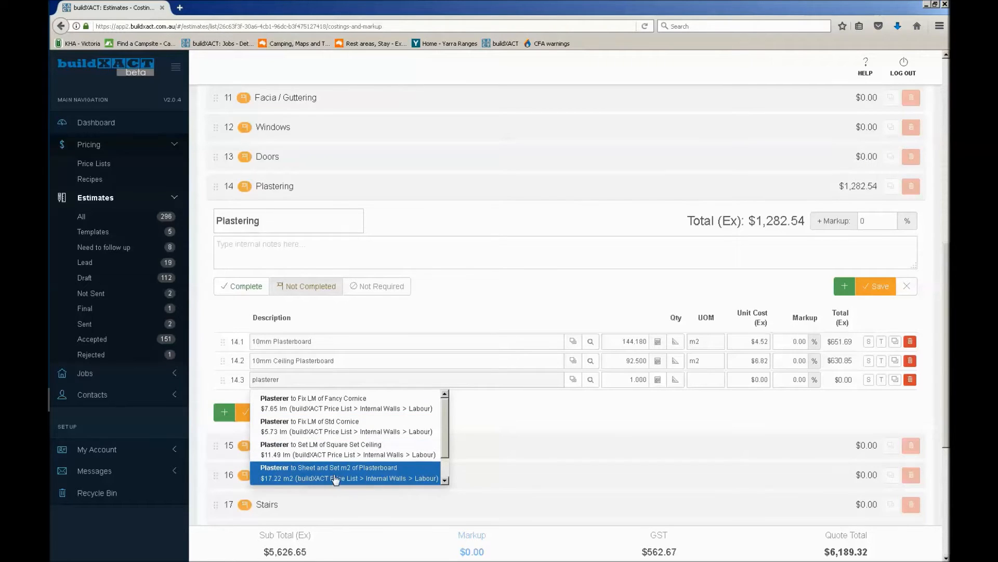
click(367, 475)
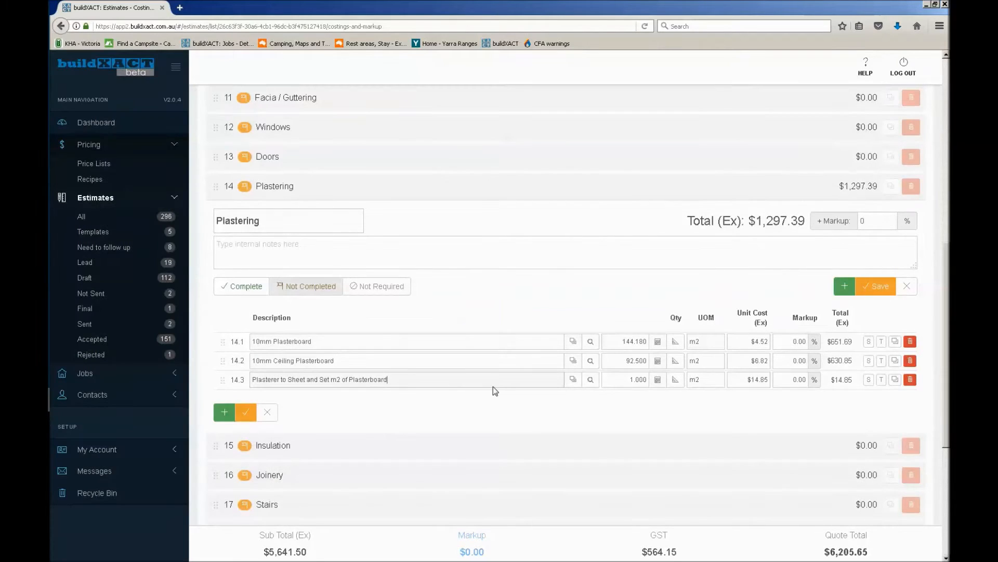
Calculate the plasterer item's quantity as the sum of the 10mm Plasterboard and 10mm Ceiling Plasterboard measurements
click(658, 380)
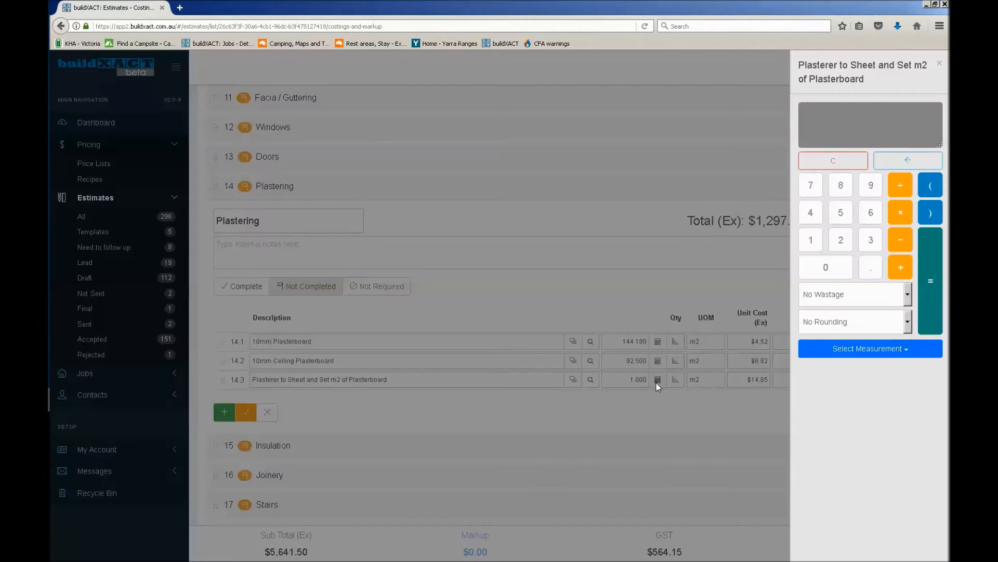
click(871, 352)
scroll(878, 439, down, 2)
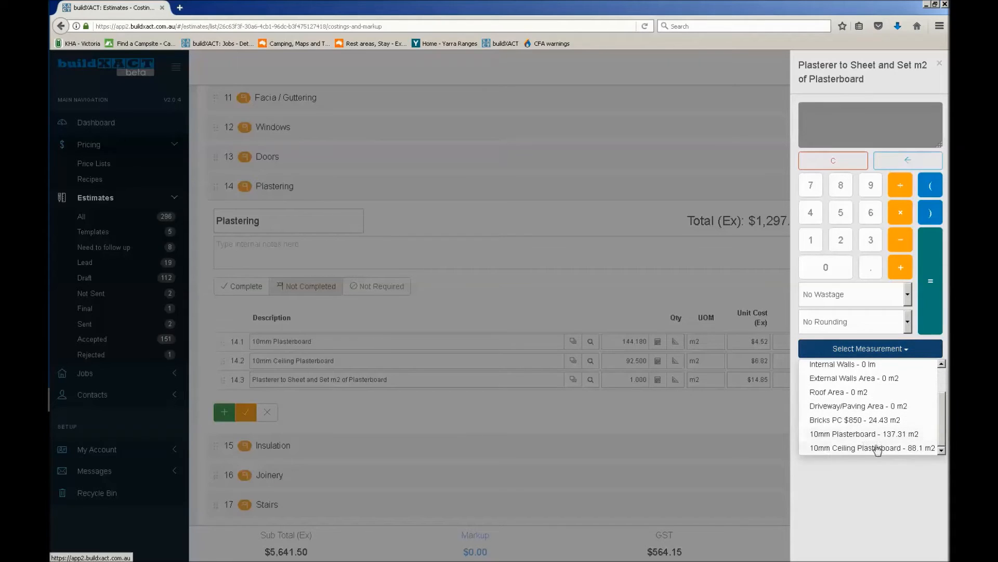
click(866, 447)
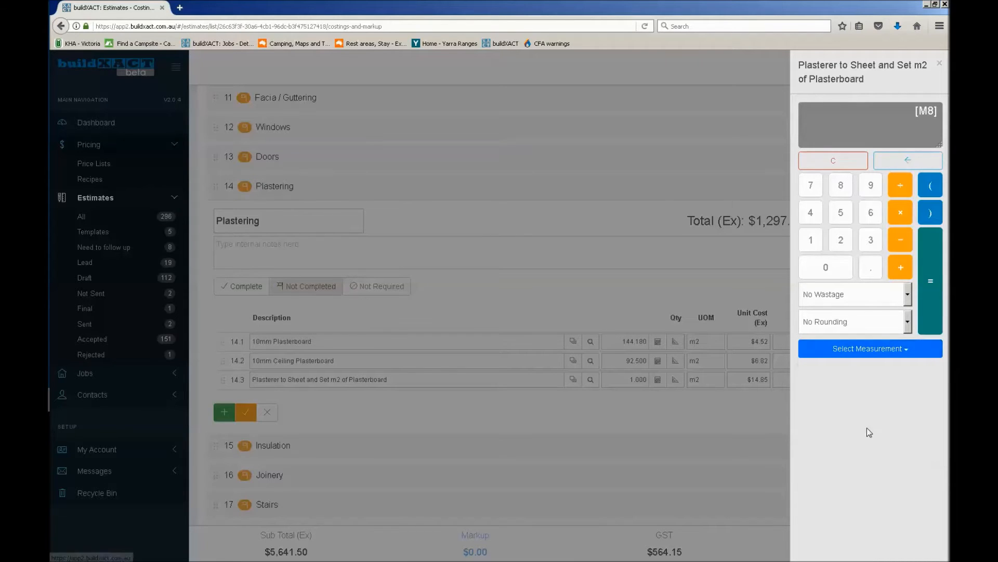
click(899, 269)
click(891, 348)
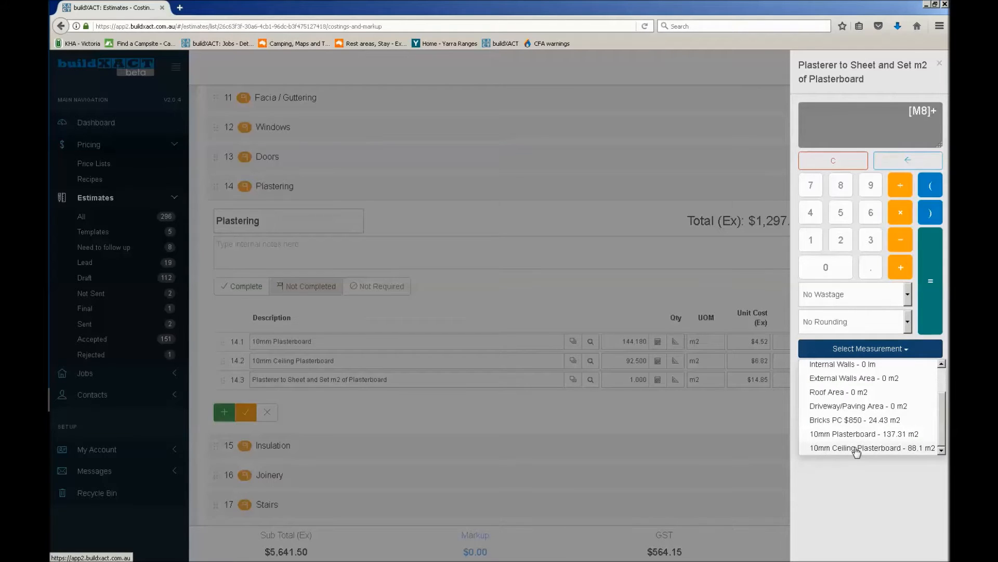
click(857, 448)
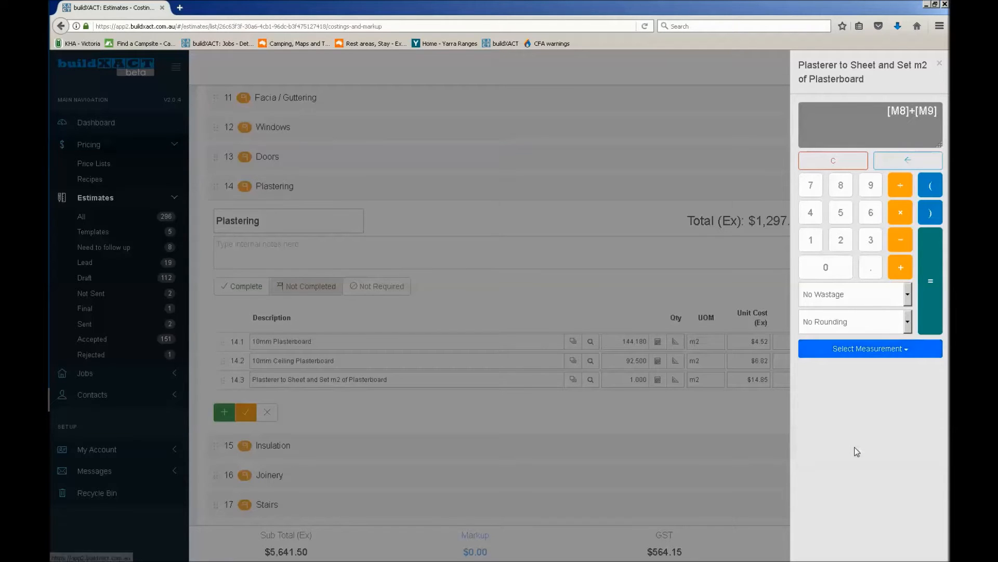
click(934, 275)
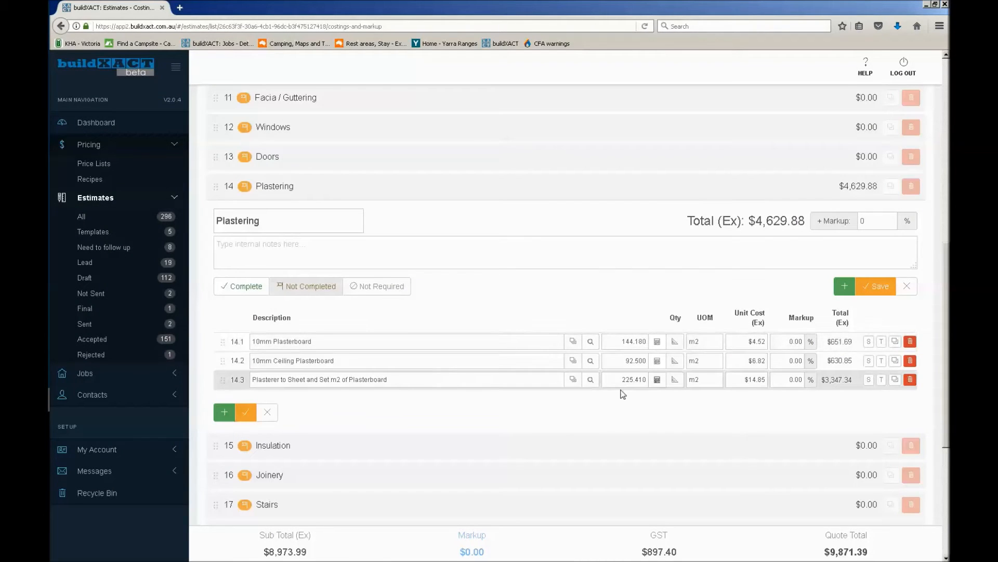
Save the Plastering category and mark it as complete
click(868, 291)
click(247, 250)
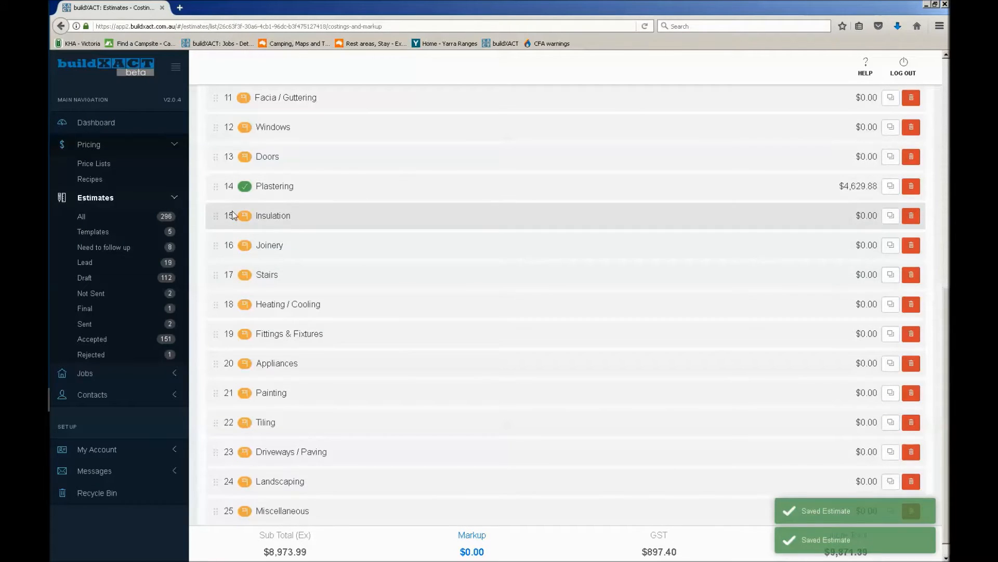
Review the 10mm Ceiling Plasterboard takeoff on the estimate's plan, open the takeoff list for editing and save it
scroll(368, 296, up, 8)
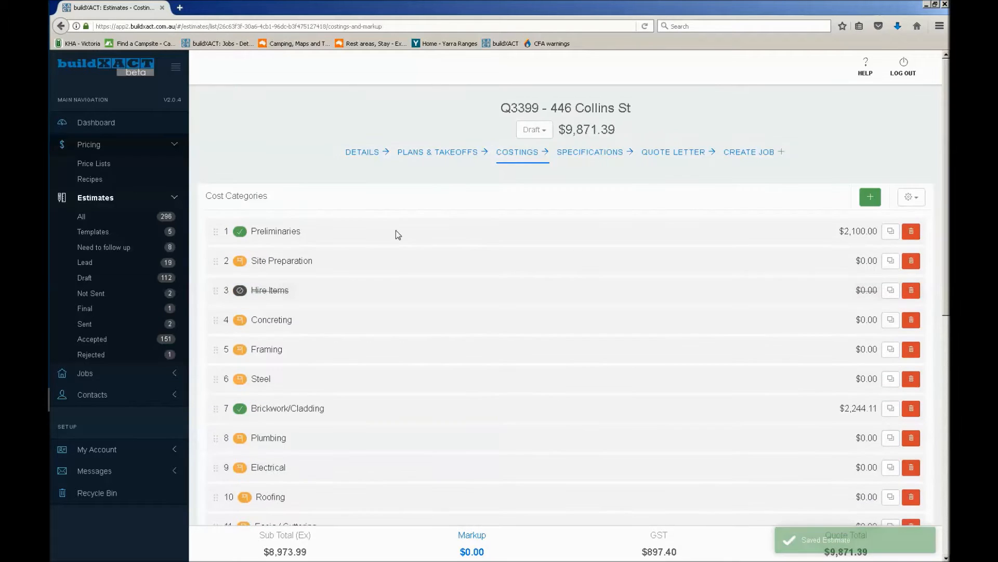
click(409, 147)
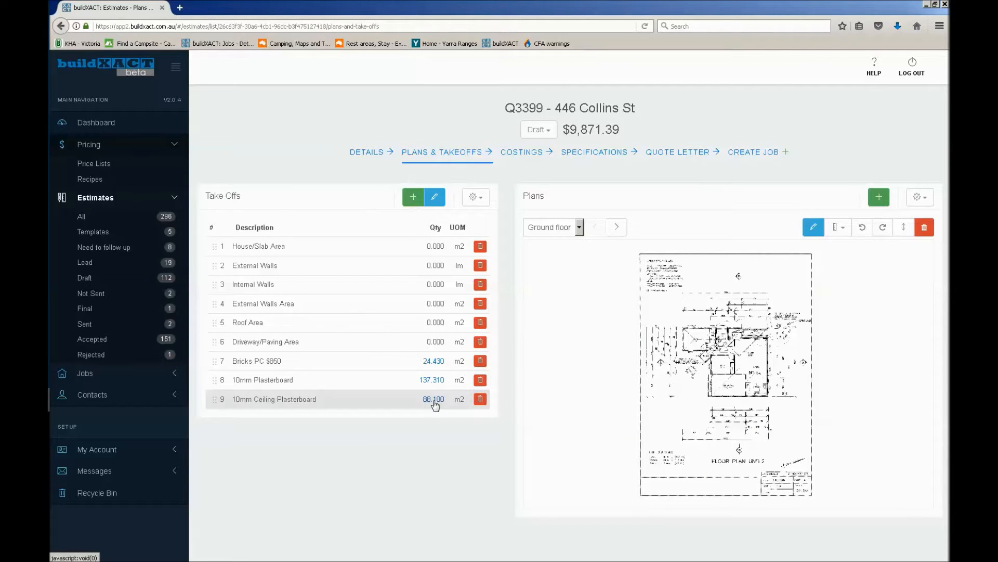
click(435, 404)
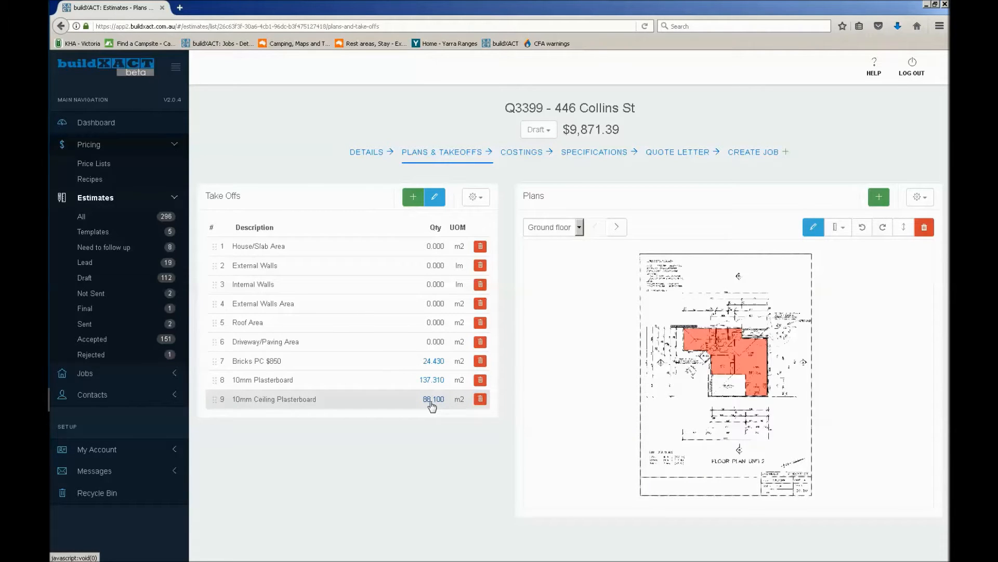
click(432, 405)
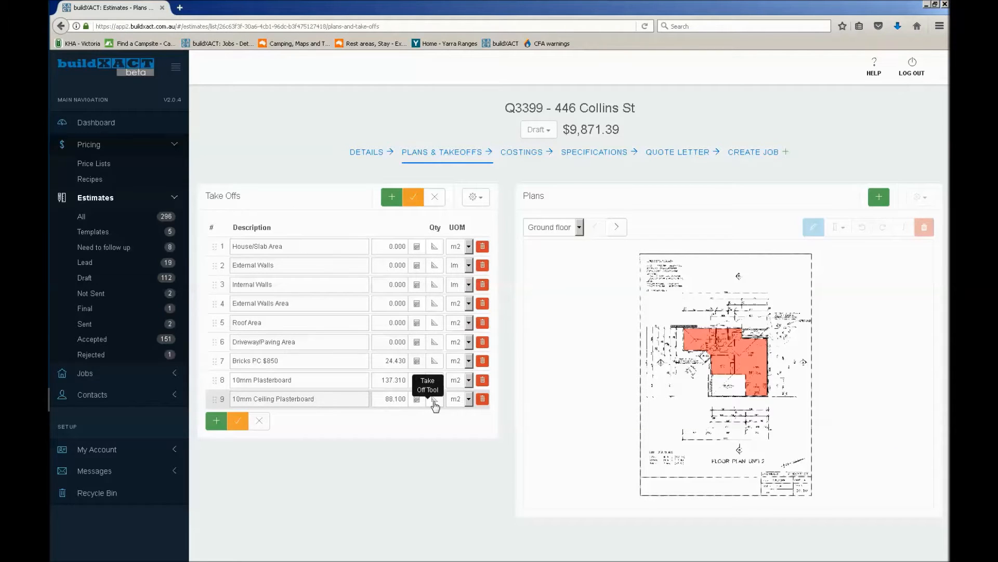
click(389, 400)
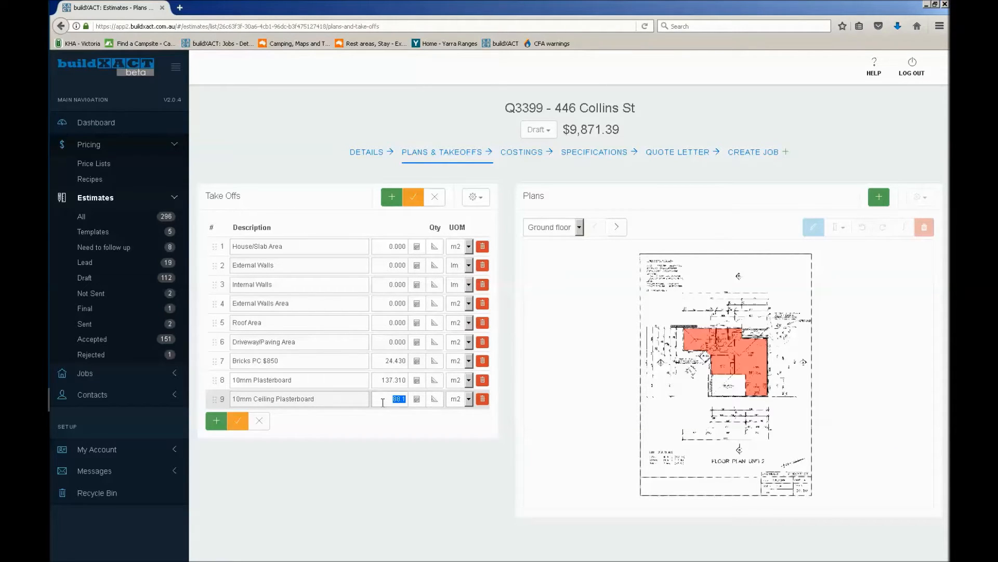
click(413, 196)
Return to the estimate's costings and expand the Plastering category to review its items
click(517, 155)
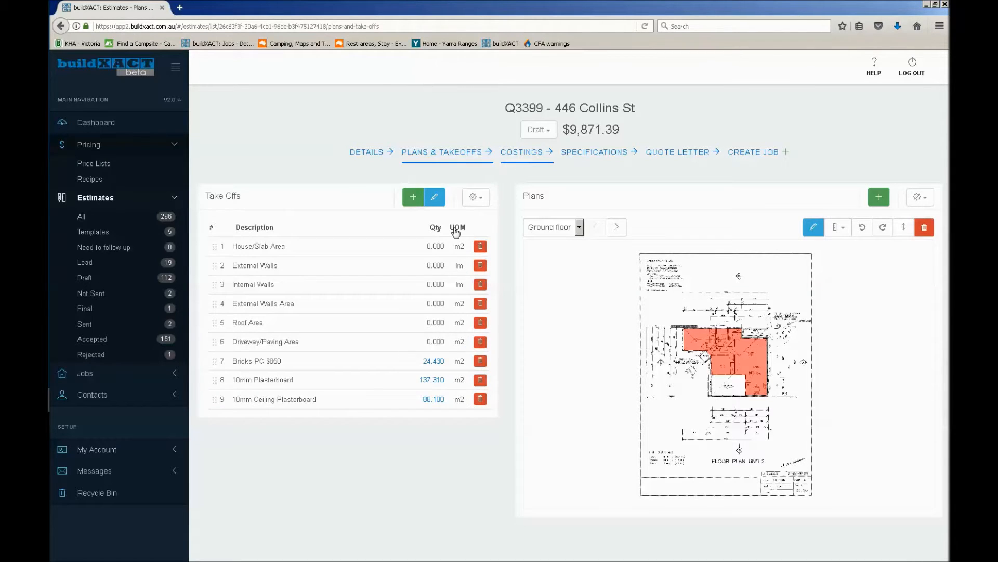
scroll(244, 336, down, 8)
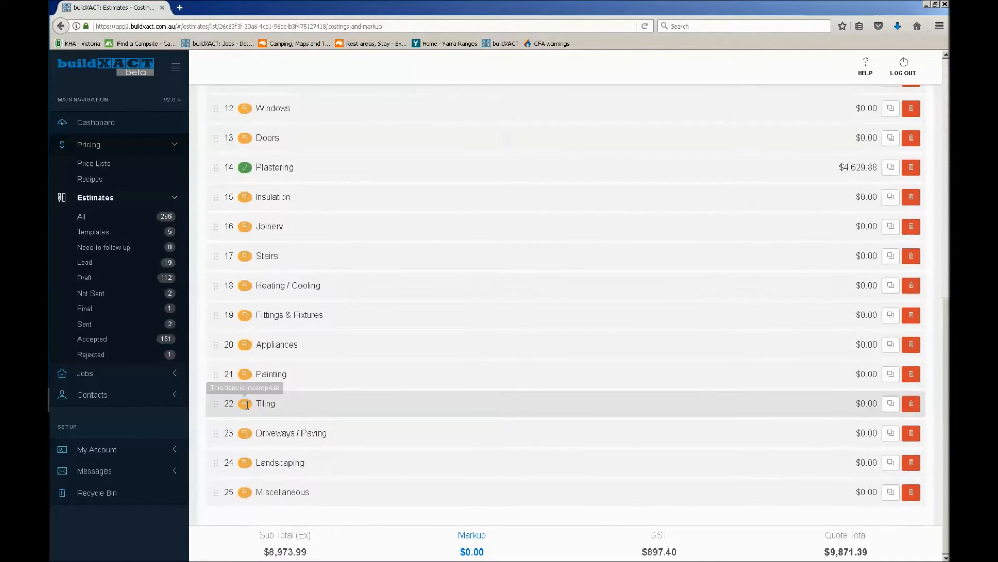
scroll(254, 355, up, 3)
click(343, 350)
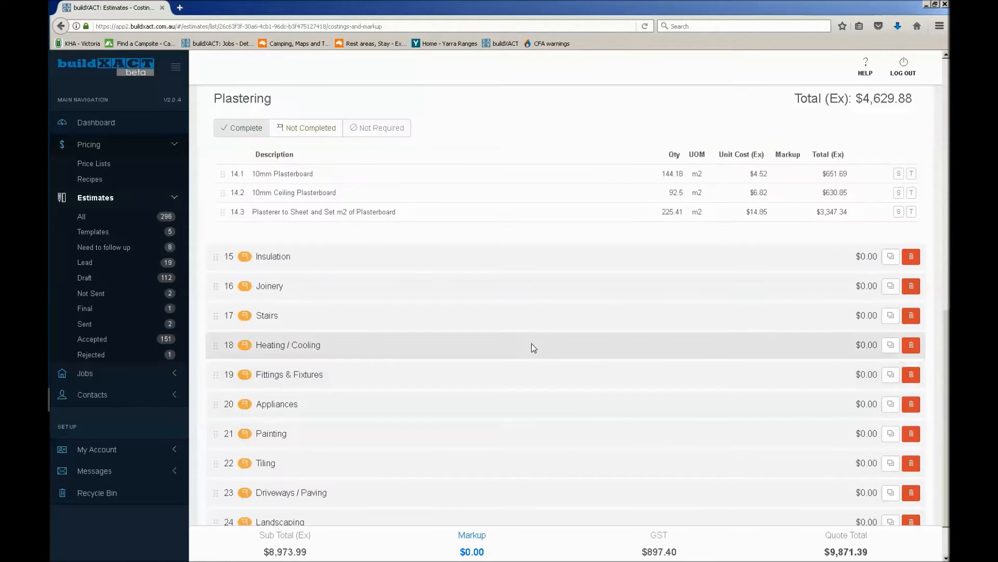
Set the Plastering category back to Not Completed, check its item quantities, open the items for editing and save them
drag(664, 178, 684, 183)
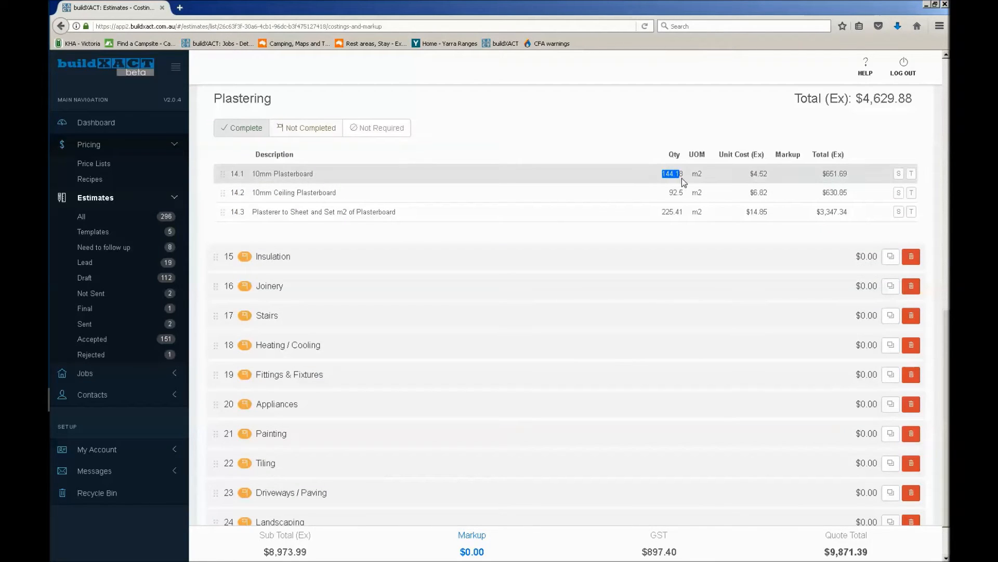
drag(663, 213, 683, 220)
double_click(679, 214)
click(335, 128)
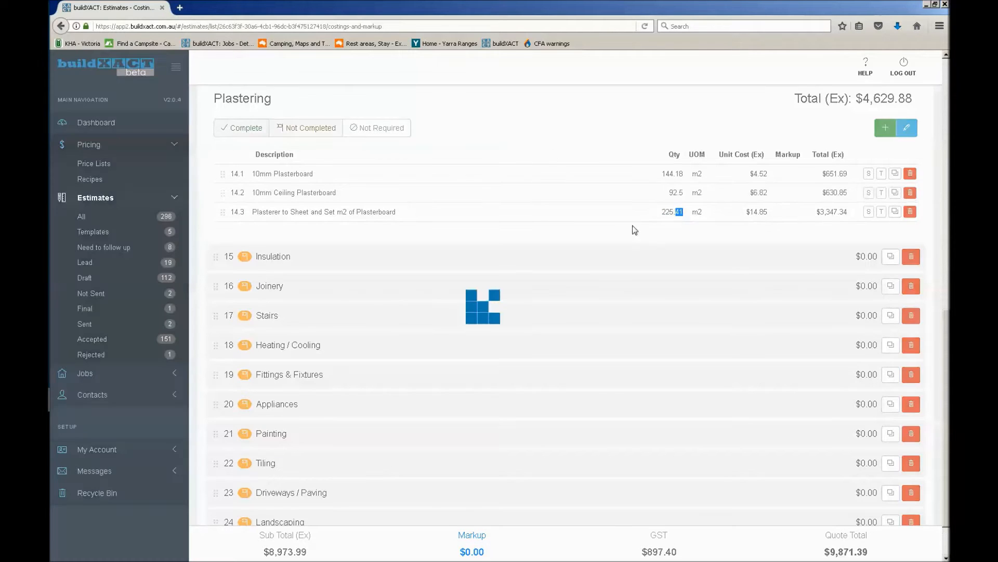
double_click(671, 214)
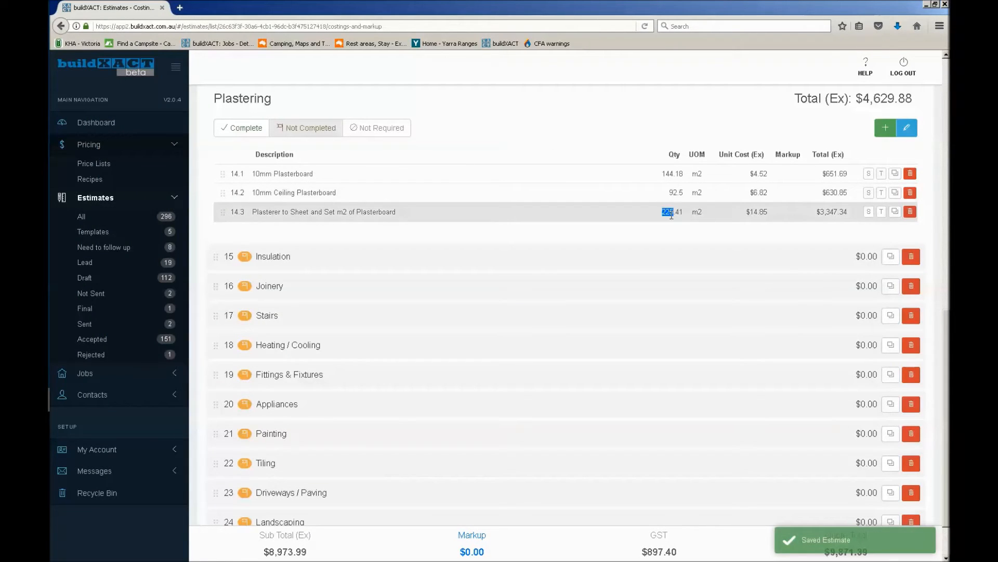
click(704, 235)
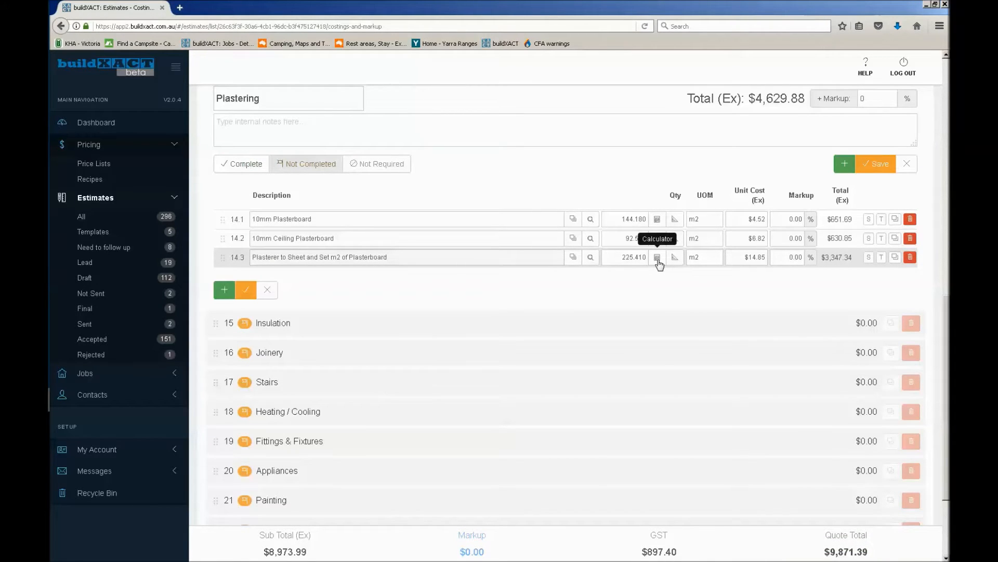
click(869, 164)
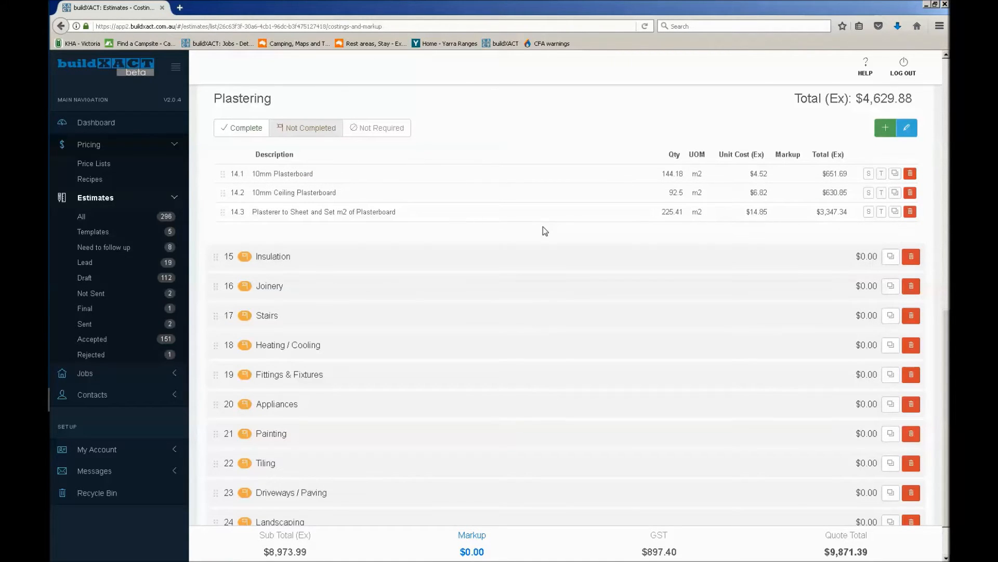
Mark the Plastering category as complete again
scroll(543, 231, up, 10)
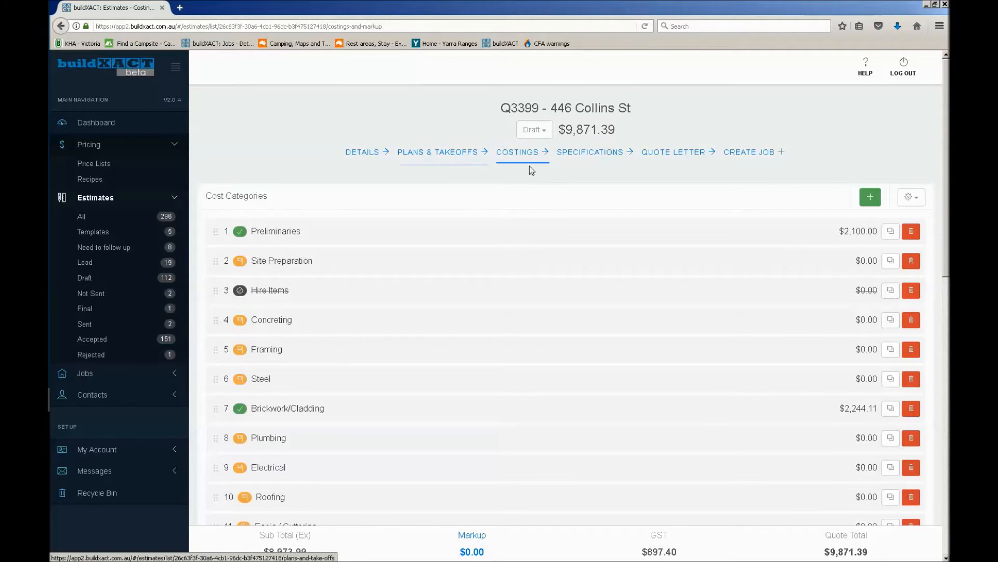
scroll(531, 208, down, 8)
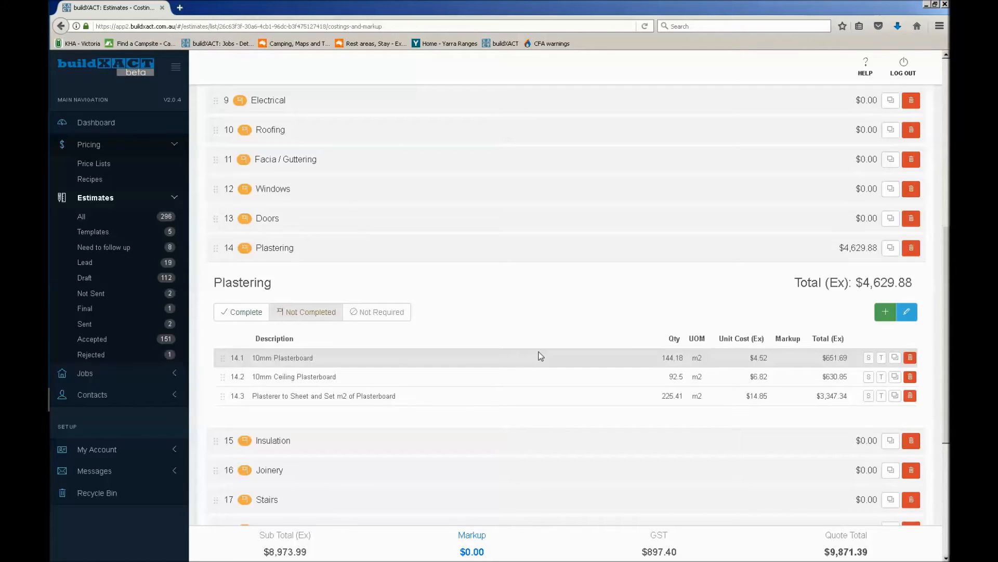
click(243, 312)
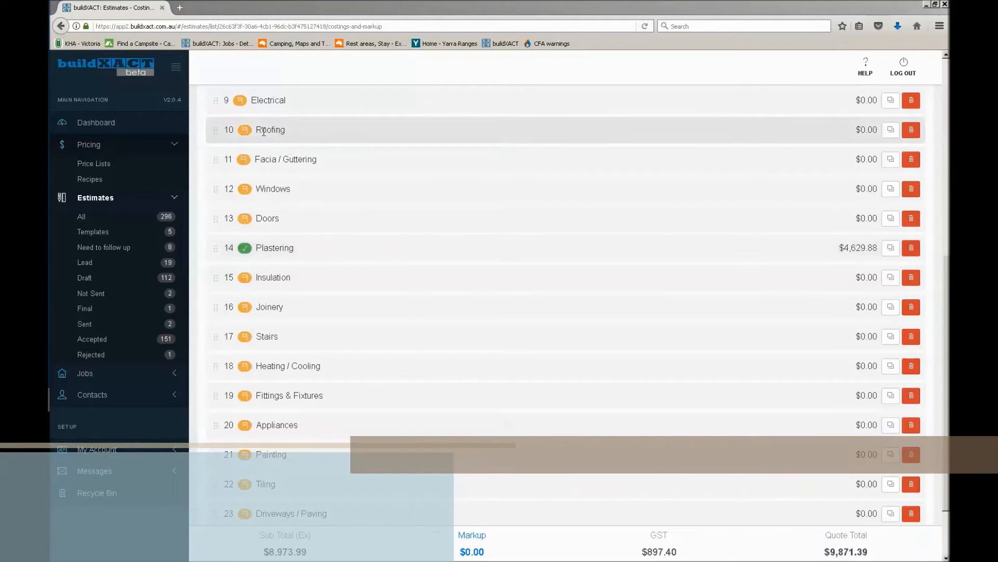
Add a Terra Cotta Tiles and Battens M&L & Fixings PC $75 item to the Roofing category and turn on its S option
click(215, 130)
scroll(362, 318, up, 3)
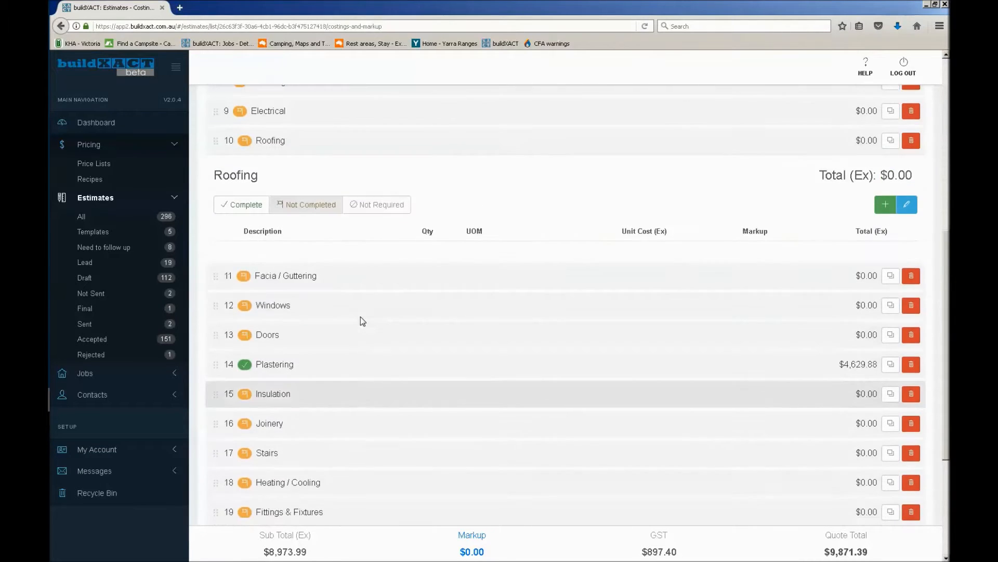
scroll(363, 320, up, 2)
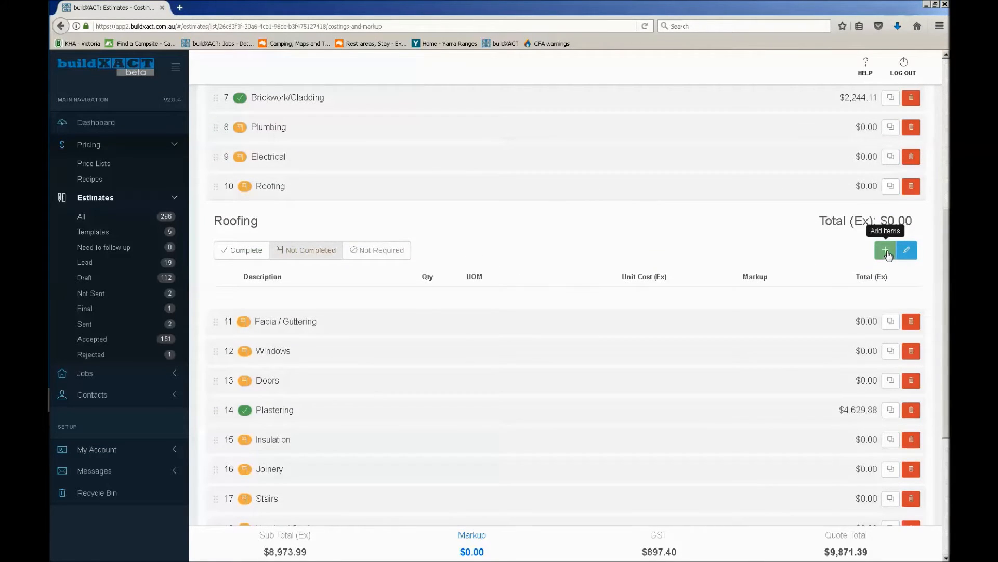
click(886, 250)
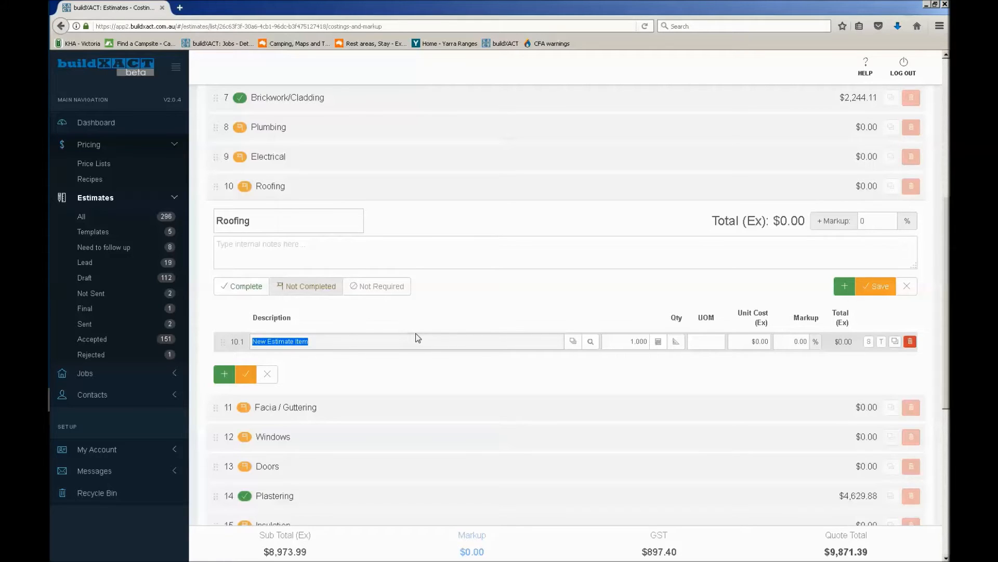
text(tiles)
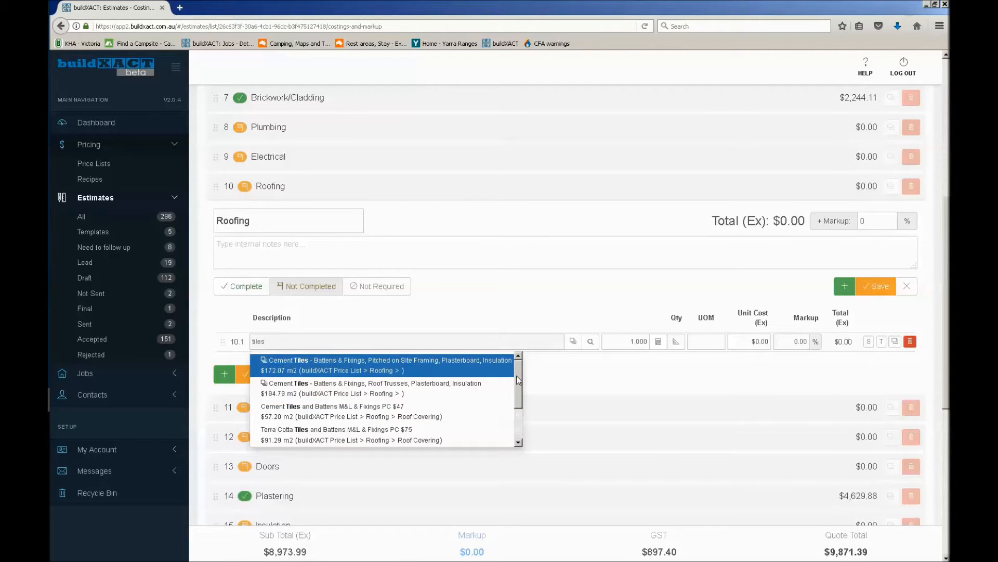
scroll(517, 380, down, 1)
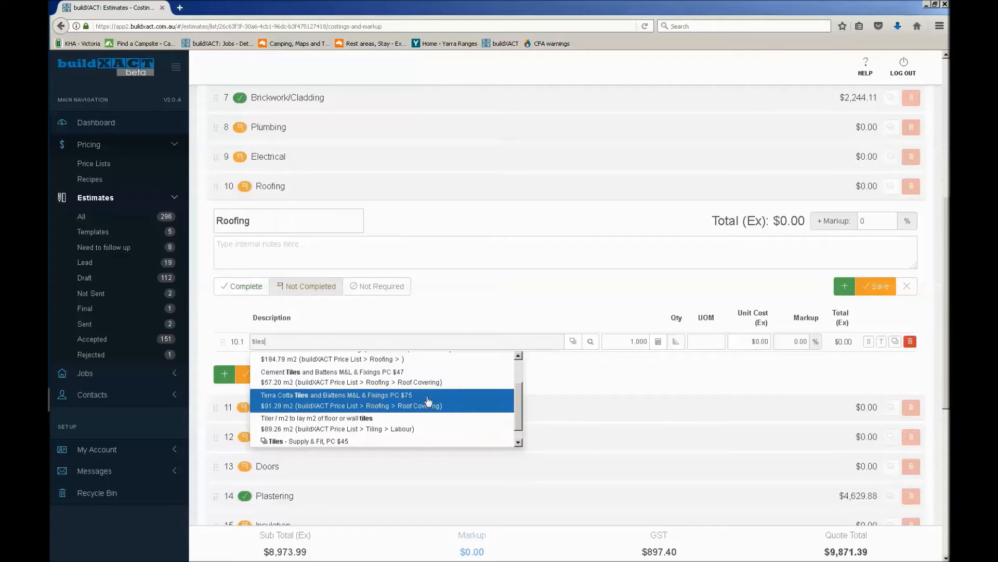
click(398, 402)
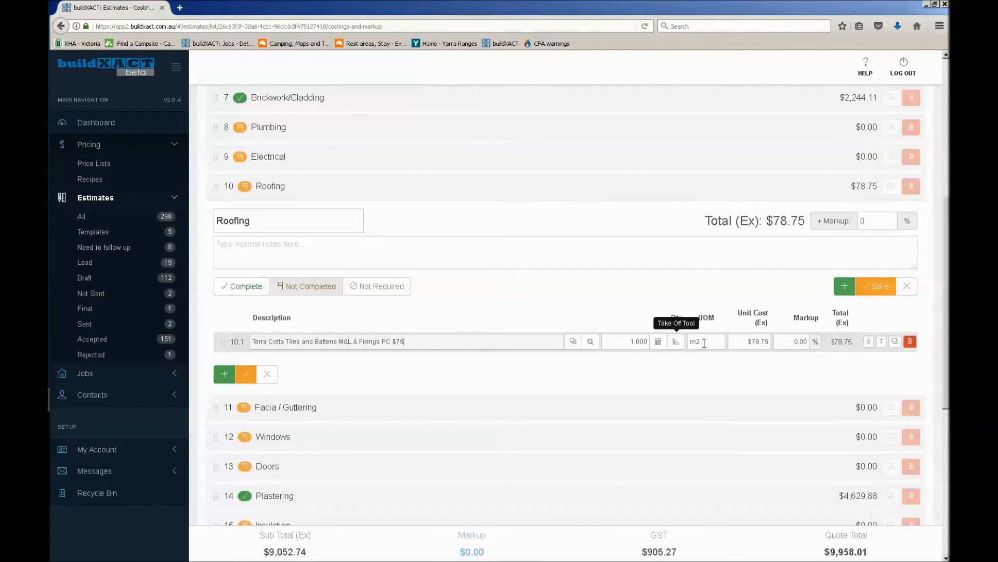
click(869, 343)
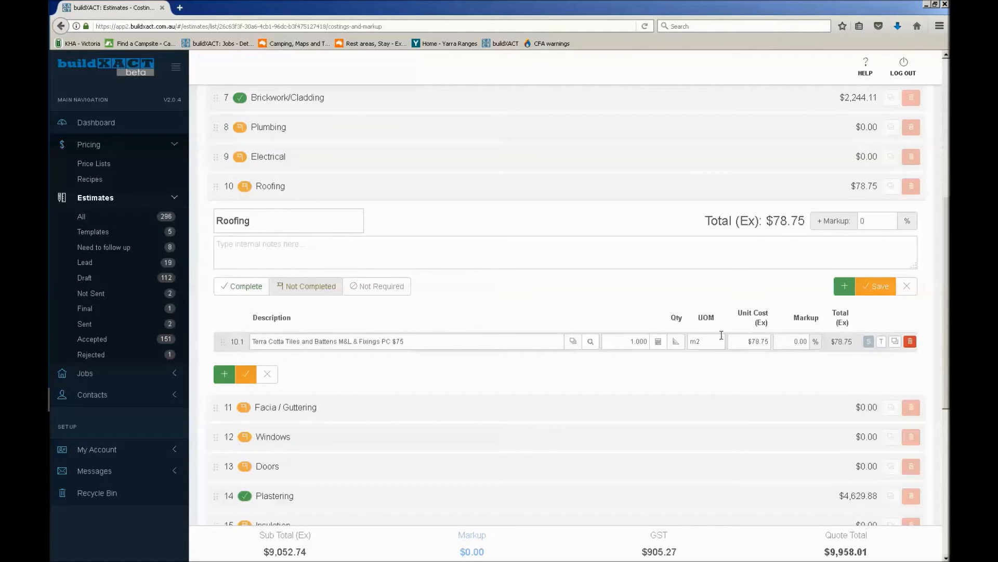
Open the takeoff of the terra cotta tiles item on the Ground floor plan and set the surface pitch to 22.5°
click(676, 341)
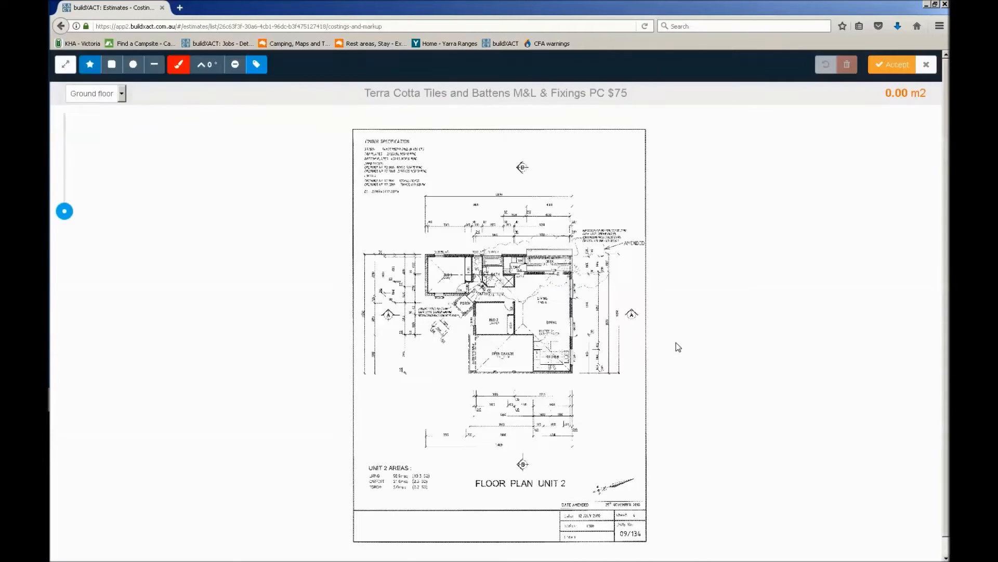
drag(64, 212, 65, 196)
drag(237, 210, 534, 238)
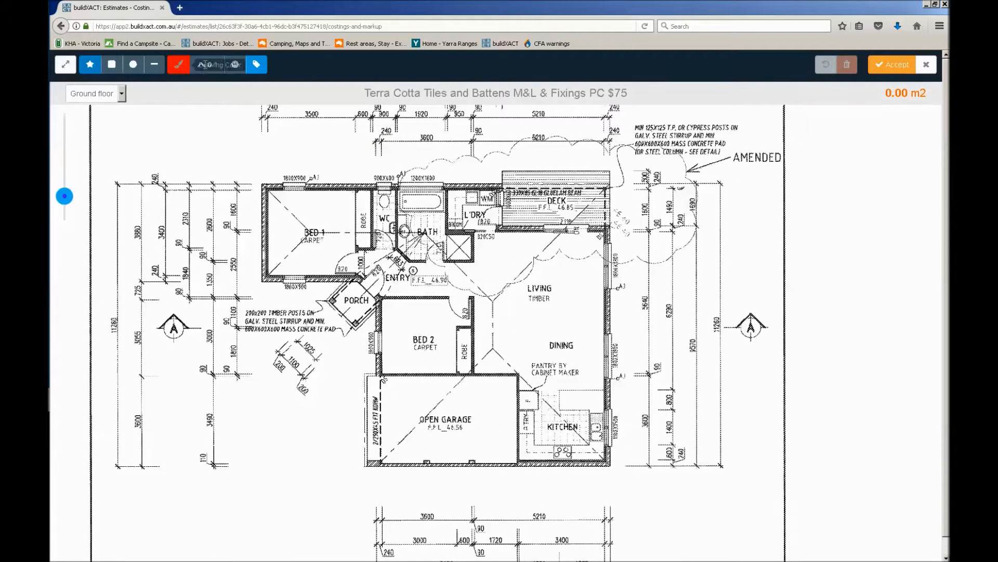
click(210, 66)
scroll(223, 128, down, 6)
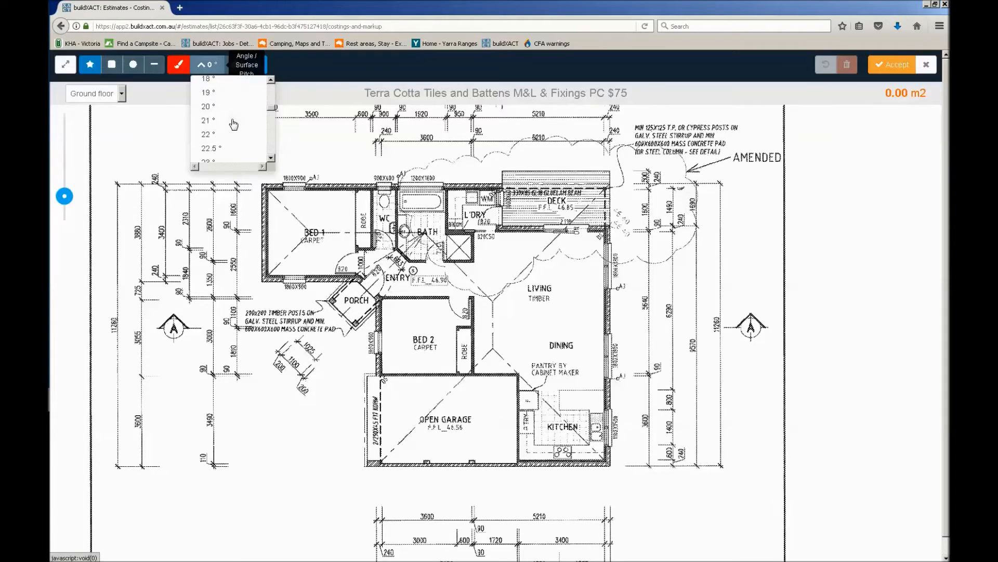
click(217, 150)
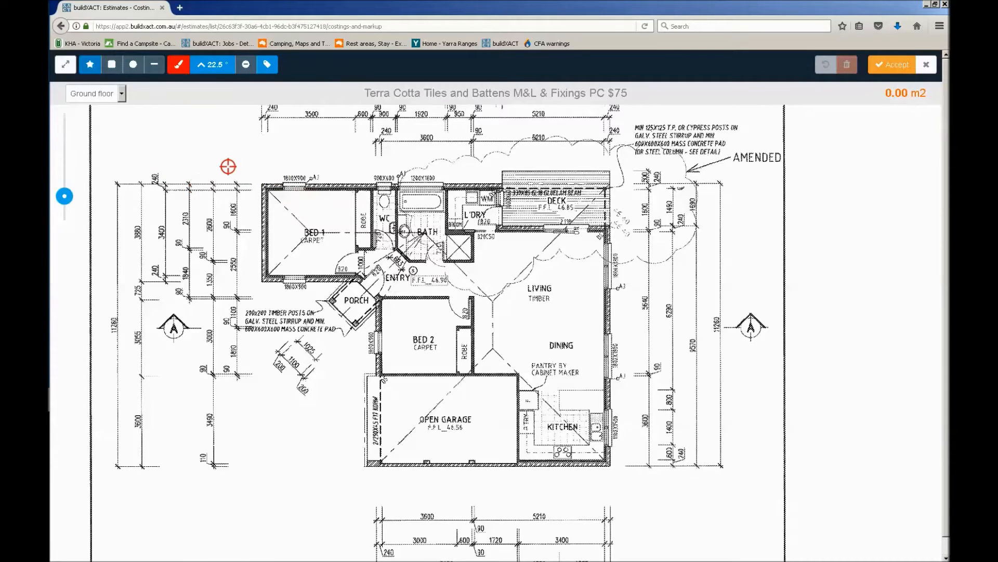
Trace the roof area from Bed 1's outer corner across the deck edge, down past the kitchen and around the open garage
scroll(258, 185, up, 4)
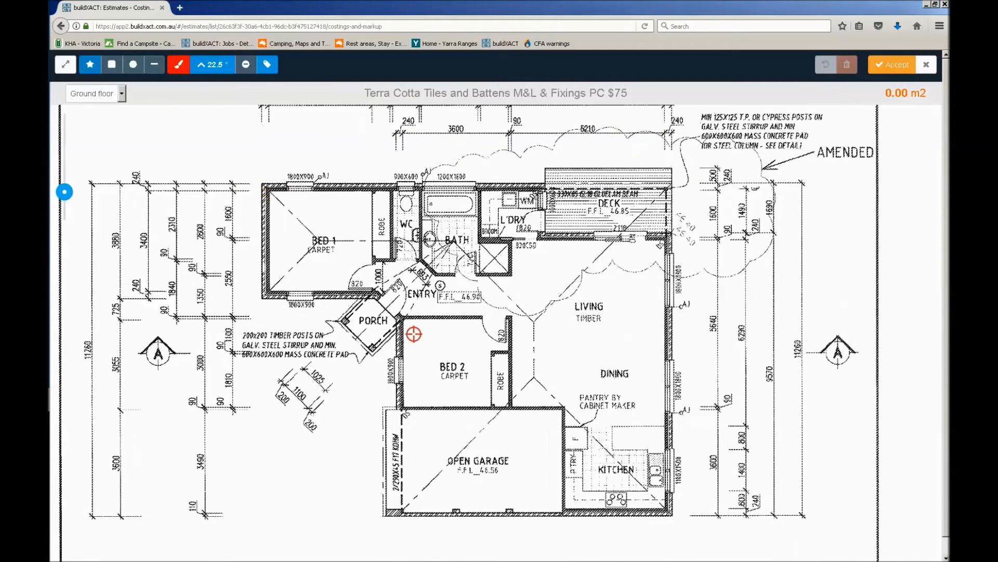
drag(422, 342, 403, 240)
scroll(403, 241, up, 2)
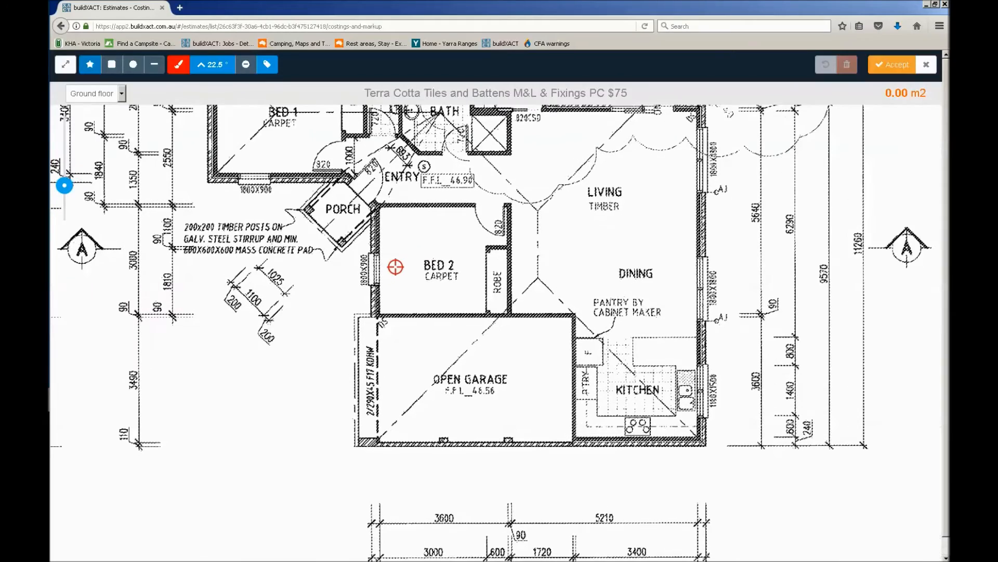
scroll(385, 294, up, 1)
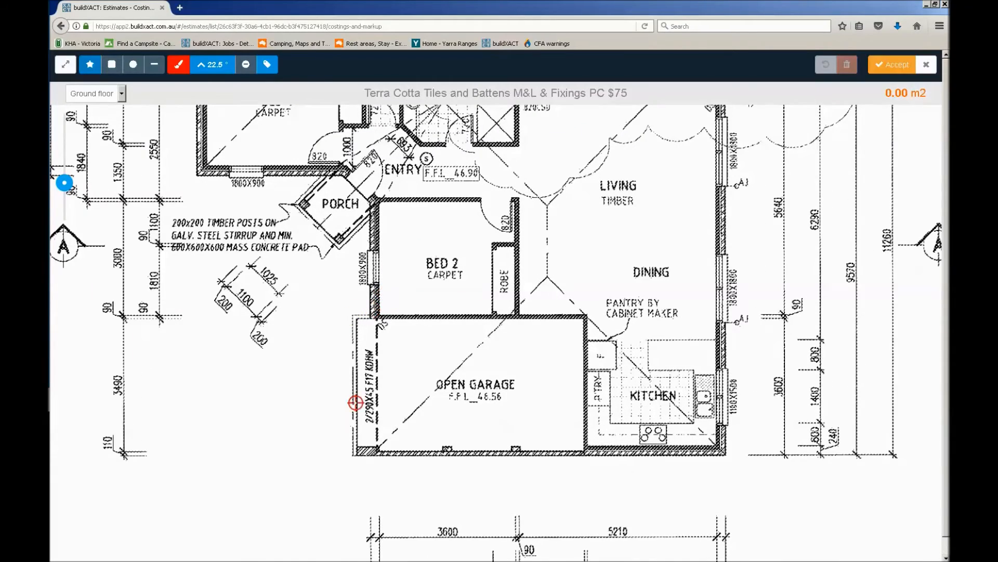
drag(269, 181, 308, 339)
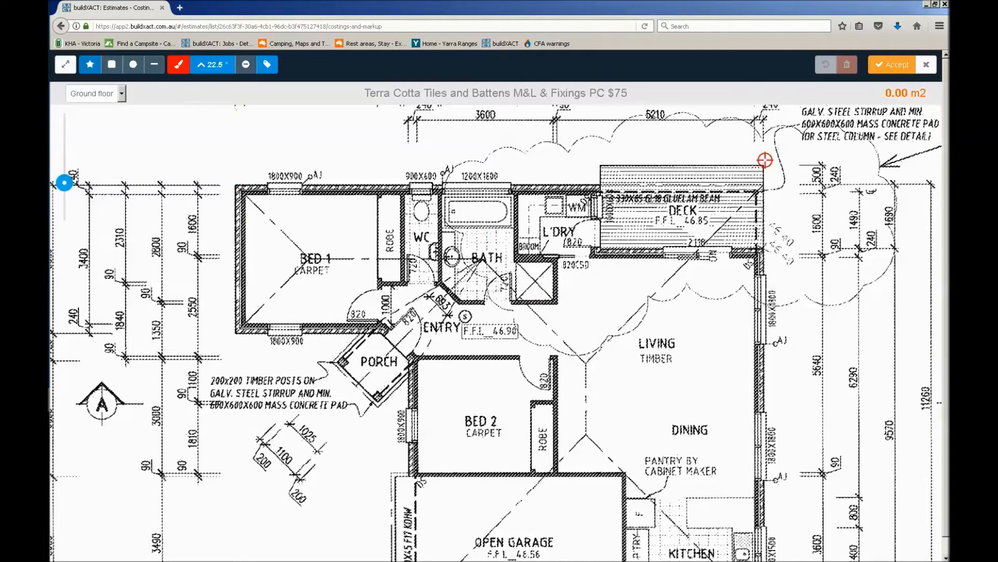
click(236, 181)
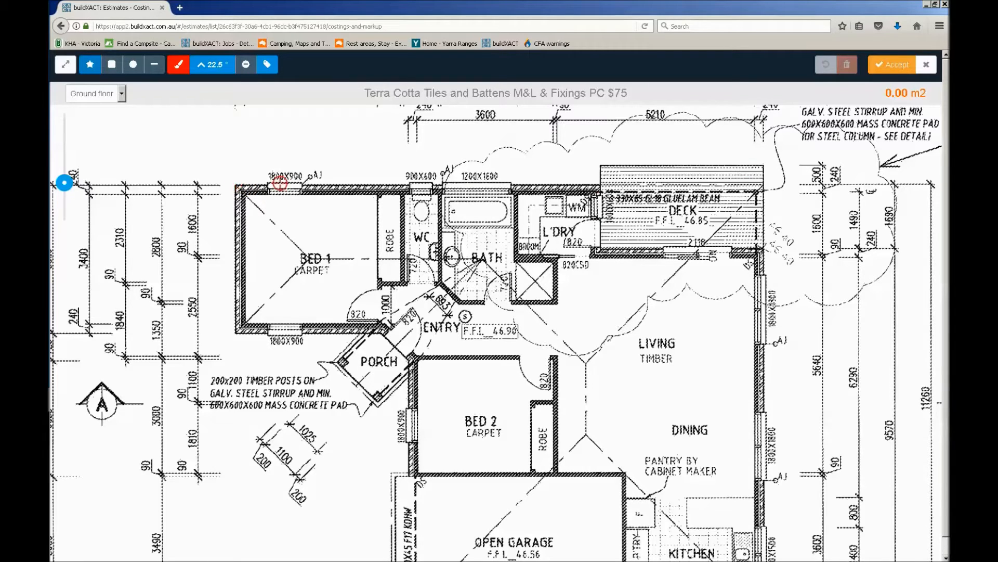
click(765, 183)
drag(778, 472, 726, 192)
click(718, 322)
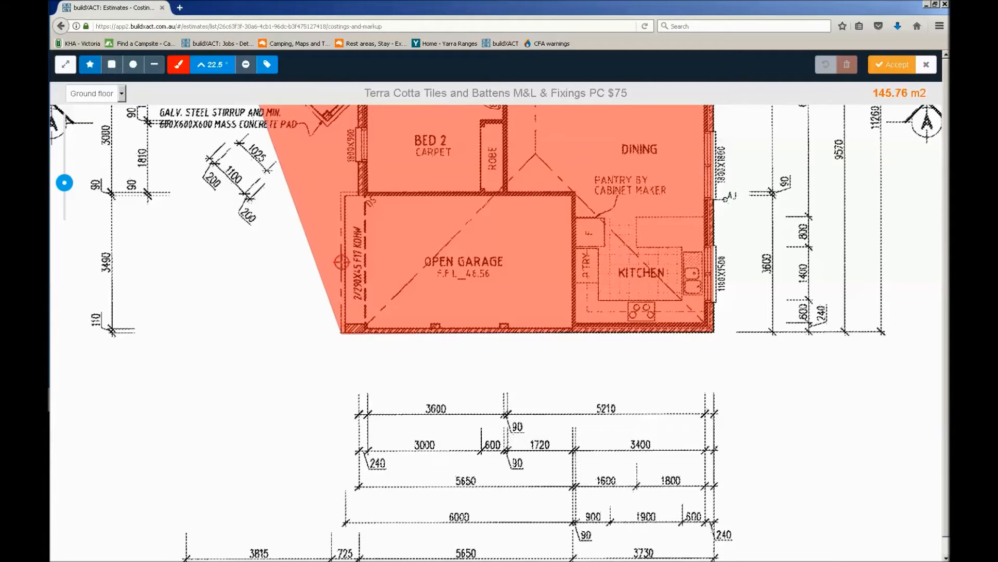
click(341, 329)
click(339, 193)
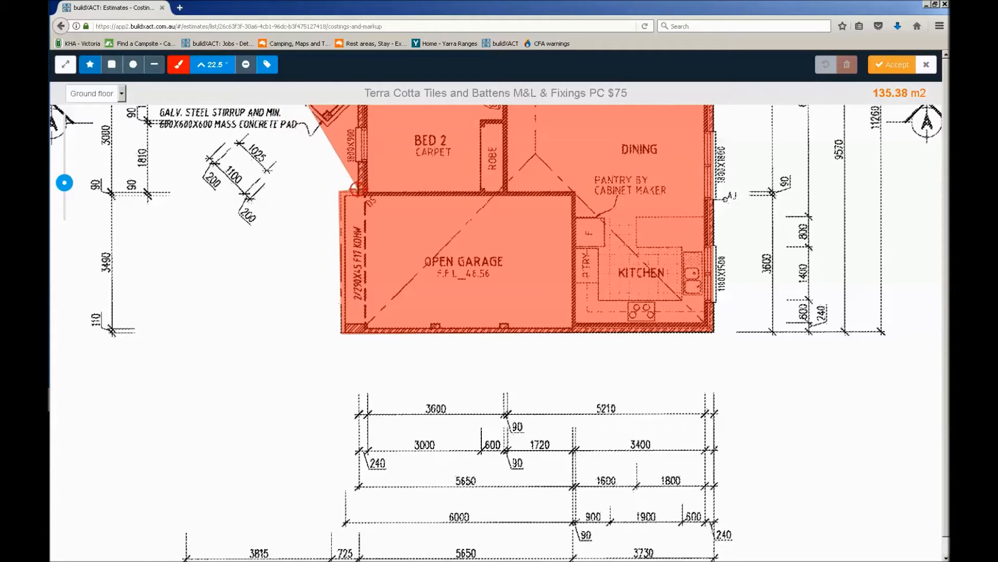
Continue the roof outline around the porch and Bed 1 and close it at its starting corner, about 139.5 m2 in area
drag(369, 142, 391, 362)
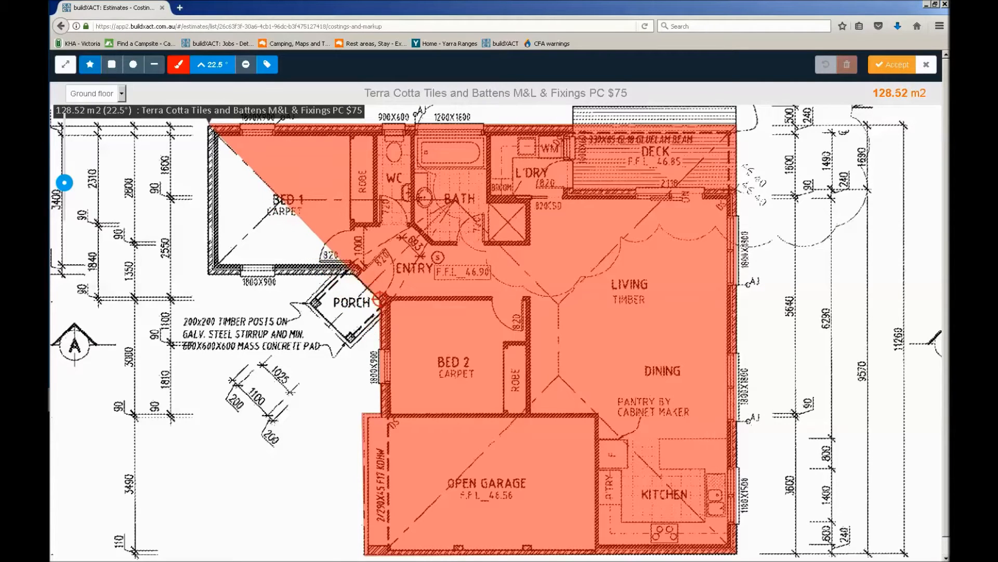
click(384, 301)
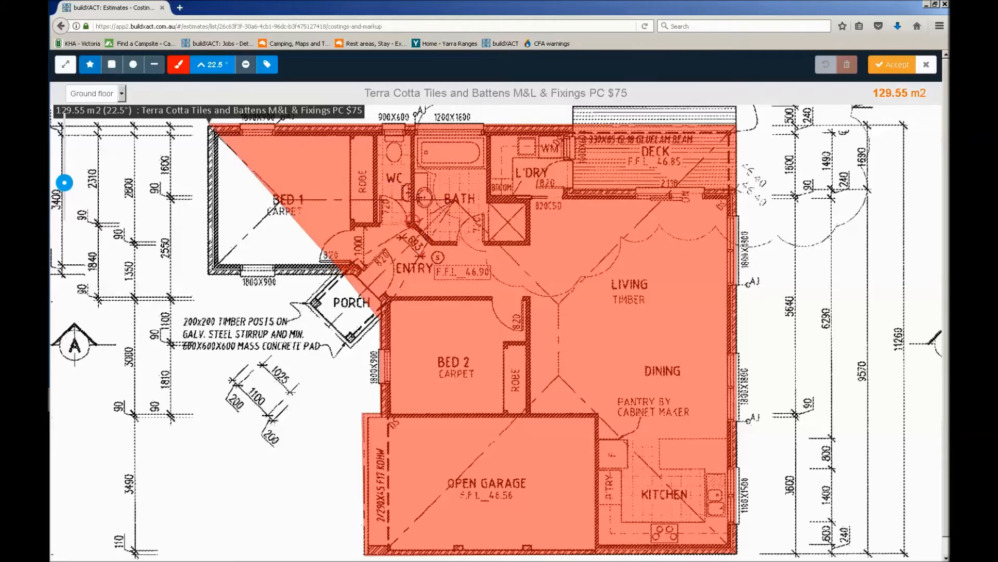
click(351, 347)
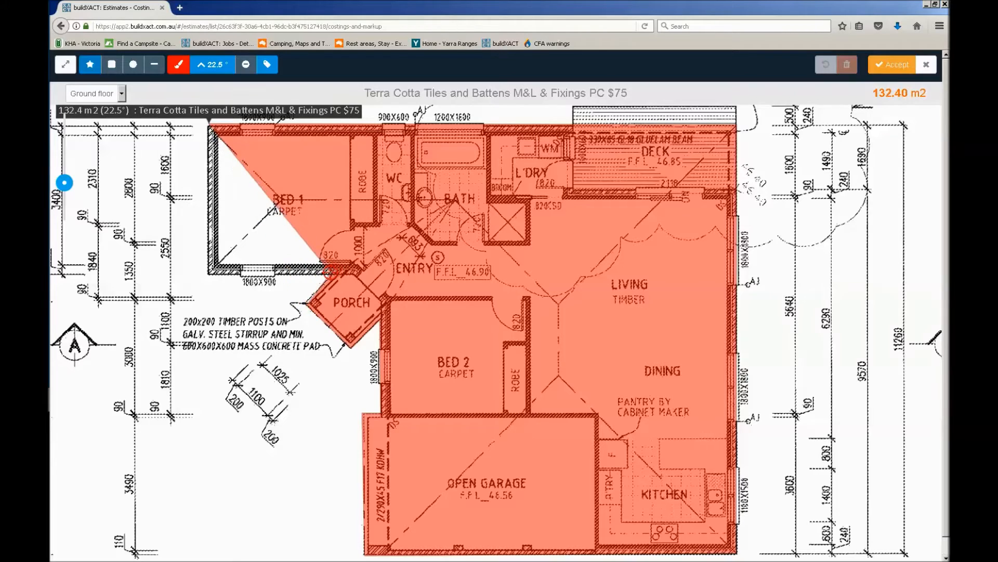
click(209, 273)
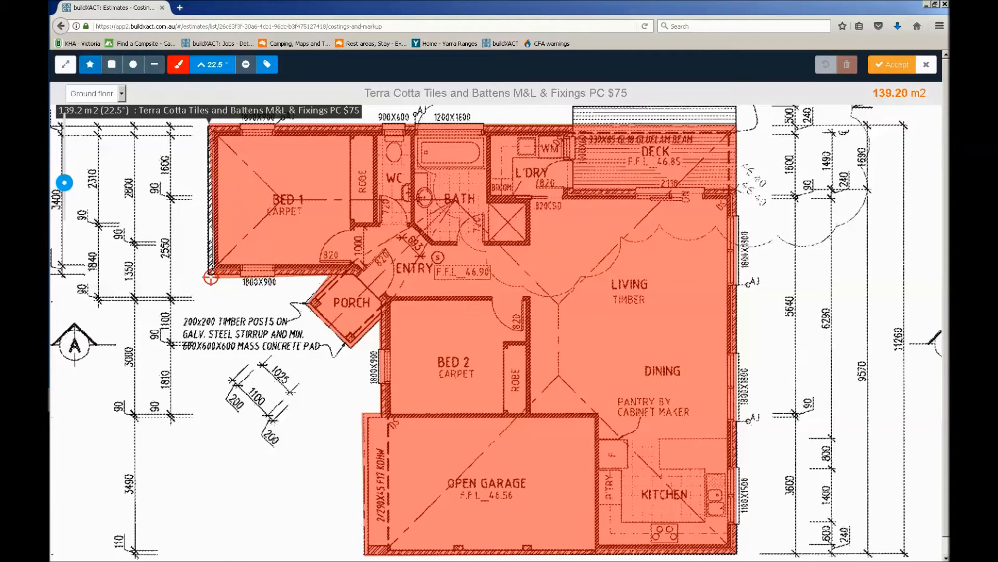
click(208, 127)
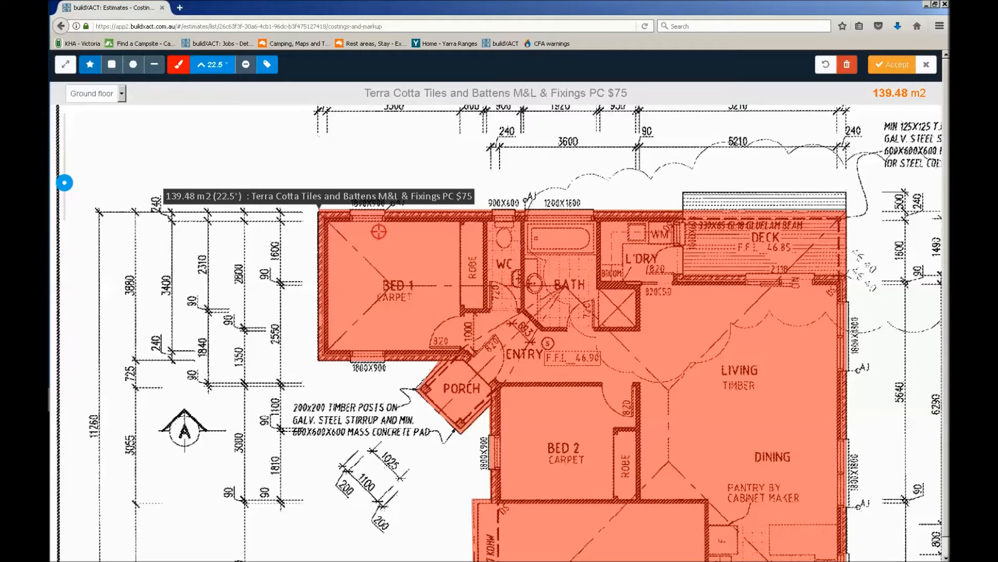
Check the surface pitch setting and its available angles on the traced roof shape
click(399, 197)
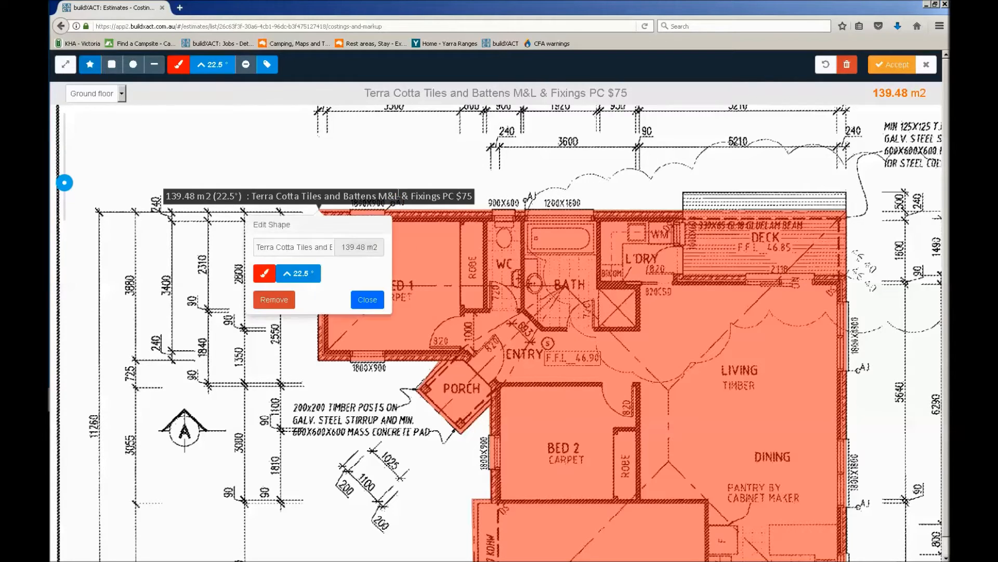
click(306, 277)
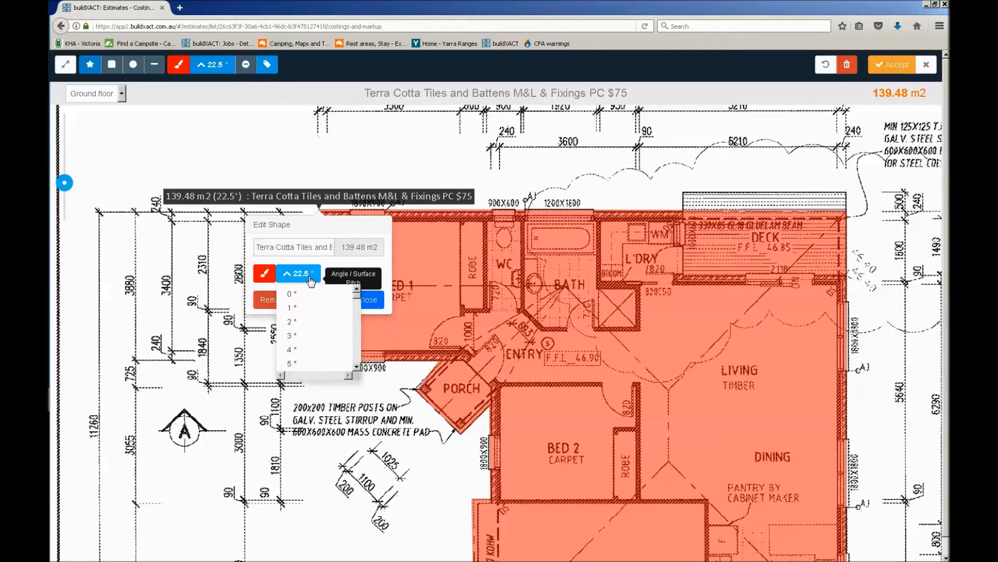
scroll(326, 321, down, 6)
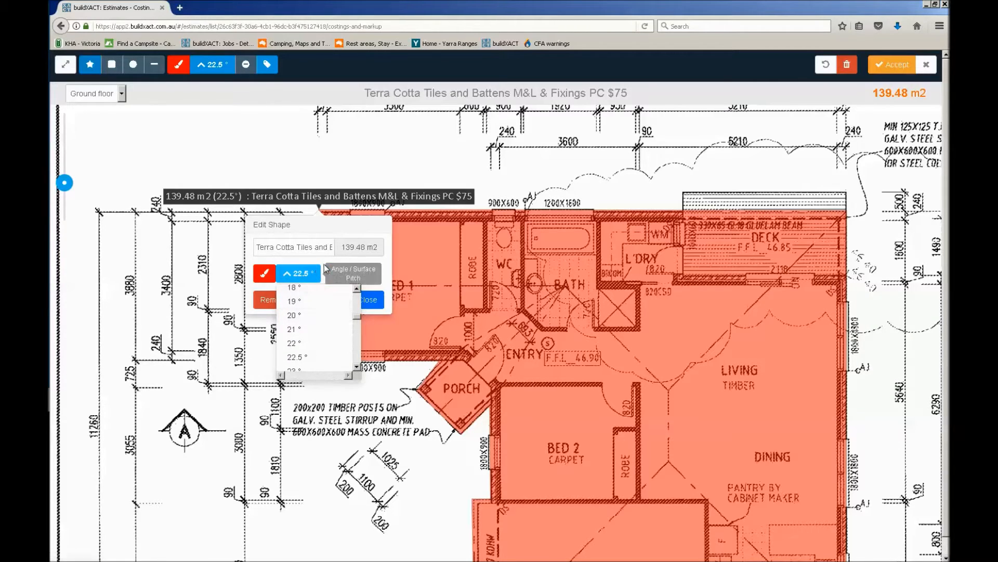
click(308, 276)
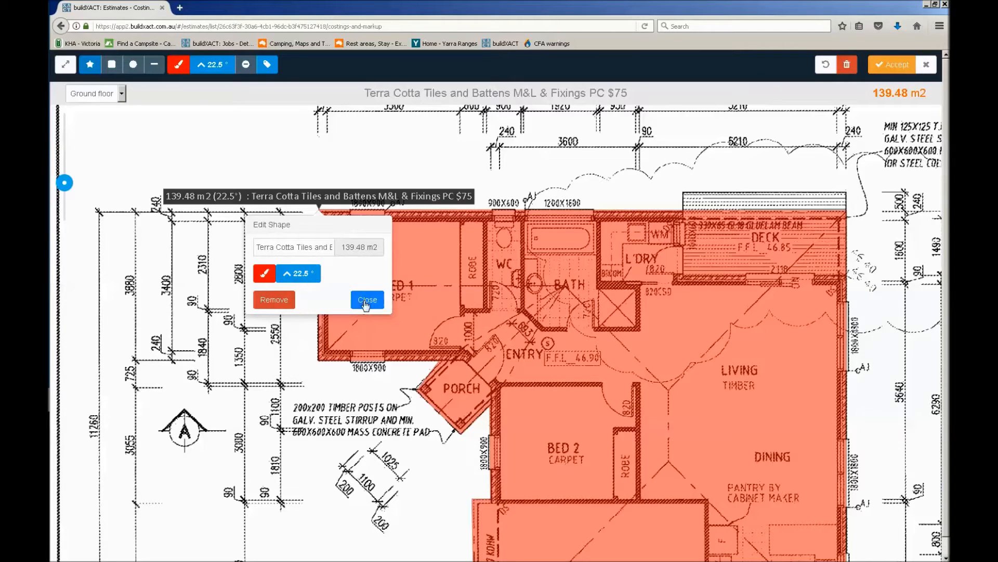
click(367, 299)
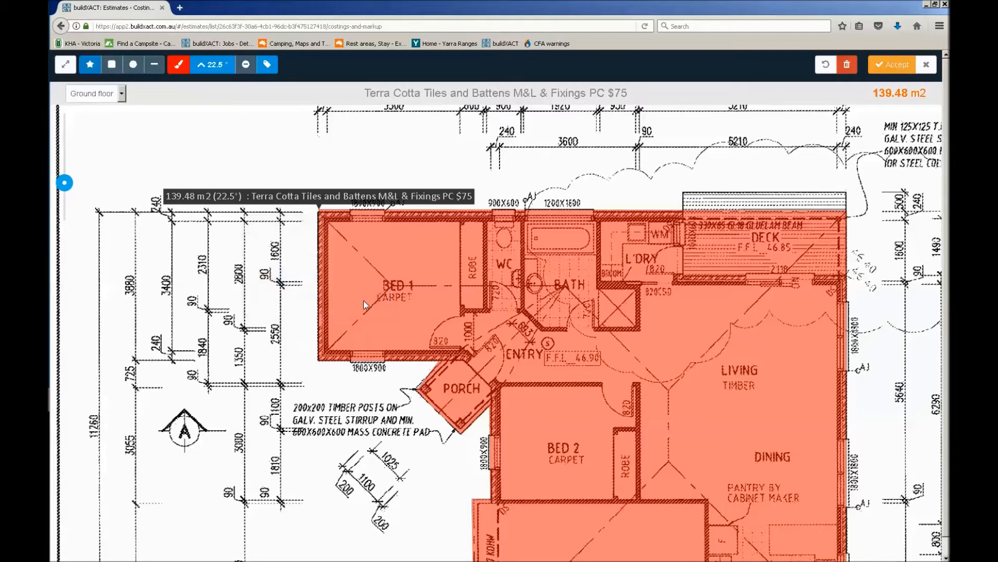
Accept the roof takeoff as the terra cotta tiles quantity and add 5% wastage to it in the calculator
click(884, 64)
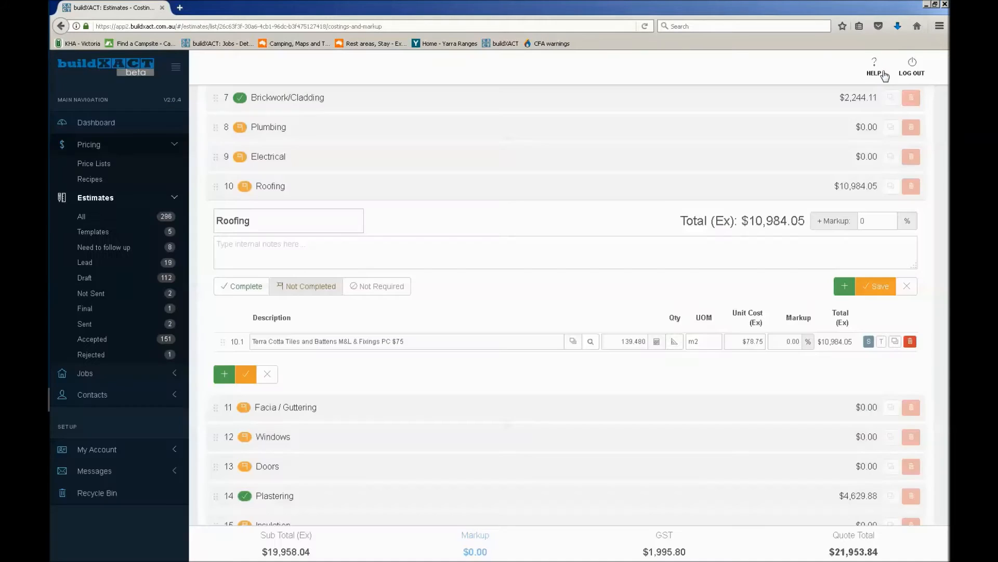
click(657, 342)
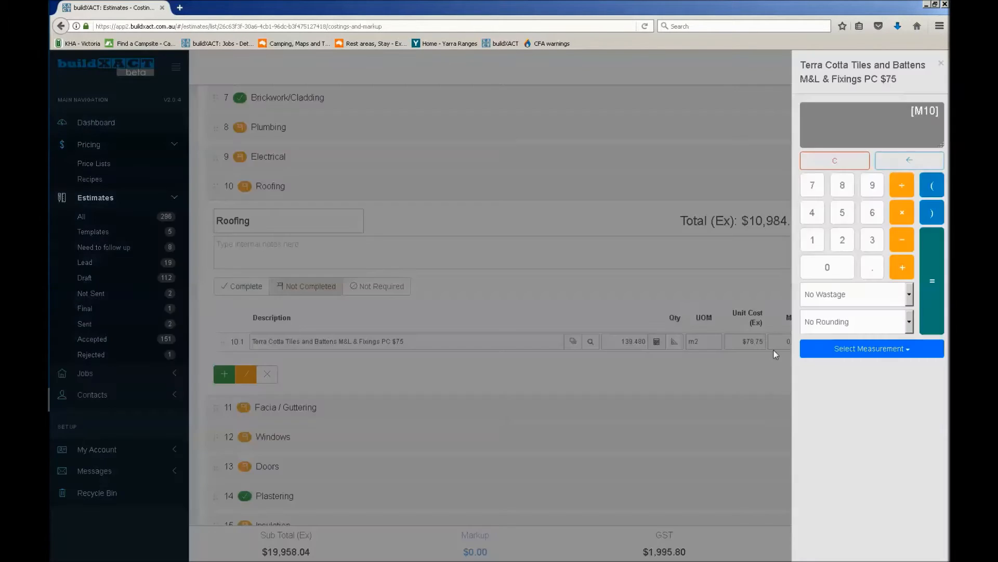
click(859, 305)
click(858, 324)
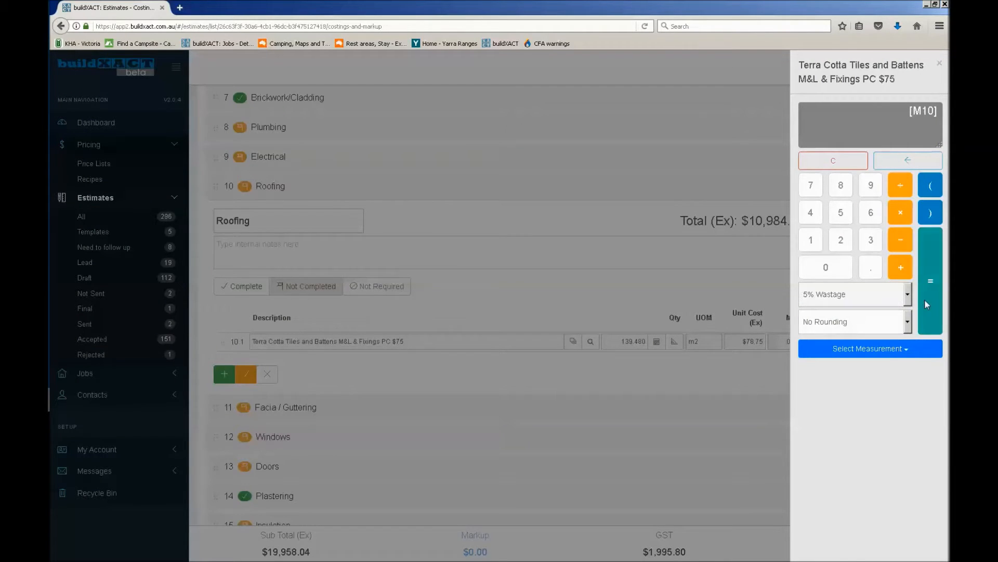
click(927, 305)
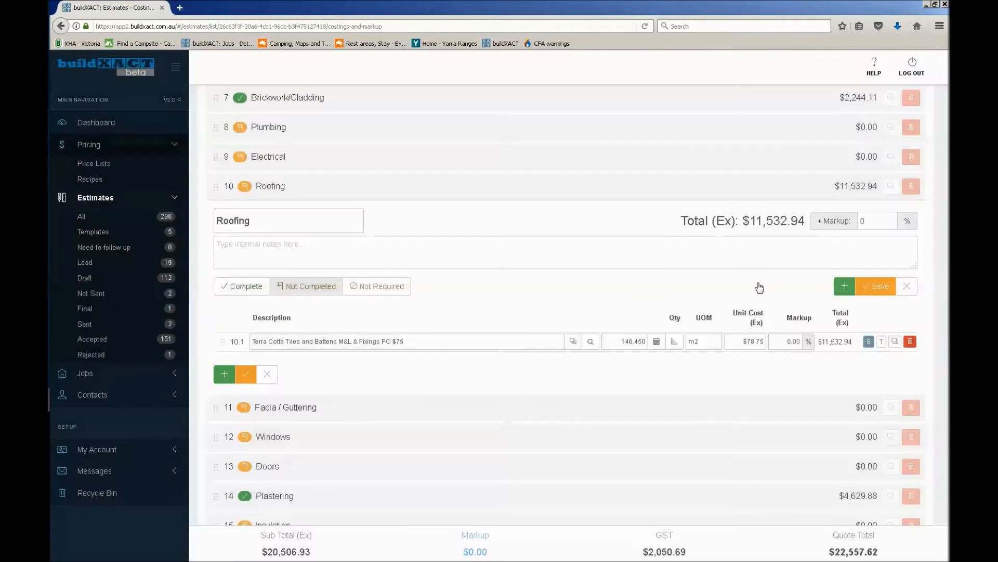
Mark the Roofing category Complete and reopen it to review the tiles item's quantity and unit
click(246, 286)
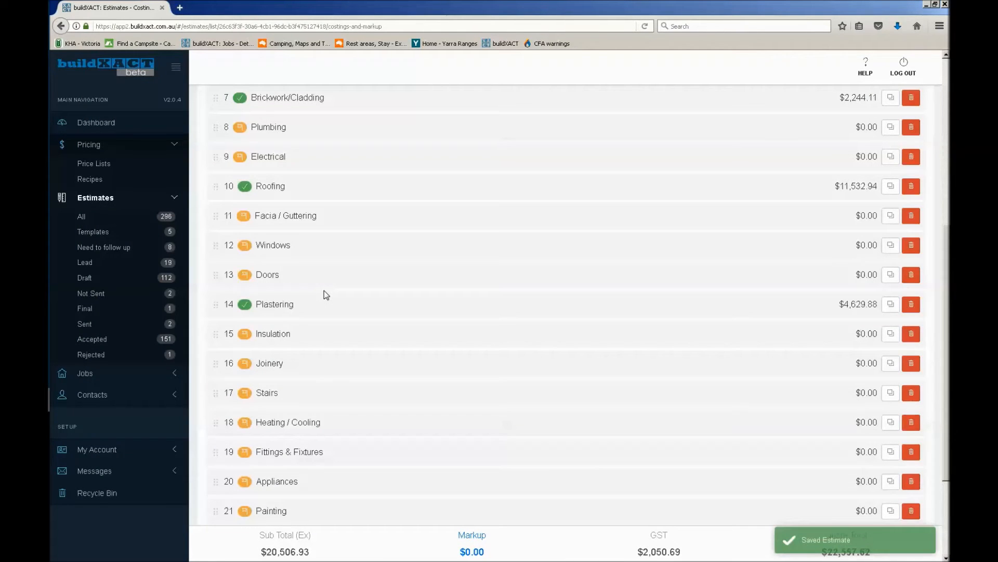
click(289, 199)
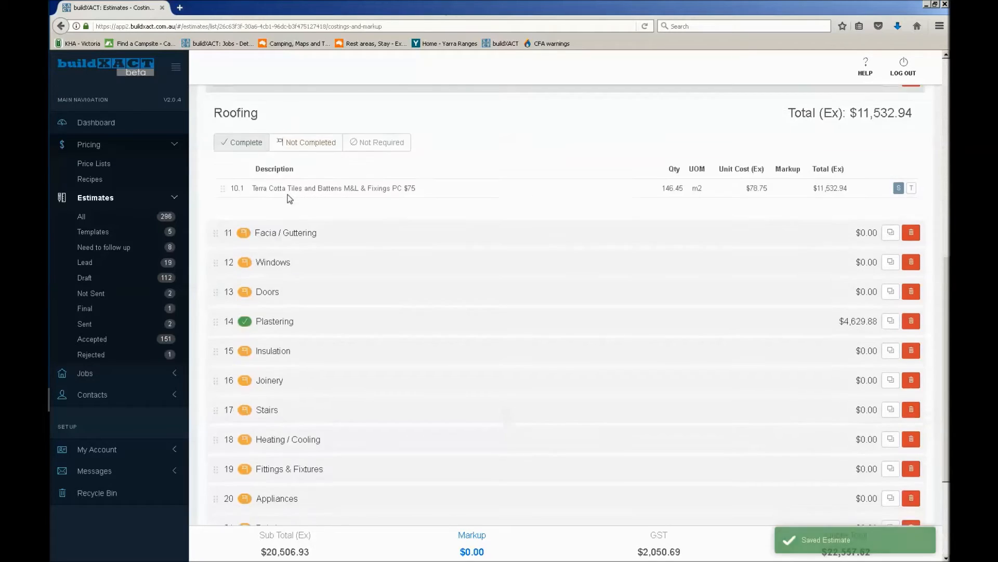
scroll(397, 223, up, 2)
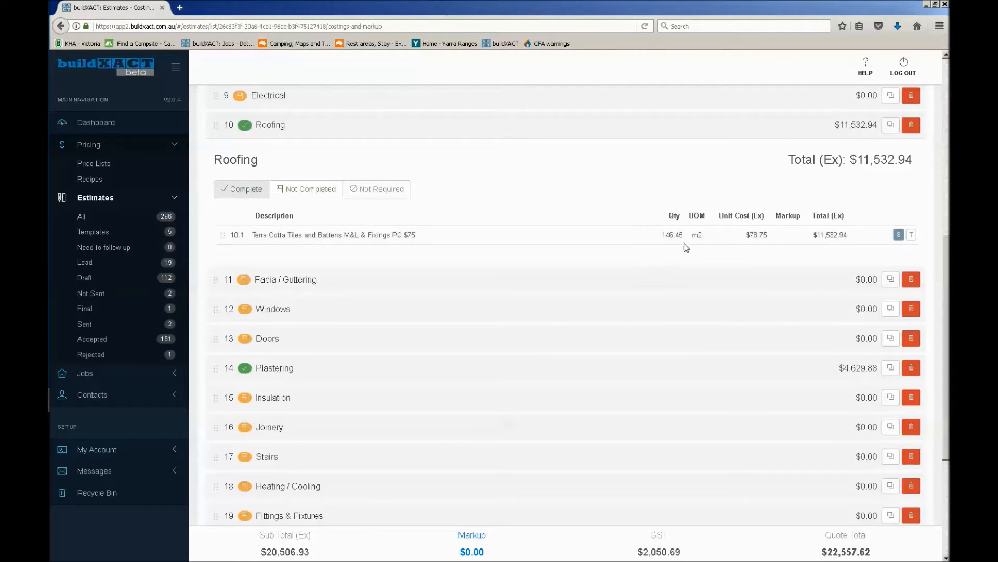
double_click(704, 237)
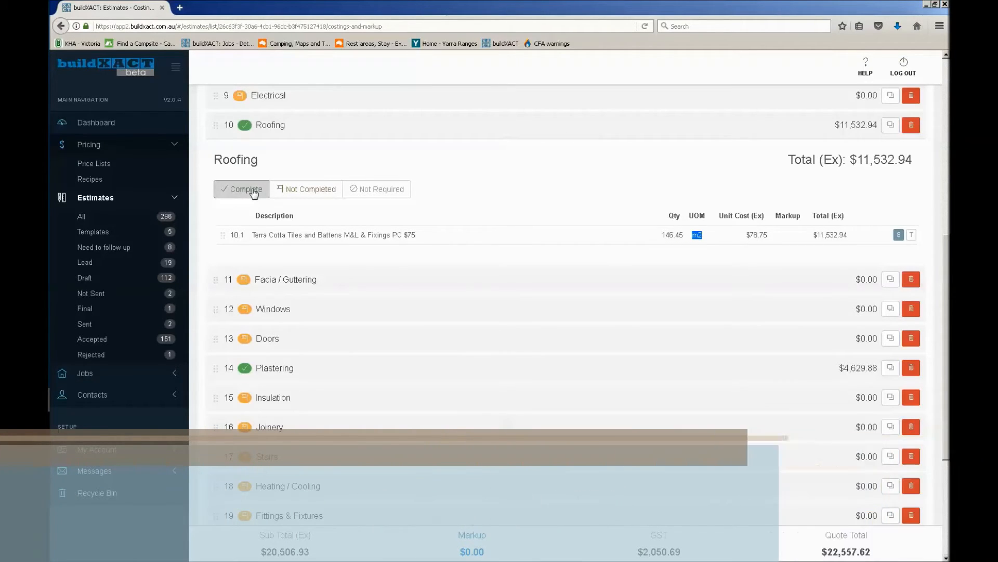
Add the price list item Electrician Supply and Install Downlight to the Electrical category
scroll(261, 146, up, 3)
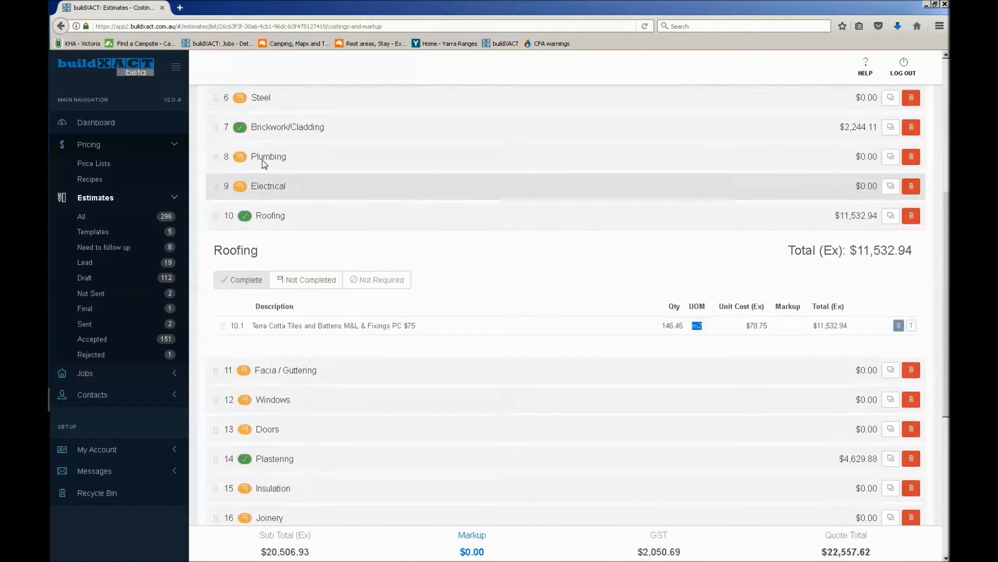
scroll(275, 223, up, 1)
click(281, 218)
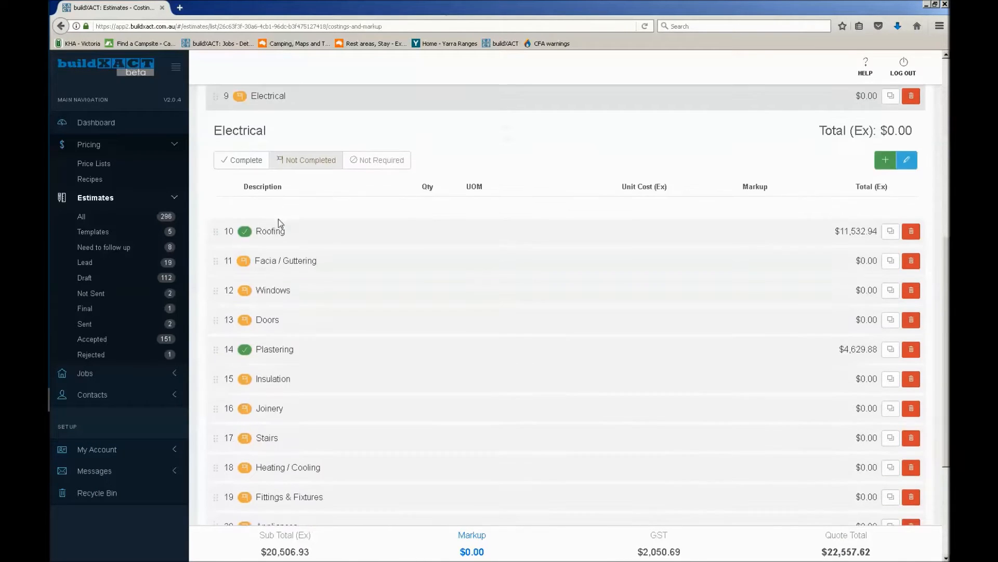
scroll(365, 258, up, 5)
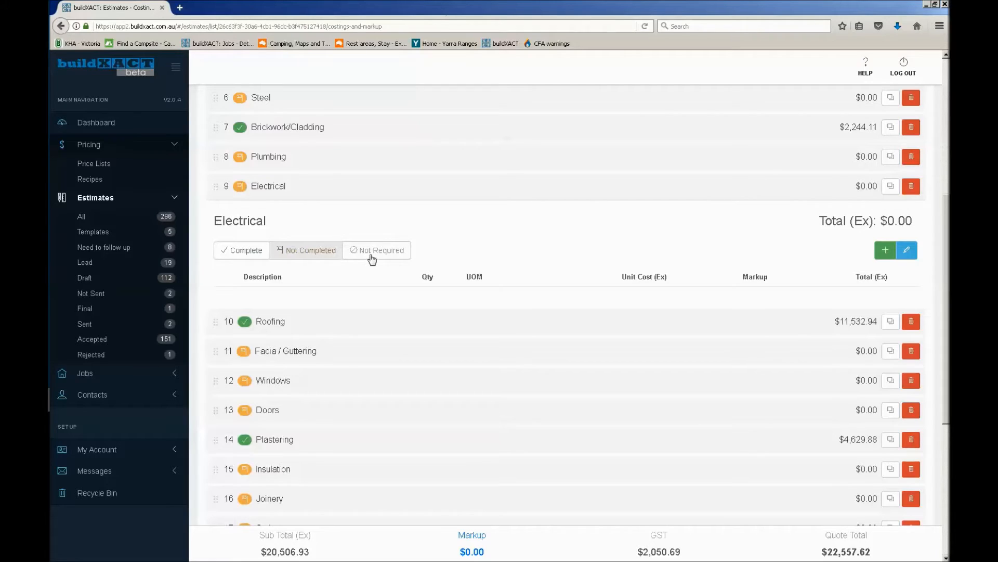
click(884, 251)
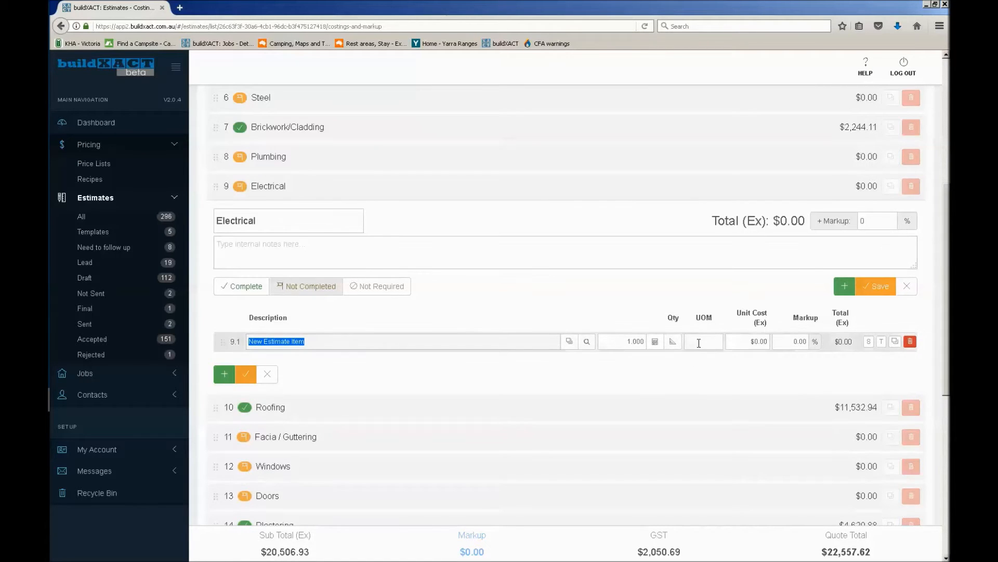
text(downlig)
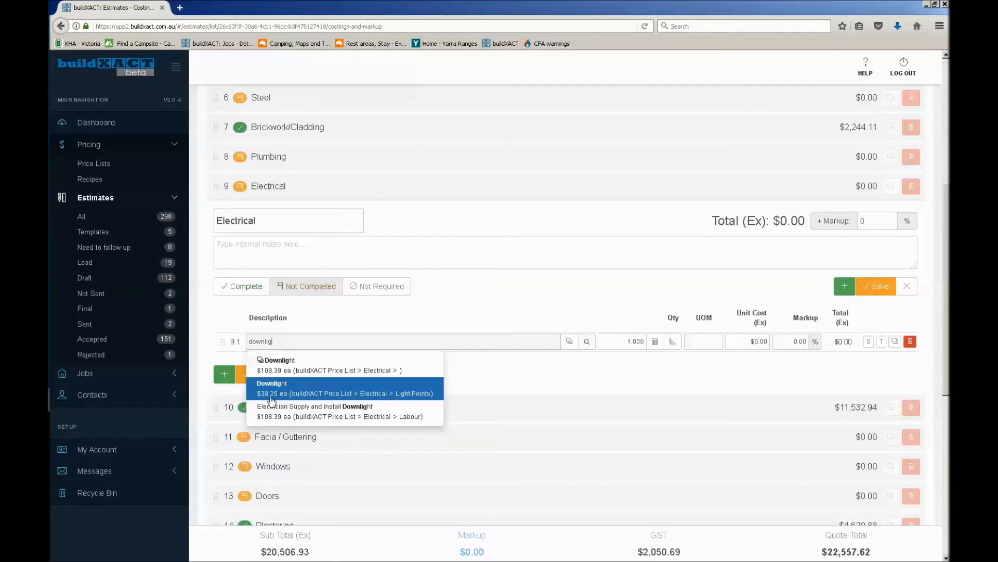
click(322, 415)
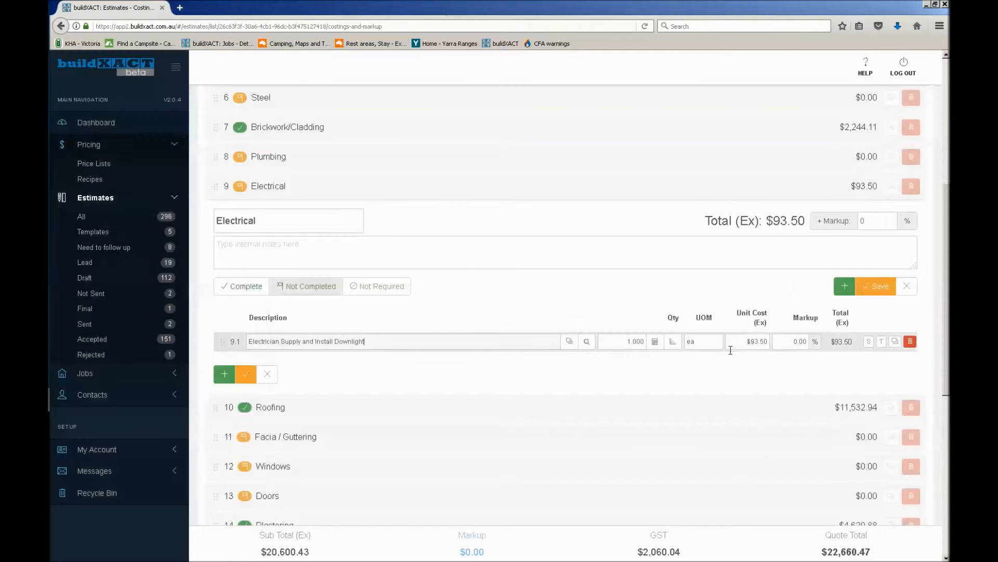
Check the counting unit in the downlight item's takeoff and compare it with the item's unit of measure
click(681, 342)
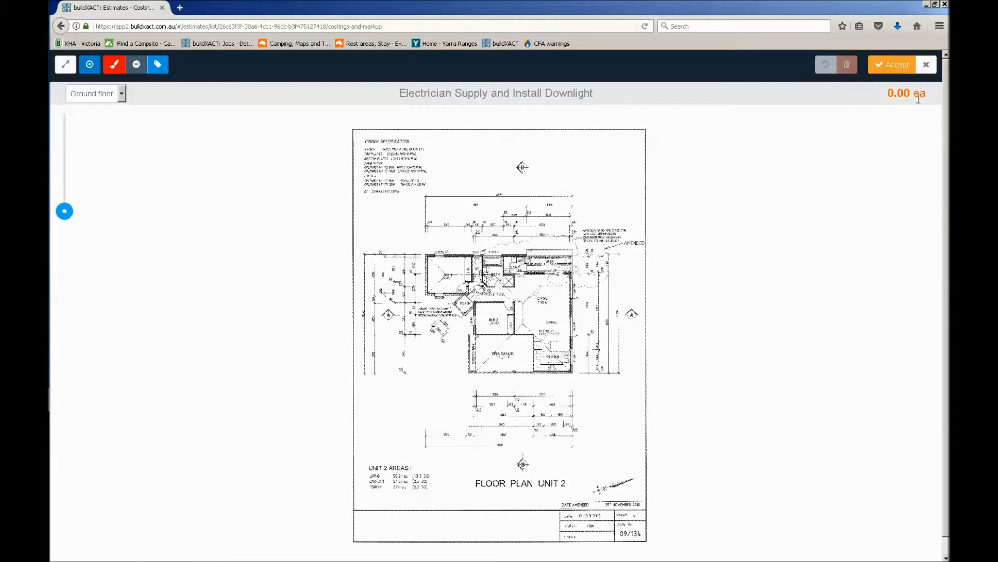
drag(927, 95, 881, 95)
click(929, 65)
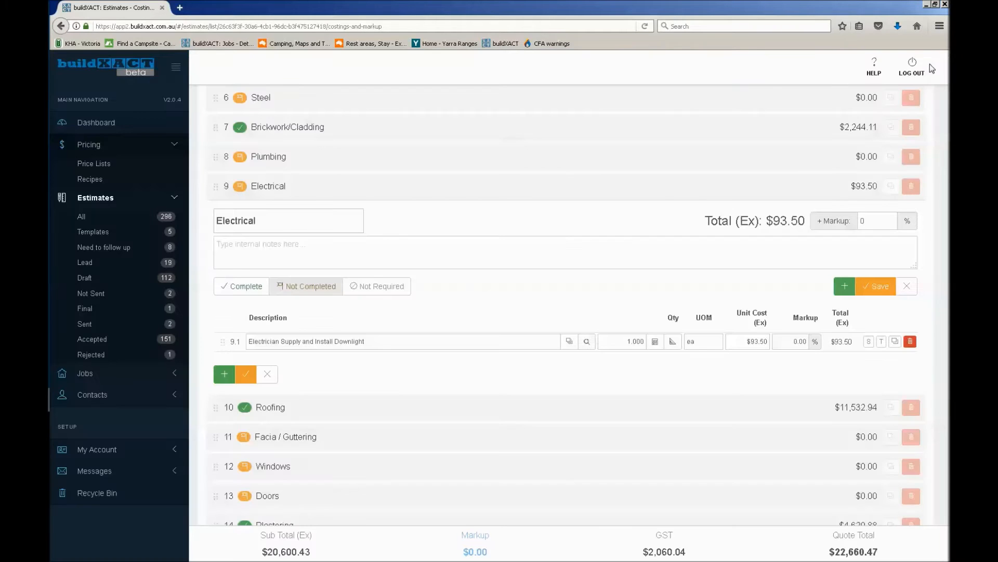
click(708, 343)
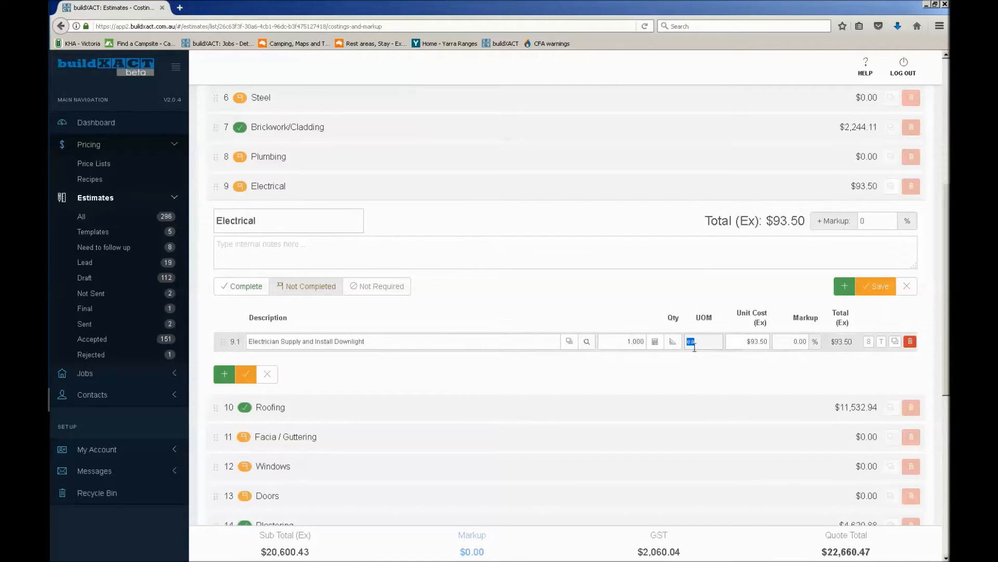
Open the downlight item's takeoff on the Ground floor plan, place one marker in Bed 1, and hide the shape labels
click(676, 344)
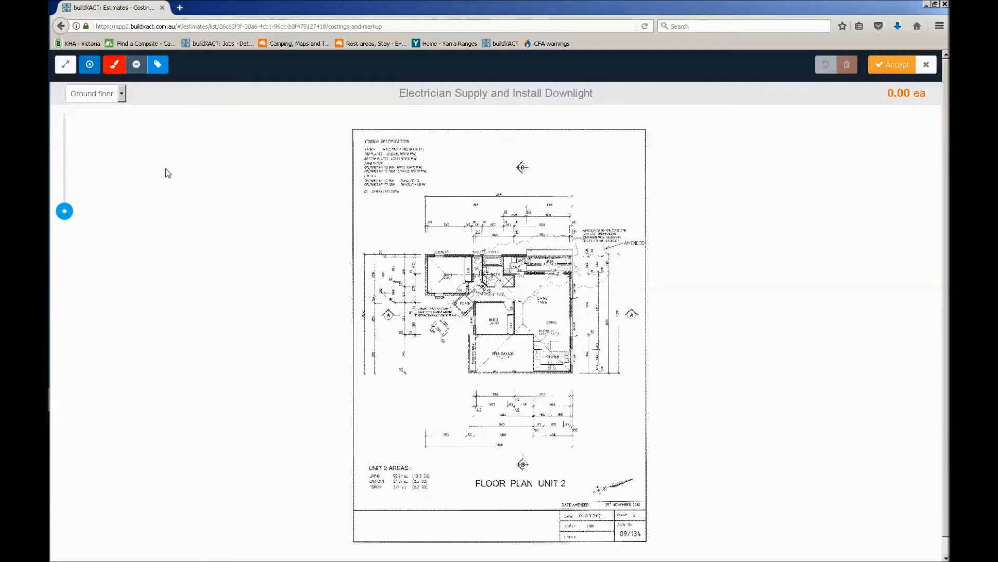
drag(397, 91, 602, 93)
drag(64, 211, 423, 267)
drag(66, 191, 404, 253)
double_click(925, 94)
click(90, 66)
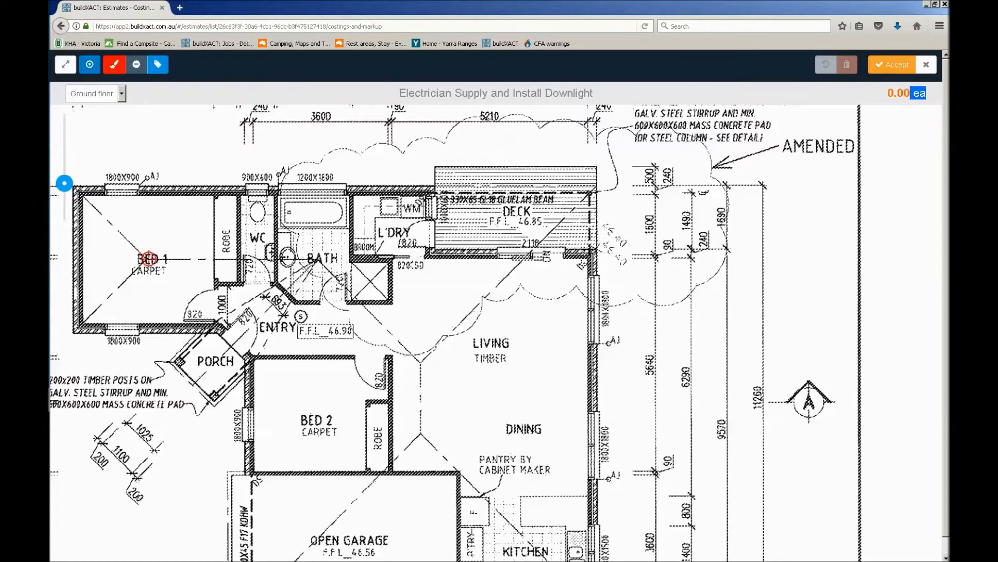
click(149, 260)
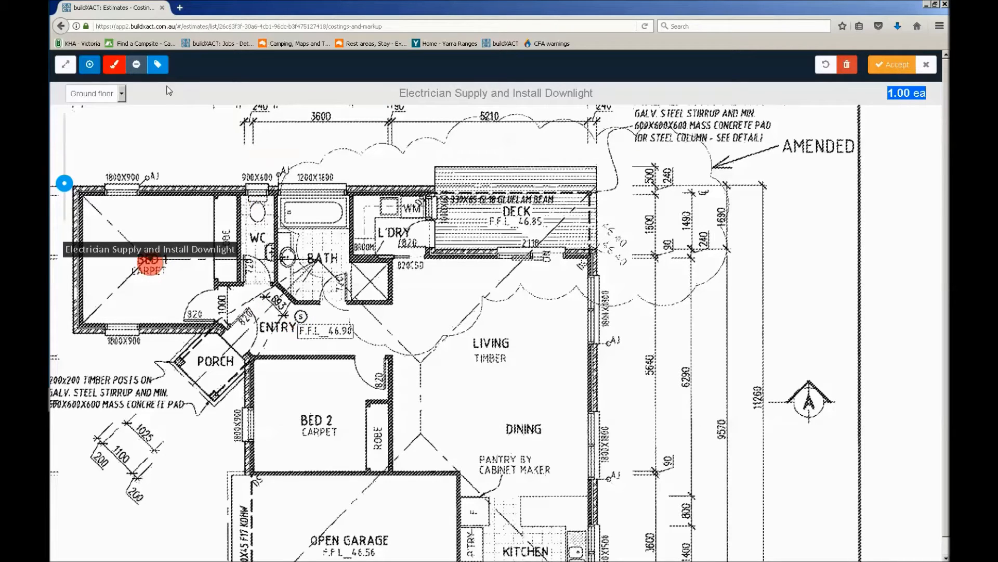
click(157, 64)
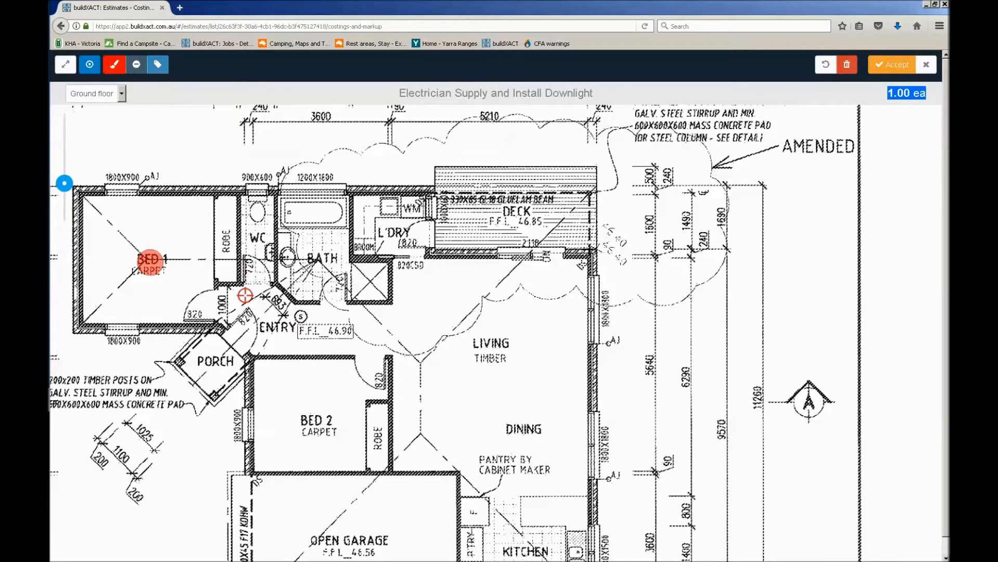
Place one downlight on the porch, two in the entry, one in the WC, two in the bathroom and two in the laundry
click(215, 361)
click(265, 323)
click(351, 327)
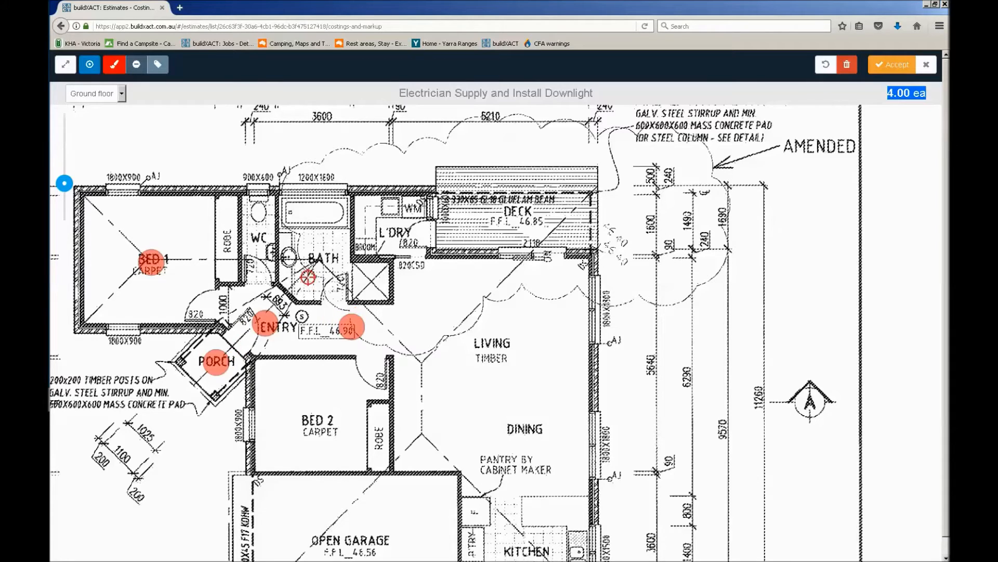
click(258, 239)
click(289, 264)
click(325, 266)
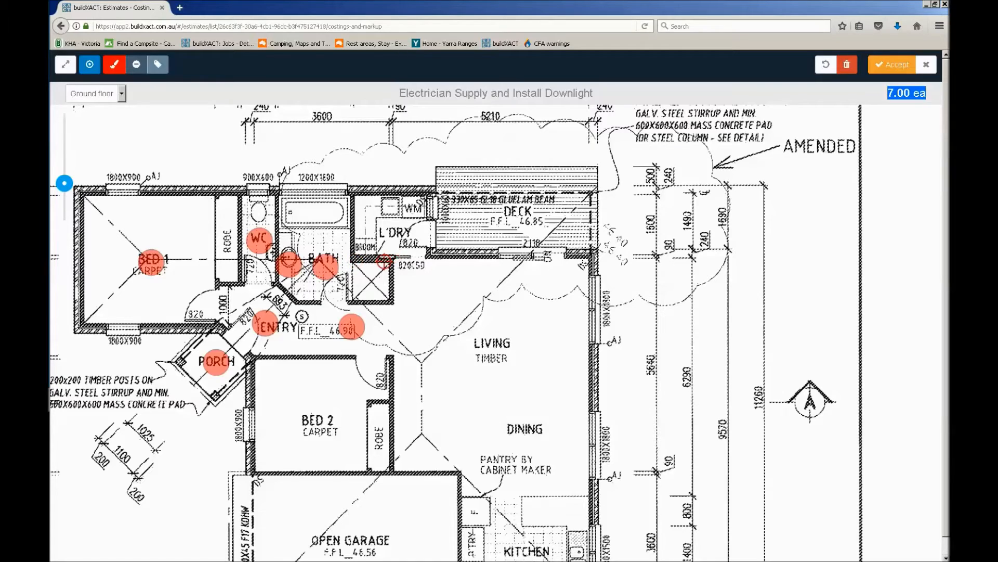
click(391, 208)
click(407, 242)
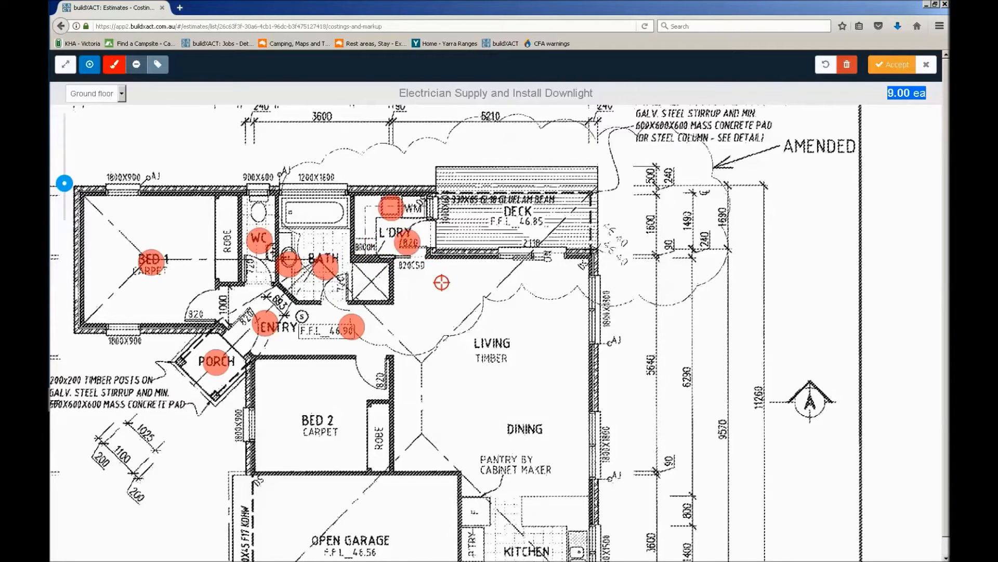
Place one downlight in the living area, one in the dining area, and three in the kitchen at the pantry, cooktop and sink
click(507, 326)
click(506, 402)
scroll(507, 396, down, 5)
click(477, 306)
click(530, 348)
click(582, 316)
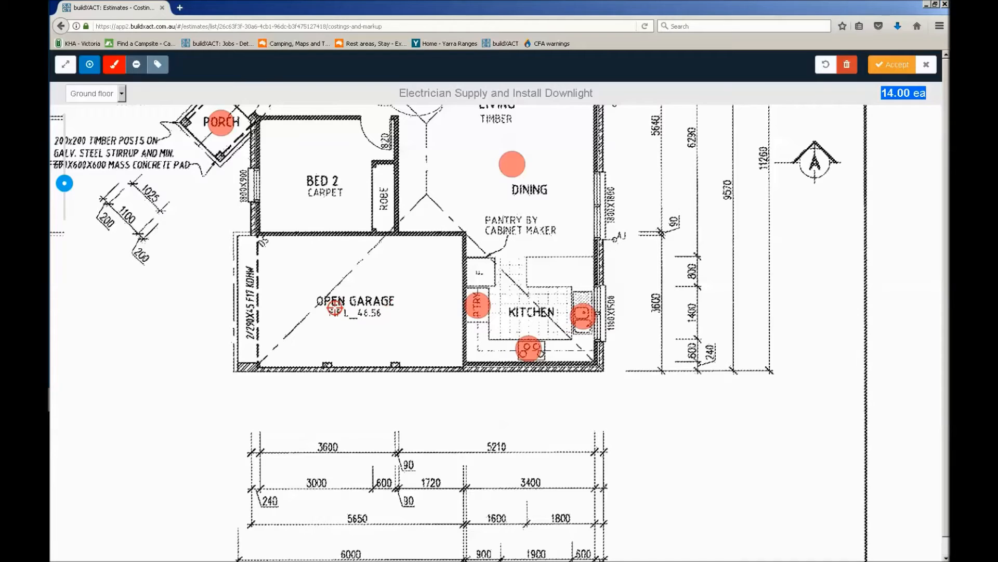
Place one downlight in the open garage and one in Bed 2
click(358, 311)
drag(365, 270, 419, 350)
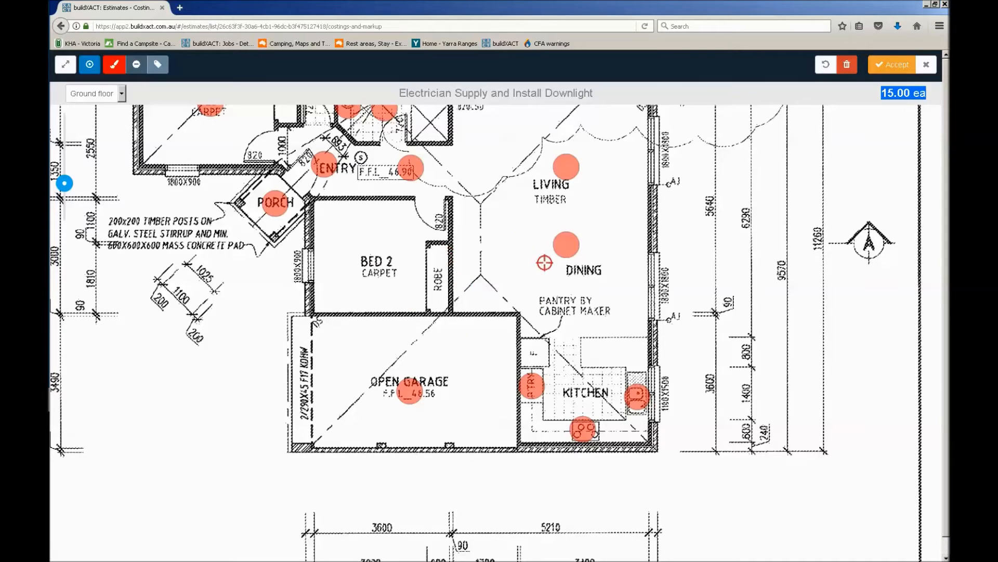
click(380, 261)
drag(486, 265, 600, 369)
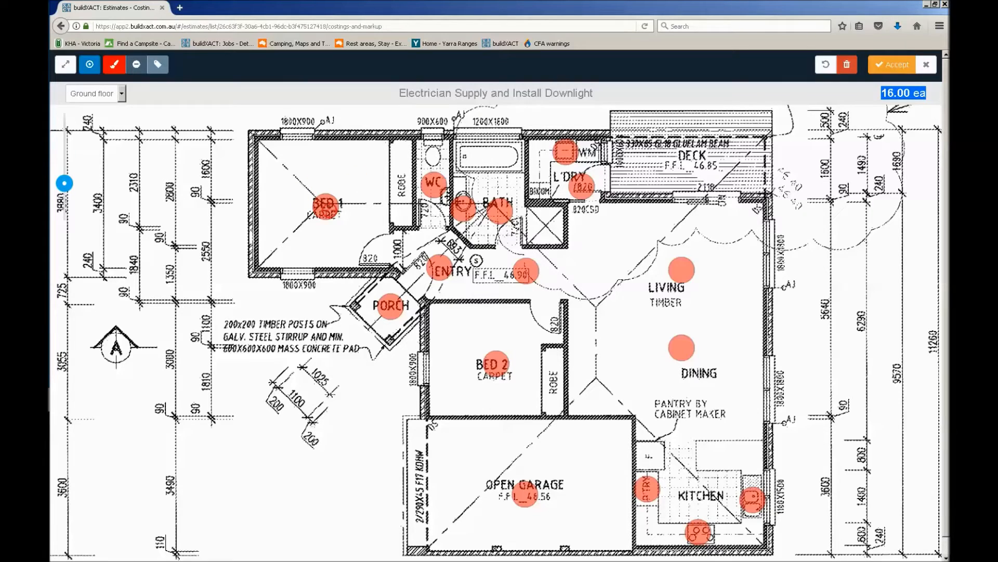
Show the shape labels and rename the Bed 1 downlight marker as bedroom1
click(157, 63)
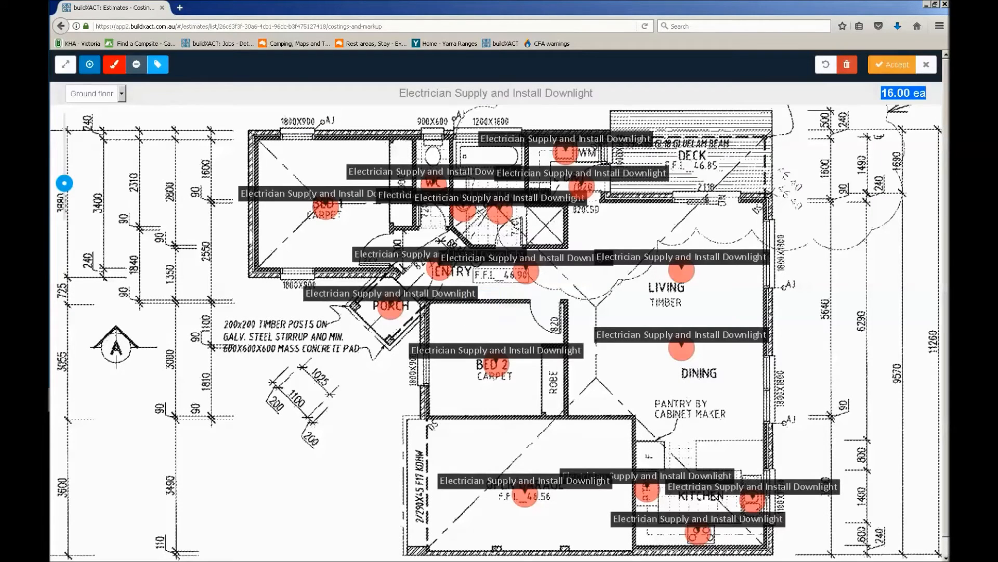
click(311, 197)
double_click(327, 244)
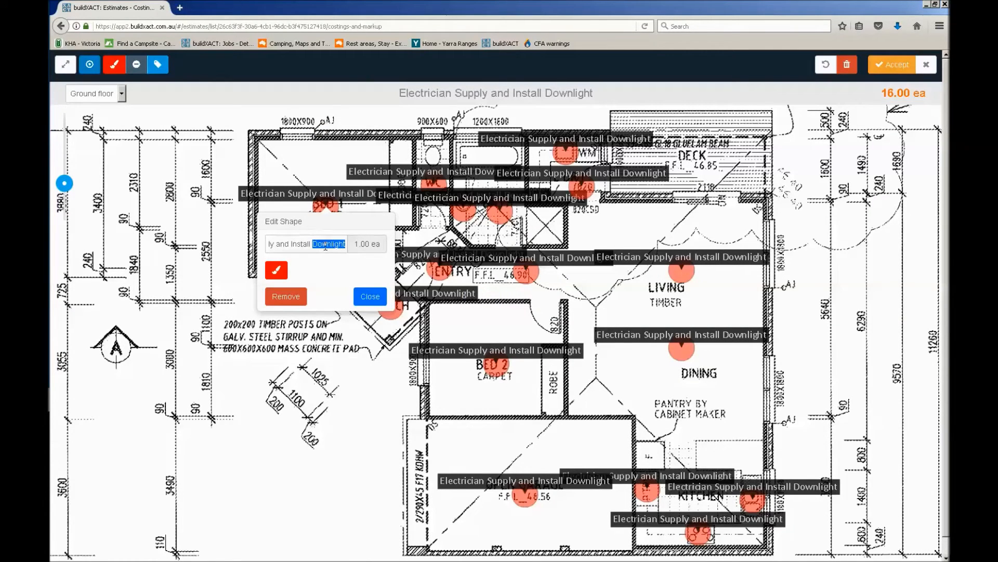
triple_click(327, 243)
text(bedroom1)
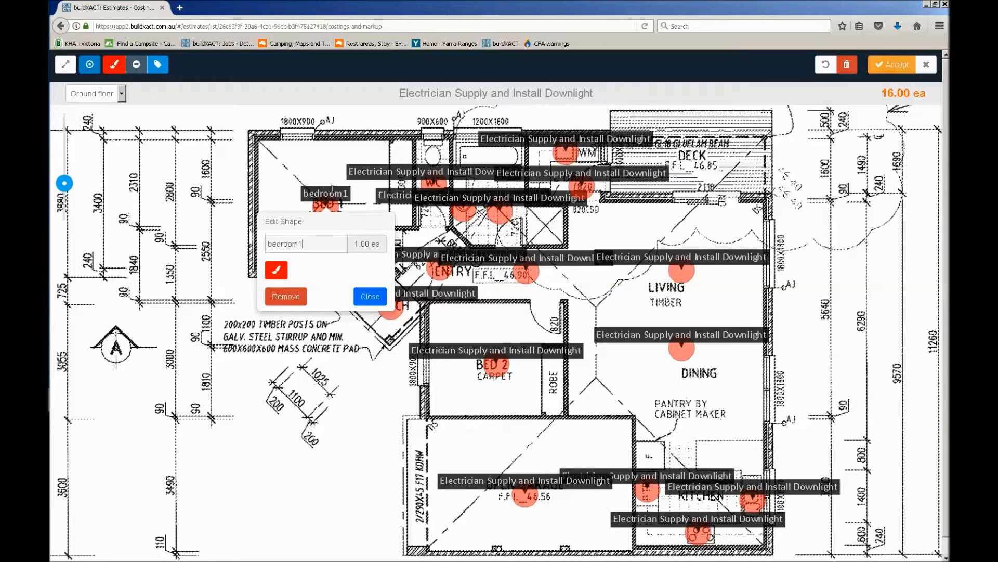
Close the bedroom1 shape edit and accept the downlight count as the electrical item's quantity
click(370, 296)
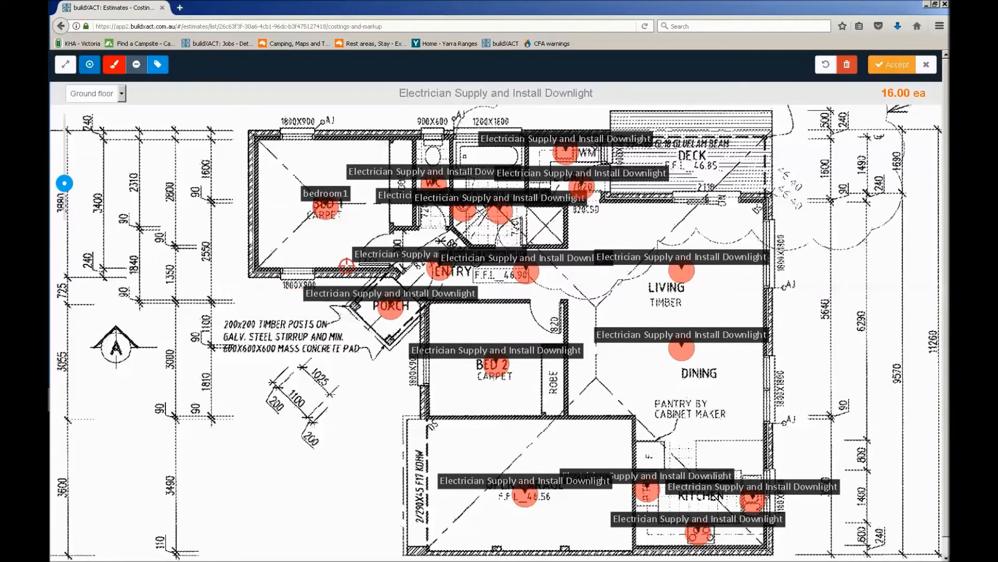
click(895, 67)
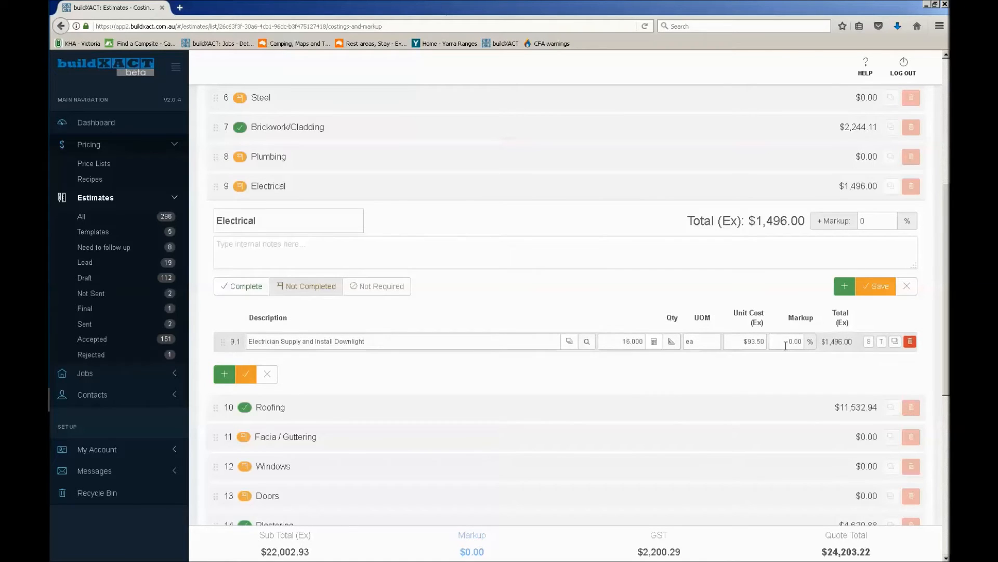
Show the downlight item as a task in the job schedule and mark the Electrical category complete
click(880, 343)
drag(315, 341, 365, 342)
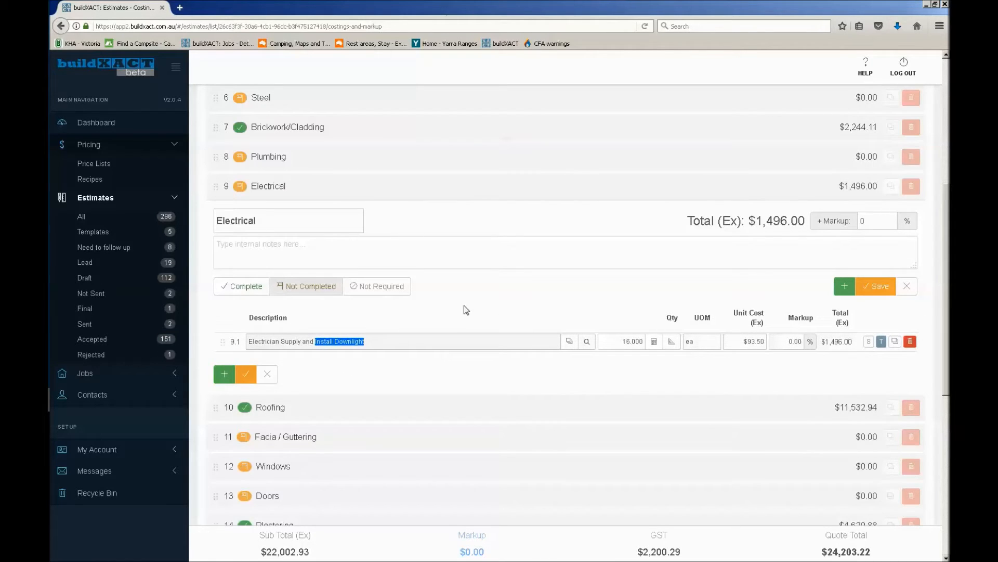
click(235, 288)
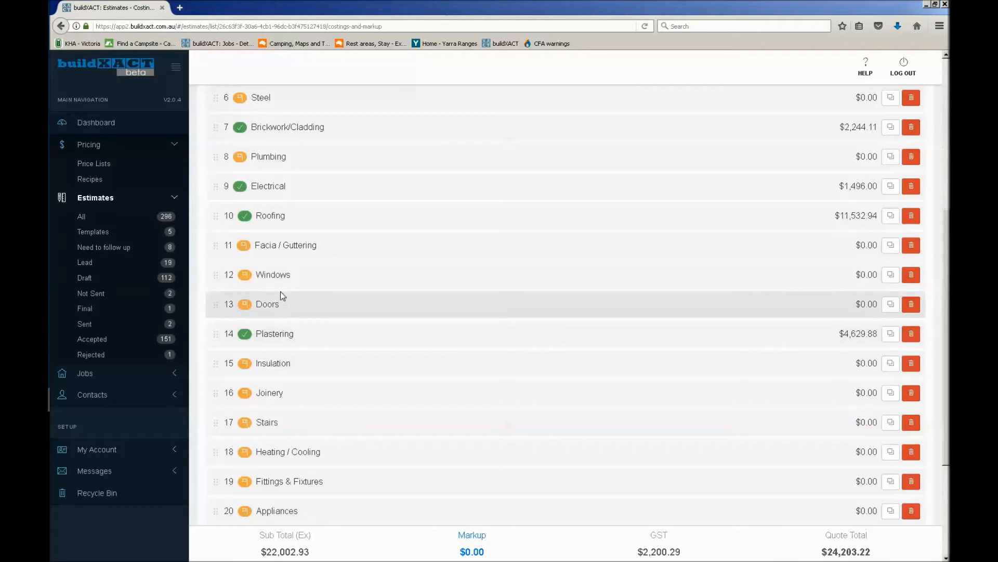
Add an item to the Plumbing category with the description "Quote - John's plumbing"
click(289, 188)
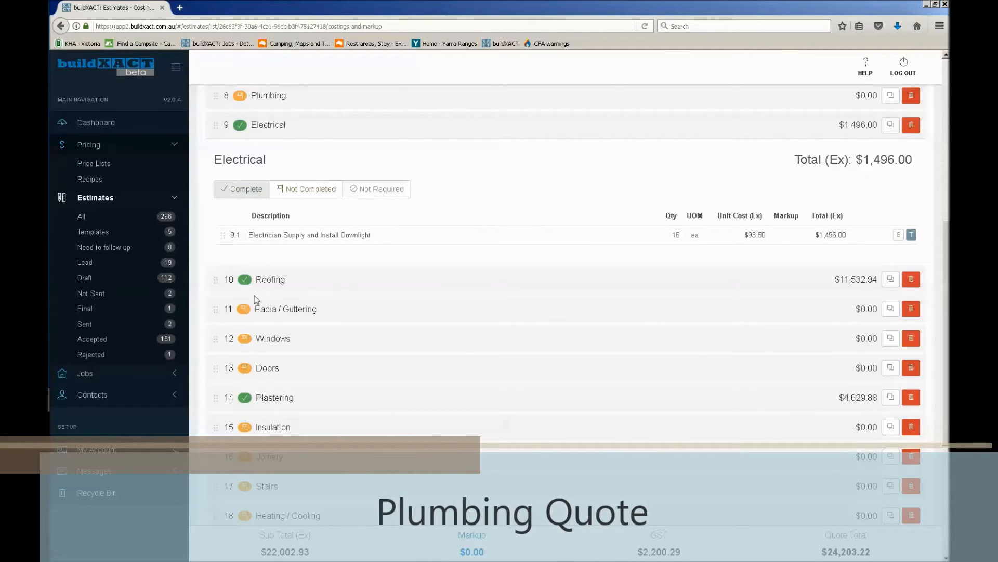
scroll(292, 374, down, 3)
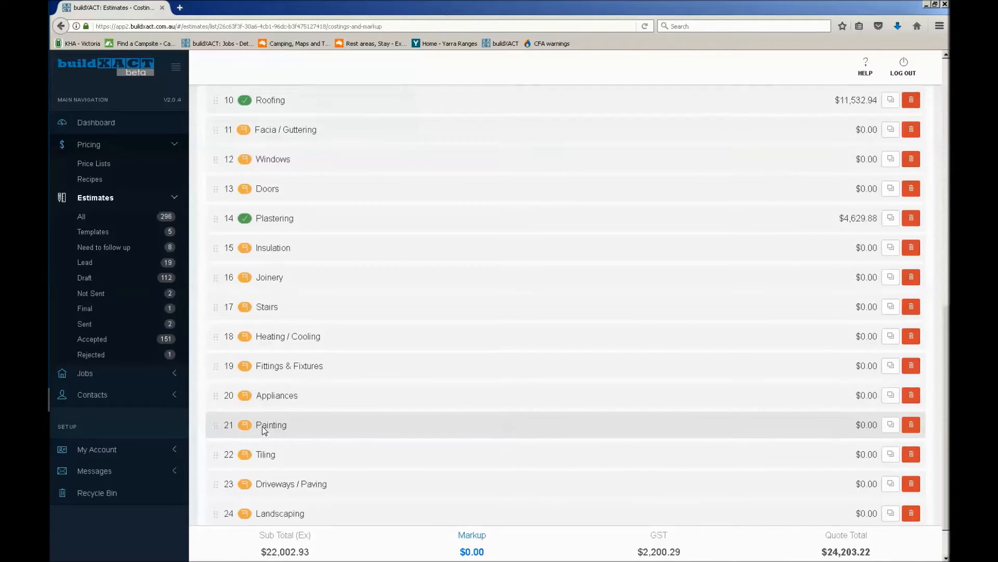
scroll(262, 425, up, 5)
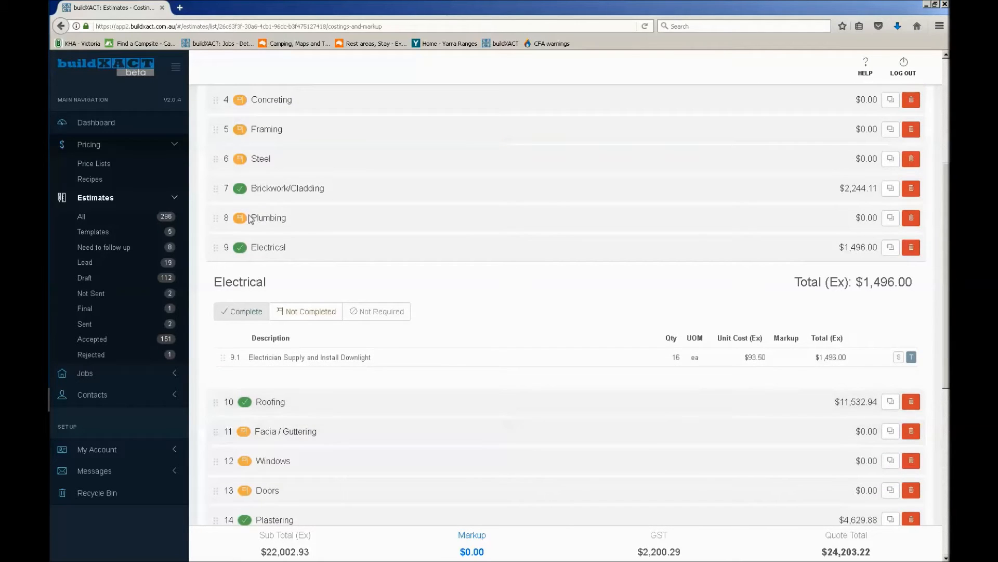
click(216, 218)
scroll(306, 290, up, 3)
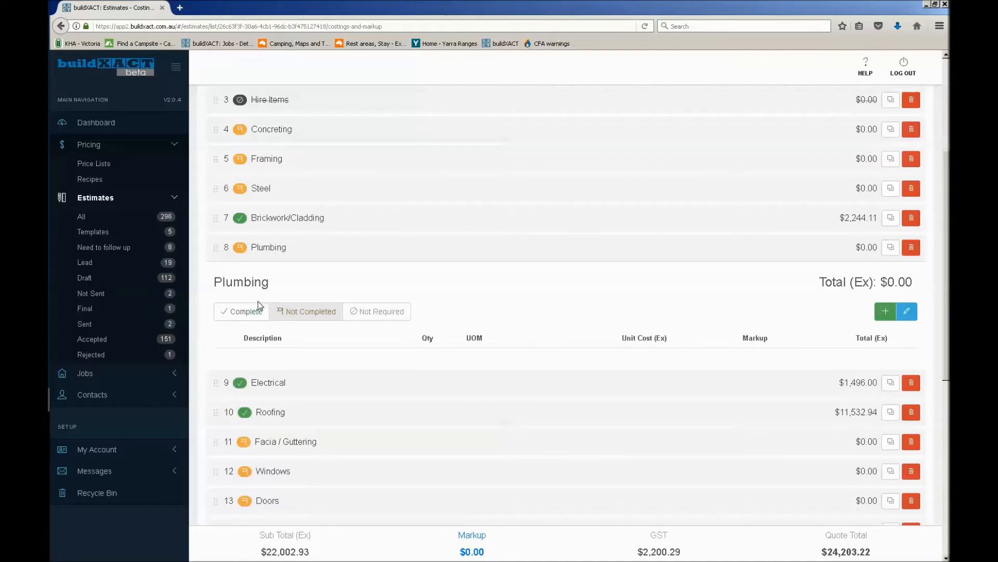
click(884, 312)
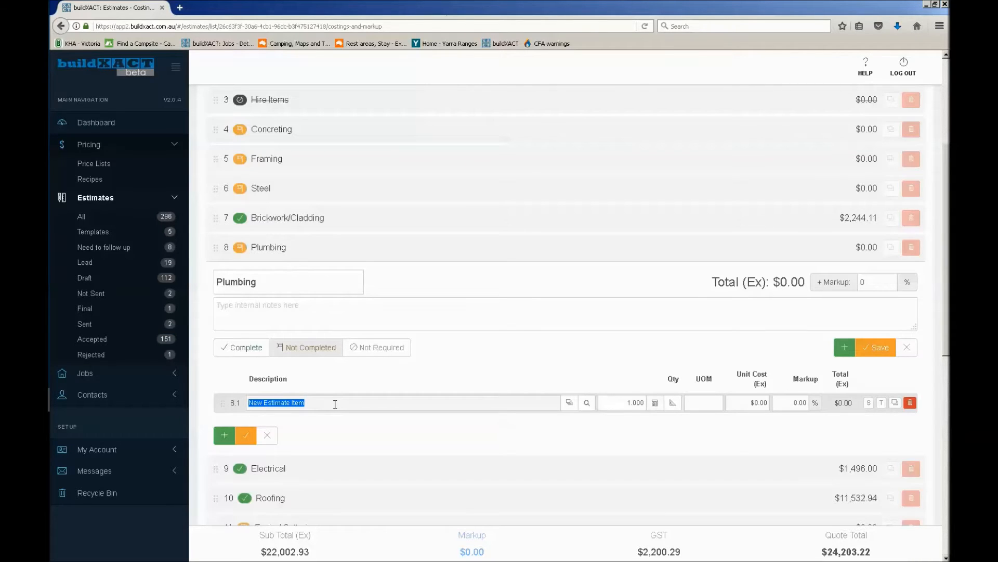
text(Quote - John's p)
text(lumbing)
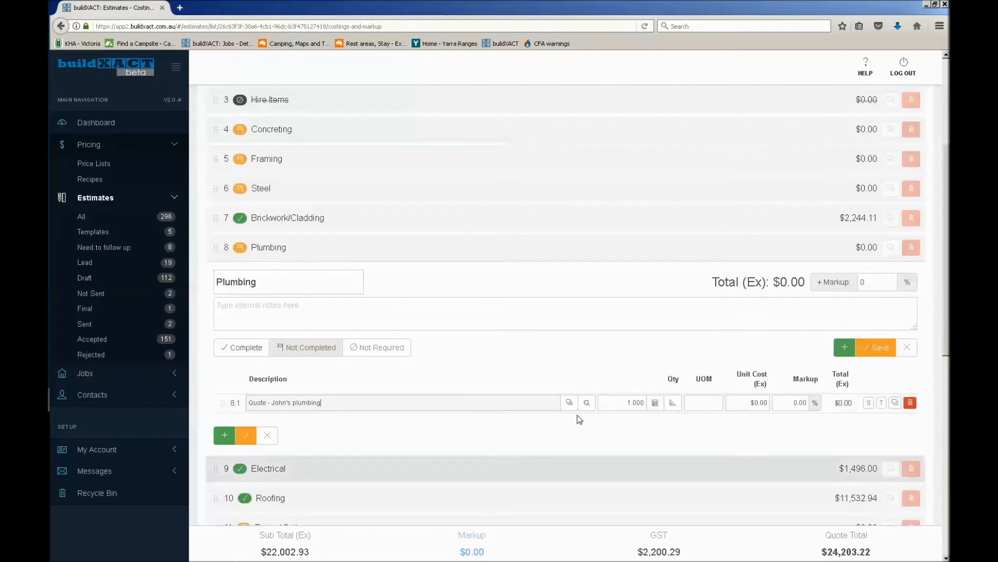
drag(274, 404, 346, 400)
click(356, 404)
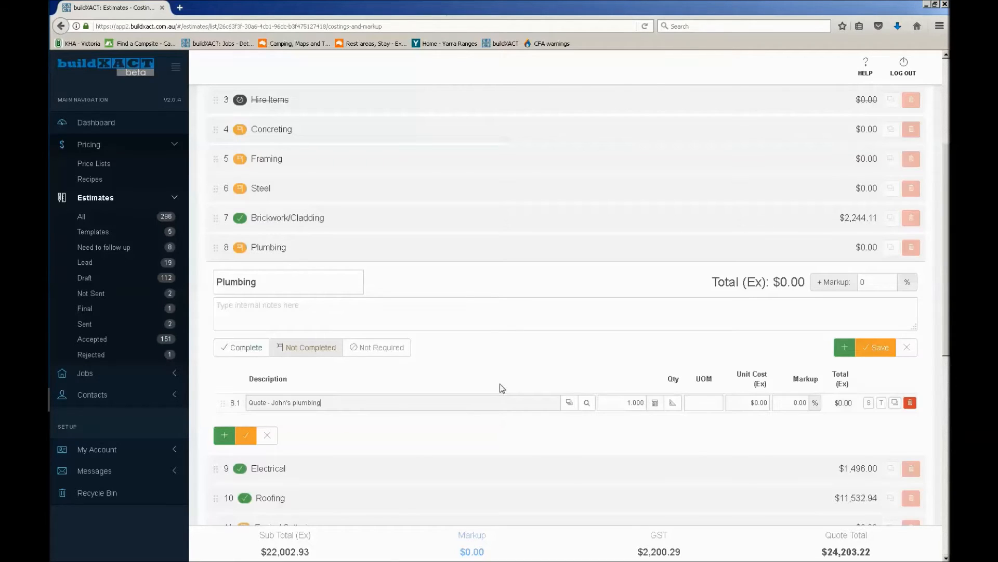
Set the plumbing item's unit of measure to quote and its unit cost to $10,000
click(720, 405)
text(quote)
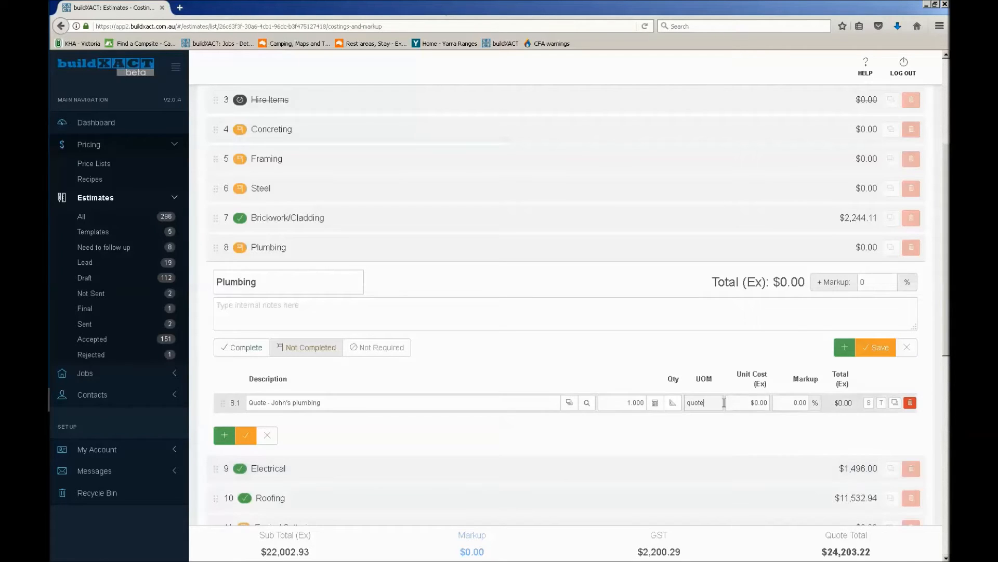
drag(723, 403, 688, 400)
click(712, 402)
click(737, 402)
text(10000)
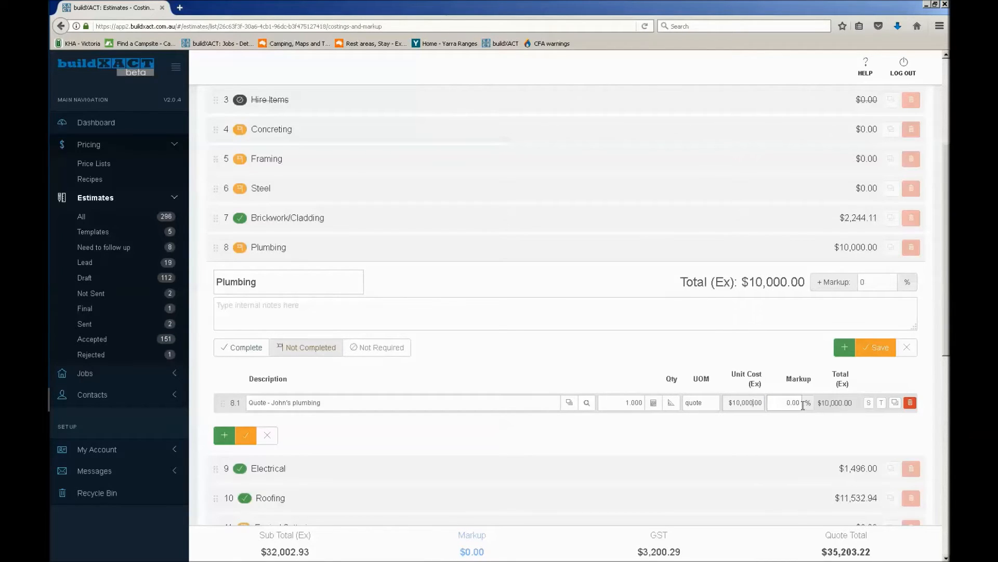
click(731, 404)
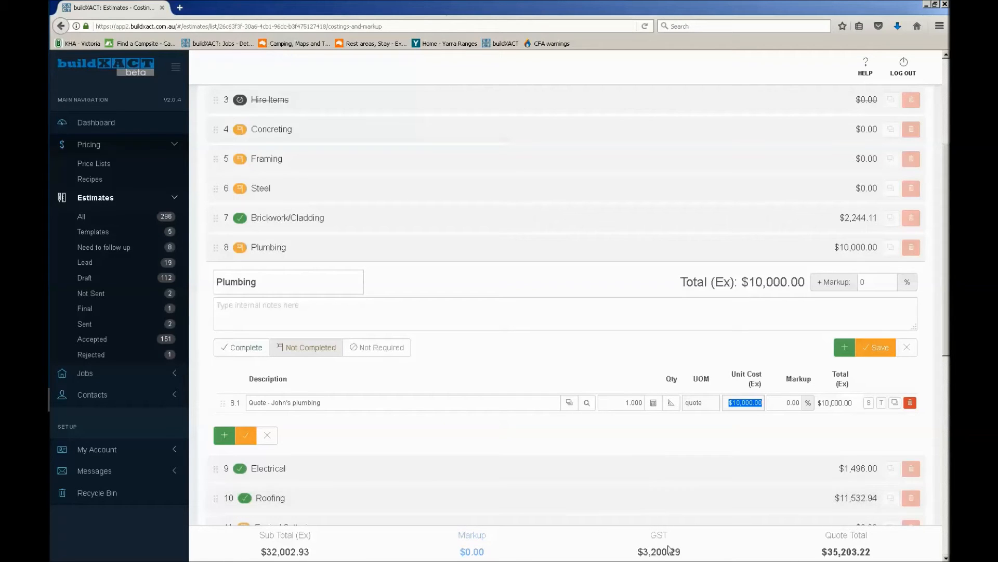
click(750, 422)
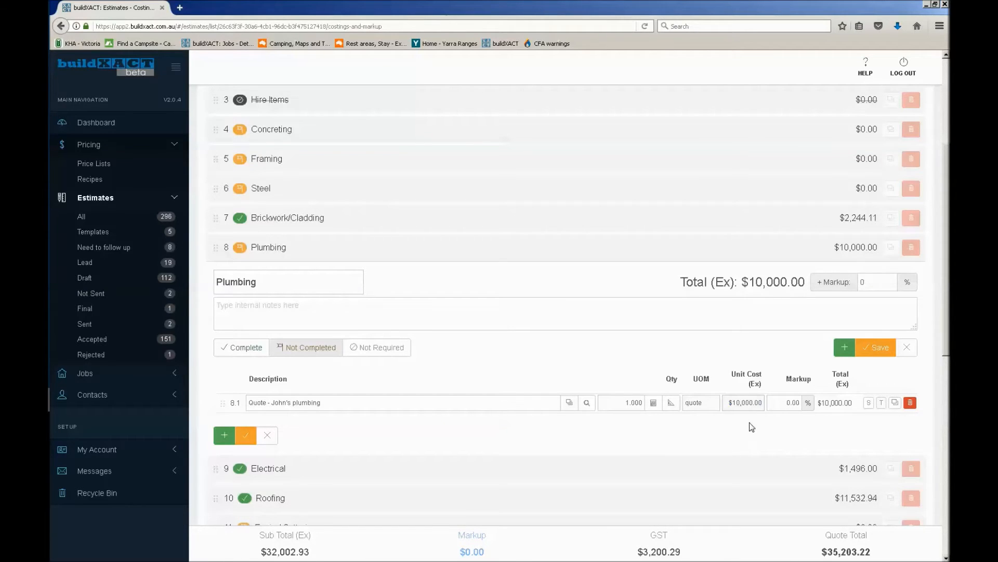
Turn on the S flag for the plumbing quote item and mark the Plumbing category complete
click(869, 403)
click(232, 347)
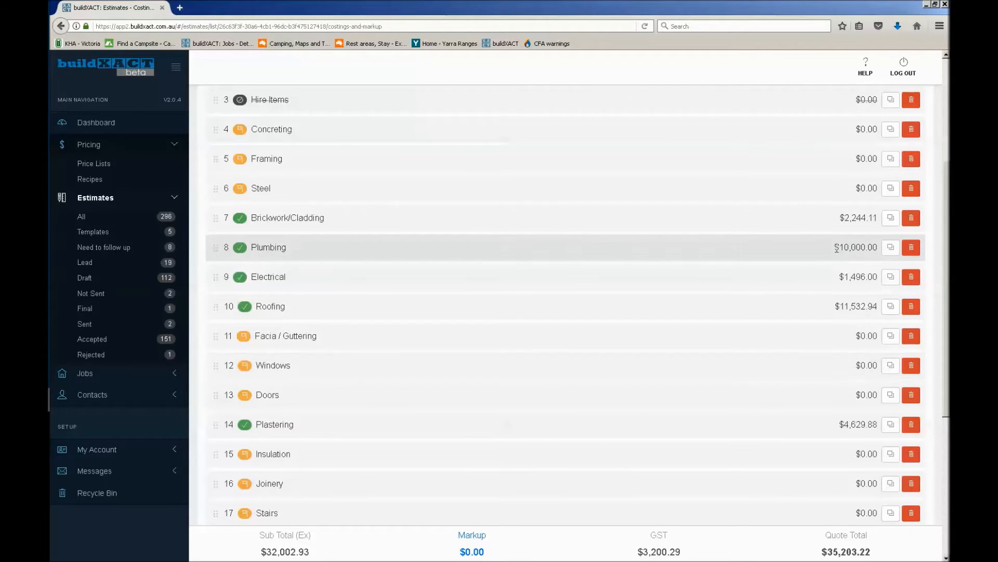
drag(868, 254, 884, 258)
Add an item to the Framing category, search for mgp10 and choose 90 X 45 Radiata Mgp10
scroll(524, 252, up, 4)
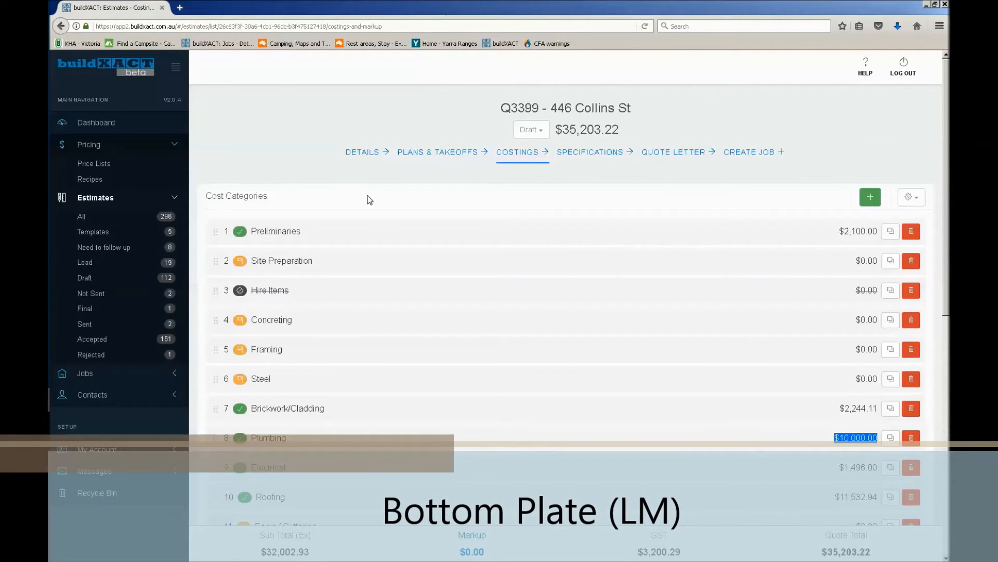
scroll(369, 202, down, 3)
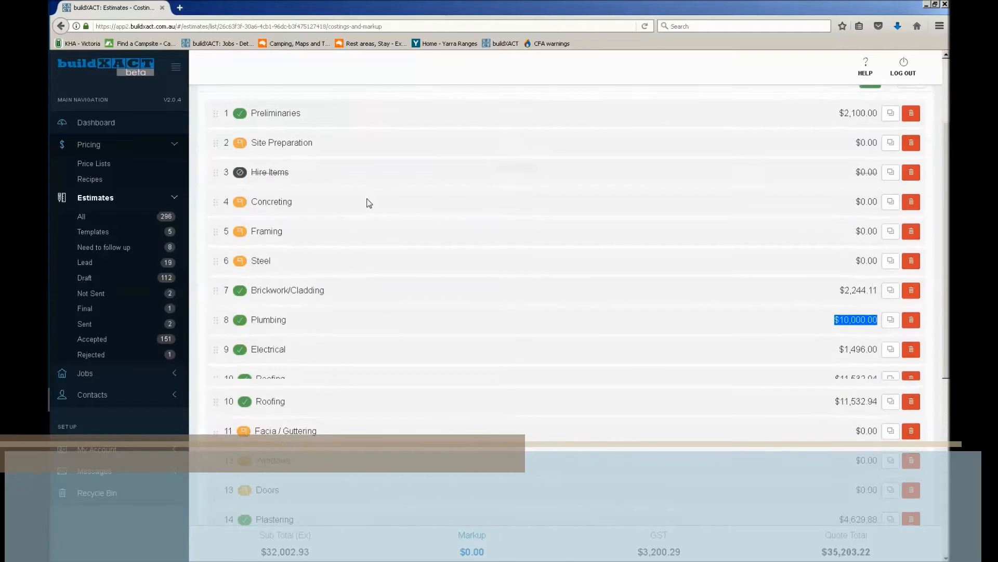
click(216, 227)
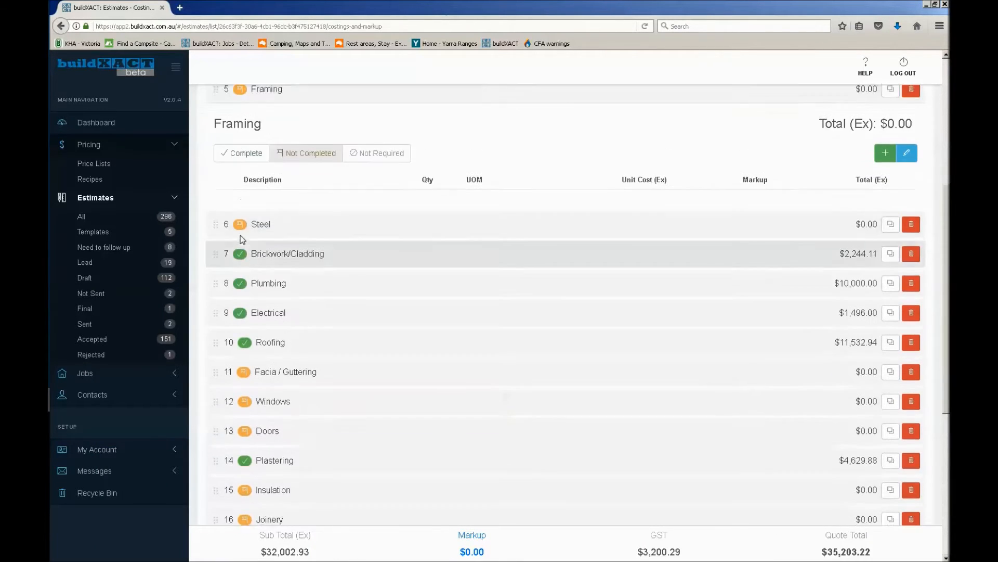
scroll(240, 234, up, 1)
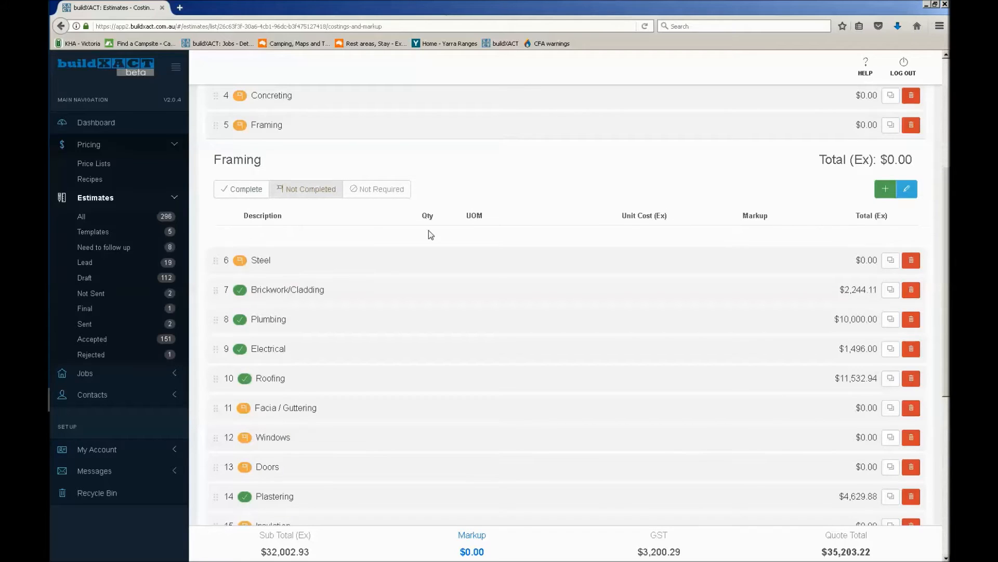
click(884, 190)
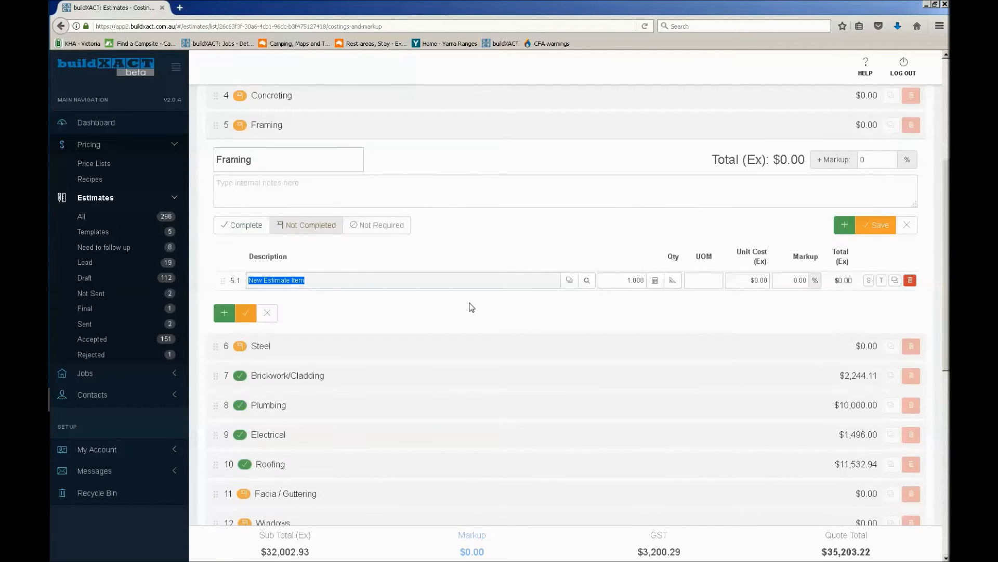
text(mgp10)
double_click(263, 280)
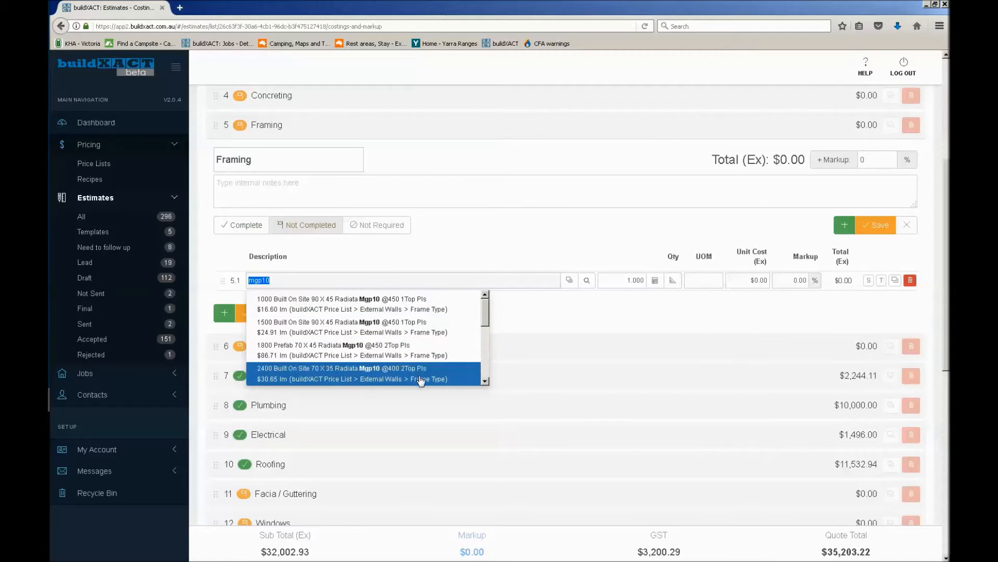
scroll(414, 359, down, 3)
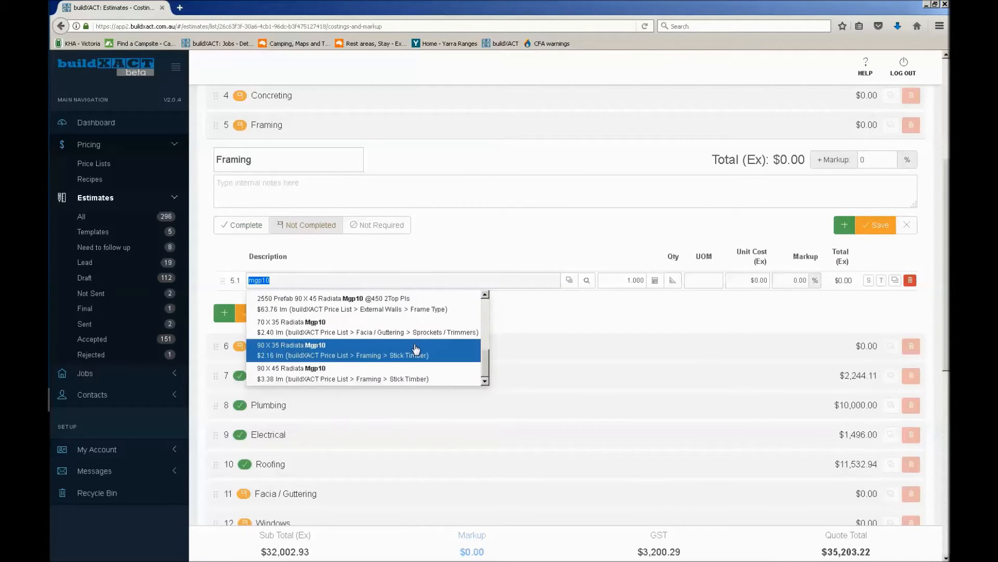
scroll(373, 352, down, 2)
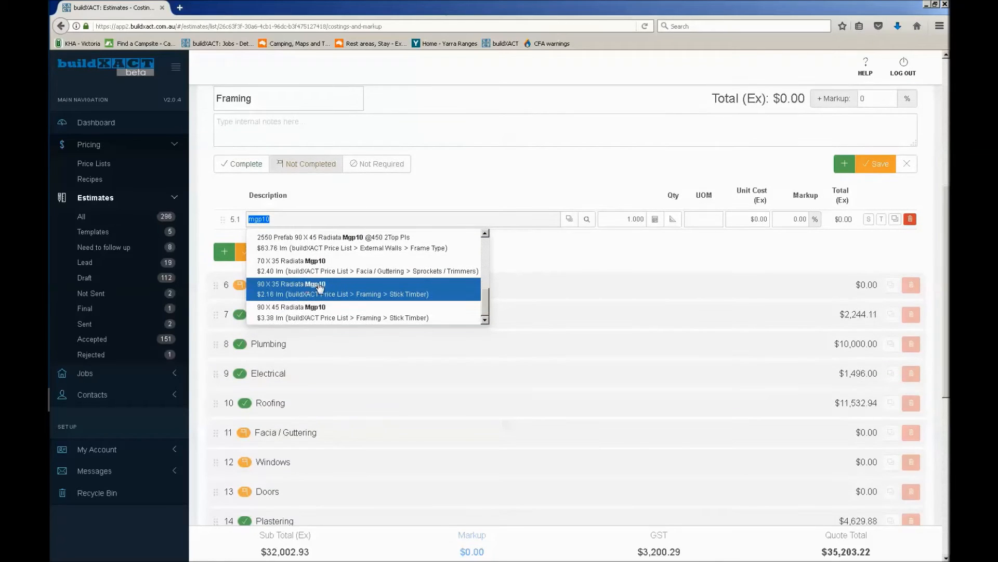
scroll(312, 294, down, 2)
scroll(533, 226, up, 2)
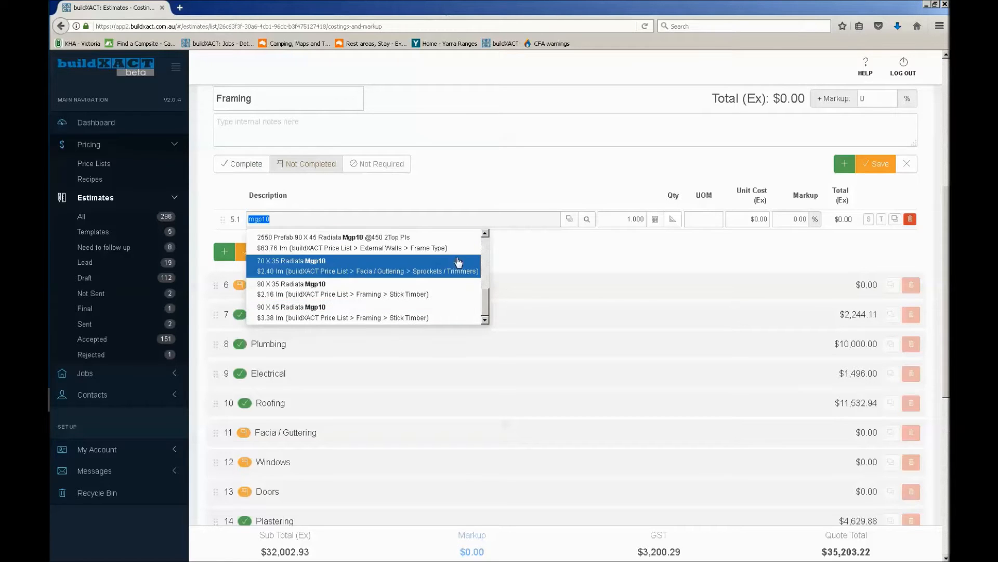
click(294, 314)
click(294, 312)
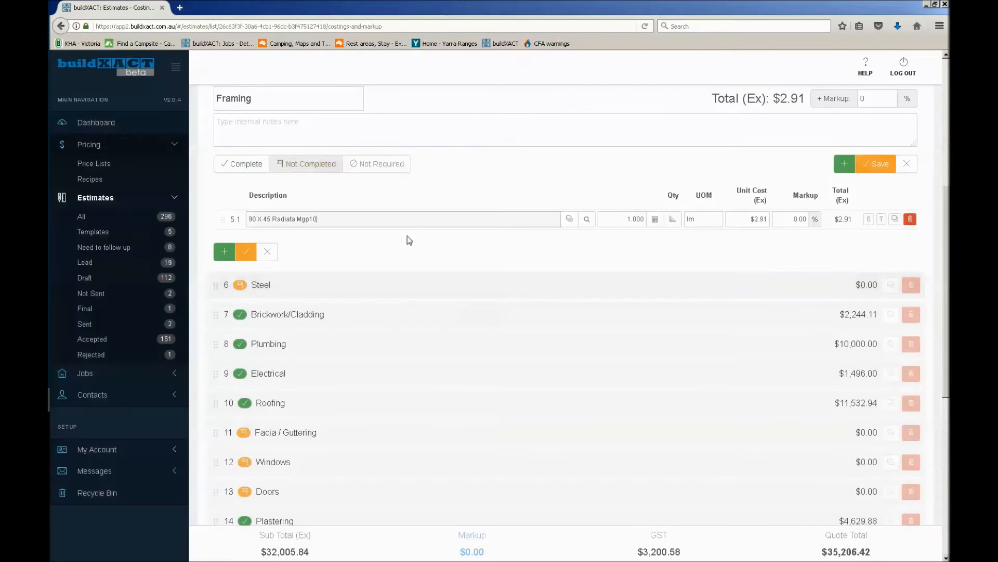
Append "- bottom plate" to the description of the 90 X 45 Radiata Mgp10 framing item
text(- b)
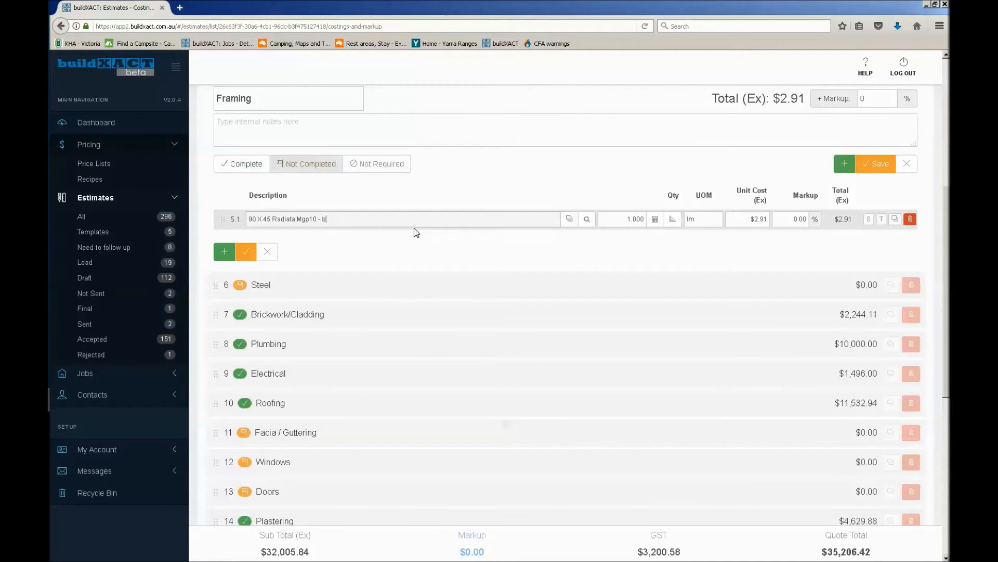
text(ottom plate)
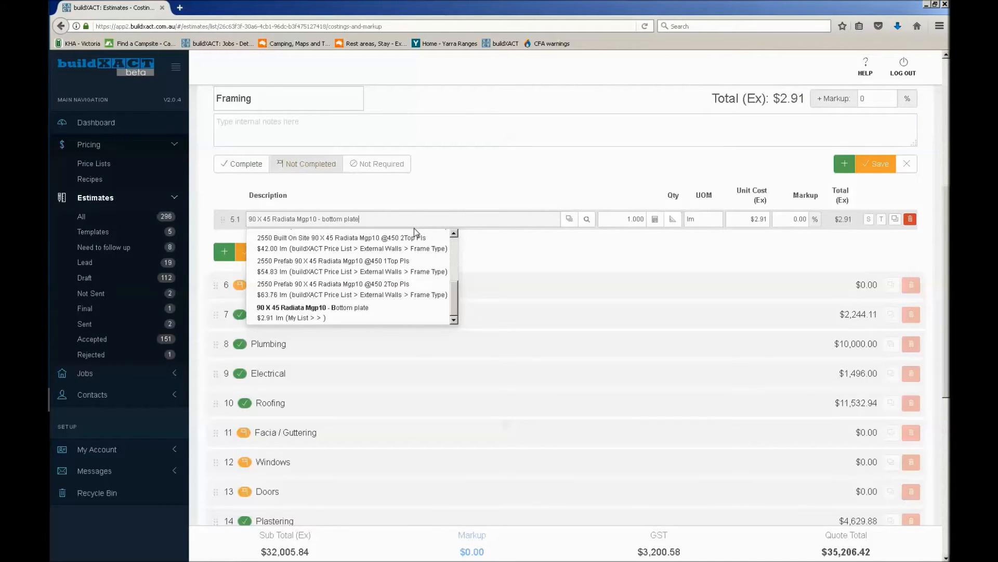
mouse_move(461, 242)
mouse_down()
mouse_move(308, 243)
mouse_move(447, 232)
mouse_up()
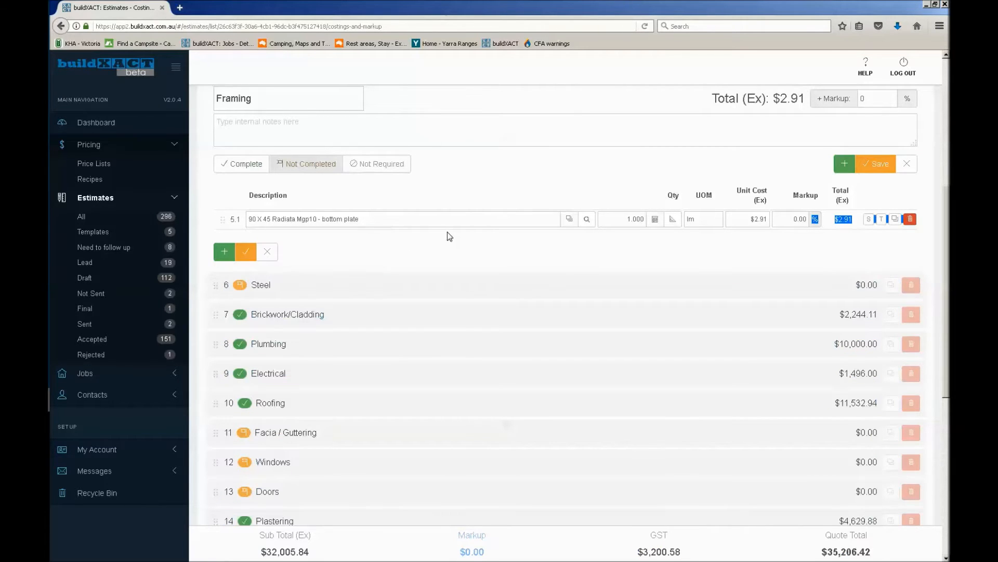
click(571, 237)
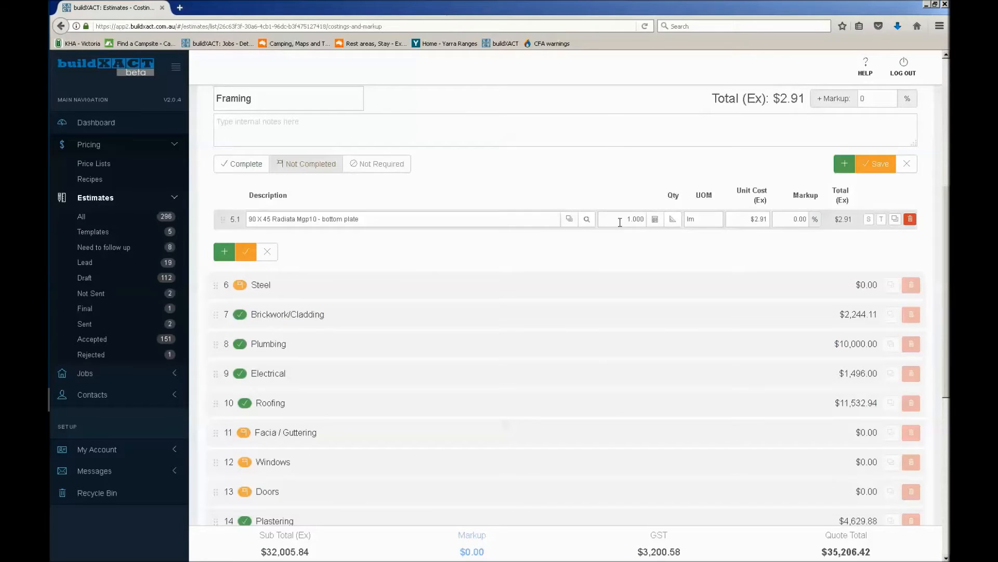
Open the Ground floor plan takeoff for the bottom plate item
click(673, 220)
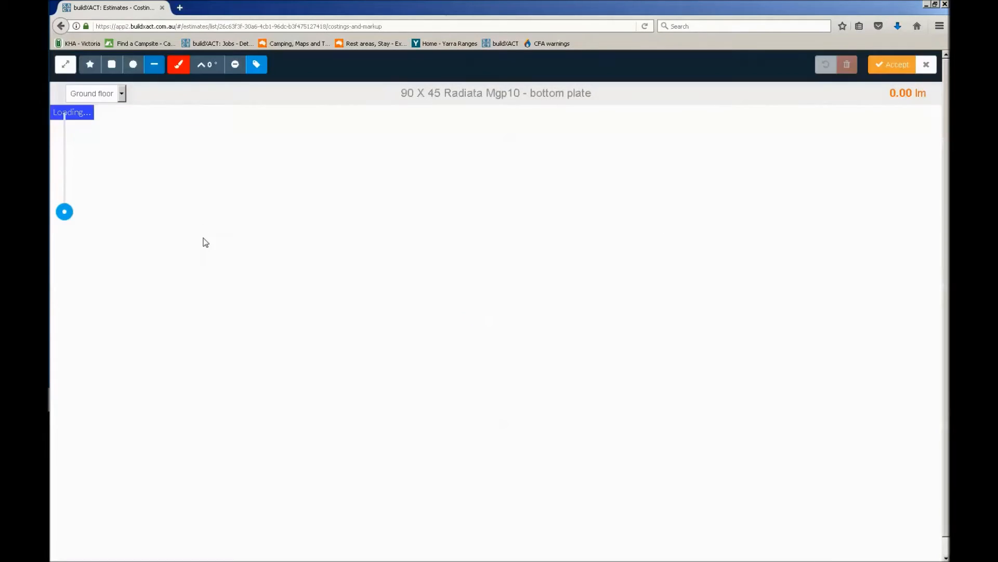
drag(68, 217, 68, 197)
drag(204, 206, 613, 263)
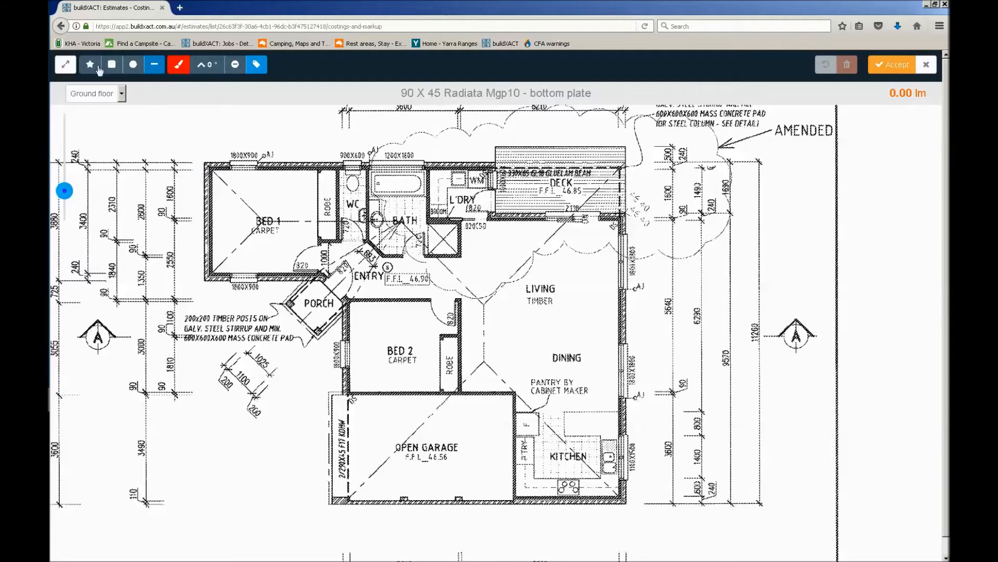
Choose the freeform polygon drawing tool for the bottom plate takeoff
click(92, 69)
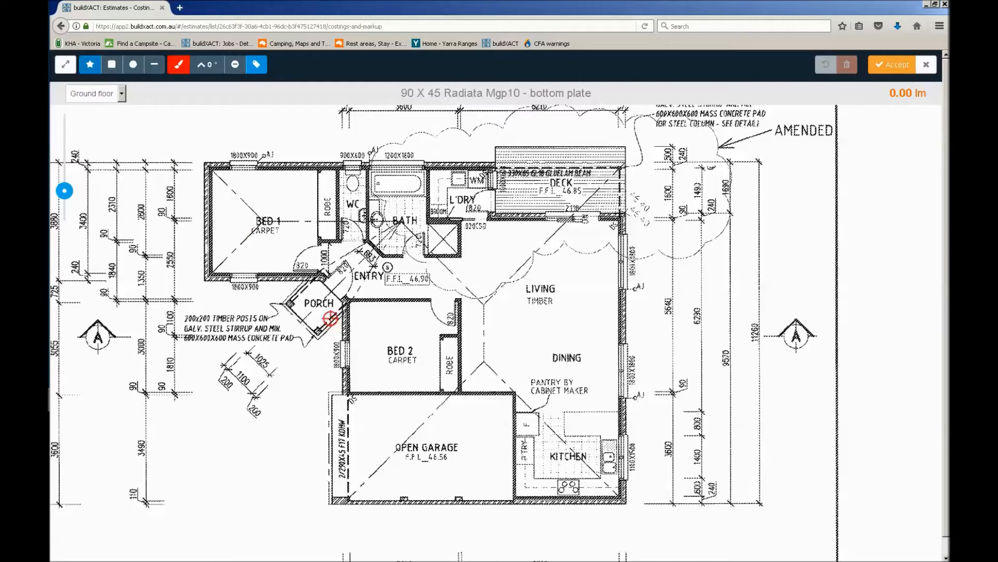
click(114, 137)
click(168, 145)
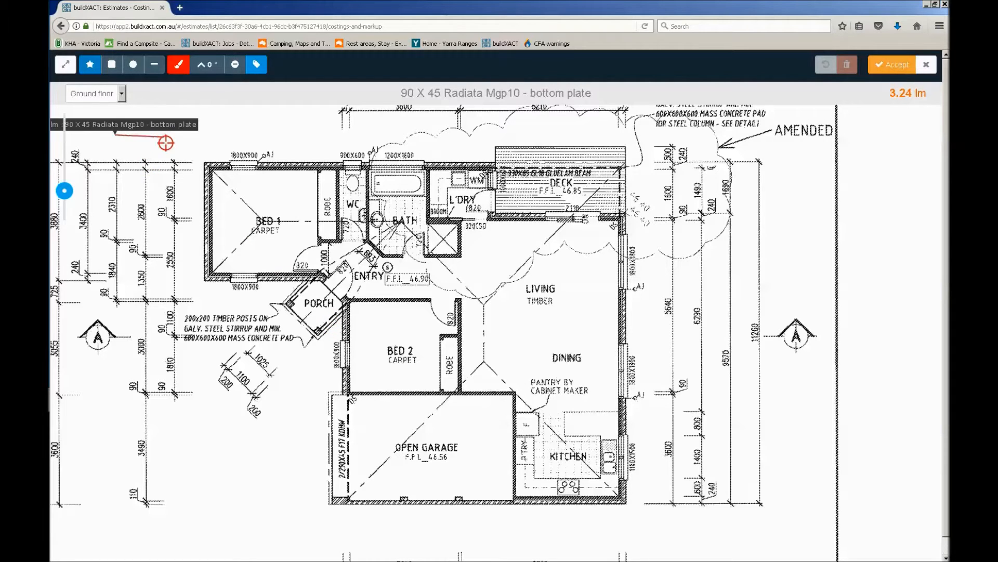
click(165, 268)
click(104, 268)
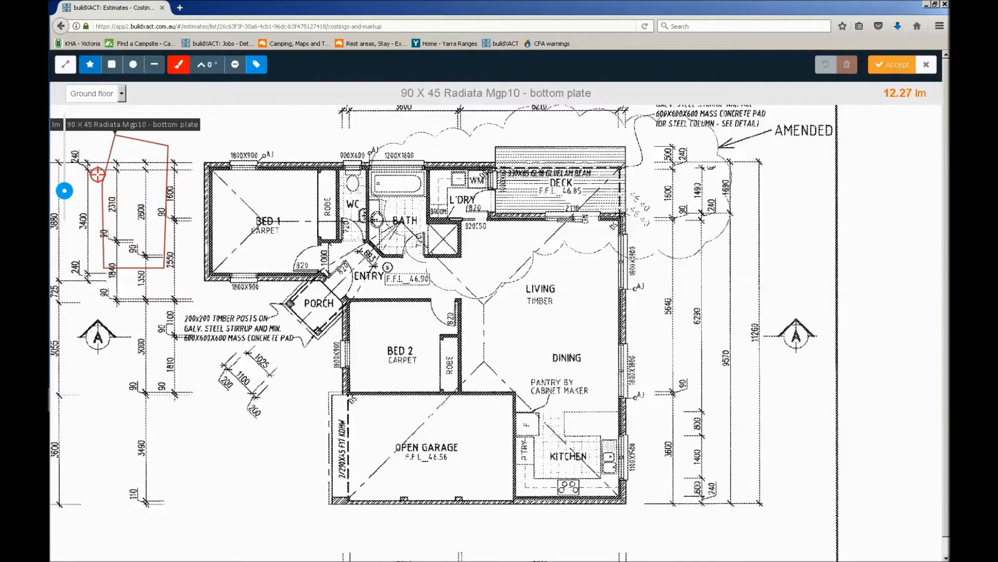
click(112, 136)
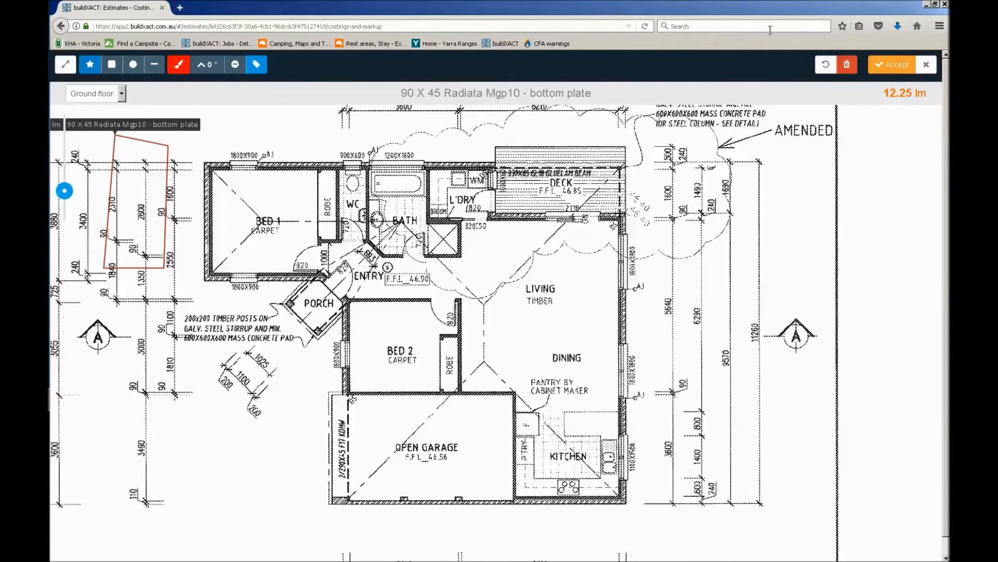
click(824, 66)
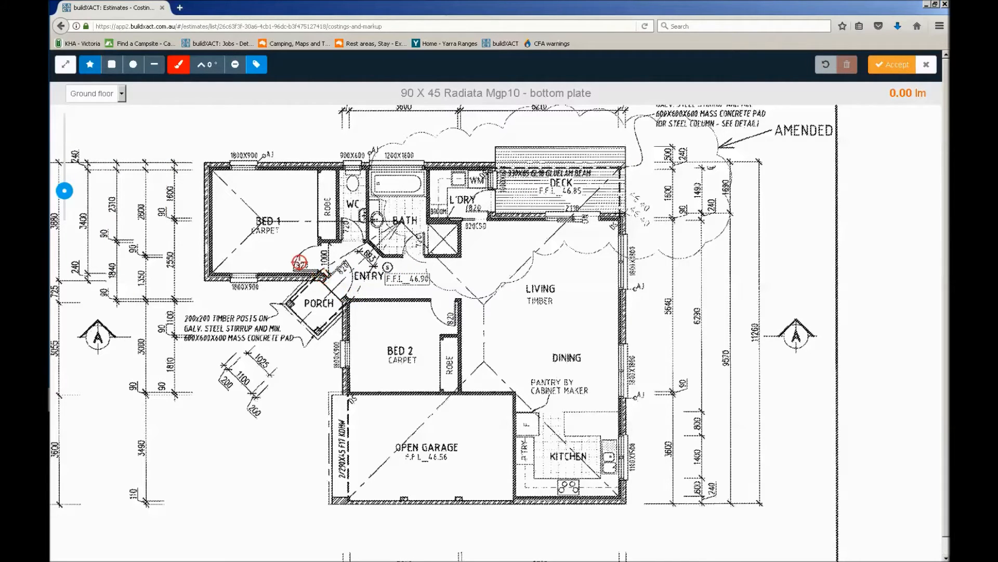
Start the bottom plate outline at Bed 1's lower outer corner and trace the walls past the laundry and deck to the living room corner
scroll(329, 285, up, 2)
scroll(329, 285, up, 1)
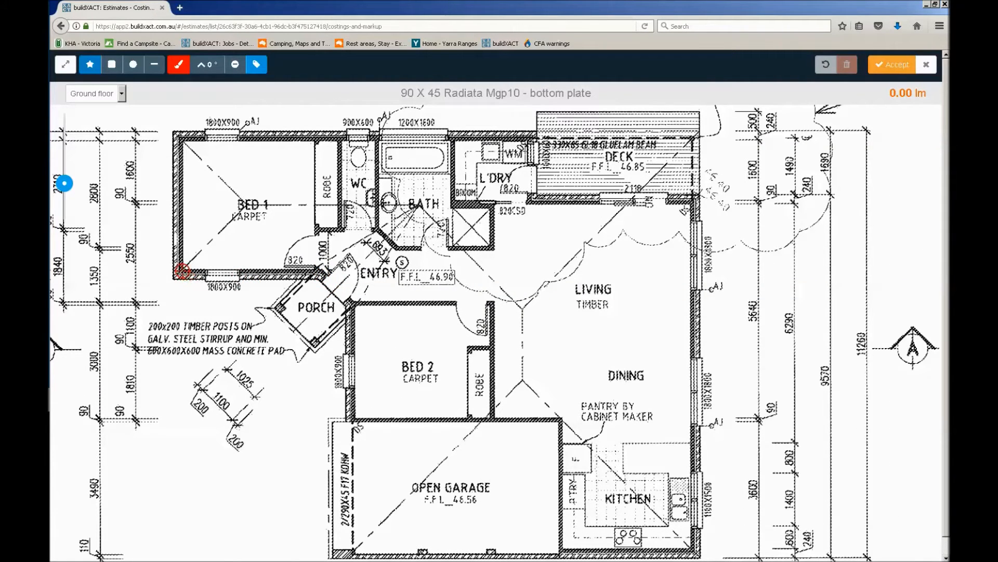
click(183, 269)
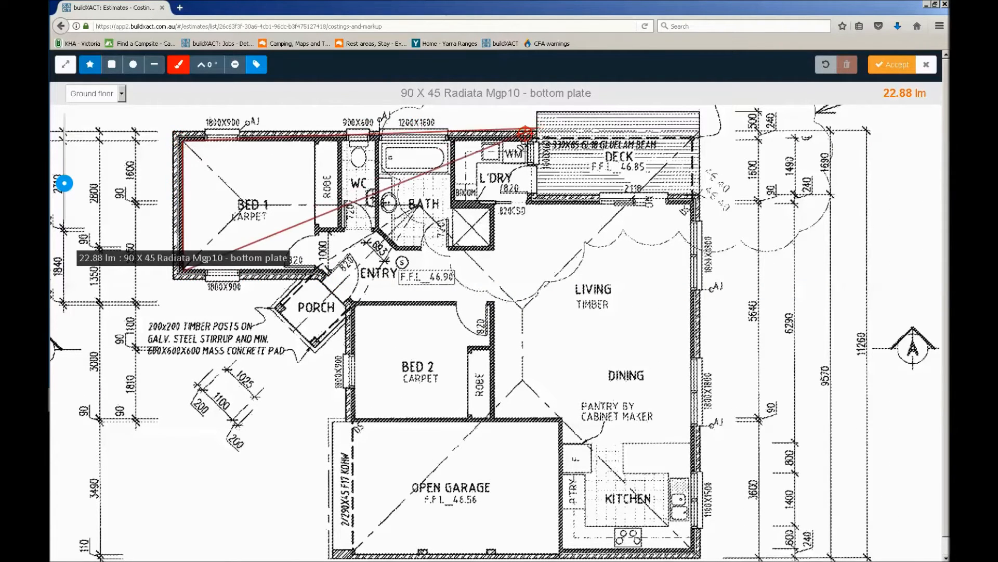
click(536, 140)
click(537, 198)
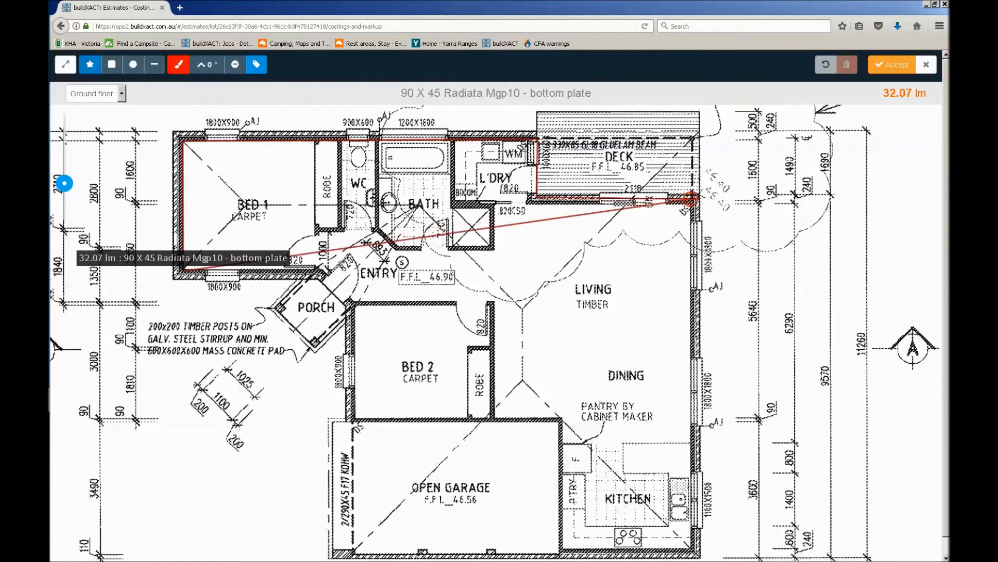
click(693, 203)
Continue the outline around the kitchen, garage wall, Bed 2 and entry, closing it at Bed 1 for a perimeter of about 48 lm
drag(693, 325, 674, 153)
click(673, 376)
click(542, 375)
click(541, 248)
click(334, 247)
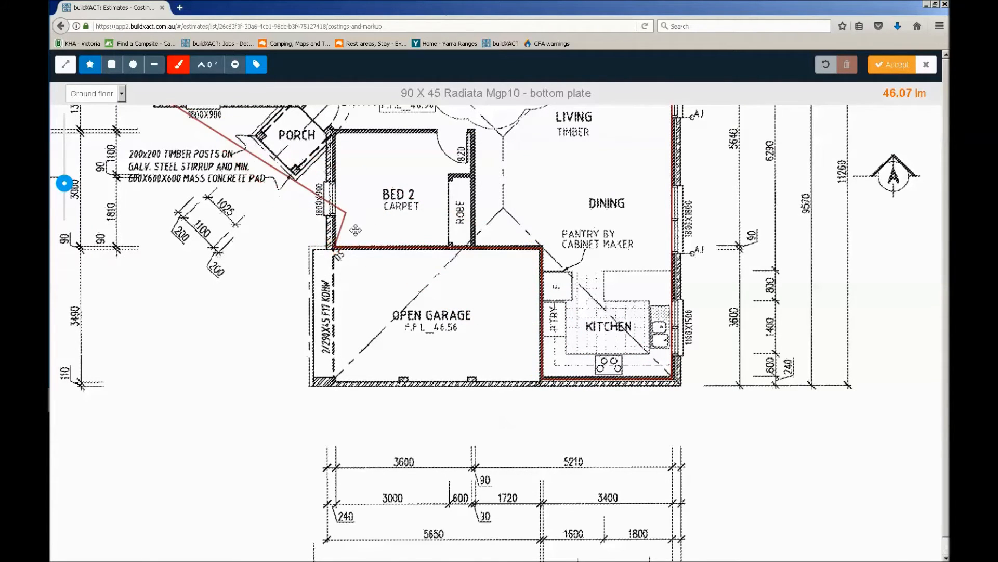
drag(356, 229, 363, 333)
click(342, 236)
drag(371, 240, 543, 335)
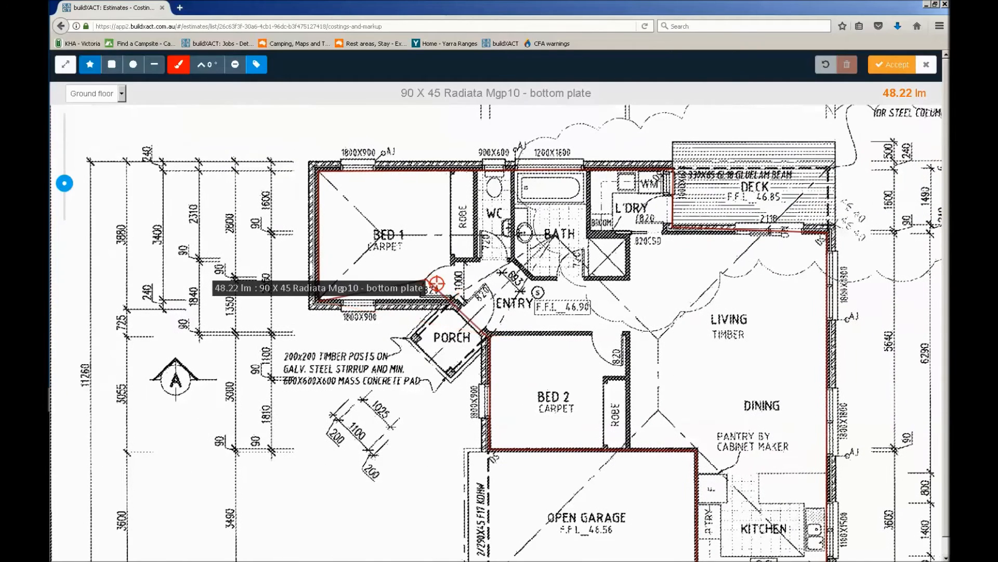
click(458, 300)
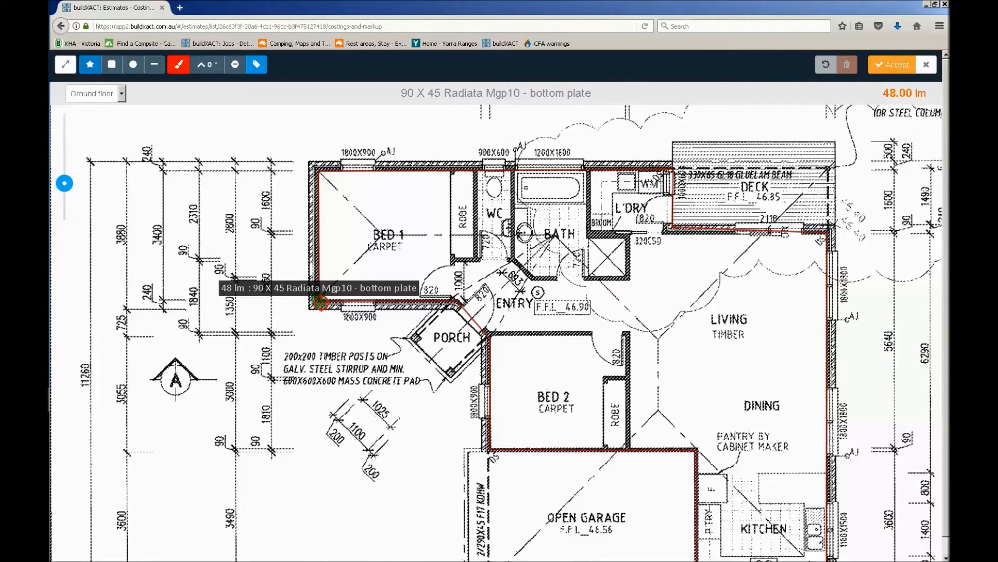
click(321, 302)
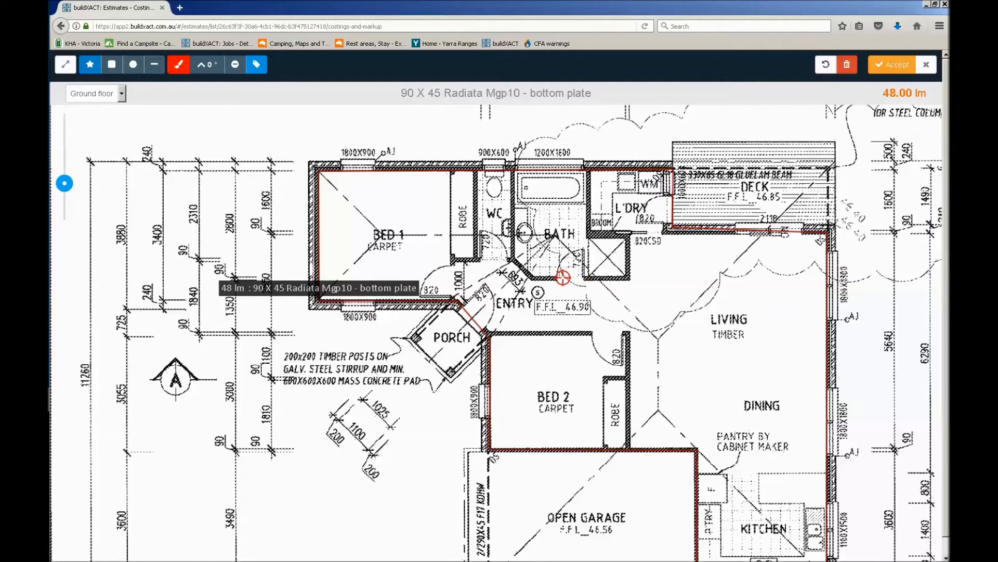
Add straight bottom plate lines for the Bed 1 robe wall (about 3.36 lm) and the hallway walls along the robe, WC and bath
click(451, 172)
click(451, 294)
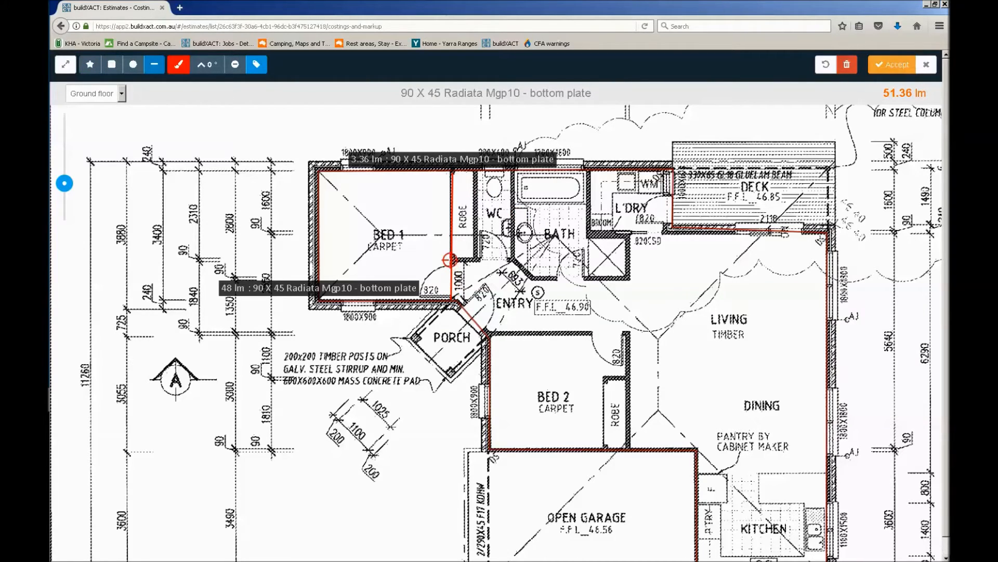
click(451, 259)
click(511, 258)
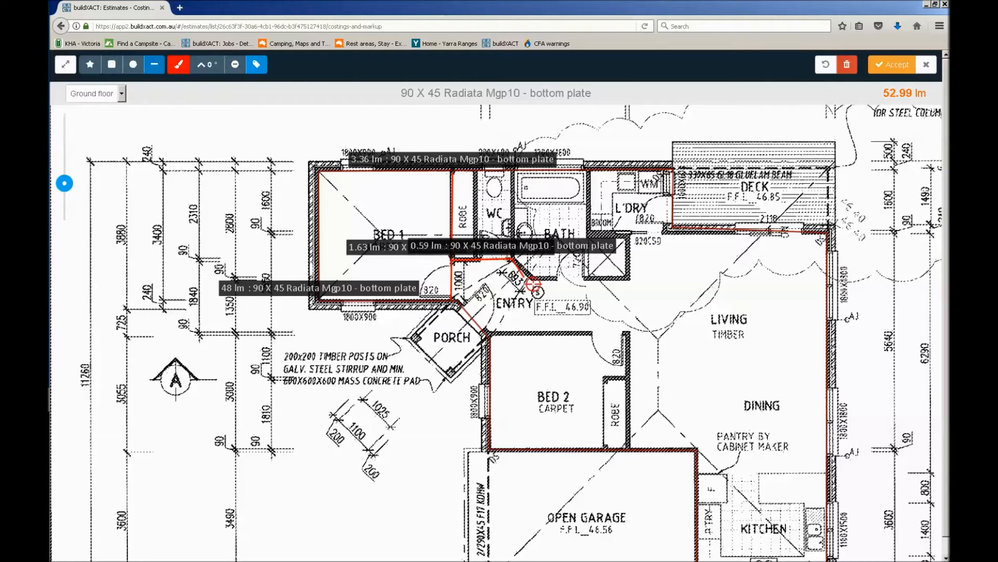
click(530, 279)
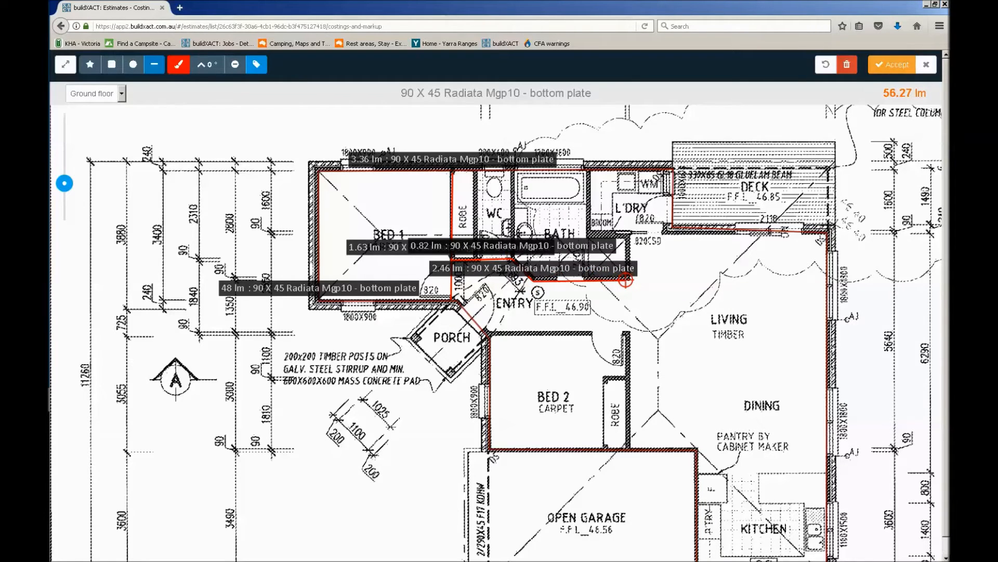
Hide the shape labels and add bottom plate lines for the walls between robe and WC and between WC and bath
click(257, 68)
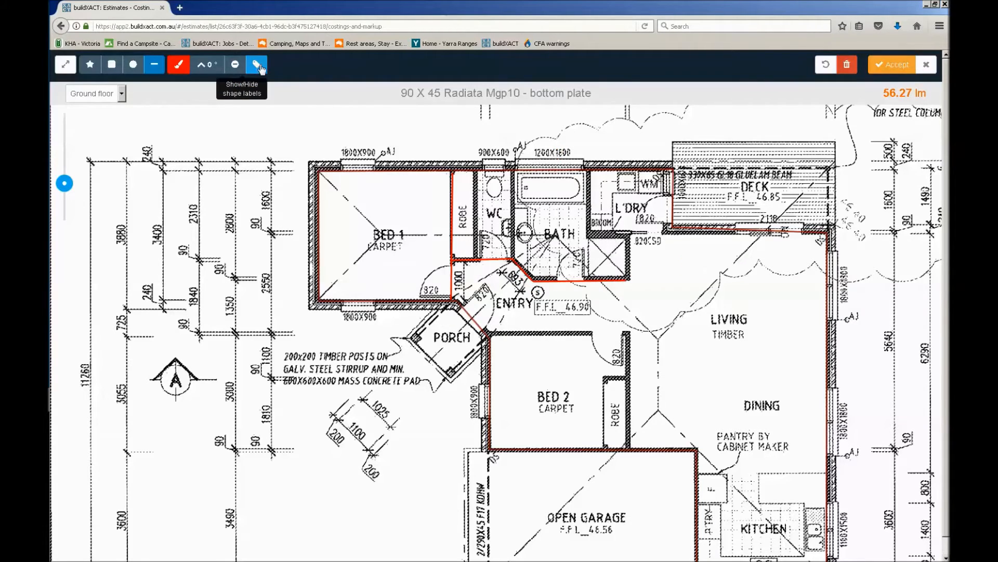
click(477, 169)
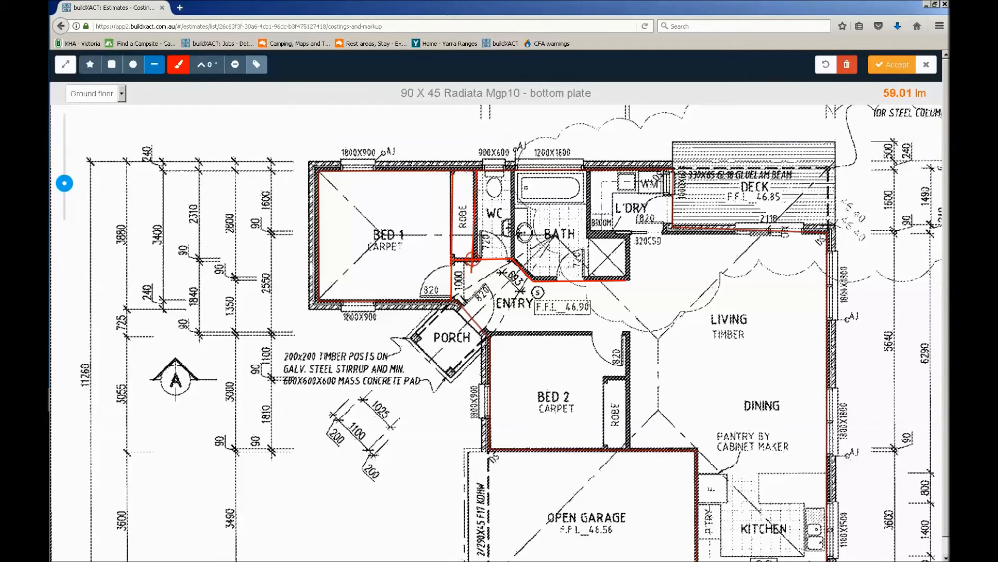
double_click(476, 259)
click(512, 259)
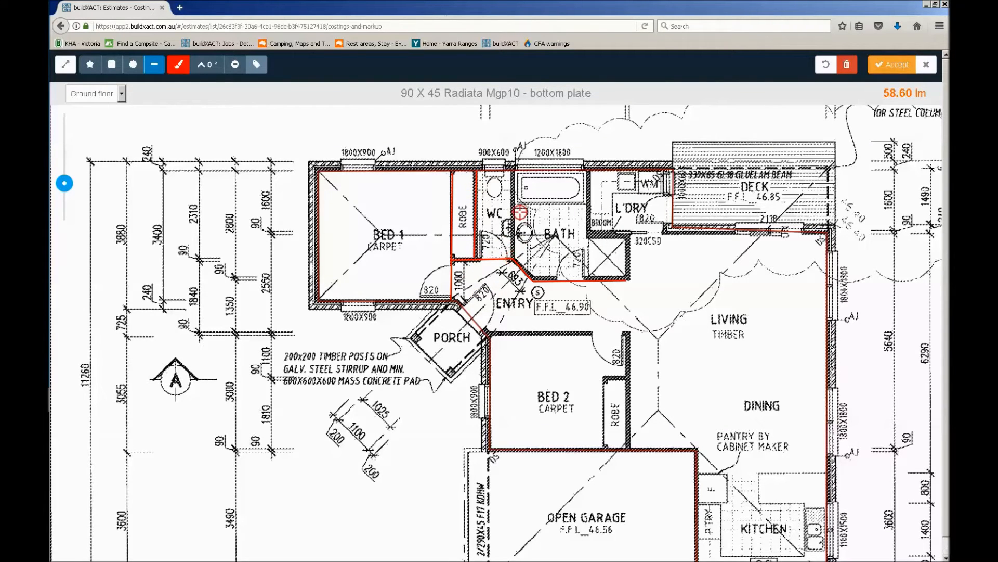
double_click(513, 170)
Add bottom plate lines for the wall between bath and laundry, the laundry's lower wall and the side of the shower recess
click(588, 171)
double_click(588, 235)
click(588, 235)
double_click(674, 233)
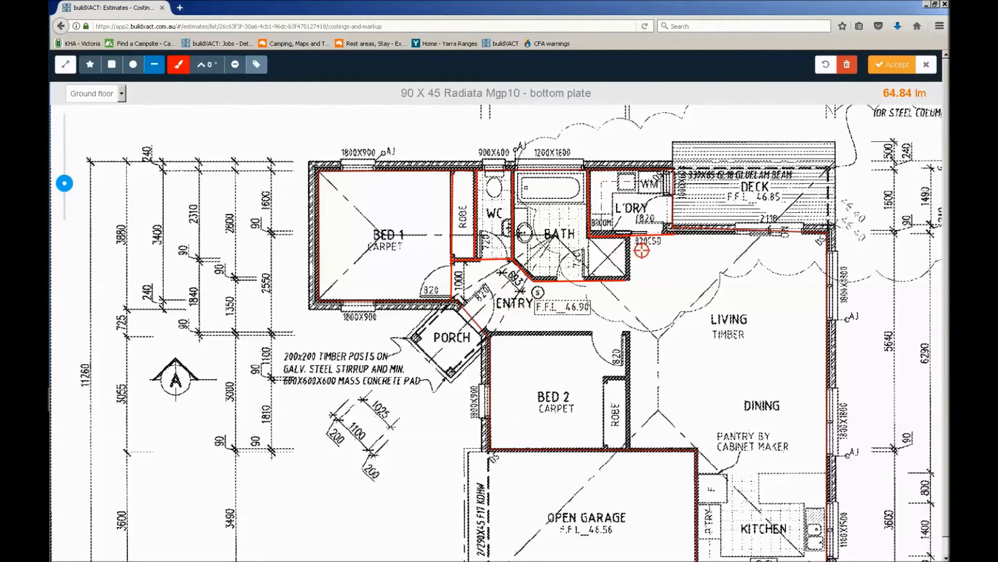
click(628, 235)
double_click(628, 279)
Add bottom plate lines for Bed 2's hallway wall, its wall facing the living area and the two robe walls
scroll(628, 279, down, 3)
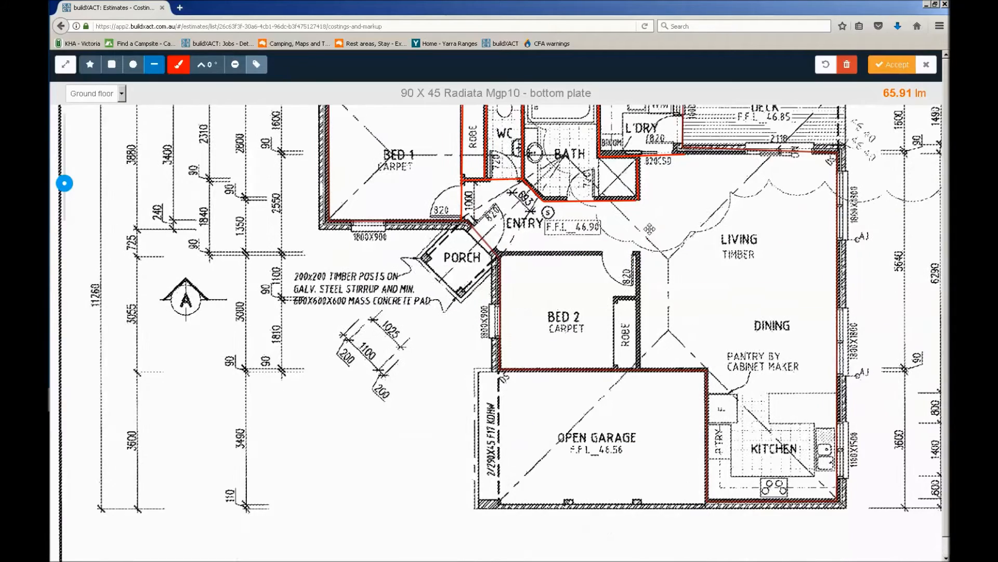
double_click(642, 235)
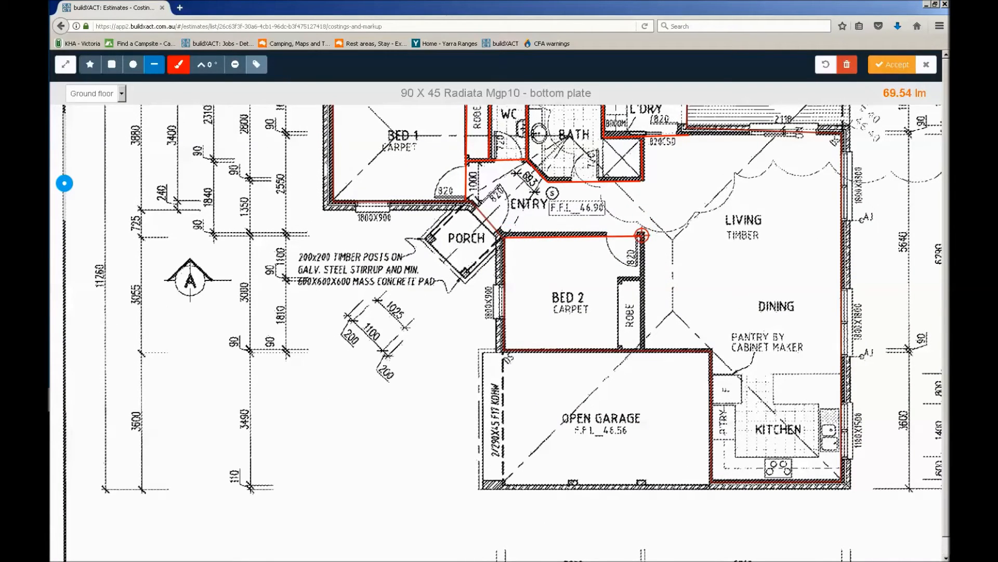
click(642, 235)
double_click(641, 350)
click(641, 280)
double_click(620, 279)
click(618, 280)
double_click(619, 351)
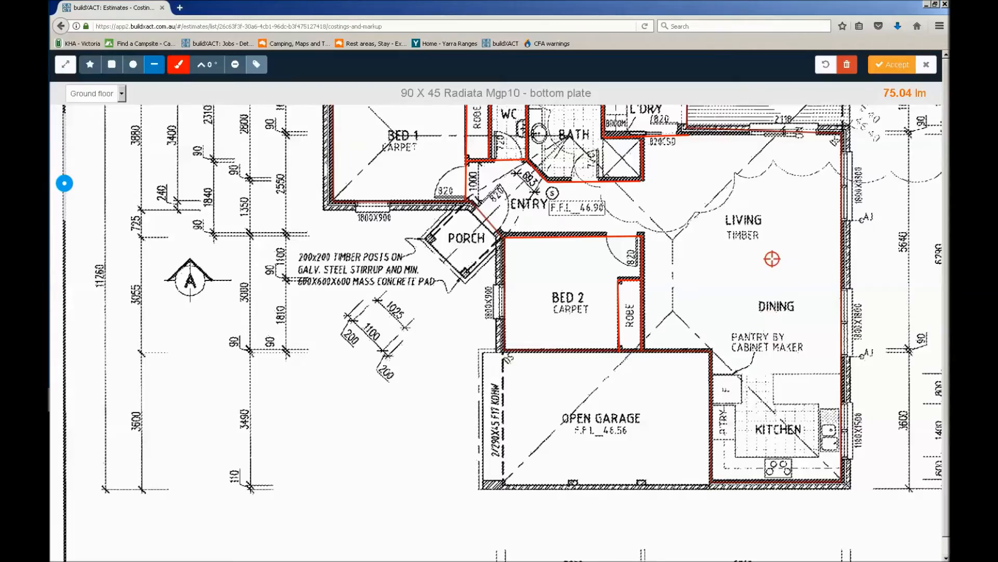
Check the traced walls on the plan and accept the bottom plate takeoff
scroll(772, 259, down, 2)
scroll(746, 227, up, 2)
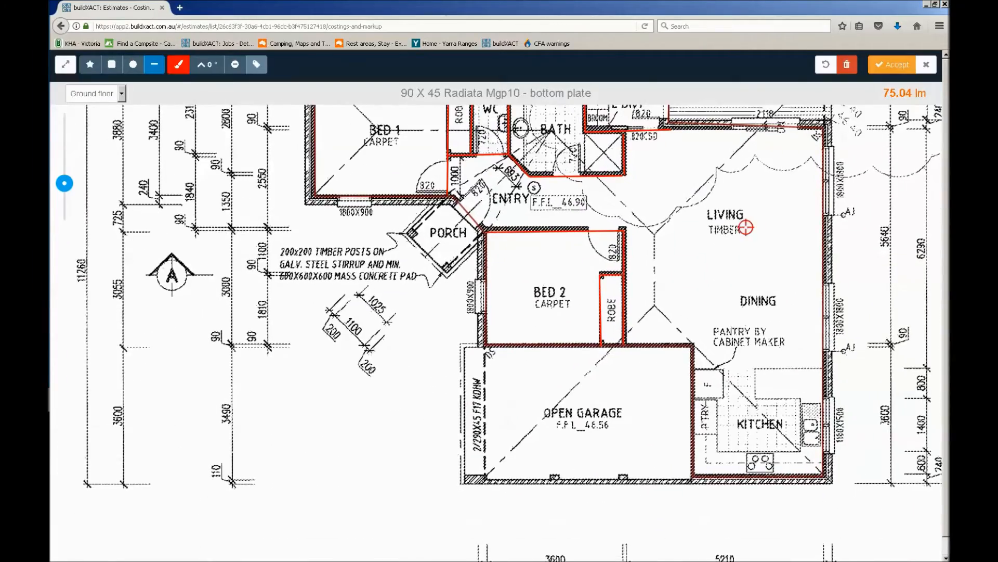
drag(747, 222, 668, 333)
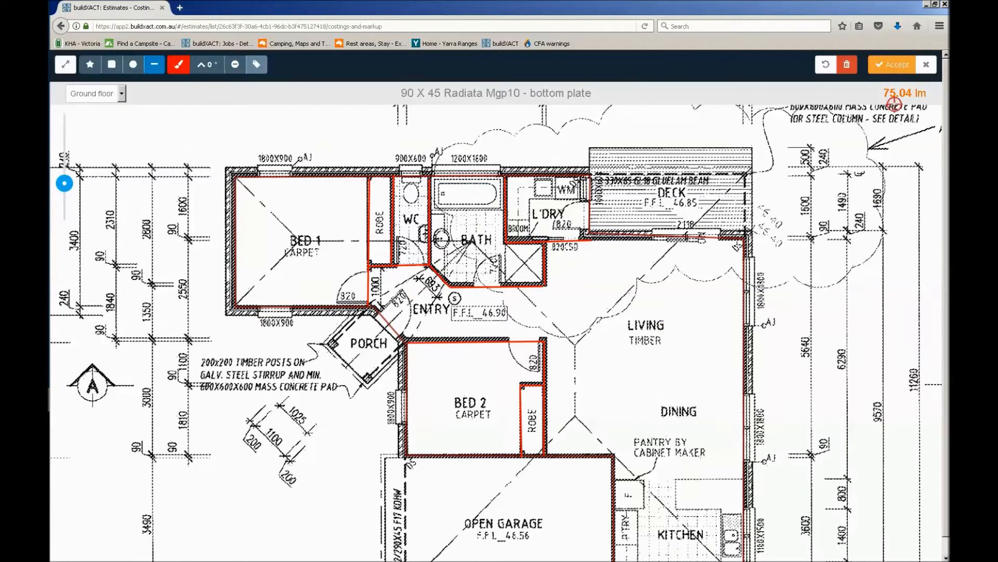
click(901, 66)
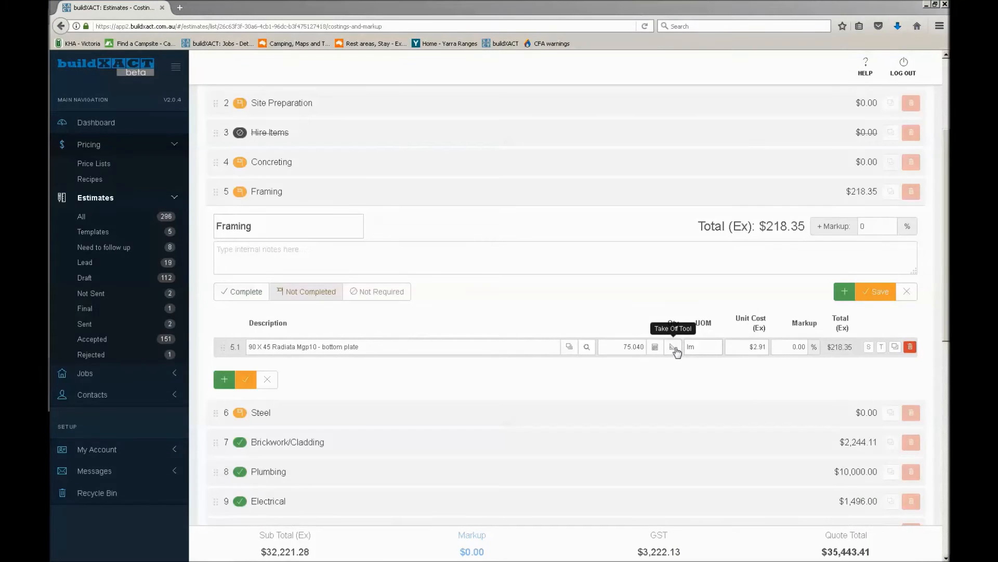
Apply 5% wastage to the bottom plate quantity with the item's calculator
click(659, 350)
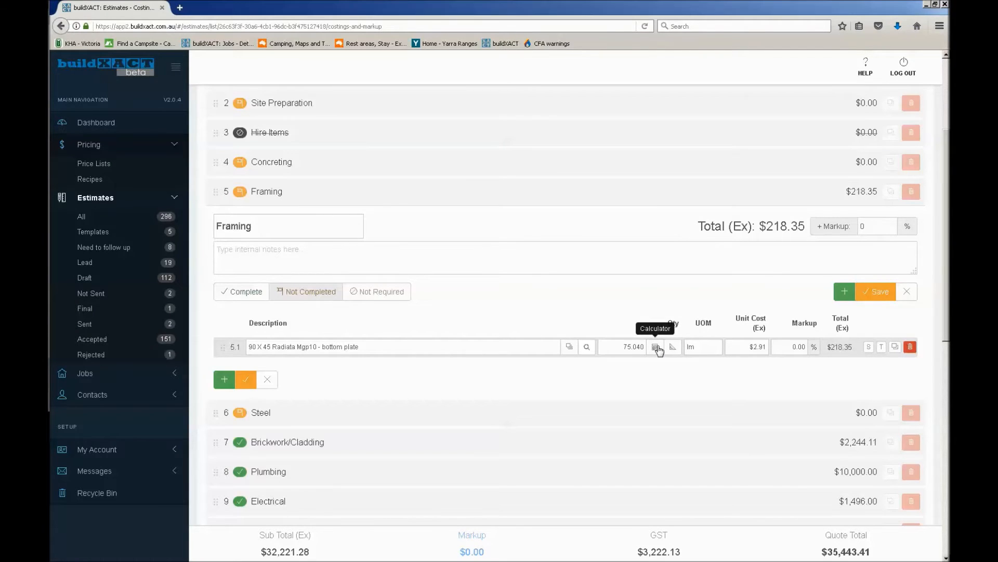
click(657, 348)
click(853, 294)
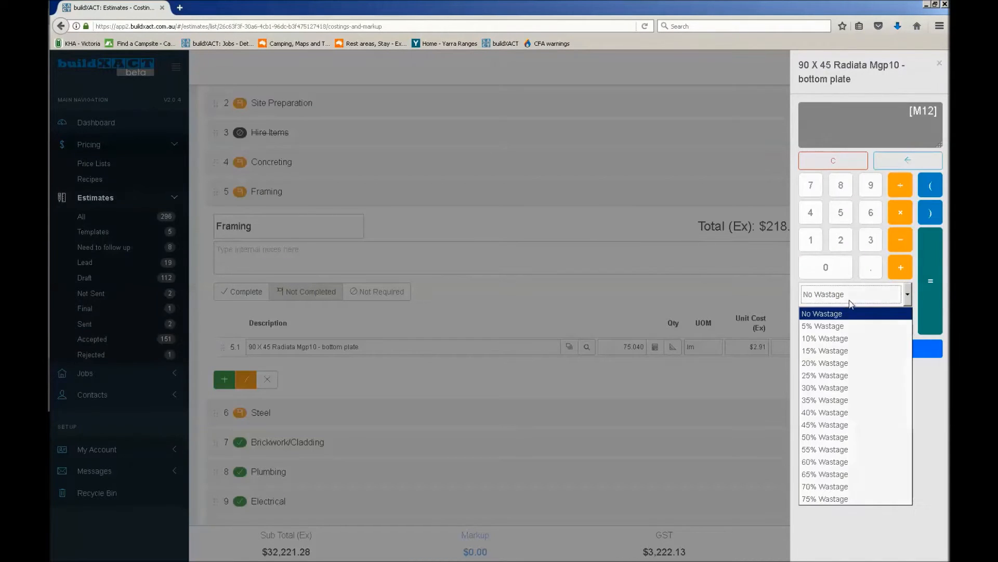
click(835, 323)
click(935, 284)
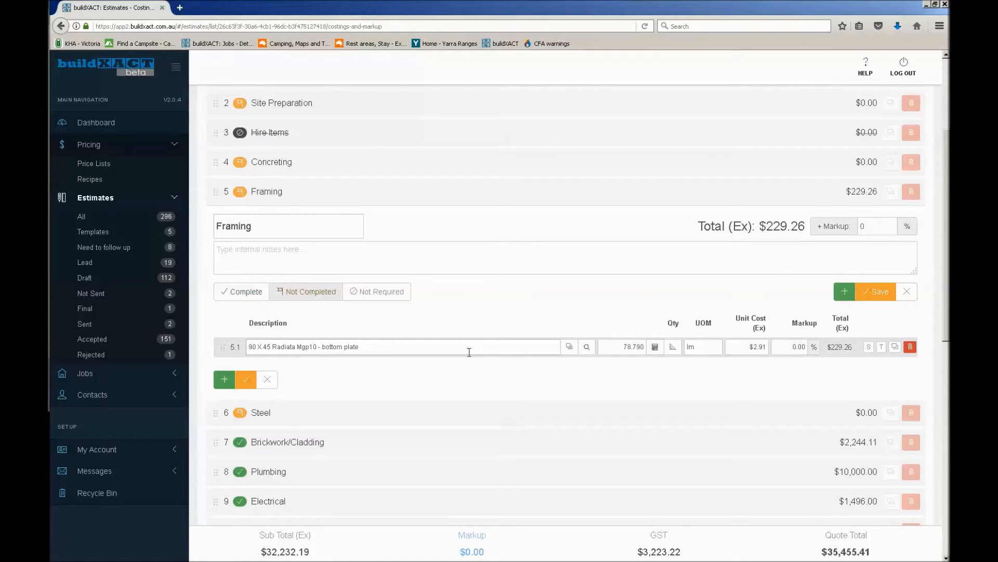
Add a second Framing item by reusing the 90 X 45 Radiata Mgp10 text and choosing 90 X 45 Radiata Mgp10 - Studs from My List
click(845, 291)
text(m)
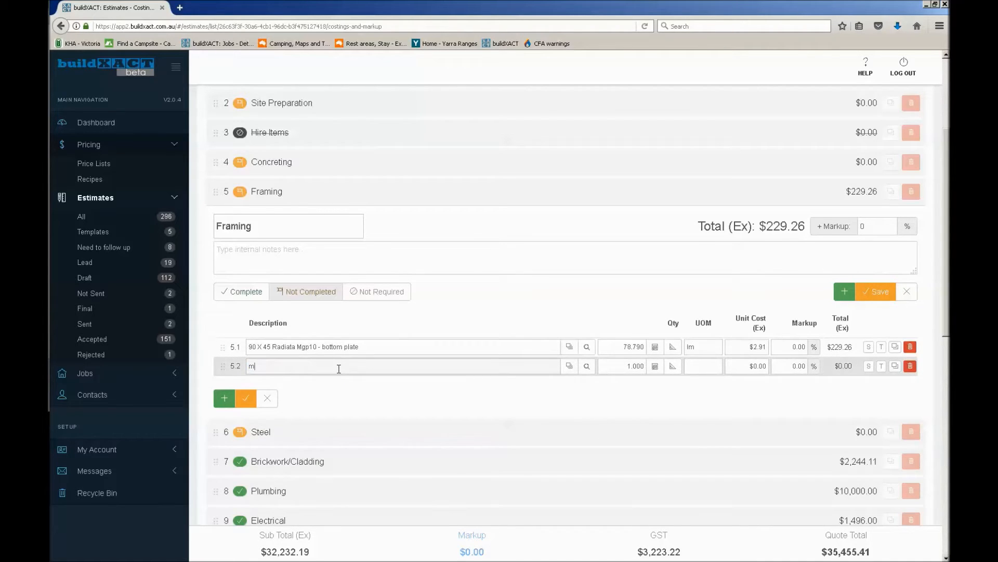
key(BackSpace)
drag(317, 348, 247, 347)
key(ctrl+c)
click(312, 366)
key(ctrl+v)
scroll(385, 414, down, 1)
scroll(385, 414, down, 3)
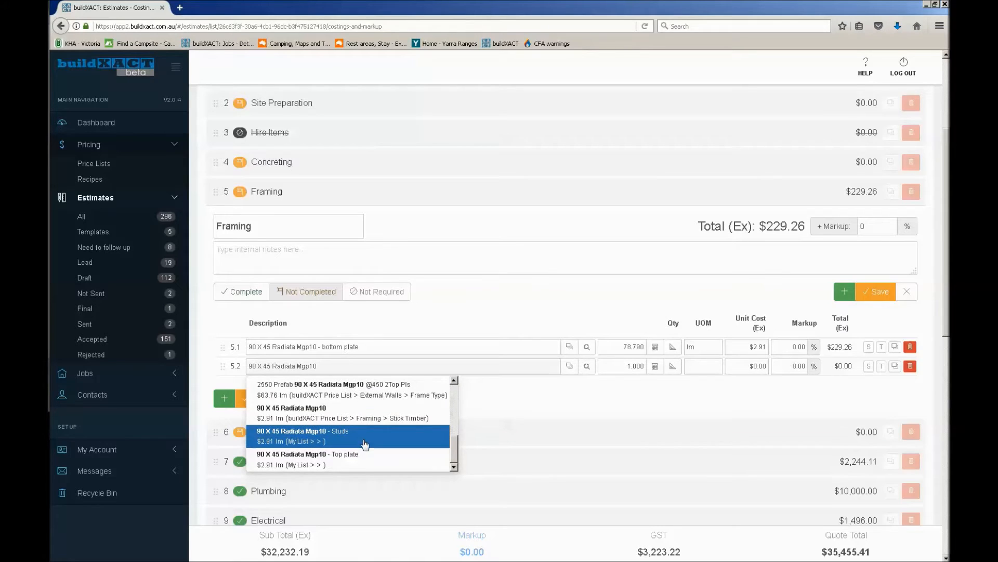
click(365, 444)
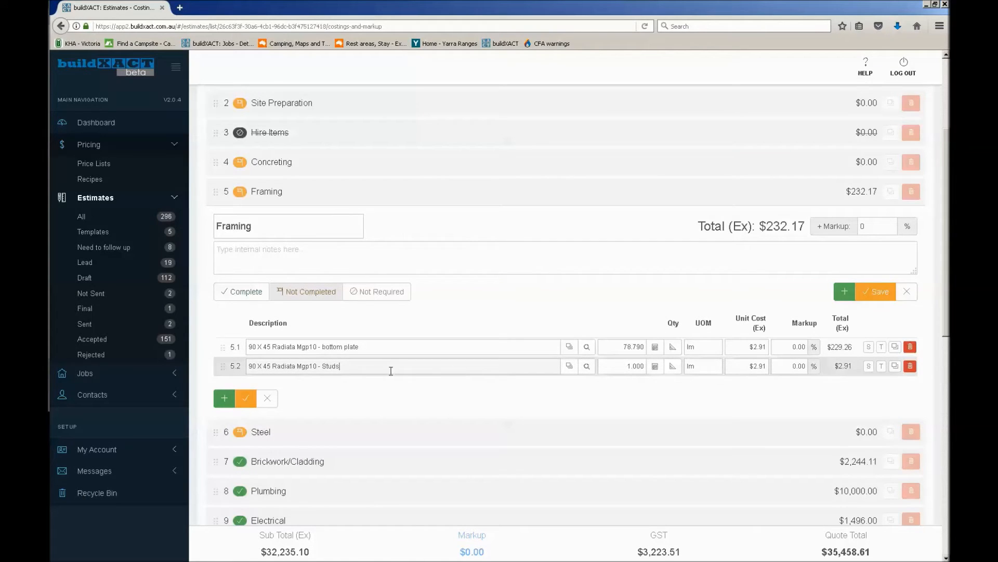
double_click(325, 366)
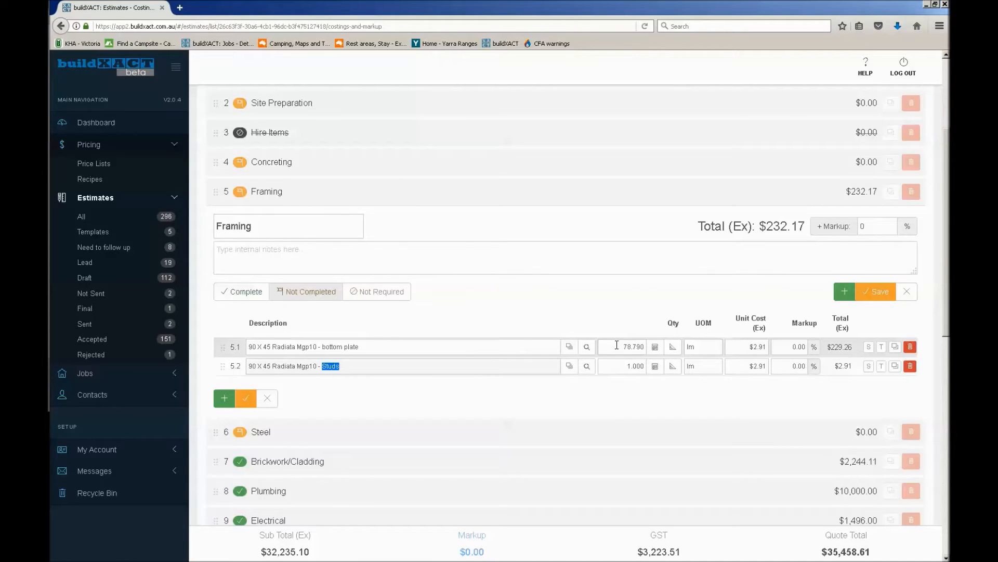
Calculate the studs quantity by dividing the 90 X 45 Radiata Mgp10 - bottom plate measurement by .45
click(658, 370)
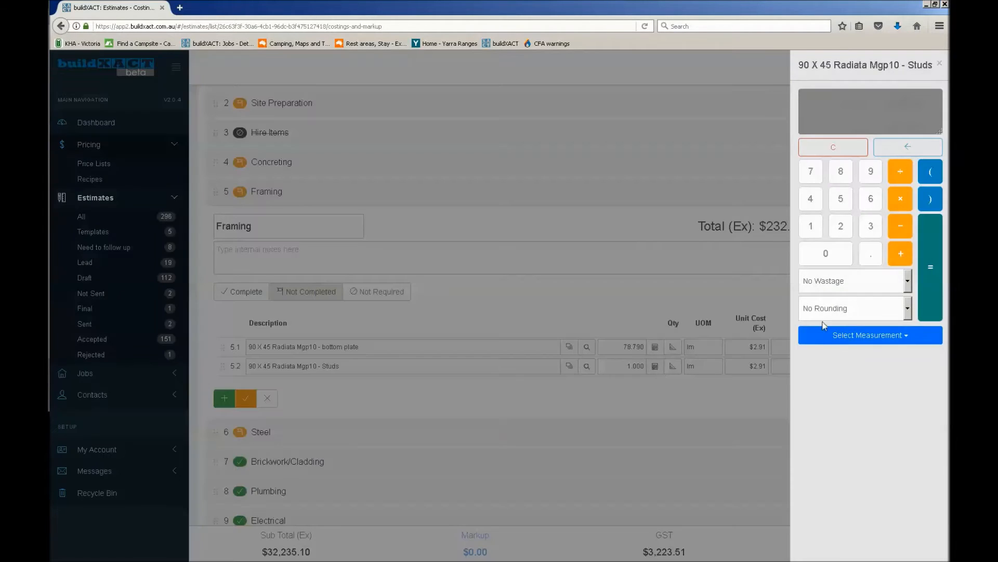
click(881, 336)
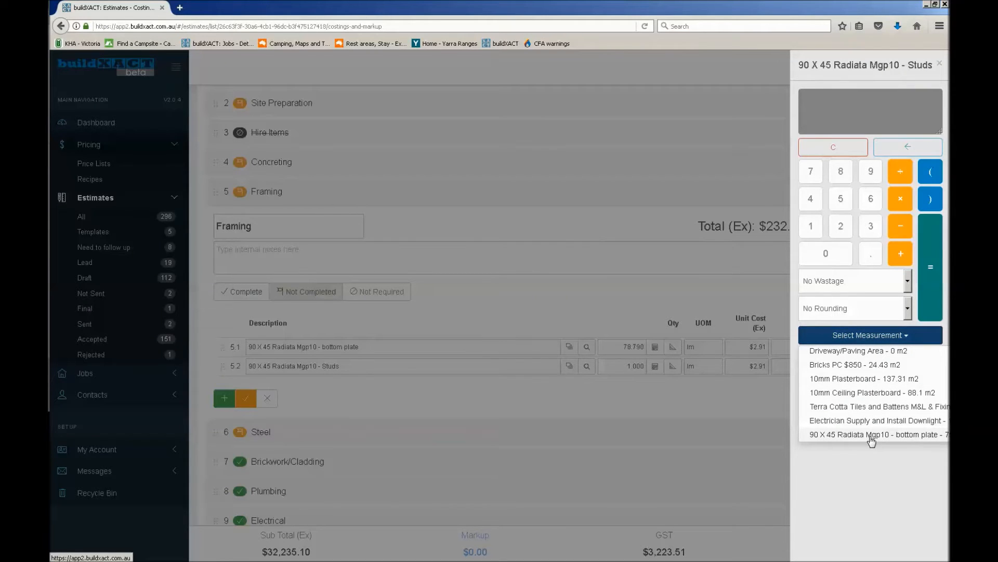
click(870, 437)
click(901, 171)
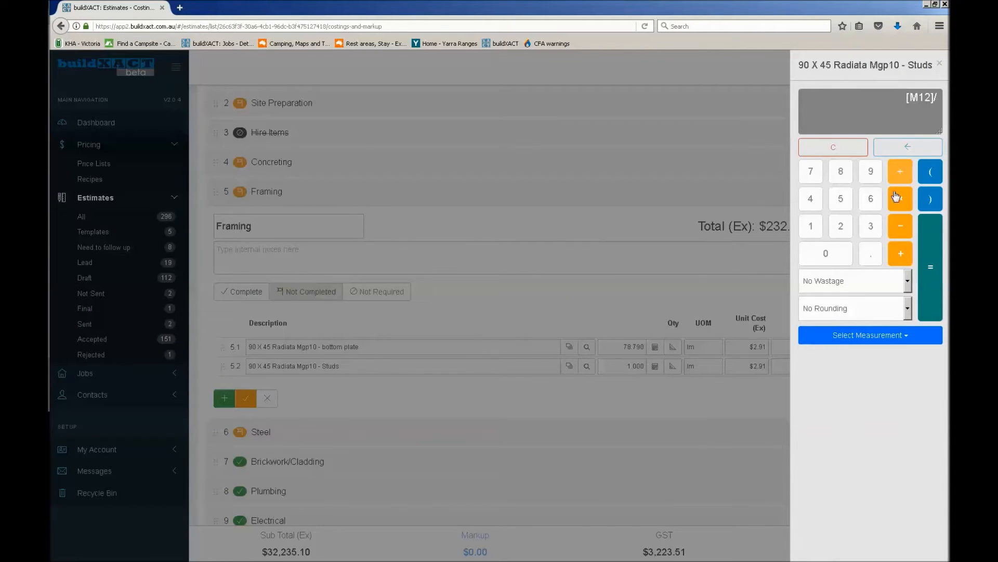
click(868, 256)
click(817, 207)
click(840, 200)
click(933, 269)
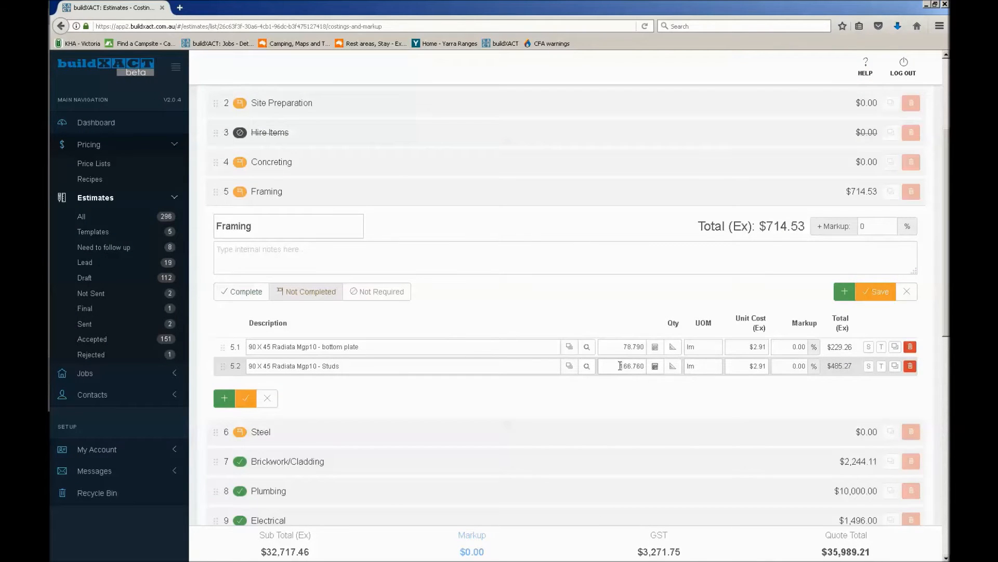
click(744, 368)
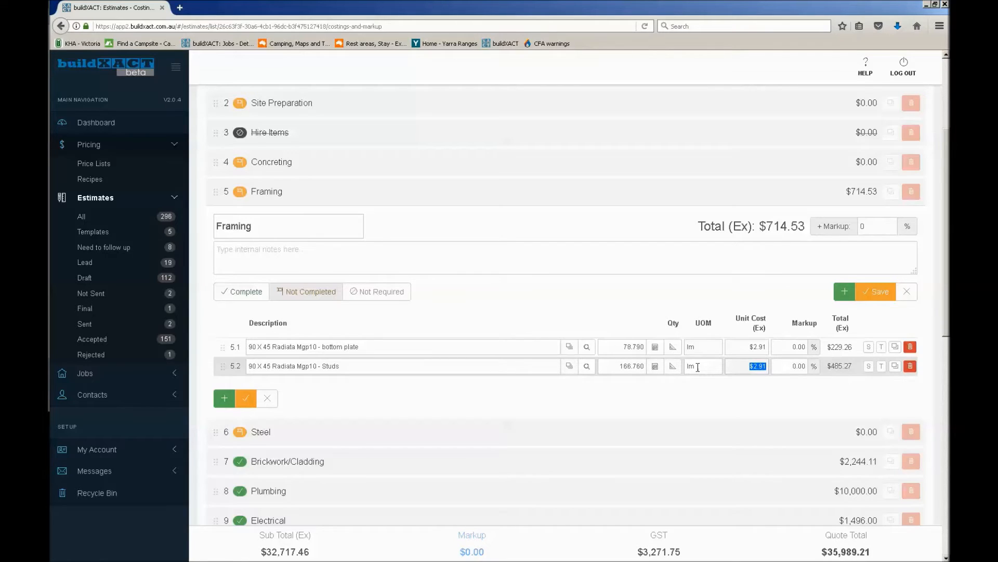
Multiply the studs quantity calculation by 2.7 and mark the Framing category complete
click(655, 367)
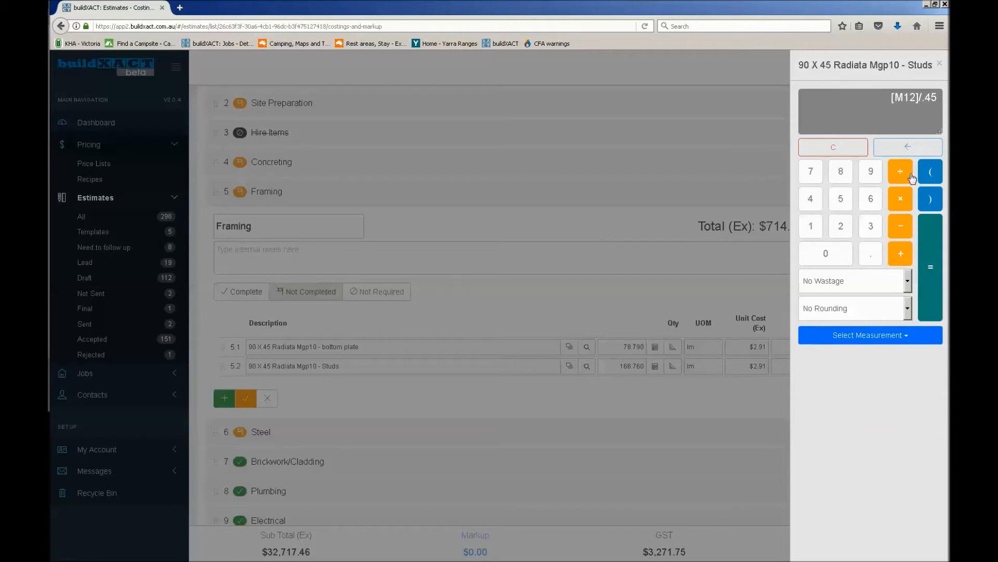
click(903, 200)
click(848, 230)
click(869, 254)
click(813, 176)
drag(918, 97, 938, 97)
click(931, 251)
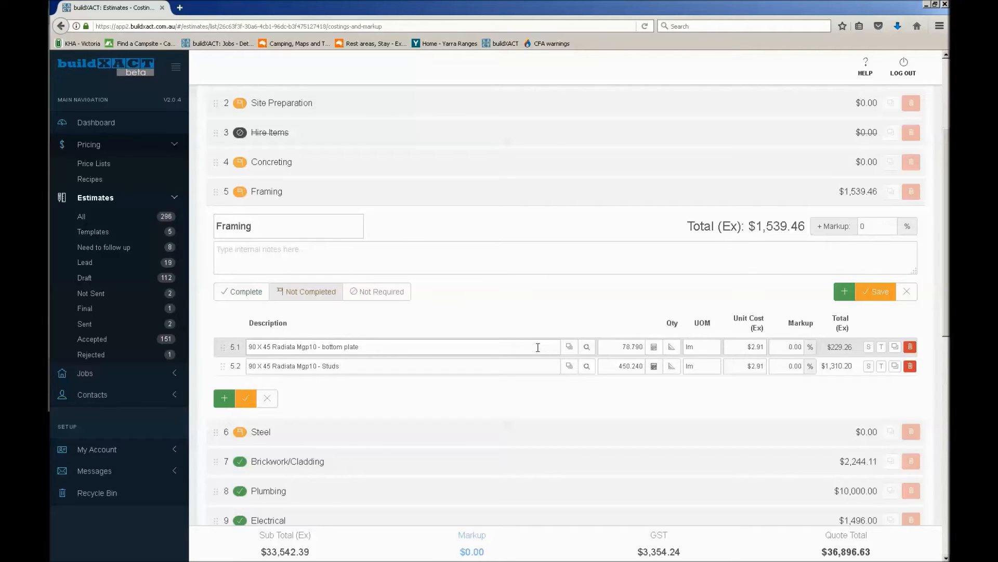
click(253, 292)
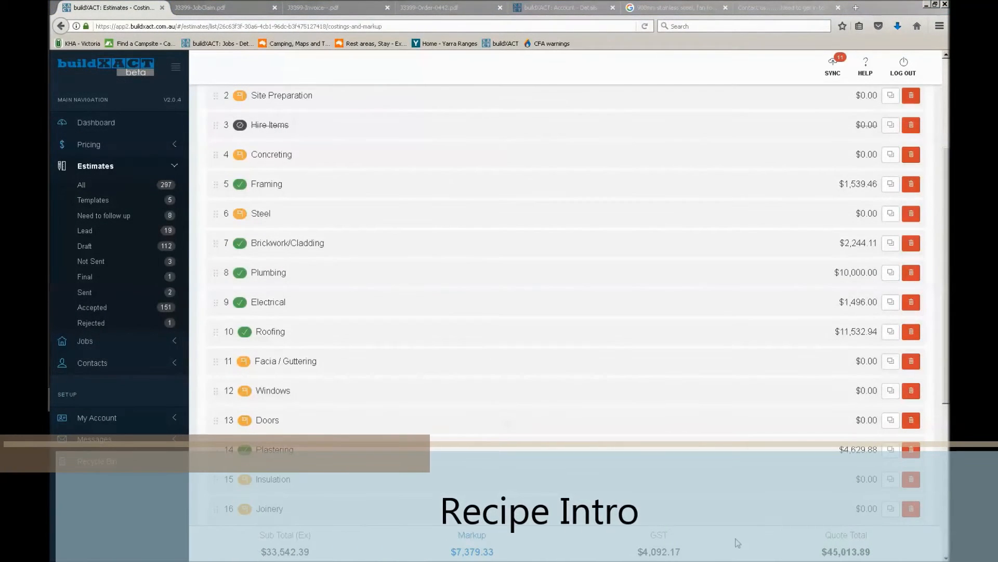
Add an item described as door to the Doors category and look through the matching price list entries
click(216, 421)
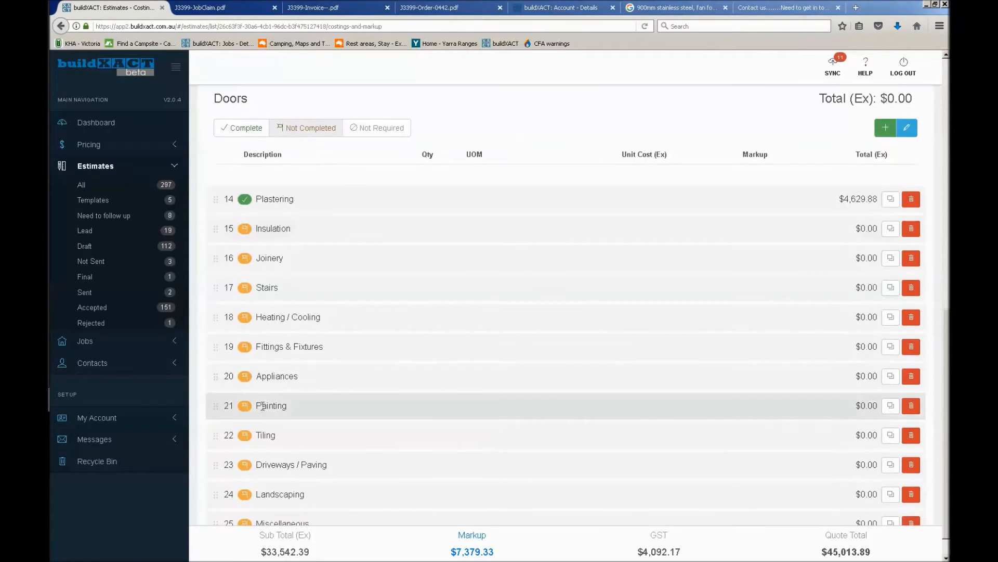
scroll(382, 199, up, 2)
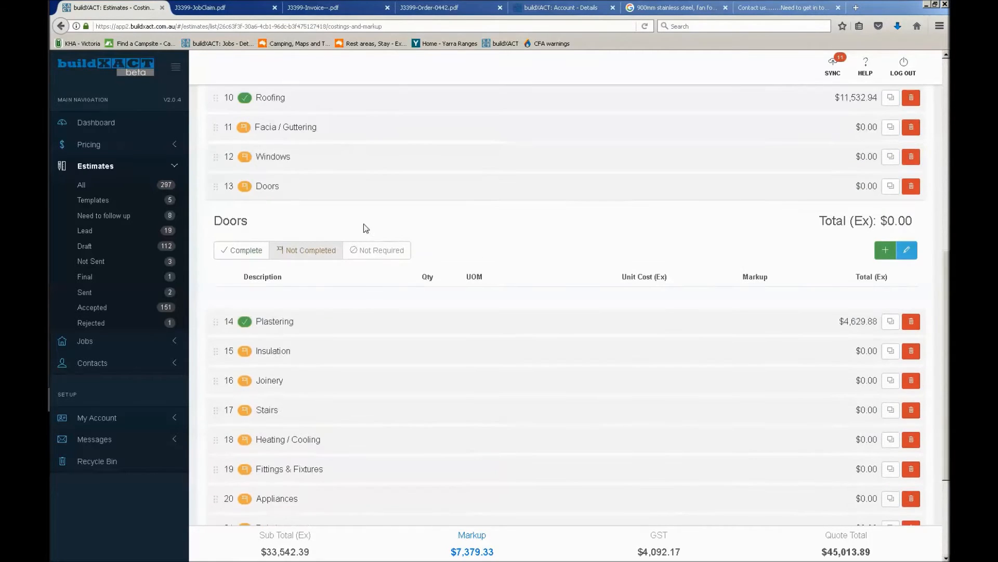
click(886, 251)
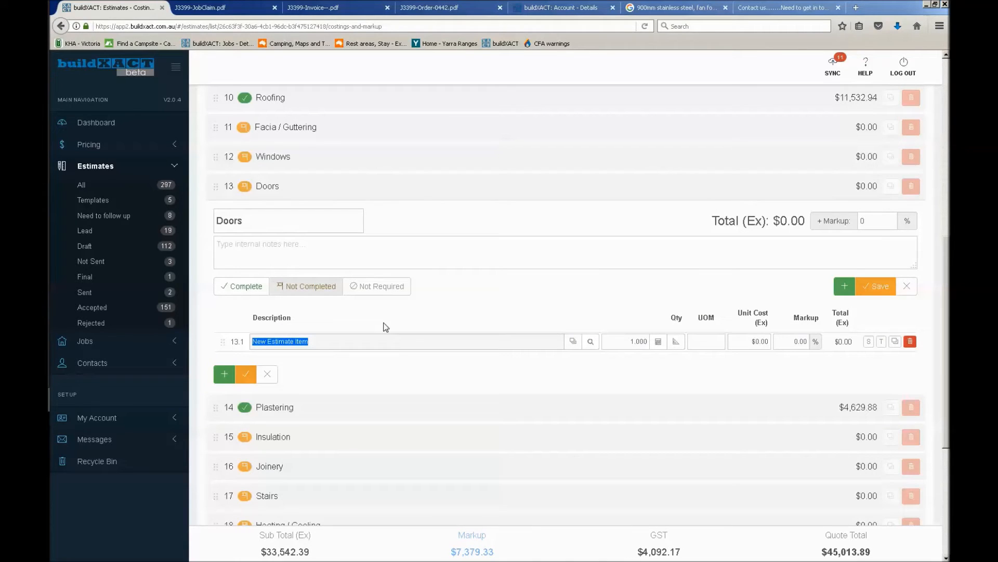
text(door)
scroll(411, 385, down, 5)
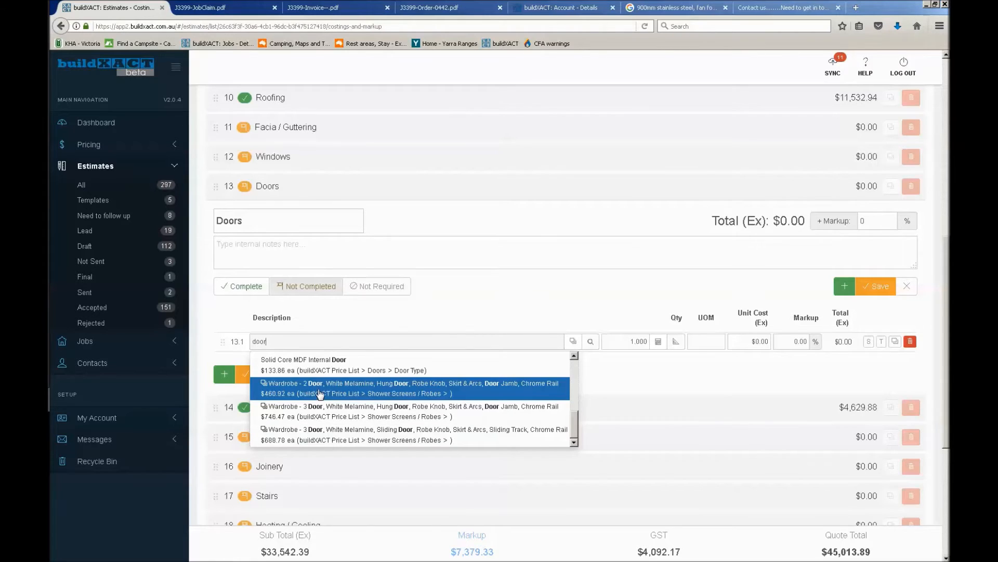
scroll(302, 388, up, 2)
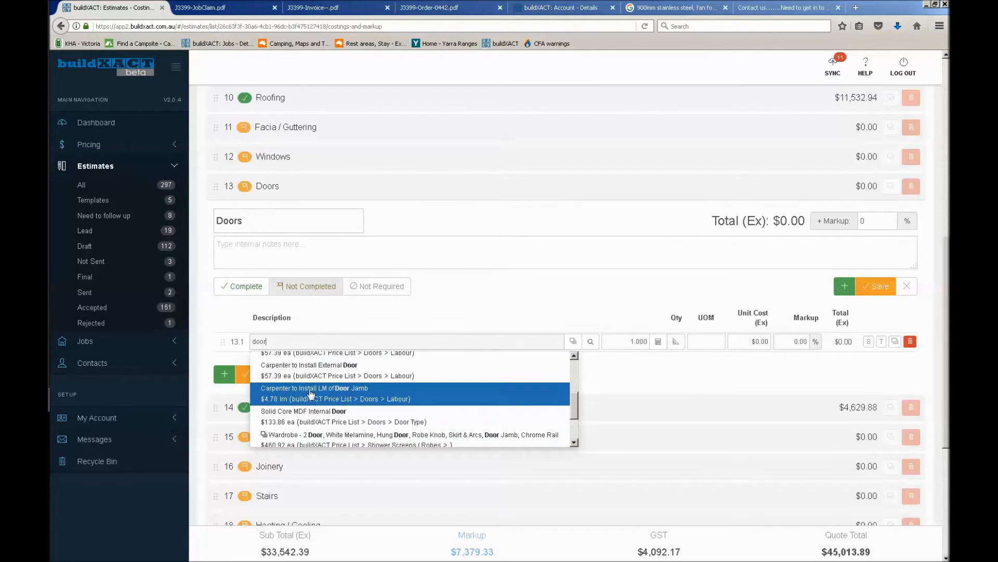
scroll(312, 403, down, 4)
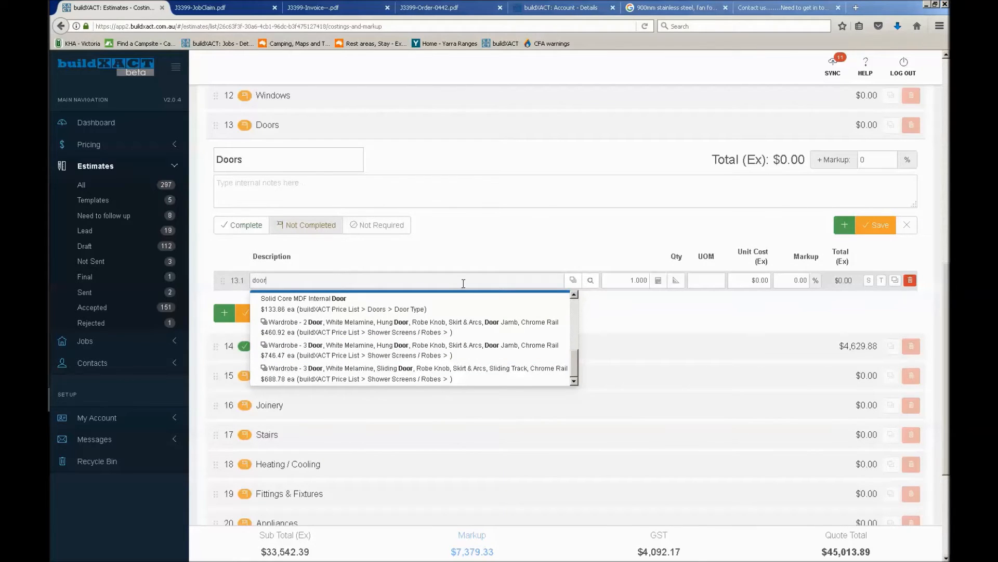
click(536, 258)
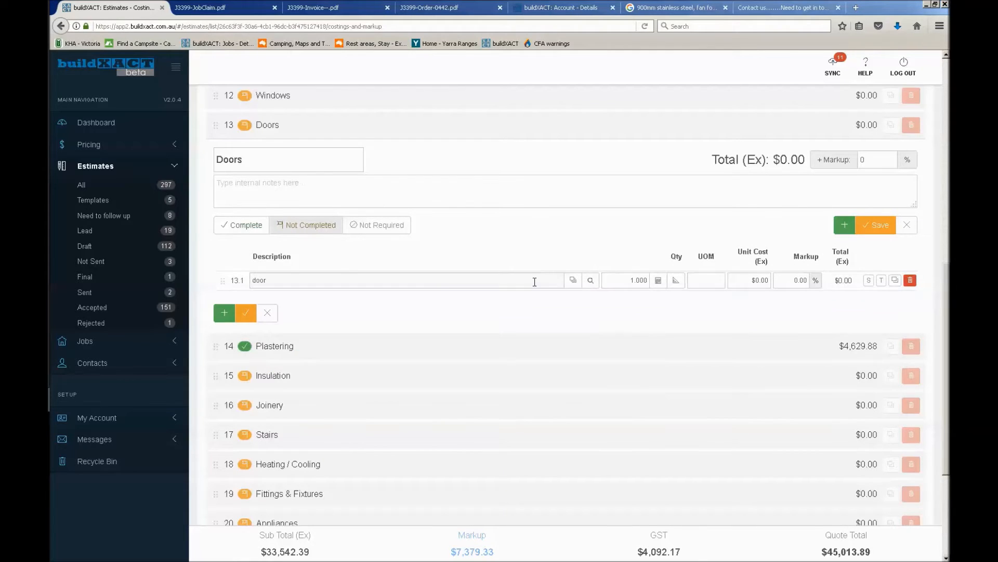
Build the door item from the buildXACT Recipes entry Internal Door - Prehung, Skirts & Arcs, Passage Set
click(573, 281)
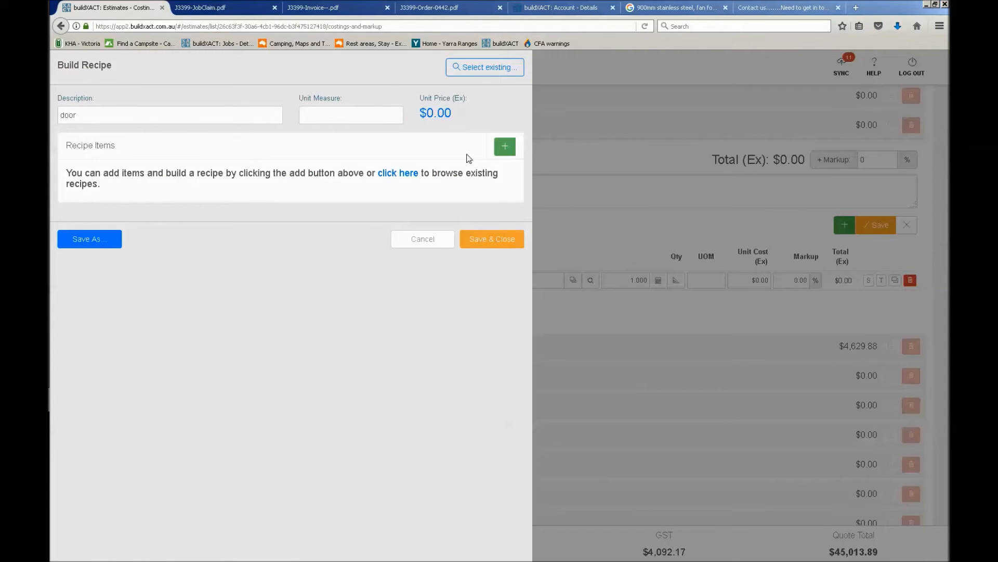
click(495, 70)
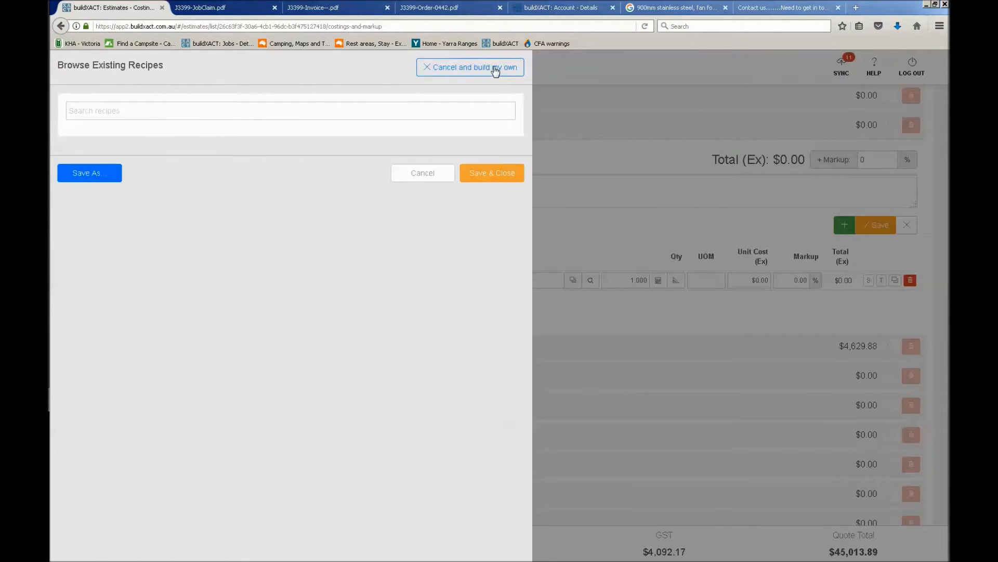
text(door)
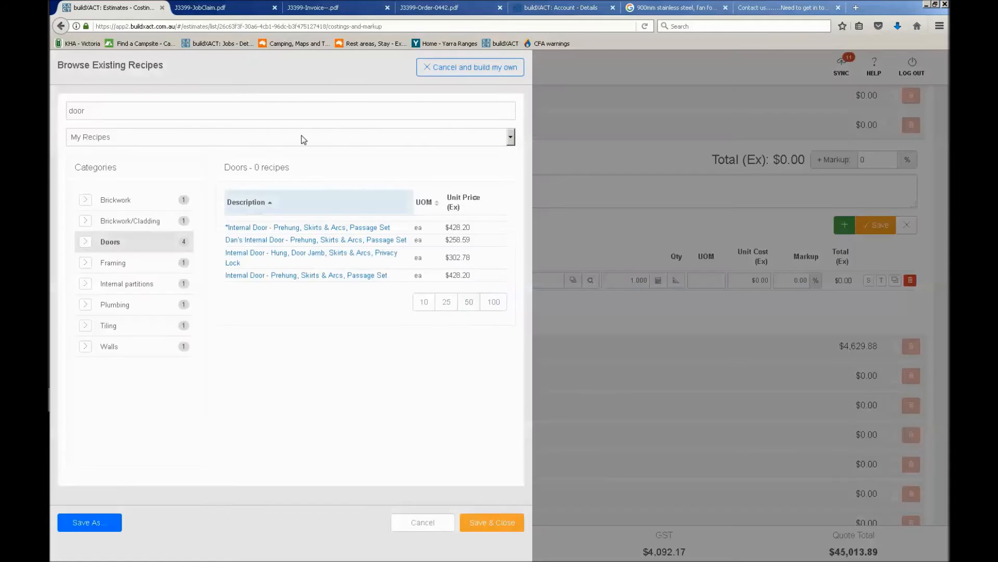
click(303, 140)
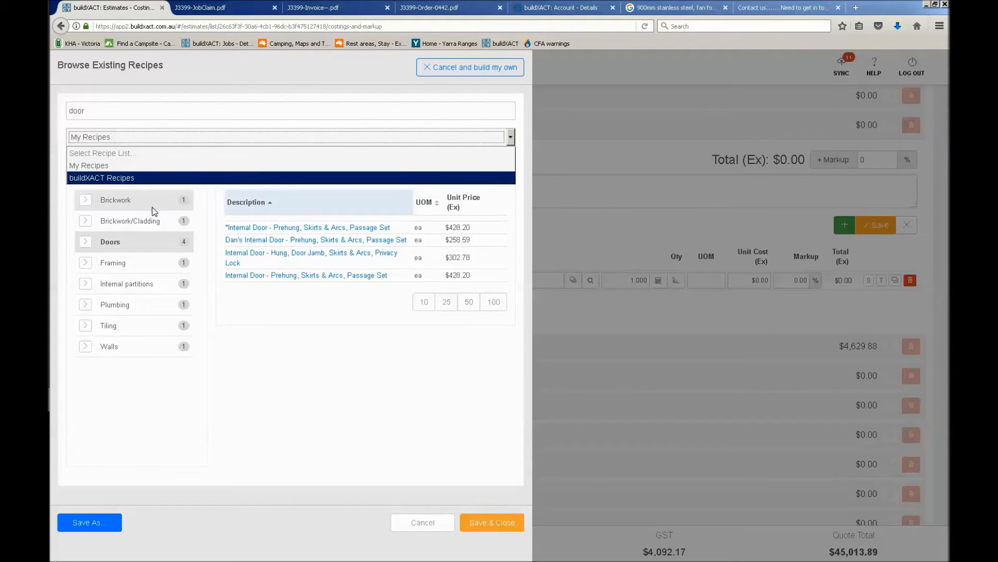
click(117, 179)
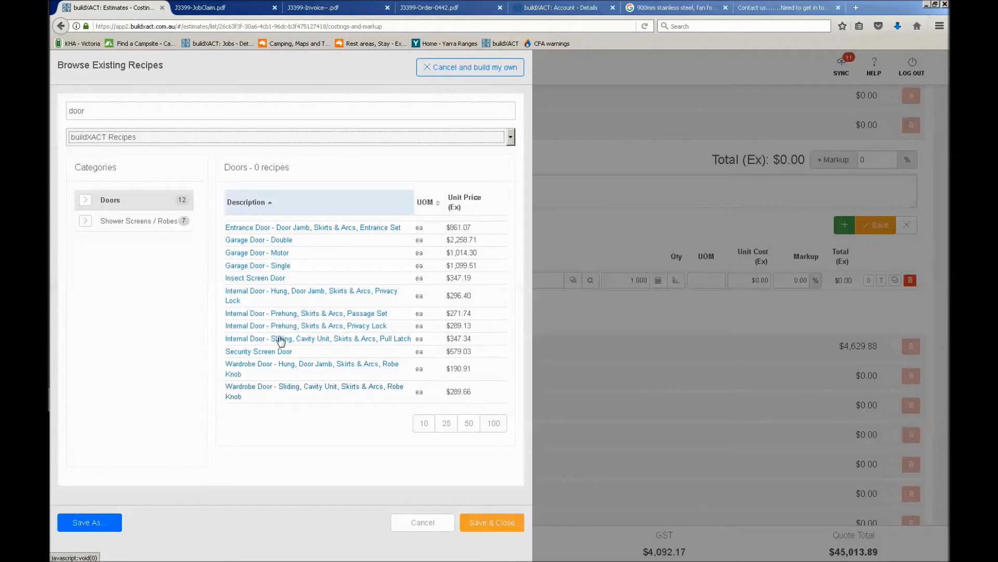
click(366, 314)
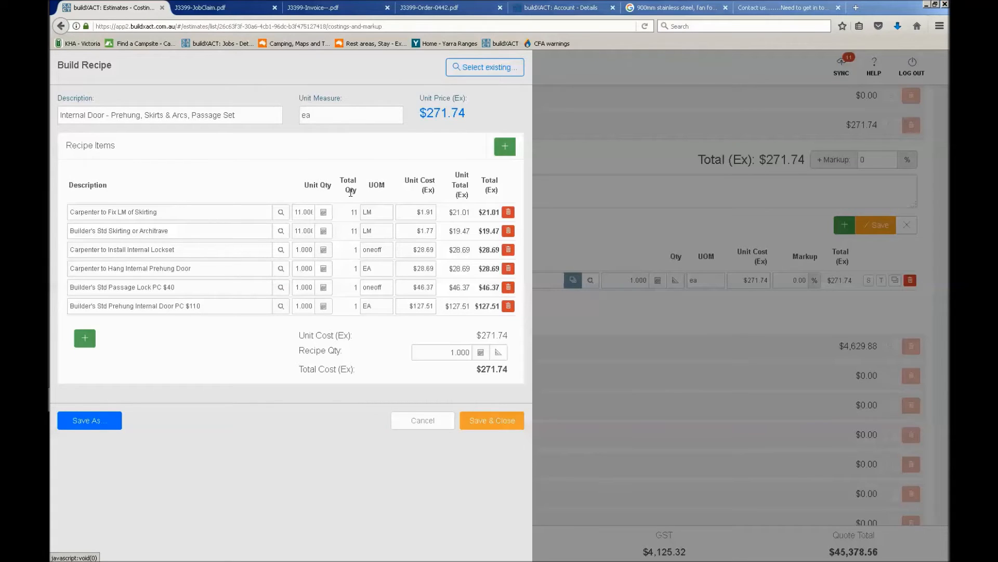
Examine the internal door recipe's unit measure and the units and quantities of its component items
double_click(343, 114)
click(371, 116)
double_click(342, 114)
double_click(385, 213)
double_click(385, 230)
double_click(386, 249)
double_click(386, 307)
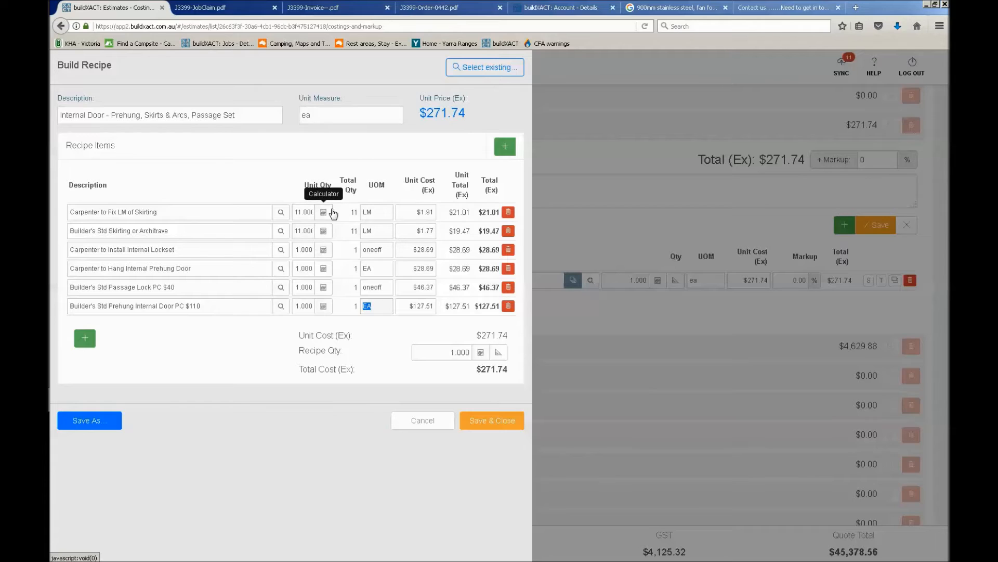
click(343, 115)
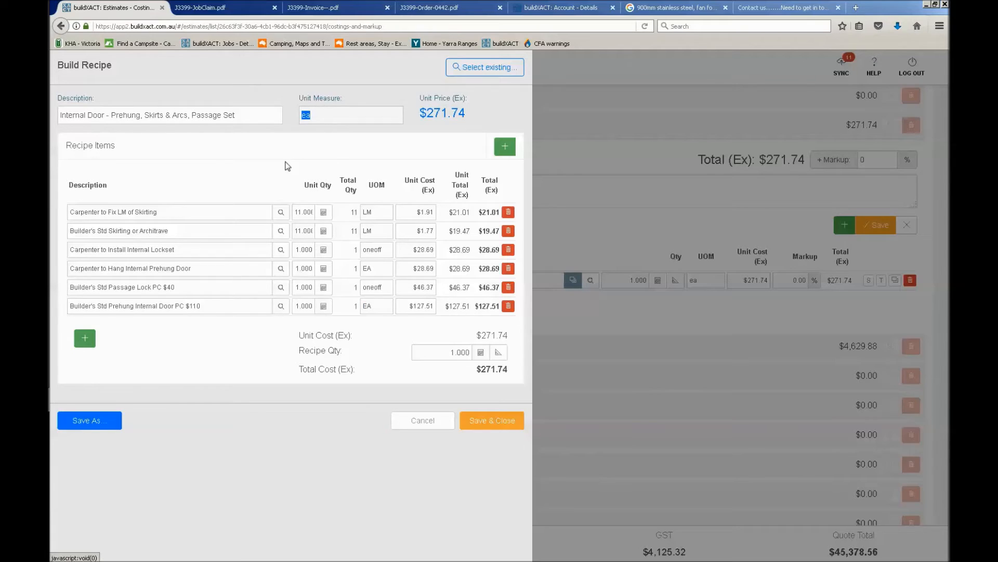
click(372, 213)
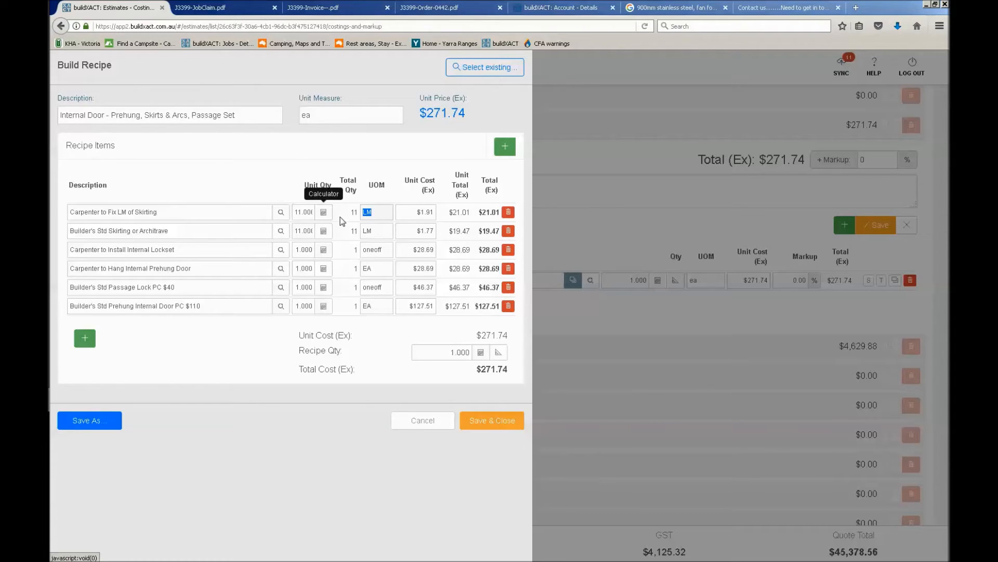
click(354, 212)
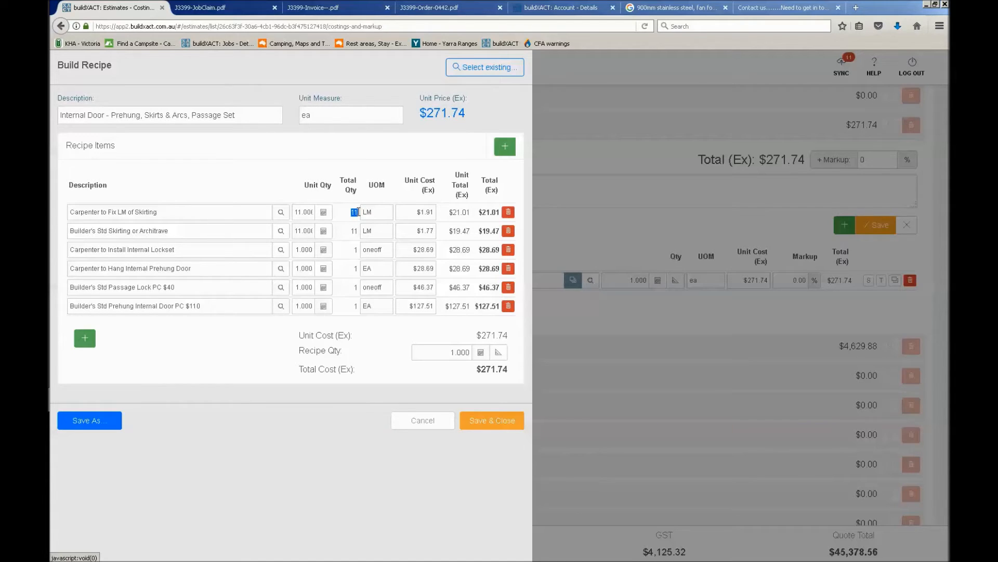
click(479, 429)
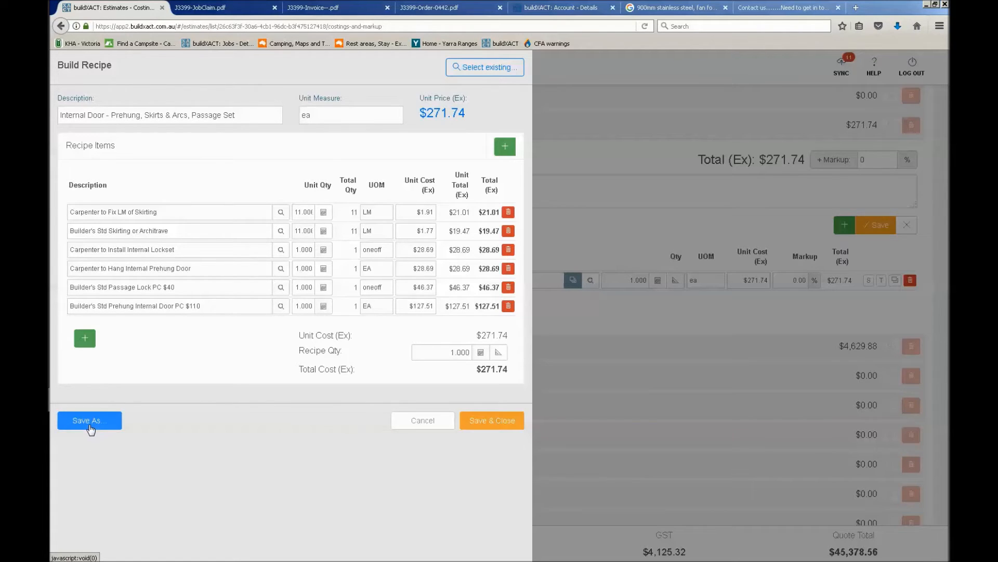
click(502, 148)
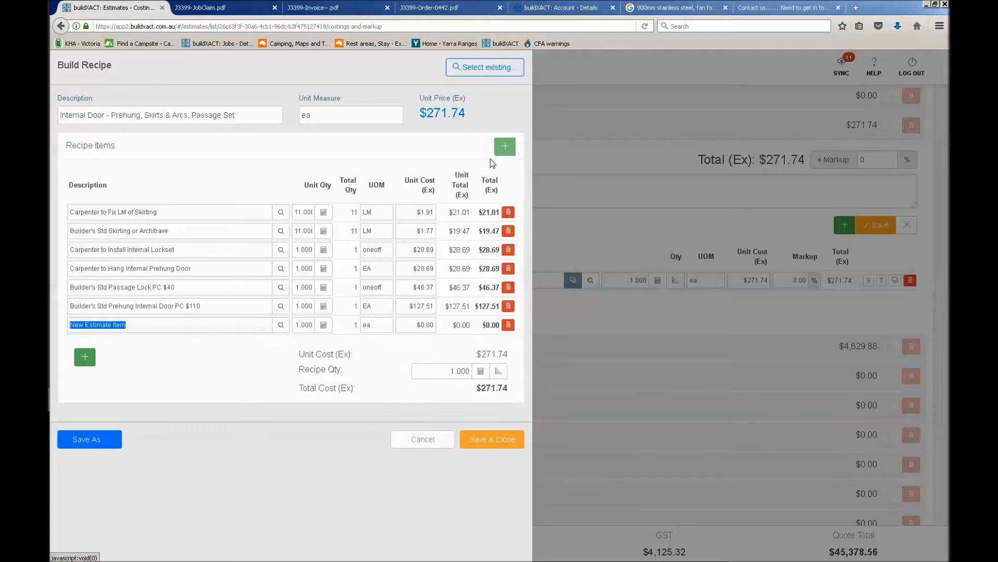
click(413, 443)
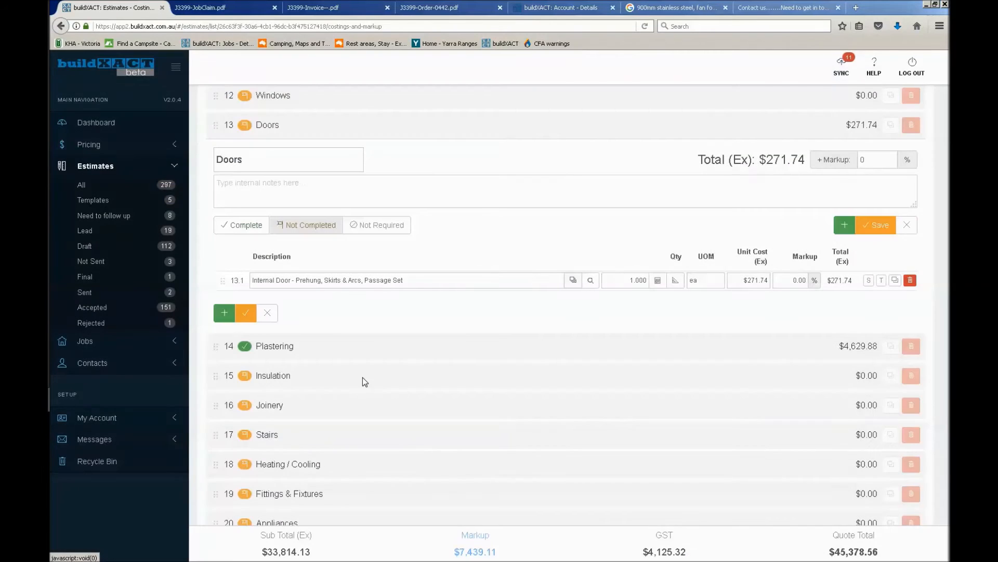
click(381, 226)
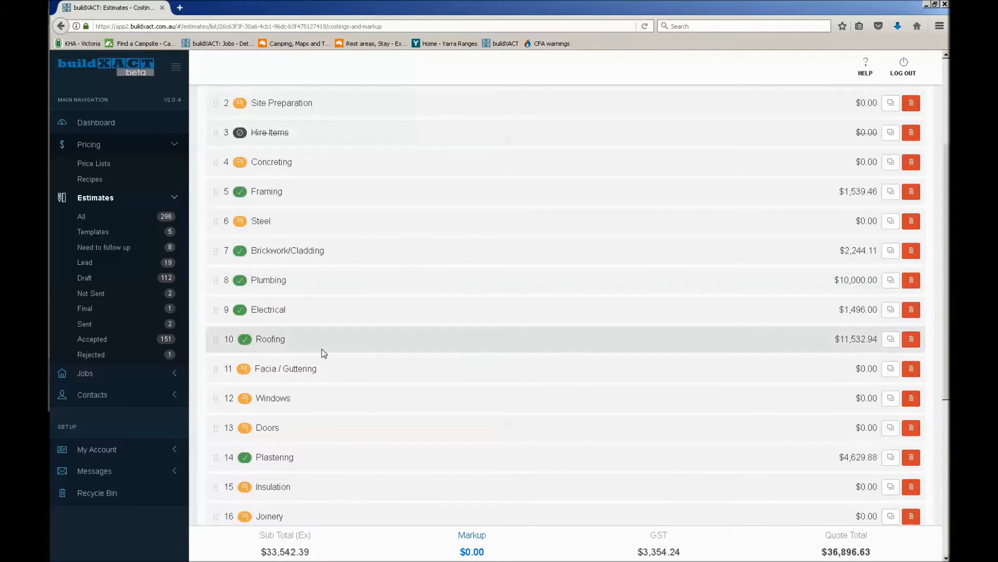
Reopen the Framing category, open the studs item's markup for editing and mark the category complete again
click(265, 190)
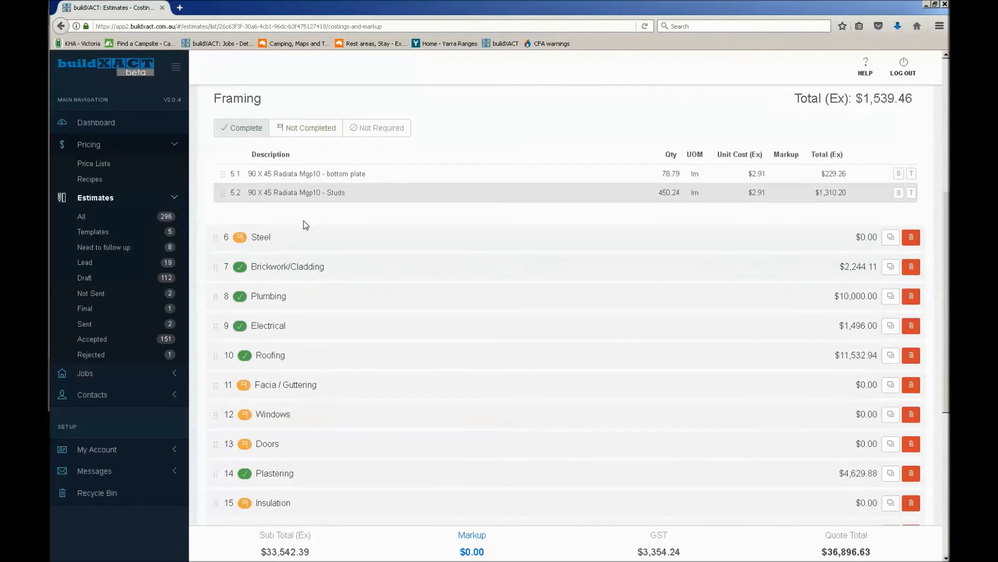
click(291, 128)
click(799, 172)
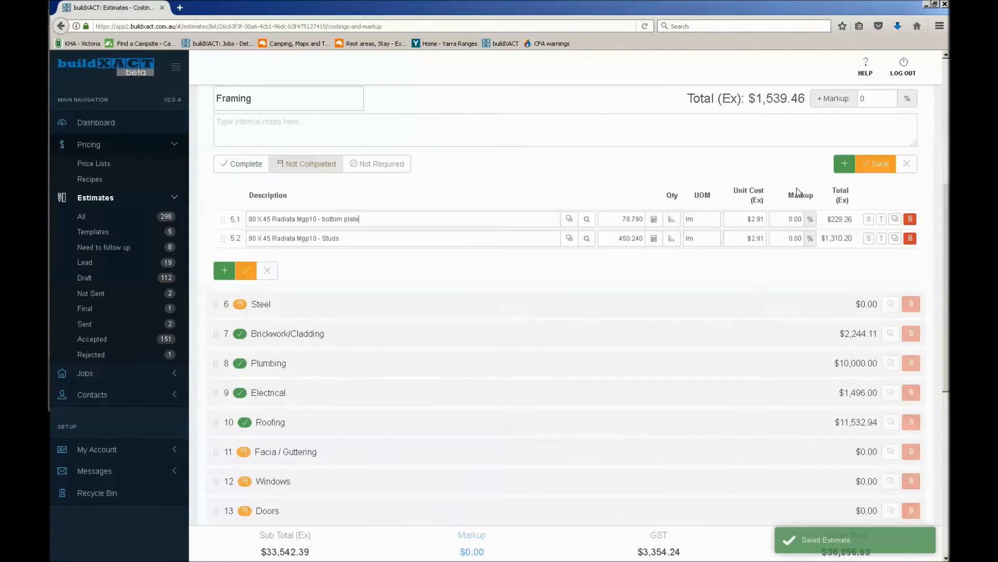
click(807, 238)
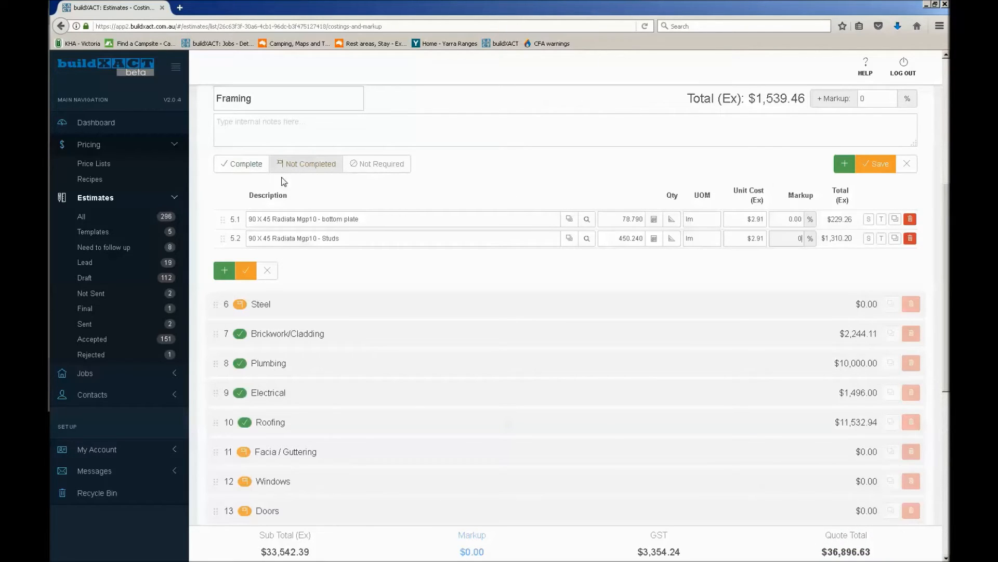
click(246, 164)
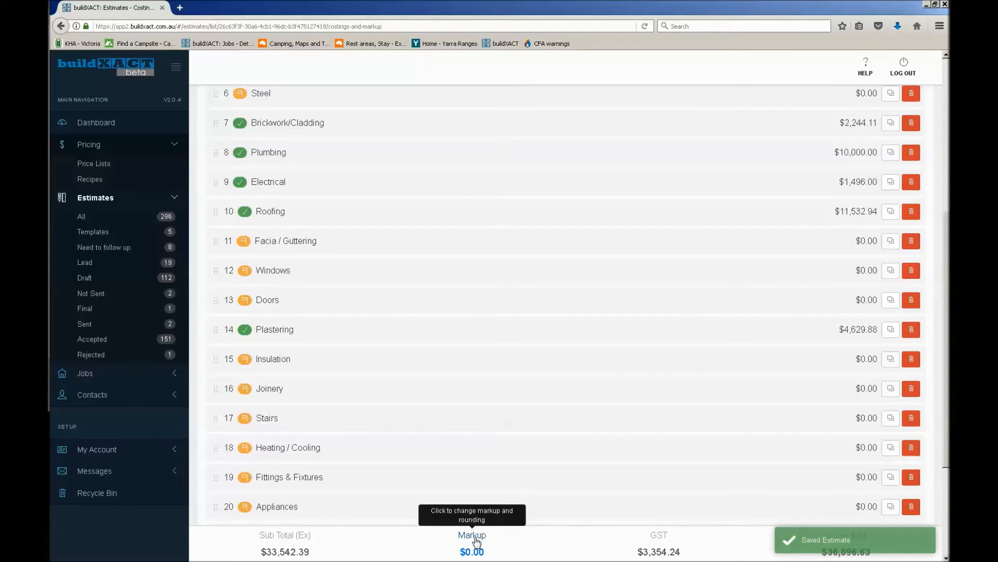
Start the estimate's markup breakdown with Profit at 15% and Contingency at 3%
click(477, 540)
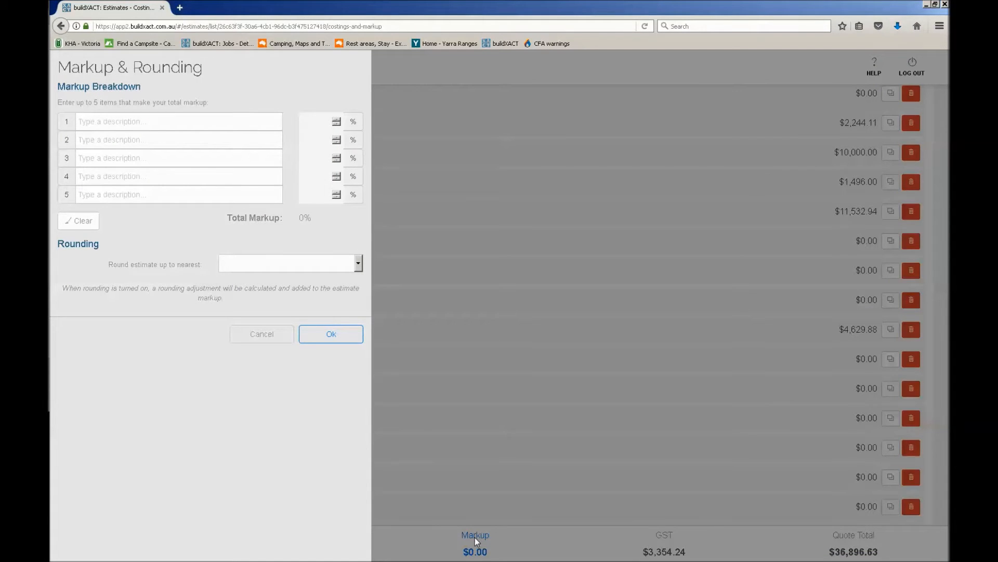
click(131, 127)
text(Profit)
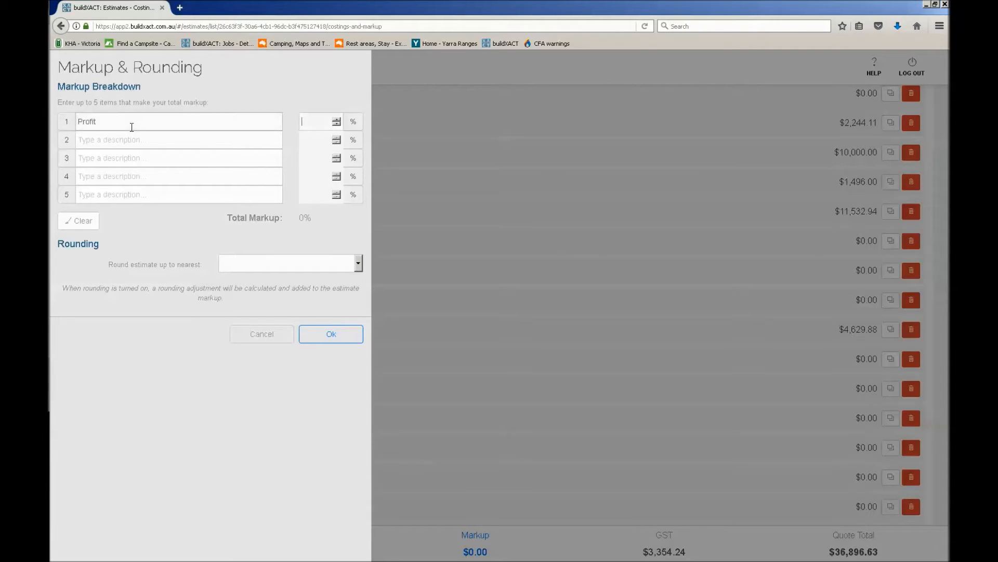
key(Tab)
text(15)
key(Tab)
text(Contingency)
key(Tab)
text(3)
key(Tab)
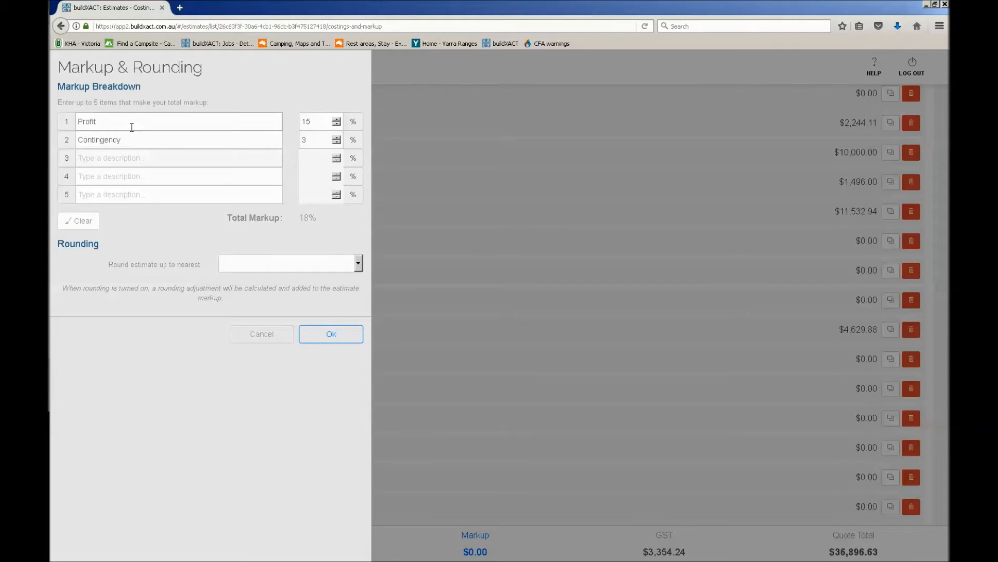
Add Overhead at 3% and Travel allowance at 1% to the markup breakdown
text(Overg)
key(BackSpace)
text(hea)
text(3)
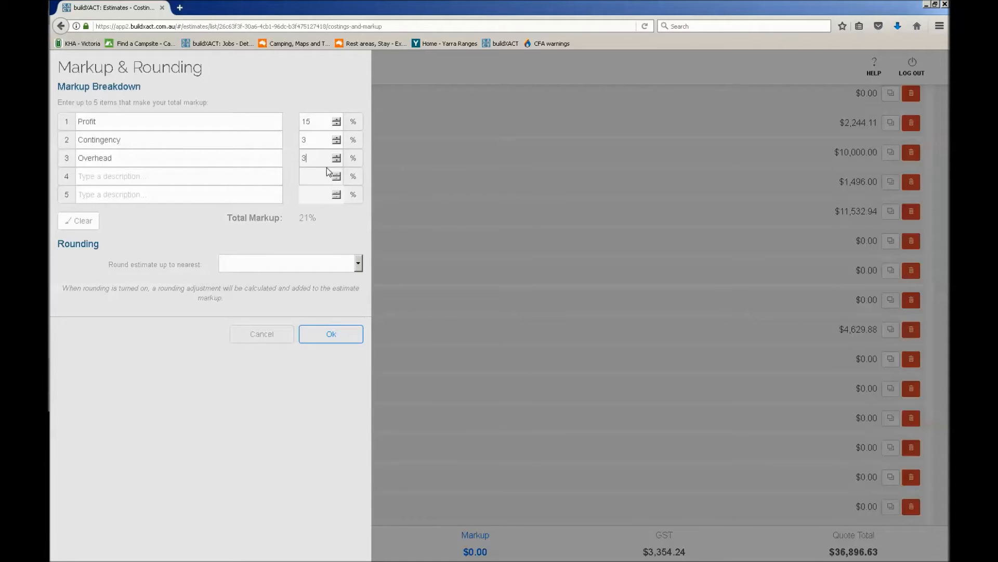
drag(299, 219, 328, 227)
click(327, 217)
drag(302, 219, 326, 221)
text(Travel allowance)
key(Tab)
text(1)
Look through the estimate's rounding choices, leave rounding blank and apply the markup breakdown
click(326, 266)
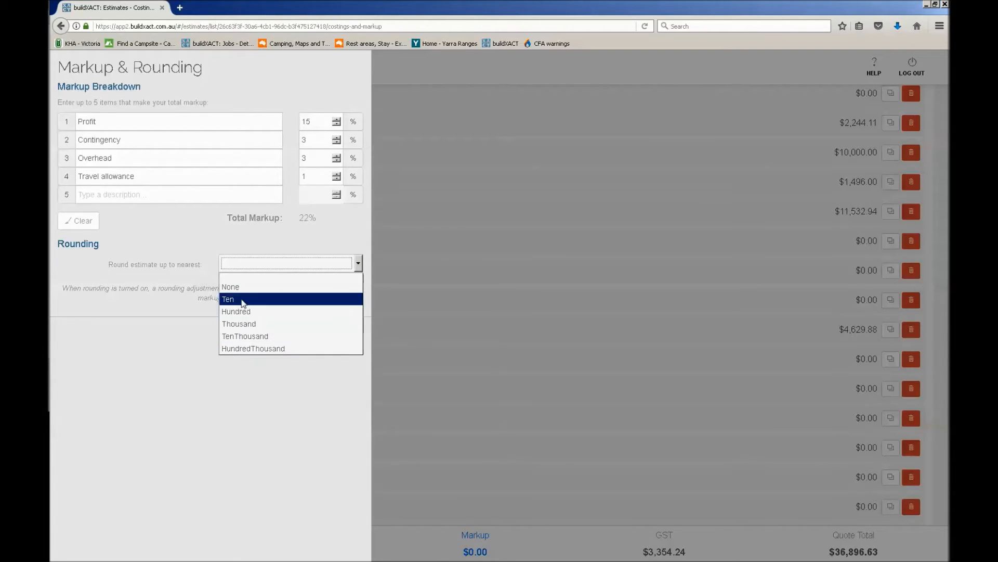
click(211, 277)
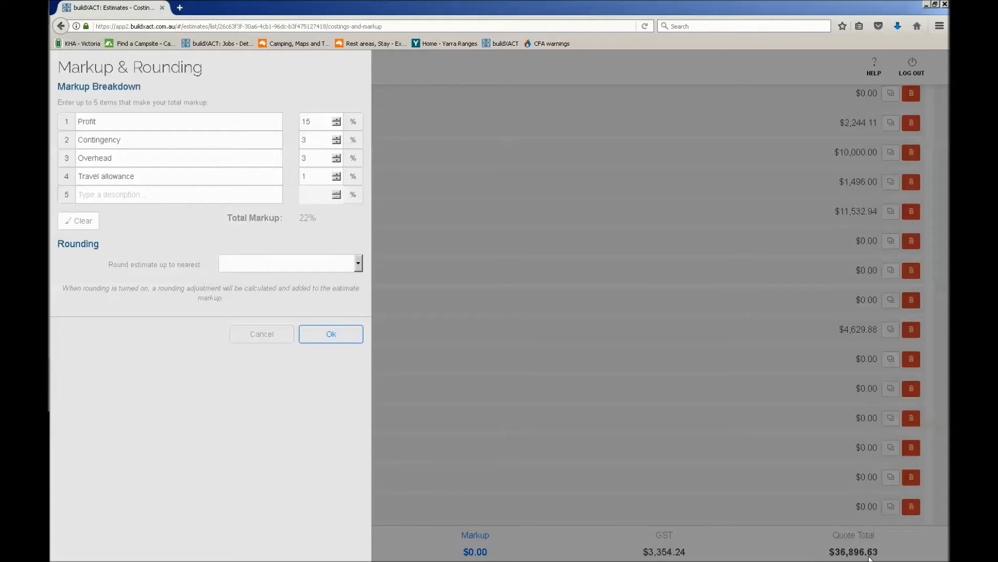
click(326, 263)
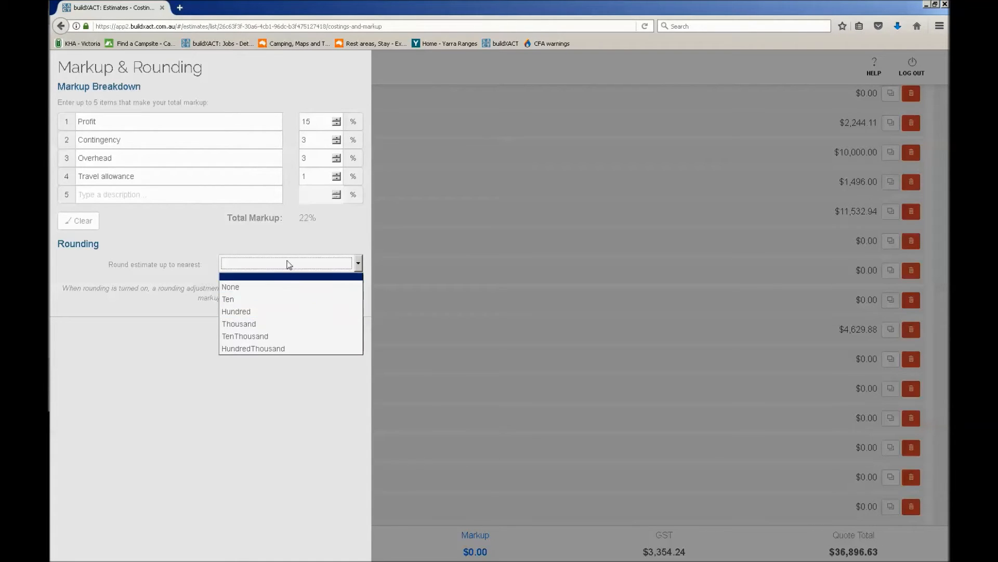
click(242, 238)
click(351, 333)
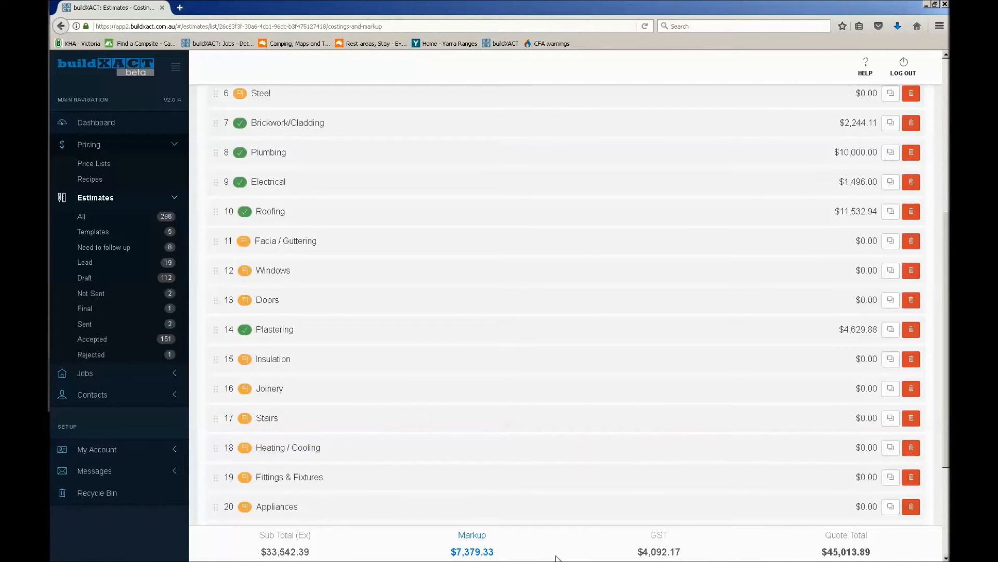
Open the estimate's specifications and examine the items in Plumbing, Roofing, Brickwork/Cladding, Preliminaries and General
scroll(570, 545, up, 5)
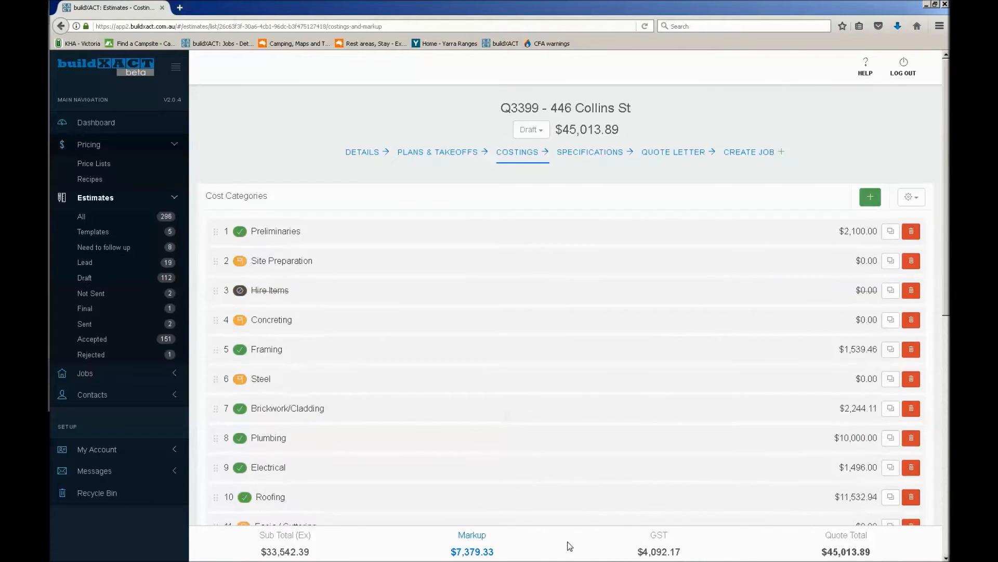
click(595, 159)
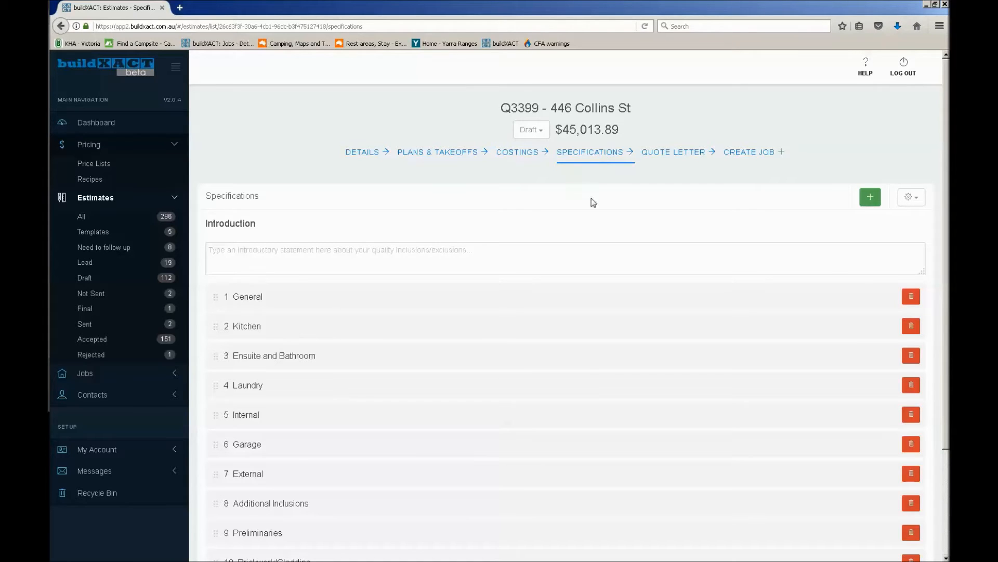
scroll(594, 212, down, 3)
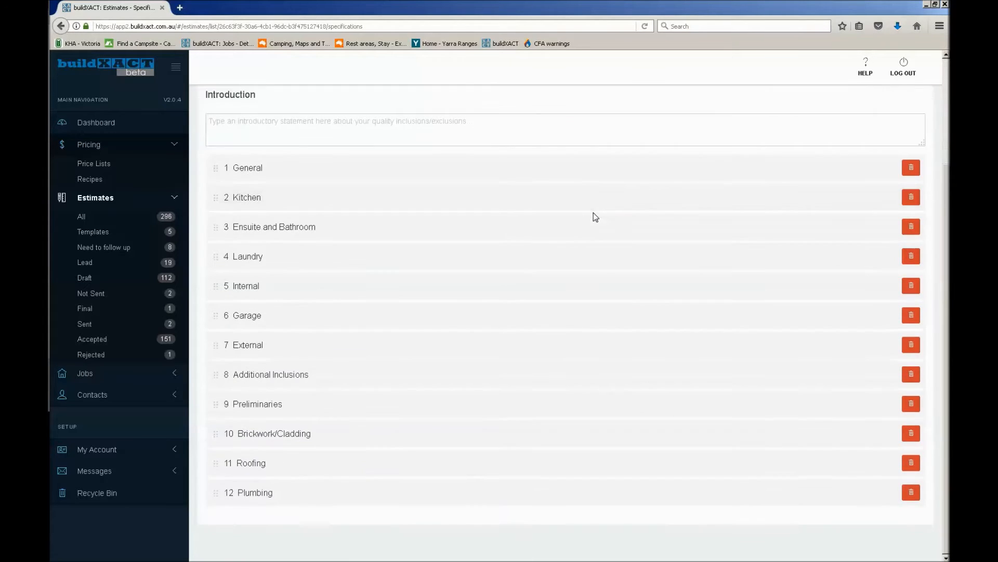
click(363, 501)
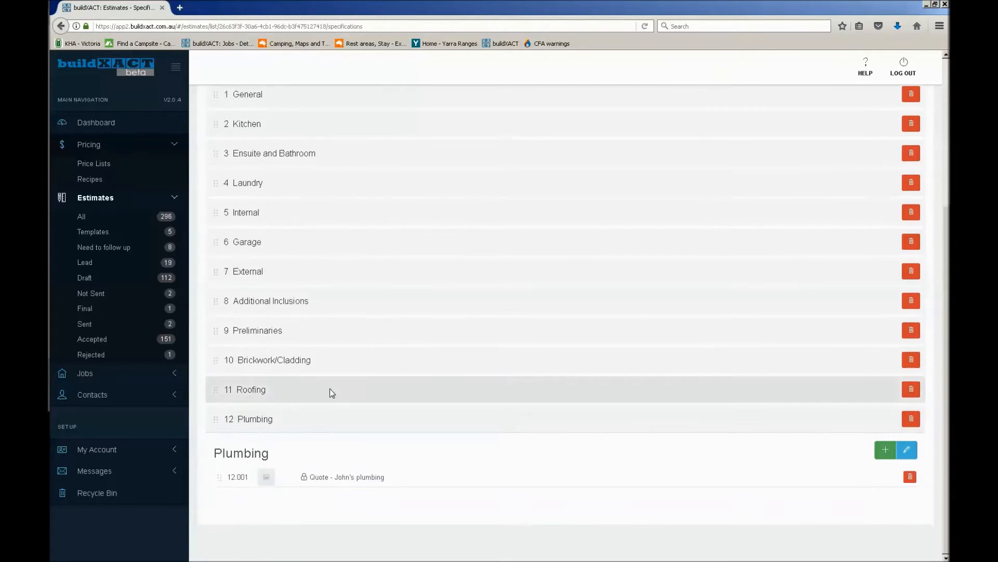
click(329, 388)
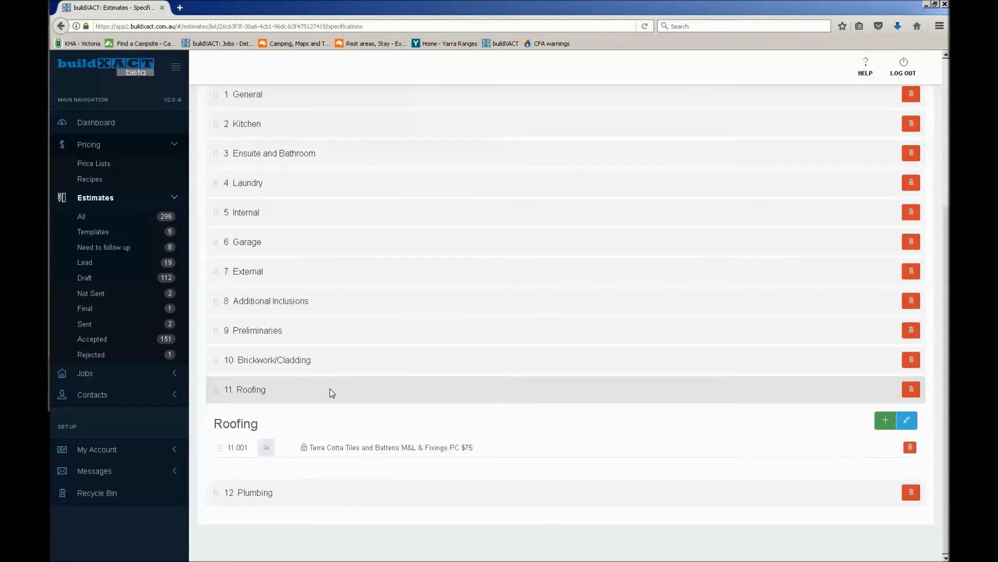
click(344, 359)
click(305, 331)
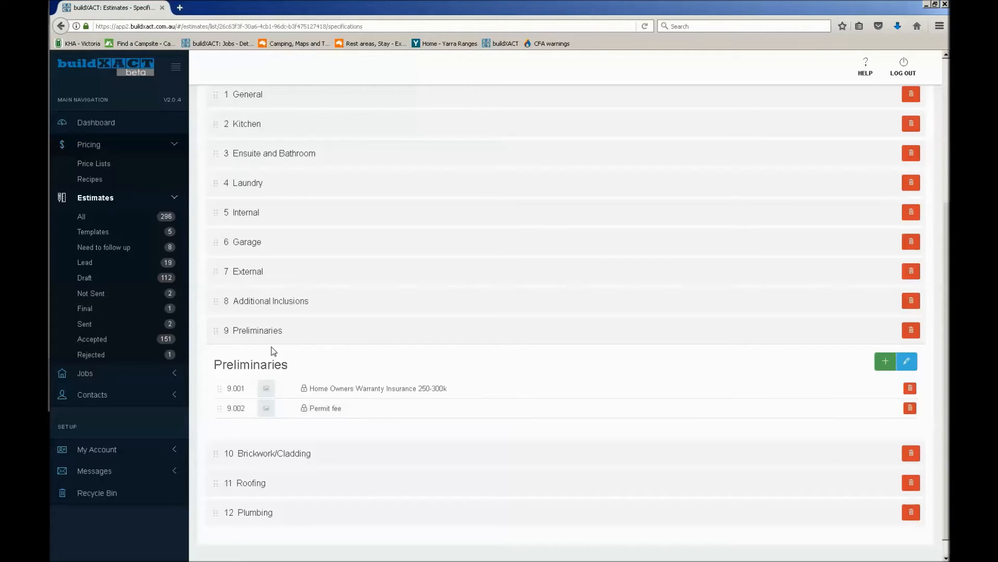
click(281, 332)
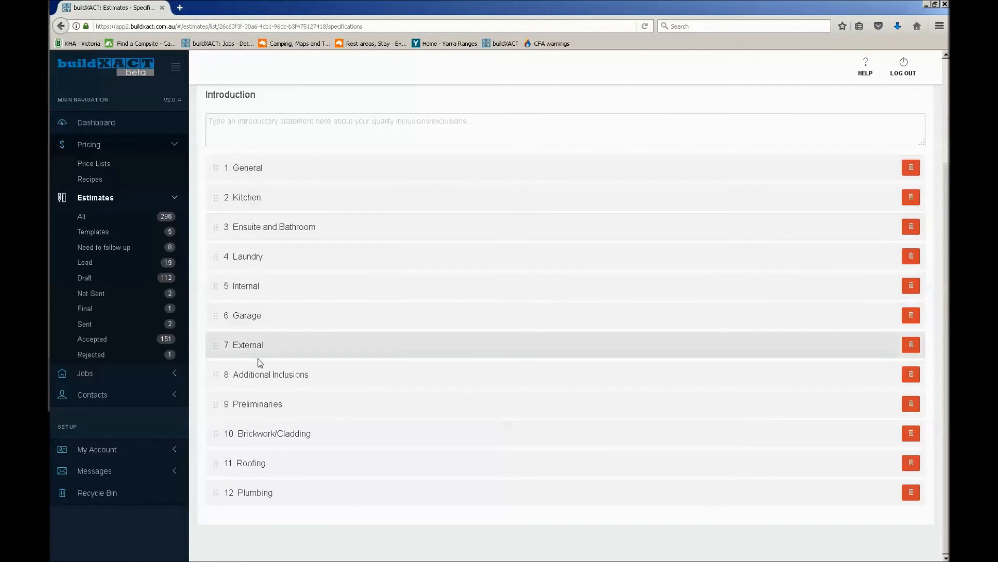
click(234, 167)
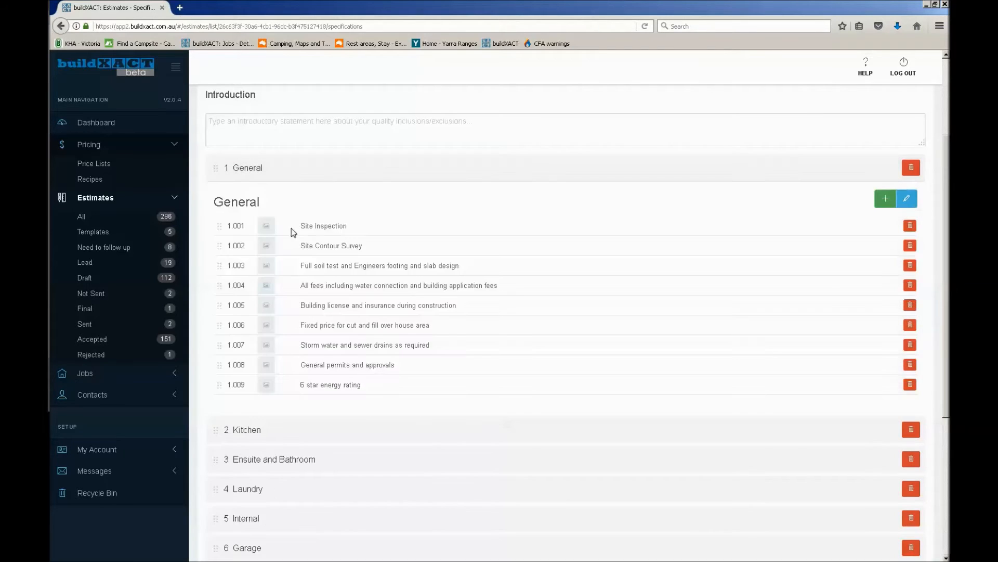
drag(301, 226, 391, 399)
click(391, 398)
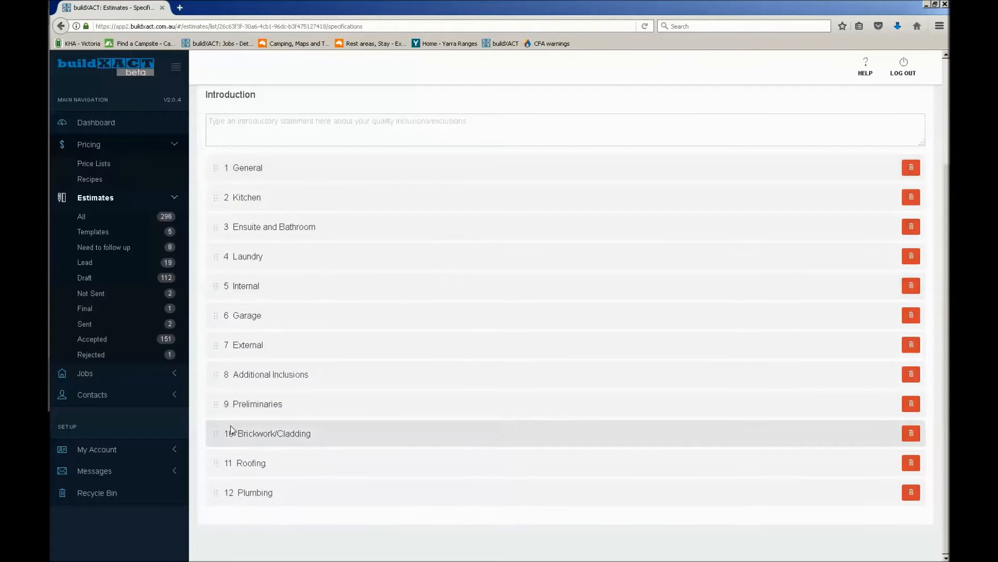
Reorder the specification categories with Preliminaries first, Brickwork/Cladding after Laundry, and Roofing and Plumbing between Internal and Garage
drag(256, 334, 220, 304)
drag(217, 492, 215, 344)
drag(217, 495, 219, 345)
drag(215, 493, 217, 164)
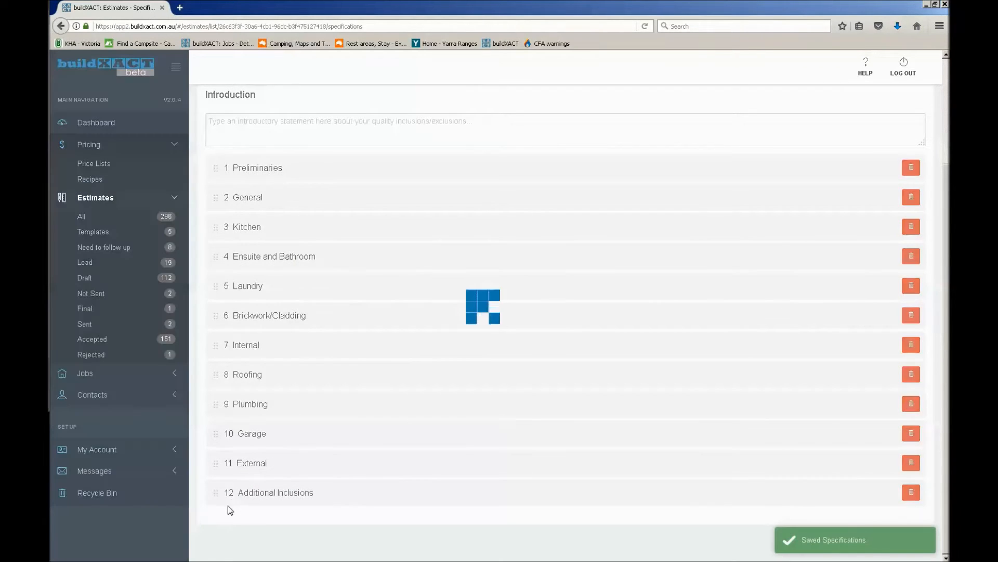
Open the Laundry category's 35L ceramic inset trough item for editing and save the category
click(268, 291)
double_click(348, 364)
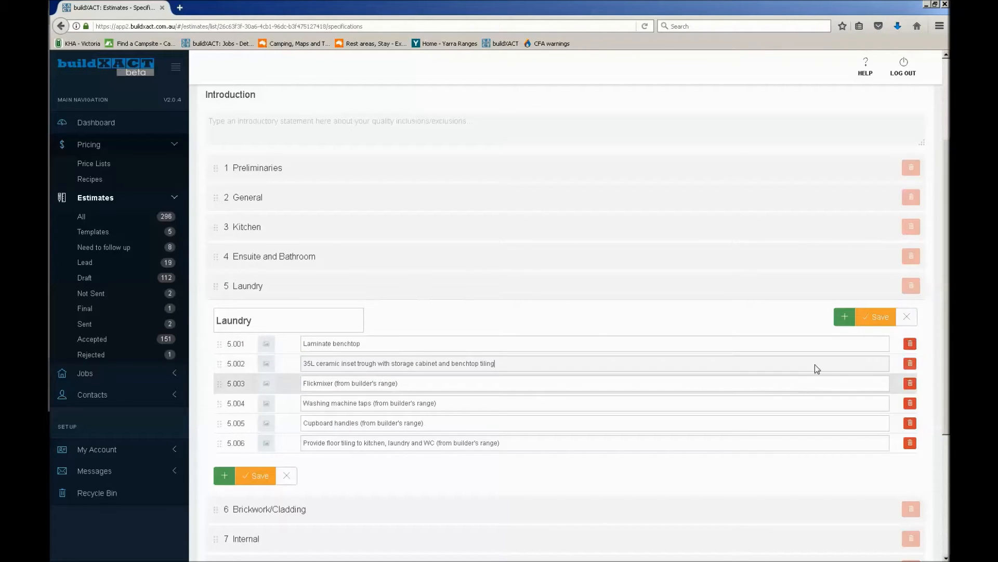
click(879, 317)
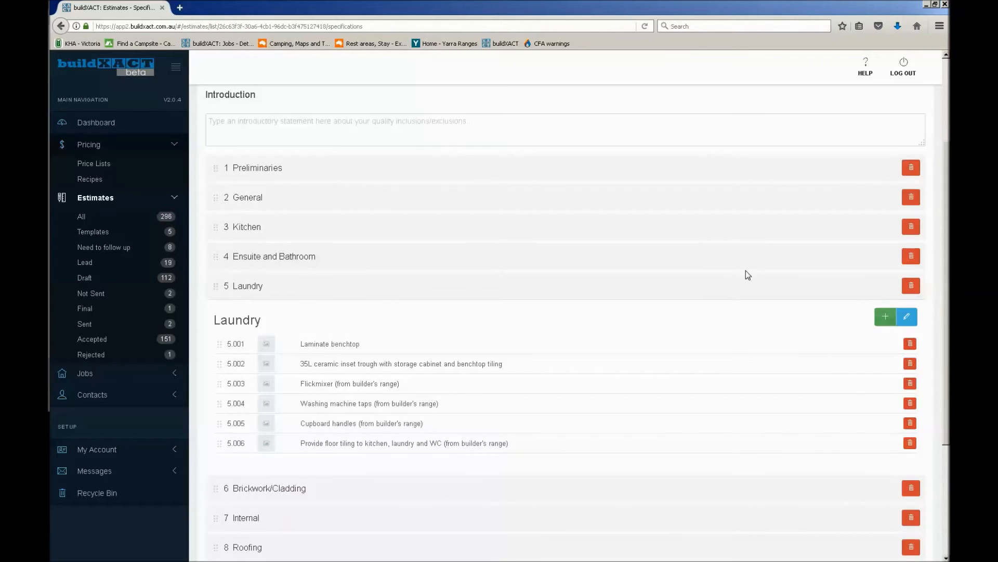
Look through the specification options for saving, managing and applying presets, printing and emailing
scroll(864, 260, up, 3)
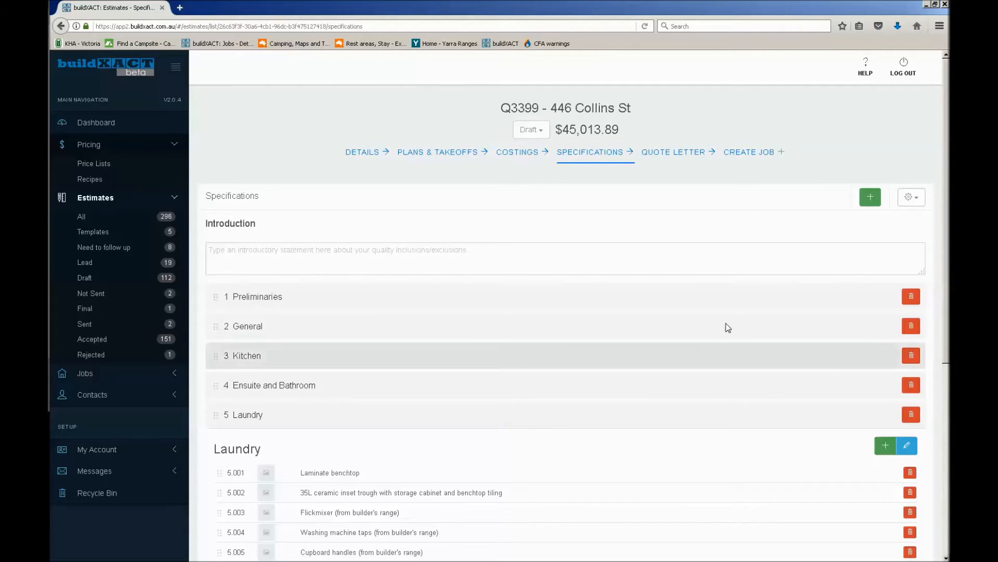
click(911, 203)
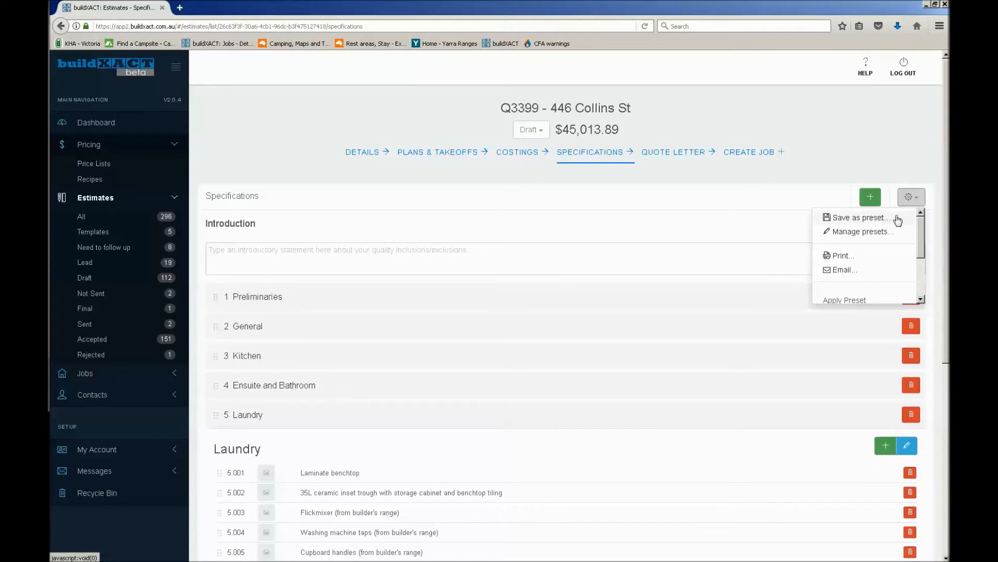
drag(921, 227, 926, 297)
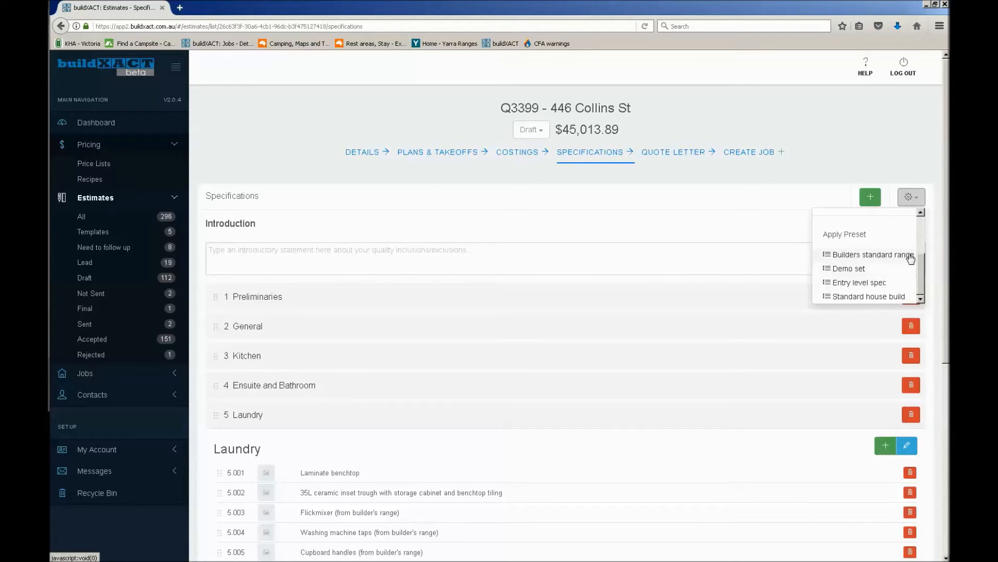
drag(923, 273, 921, 228)
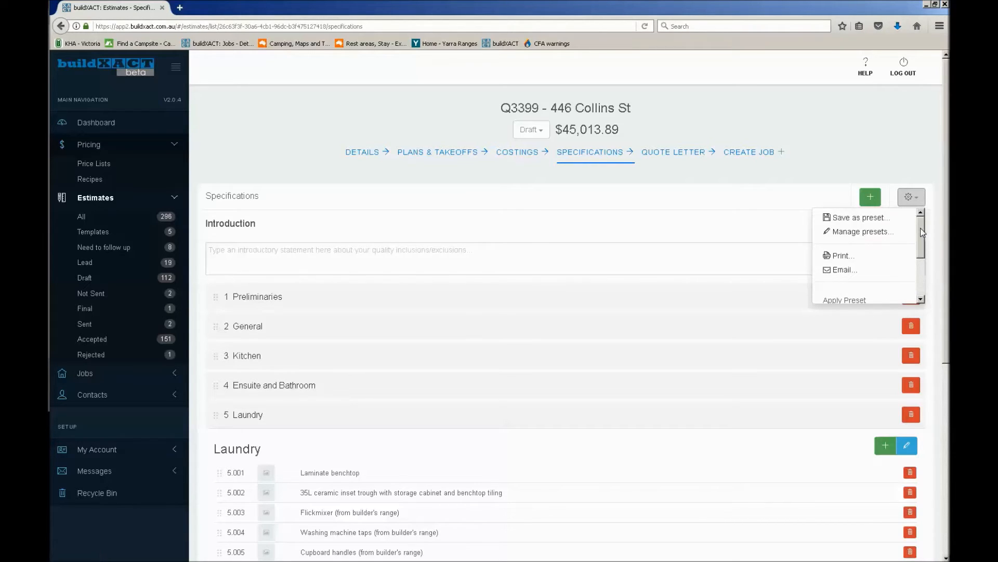
click(909, 197)
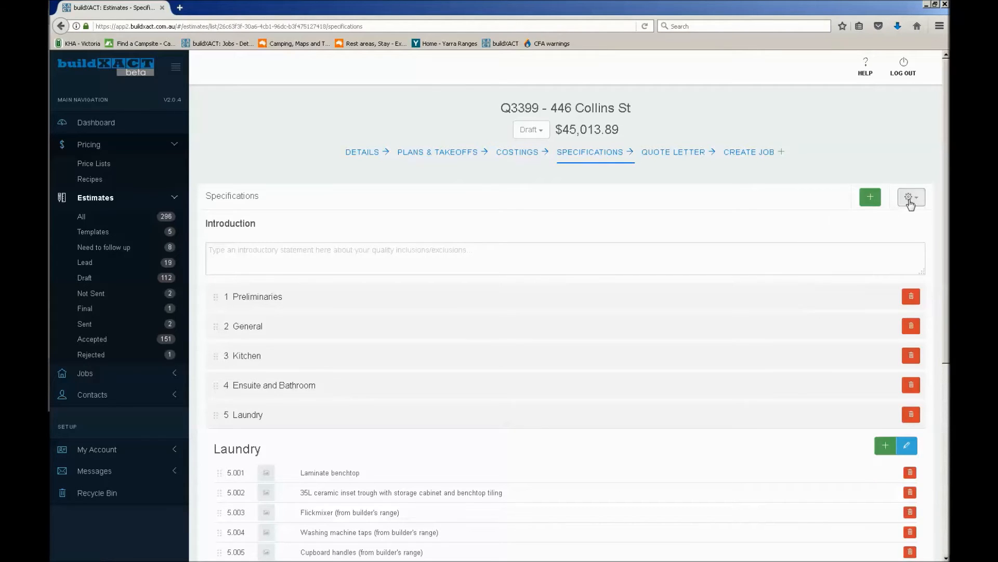
Attach the hotplate gas image from the buildXACT folder to the Kitchen category's 900mm stainless steel gas hotplate item
click(316, 356)
scroll(320, 362, down, 2)
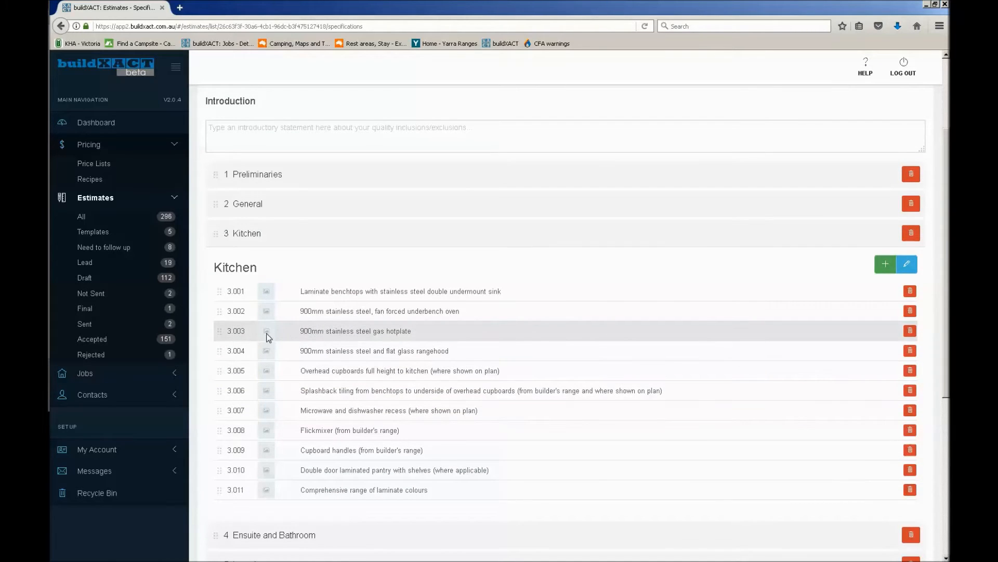
click(268, 338)
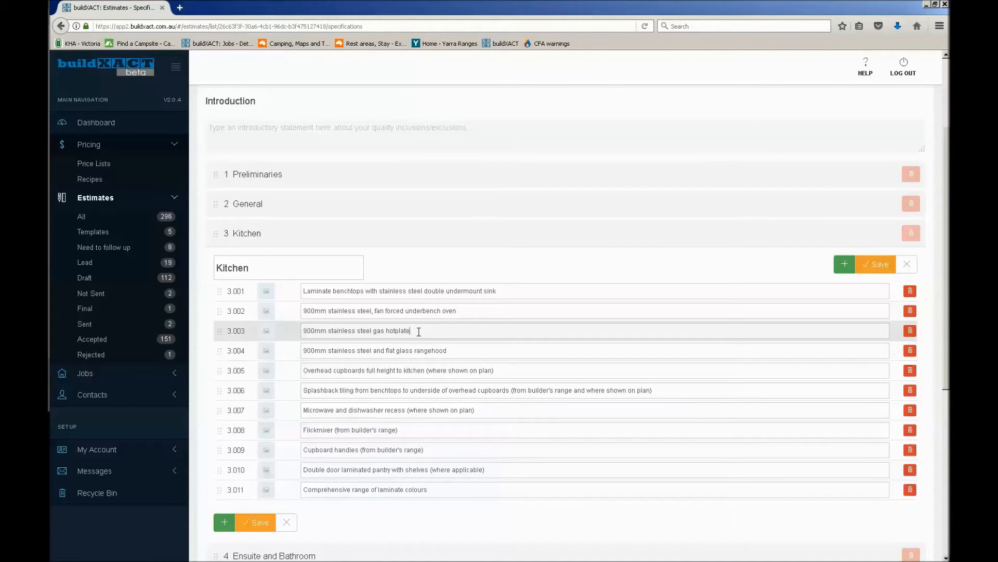
drag(417, 331, 308, 330)
click(386, 333)
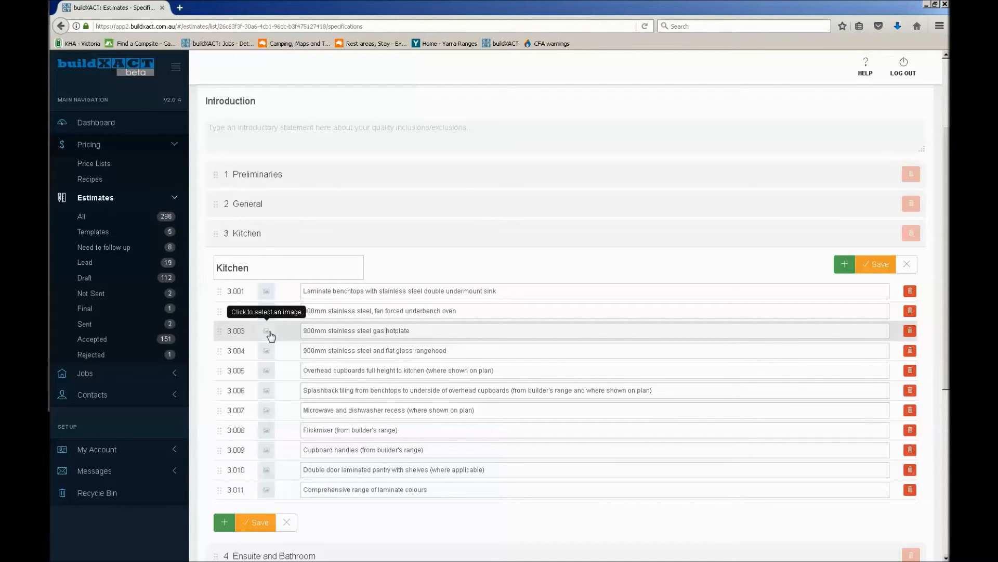
click(270, 334)
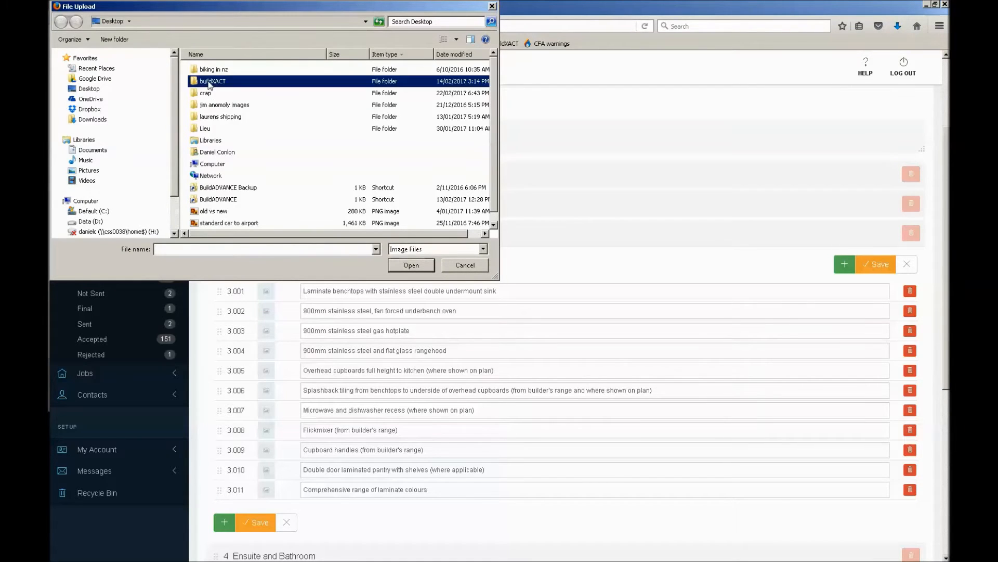
double_click(212, 83)
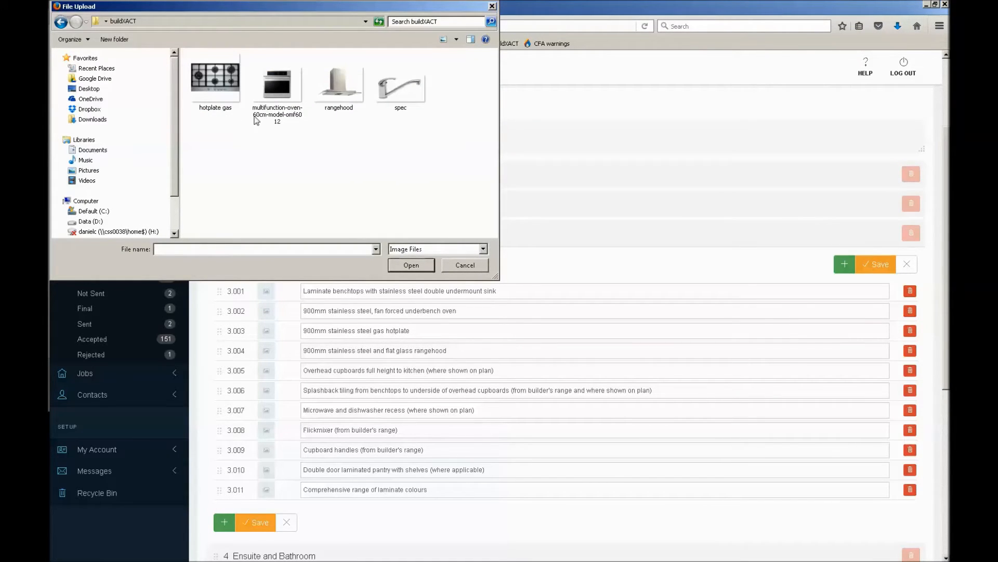
double_click(227, 90)
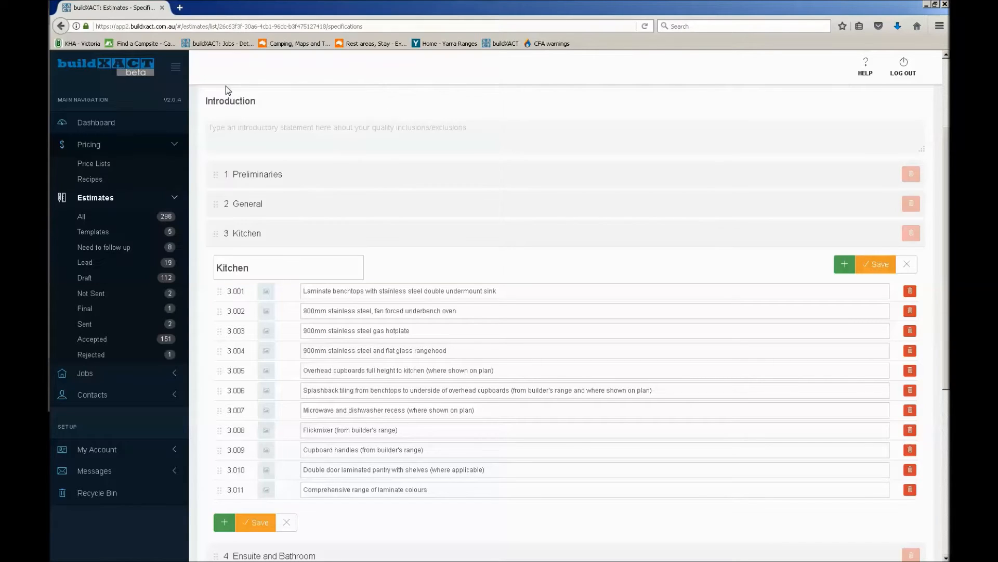
mouse_move(265, 331)
drag(428, 329, 297, 322)
click(499, 335)
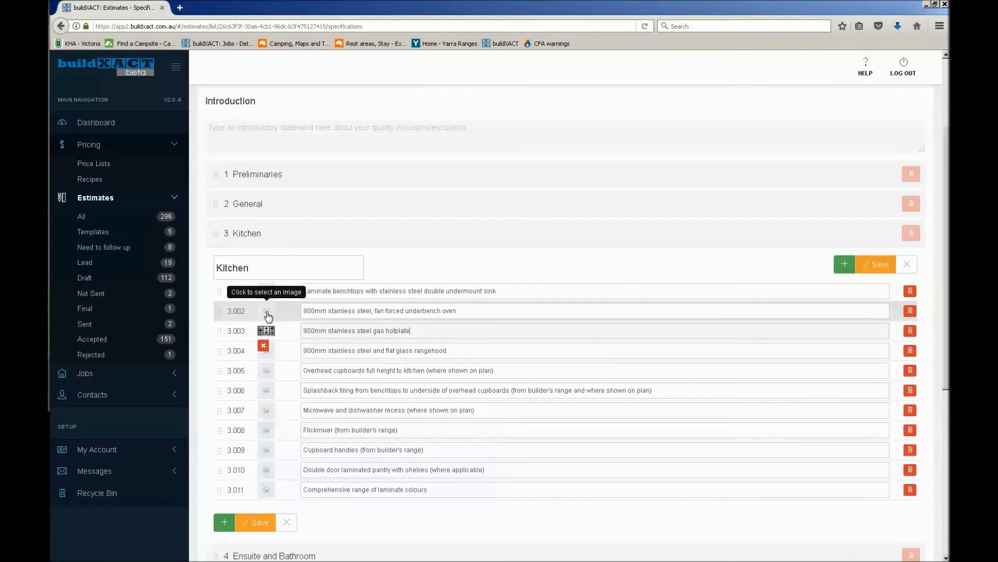
Select the Kitchen category's fan forced underbench oven description, open a blank browser tab and return to the specifications
triple_click(479, 310)
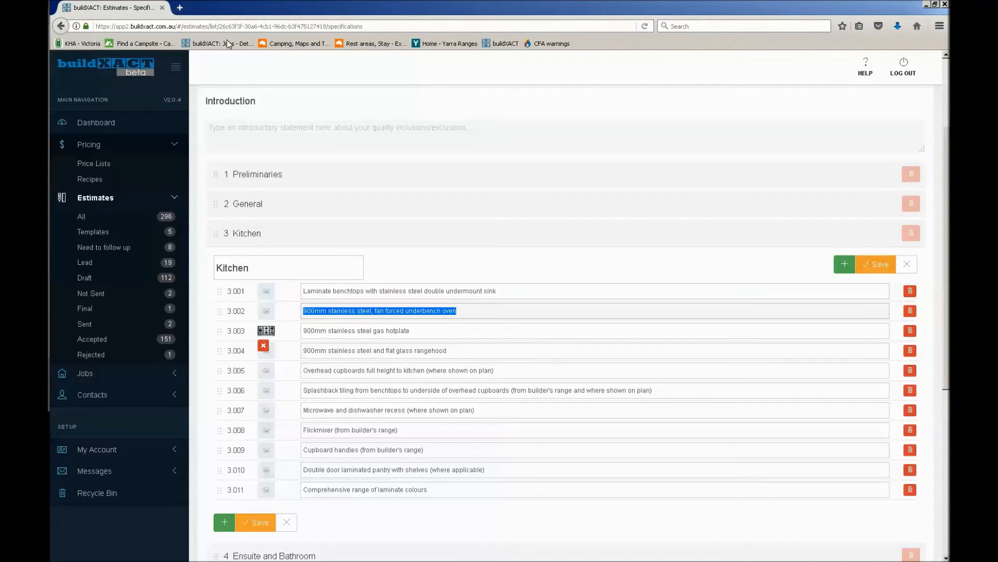
click(180, 8)
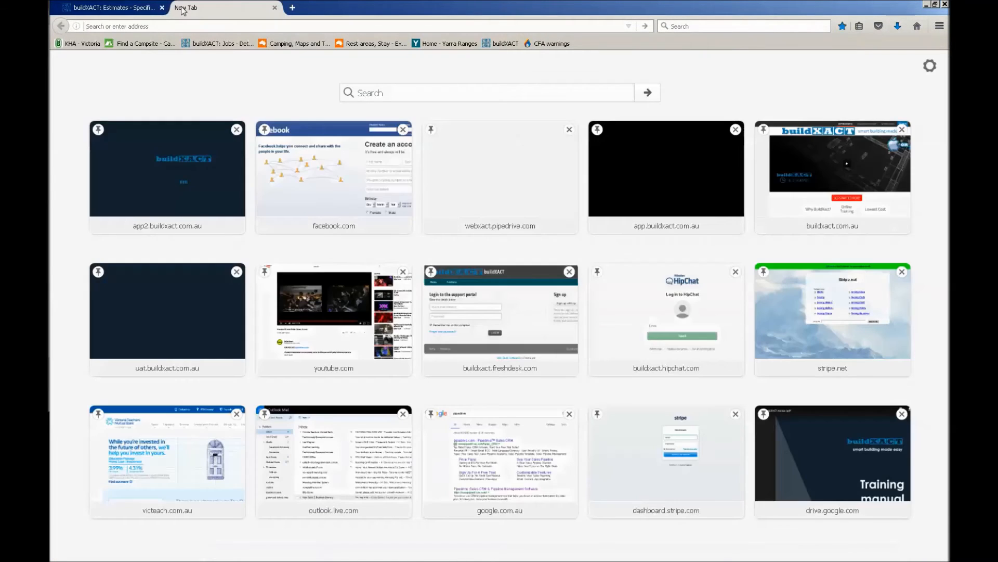
click(124, 7)
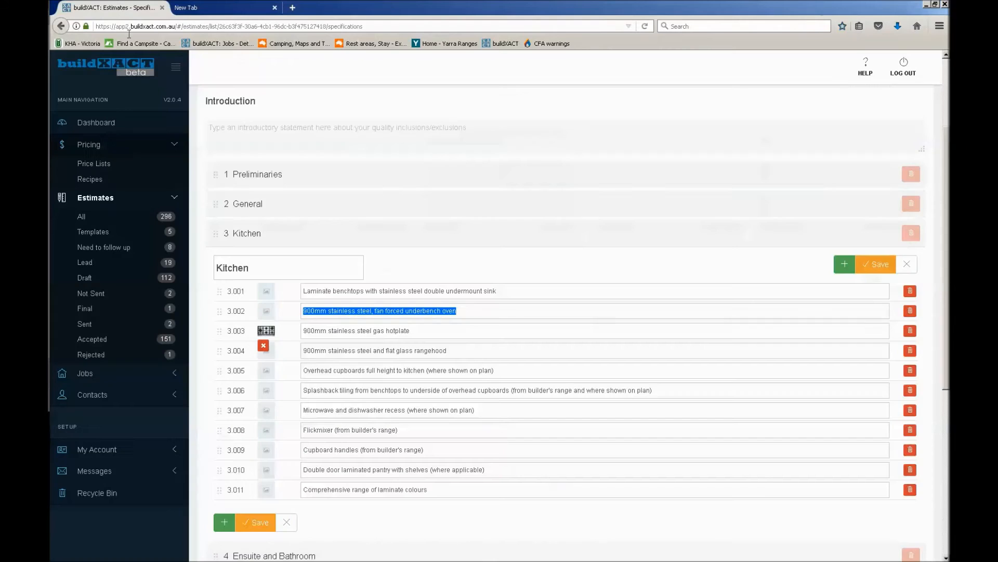
Copy the fan forced underbench oven description and search Google Images for it in the blank browser tab
right_click(424, 312)
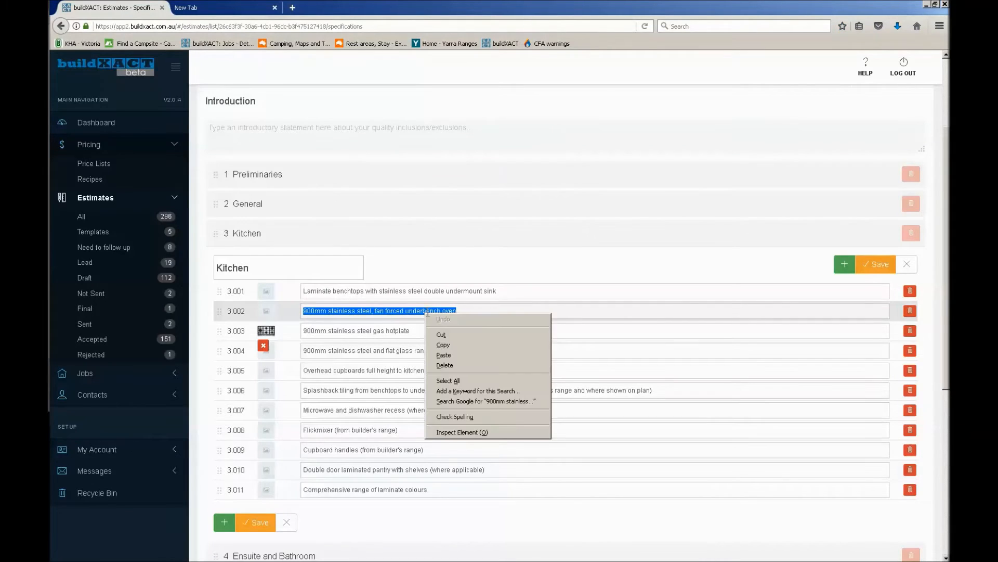
click(450, 345)
click(224, 8)
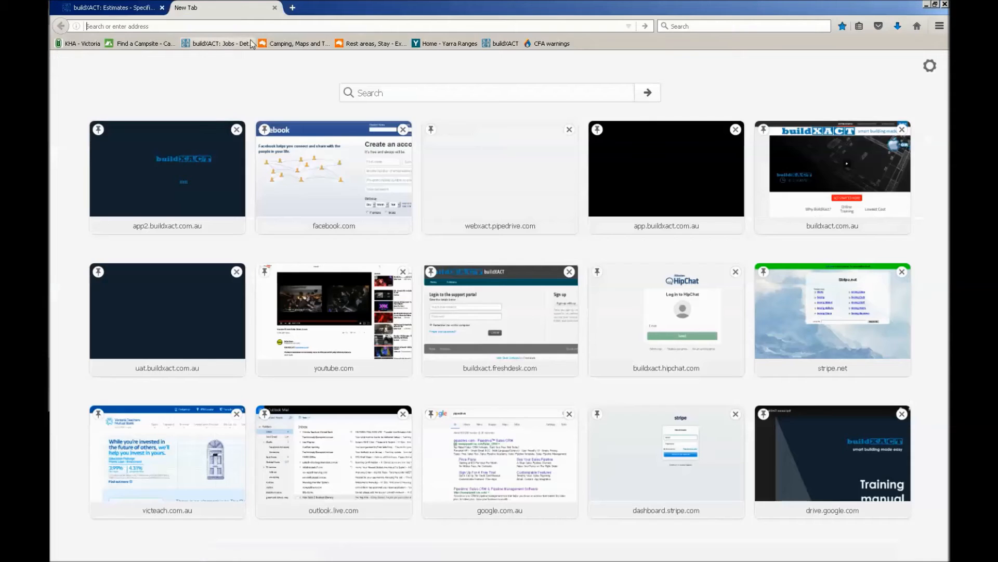
right_click(244, 27)
click(268, 69)
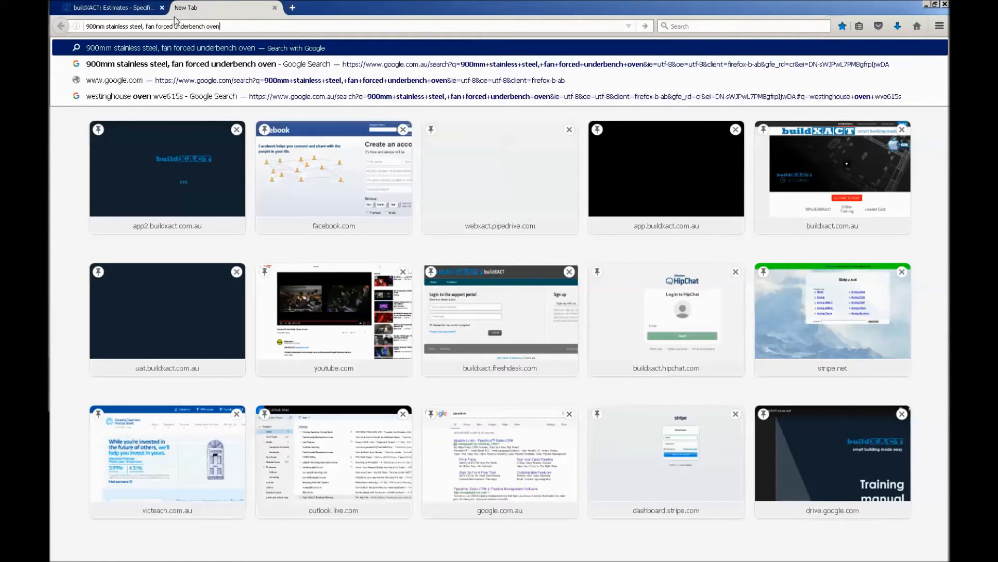
key(Return)
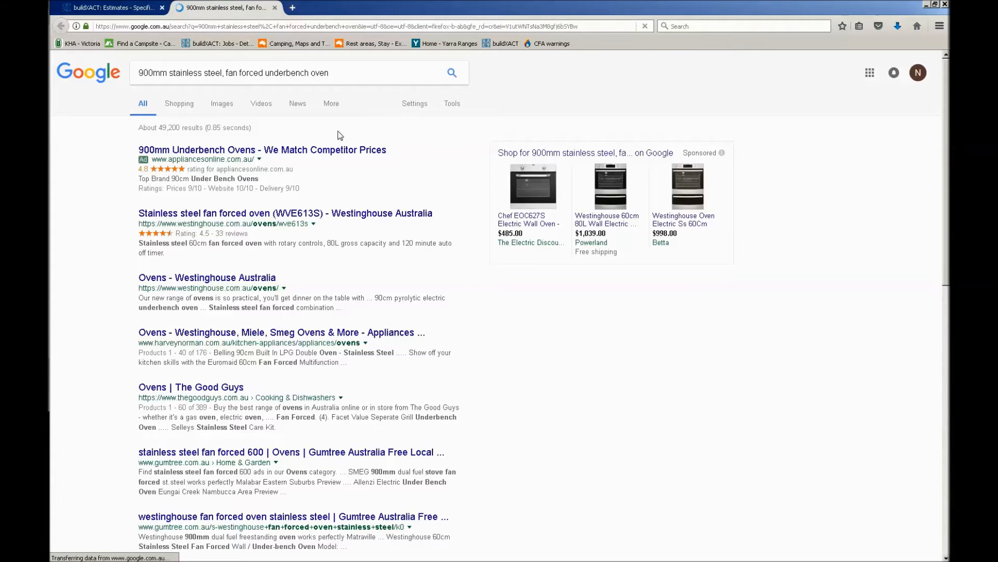
click(225, 109)
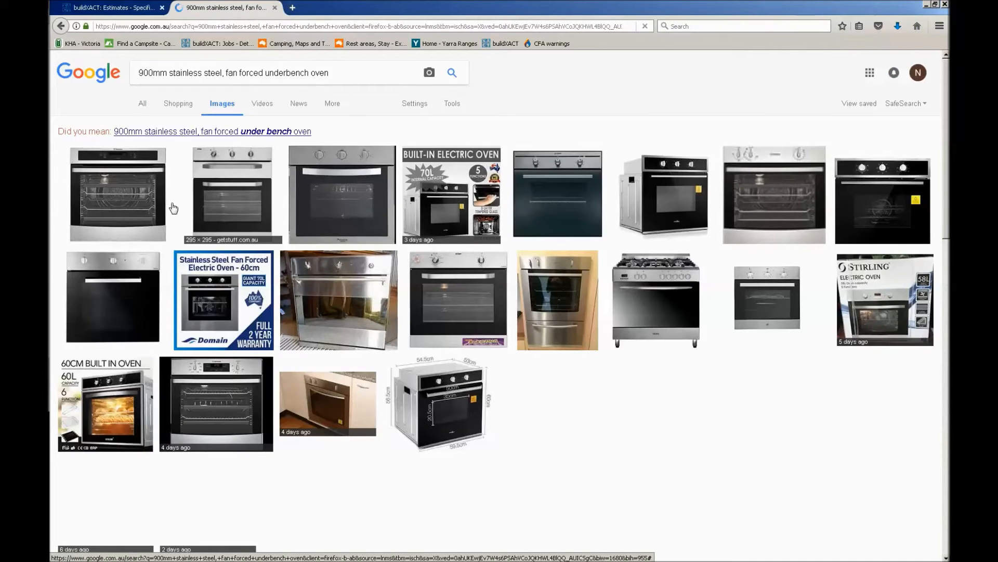
Preview the Chef electric fan forced underbench oven image and save it to the Desktop as oven
click(265, 203)
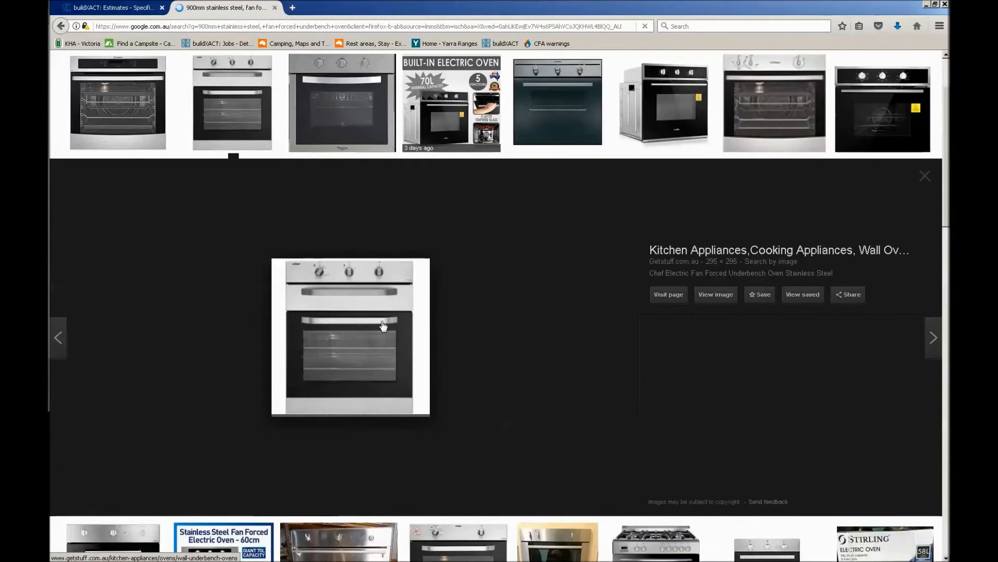
scroll(369, 301, up, 2)
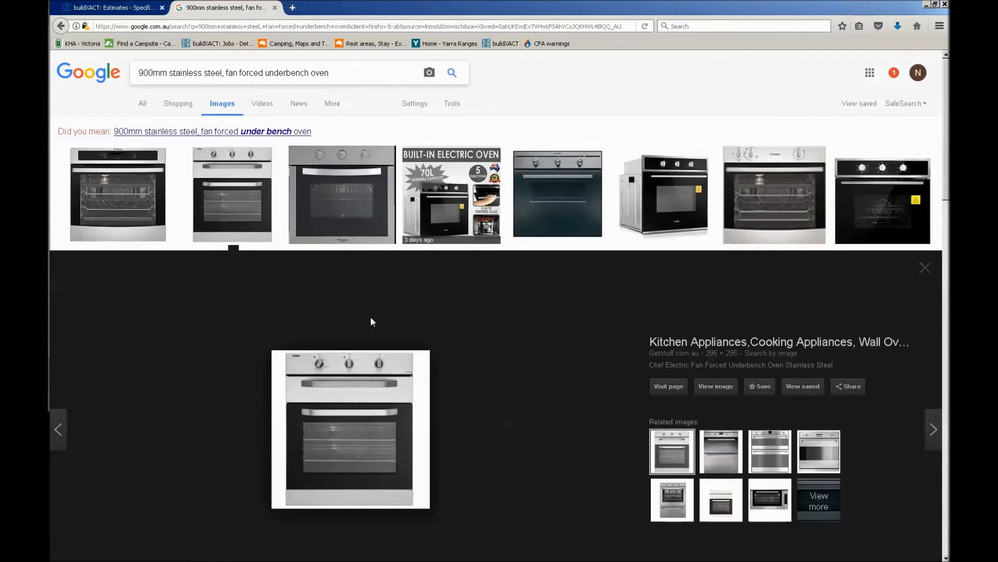
scroll(376, 345, down, 2)
scroll(376, 343, down, 2)
right_click(334, 247)
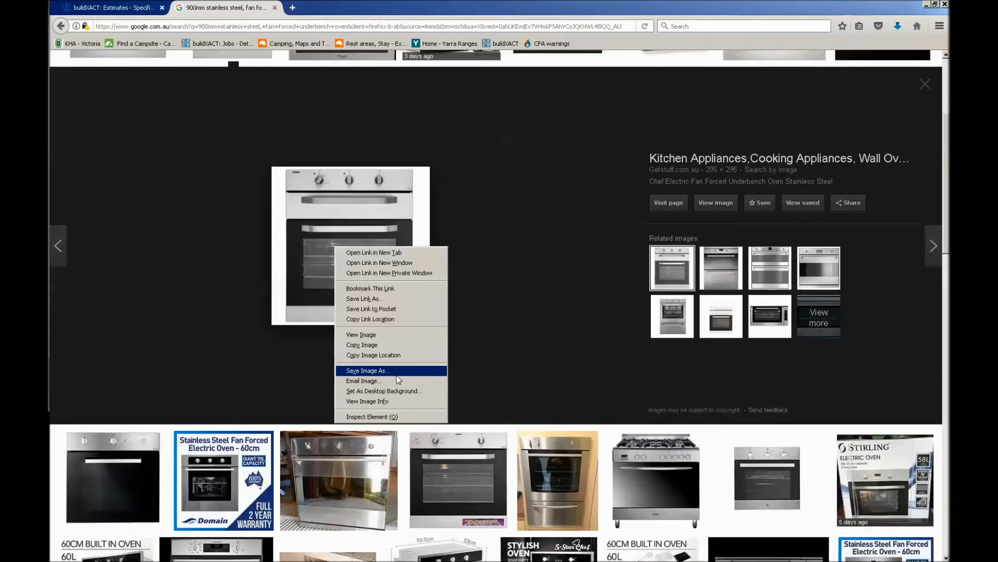
click(366, 370)
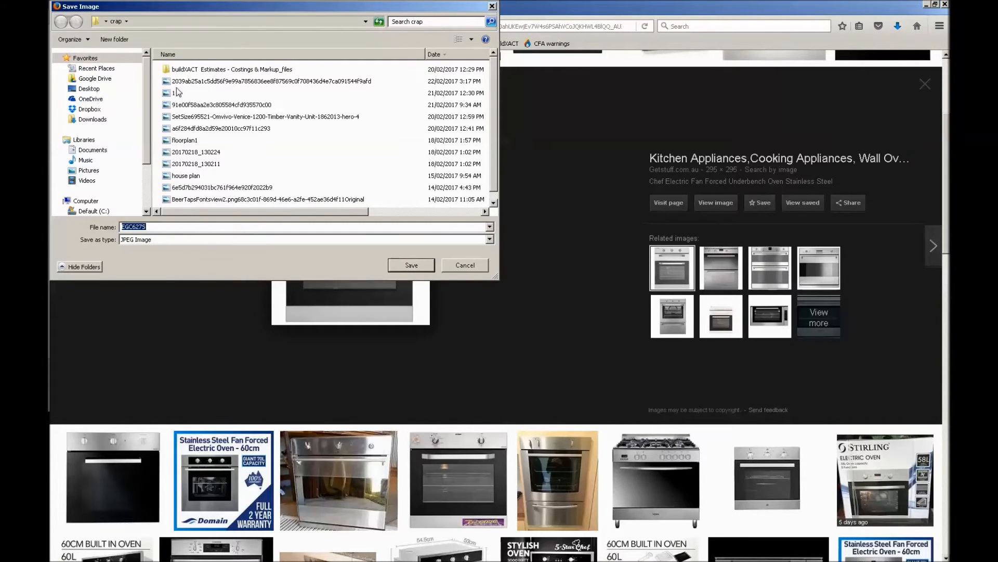
click(92, 92)
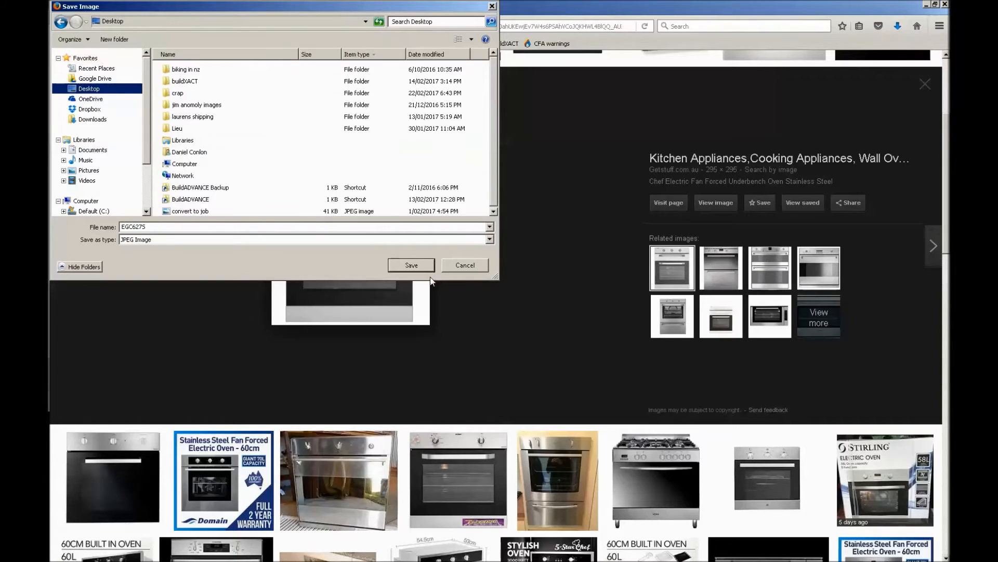
click(331, 225)
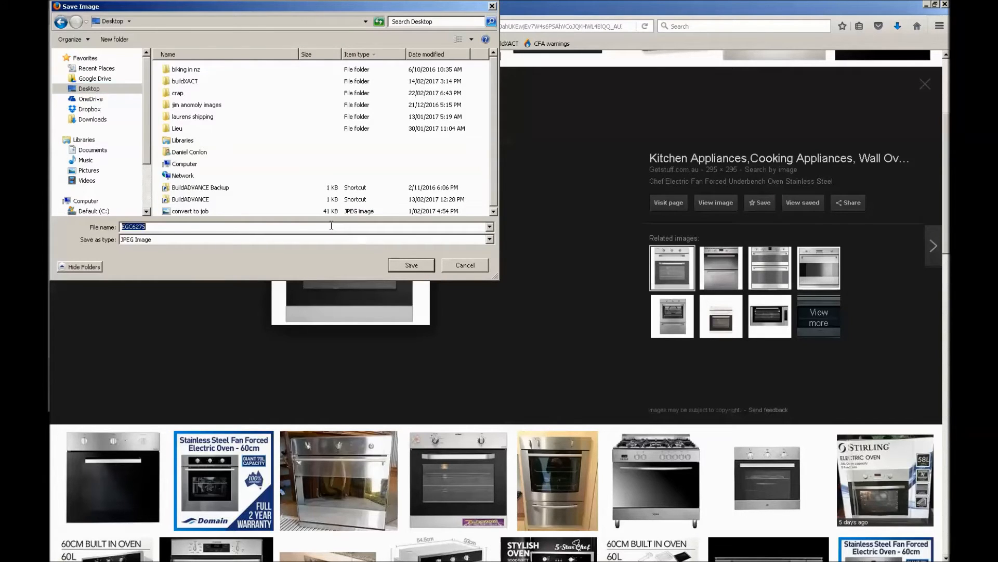
text(ove)
click(403, 266)
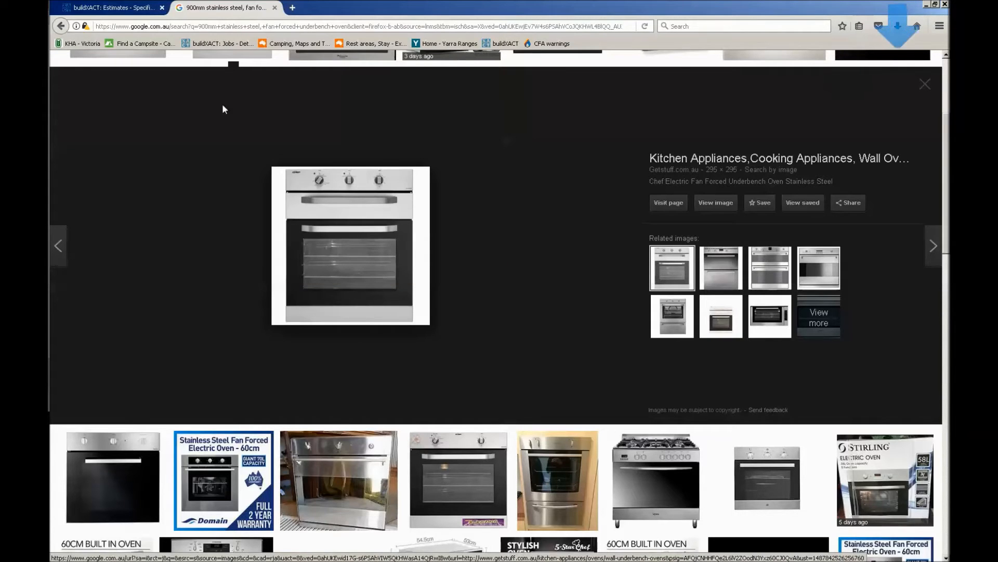
Back in buildXACT, attach the oven image from the Desktop to the Kitchen category's underbench oven item and save the category
click(108, 13)
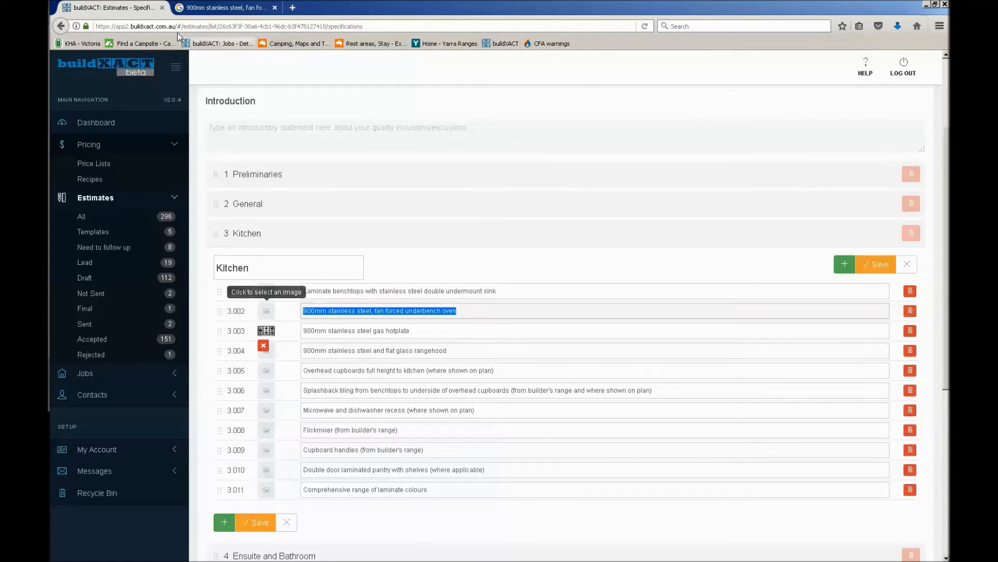
click(263, 312)
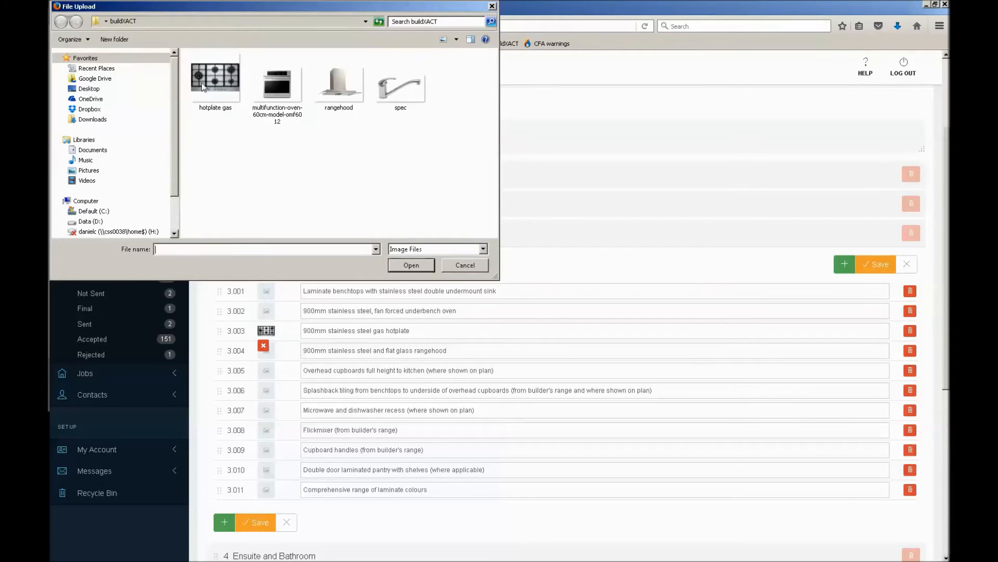
click(89, 88)
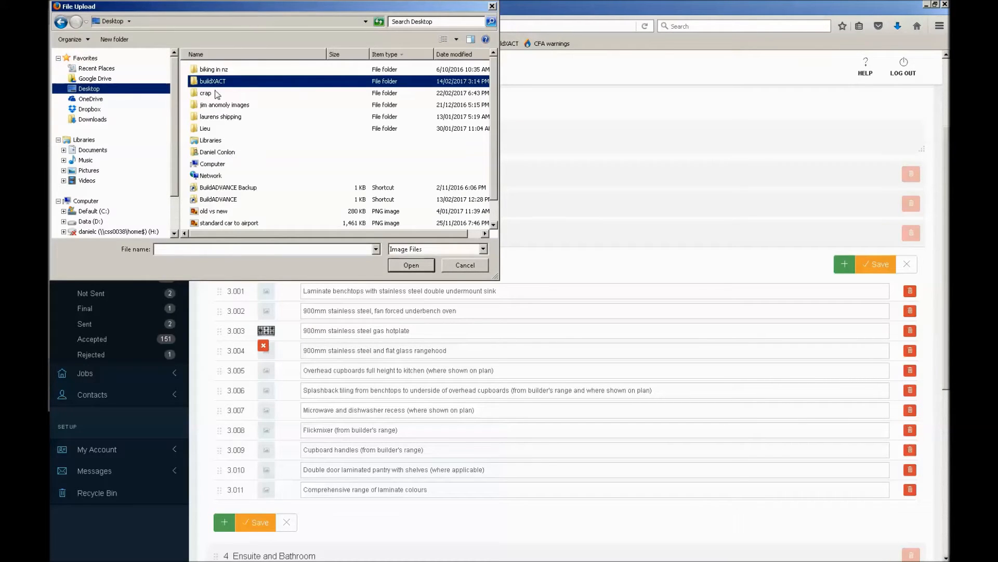
click(212, 119)
key(o)
key(v)
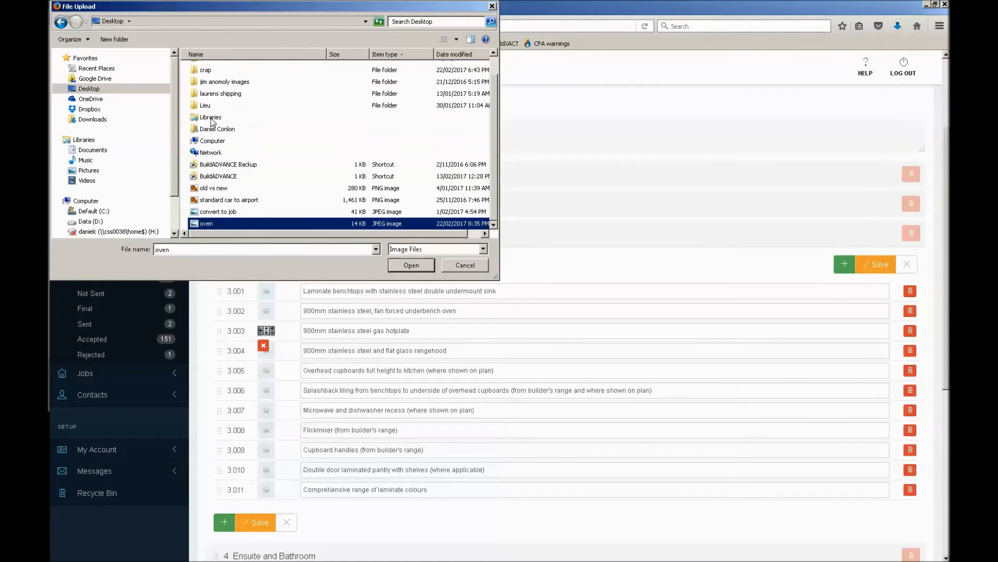
key(Return)
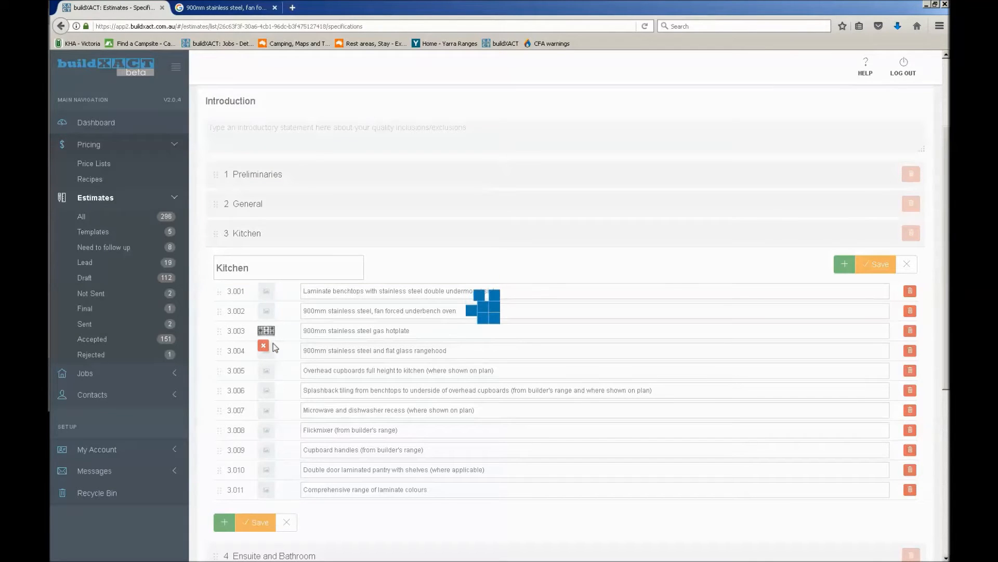
mouse_move(271, 312)
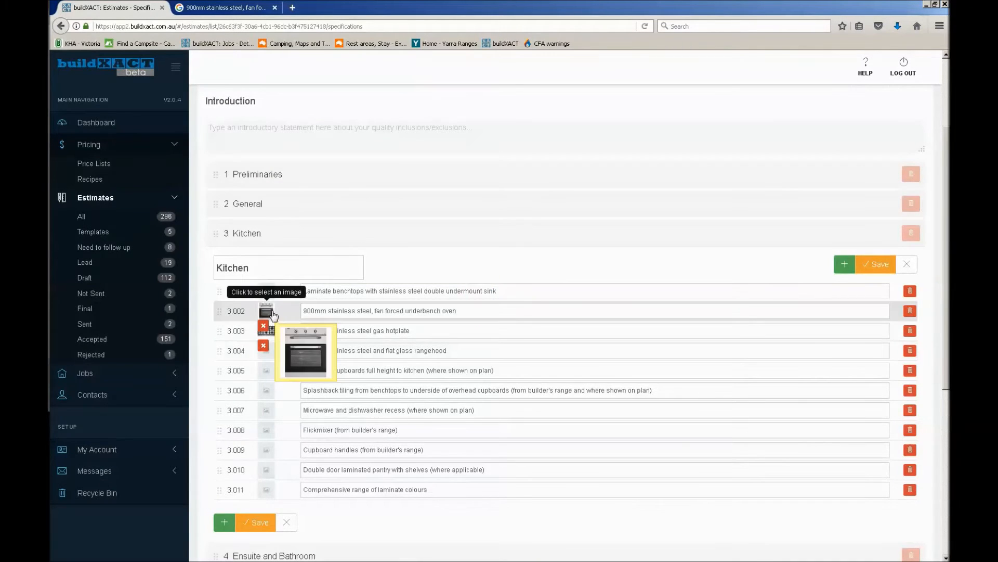
click(873, 264)
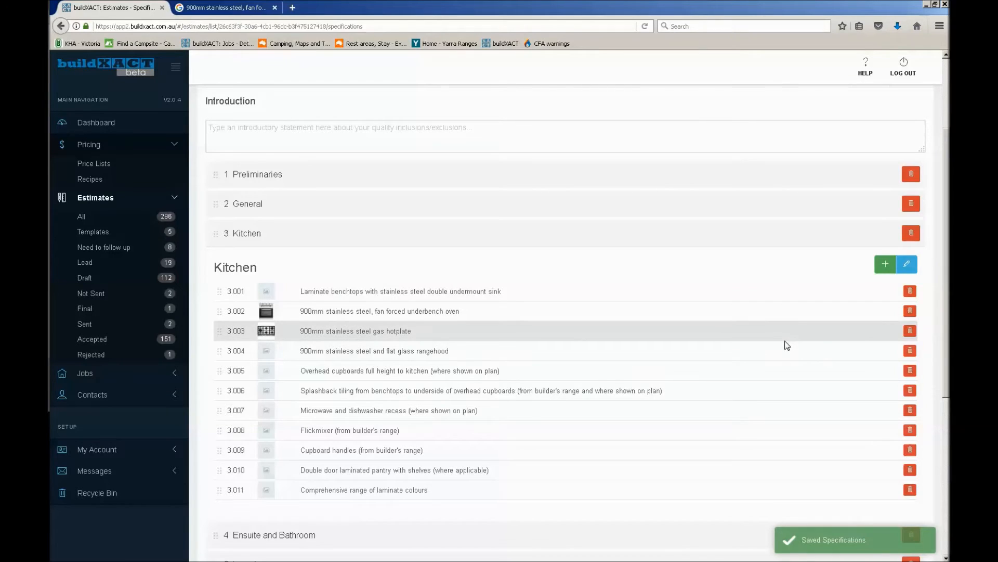
Open the estimate's quote letter and look at its options for saving, managing and applying presets
scroll(788, 345, up, 4)
click(624, 256)
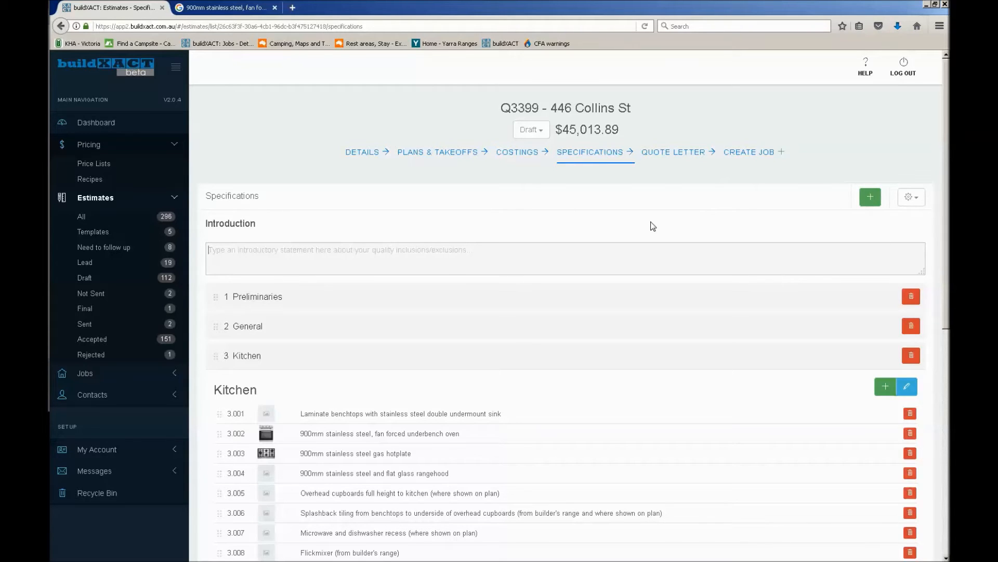
click(685, 158)
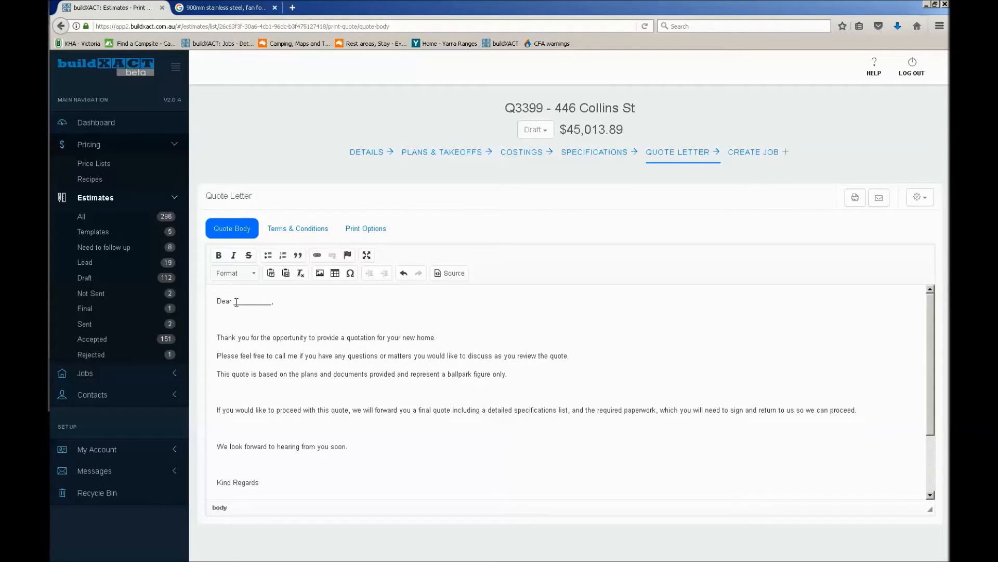
drag(235, 301, 271, 303)
click(929, 200)
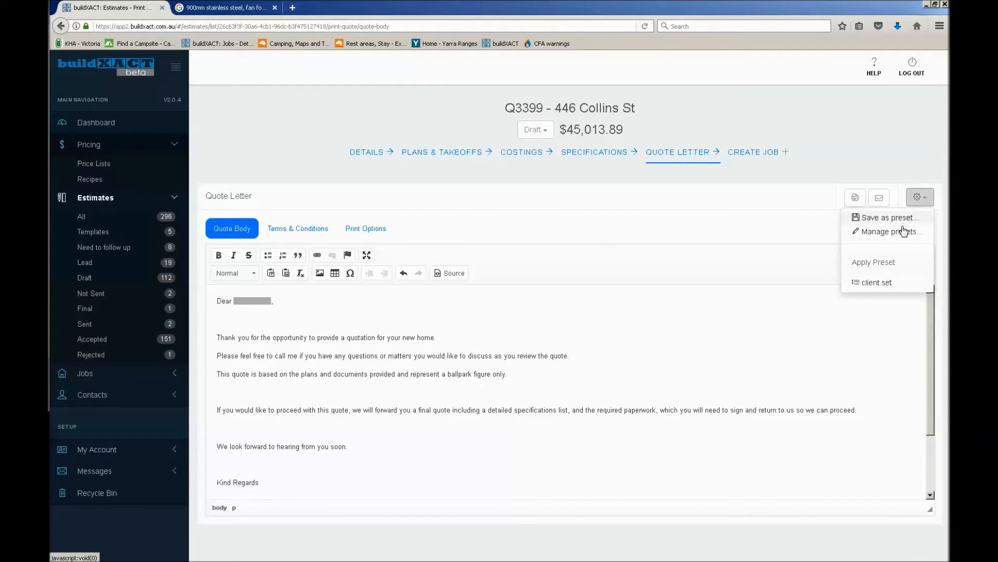
click(929, 199)
Replace the blank in the quote letter's greeting with the client's first name
click(247, 311)
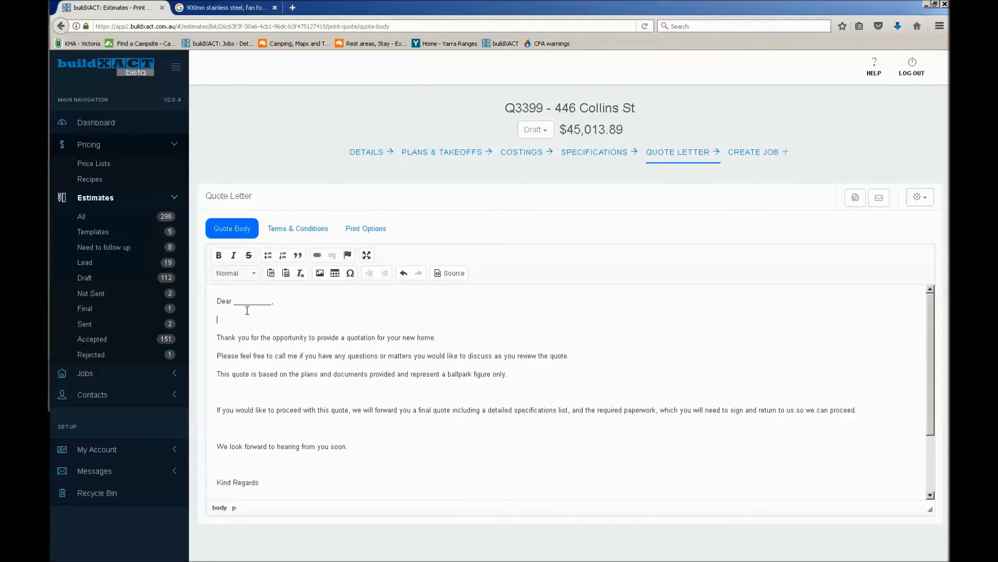
drag(234, 302, 272, 307)
text(John,)
Replace the signature line below Kind Regards in the quote letter with buildADVANCE
scroll(383, 339, down, 2)
scroll(297, 455, down, 2)
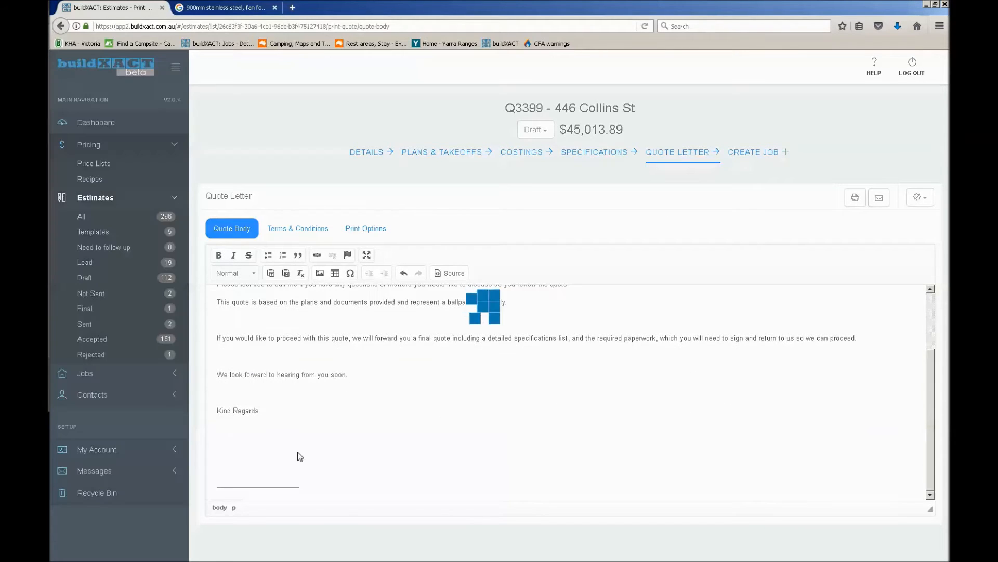
drag(313, 482, 141, 475)
text(buildADVNA)
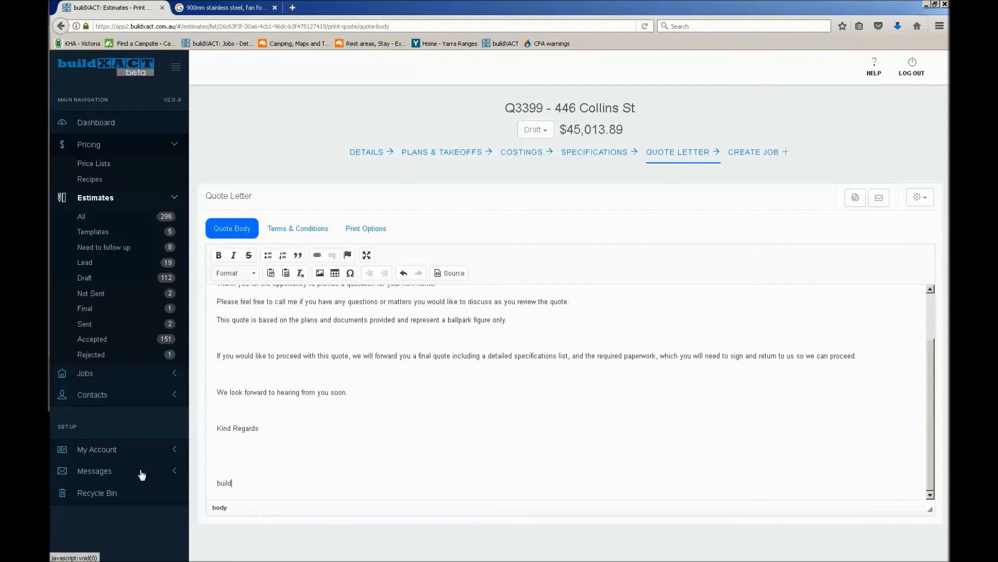
key(BackSpace)
key(BackSpace)
key(BackSpace)
text(VANCE)
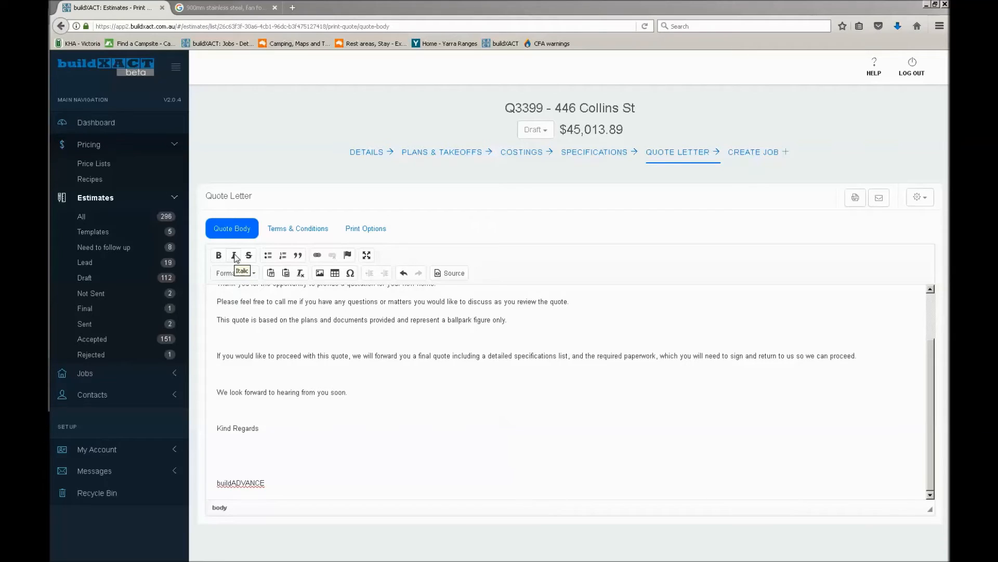
Review the quote letter's terms and conditions text and its print options
click(315, 229)
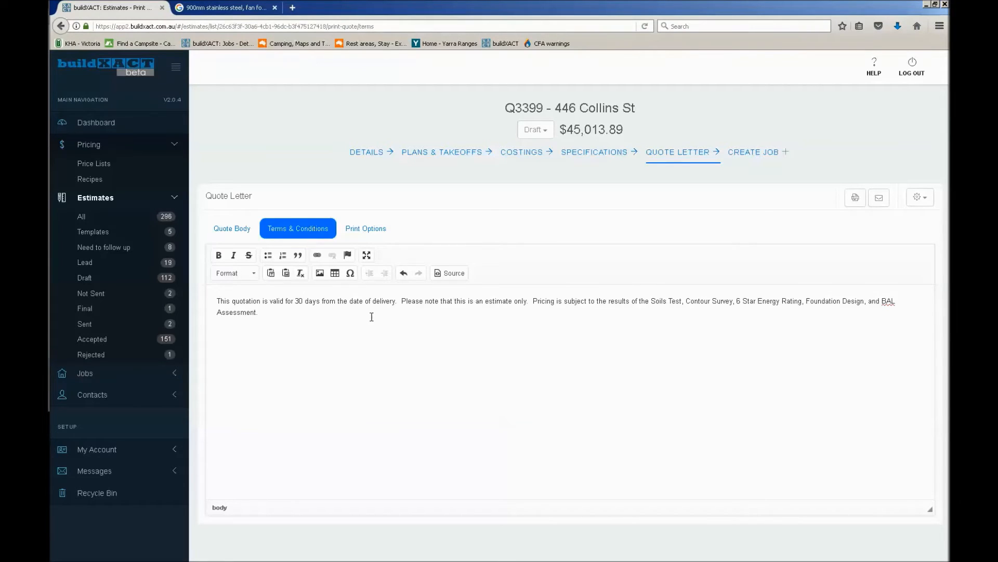
key(ctrl+a)
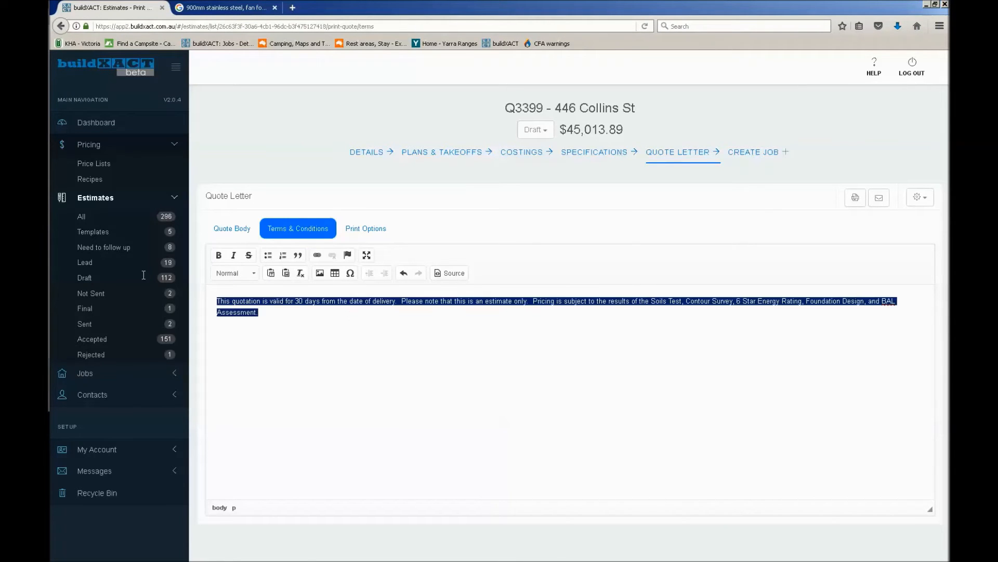
click(477, 311)
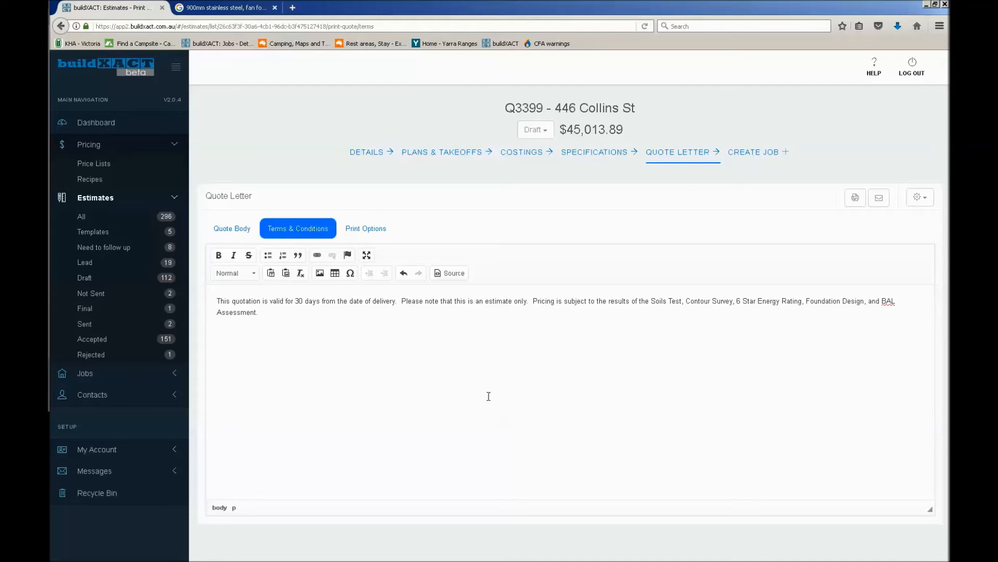
click(365, 229)
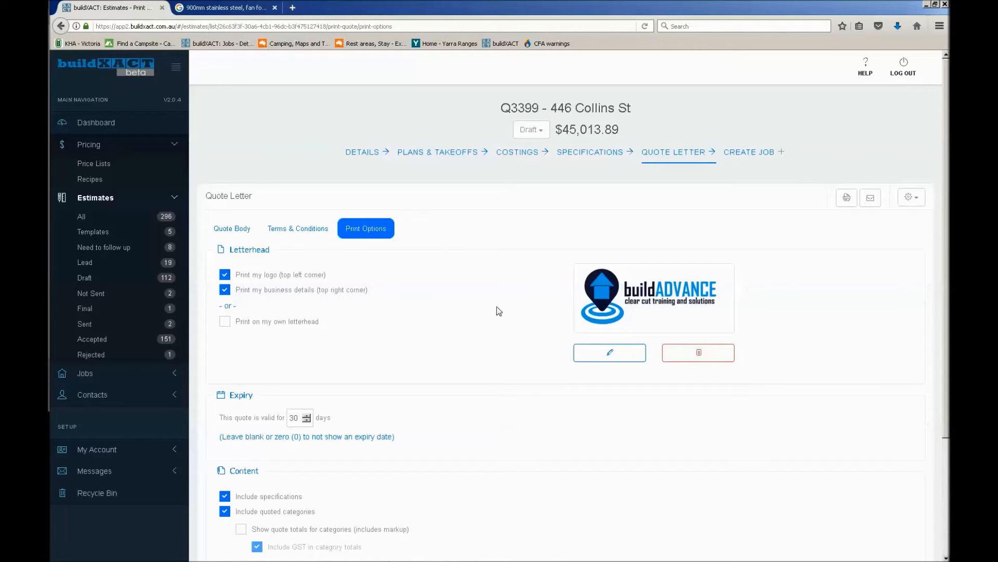
Open the account details in a separate browser tab and switch to it
click(106, 450)
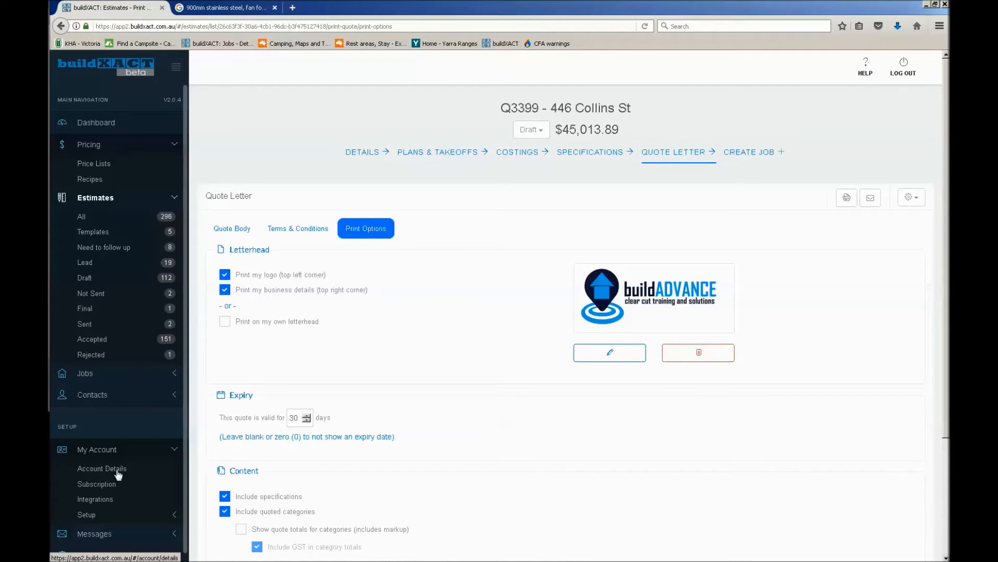
right_click(114, 473)
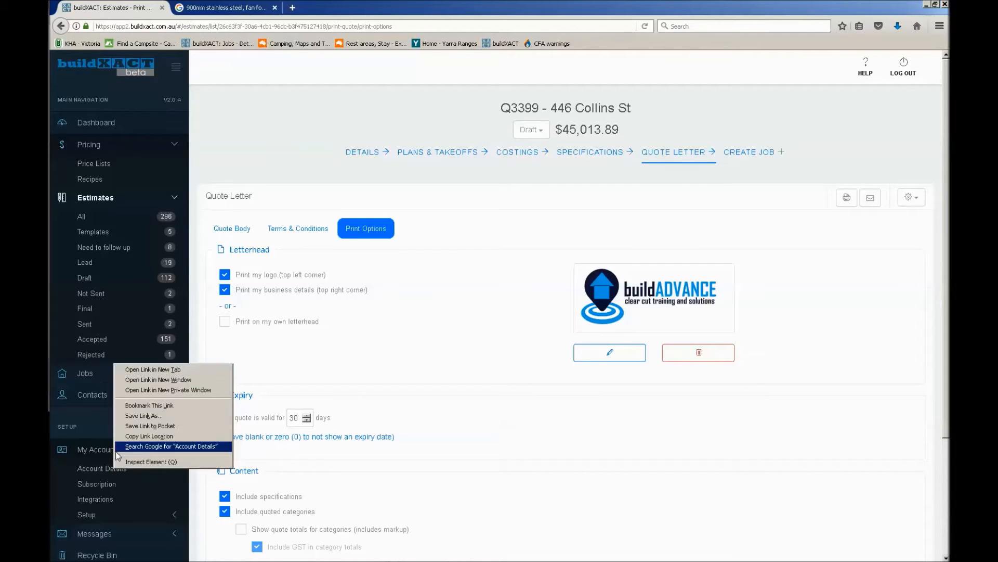
click(142, 371)
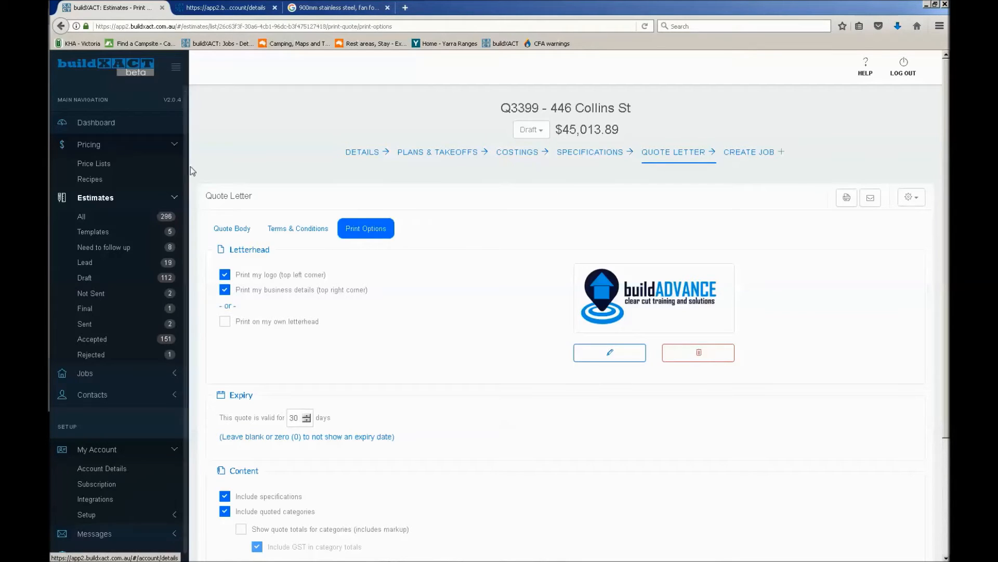
click(224, 9)
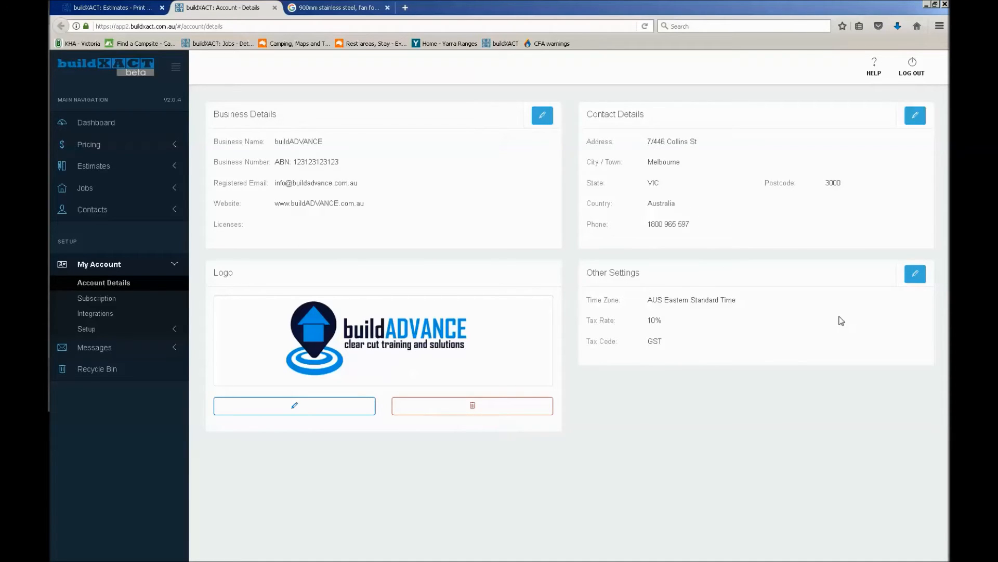
Open the business details for editing, look at the available business number types, and save them without changes
click(544, 117)
drag(646, 391, 747, 392)
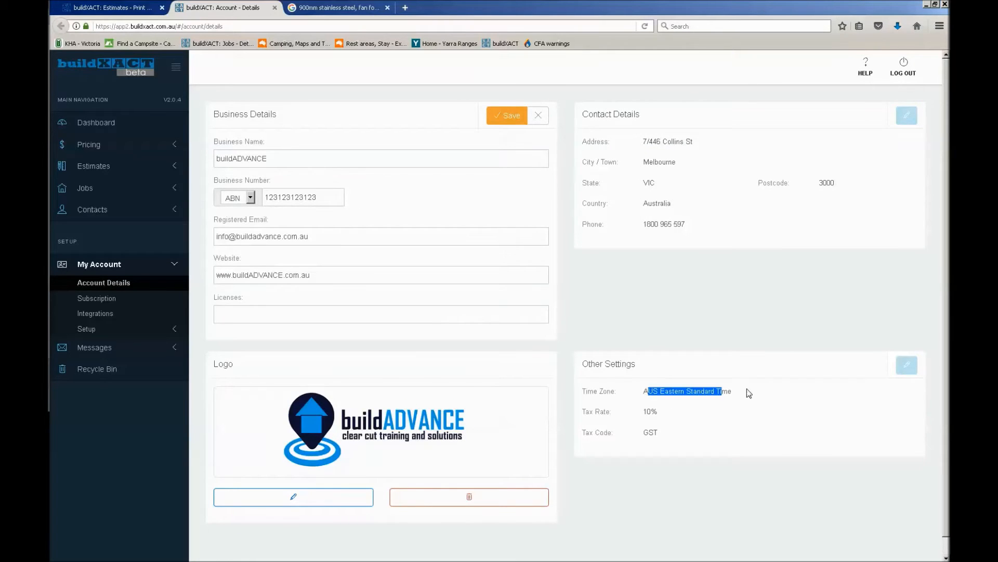
drag(647, 391, 760, 397)
drag(644, 391, 736, 400)
click(241, 199)
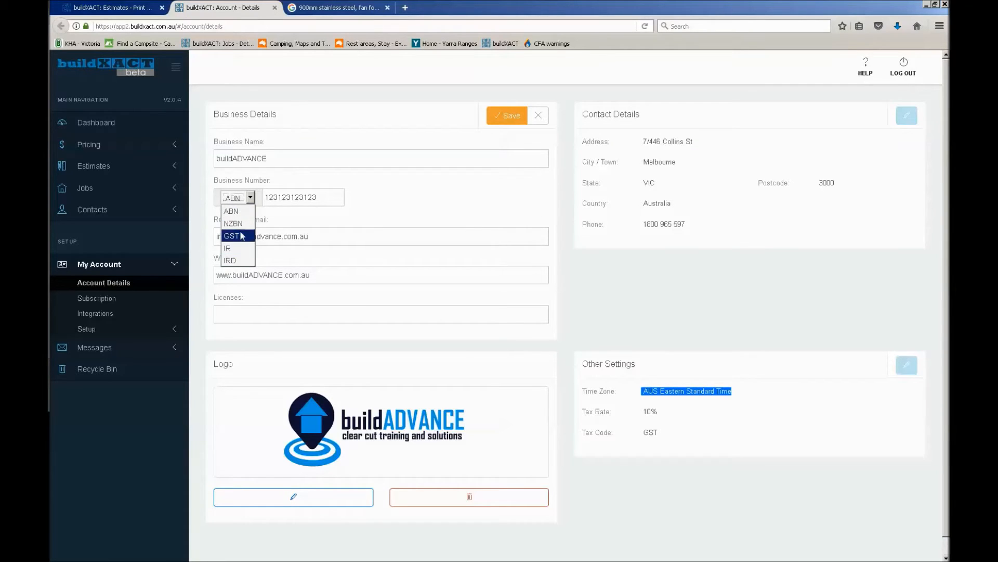
click(237, 200)
click(237, 199)
click(425, 183)
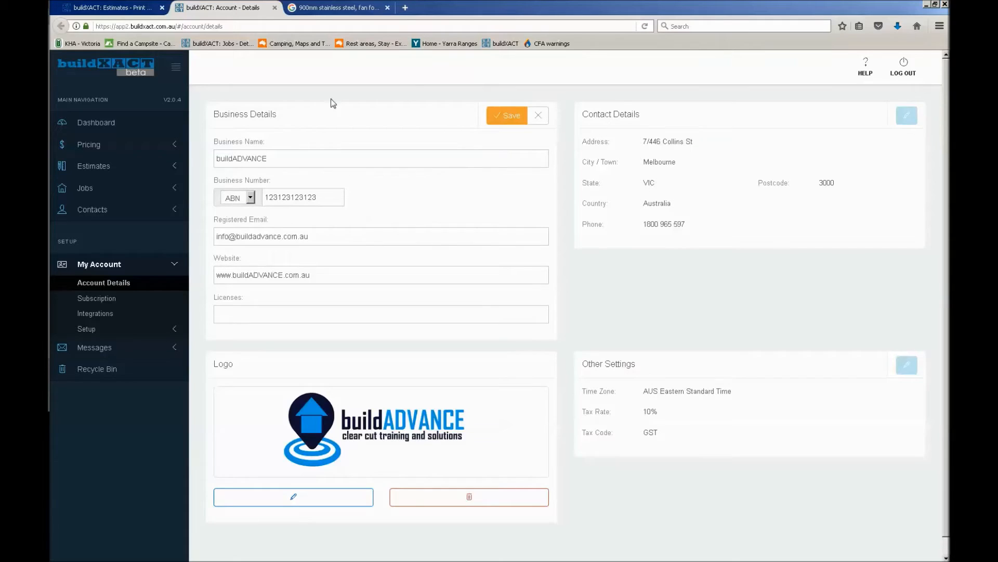
click(491, 116)
Open the account's other settings, look at the tax rate and tax code options, and save without changes
click(915, 274)
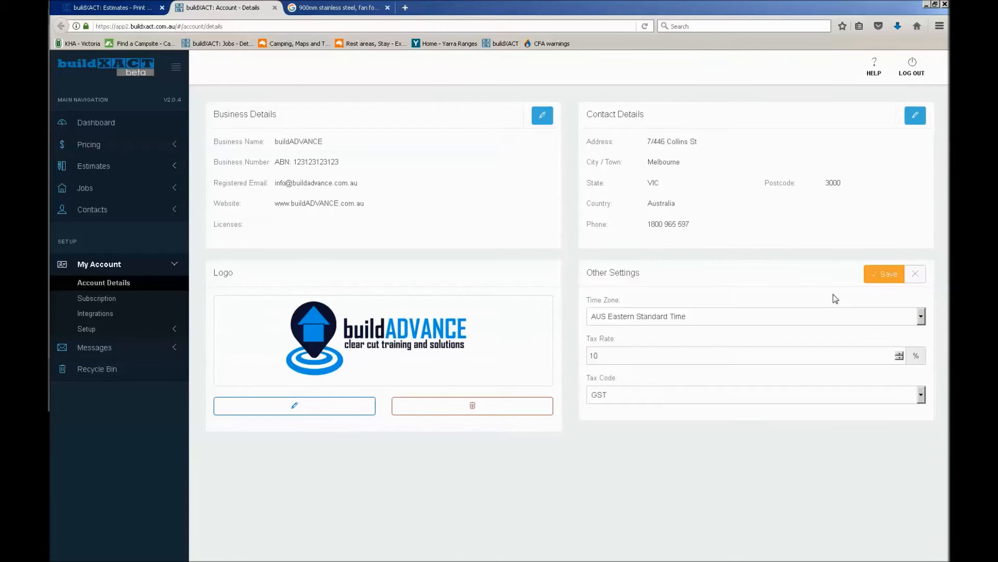
double_click(821, 355)
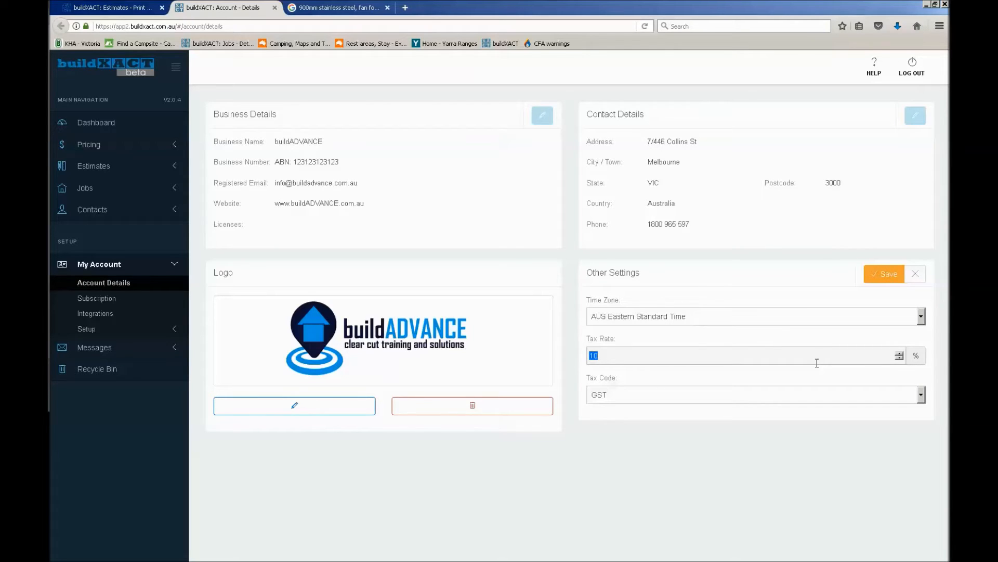
click(849, 394)
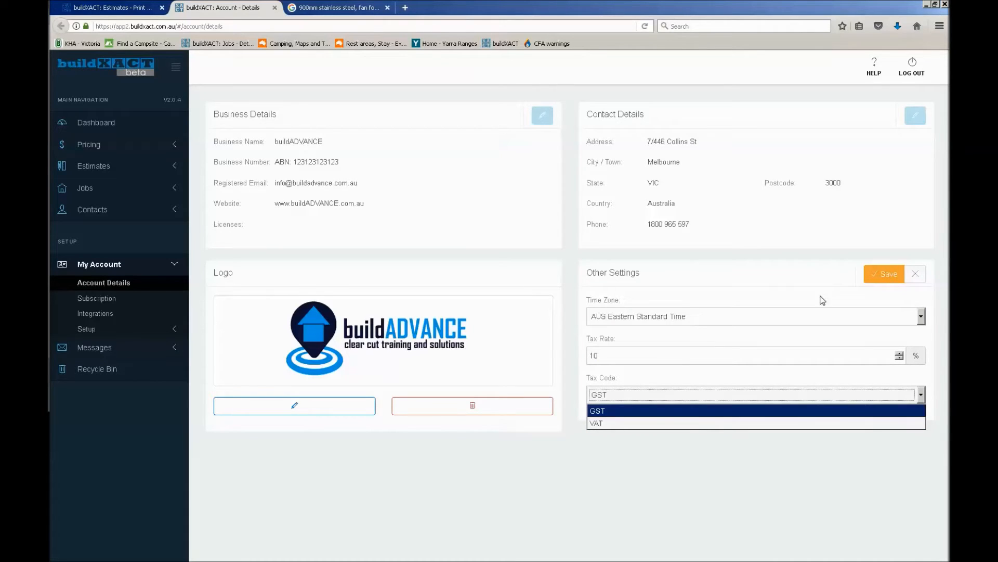
click(882, 276)
click(882, 276)
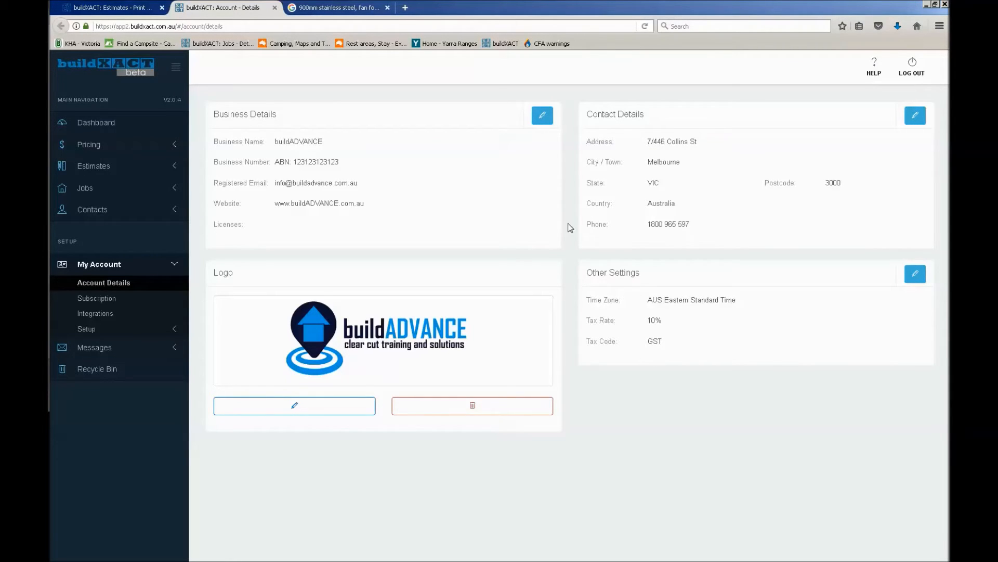
Return to the quote letter's print options, reload the page and check the quote's validity period
click(119, 9)
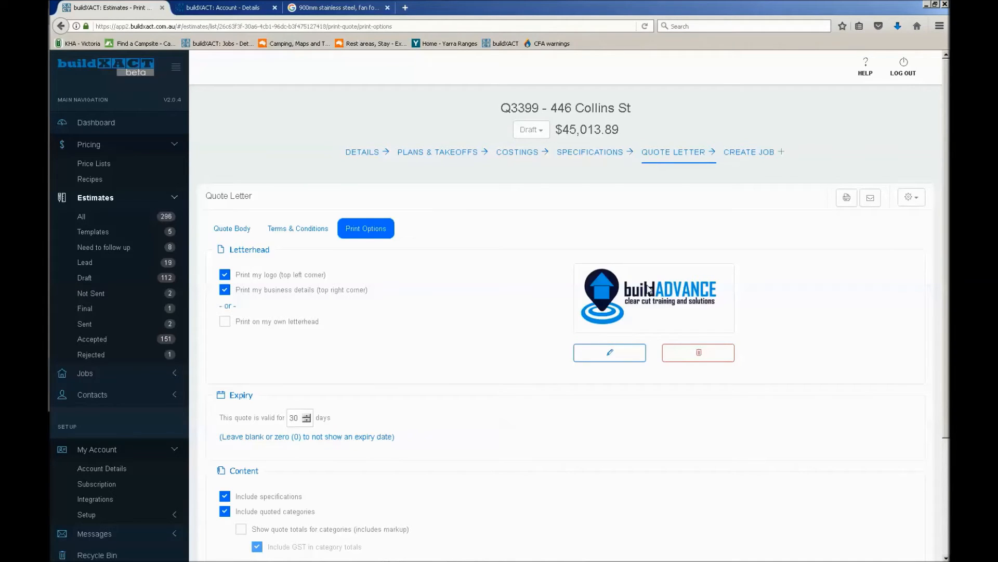
click(645, 27)
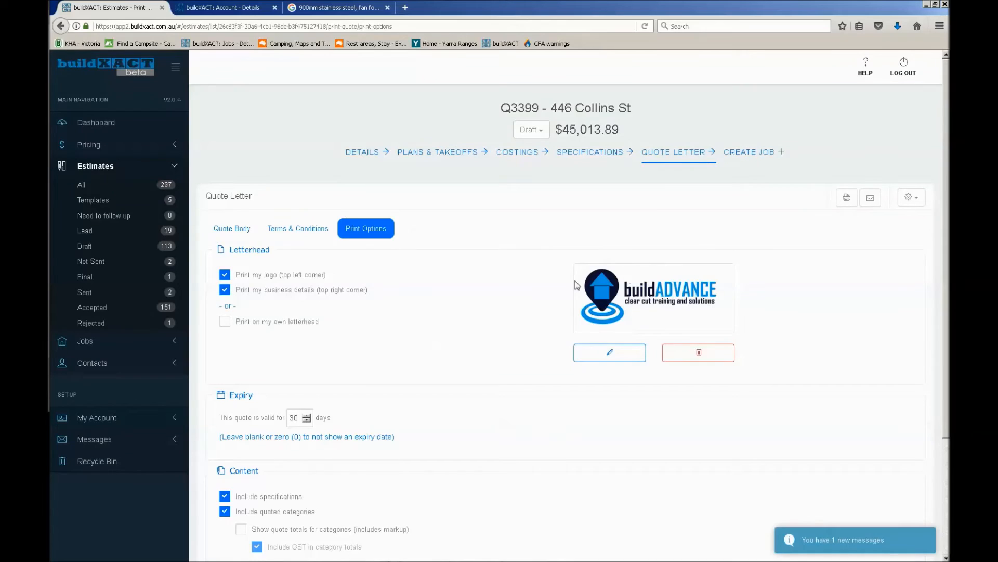
scroll(513, 320, down, 5)
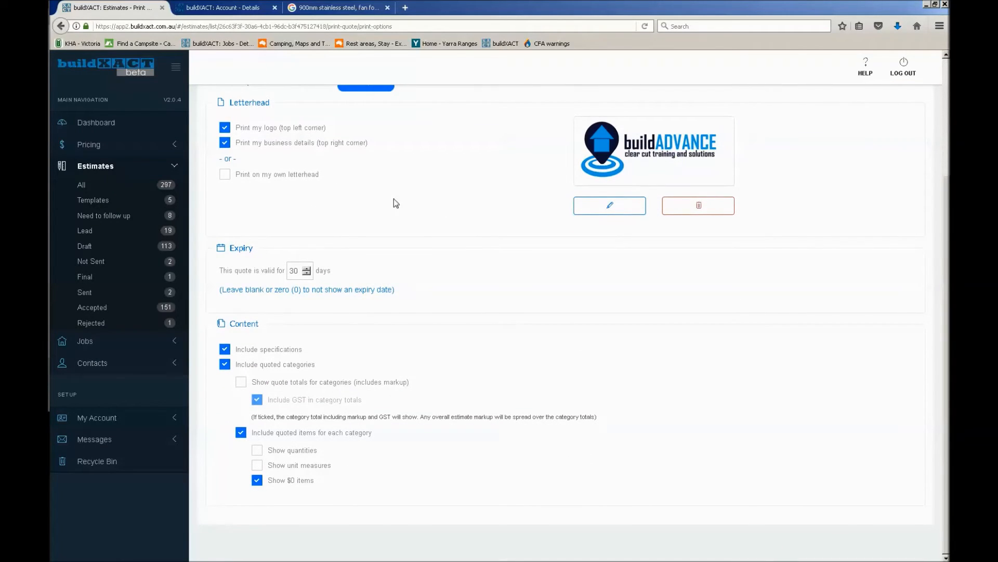
double_click(296, 270)
click(398, 332)
Exclude the quoted items for each category from the quote and show the quote totals for categories instead
click(241, 434)
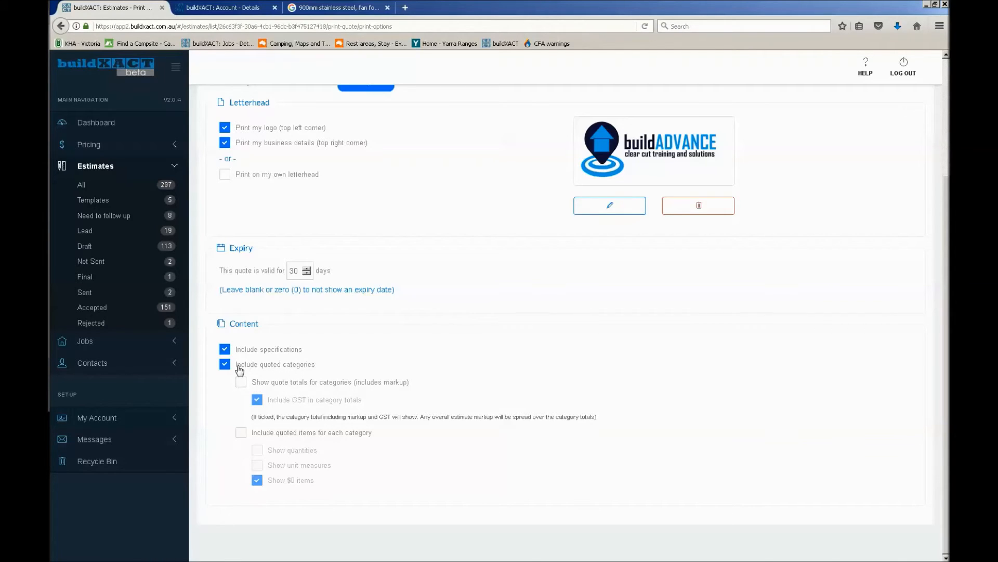
click(270, 386)
click(225, 365)
click(244, 367)
Generate the quote letter as a PDF report and open it for viewing
scroll(819, 389, up, 3)
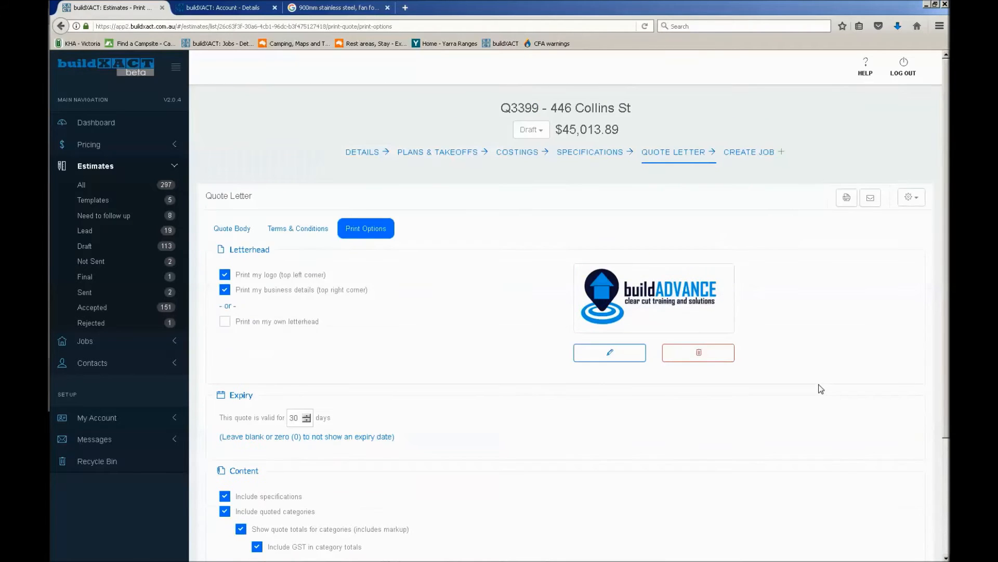
click(847, 199)
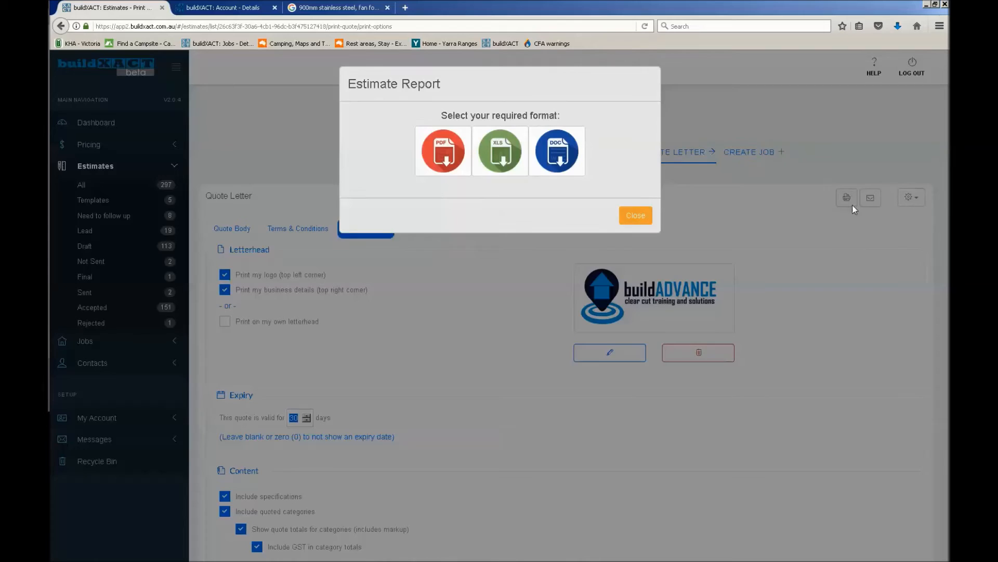
click(446, 146)
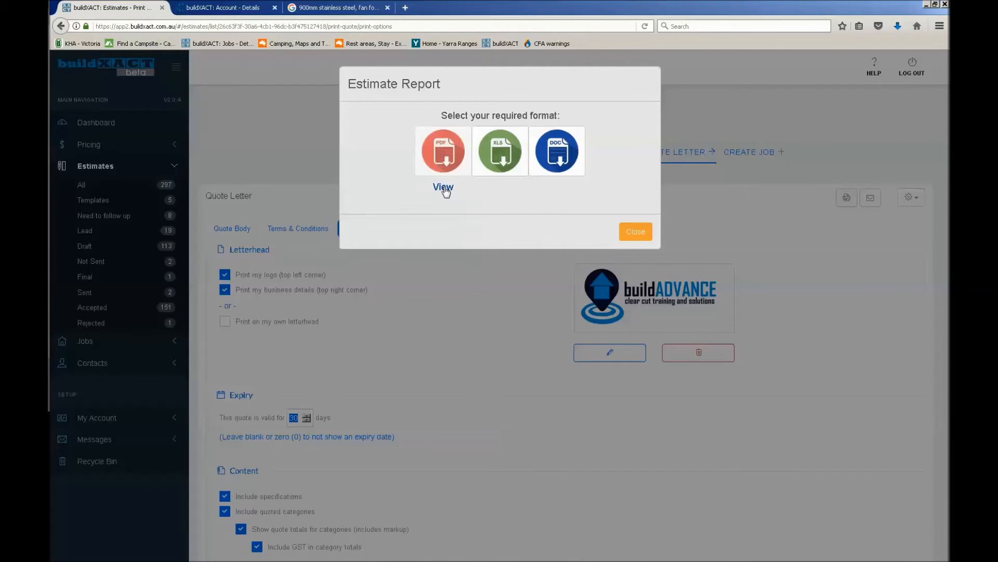
click(444, 187)
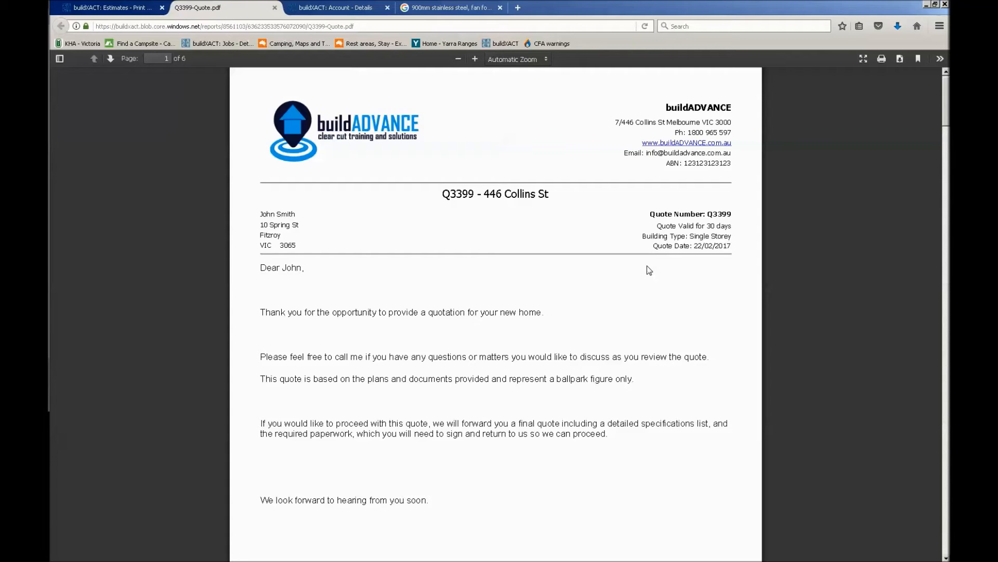
Review the quote PDF's first page, including the logo, business details, client details, quote information and letter text
scroll(644, 270, down, 2)
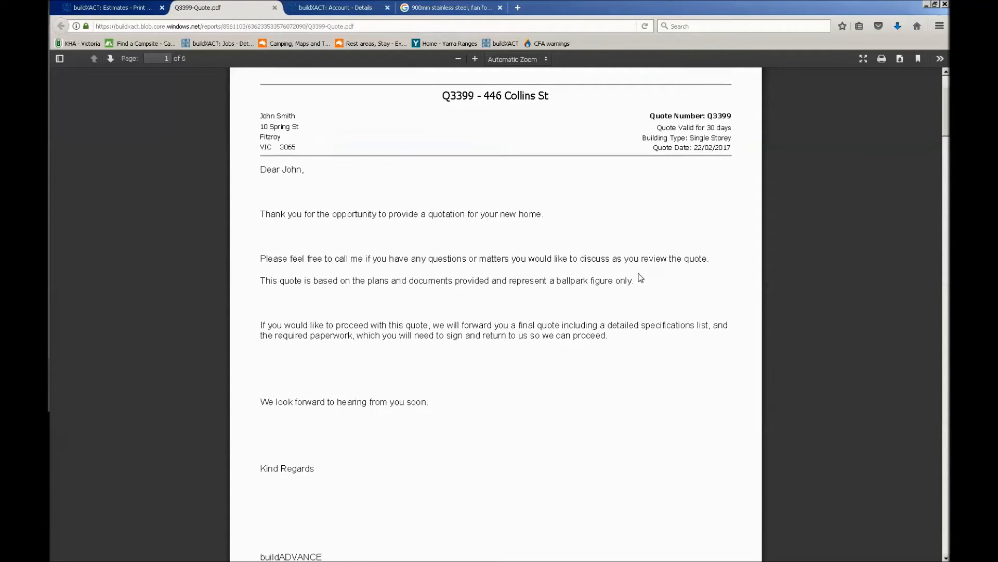
scroll(637, 278, down, 2)
scroll(637, 280, up, 3)
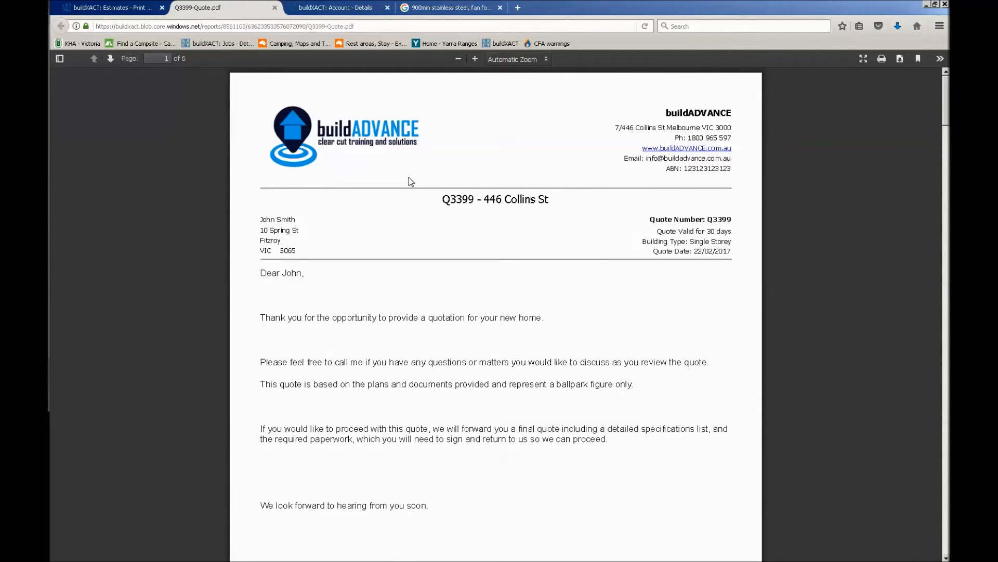
key(ctrl+a)
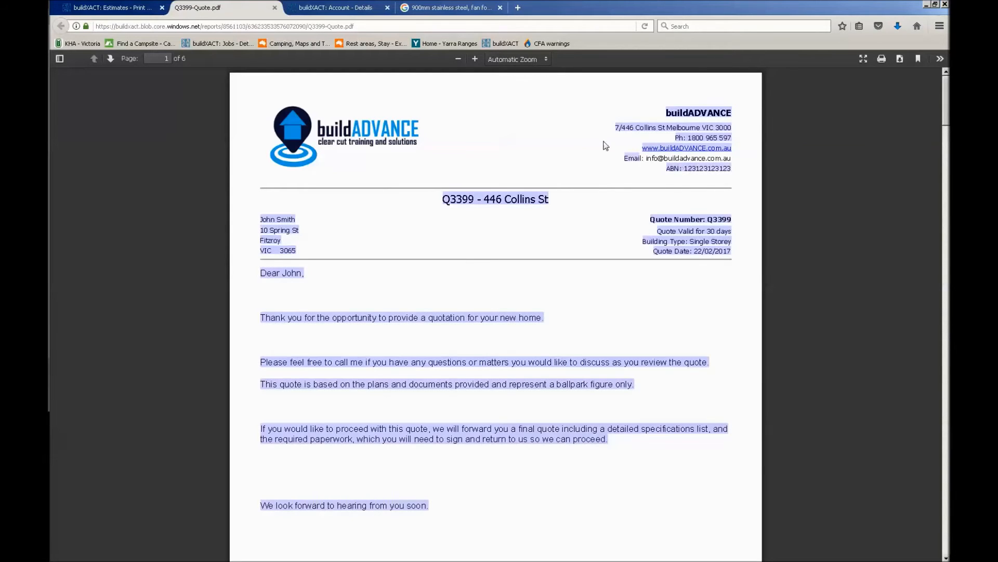
click(413, 121)
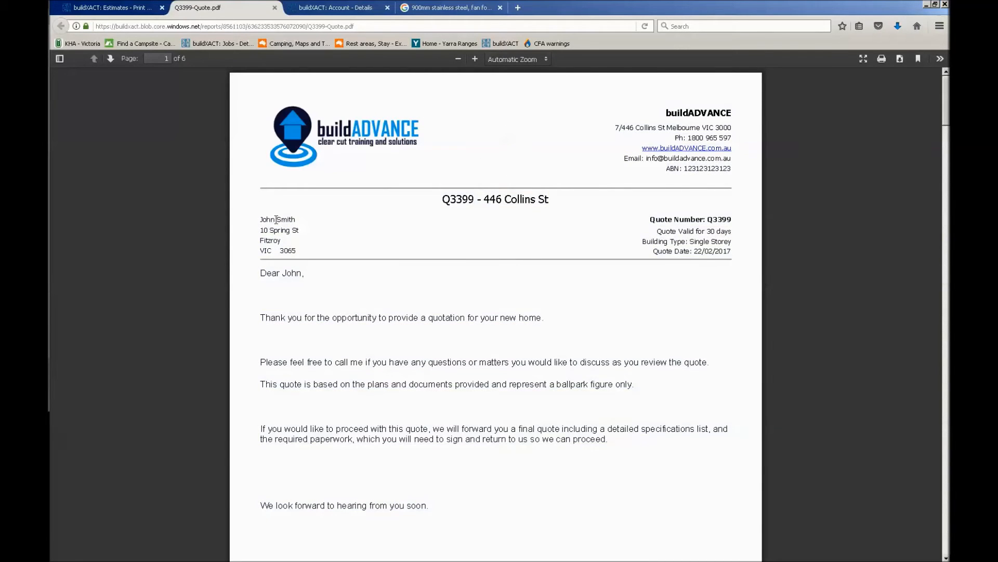
drag(625, 213, 642, 220)
click(642, 220)
scroll(326, 342, down, 6)
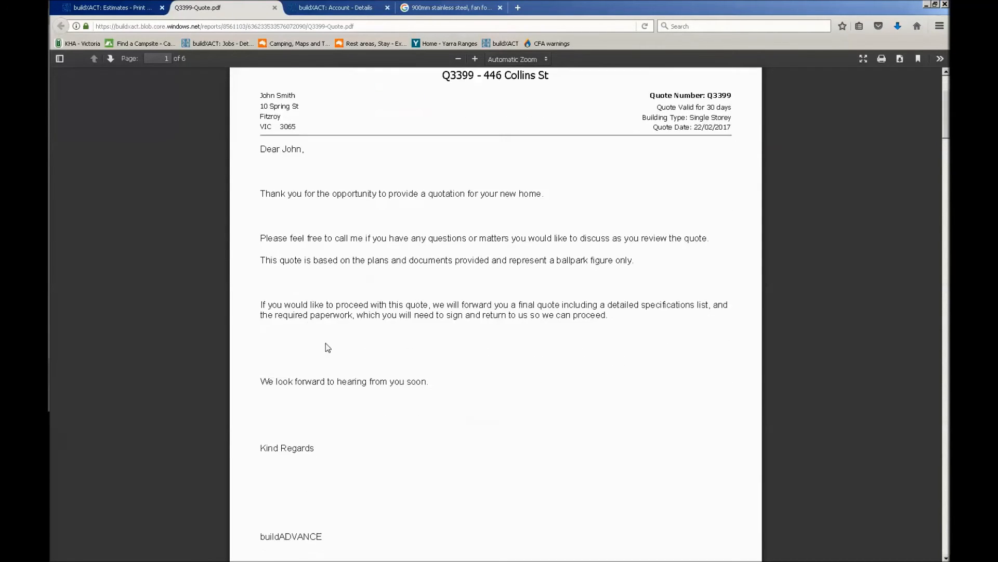
Read through the Specifications and Inclusions pages of the quote PDF, including the oven and hotplate images
scroll(355, 357, down, 9)
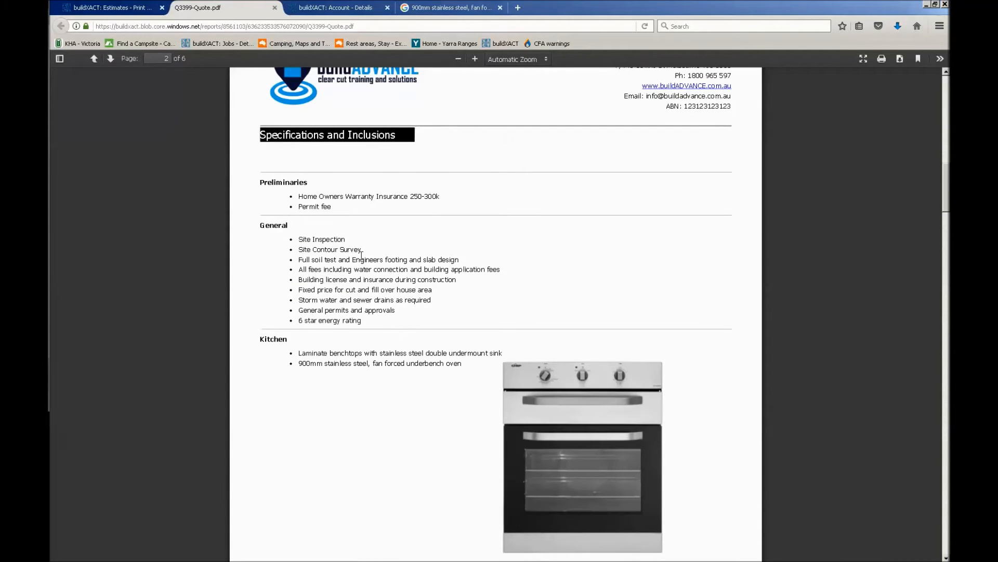
scroll(553, 329, down, 5)
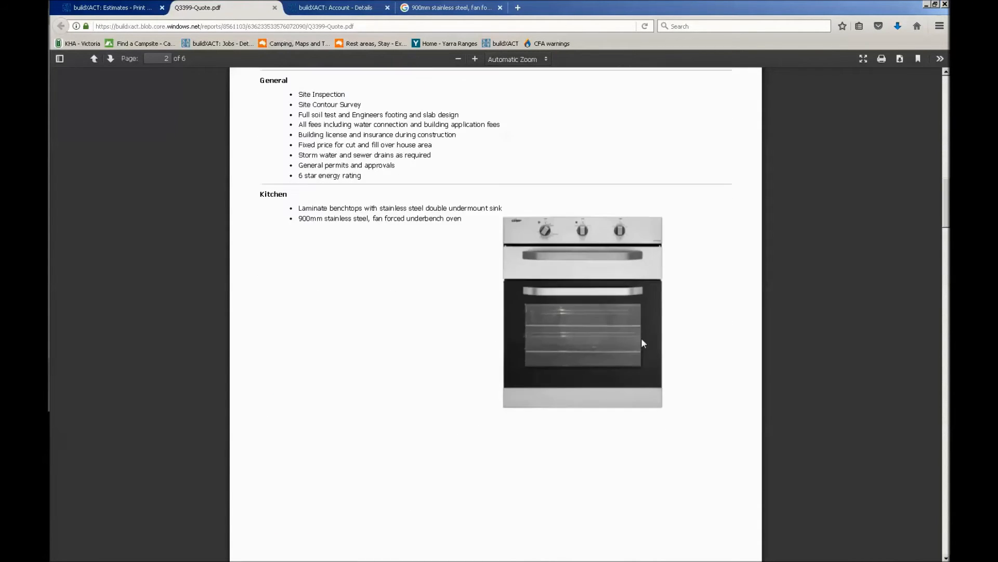
scroll(644, 343, down, 9)
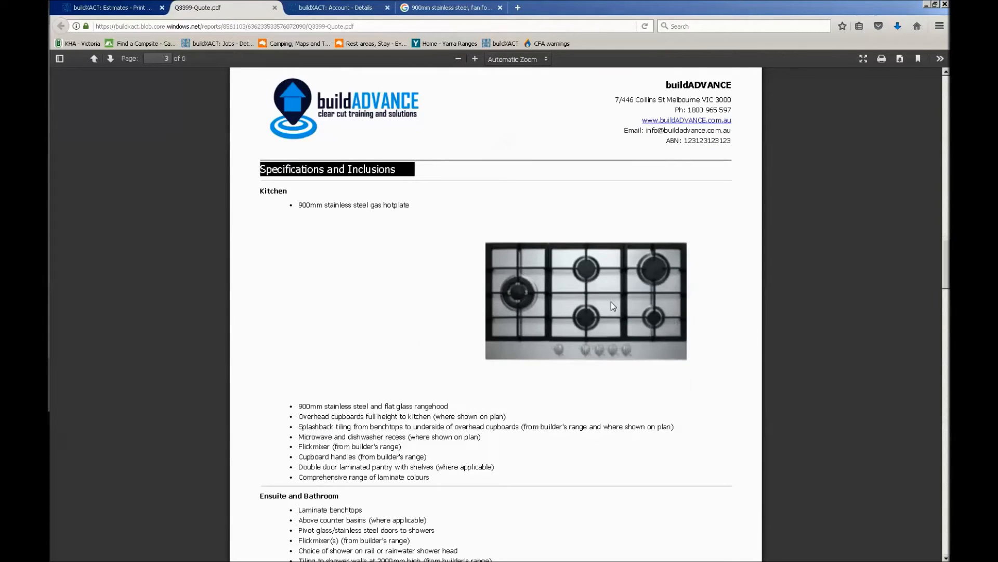
scroll(613, 306, down, 2)
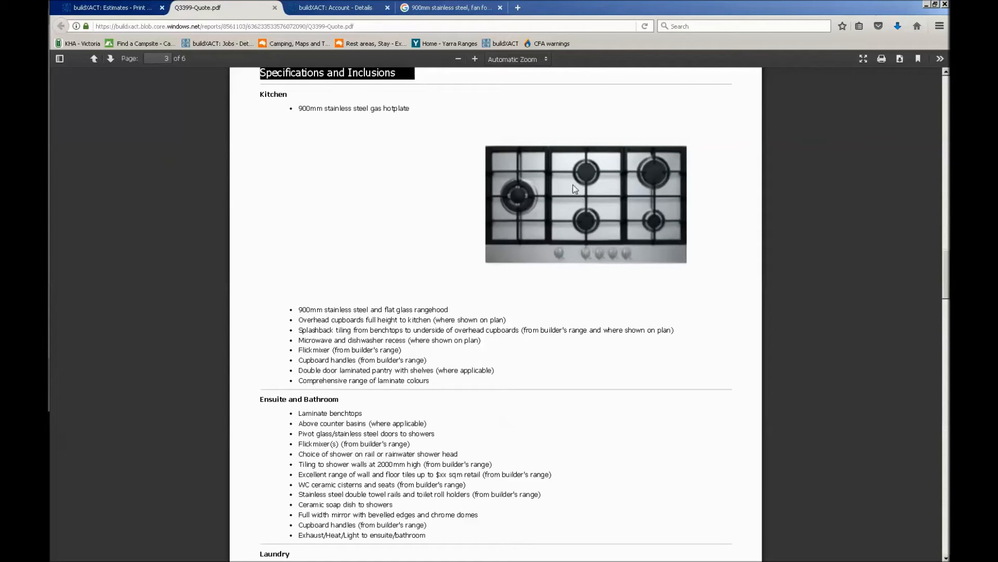
scroll(584, 197, down, 2)
scroll(587, 202, down, 7)
scroll(587, 201, down, 7)
scroll(587, 201, down, 6)
Examine the Quoted Categories table in the quote PDF and its GST-inclusive total for each category
scroll(587, 201, down, 7)
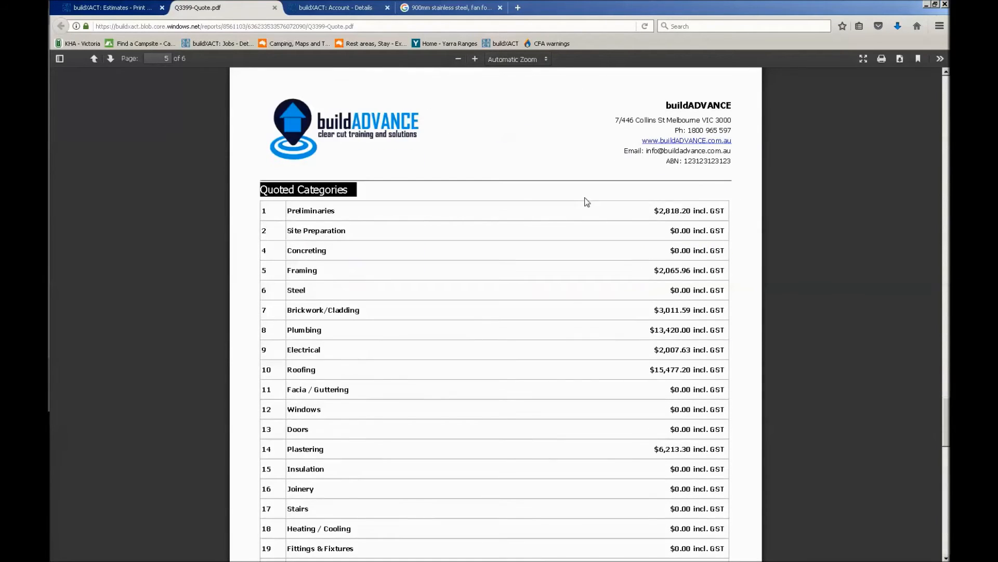
drag(264, 211, 691, 388)
click(714, 398)
drag(725, 373, 694, 371)
drag(690, 373, 655, 372)
drag(649, 332, 678, 327)
drag(689, 331, 643, 337)
click(662, 376)
scroll(663, 375, down, 3)
scroll(662, 376, up, 1)
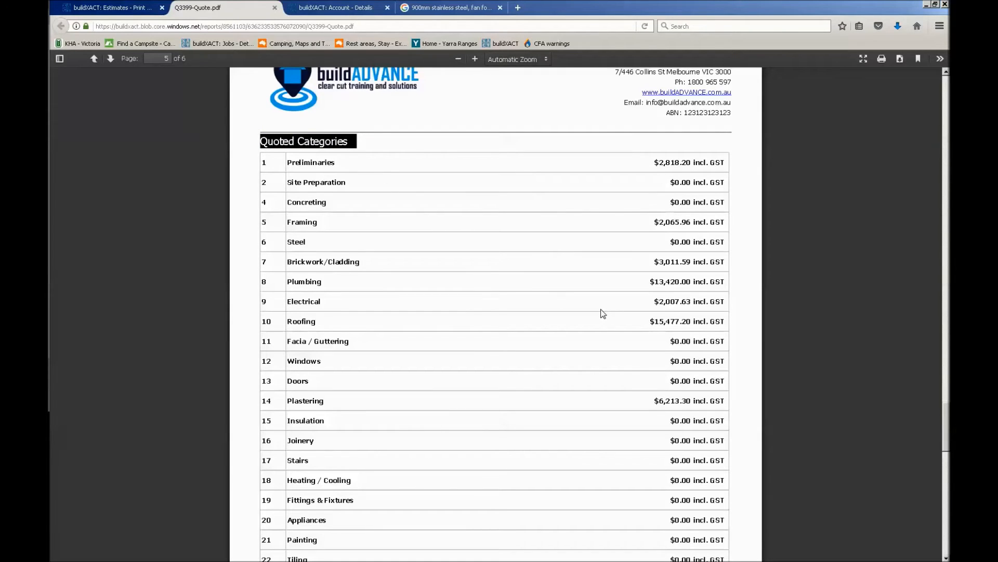
Check the terms and conditions and the total price block on the quote PDF's last page
scroll(604, 314, down, 10)
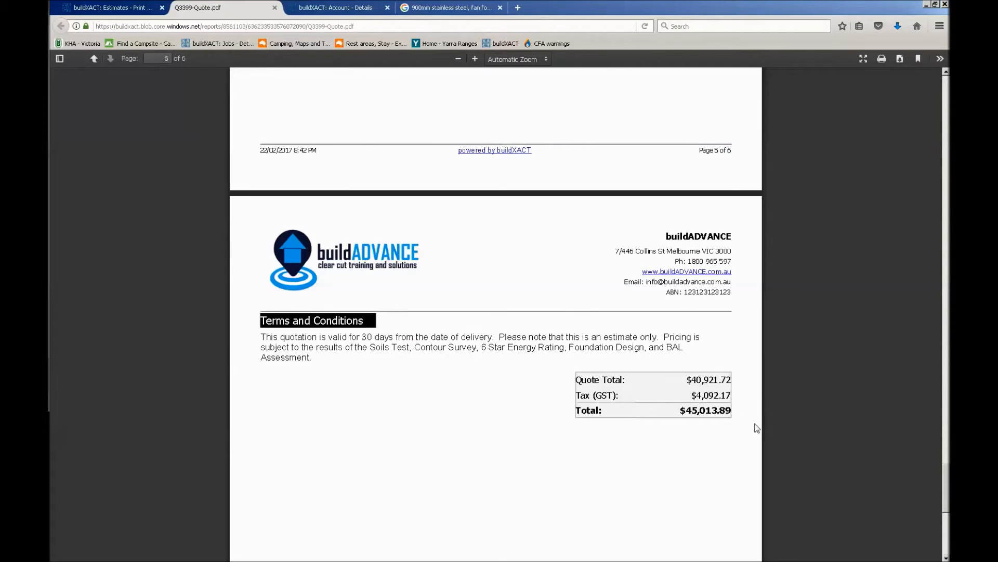
drag(262, 330, 276, 347)
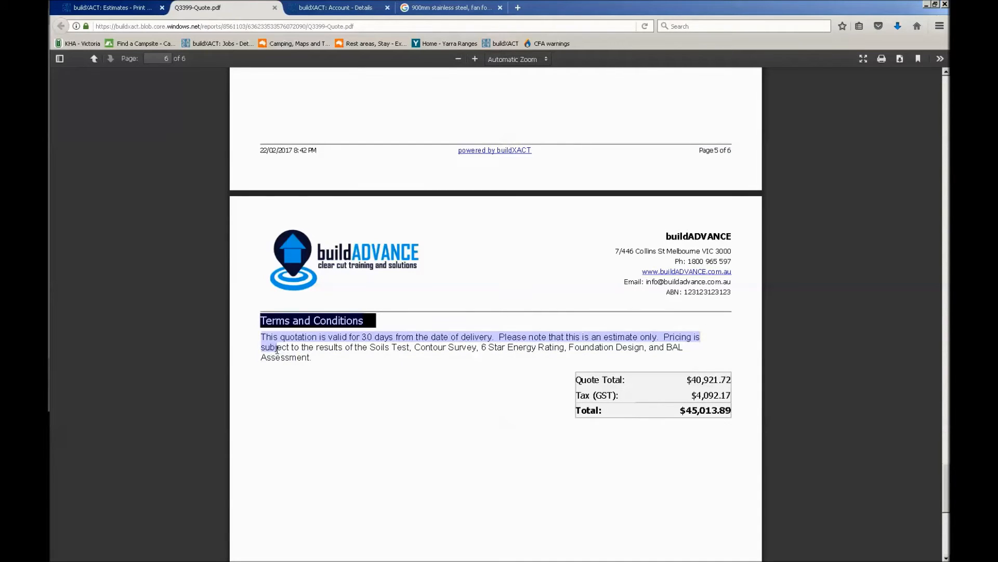
click(278, 347)
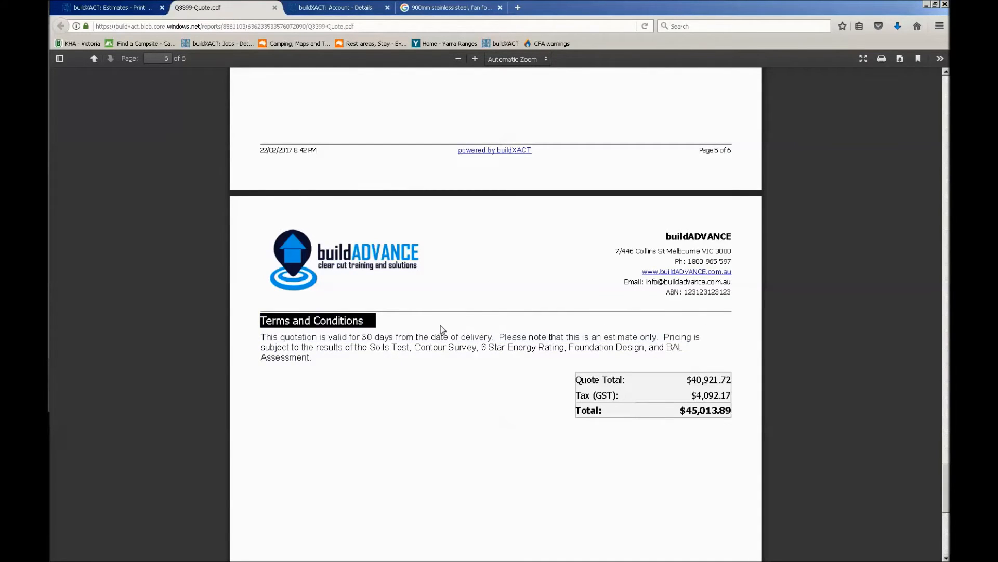
scroll(442, 329, up, 7)
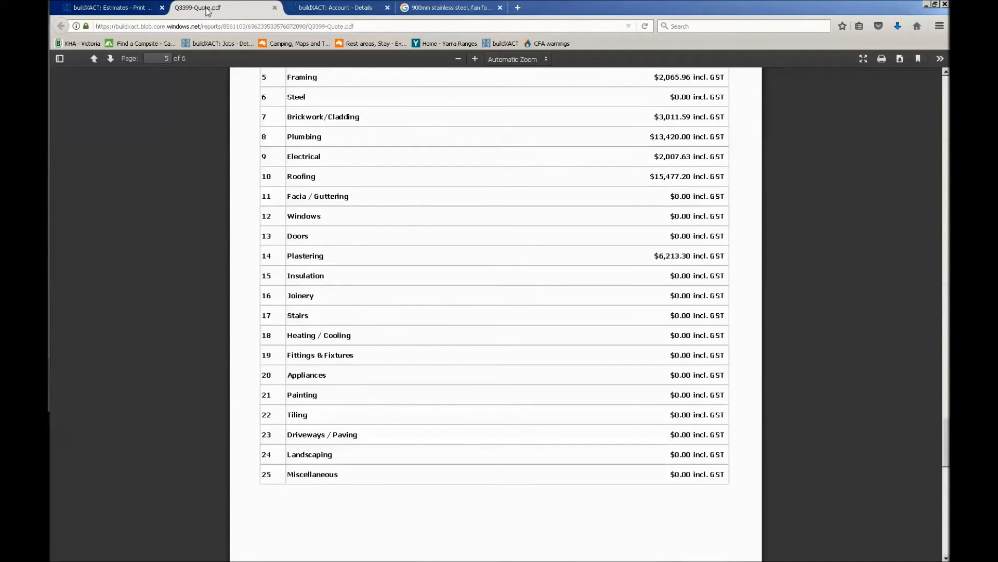
Close the quote PDF and dismiss the Estimate Report format selection
click(275, 8)
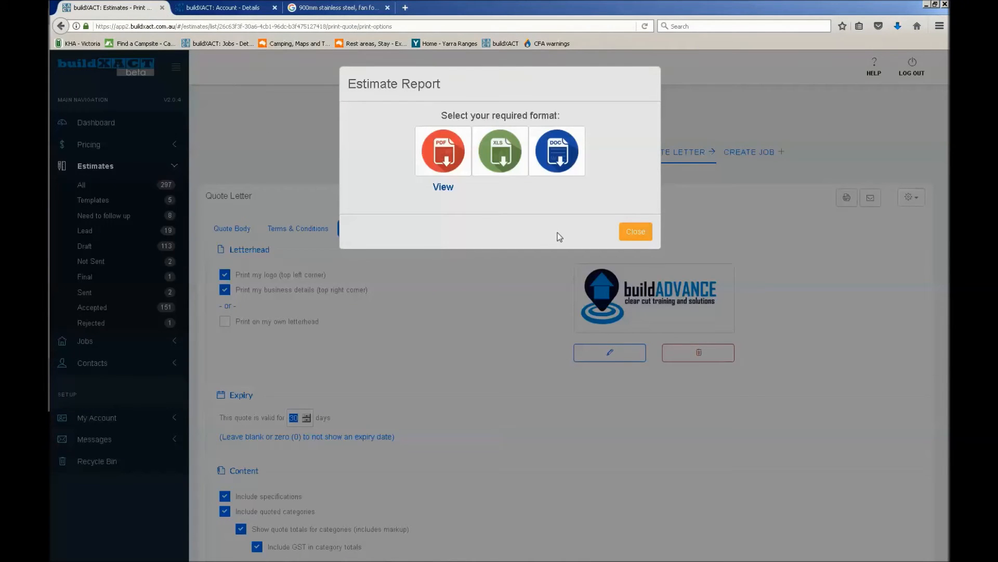
click(643, 233)
click(639, 236)
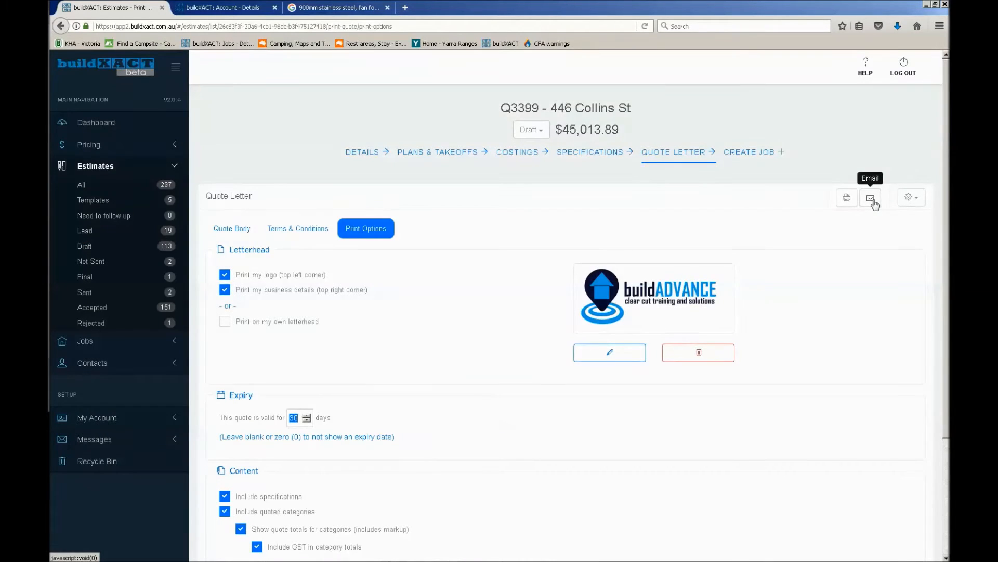
Examine the quote's email form and its list of additional attachments, and leave it without sending
click(873, 203)
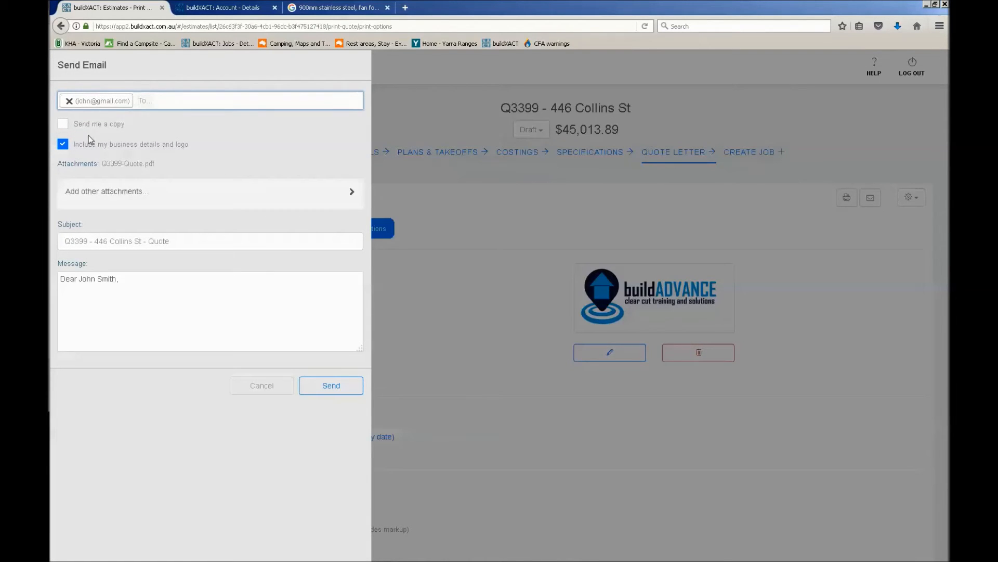
click(93, 297)
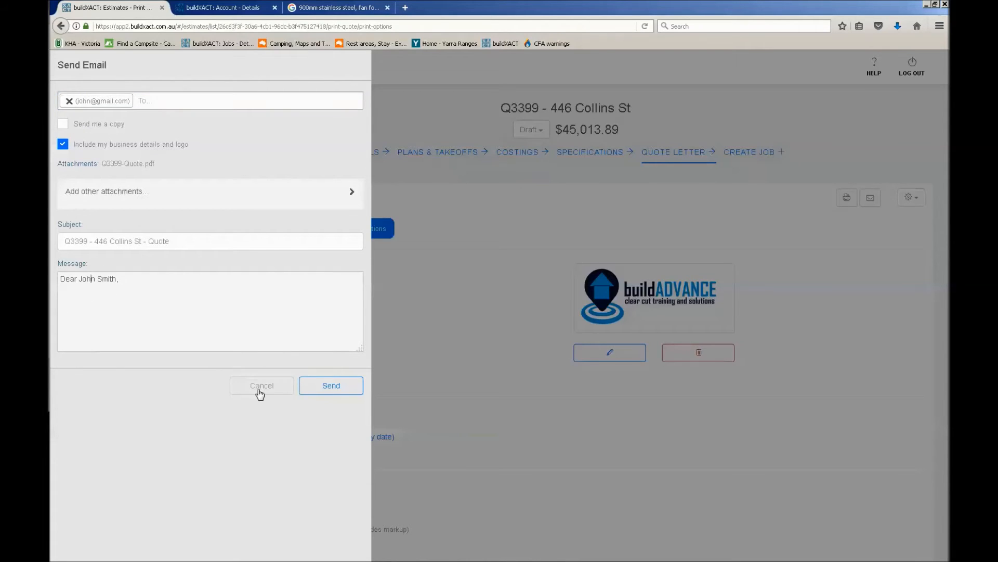
click(221, 201)
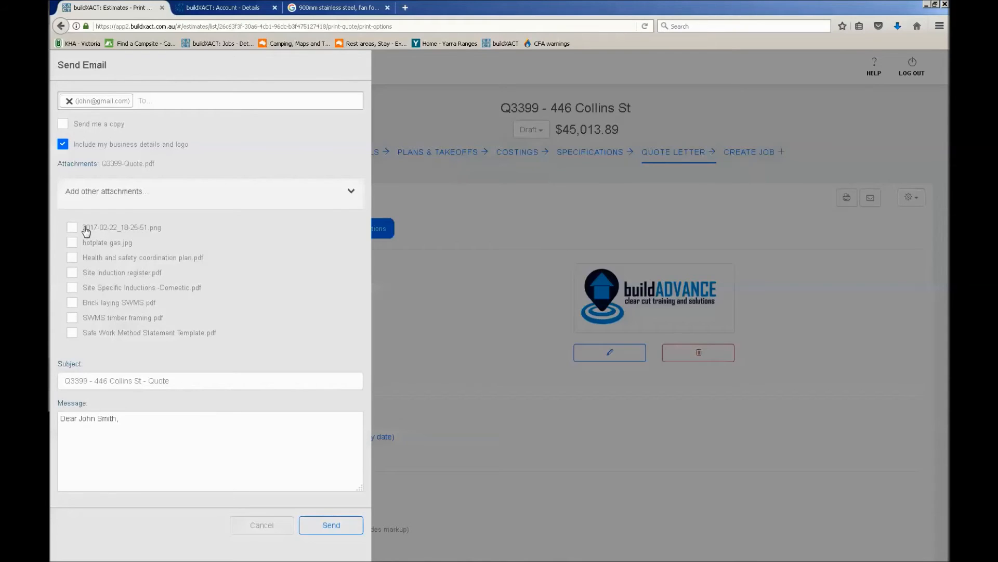
click(258, 526)
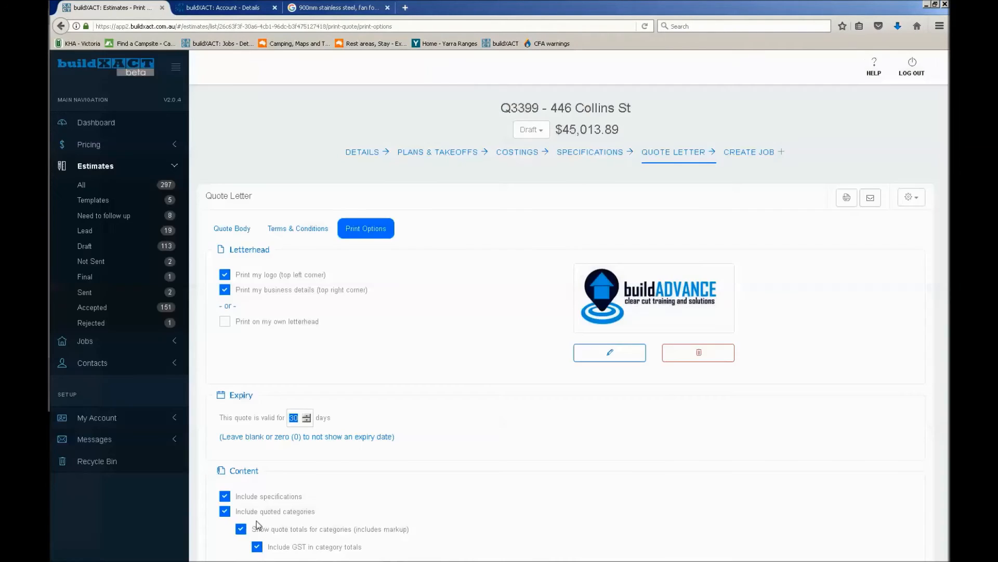
Expand the account's Setup options to view the available entries, including Business Documents
click(138, 420)
scroll(139, 446, down, 2)
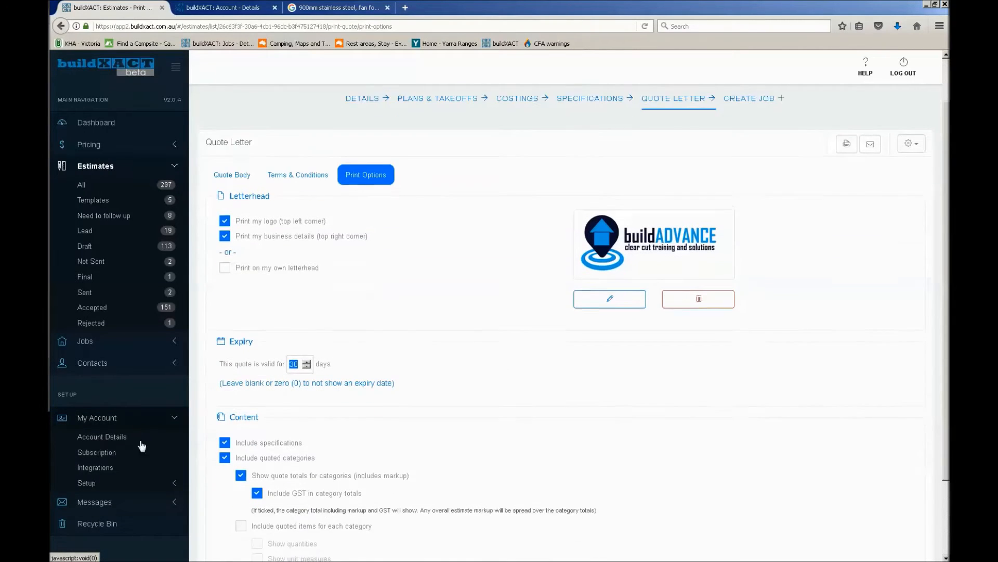
click(163, 483)
scroll(161, 486, down, 1)
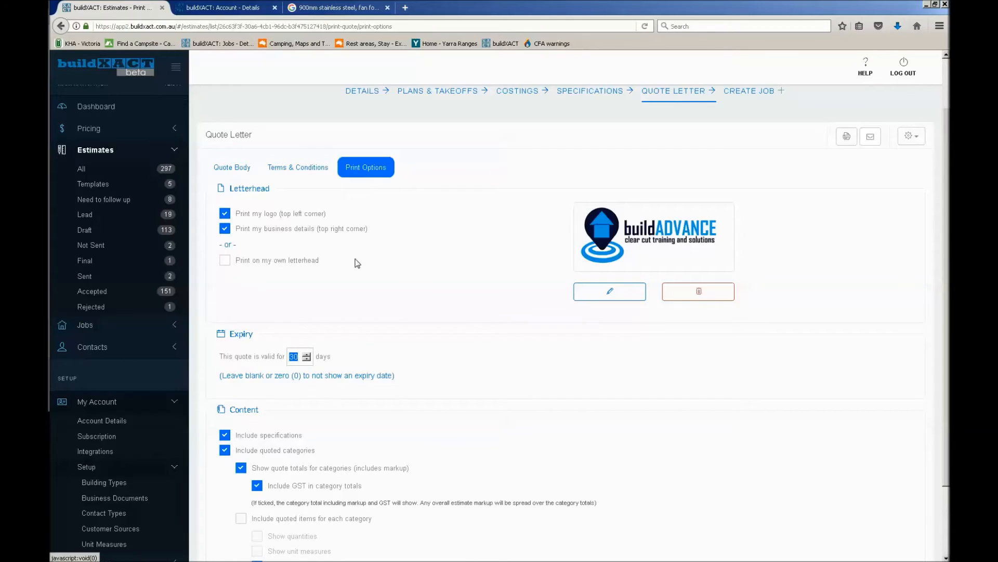
scroll(455, 274, up, 2)
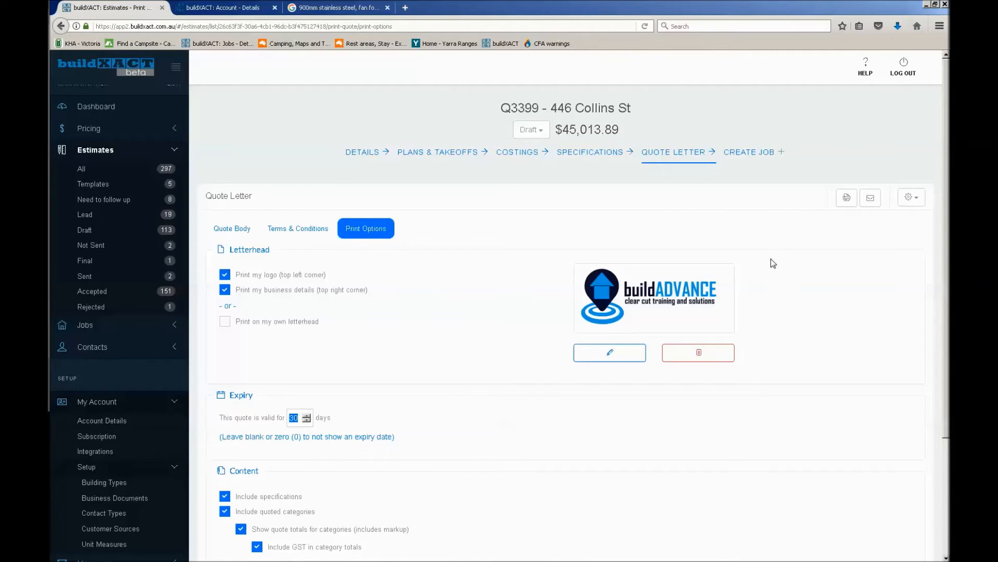
Open the estimate's costings and check the print and email options for categories and items
click(529, 161)
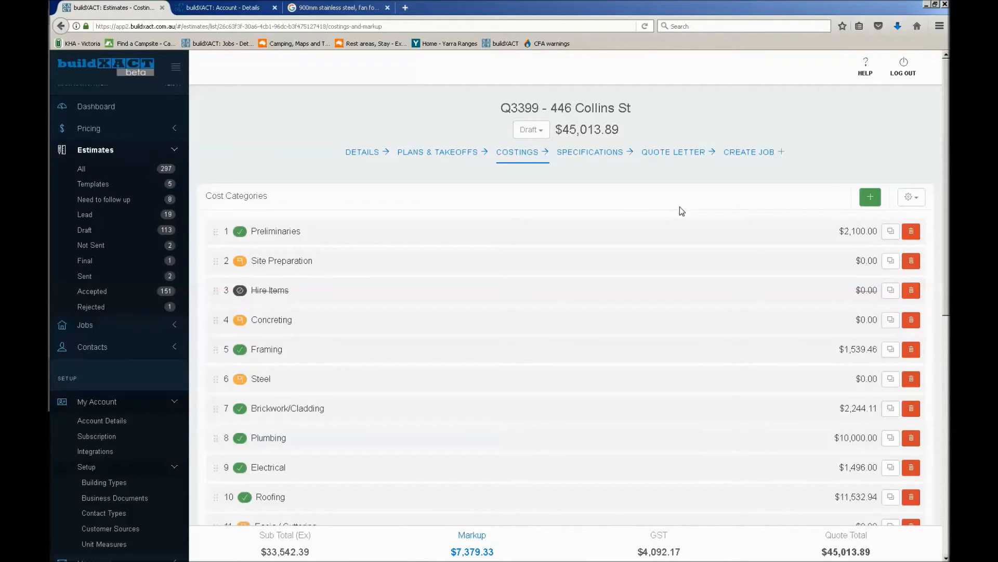
click(918, 204)
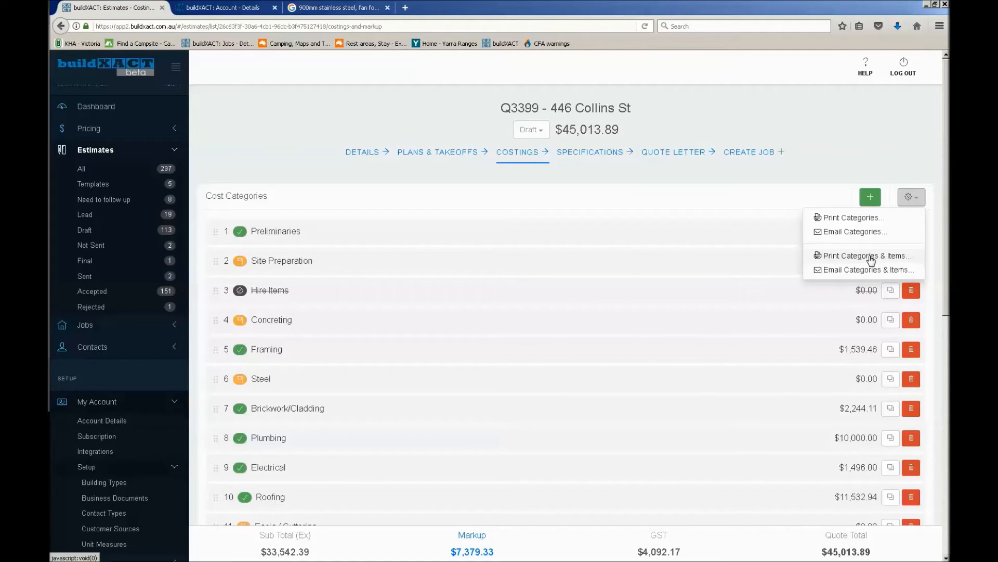
click(794, 177)
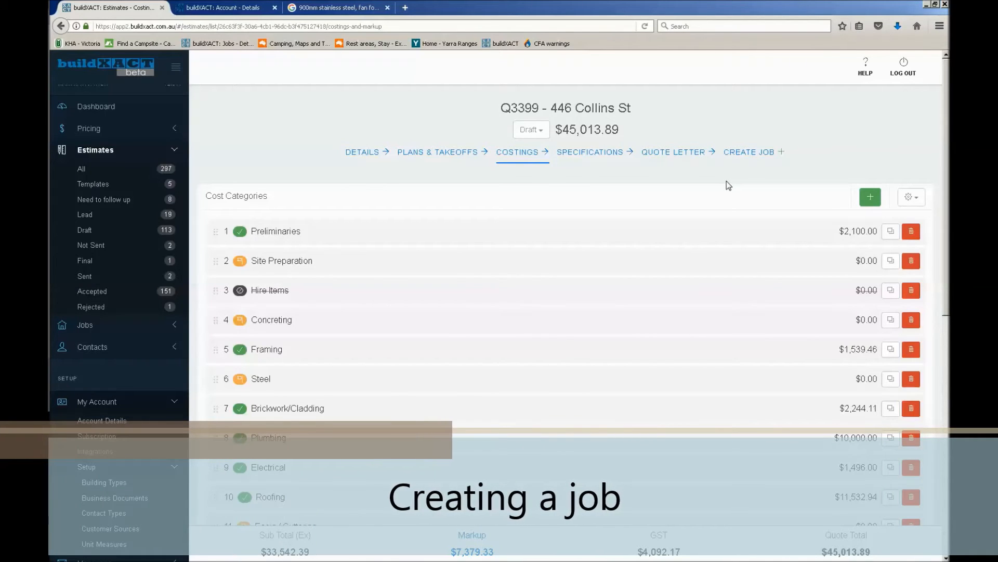
Start a new job from the estimate and bring up the convert to job diagram in Windows Photo Viewer
click(744, 155)
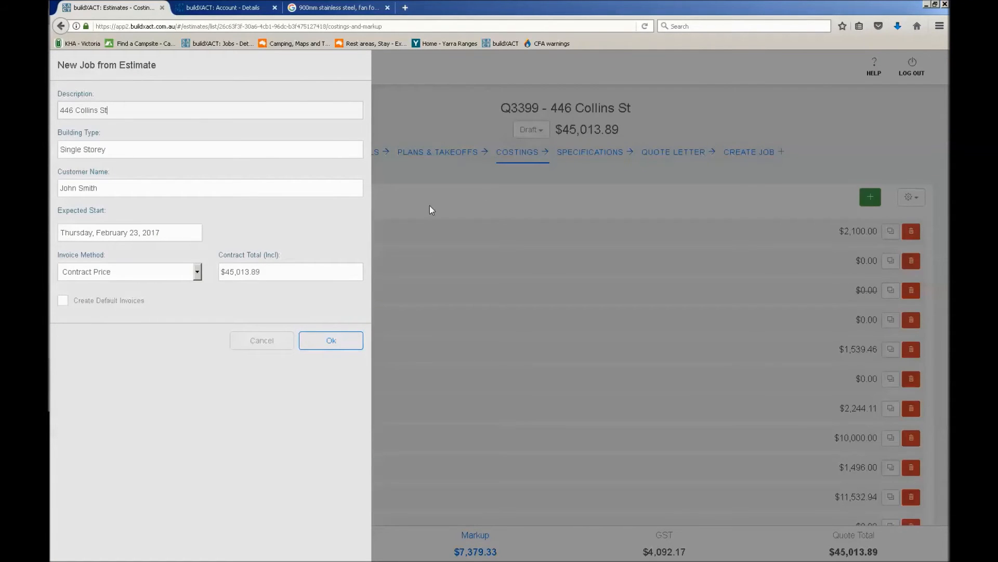
drag(50, 93, 407, 30)
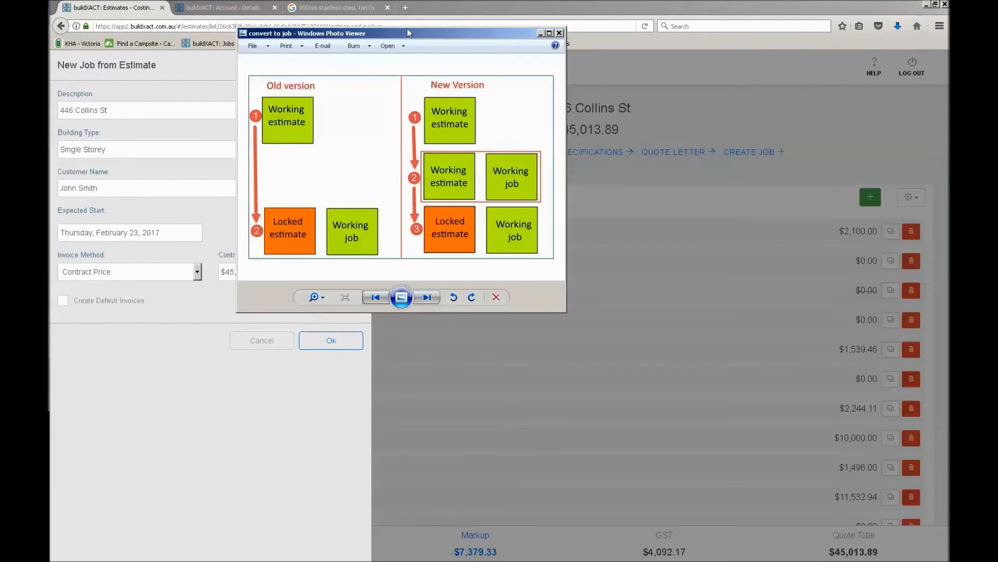
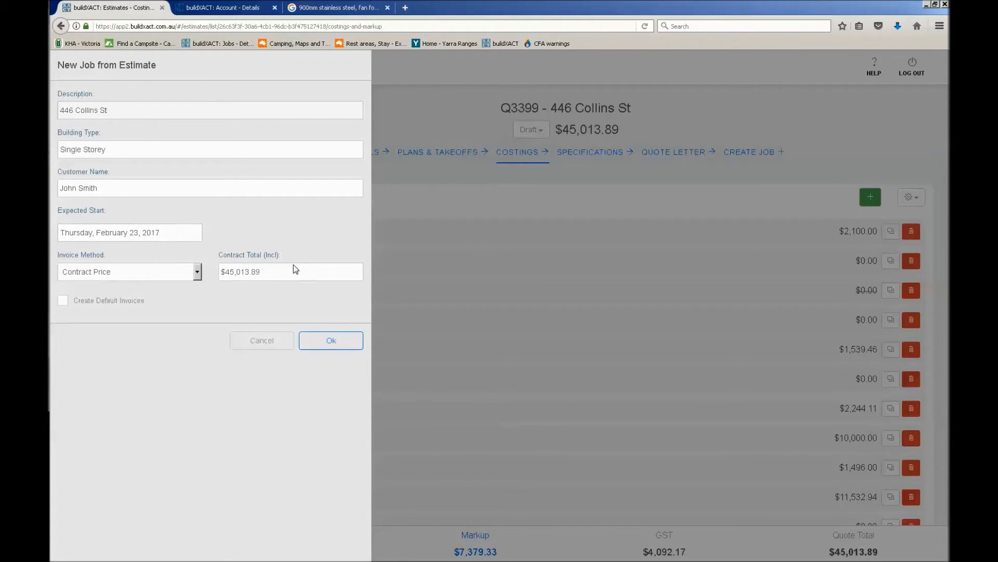
Create the job from the estimate using the Contract Price invoice method with default invoices enabled
click(164, 279)
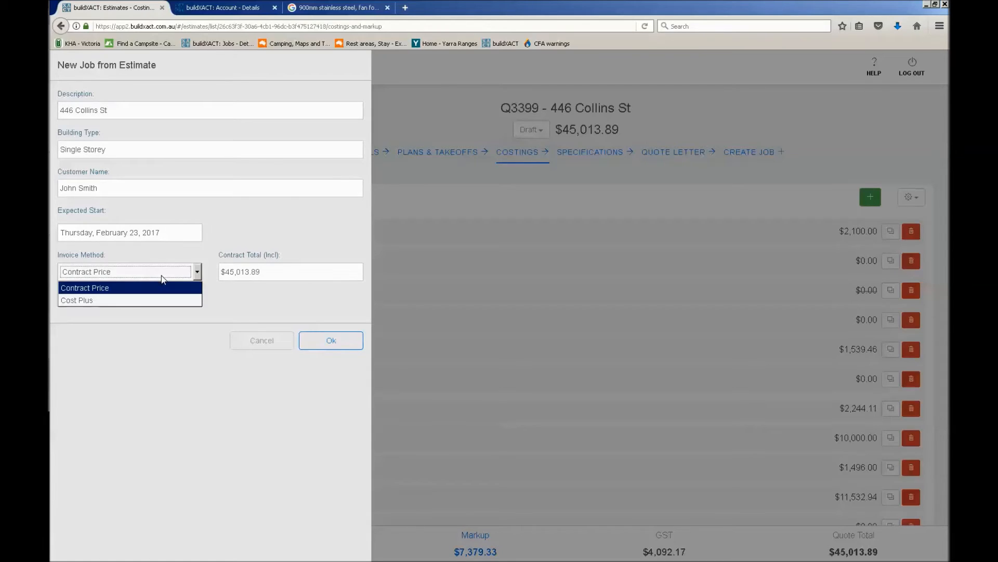
click(125, 289)
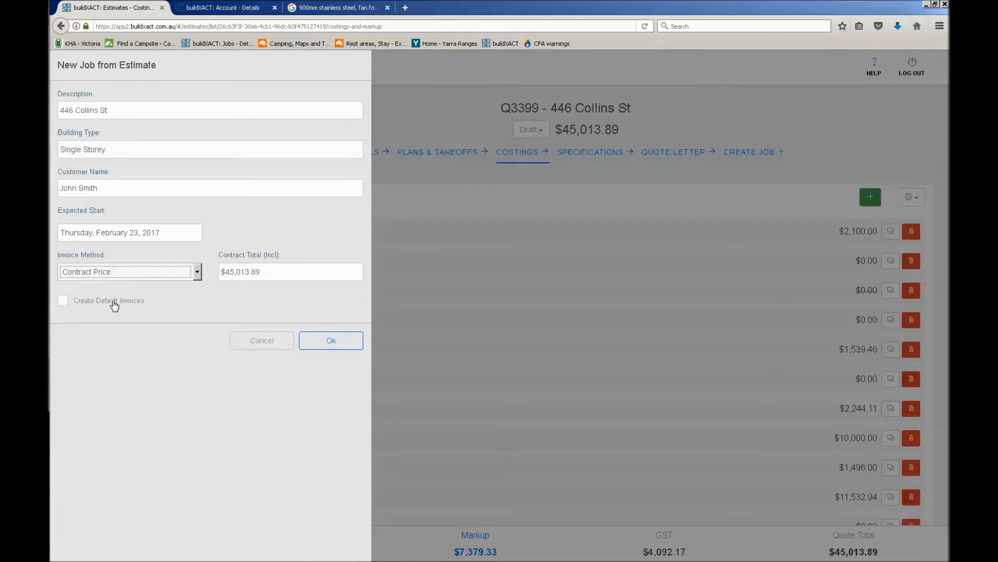
click(109, 307)
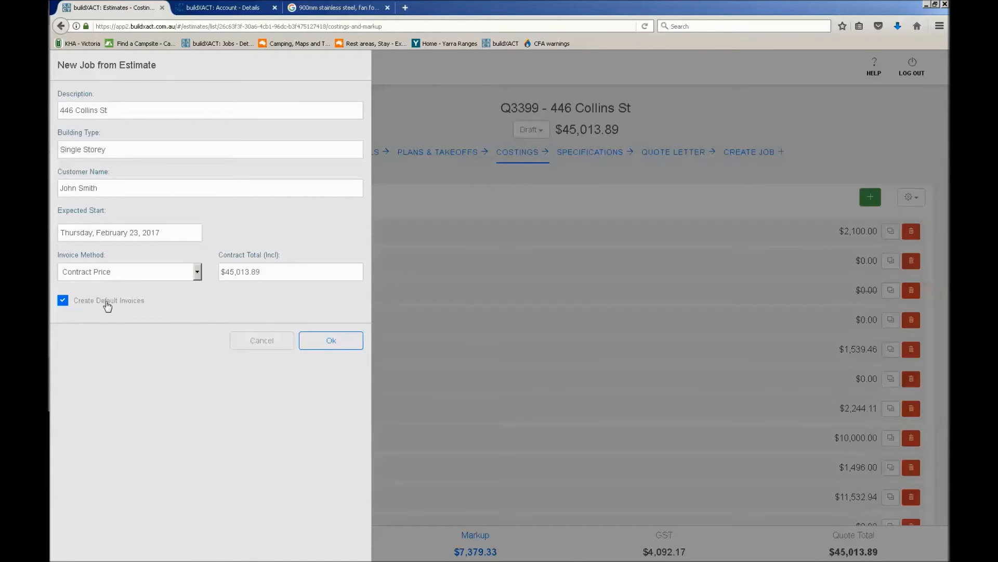
click(344, 347)
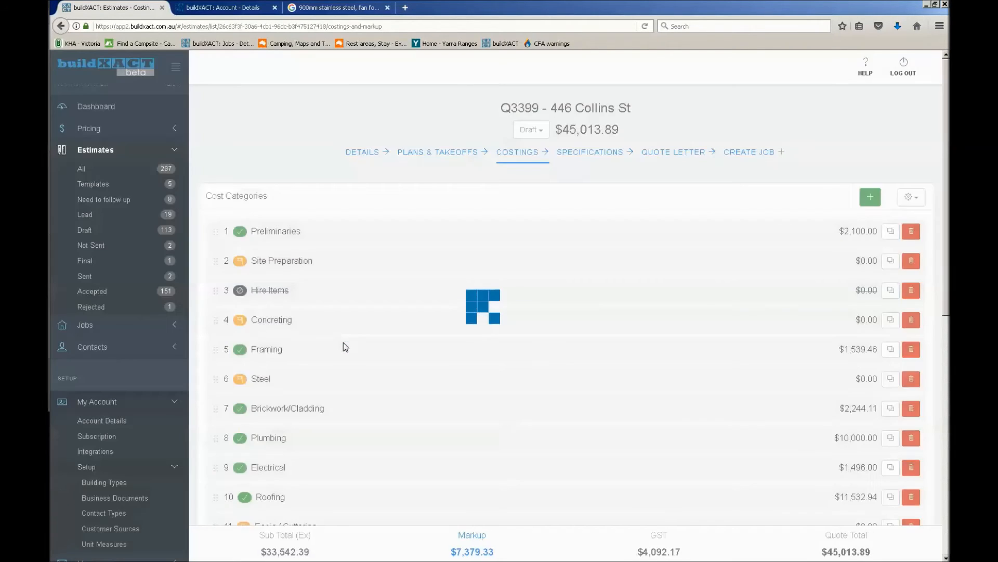
Review the convert to job diagram in Windows Photo Viewer and look over the new job's details back in the browser
key(alt+Tab)
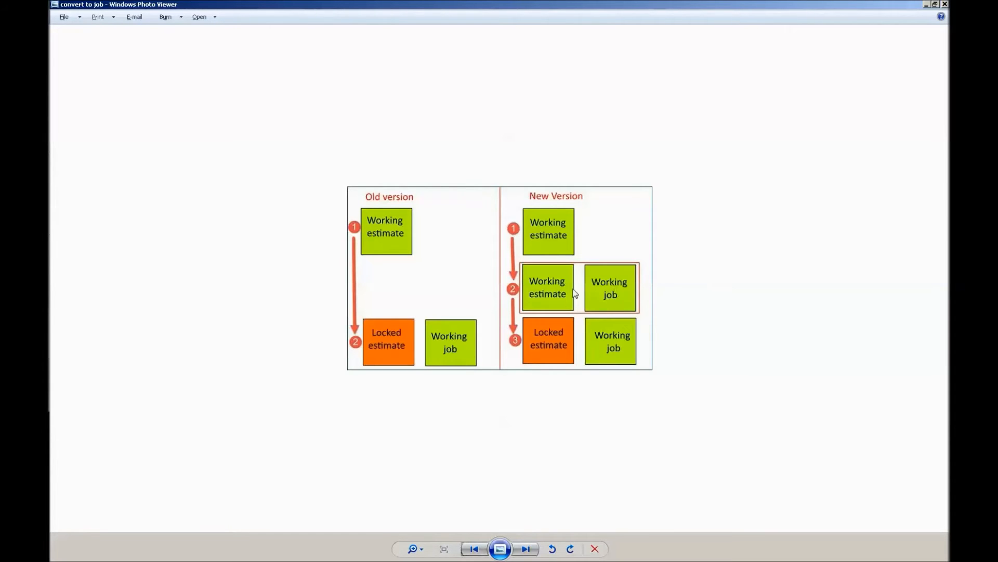
key(alt+Tab)
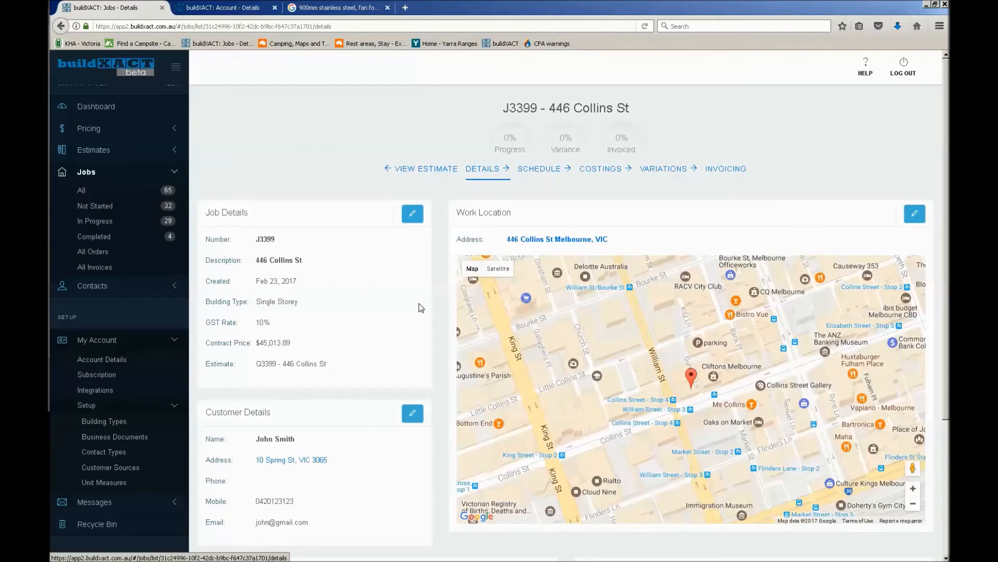
scroll(404, 375, down, 3)
scroll(407, 377, up, 3)
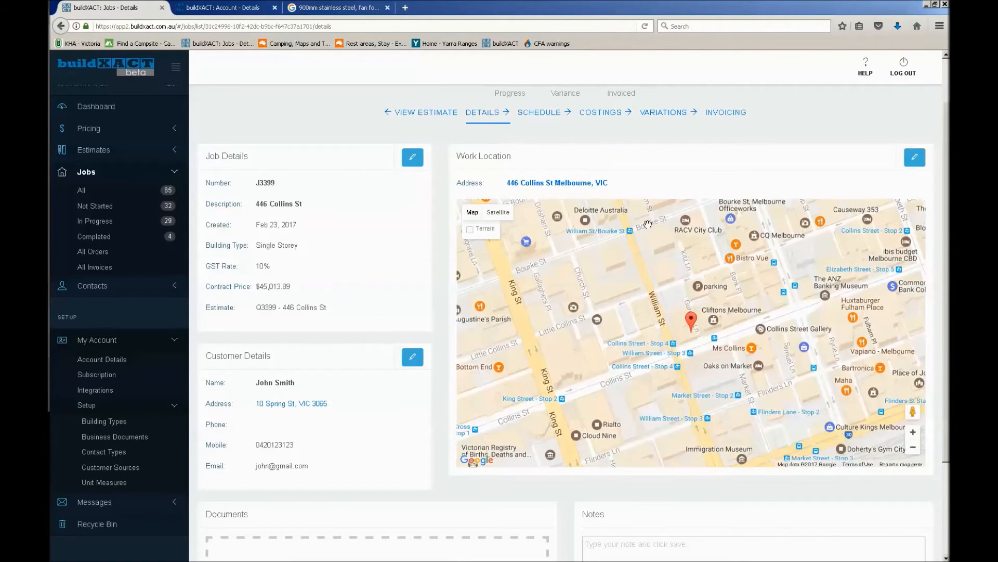
scroll(648, 223, up, 1)
scroll(681, 173, up, 1)
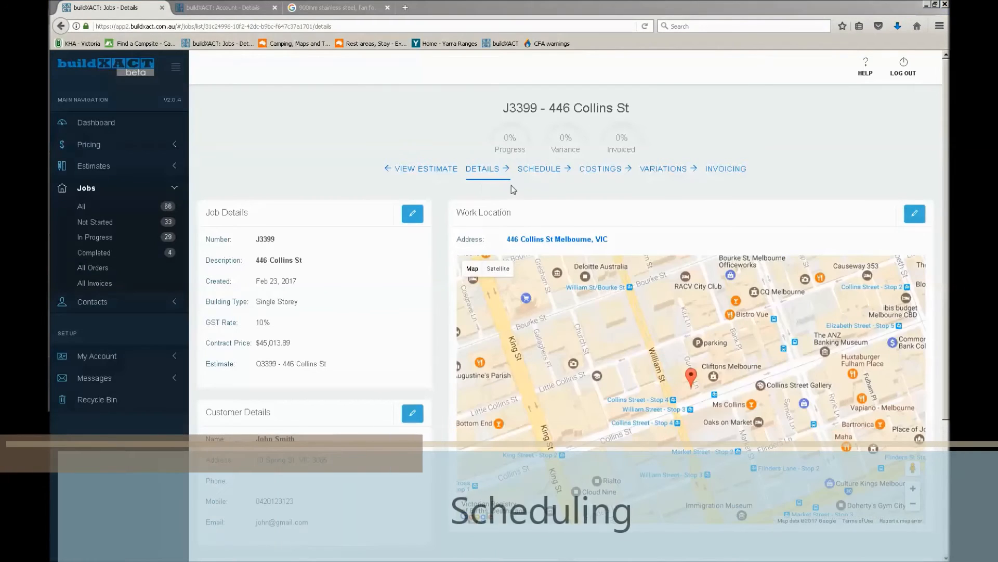
Expand all tasks in the job schedule and lengthen the Bricklayer per M2 task to 5 days
click(534, 171)
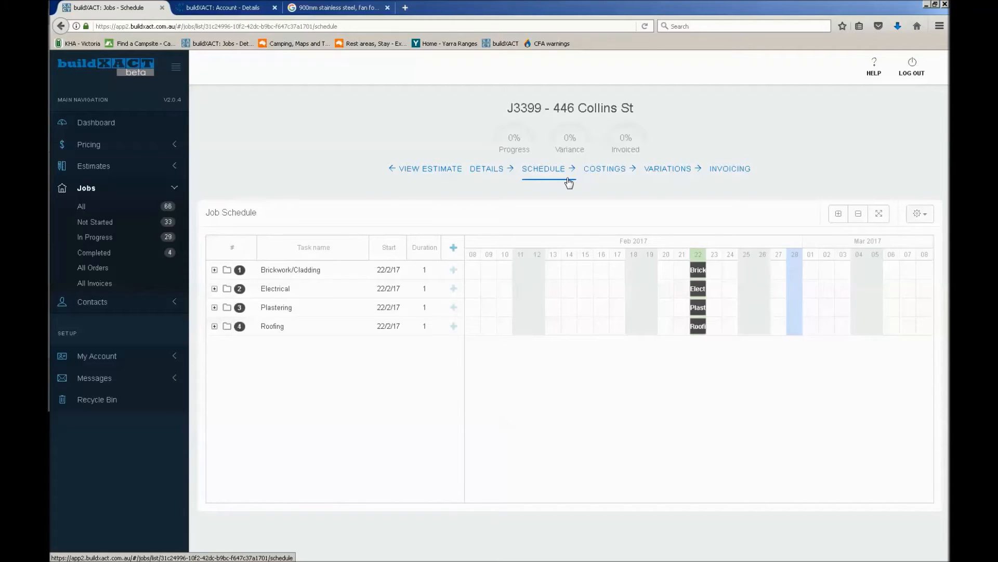
click(837, 214)
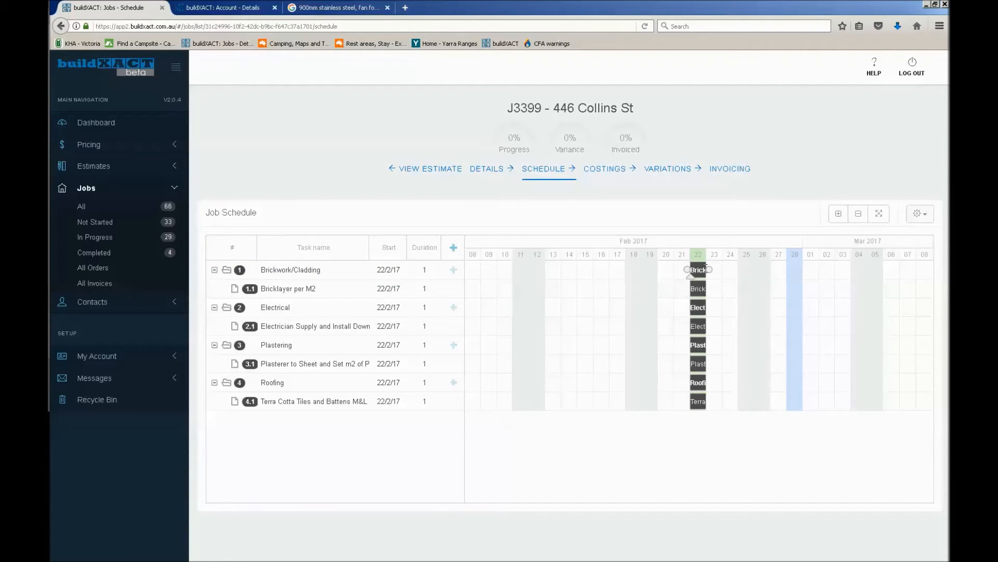
drag(705, 288, 762, 292)
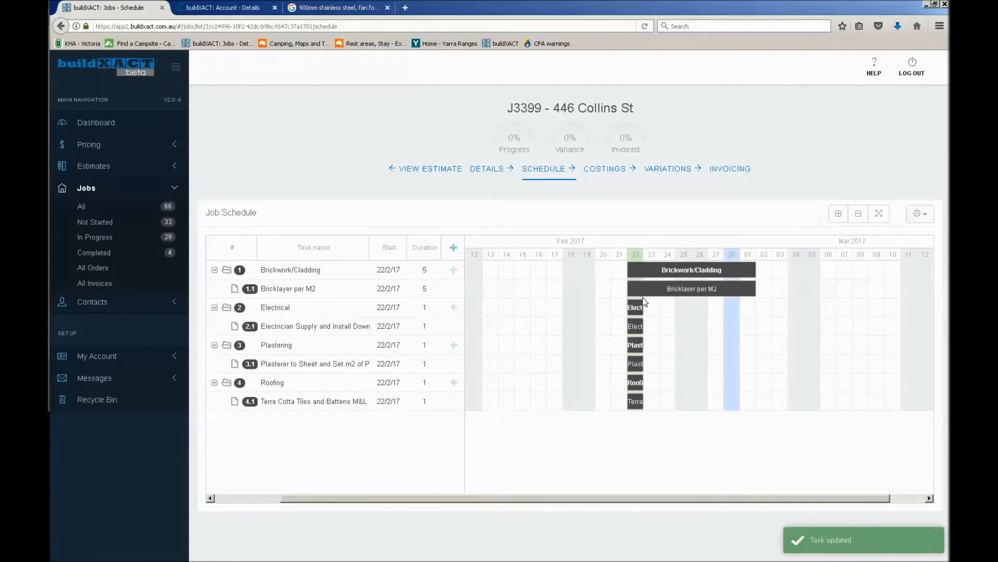
Add a task named "Another brick item" under Brickwork/Cladding and extend its duration to 7 days
click(453, 270)
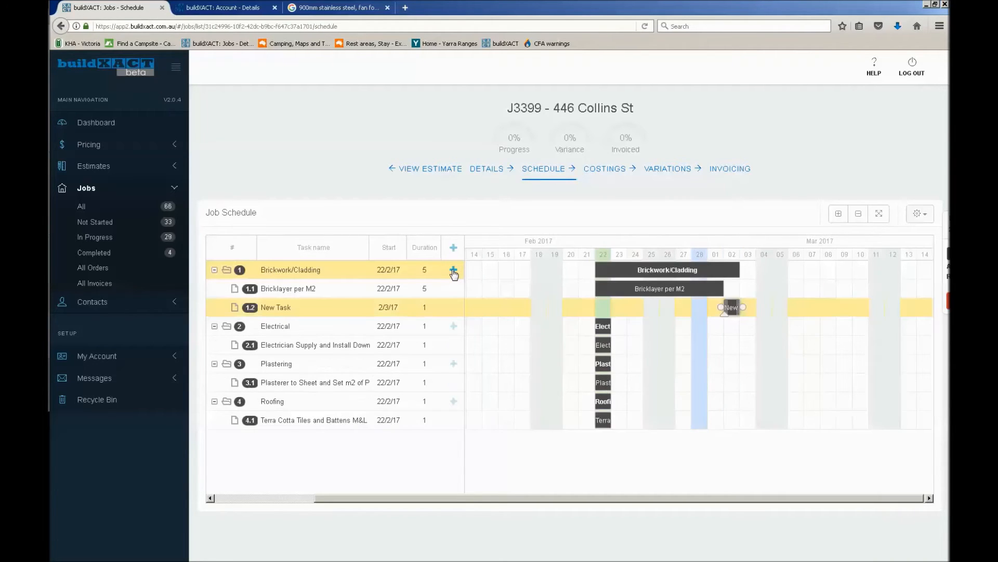
double_click(322, 309)
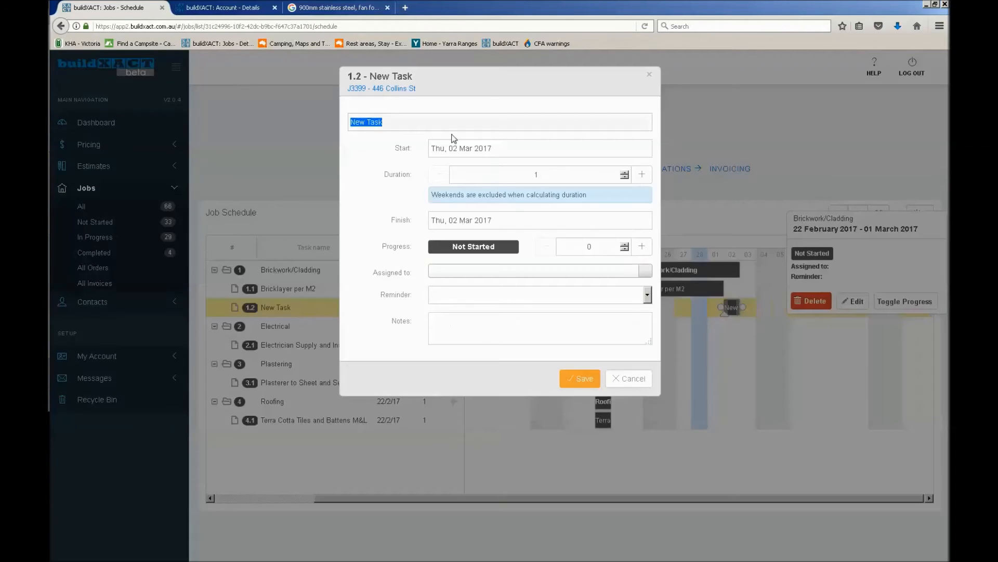
text(Another )
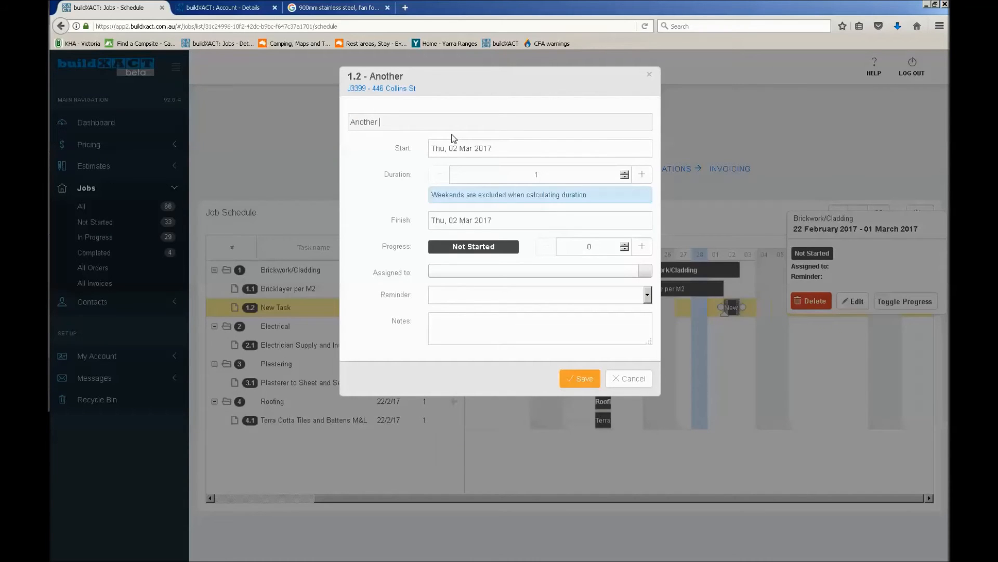
text(brick item)
click(579, 379)
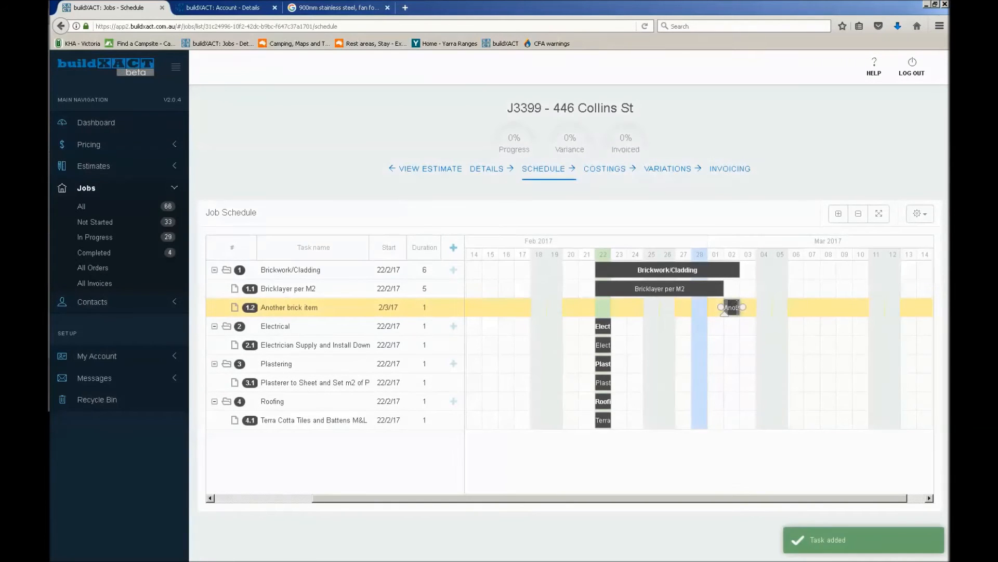
drag(739, 307, 883, 308)
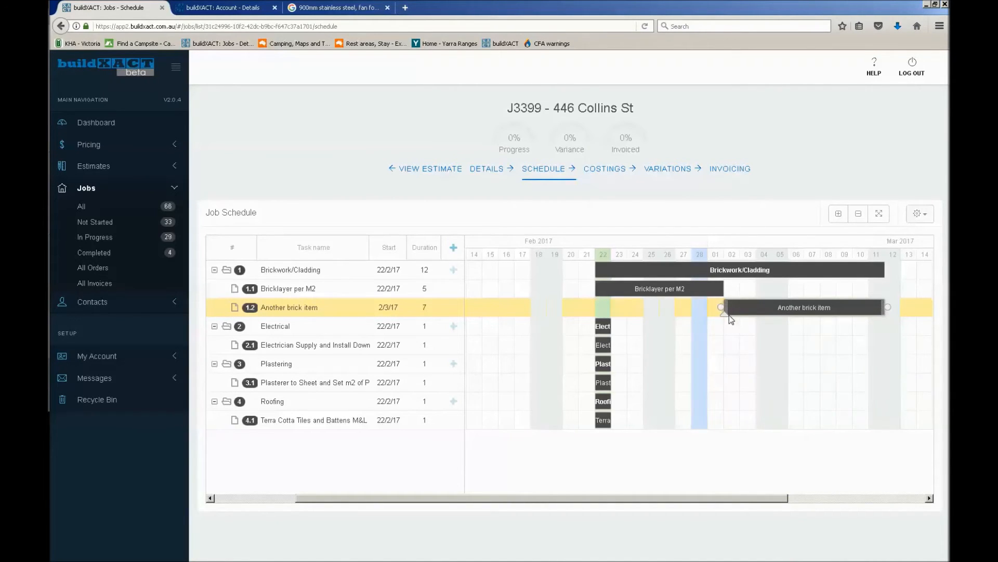
Mark Another brick item about half complete and adjust the overall Brickwork/Cladding progress to about 76%
drag(758, 314, 807, 315)
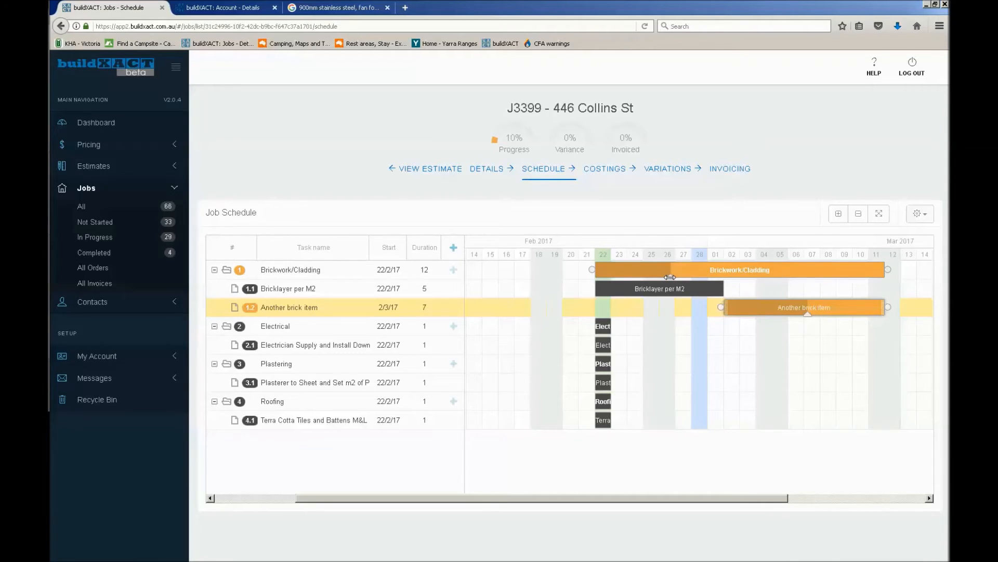
drag(671, 277, 852, 277)
drag(854, 281, 850, 281)
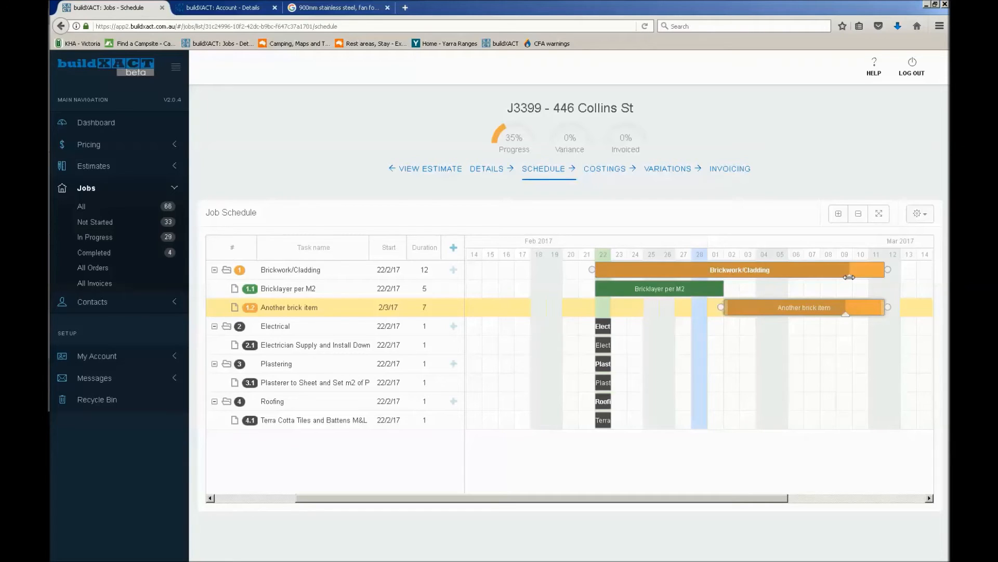
mouse_move(849, 277)
mouse_down()
mouse_move(858, 280)
mouse_move(816, 276)
mouse_up()
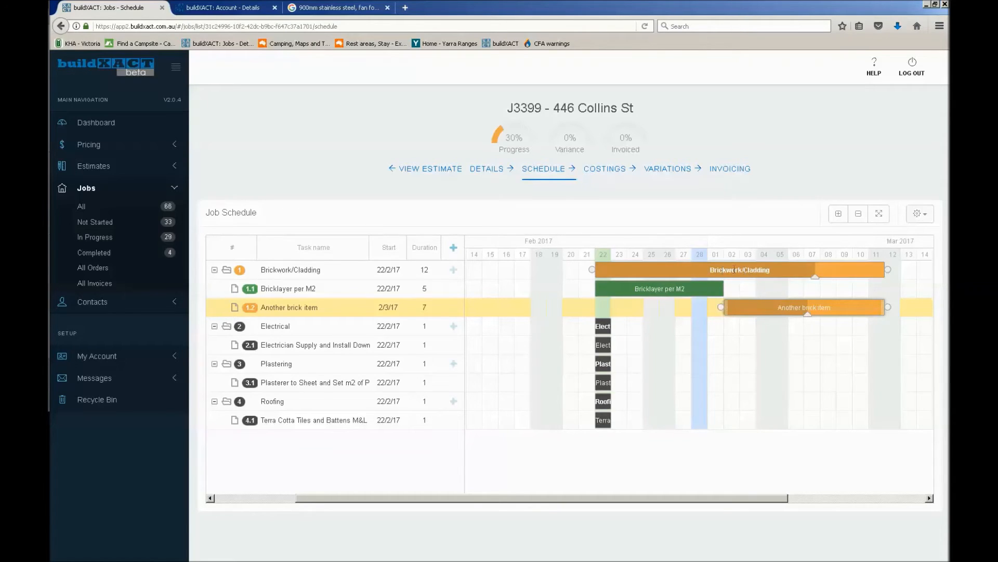
click(760, 269)
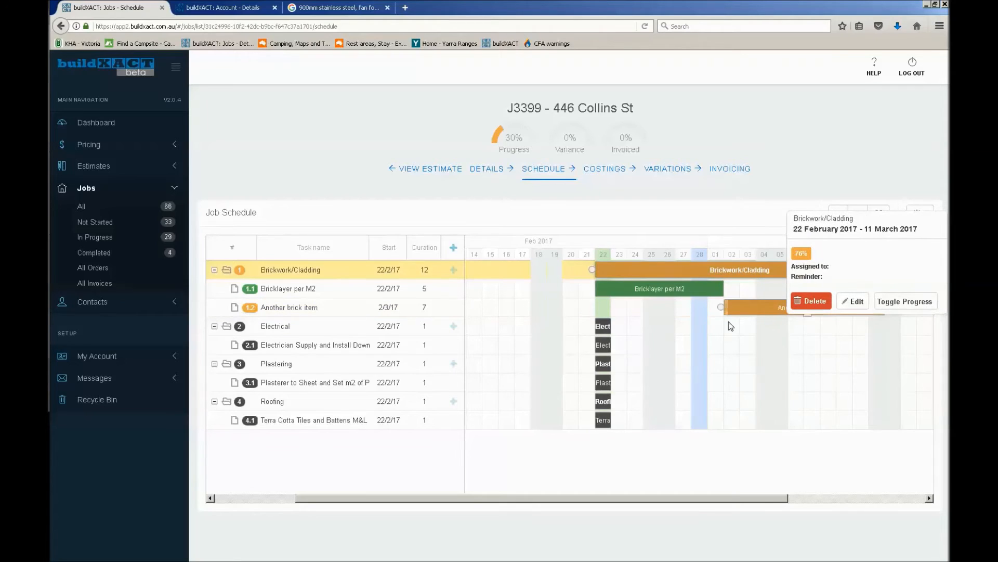
click(739, 341)
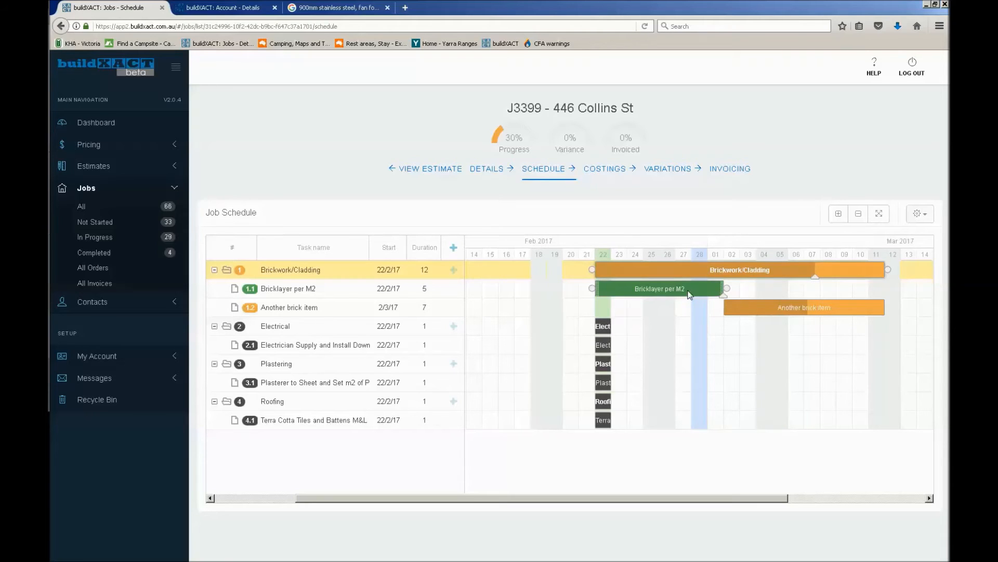
Reduce the Bricklayer per M2 task's progress to about 56% and cycle its progress setting round to 75%
mouse_move(722, 295)
mouse_down()
mouse_move(655, 292)
mouse_move(681, 298)
mouse_up()
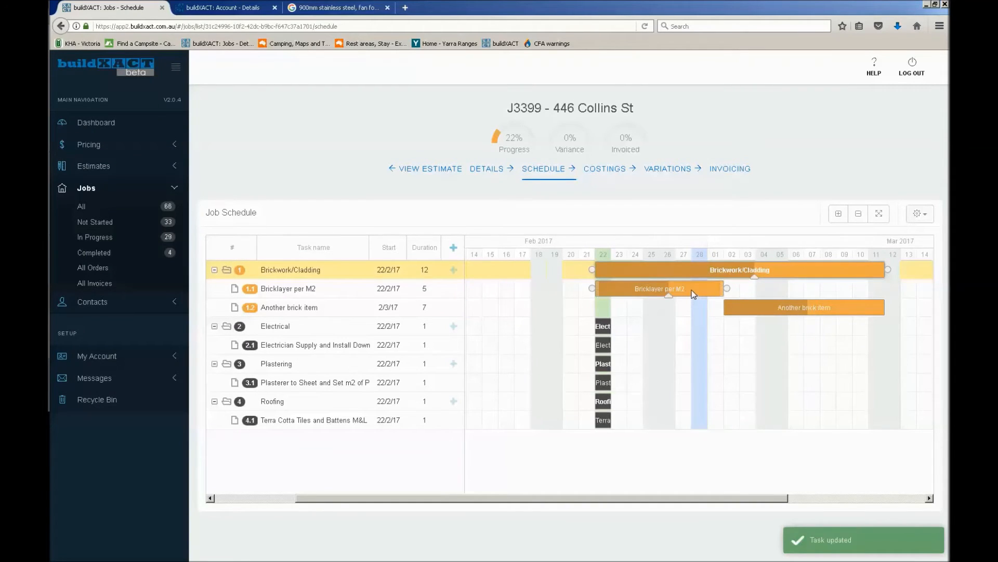
click(694, 294)
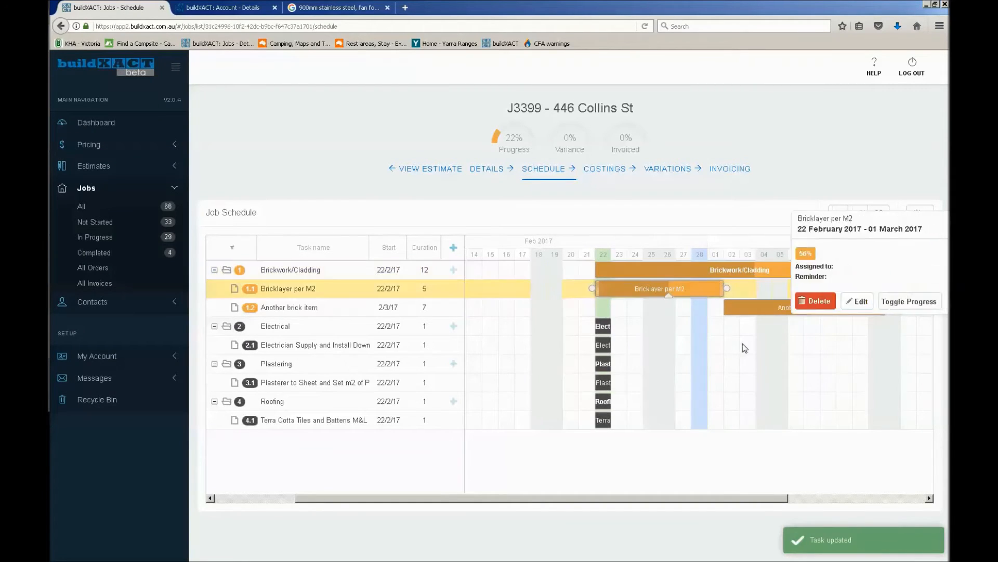
click(916, 306)
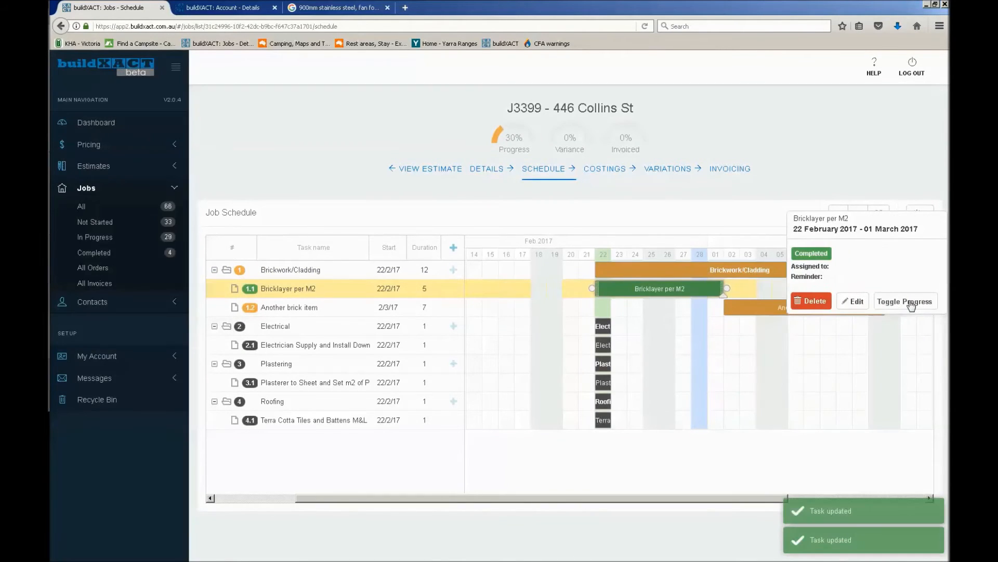
click(911, 305)
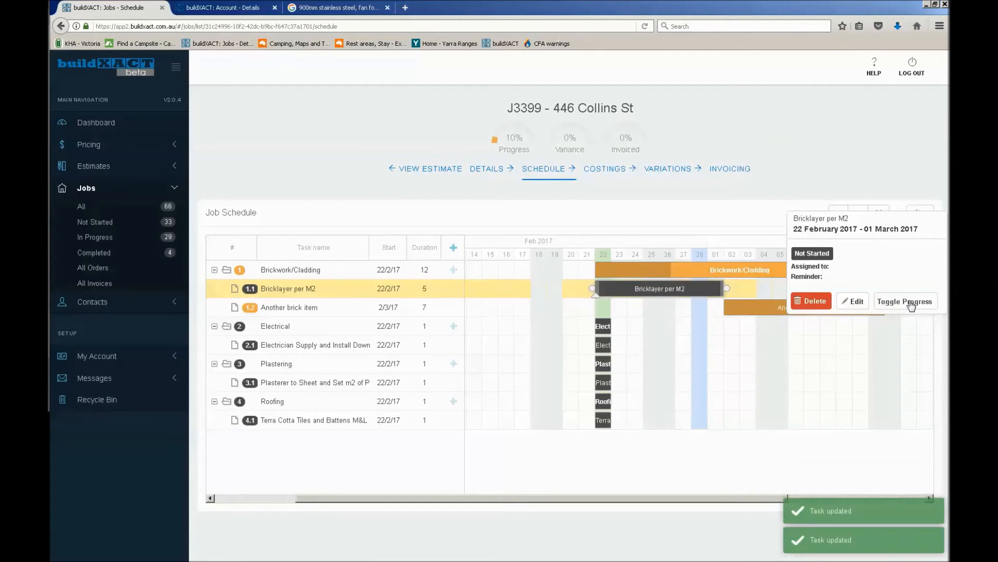
click(911, 306)
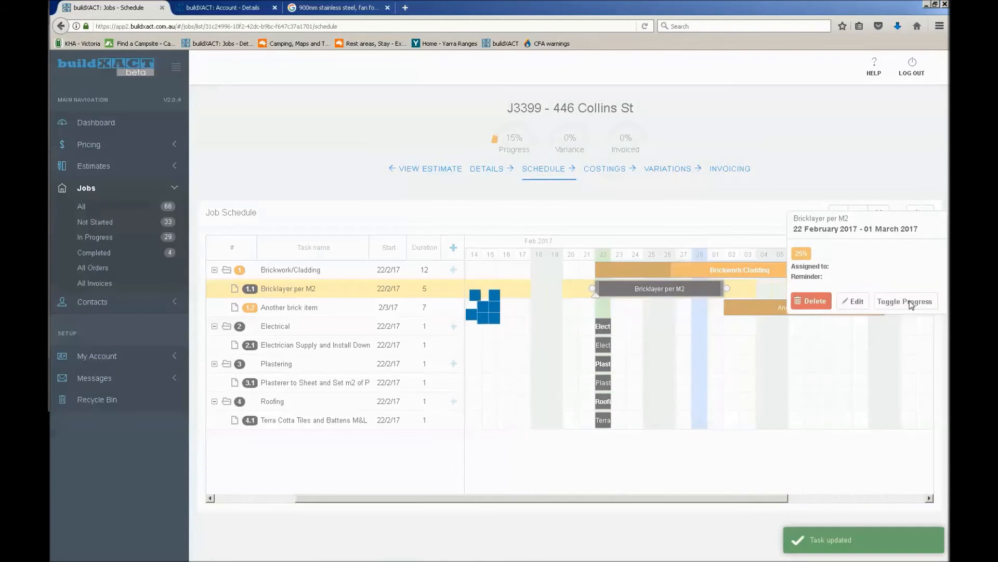
click(911, 305)
click(911, 306)
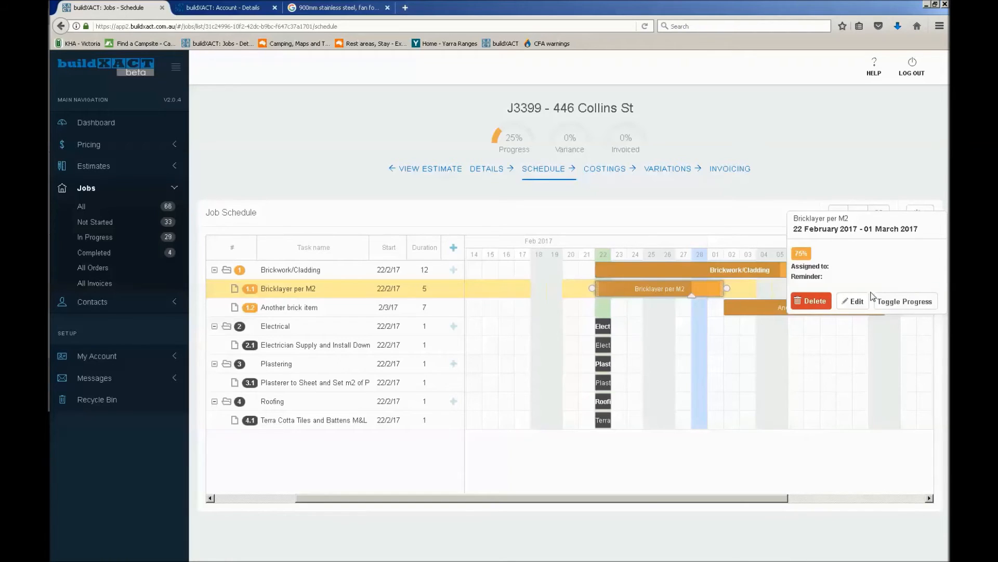
Check the Bricklayer per M2 task's edit form, including its progress value, and leave it without saving
click(857, 302)
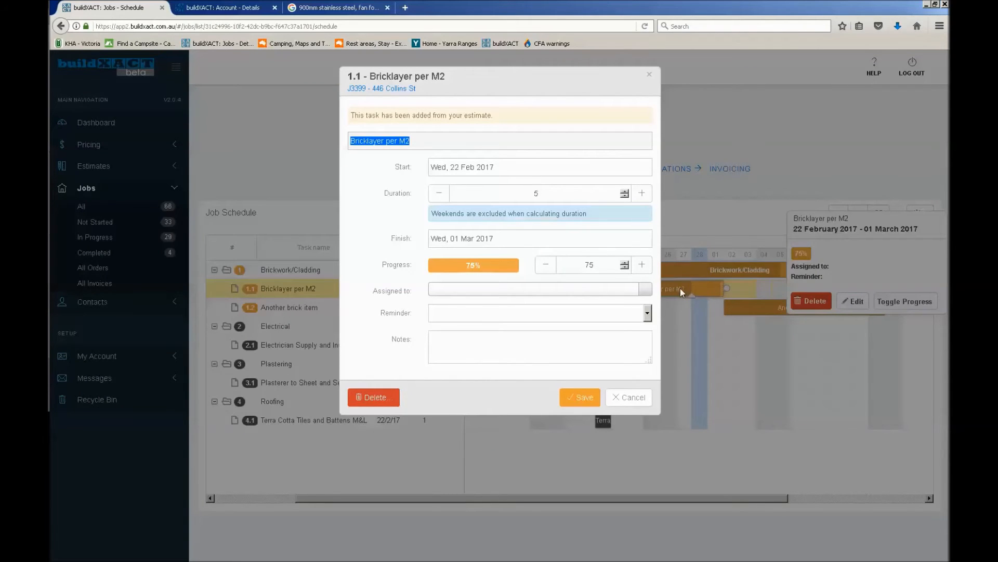
double_click(585, 265)
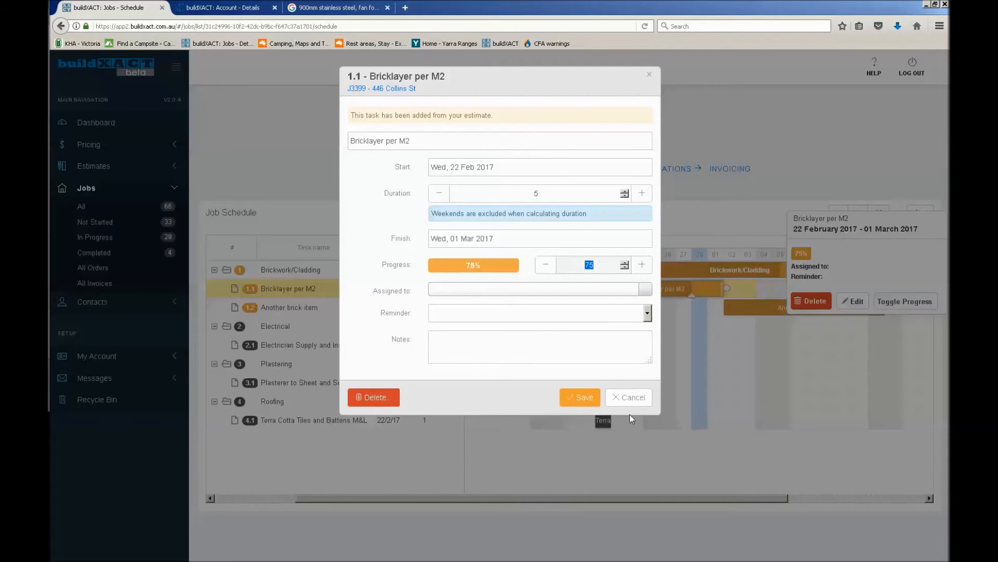
click(631, 397)
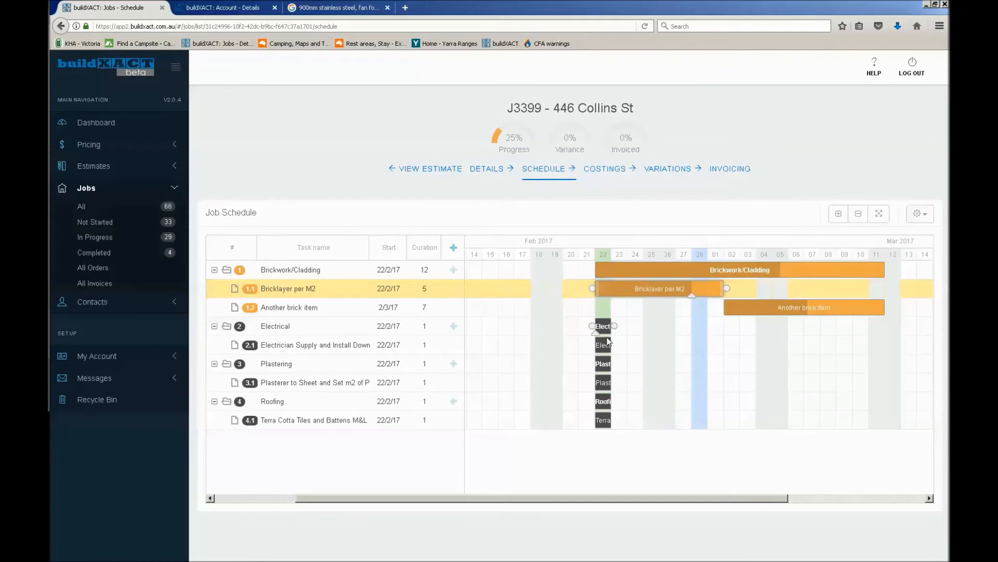
Reschedule the Electrician Supply and Install Downlight task to start 4/3/17 over 5 days and mark it about half complete
drag(610, 345, 755, 345)
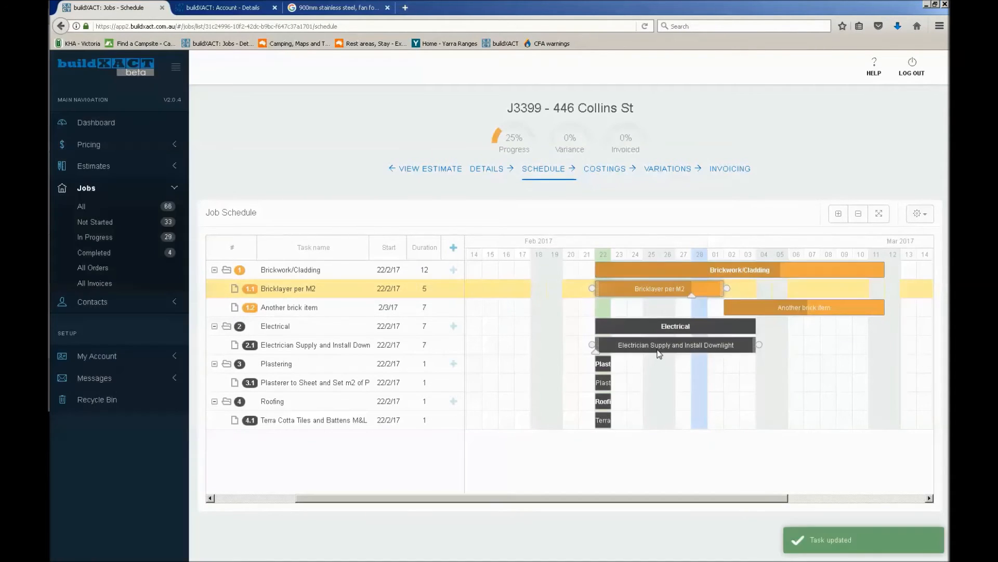
drag(659, 348, 784, 344)
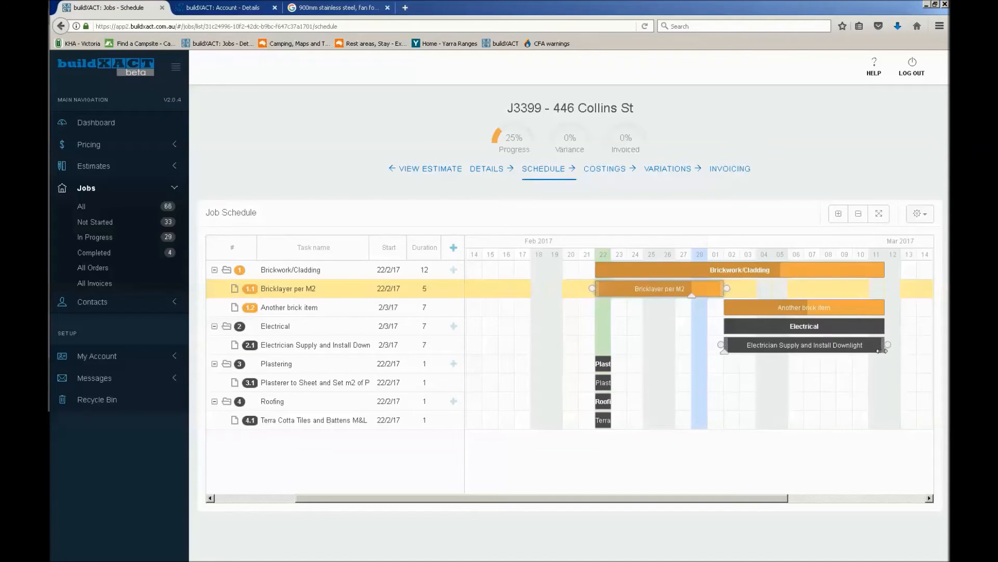
drag(882, 346, 832, 345)
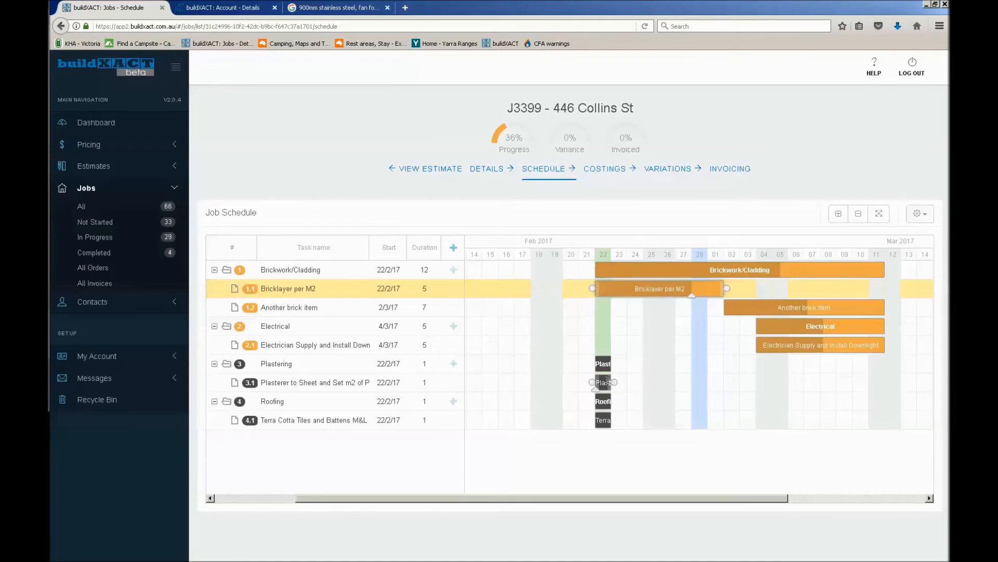
Move the Plasterer task to 21/2/17 and extend it back to start on 18/2/17
drag(603, 382, 587, 382)
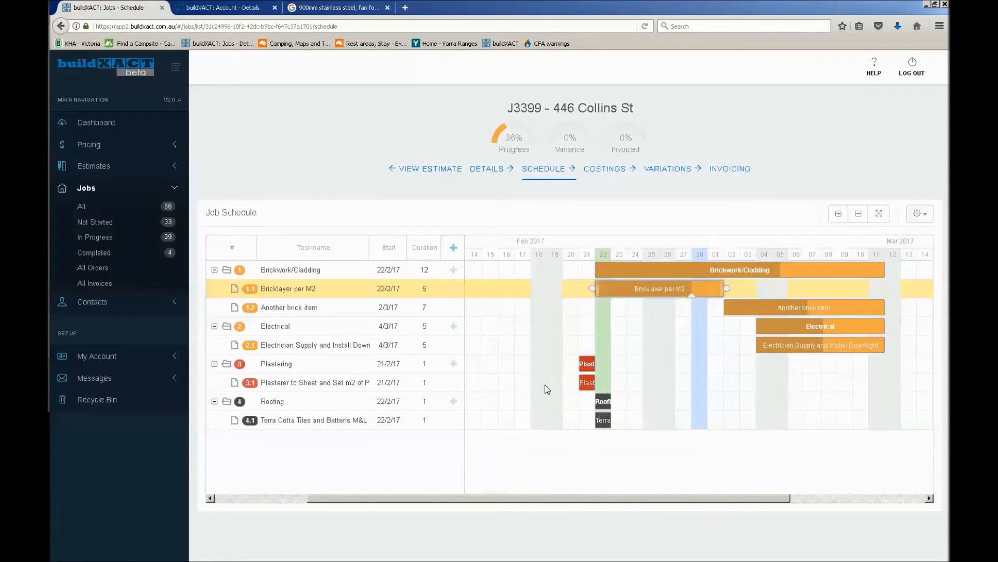
drag(580, 382, 538, 381)
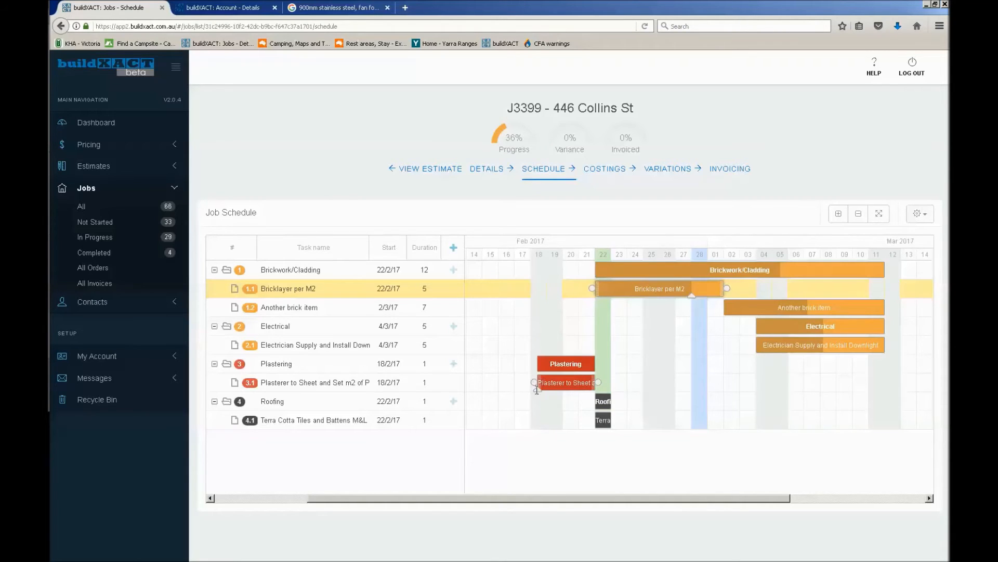
Mark the Plasterer task about half complete and reschedule it to start on 13/3/17
drag(561, 388, 561, 388)
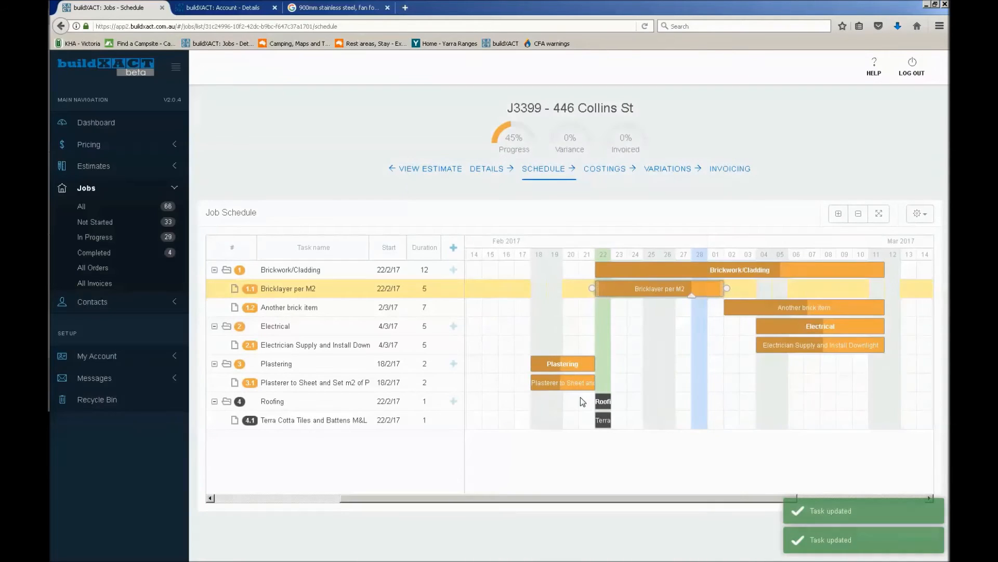
mouse_move(563, 385)
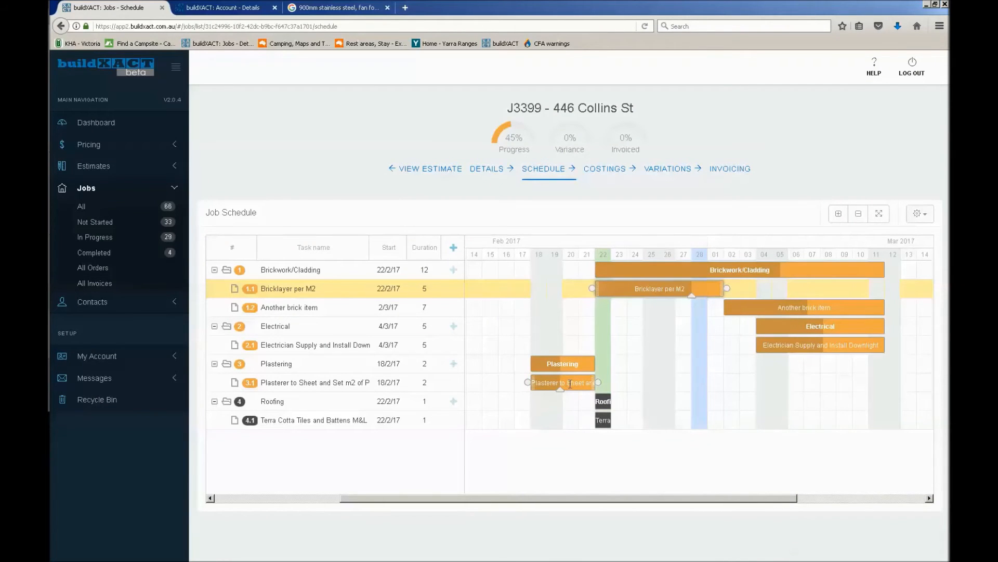
drag(570, 384, 827, 388)
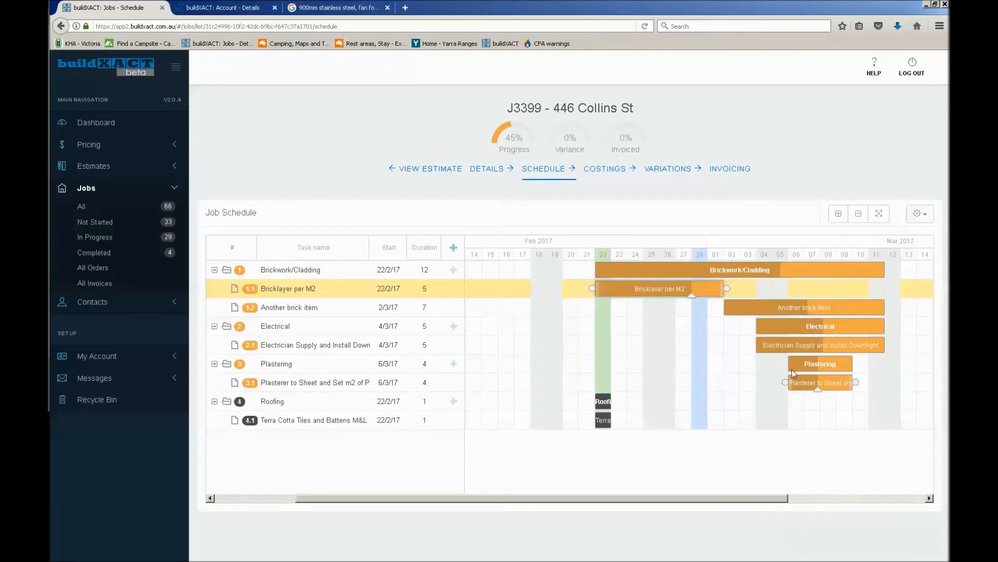
drag(724, 500, 899, 500)
drag(668, 382, 770, 377)
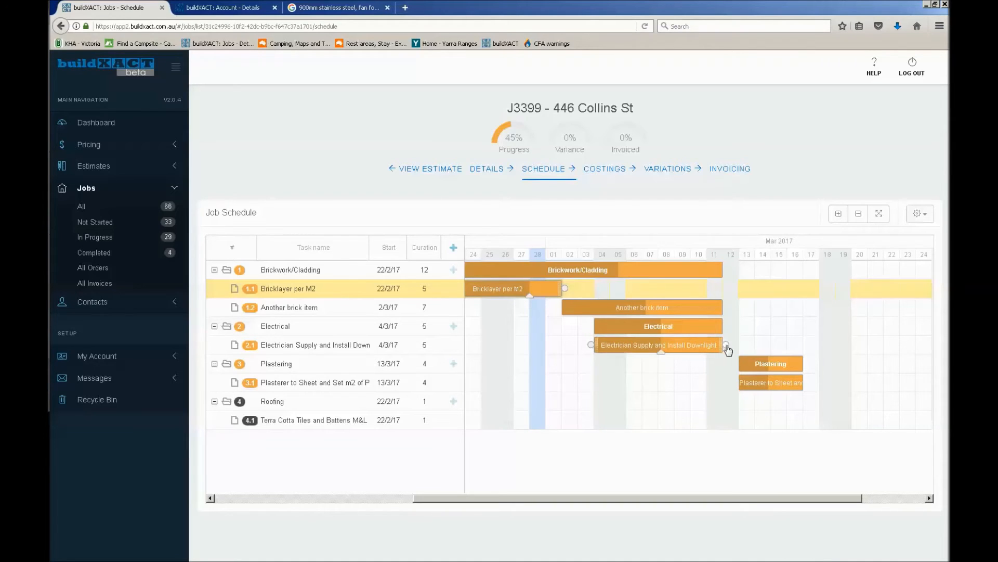
Link the end of the Electrician Supply and Install Downlight task to the start of the Plasterer task, and view the Electrician task's summary
drag(726, 345, 739, 384)
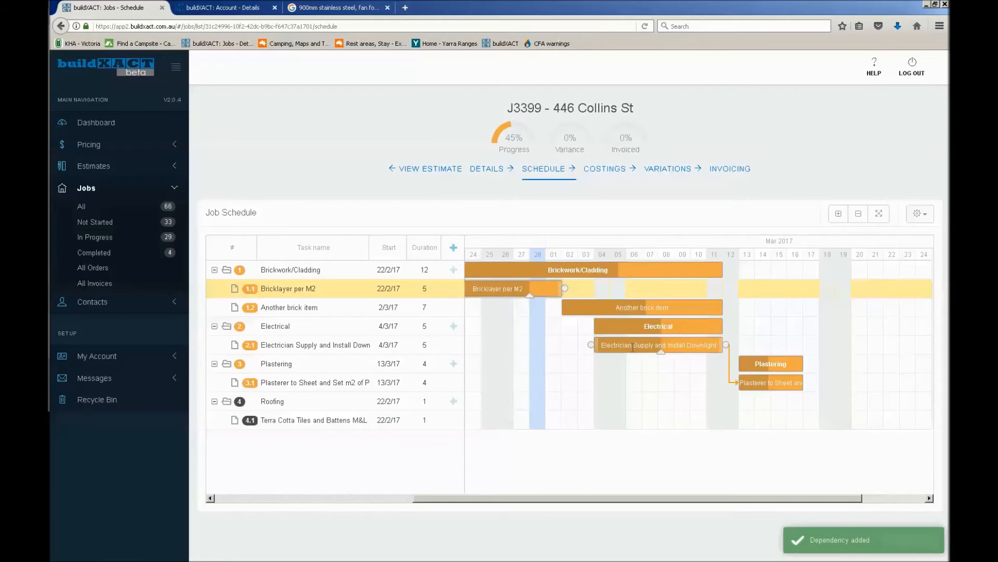
click(633, 347)
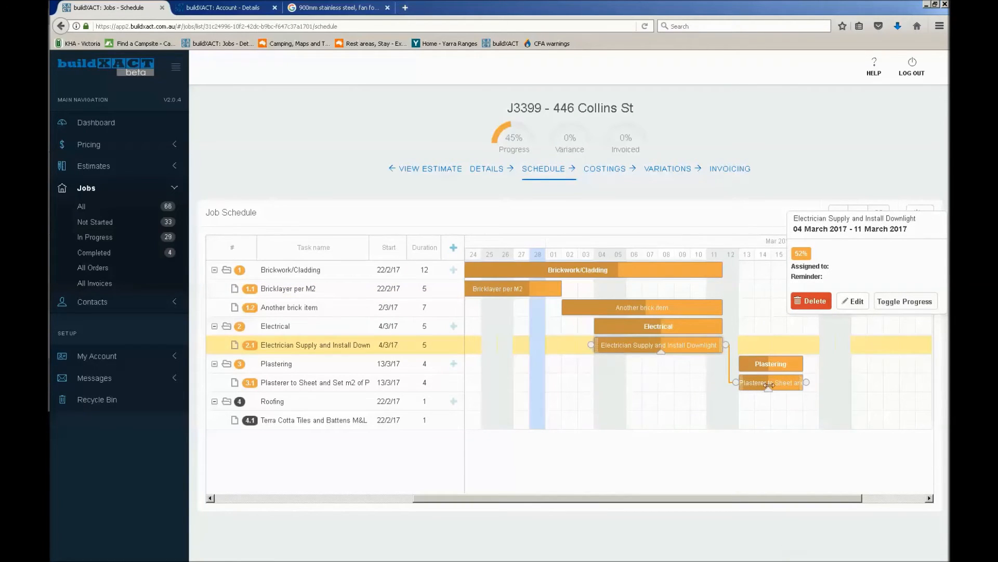
click(805, 456)
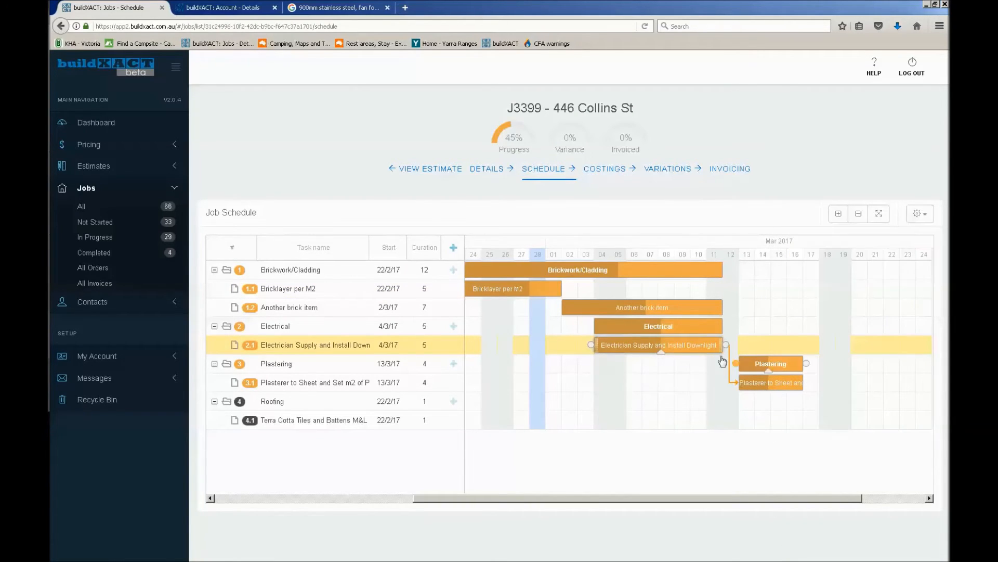
Examine the option for adding 08/03/2017 as a non-working day without applying it, and review the available schedule settings
drag(642, 498, 537, 498)
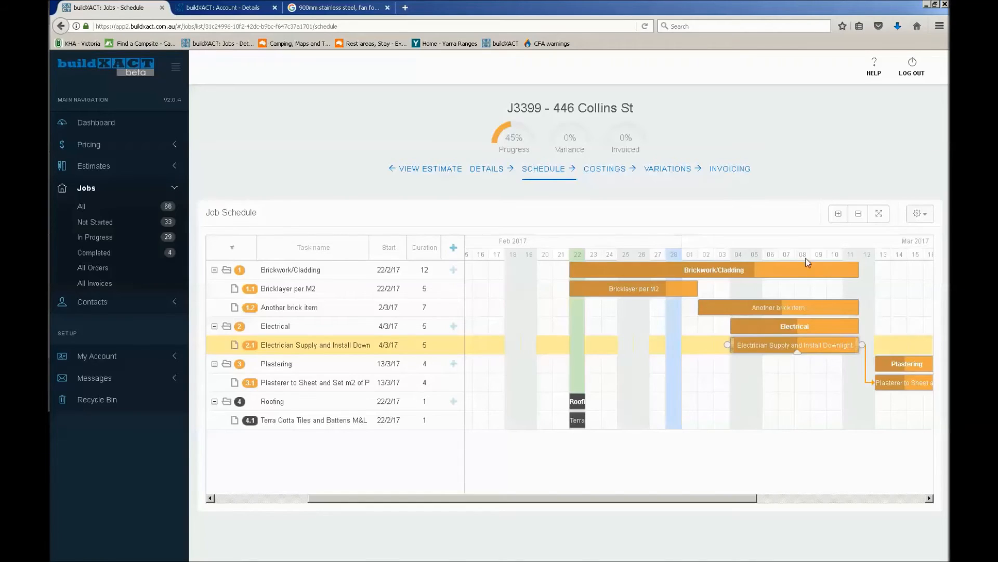
click(803, 254)
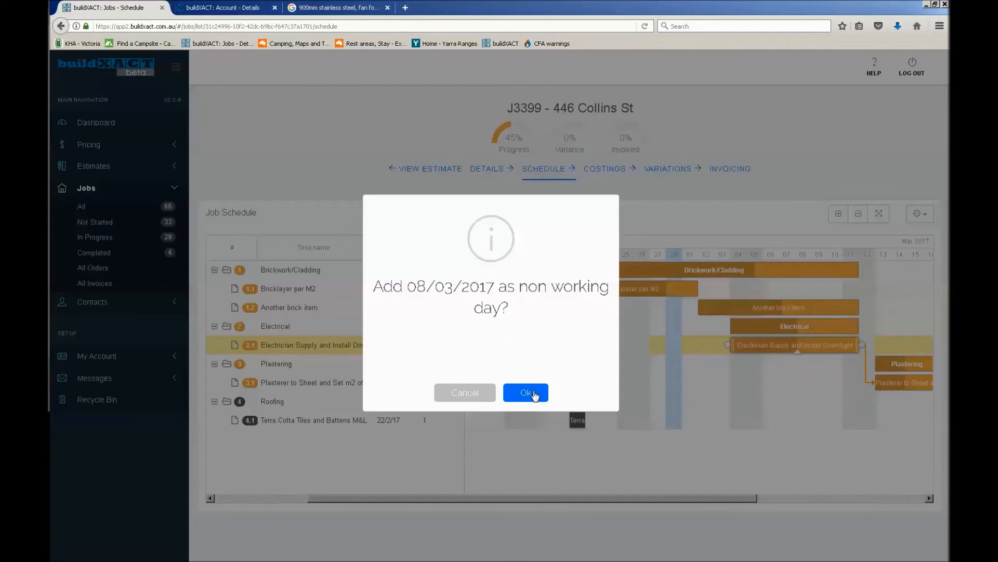
click(490, 397)
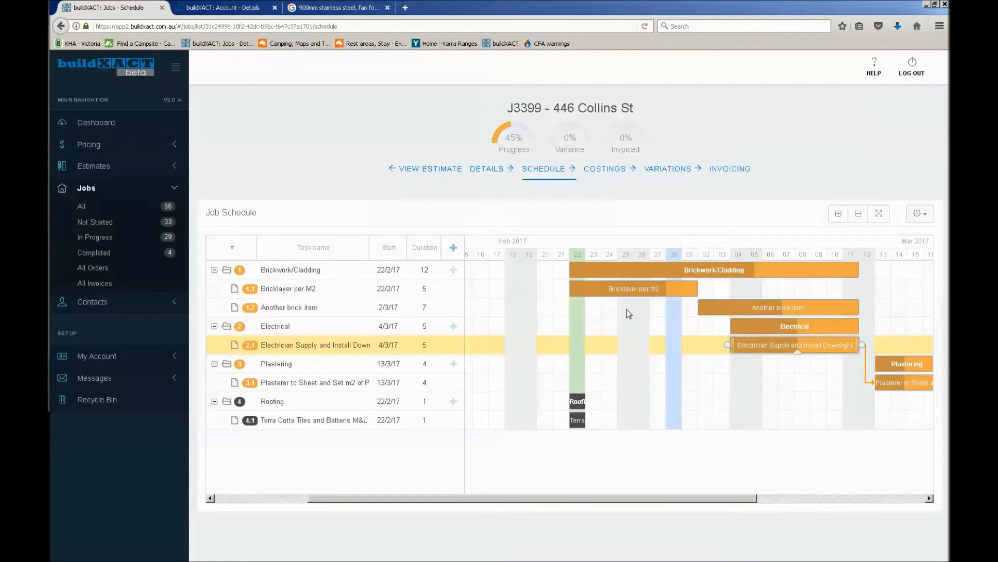
click(924, 217)
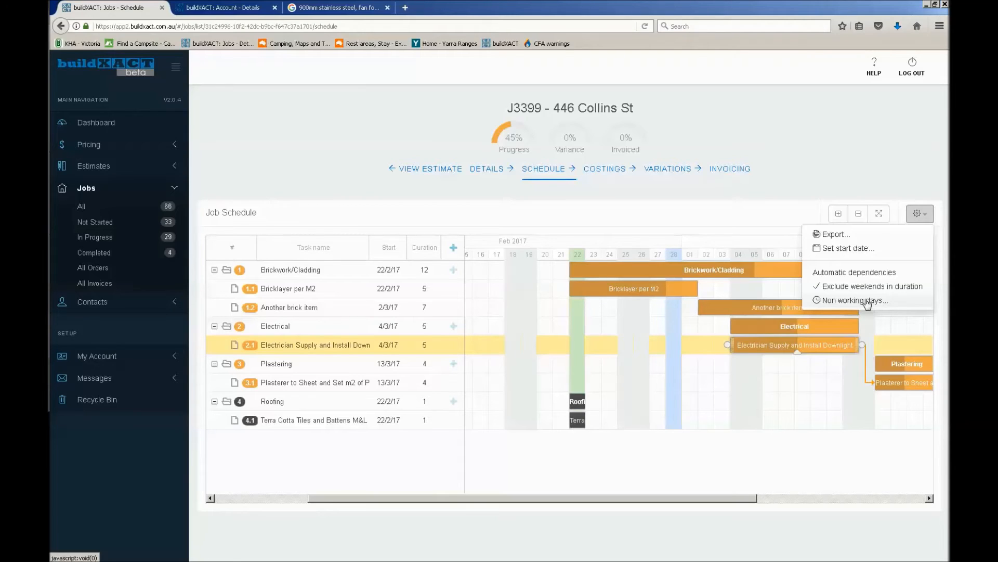
click(812, 378)
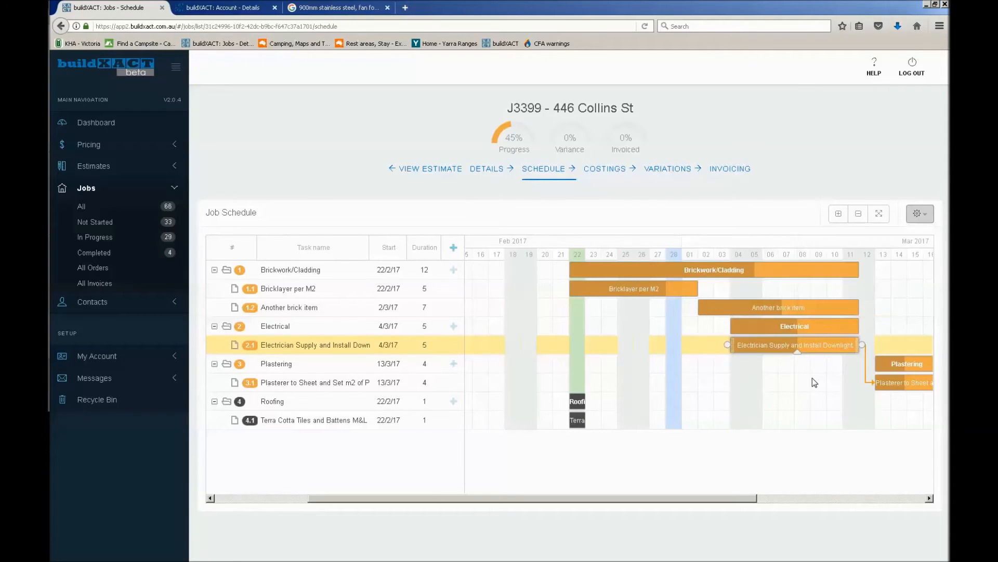
drag(689, 501, 718, 511)
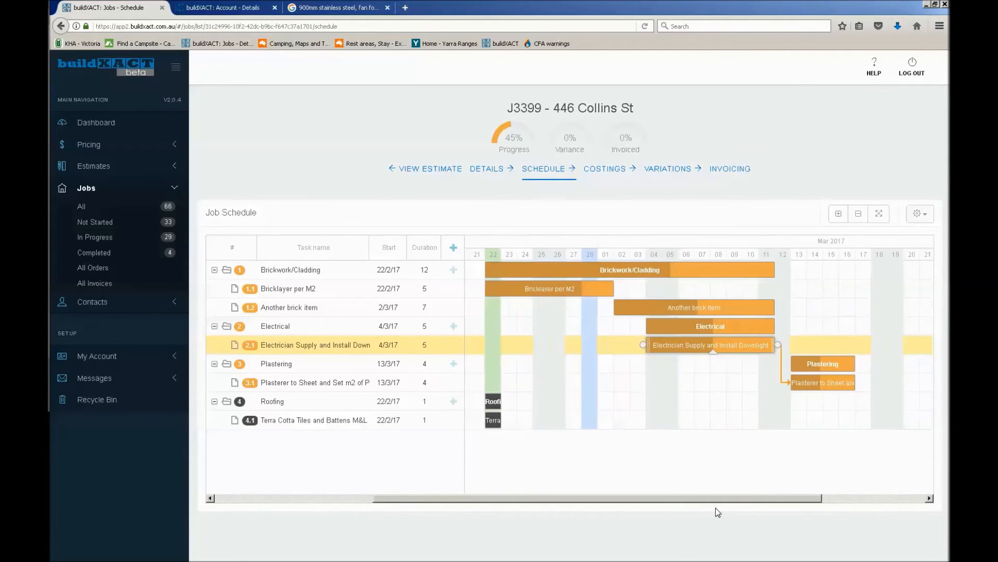
Turn on automatic dependencies for the schedule and move the Electrician Supply and Install Downlight task to start on 9/3/17
click(928, 220)
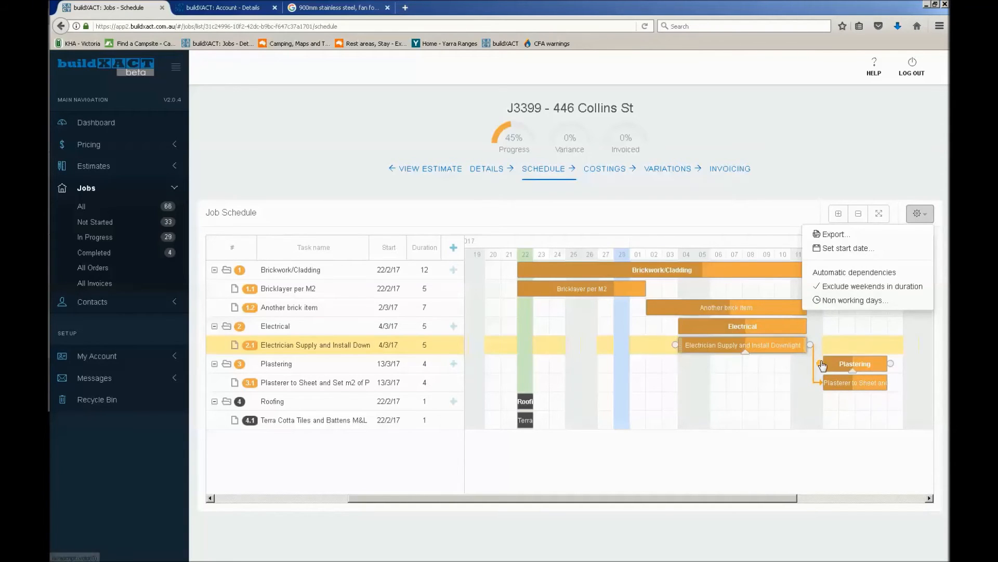
click(887, 276)
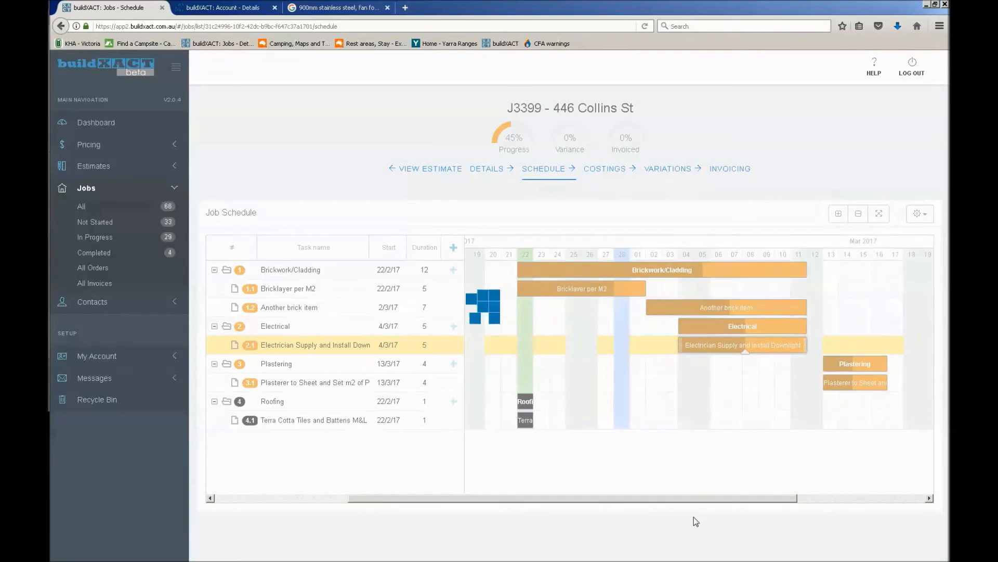
drag(680, 495, 700, 494)
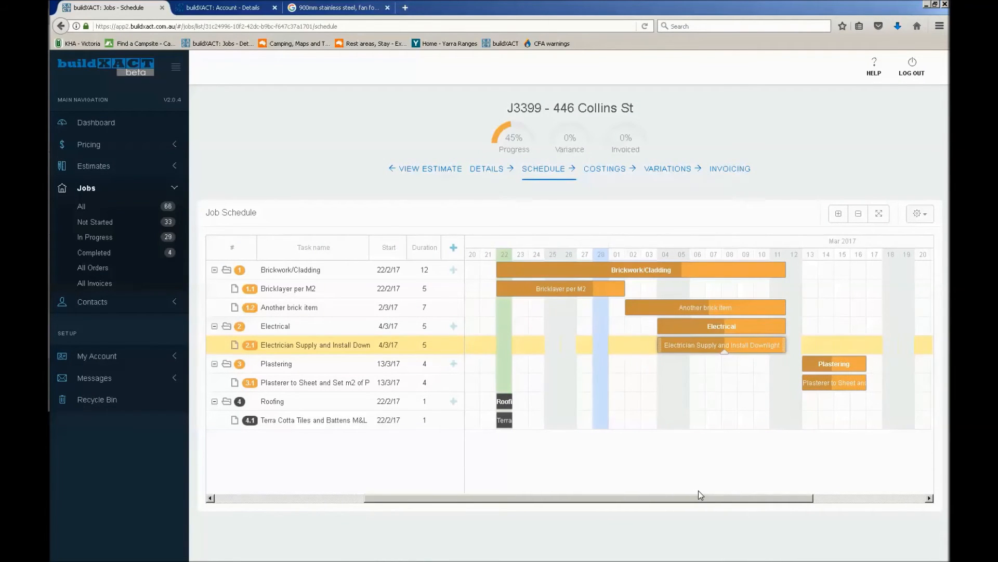
click(176, 71)
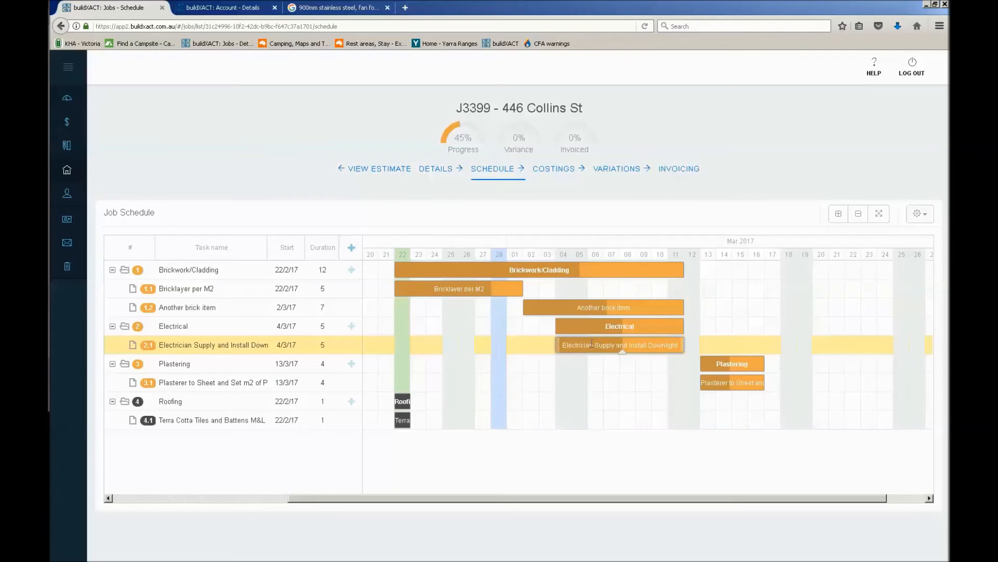
drag(587, 345, 667, 344)
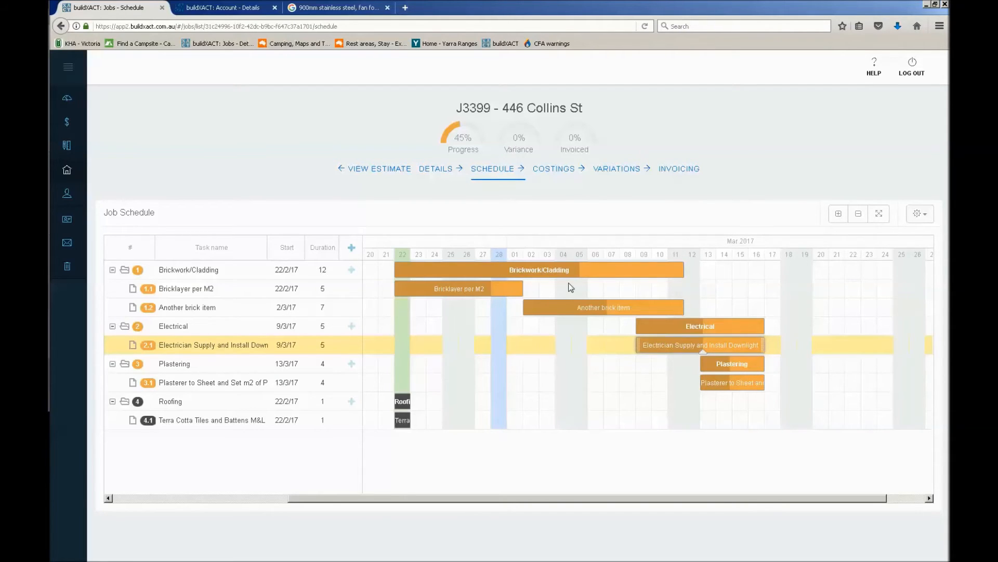
Turn off automatic dependencies and move the Electrician Supply and Install Downlight task back to start on 5/3/17
click(918, 214)
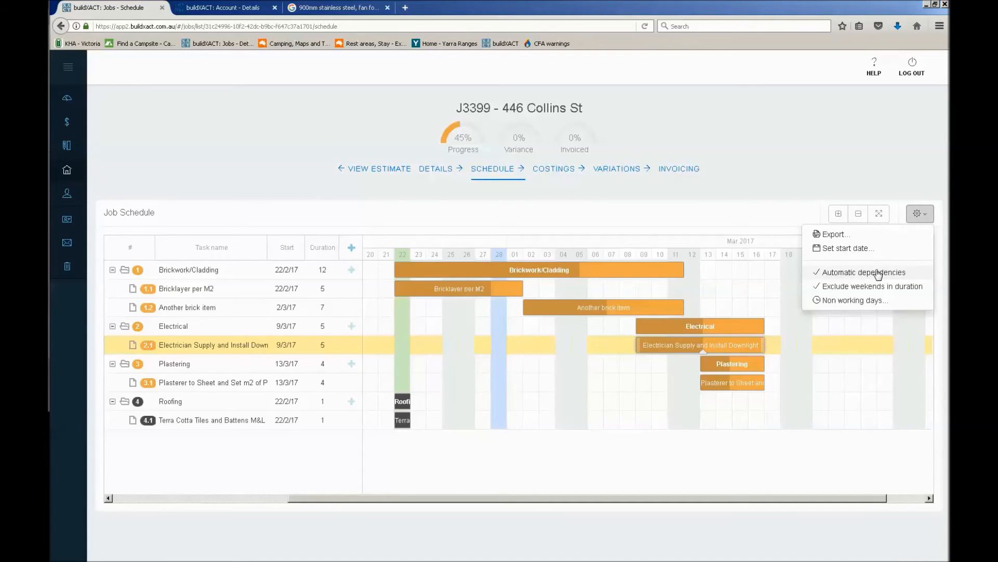
click(878, 272)
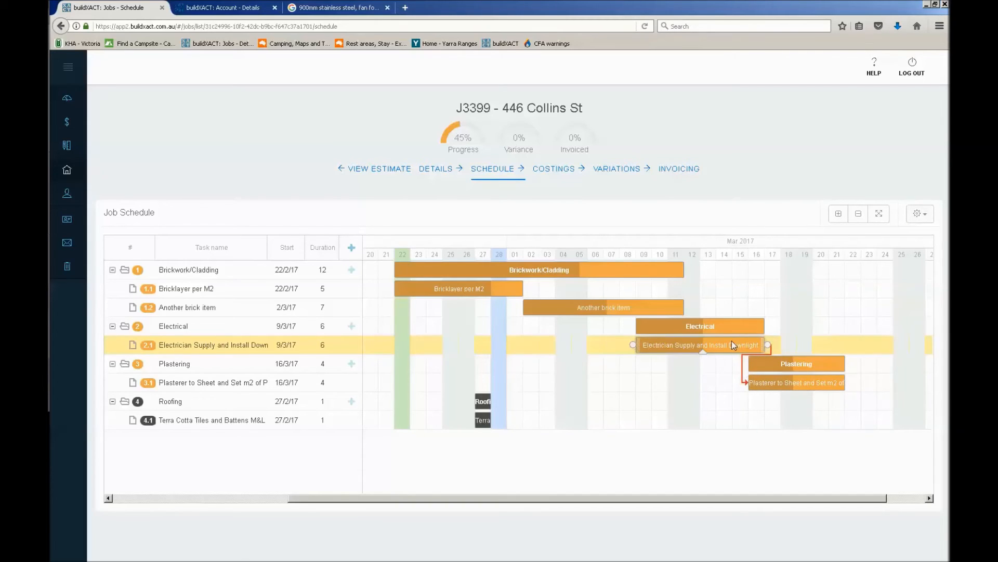
drag(731, 343, 662, 344)
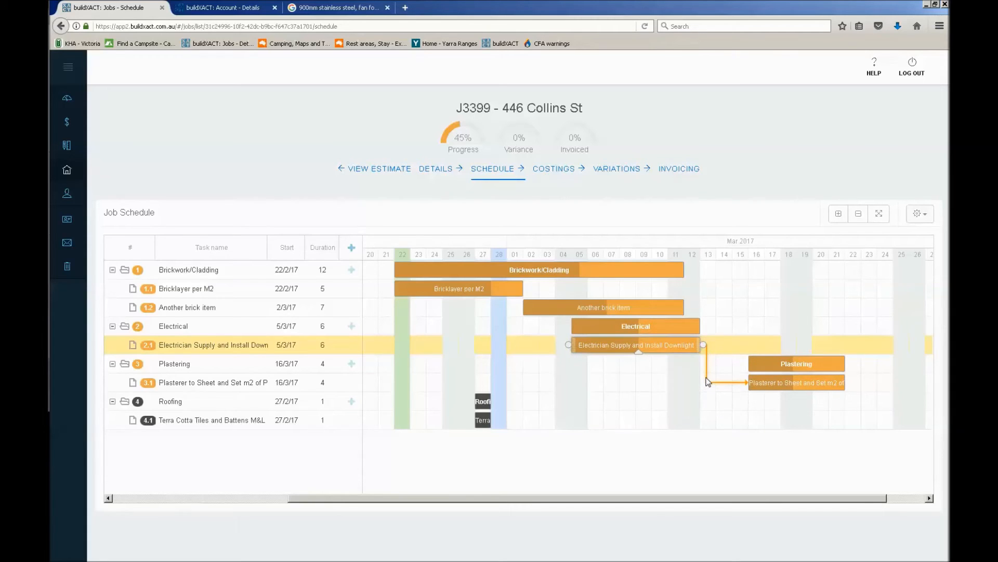
Delete the dependency link between the Electrician and Plasterer tasks, and review the schedule settings without changing them
double_click(707, 382)
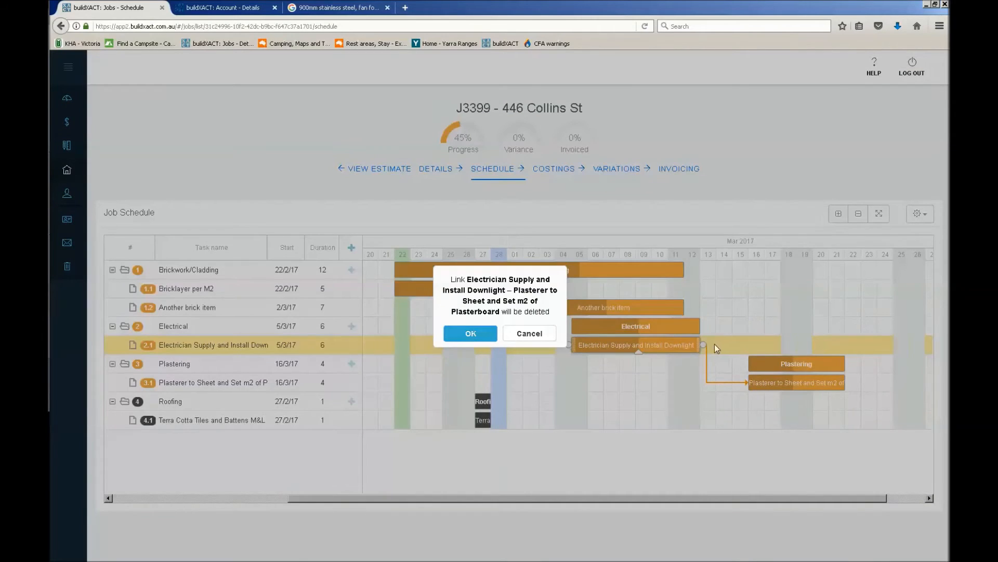
click(470, 333)
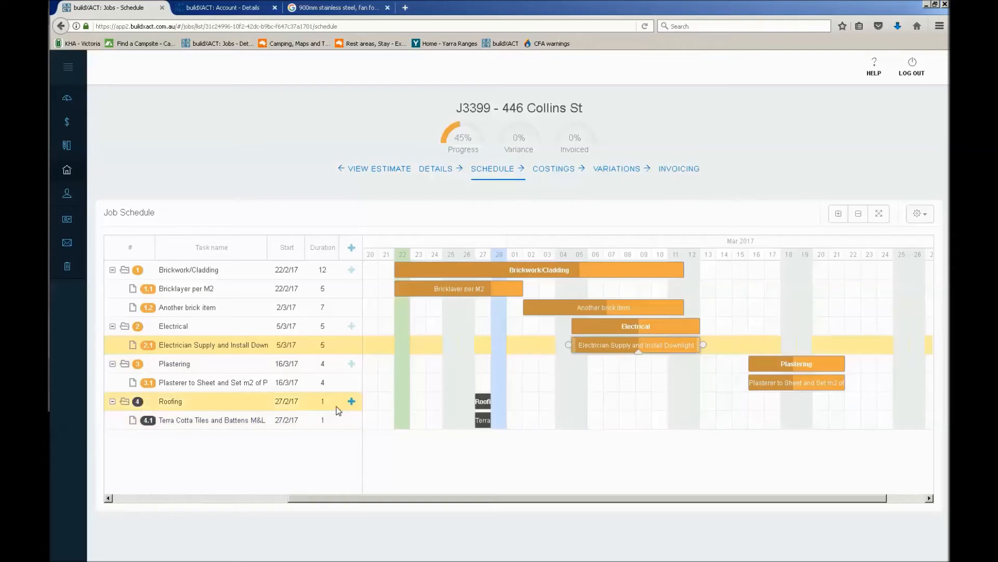
click(914, 218)
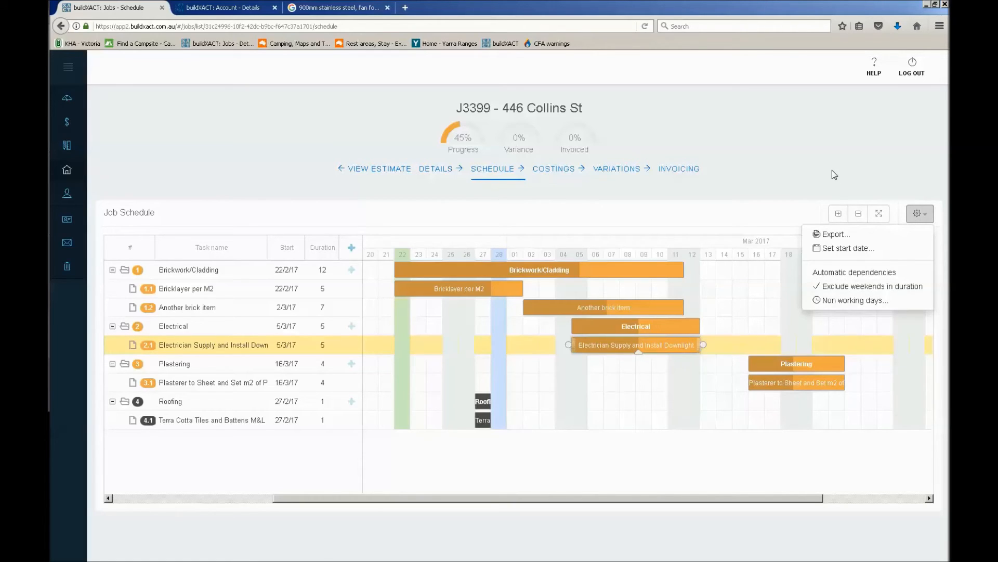
click(801, 172)
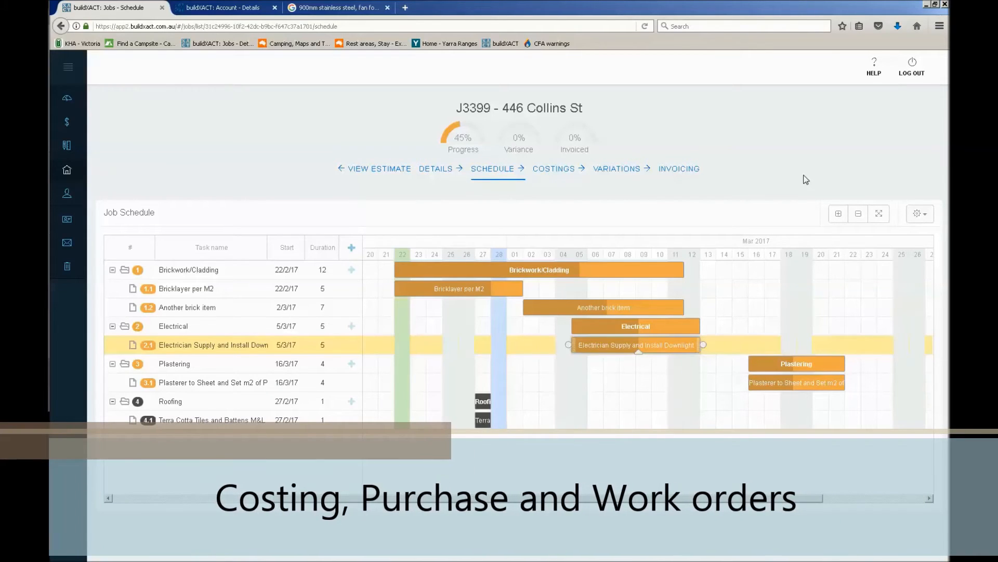
Open the job's costings and select the Bricks PC $850 item in the Brickwork/Cladding category for ordering
click(558, 174)
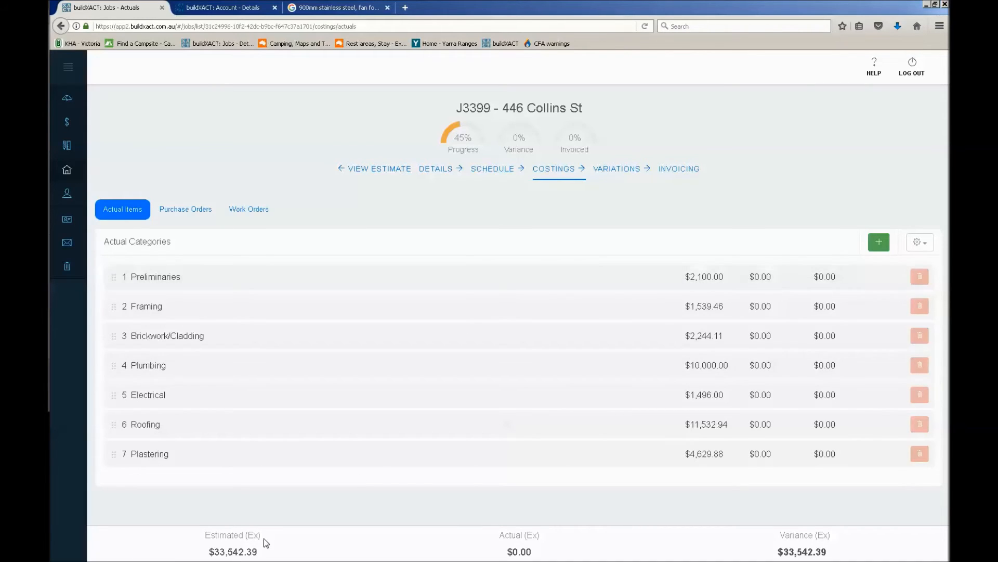
click(592, 328)
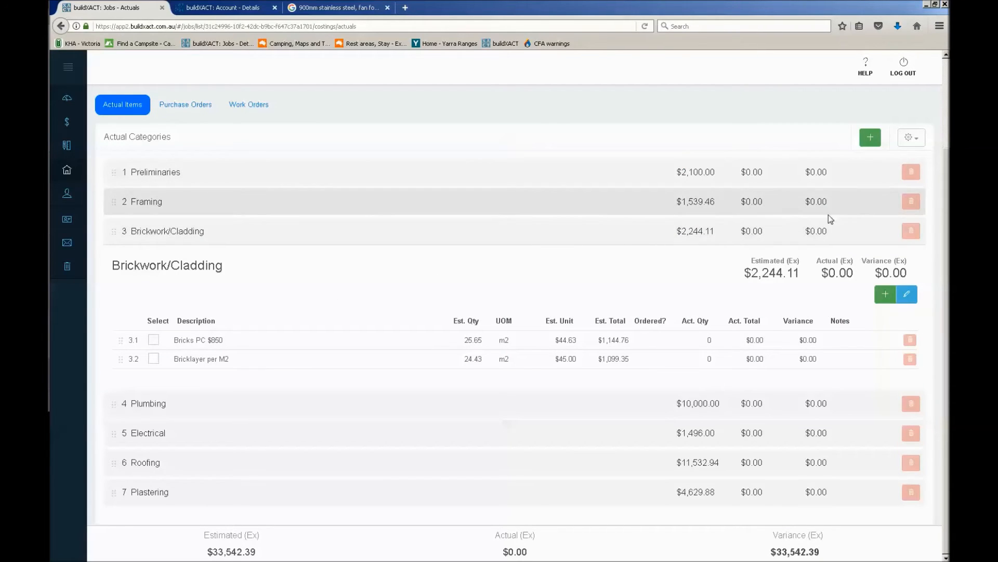
scroll(550, 287, up, 2)
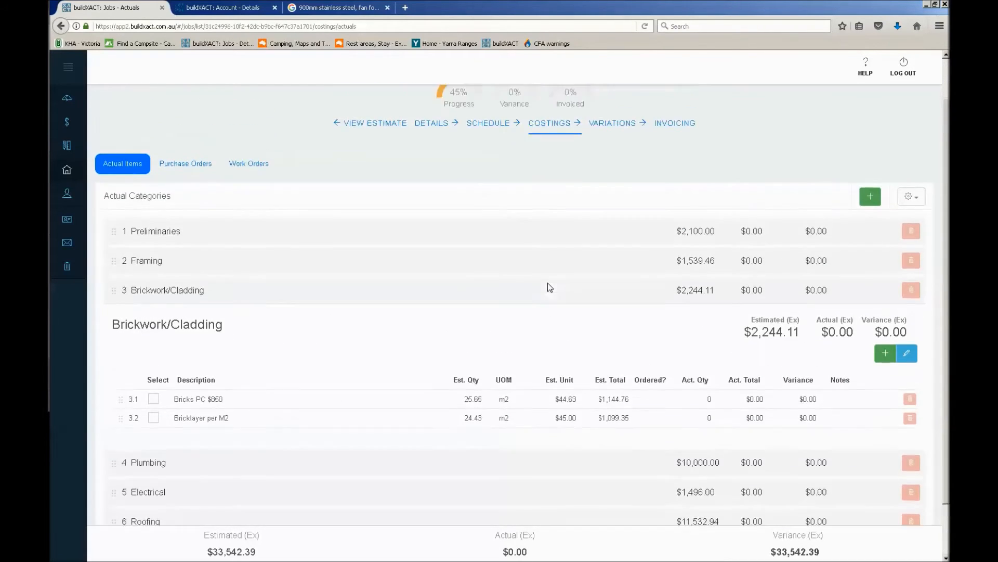
scroll(550, 288, up, 2)
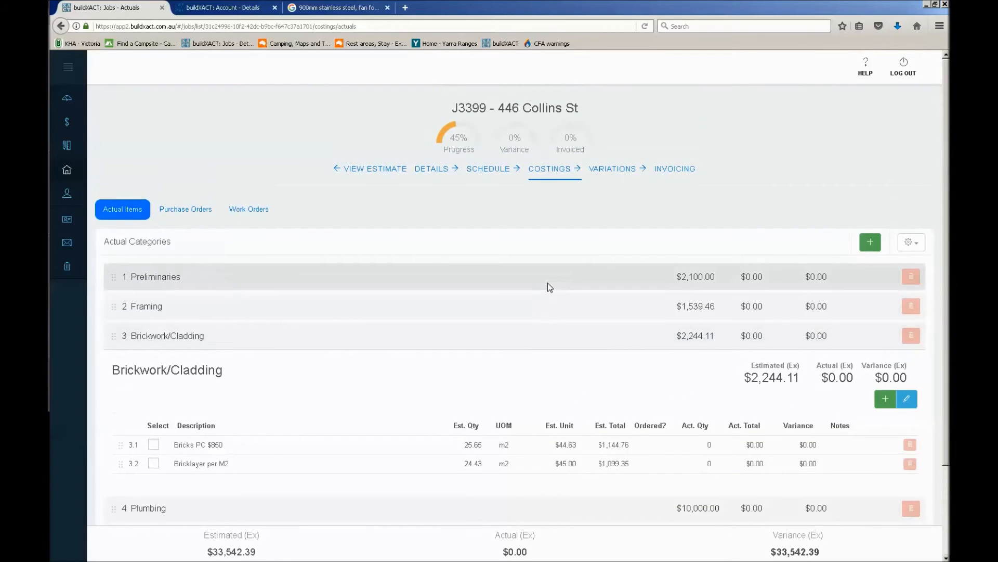
scroll(737, 394, down, 2)
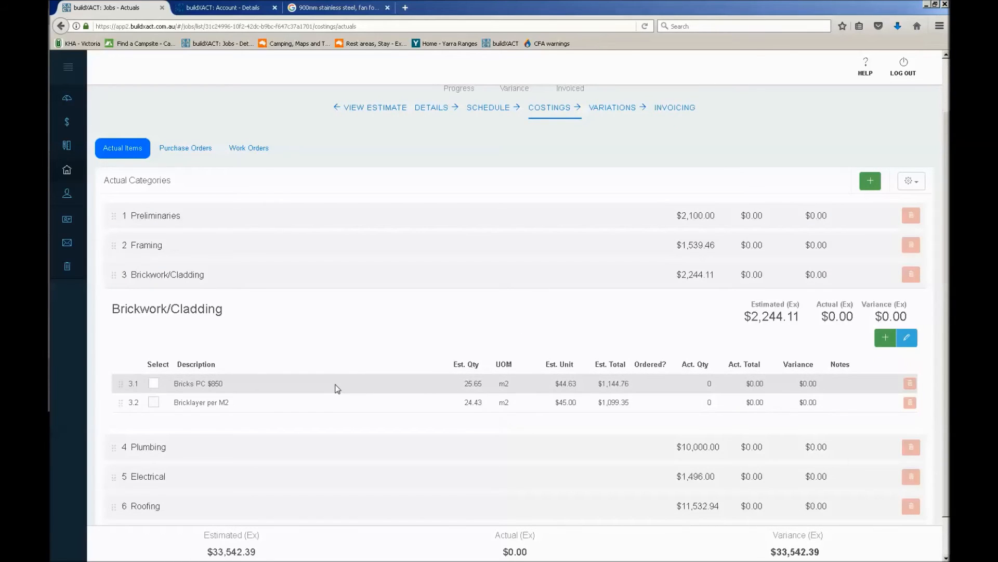
click(154, 385)
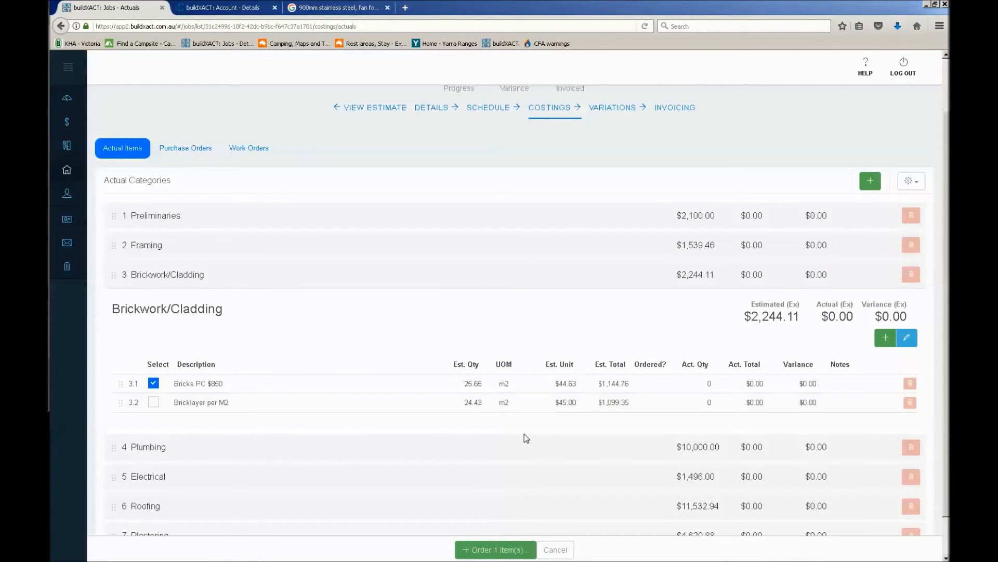
Add the Framing item 90 X 45 Radiata Mgp10 - bottom plate to the selection and start a purchase order for both items
click(173, 250)
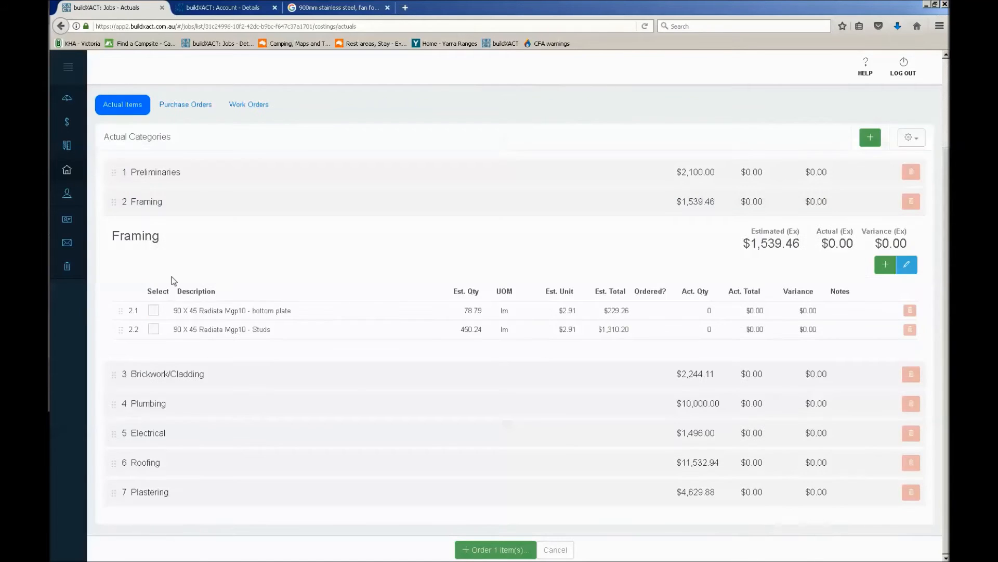
click(153, 312)
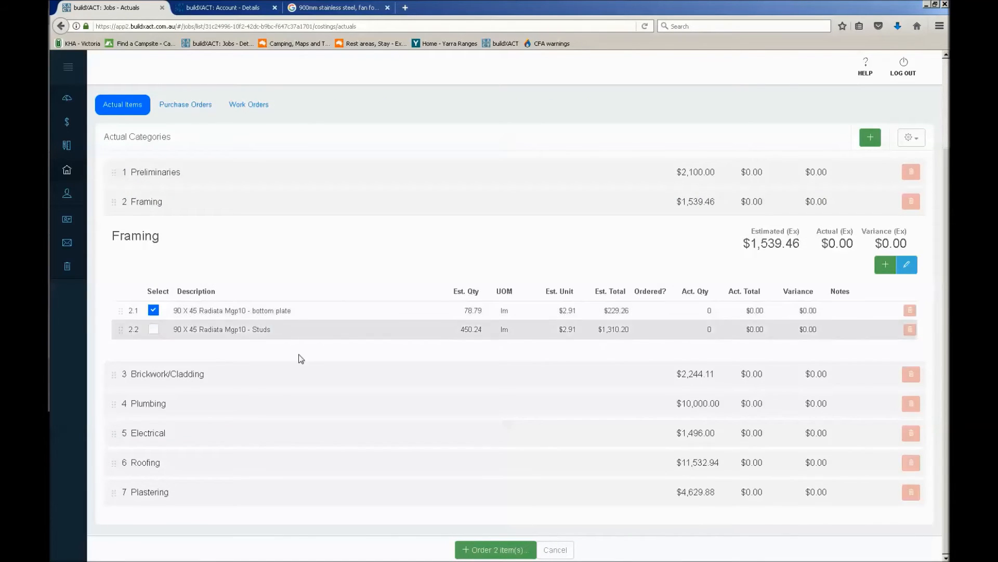
scroll(359, 323, up, 2)
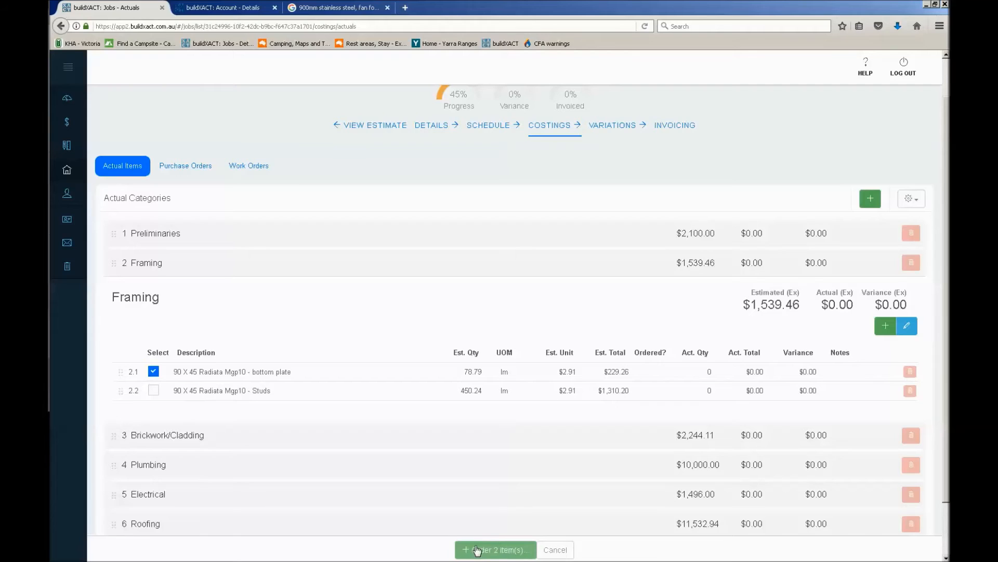
click(516, 555)
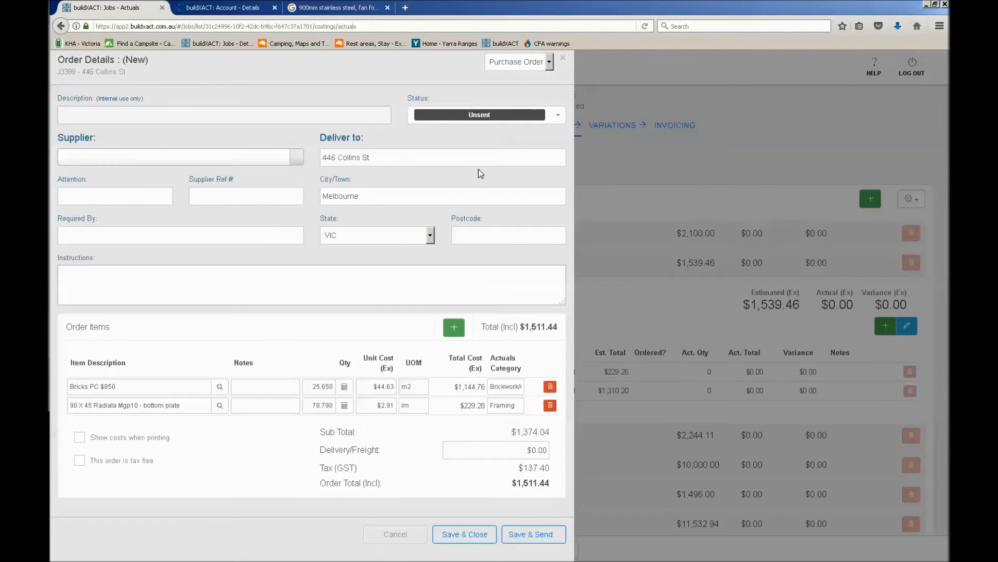
Review the new order's status choices and order types, keeping it an unsent purchase order
click(550, 115)
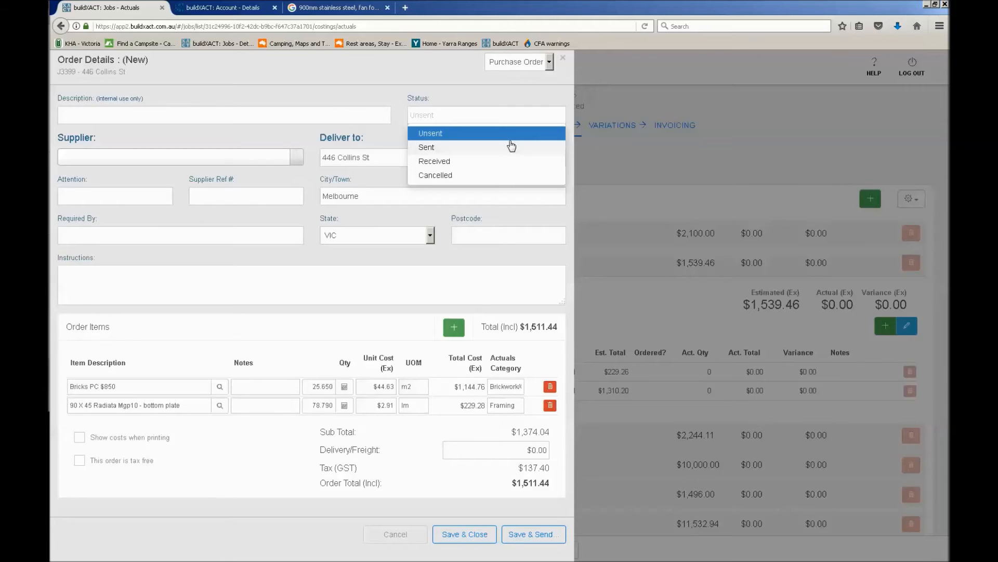
click(547, 61)
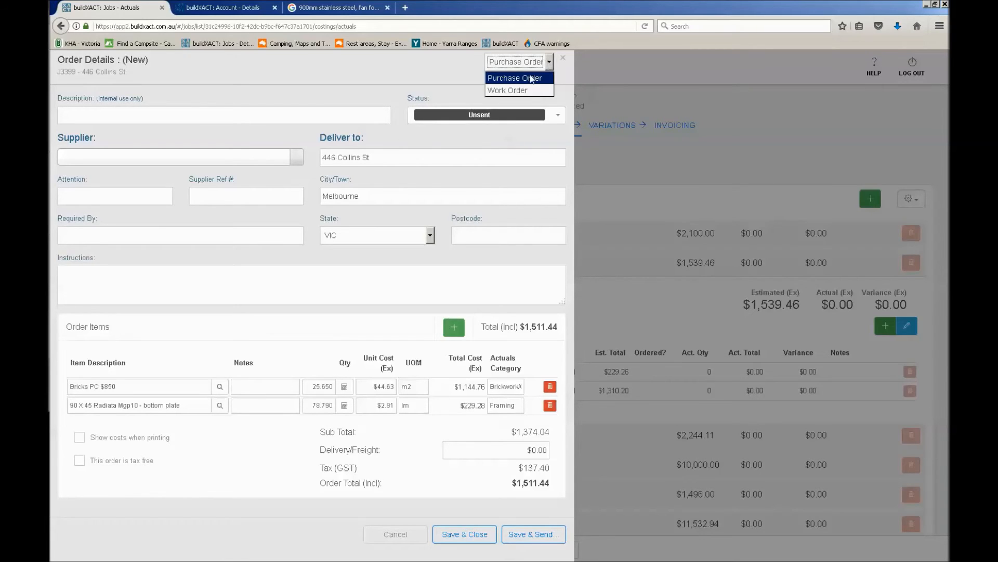
click(526, 78)
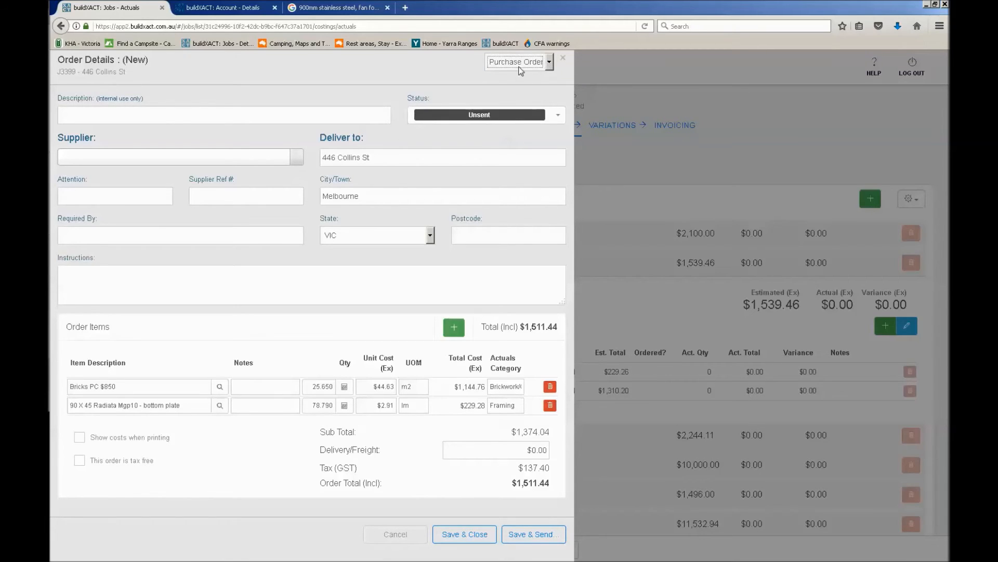
click(514, 116)
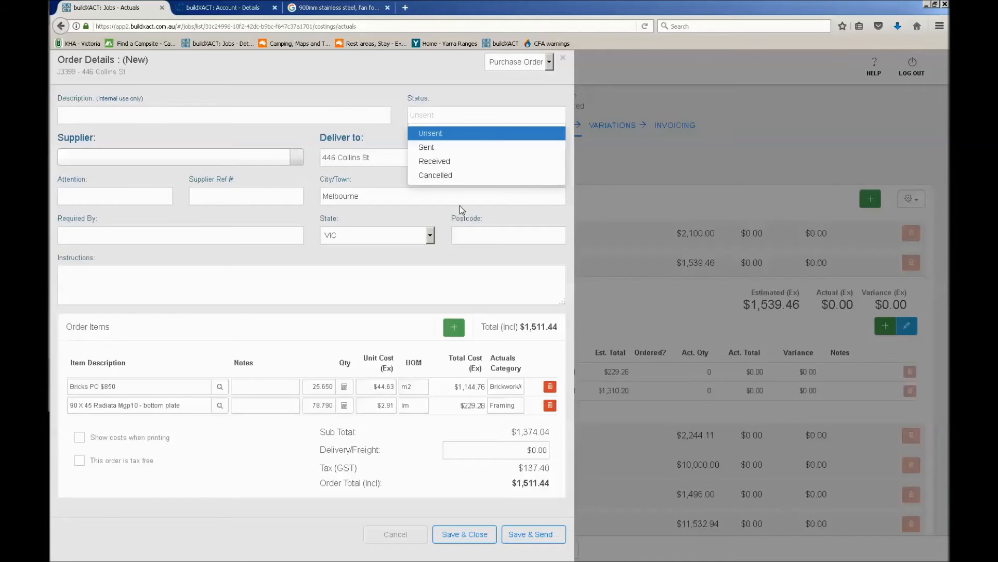
click(264, 140)
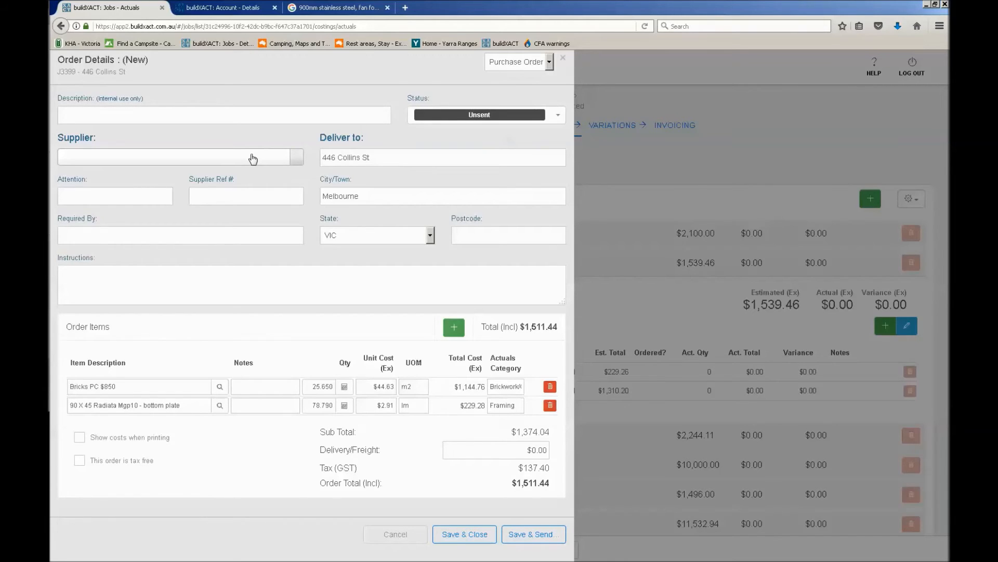
Search the order's supplier list for Bunnings Melbourne and start adding it as a new contact
click(252, 159)
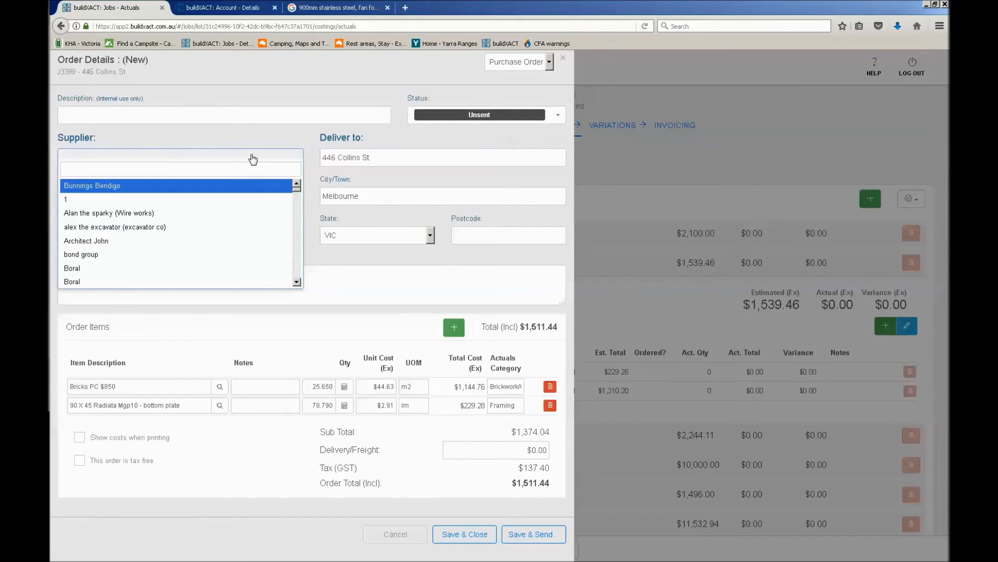
scroll(218, 224, down, 3)
scroll(219, 224, down, 3)
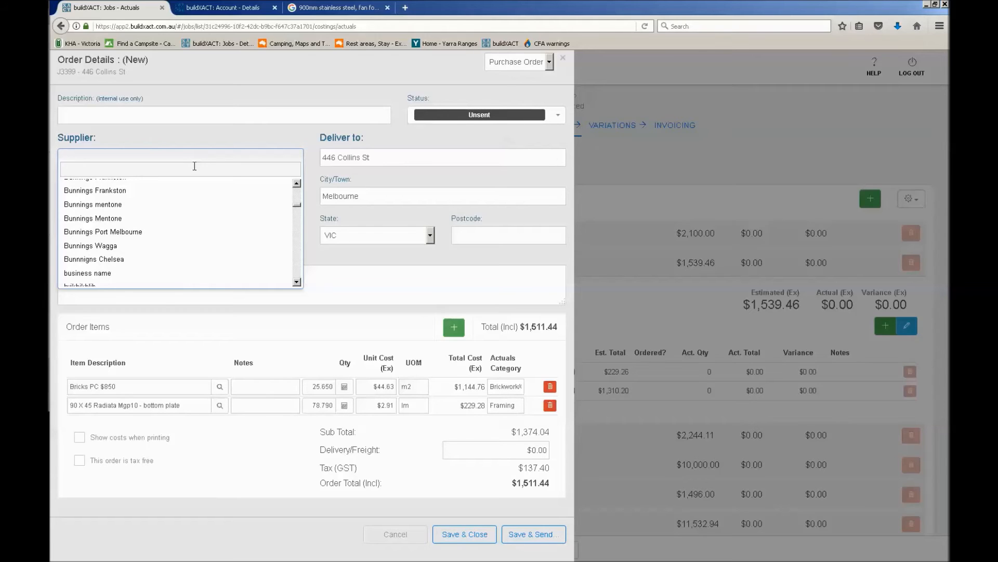
text(Bunnings)
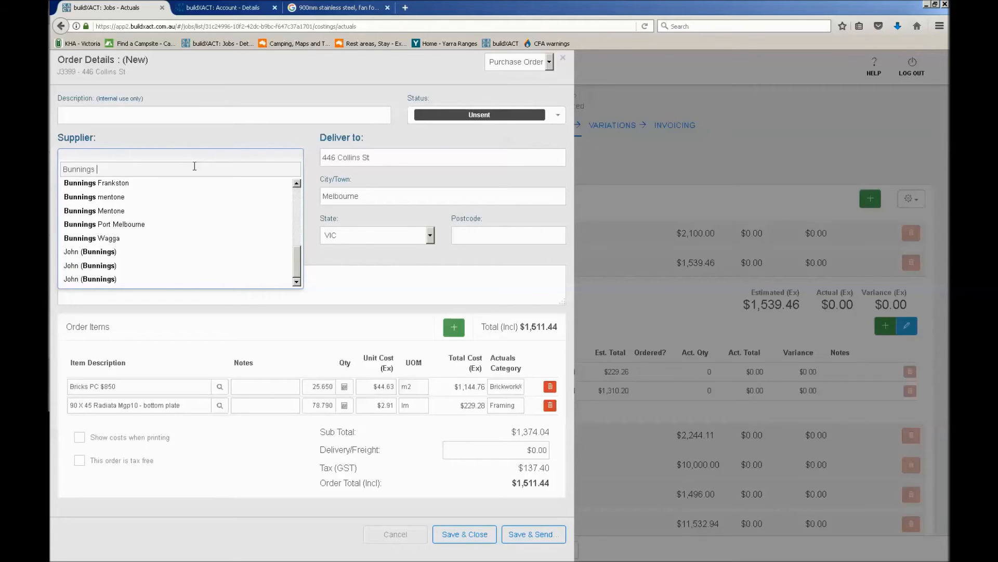
text( Melbo)
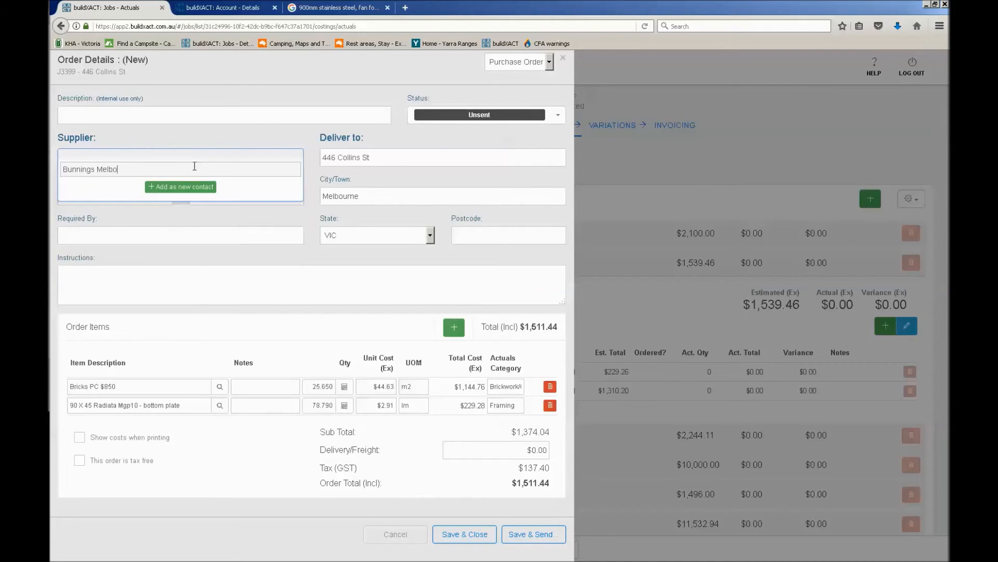
text(urne)
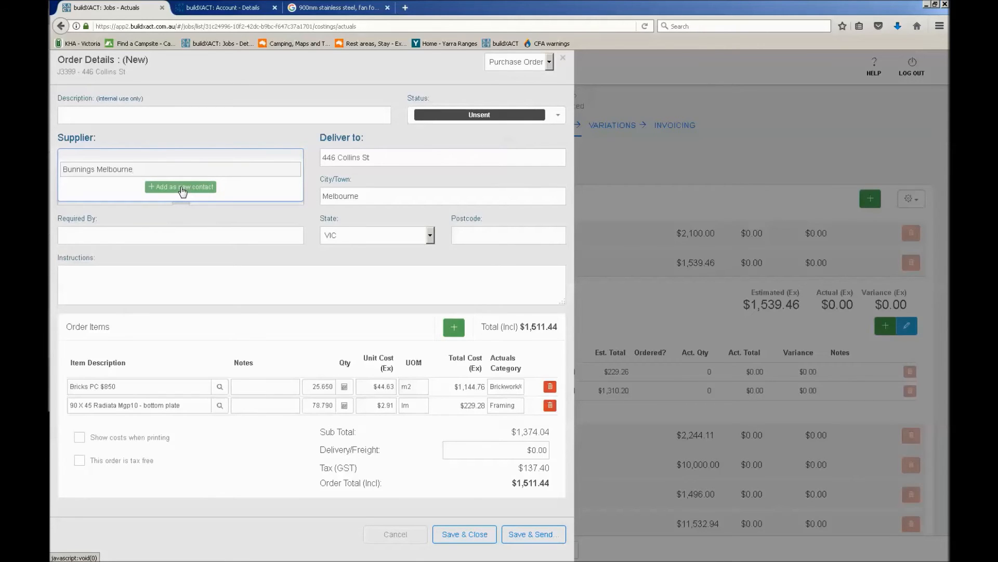
click(182, 187)
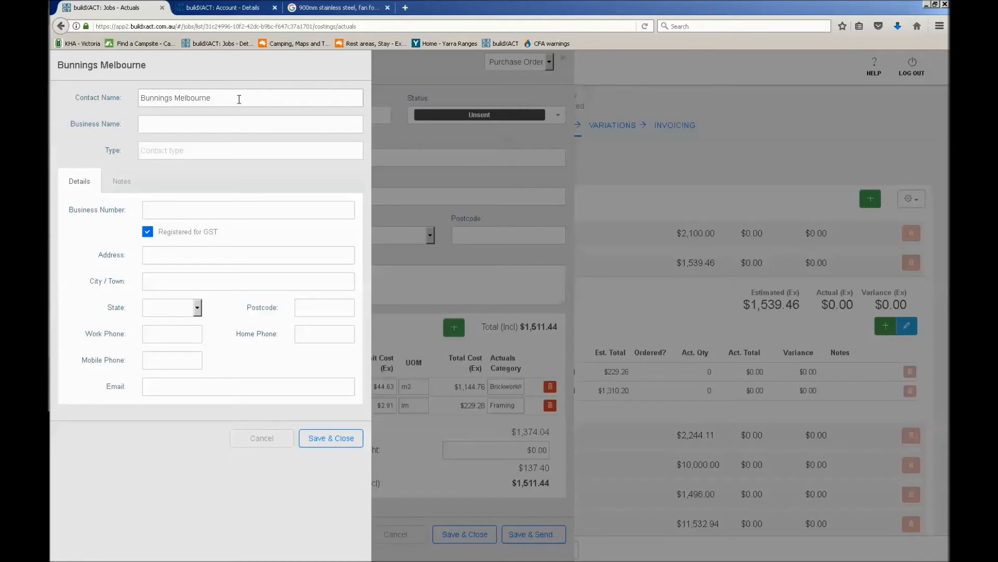
Move Bunnings Melbourne from the contact name to the business name, and enter the contact person's name instead
drag(216, 99, 142, 99)
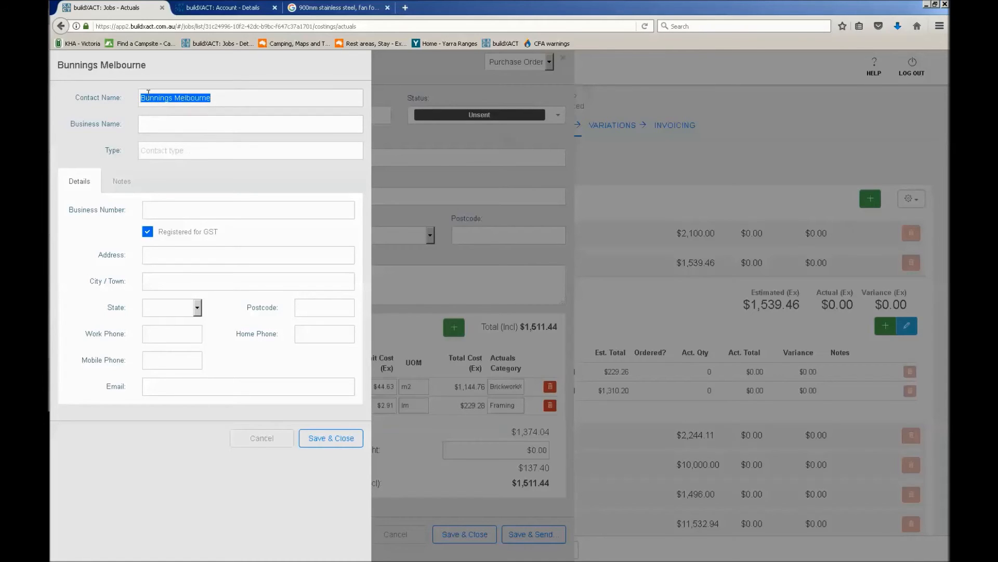
key(ctrl+x)
click(164, 128)
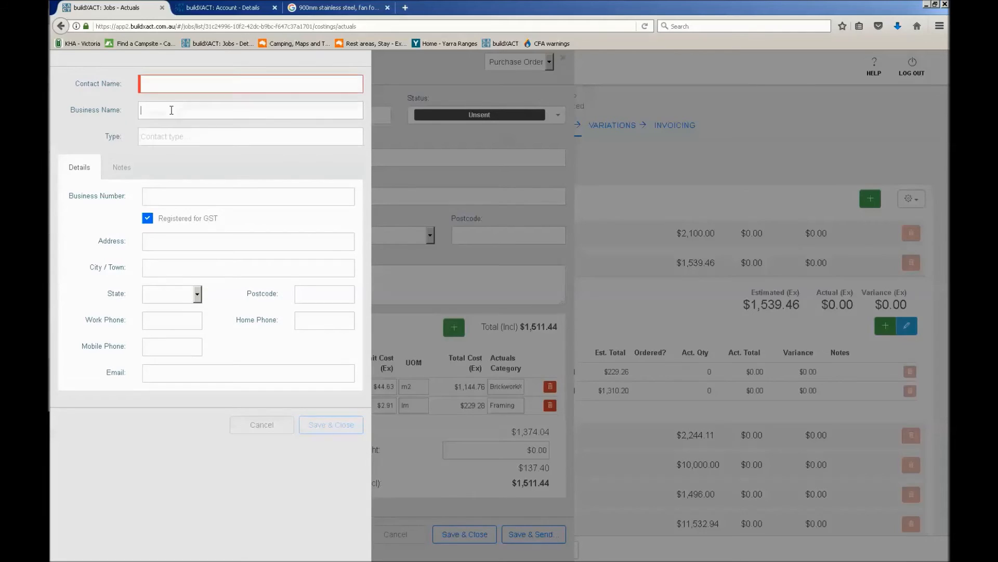
key(ctrl+v)
click(182, 97)
text(Ja)
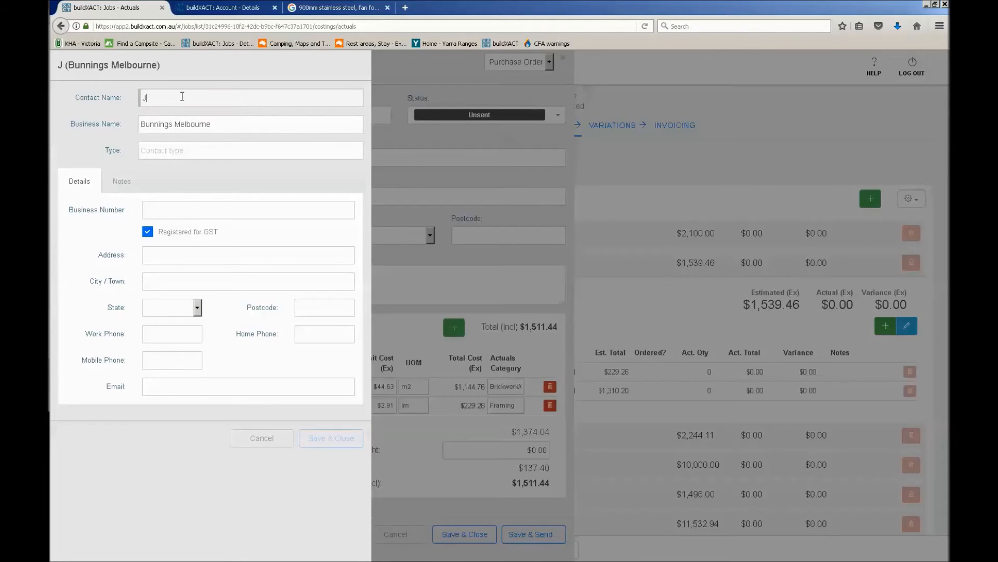
key(BackSpace)
key(BackSpace)
text(Steve)
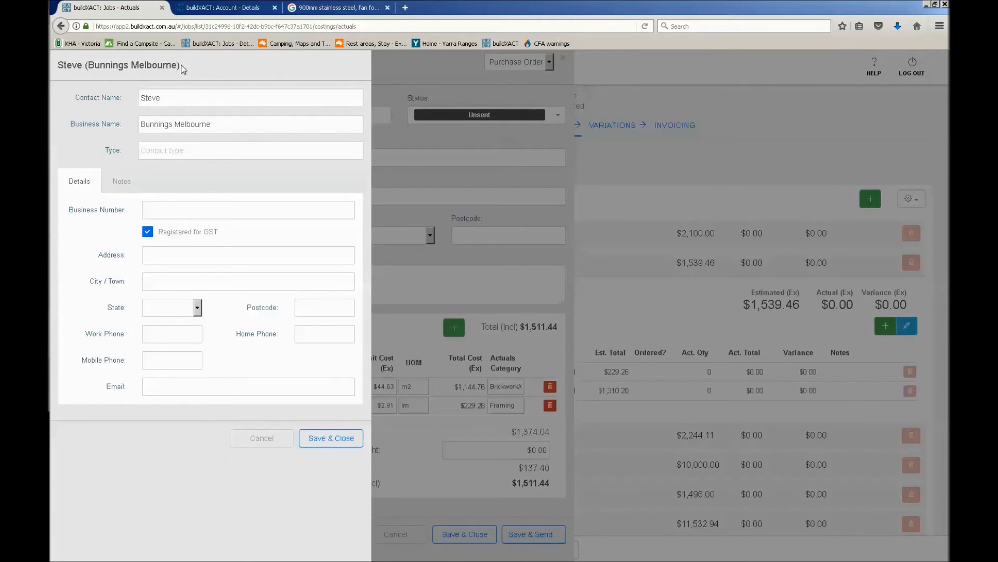
Set the new contact's type to Supplier and check its notes section before returning to the details
click(182, 151)
text(Suppl)
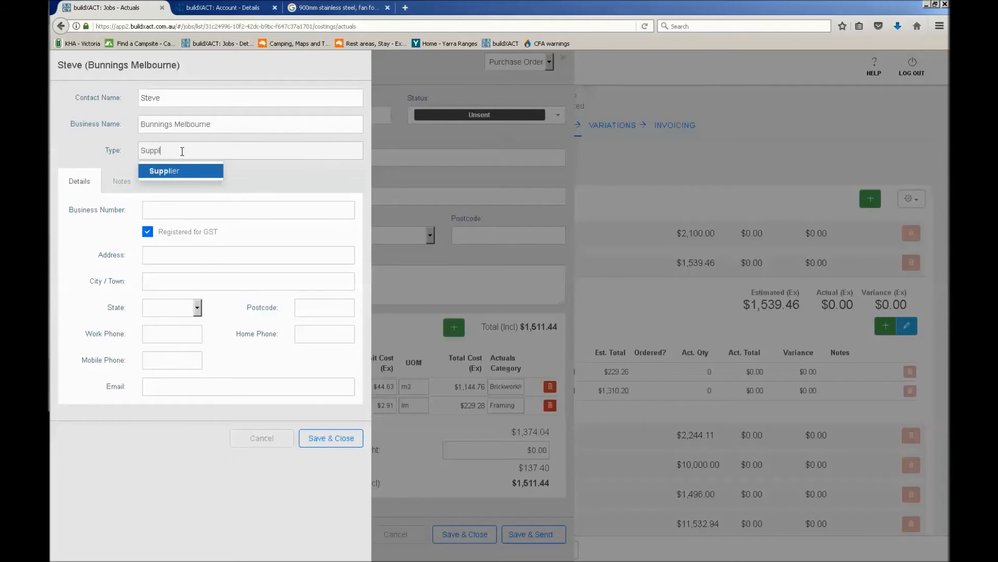
click(185, 170)
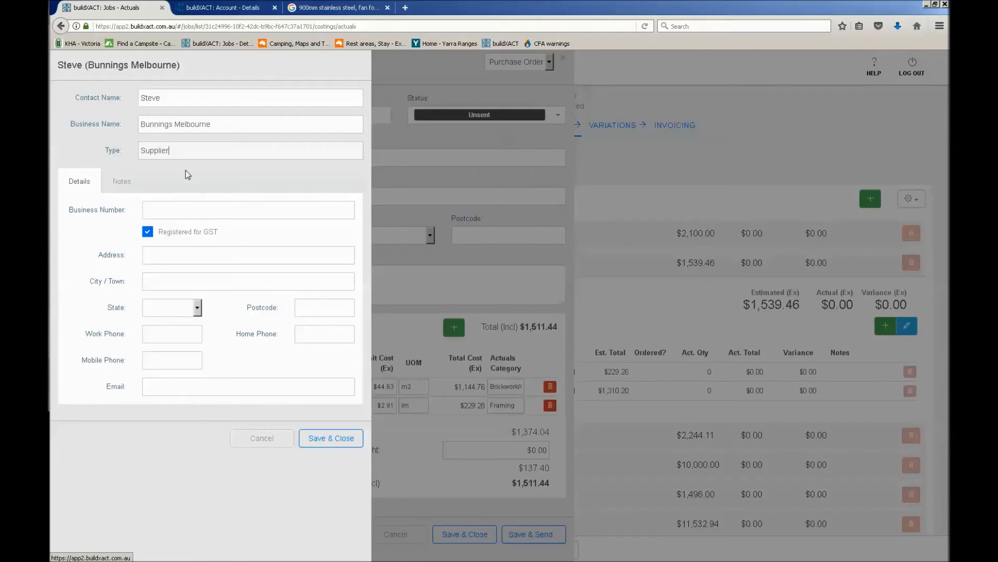
click(132, 185)
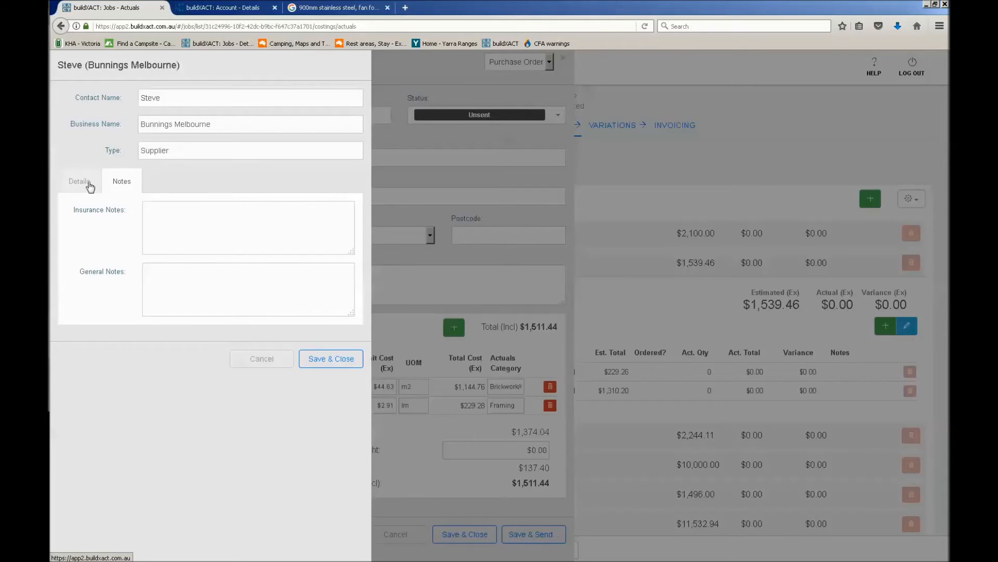
click(90, 186)
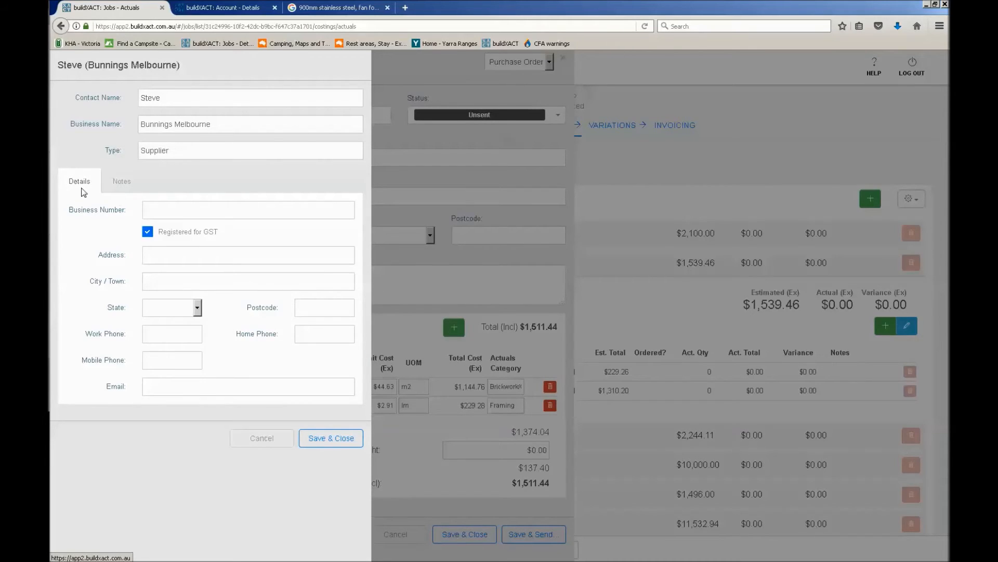
Fill in the supplier's business number and mobile phone, keeping it registered for GST
text(12345612)
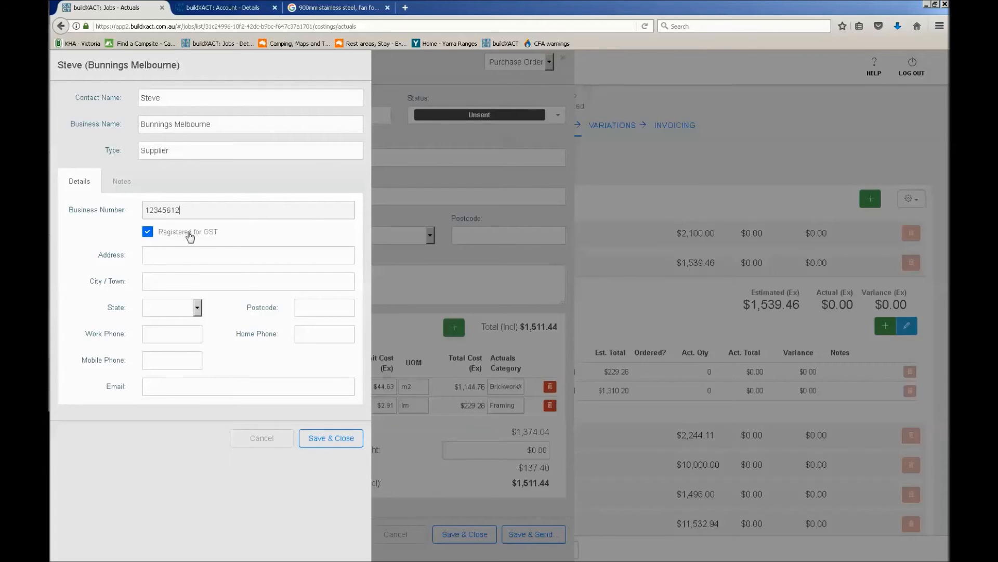
click(148, 233)
click(193, 235)
click(204, 255)
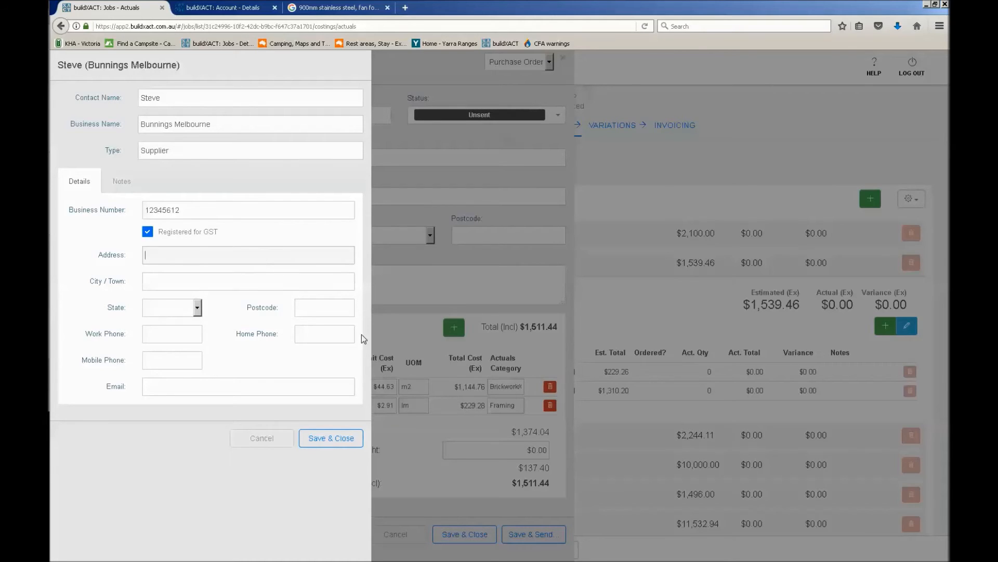
click(164, 363)
Fill in the supplier contact's e-mail and save the contact as the order's supplier
click(171, 384)
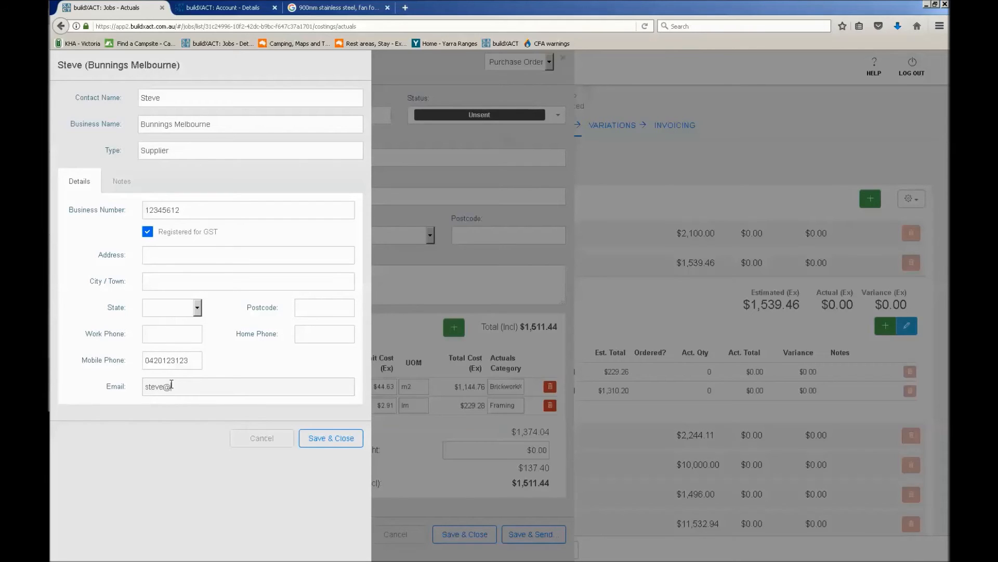
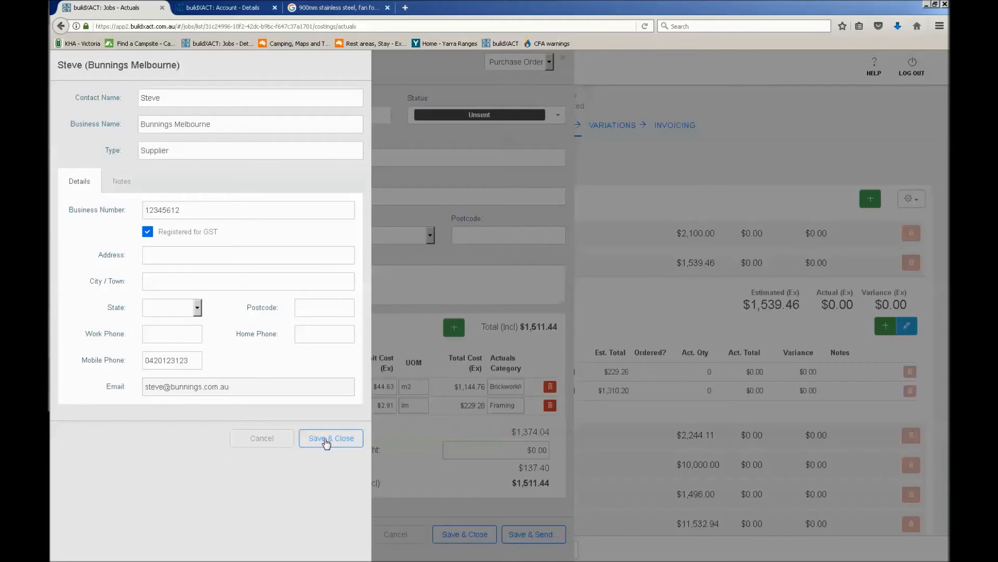
double_click(191, 361)
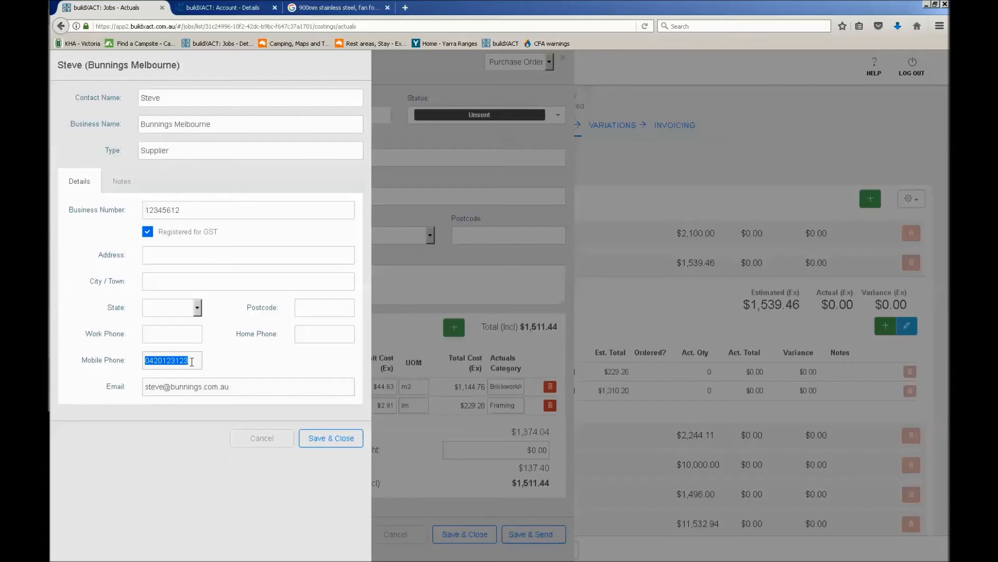
click(337, 441)
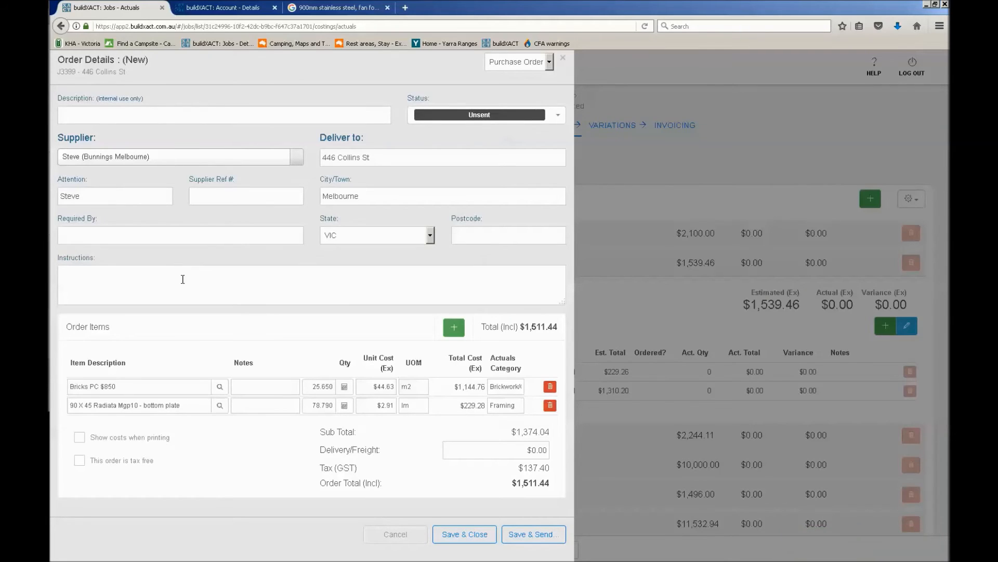
Describe the purchase order as "Bricks and timber" and set its required-by date to Thursday, March 2, 2017
click(219, 116)
text(Bricks and timber)
click(263, 231)
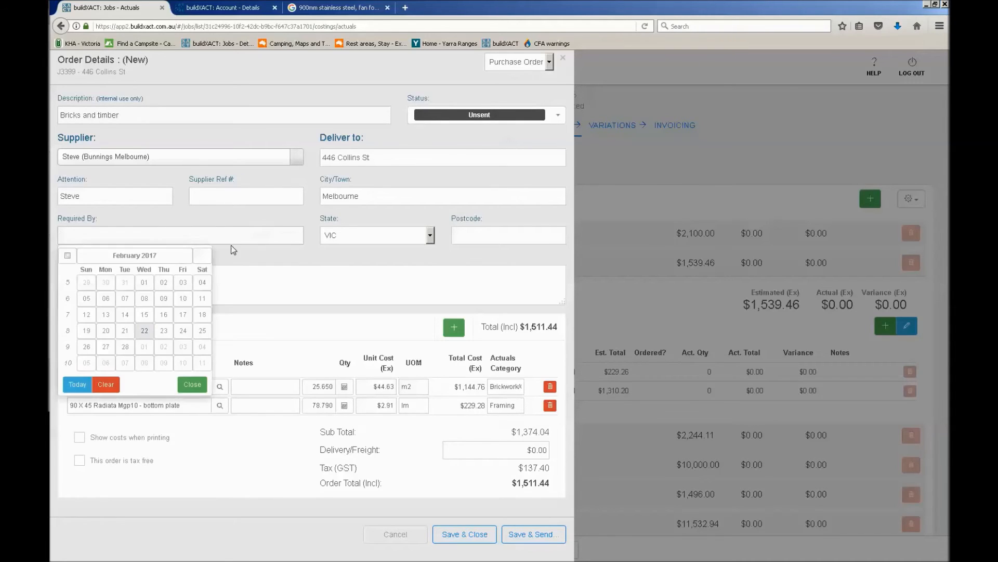
click(170, 350)
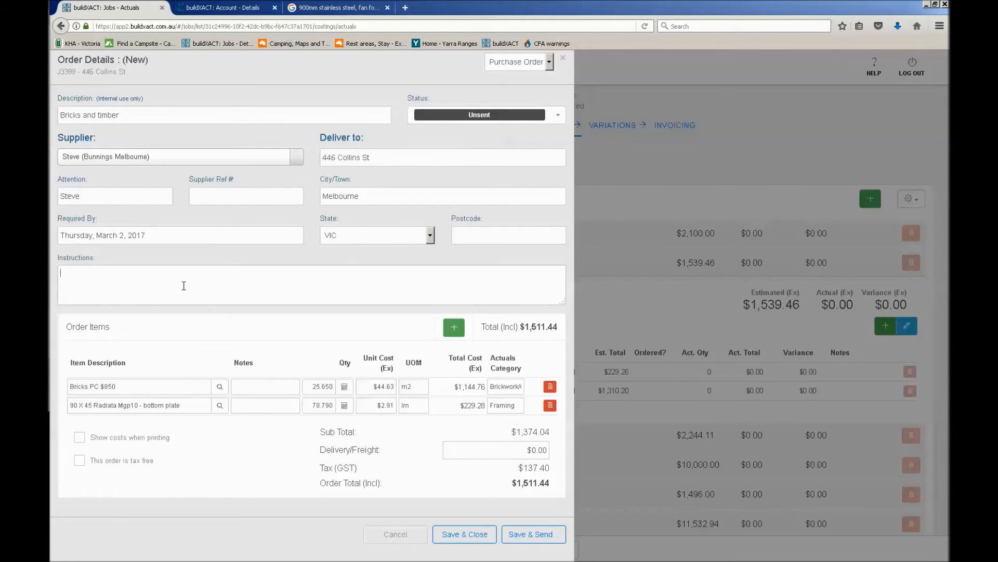
Enter the instructions "Please deliver at the end of the gravel drive." followed by the site contact's name and phone number
text(Please deliver at the end of the gravel drive. Contact )
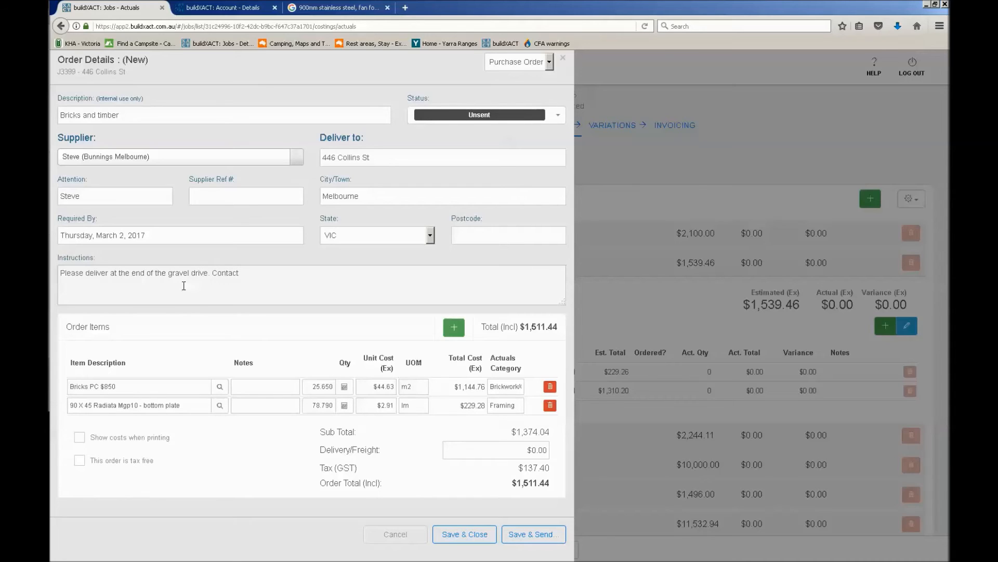
Add the note "red #4561" to the Bricks PC $850 item and "6m length" to the bottom plate item
click(262, 388)
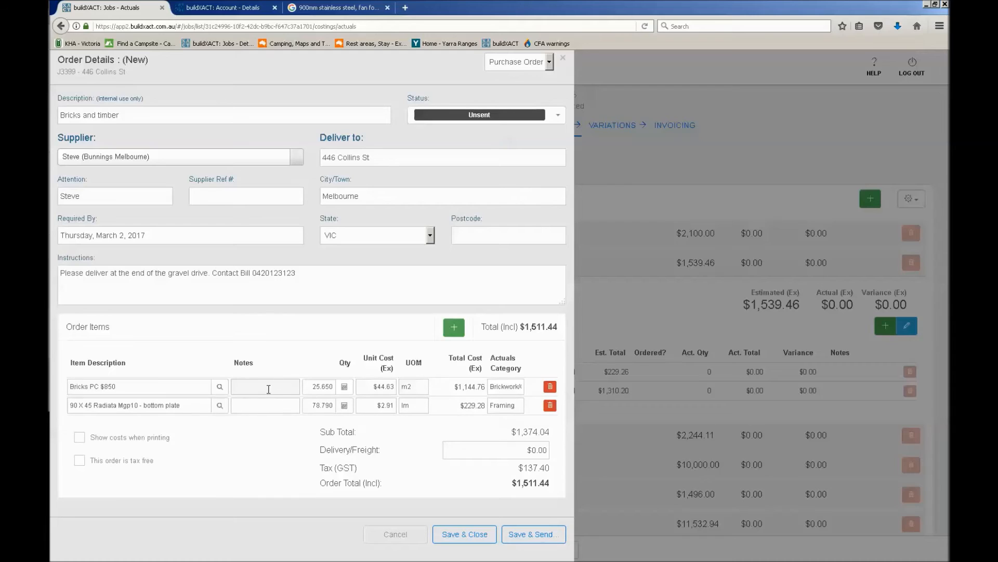
text(red )
text($)
text(#4561)
click(275, 411)
text(length)
click(276, 393)
click(276, 404)
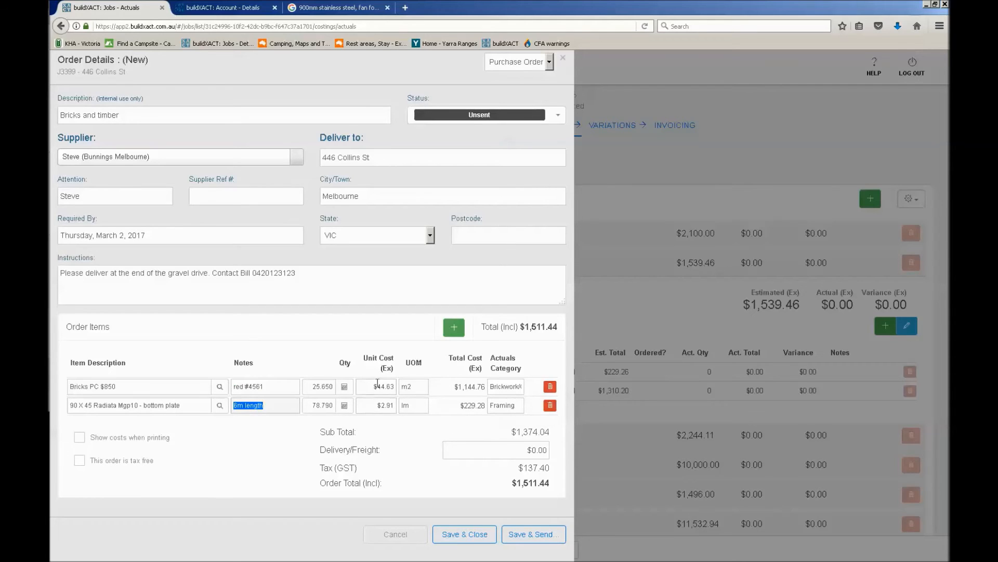
Point out the bricks' unit cost and switch the option to show costs when printing on and back off
click(375, 388)
drag(375, 388, 403, 390)
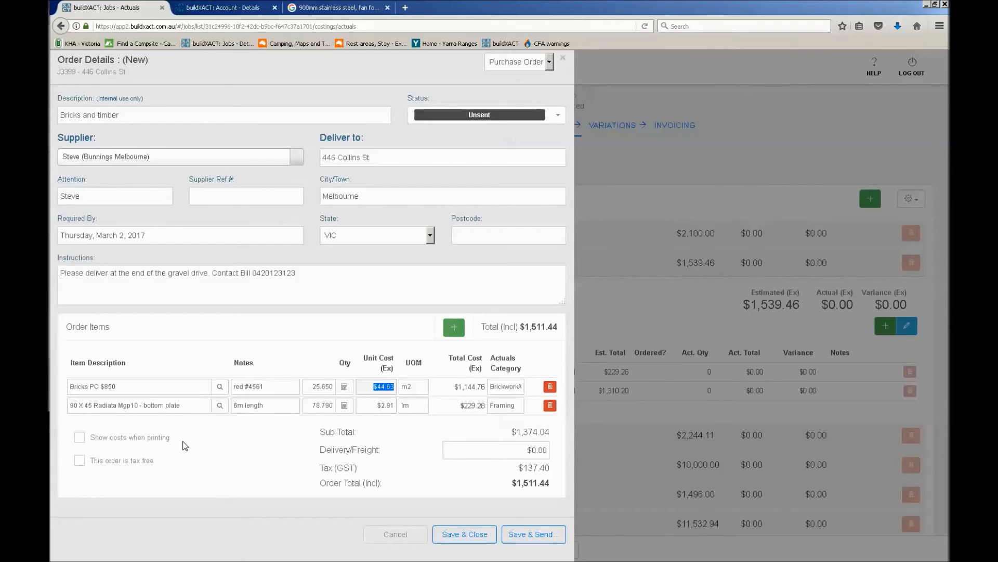
click(81, 438)
click(157, 439)
click(79, 437)
click(149, 442)
Set the order's delivery/freight charge to $20.00, then save and close the order without sending it
click(514, 451)
text(20)
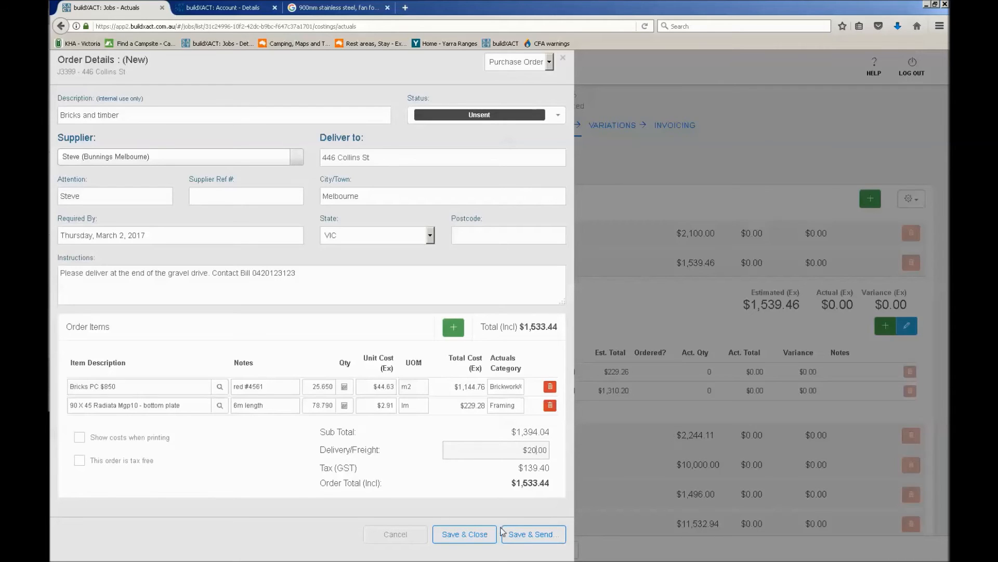
click(458, 535)
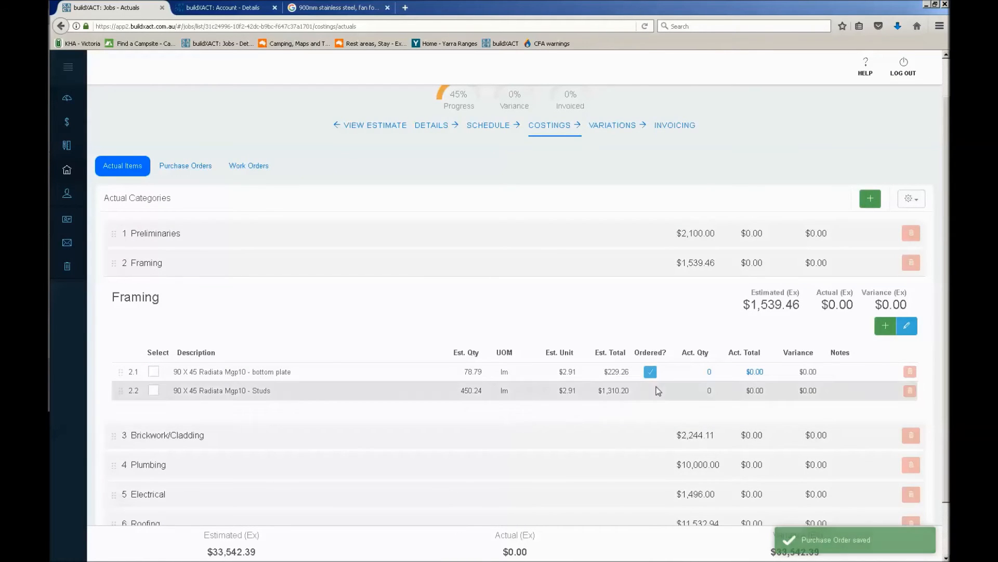
Check the bottom plate item's order details, then generate a PDF of the Bricks and timber purchase order
click(651, 373)
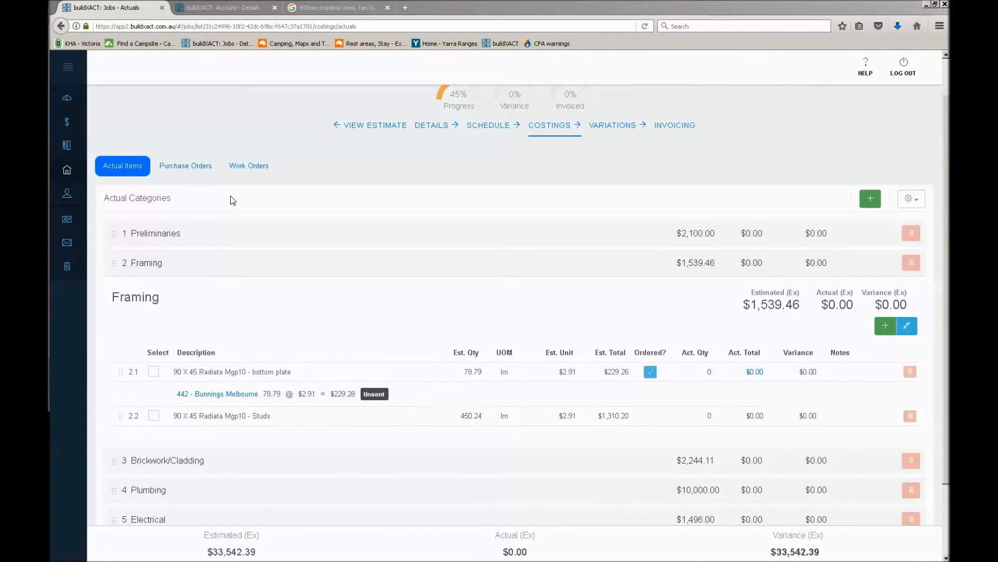
click(185, 166)
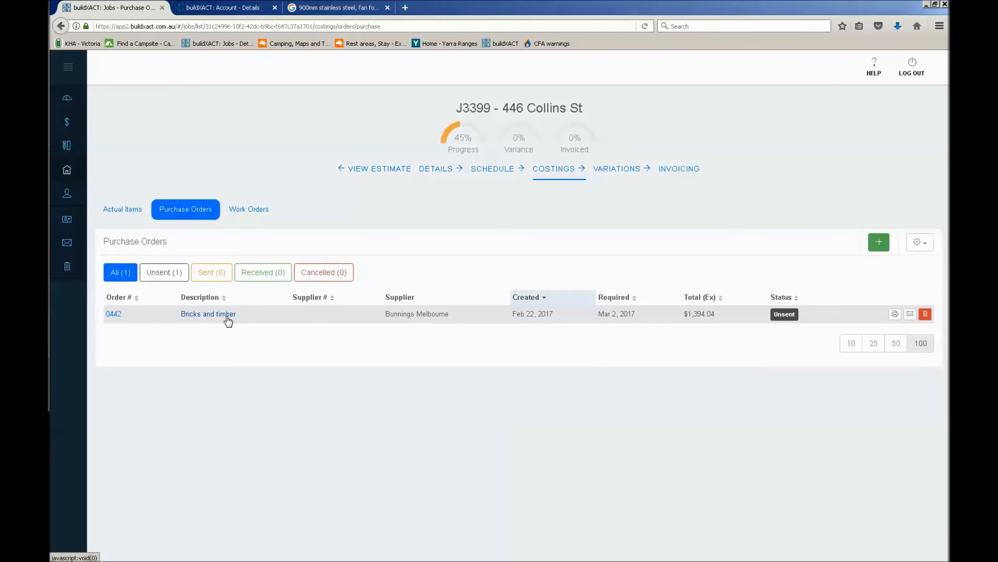
click(894, 315)
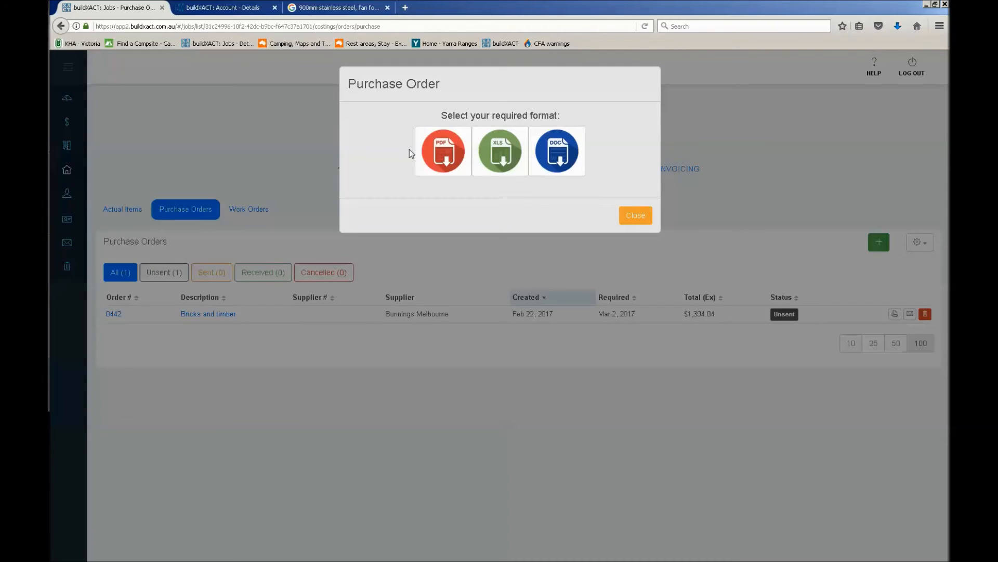
click(439, 148)
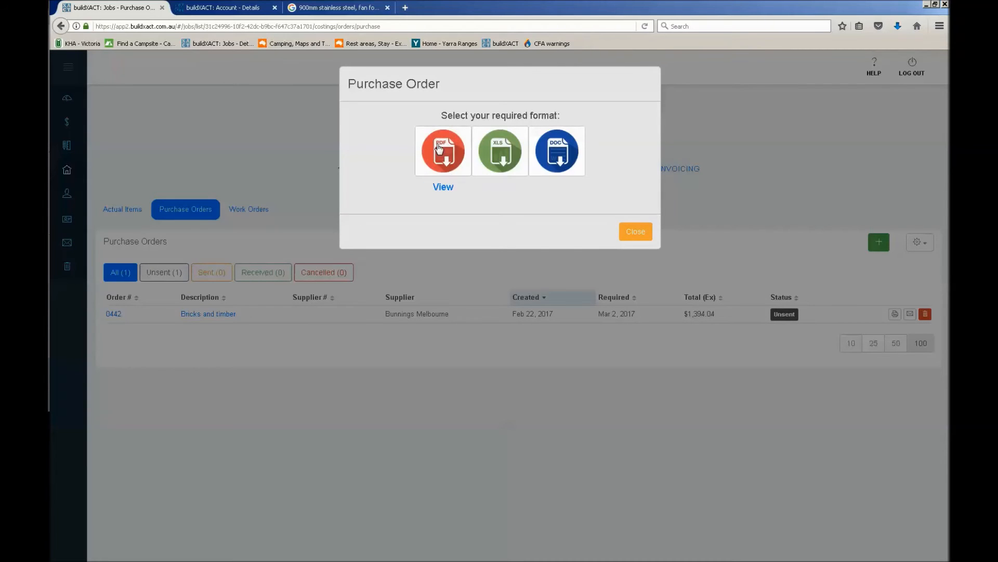
View the purchase order PDF and check its order number, job number and delivery details
click(443, 187)
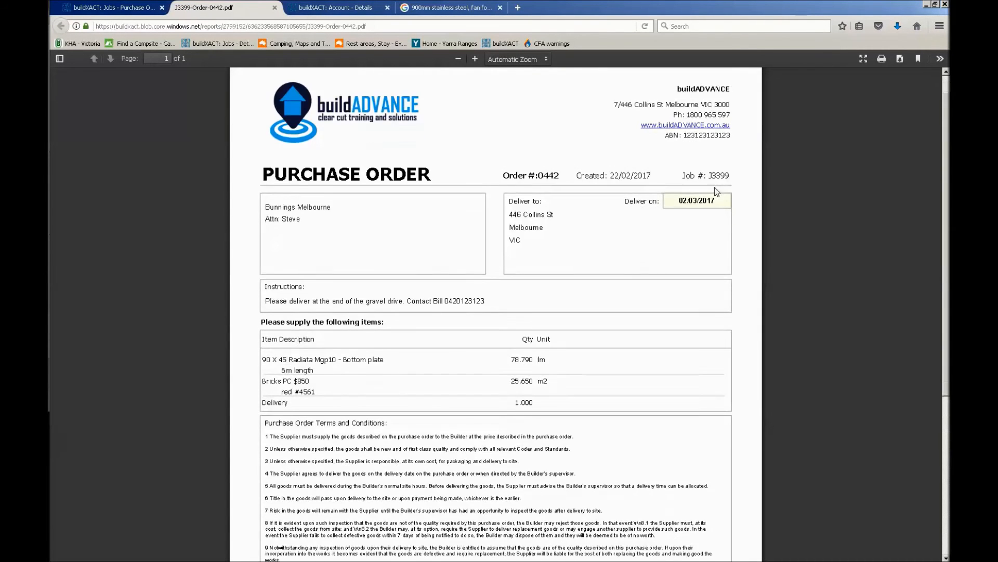
scroll(714, 188, down, 1)
scroll(715, 187, down, 1)
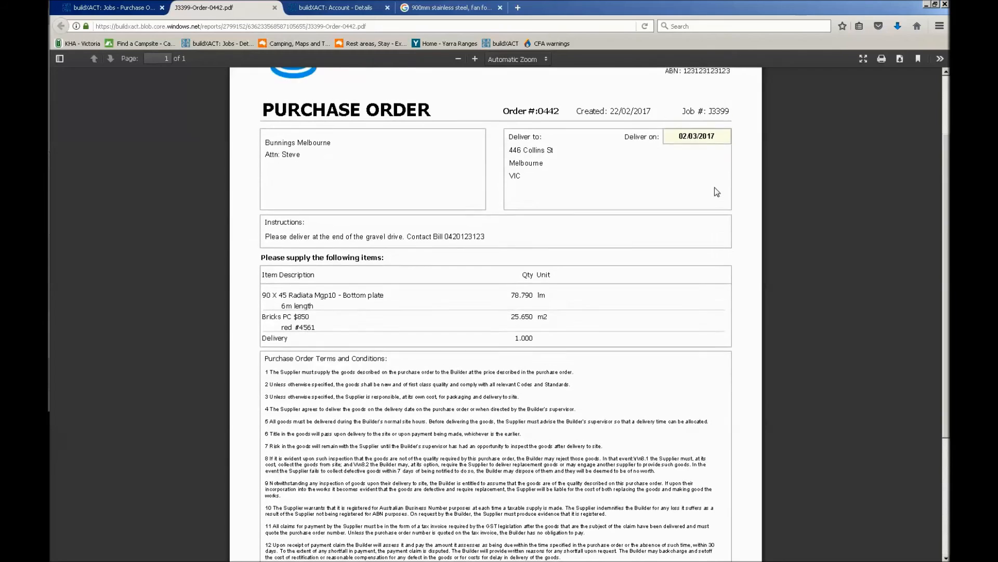
scroll(714, 188, up, 1)
scroll(714, 187, up, 1)
double_click(548, 194)
double_click(722, 194)
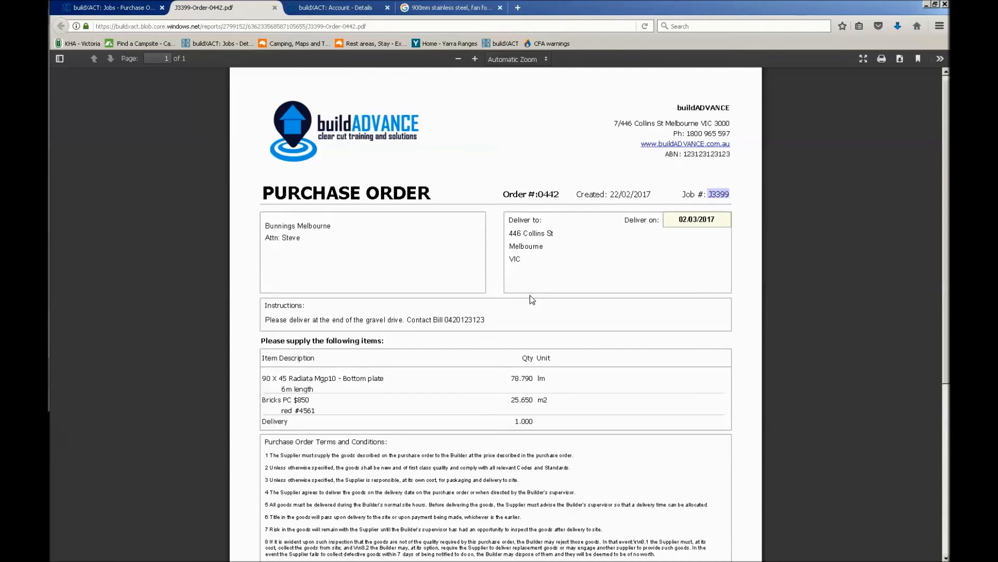
Examine the PDF's instructions, supply items with their notes, and the purchase order terms and conditions
scroll(529, 295, down, 3)
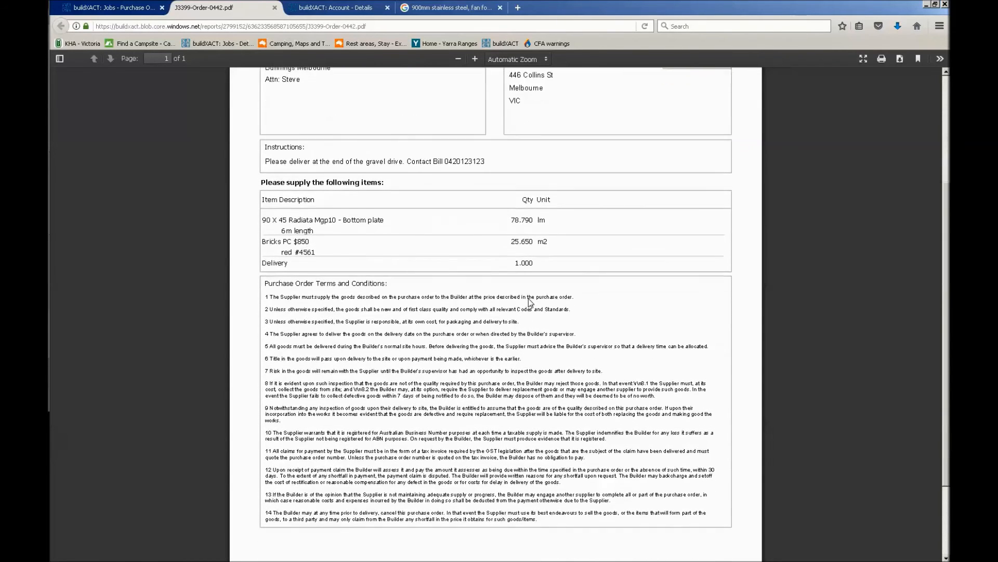
scroll(528, 302, up, 2)
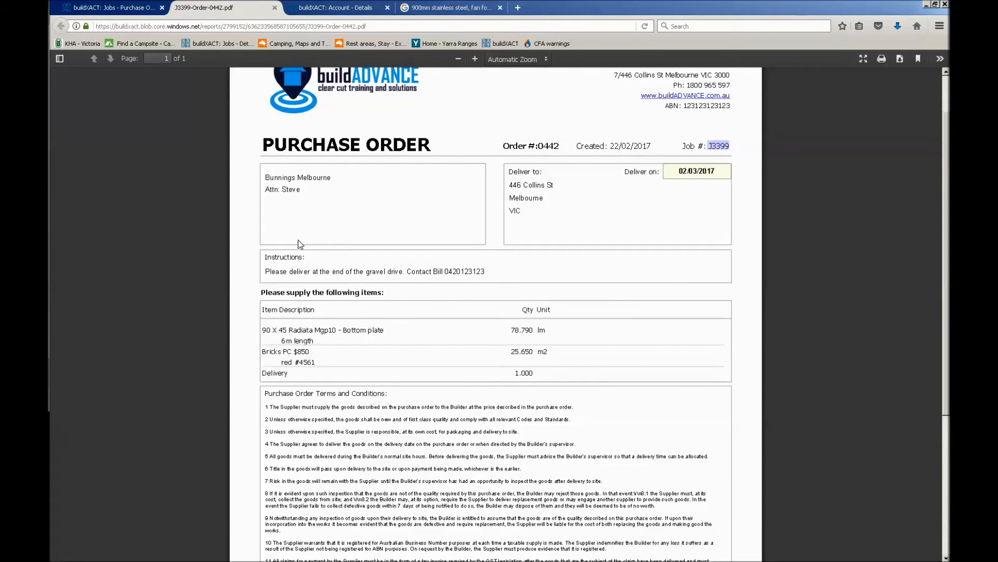
scroll(436, 289, down, 4)
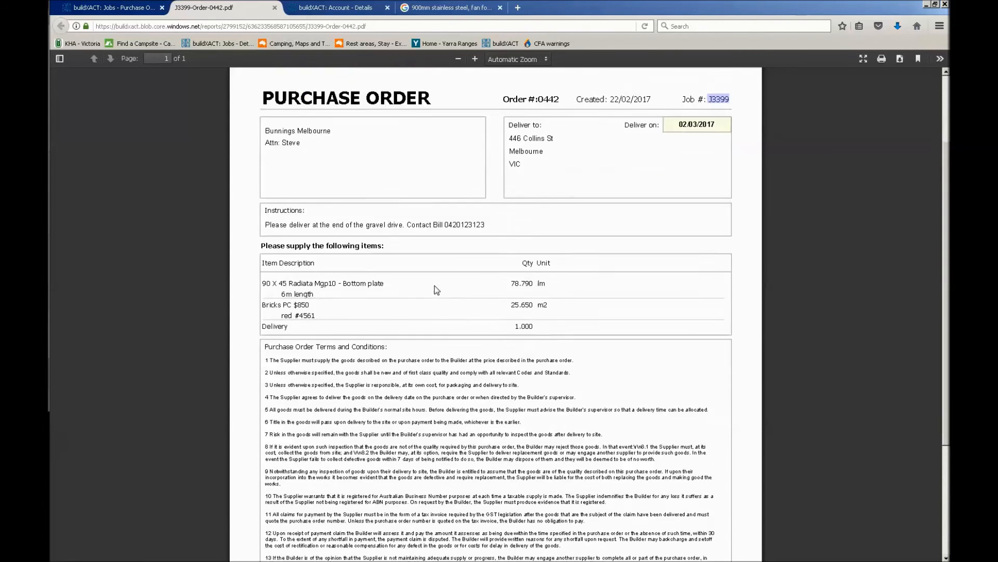
drag(266, 212, 595, 445)
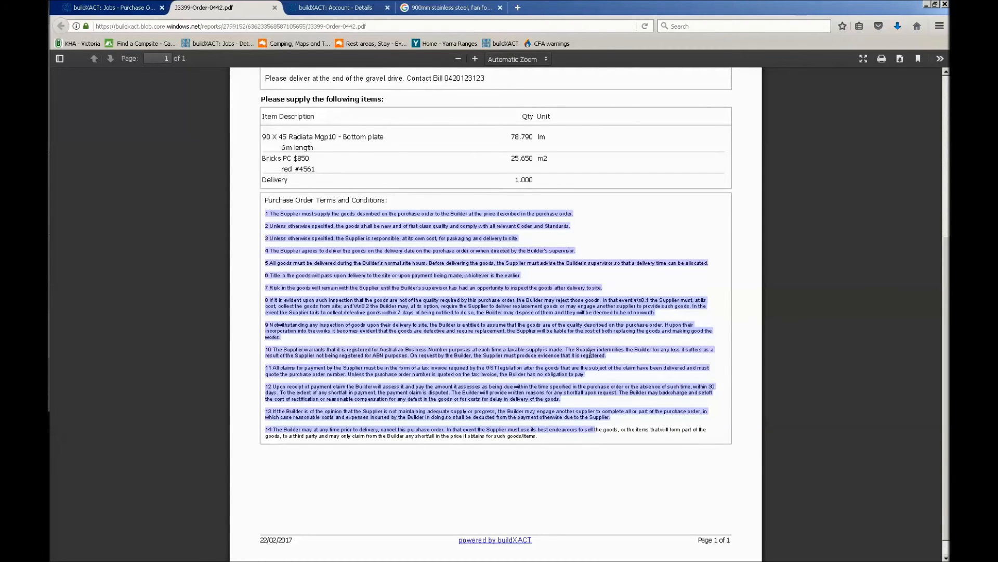
scroll(591, 354, up, 3)
drag(282, 265, 321, 268)
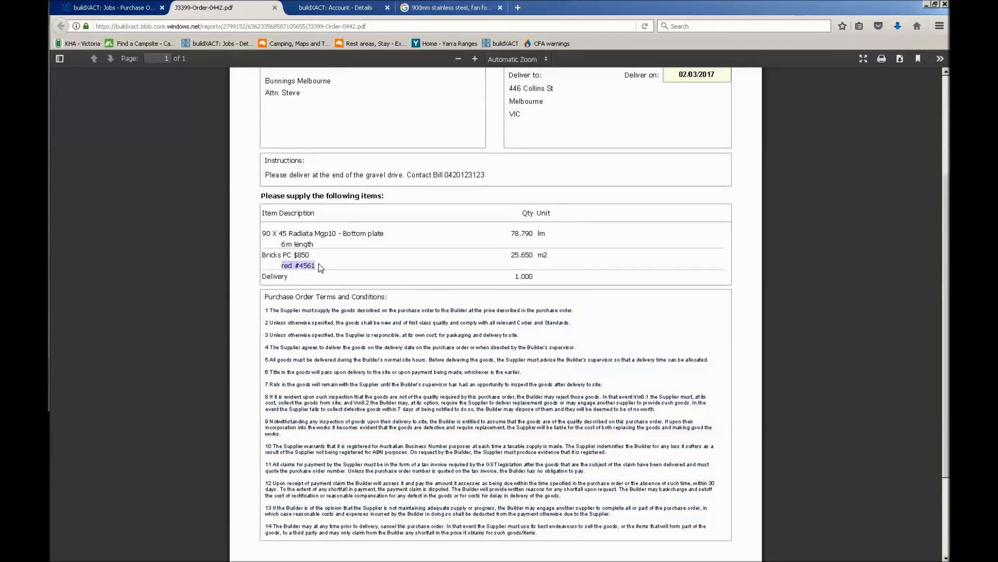
click(533, 408)
Return to the job's purchase orders, dismiss the format choice and check the options for managing terms and printing or emailing the list
click(129, 9)
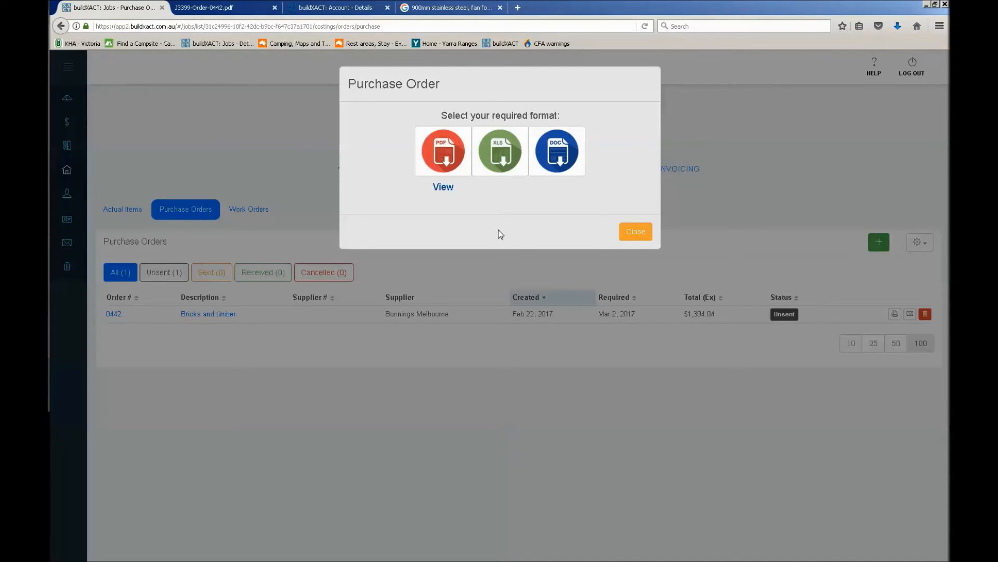
click(632, 234)
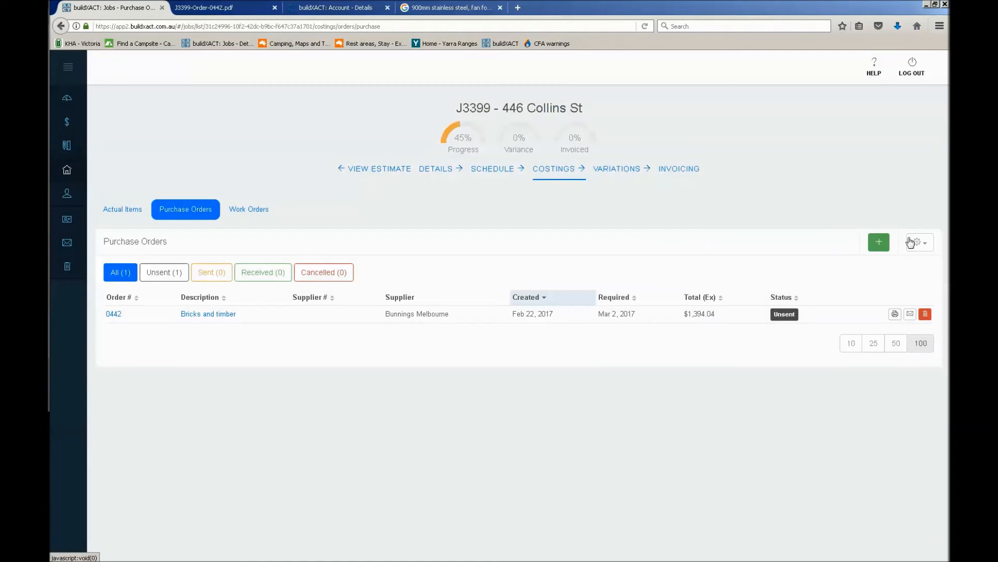
click(930, 250)
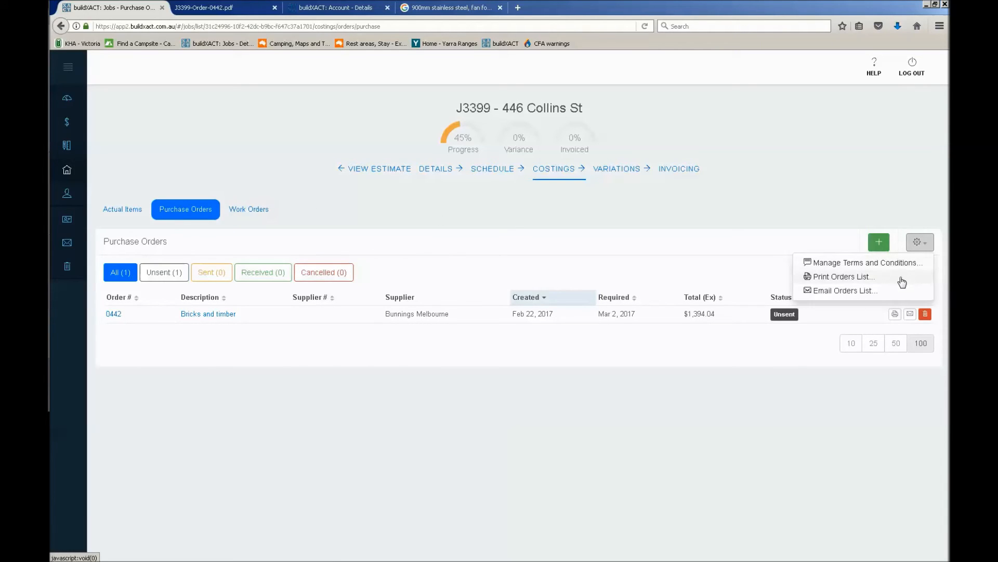
click(794, 224)
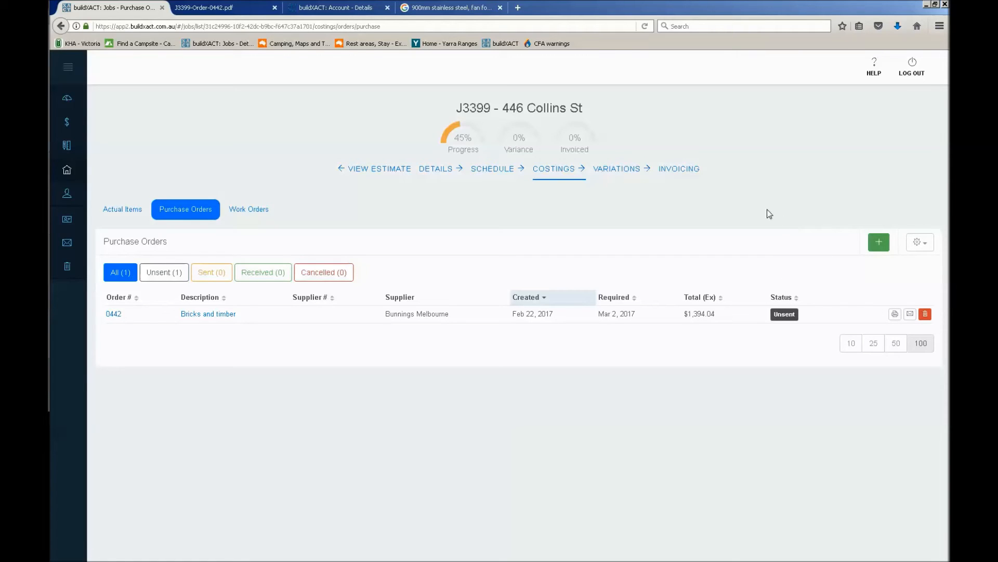
Open the Bunnings Melbourne order from the bottom plate's actual item in Framing and set its status to Received
click(121, 209)
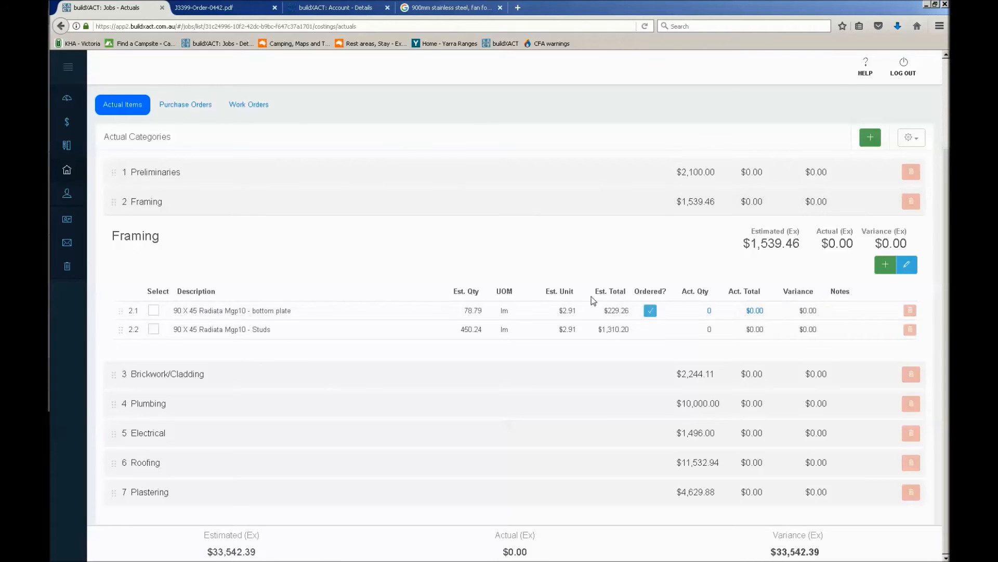
click(651, 314)
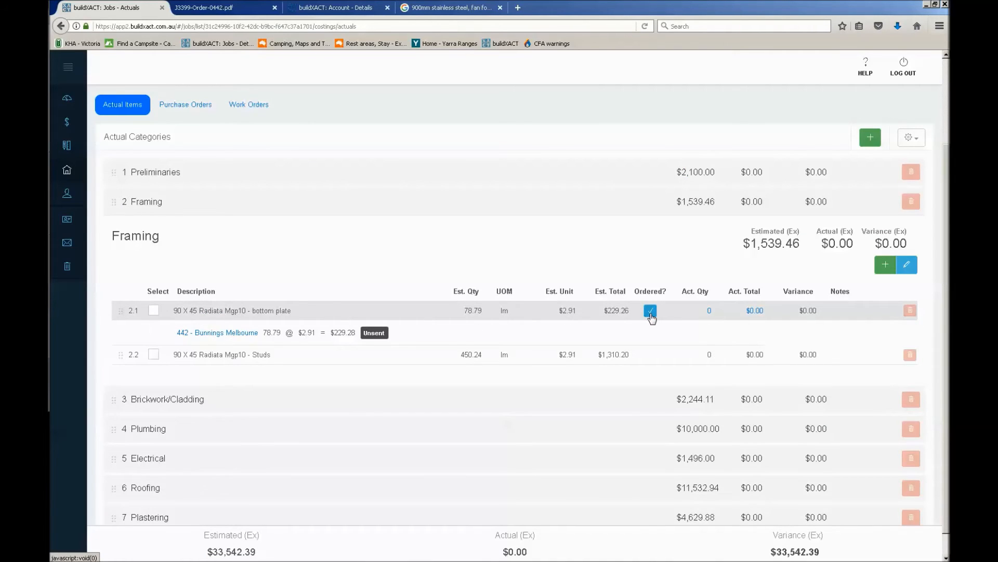
click(222, 334)
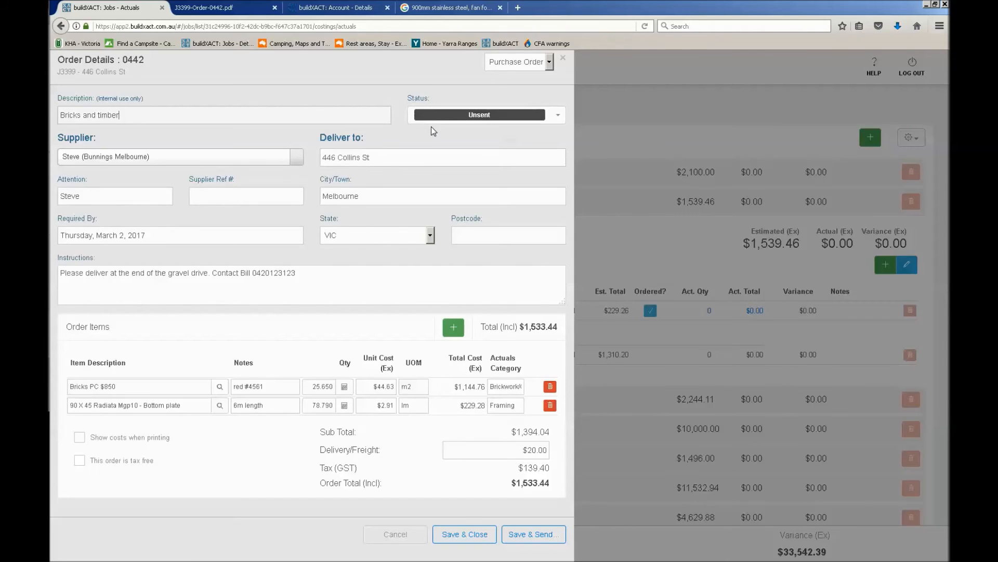
click(476, 115)
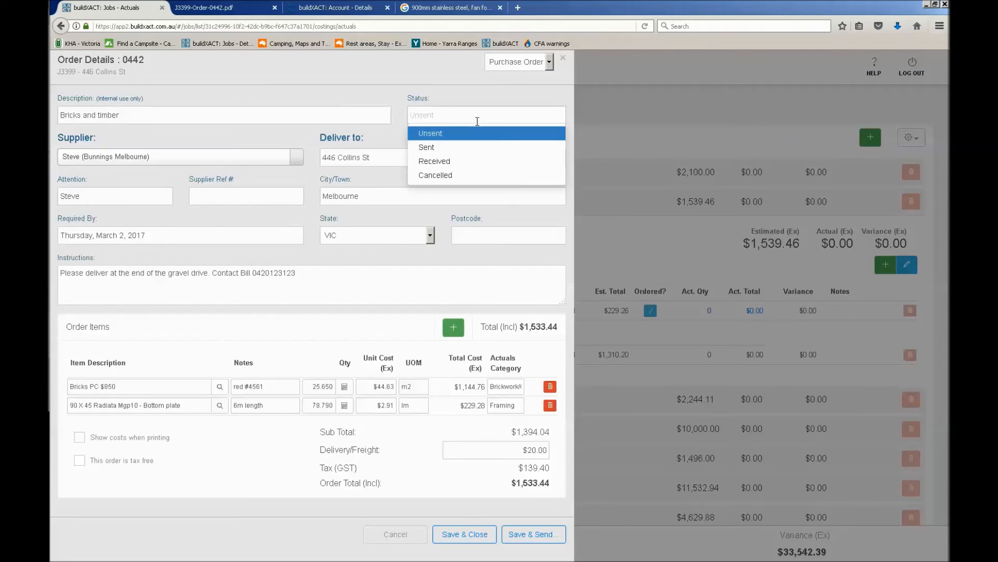
click(469, 163)
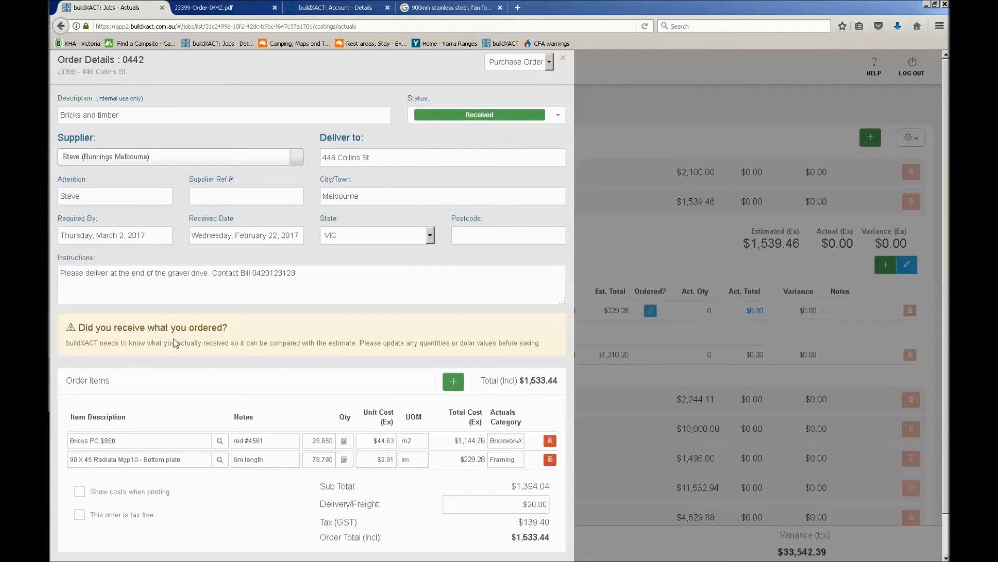
Set the received Bricks PC $850 item to a unit cost of $42.00 and a quantity of 26
click(380, 438)
text(42)
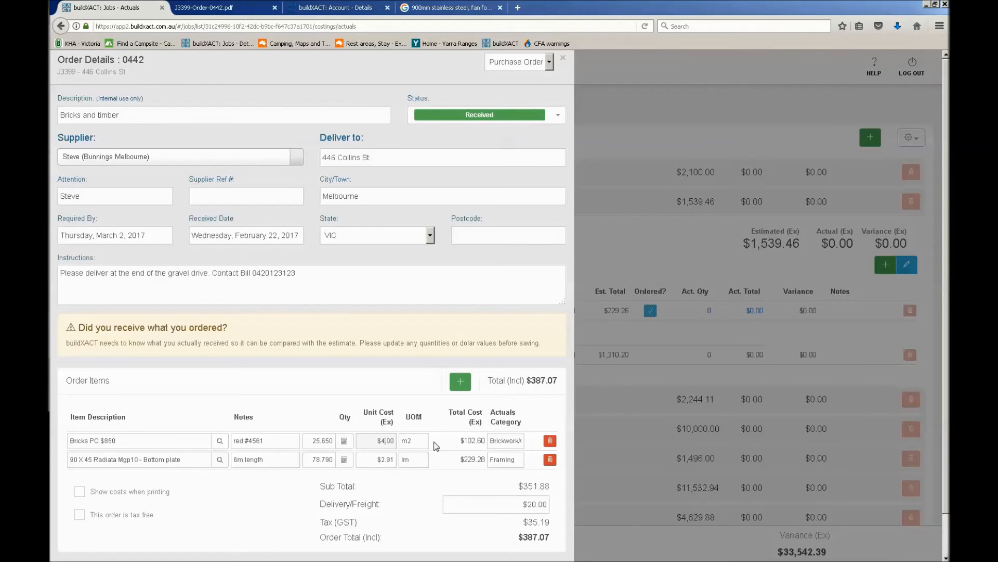
click(312, 441)
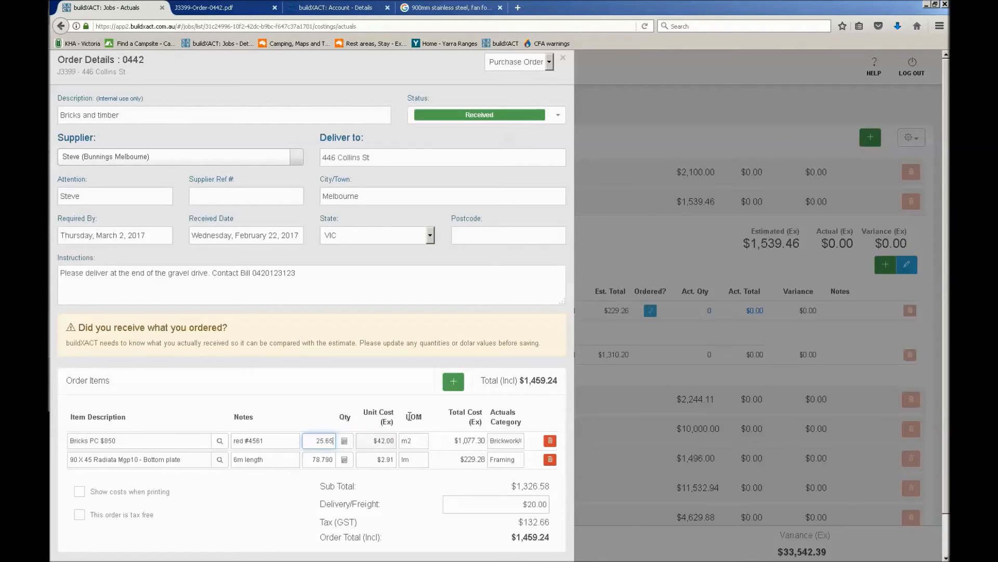
key(BackSpace)
key(BackSpace)
key(BackSpace)
text(6)
Set the bottom plate's unit cost to $2.50, then save and close the received order
click(386, 460)
text(2.5)
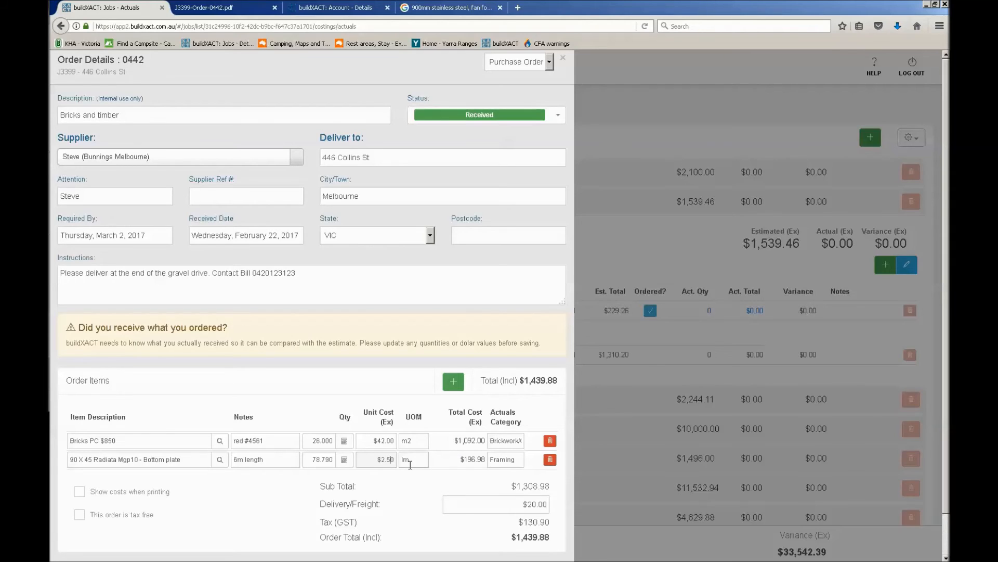
scroll(424, 503, down, 3)
click(471, 552)
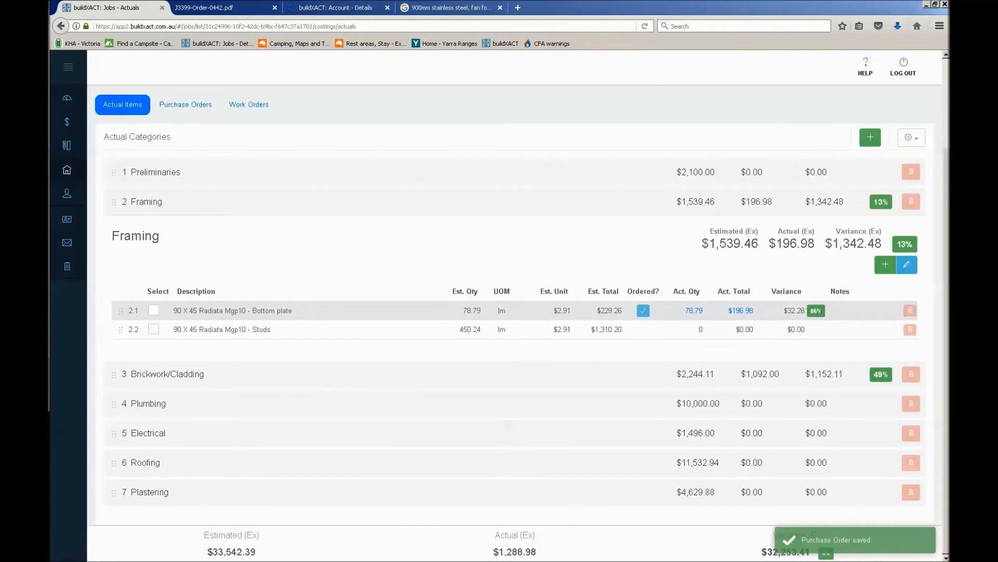
Show the bottom plate's order details and review the actual costs and variances for the categories and the whole job
click(651, 312)
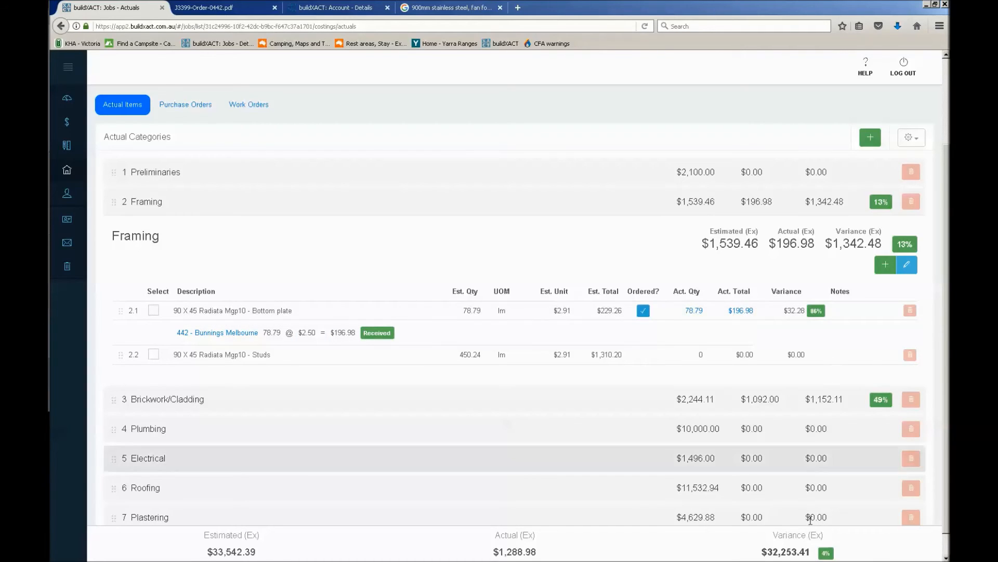
scroll(767, 430, up, 3)
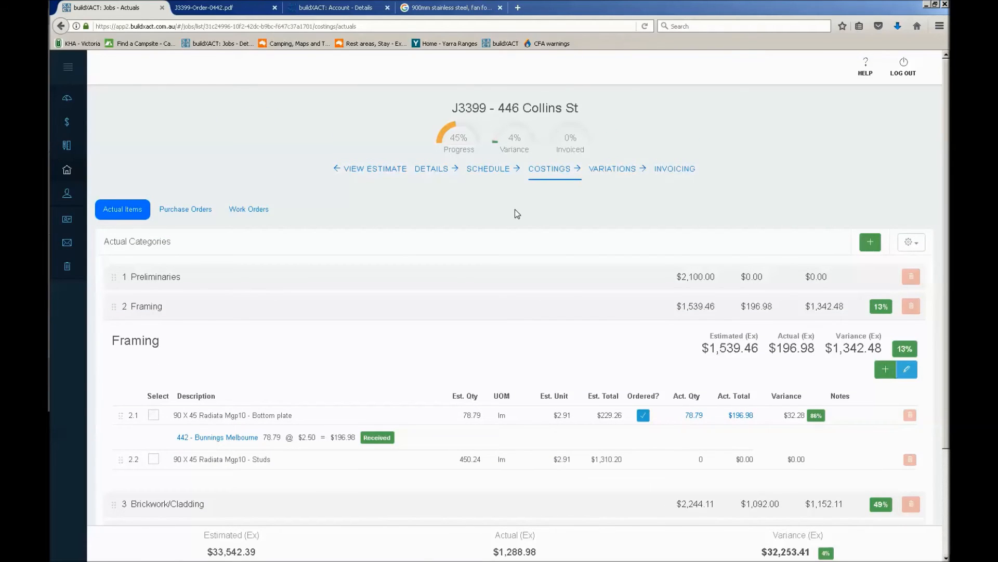
scroll(311, 315, down, 3)
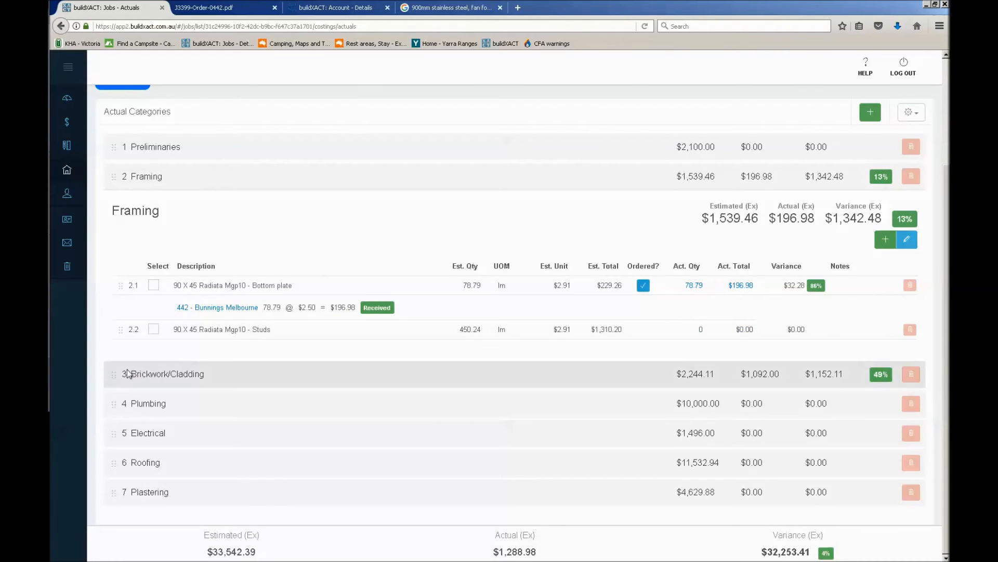
scroll(129, 373, up, 3)
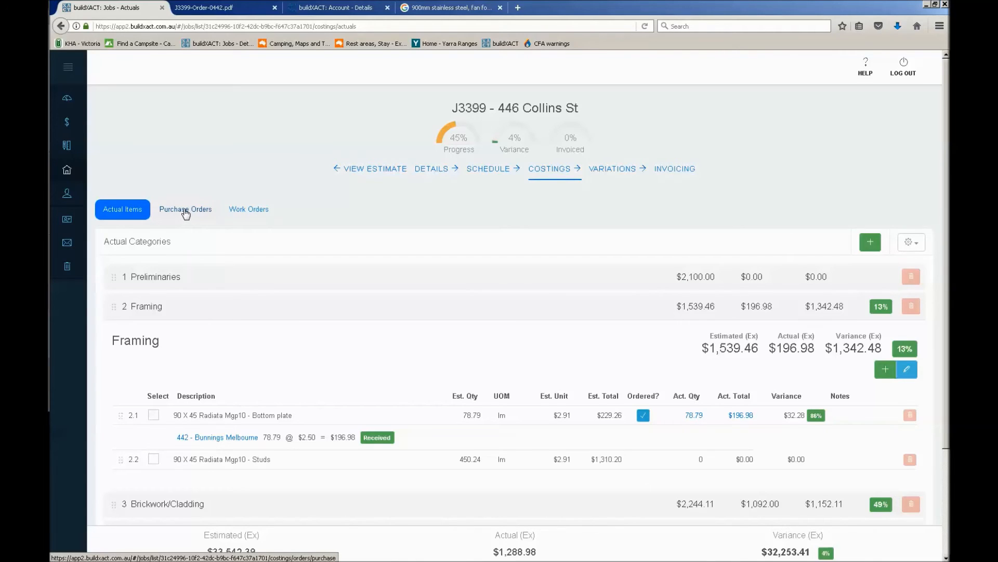
scroll(200, 284, down, 3)
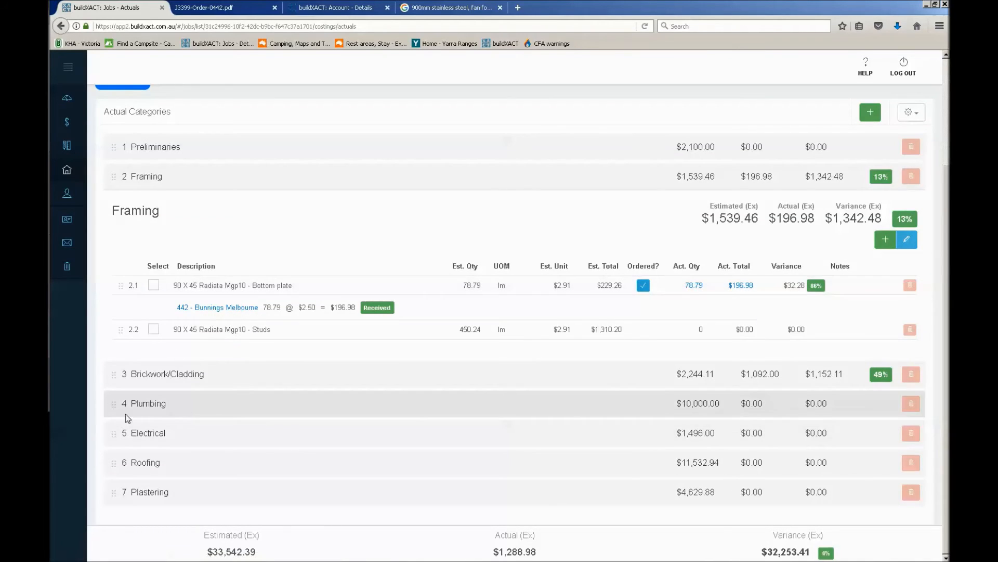
Create a new order for the Bricklayer per M2 item in Brickwork/Cladding and make it a Work Order
click(128, 372)
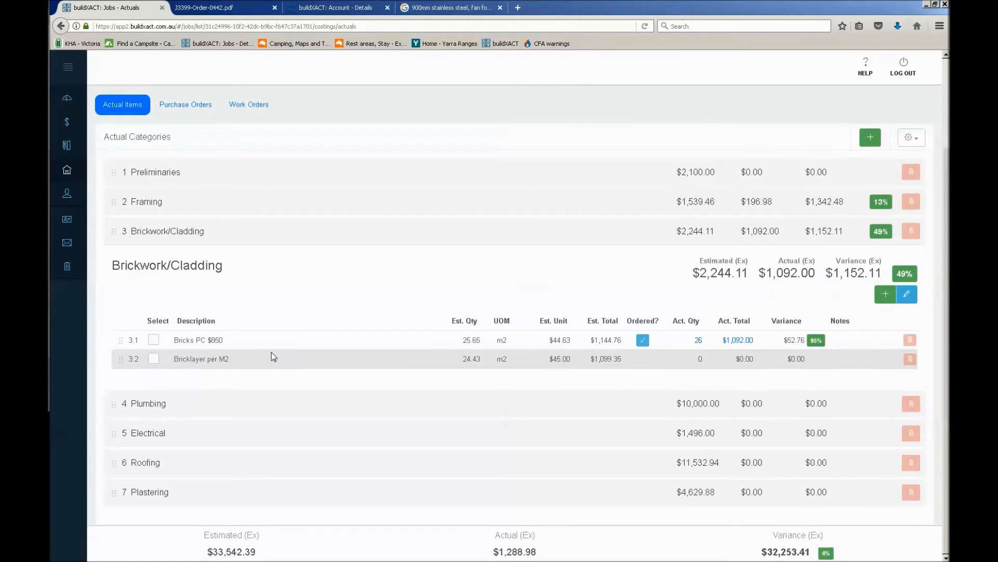
click(153, 359)
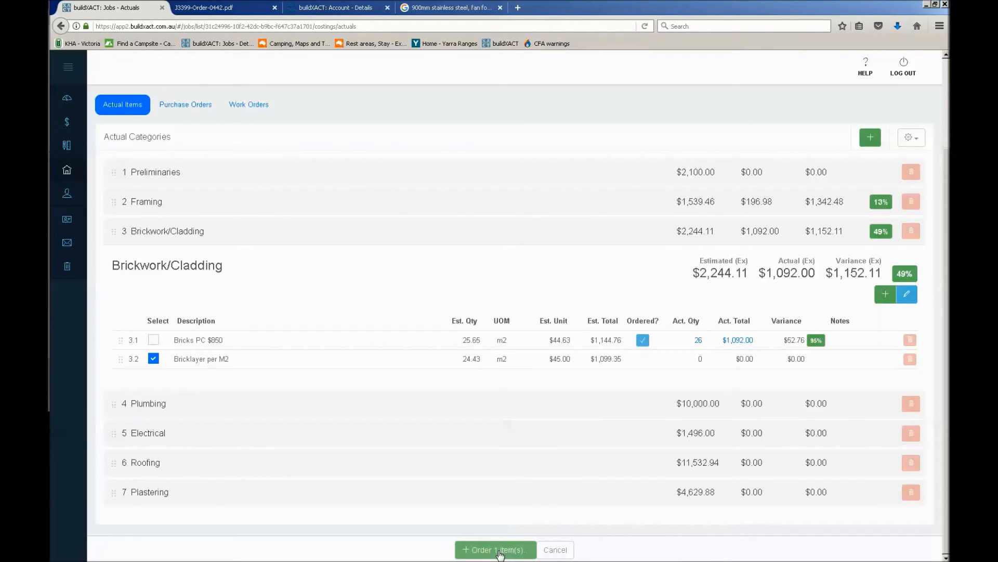
click(498, 550)
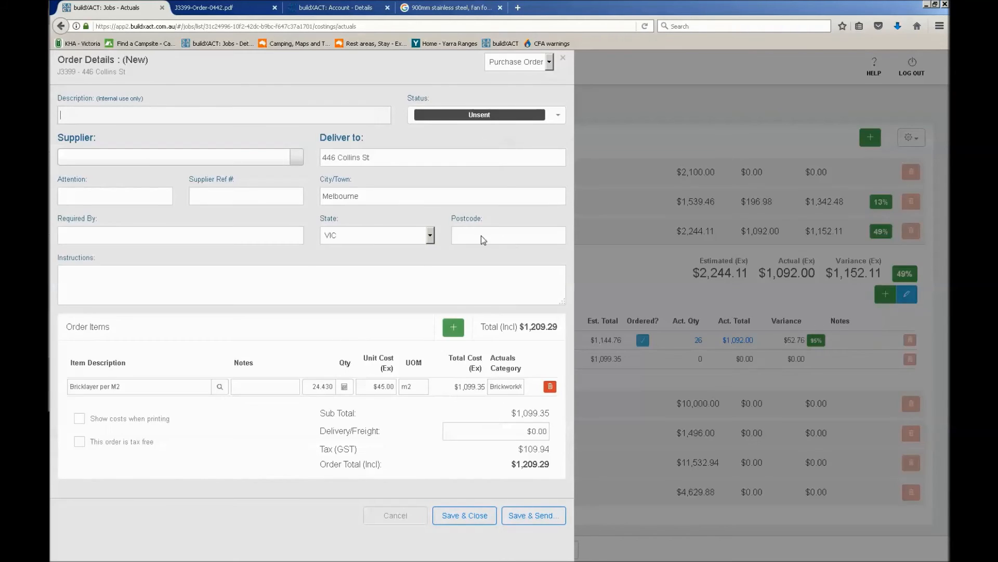
click(543, 62)
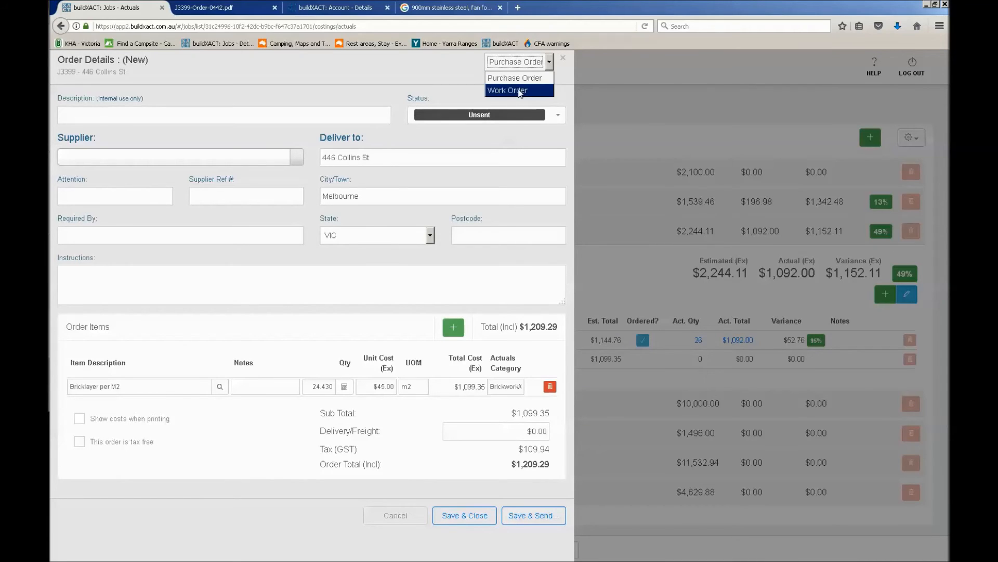
click(520, 93)
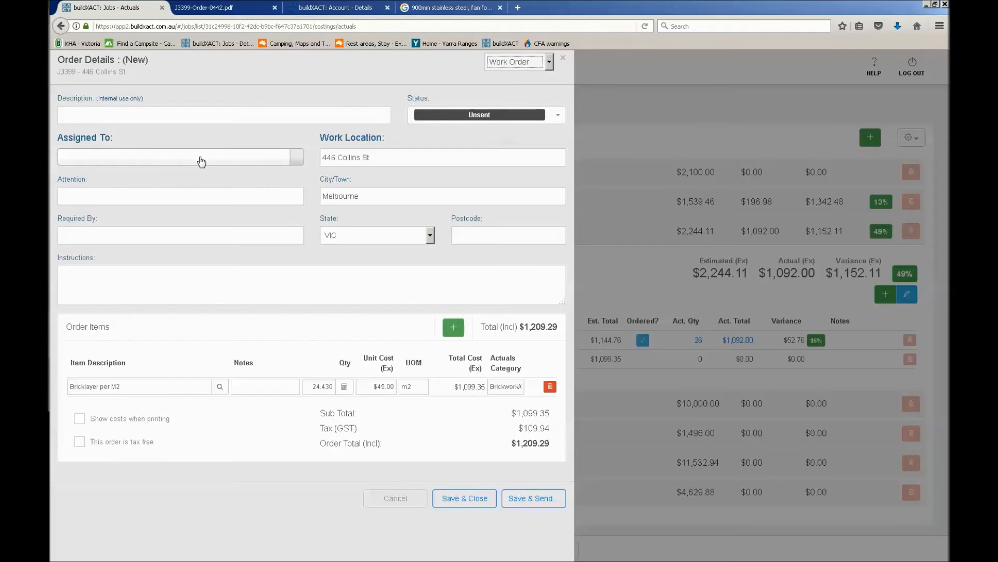
Set the bricklayer work order's status to Completed, leaving its description blank
click(203, 120)
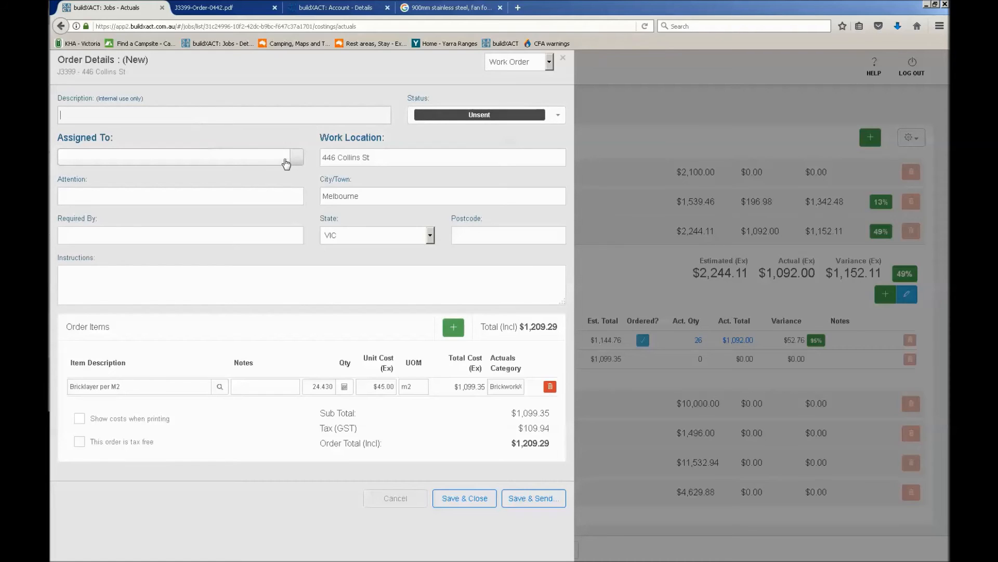
click(434, 119)
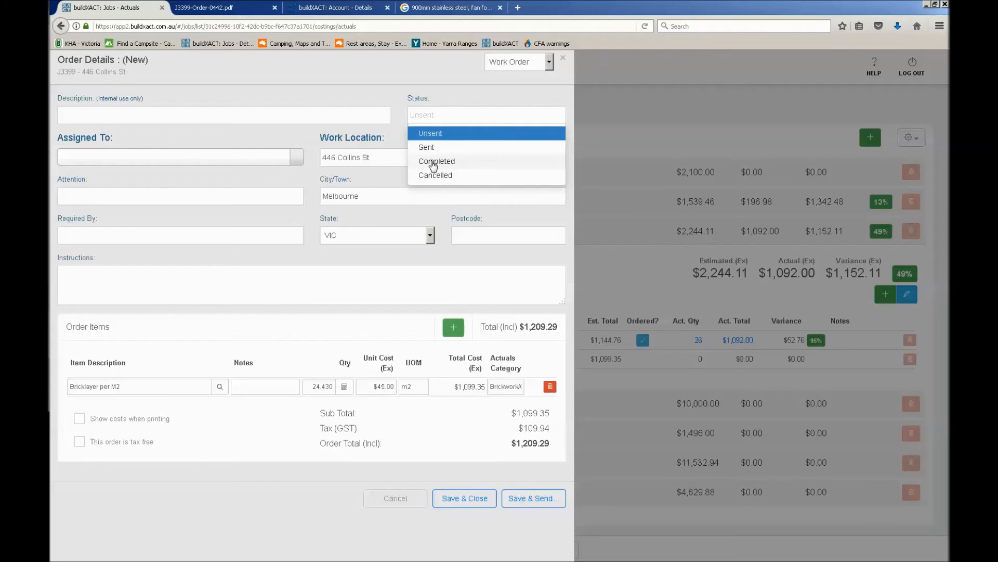
click(434, 162)
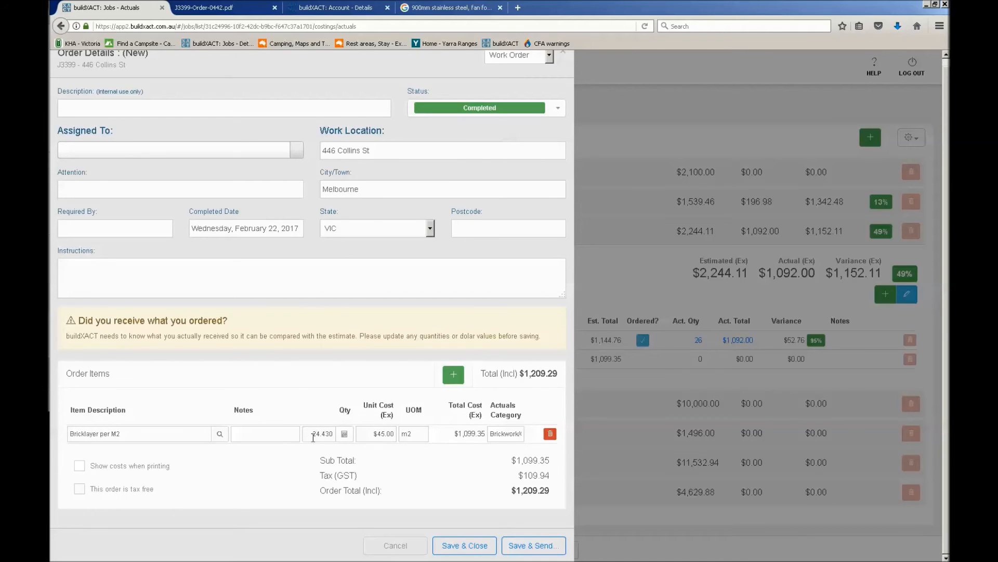
Assign the bricklayer work order to the bricklayer contact, then save and close it
drag(313, 437, 264, 435)
click(420, 433)
click(231, 155)
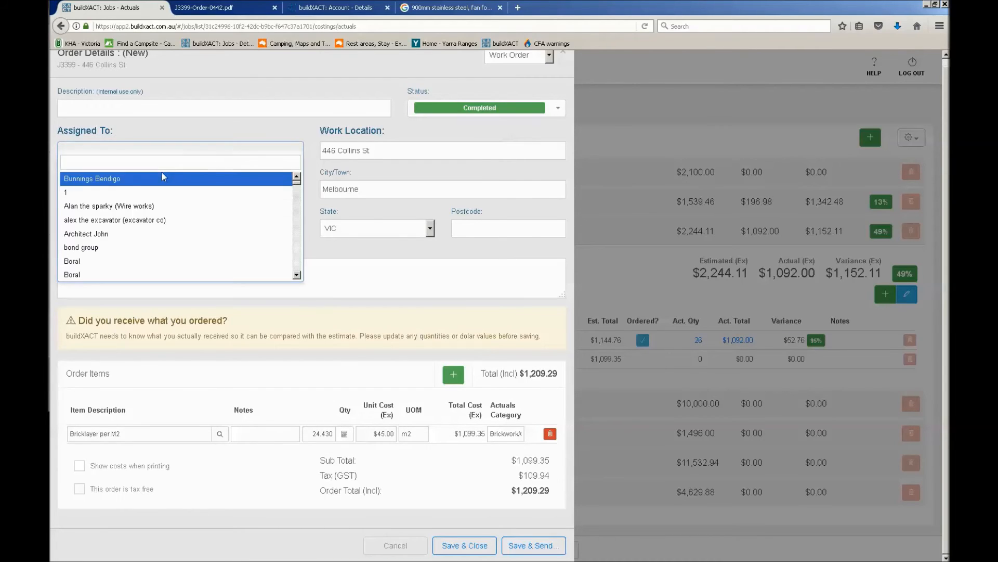
scroll(129, 220, down, 5)
scroll(133, 222, up, 4)
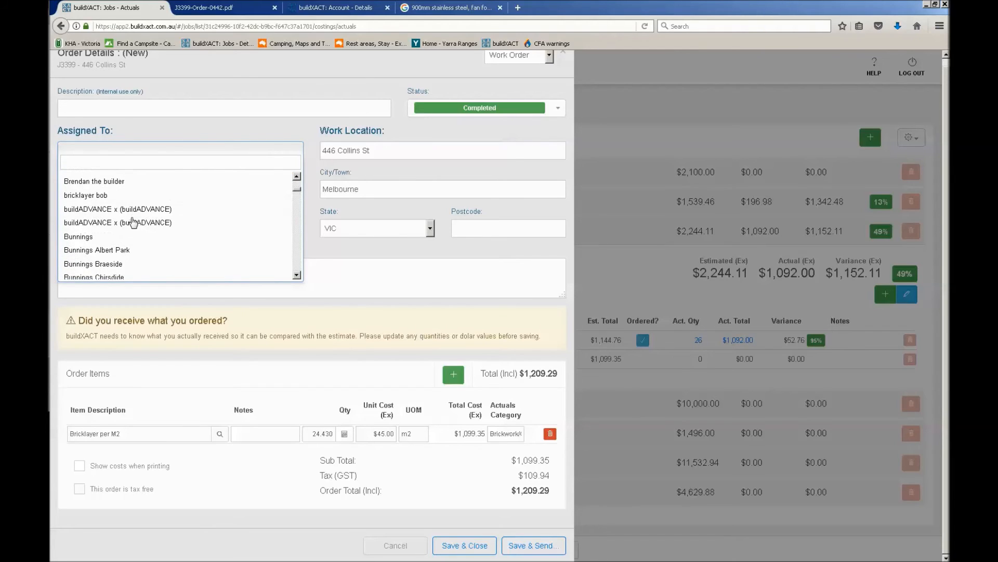
click(102, 200)
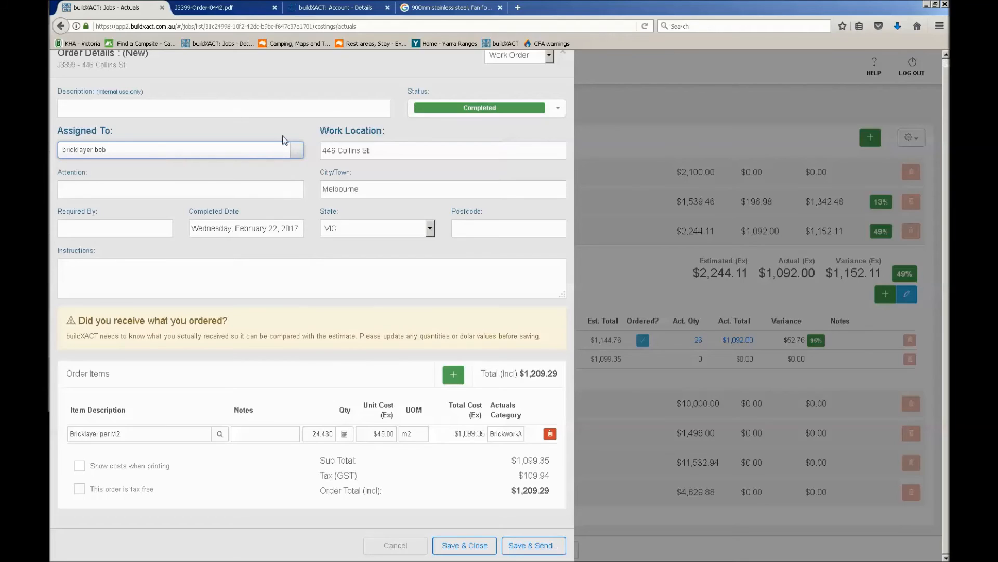
click(115, 239)
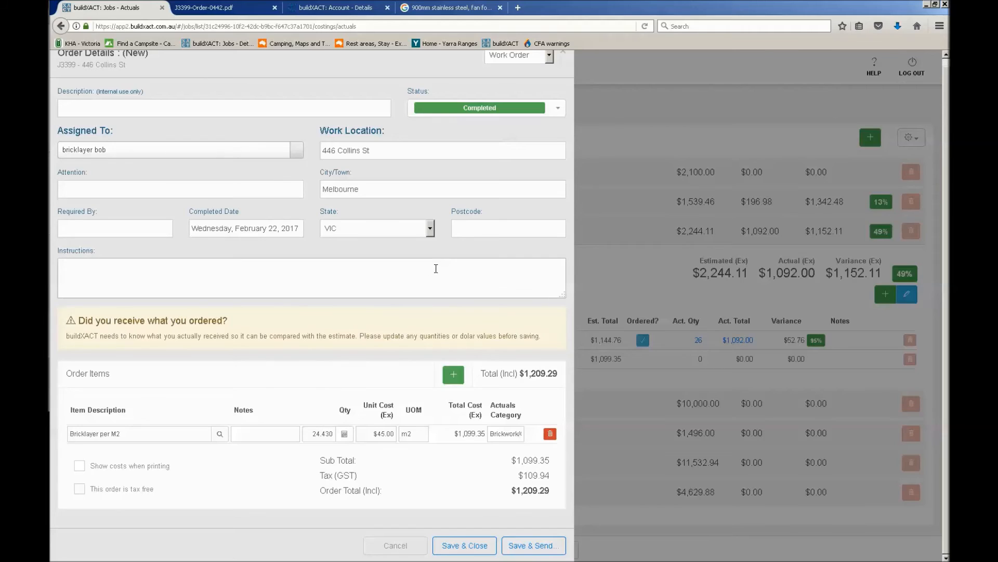
click(313, 435)
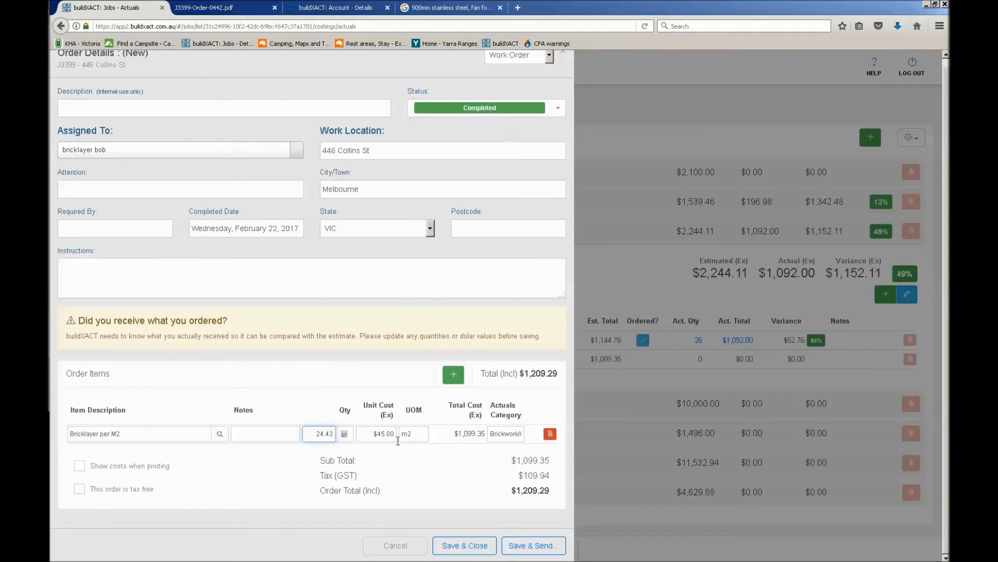
click(467, 547)
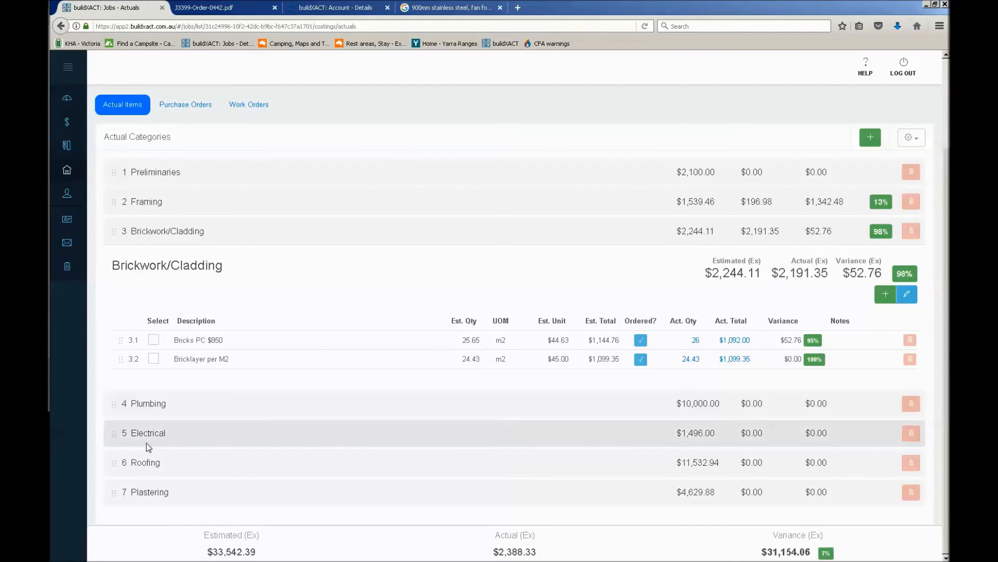
Create a new purchase order for the plumbing quote item and set its status to Received
click(110, 403)
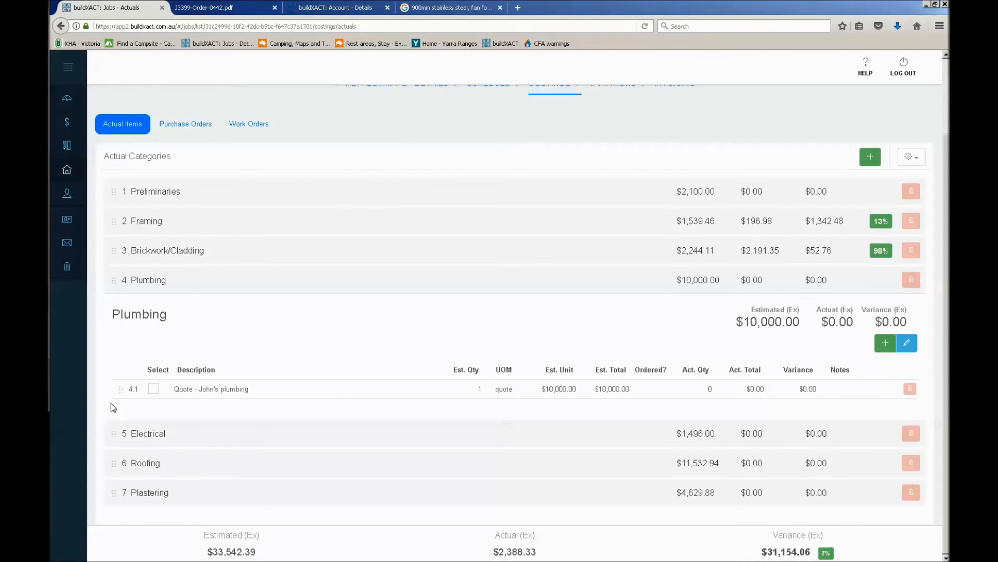
click(154, 390)
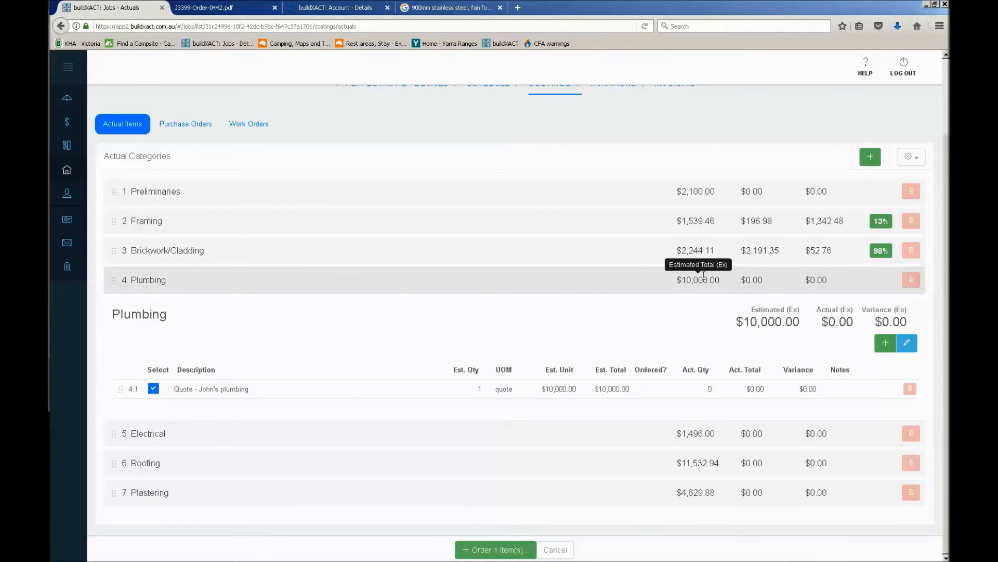
click(885, 348)
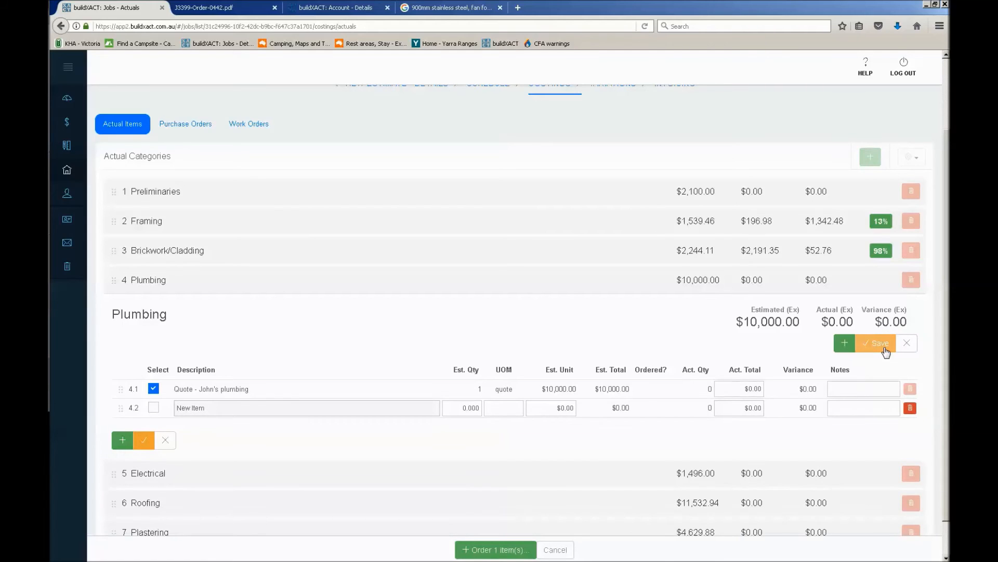
click(907, 345)
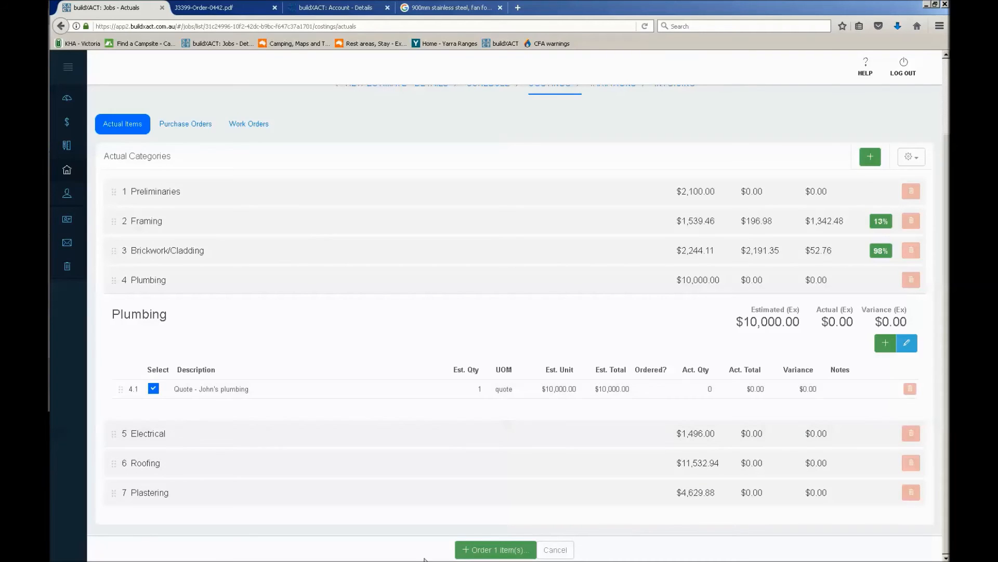
click(478, 550)
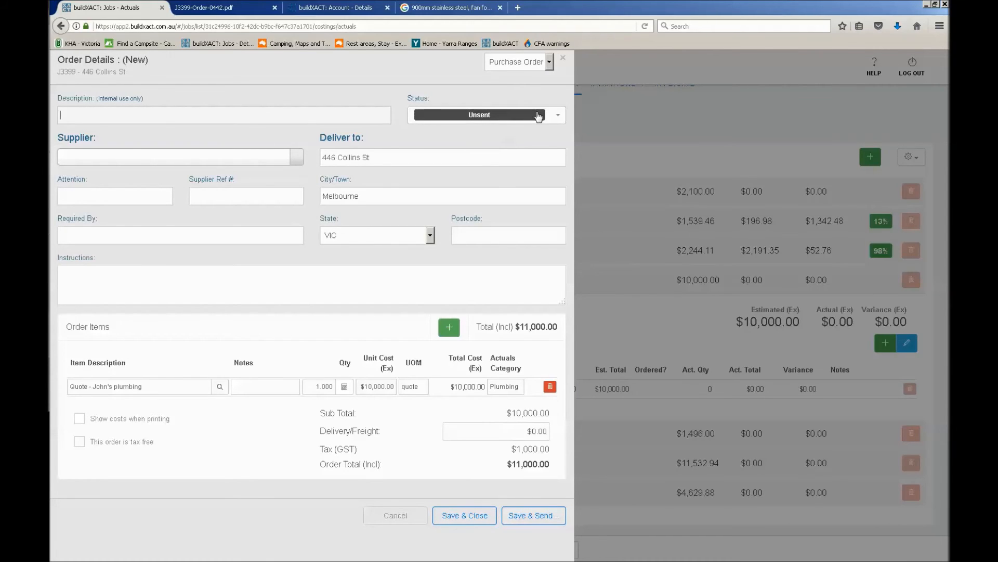
click(497, 112)
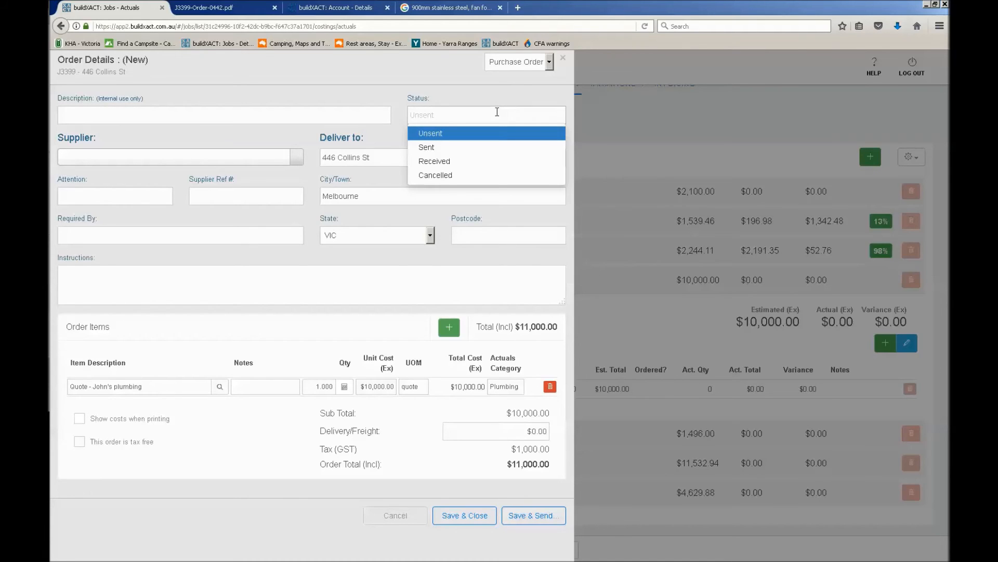
click(480, 165)
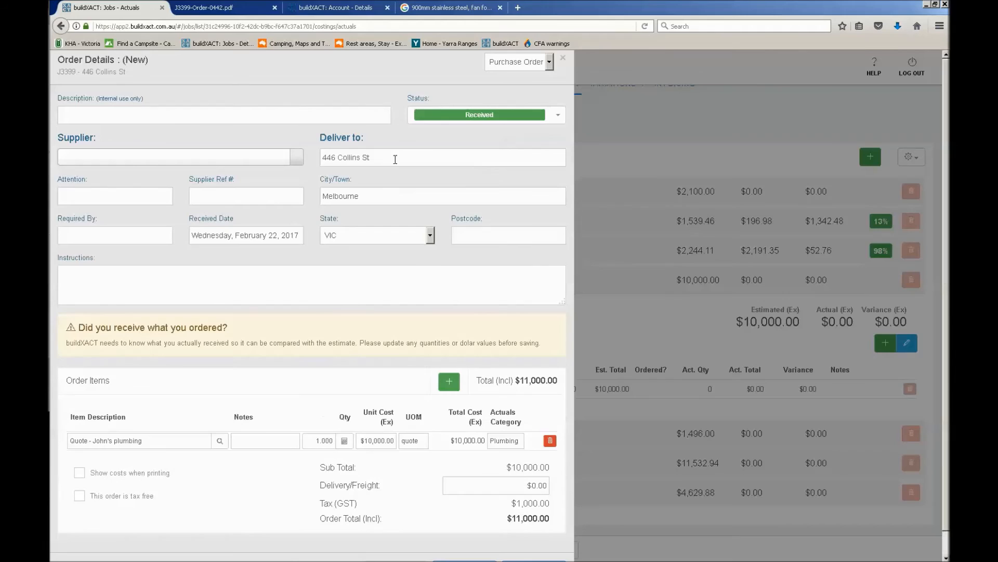
Search the suppliers for "john plumbing" and add it as a new contact
click(274, 158)
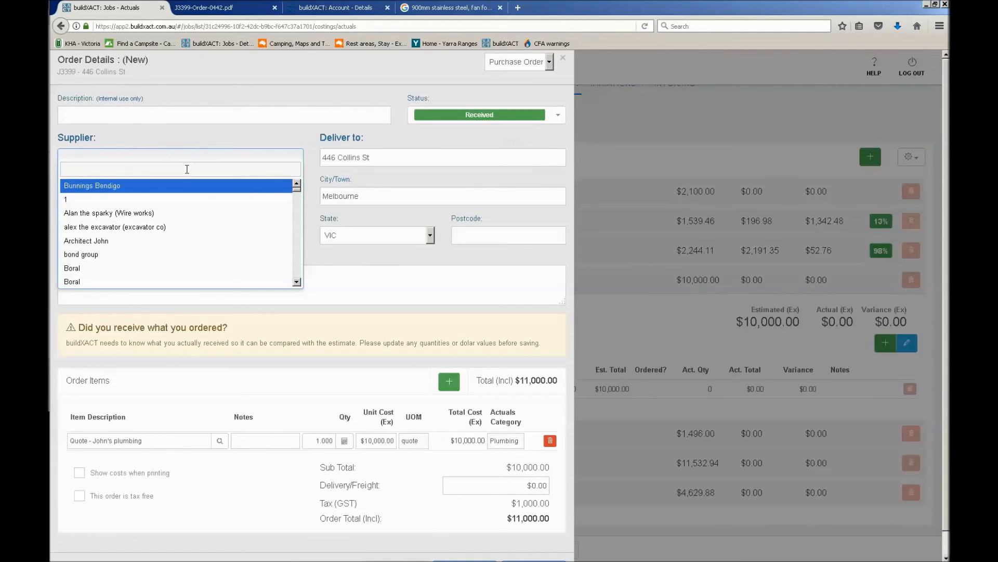
text(john)
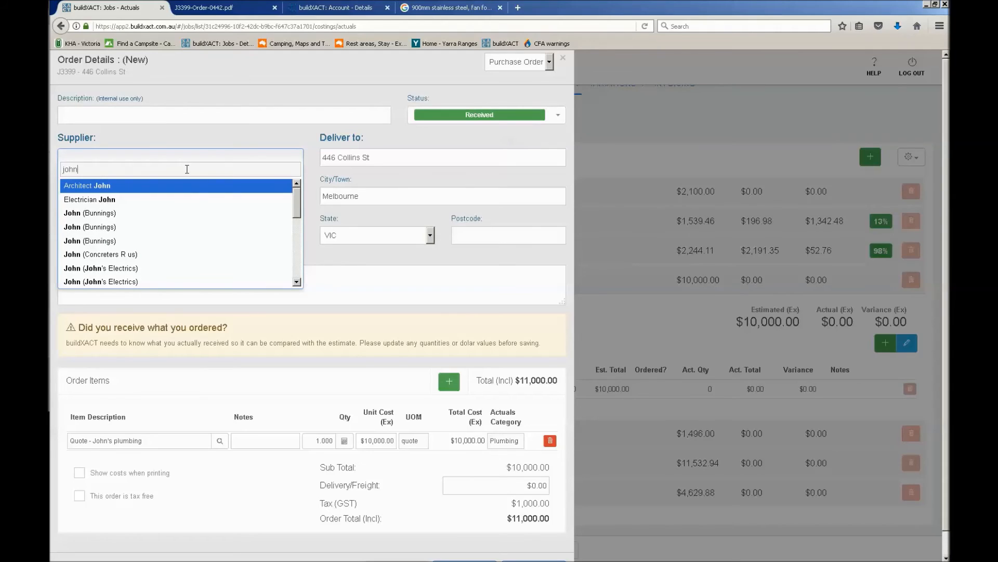
text( plumbing)
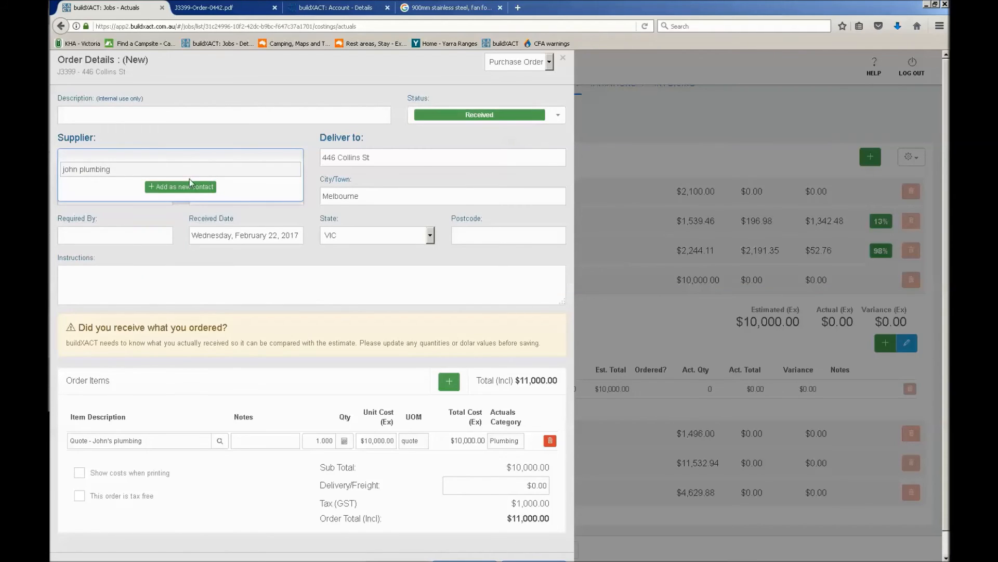
click(190, 187)
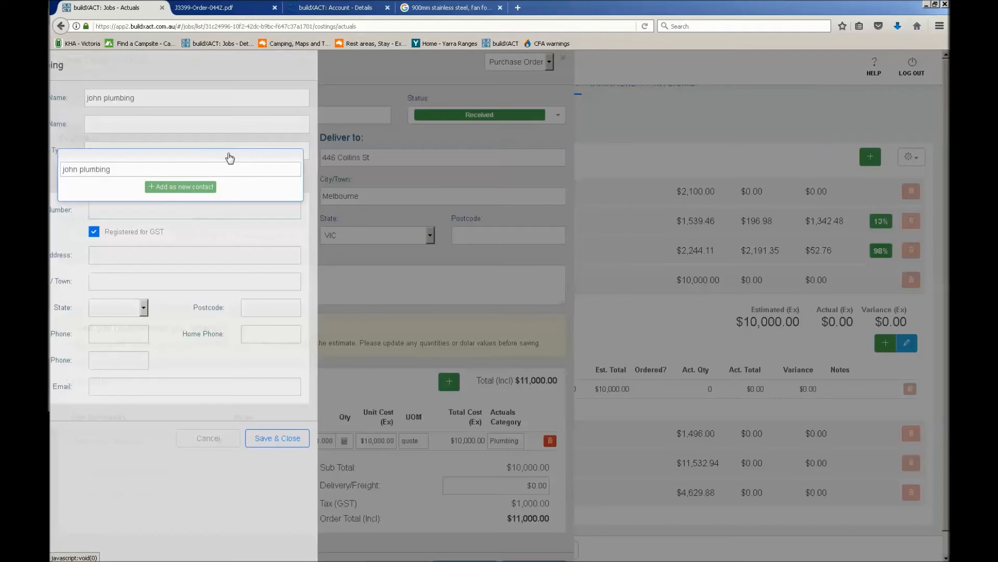
Set the new contact's business name to "john plumbing" and replace the contact name with the person's first name
click(213, 128)
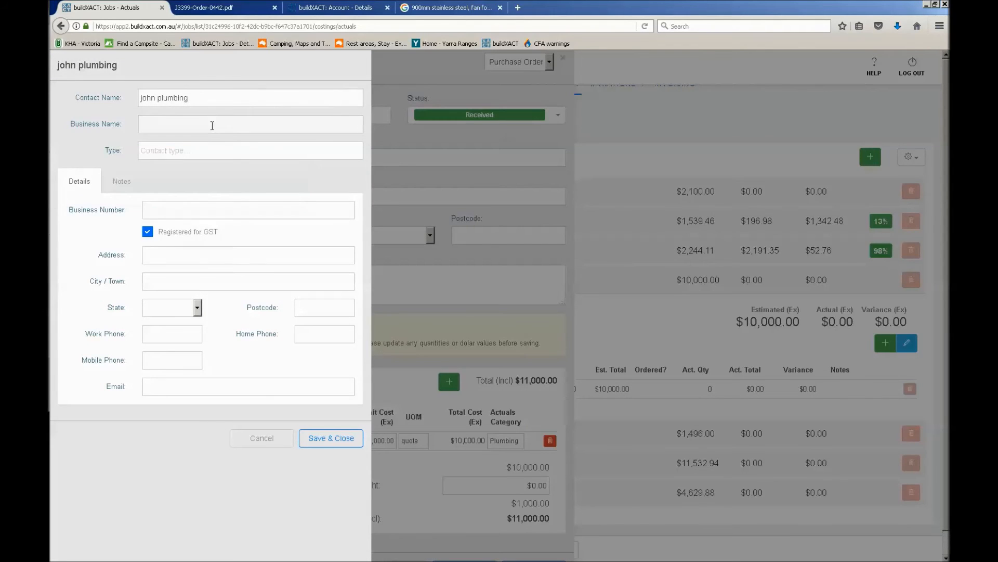
drag(214, 99, 140, 97)
click(147, 97)
key(ctrl+x)
click(159, 111)
key(ctrl+v)
click(187, 96)
text(john)
Fill in the contact's business number, mobile phone and email, then save and close the contact
click(197, 212)
text(123123123)
click(198, 389)
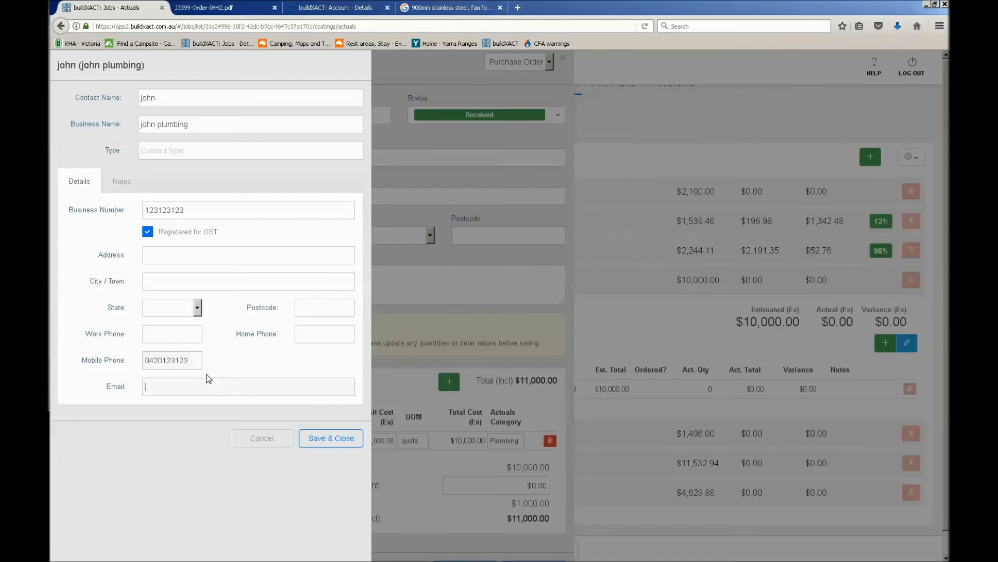
key(BackSpace)
click(314, 435)
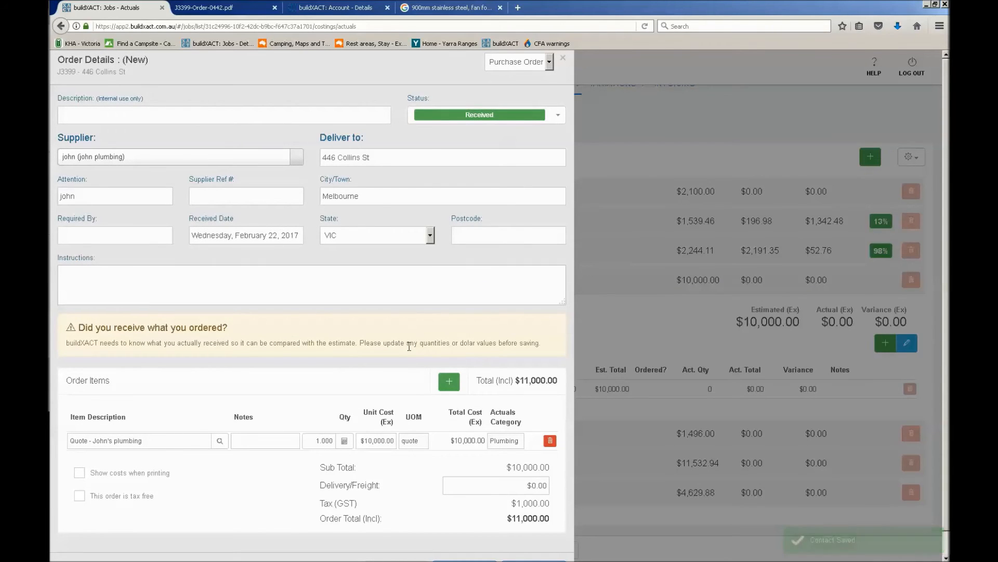
Enter "rough in only" as the order's description and as the plumbing item's note
scroll(402, 303, down, 1)
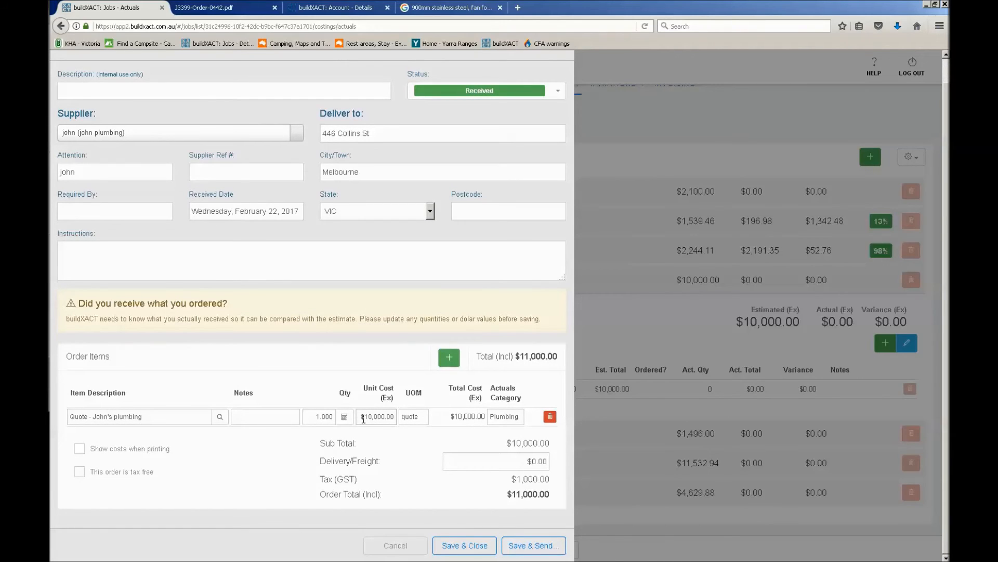
click(154, 92)
text(rough )
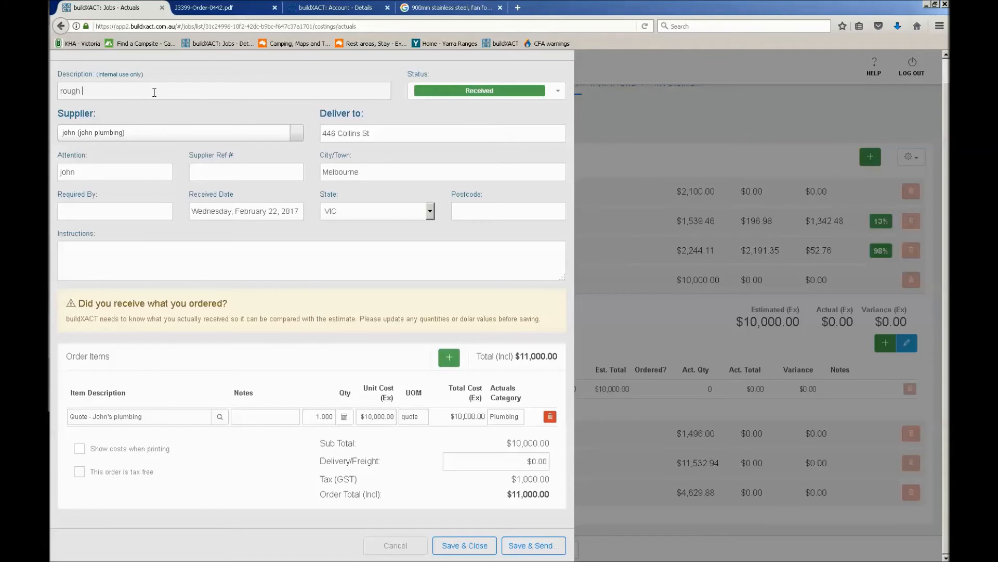
text(in only)
click(260, 417)
text(rough)
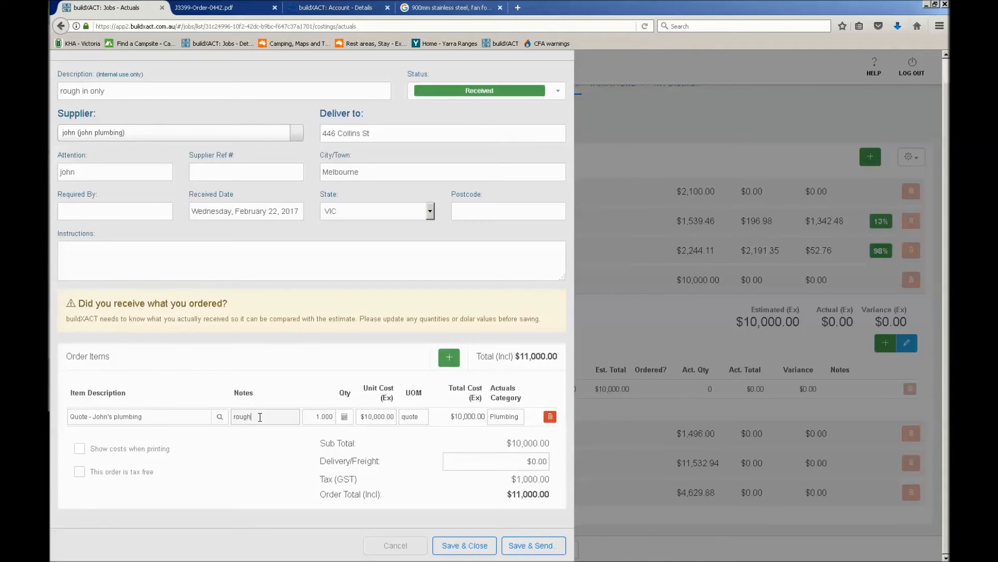
text( in only)
click(328, 415)
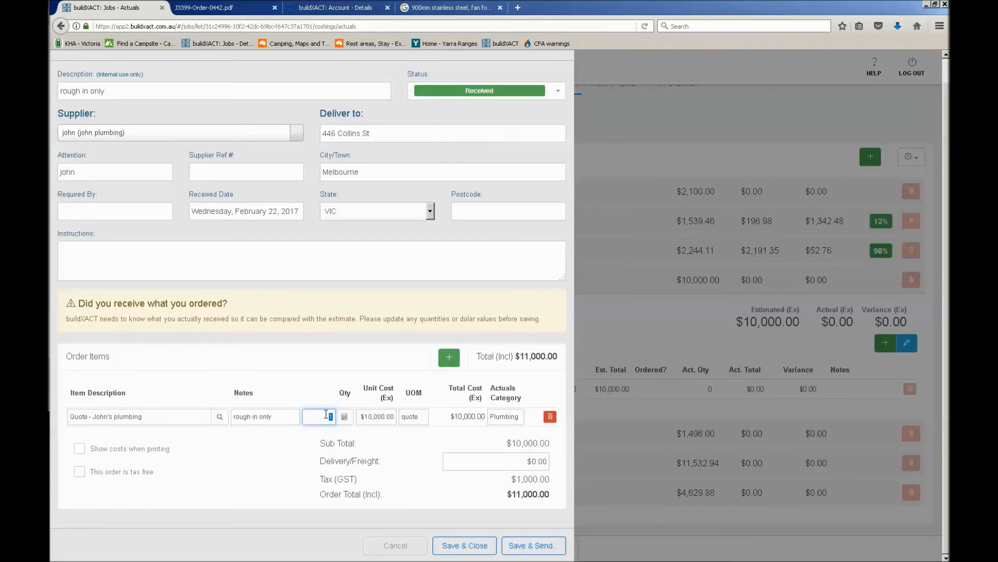
text(4)
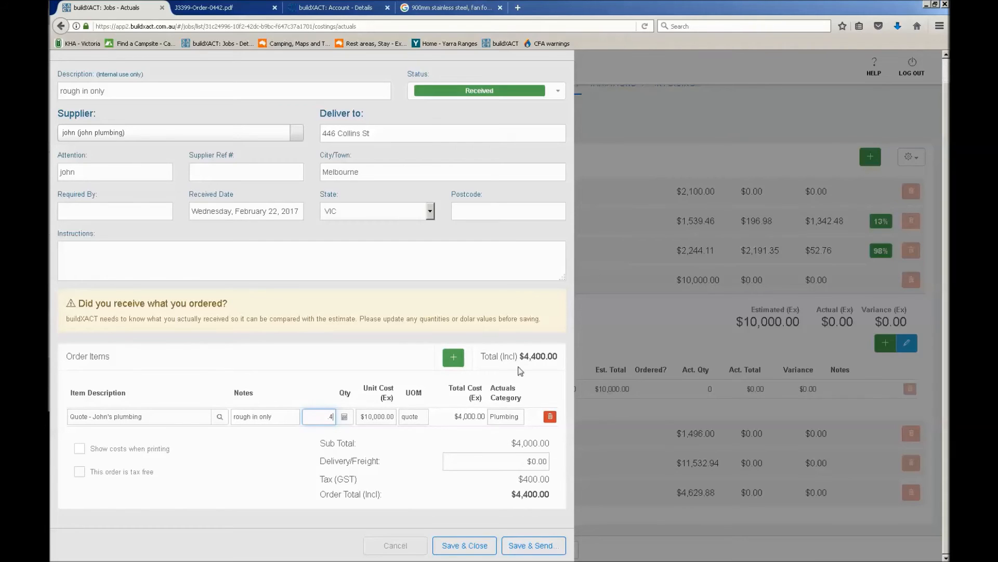
drag(322, 414, 421, 418)
text(1)
Set the plumbing item's unit cost to $4,000, then save and close the order
double_click(367, 416)
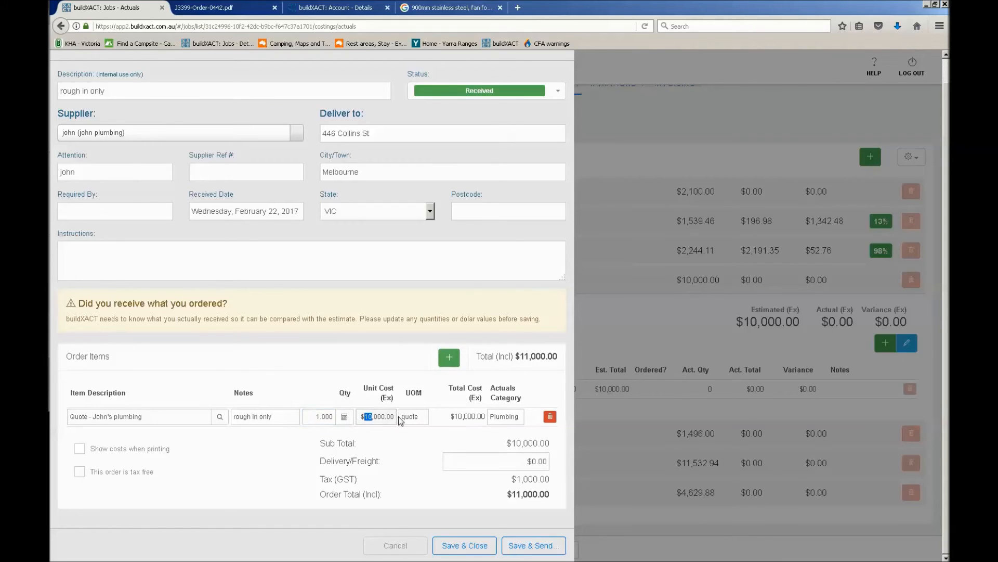
text(4,00)
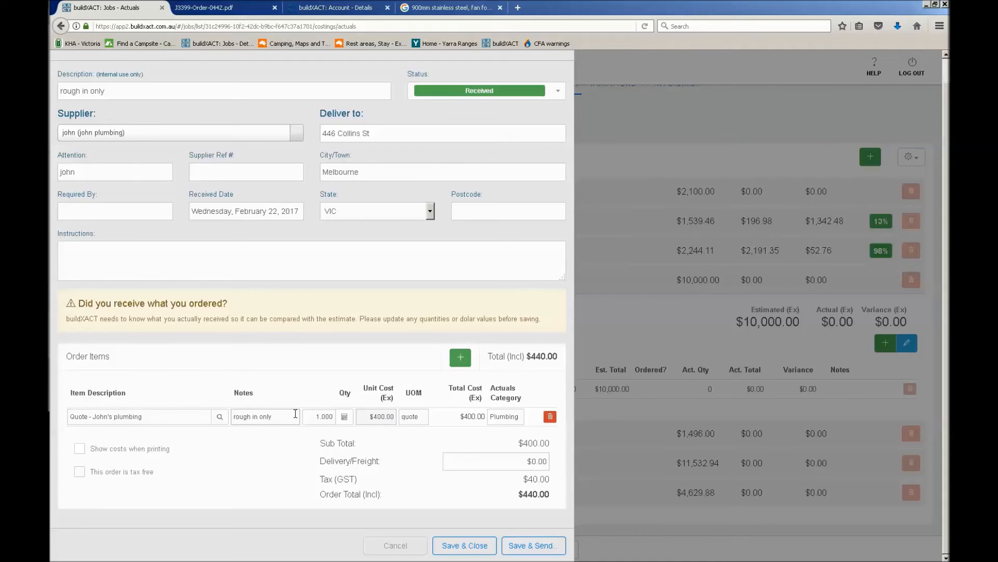
text(0)
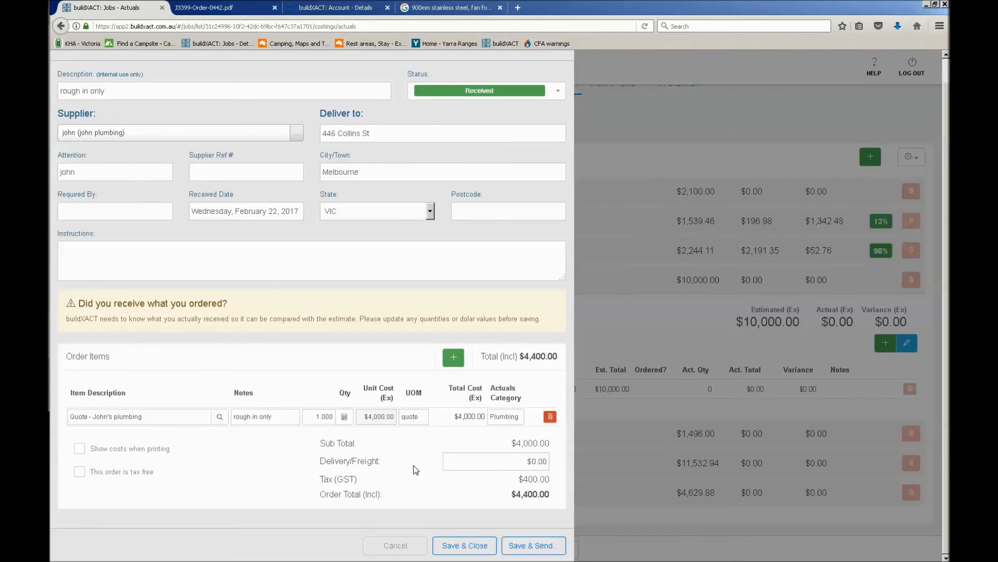
click(464, 546)
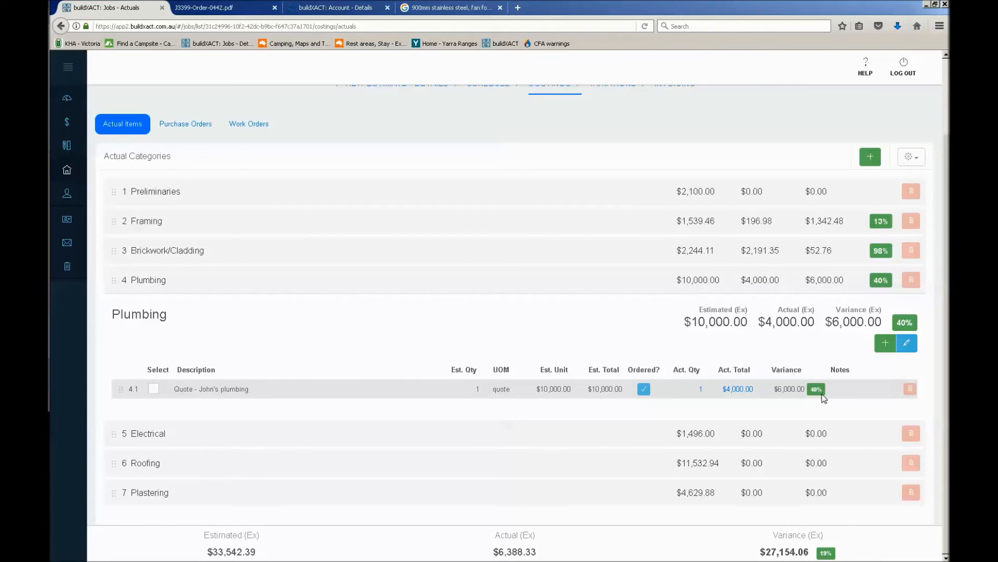
Show the plumbing quote's received order, then preview a further order for its remaining balance and cancel it
click(644, 390)
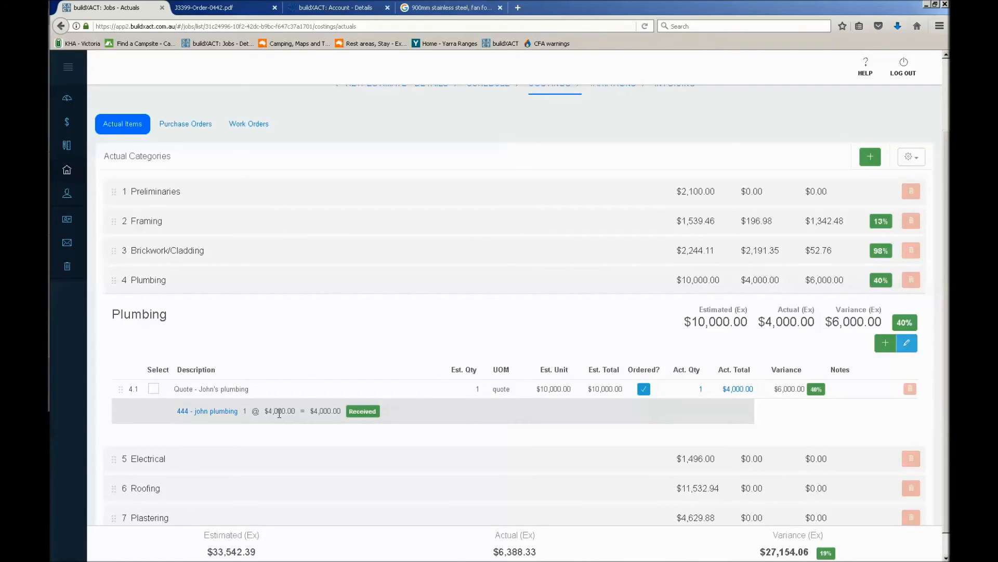
click(153, 394)
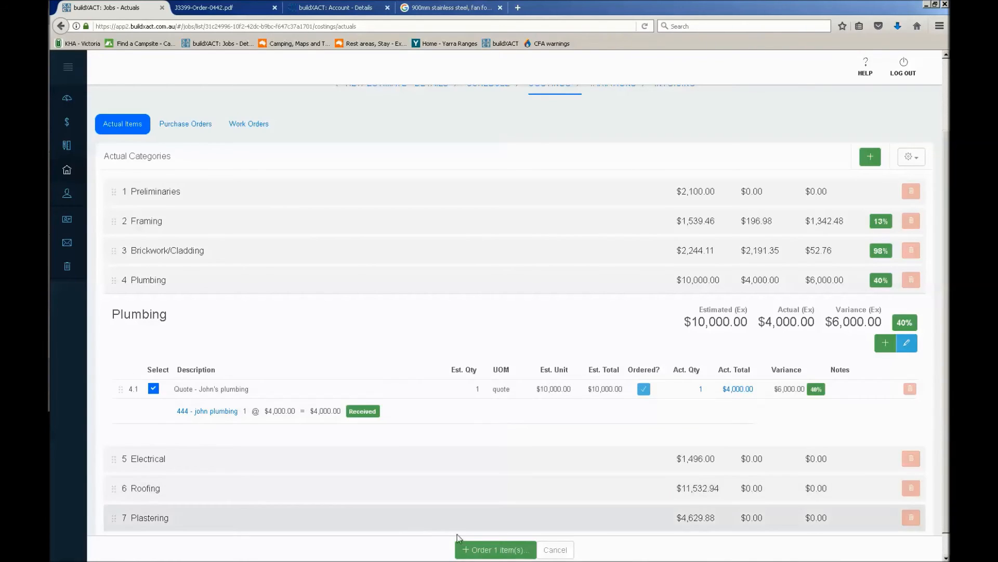
click(477, 546)
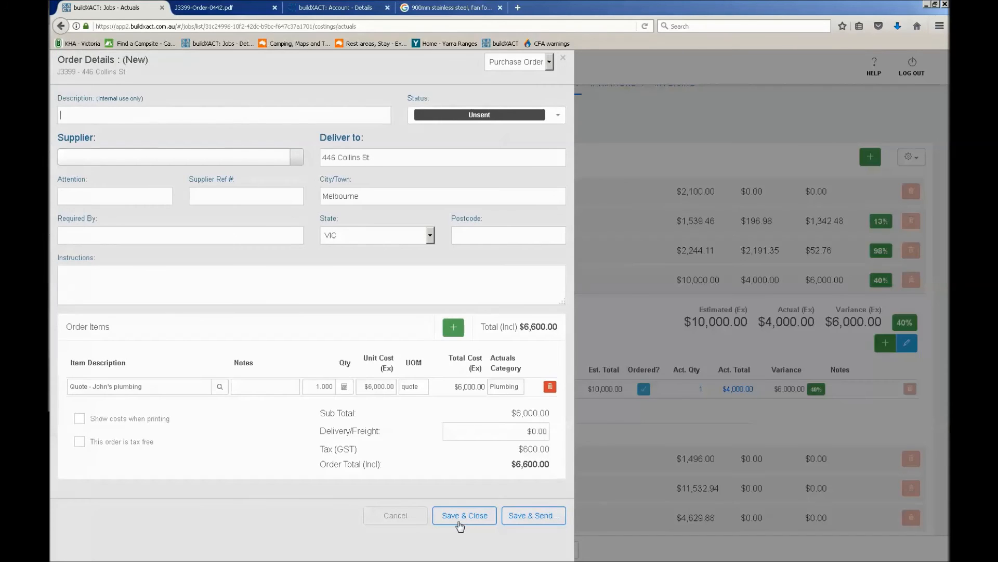
click(379, 386)
click(393, 401)
click(388, 520)
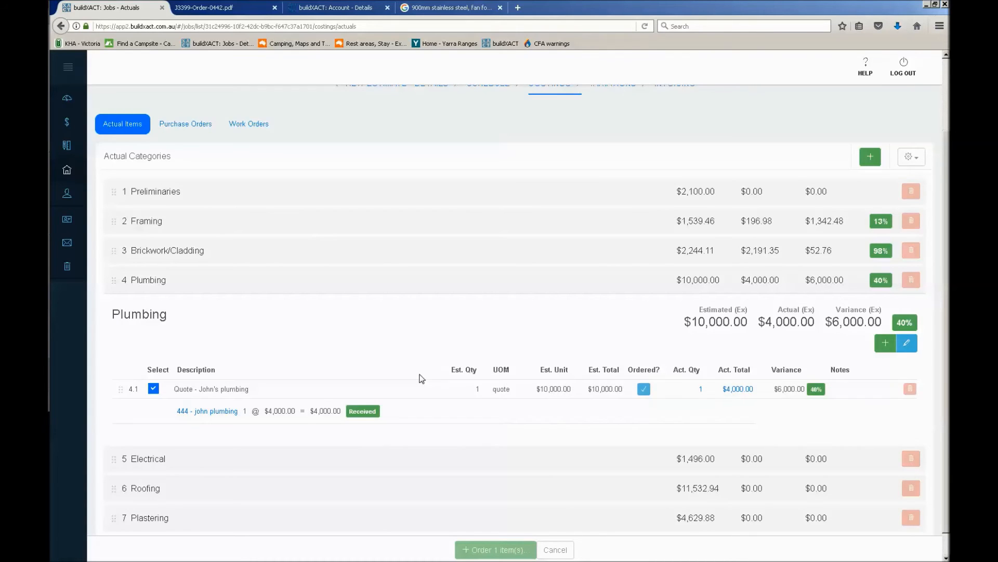
Create a new purchase order for the job with status Received and description "nails"
scroll(370, 350, up, 3)
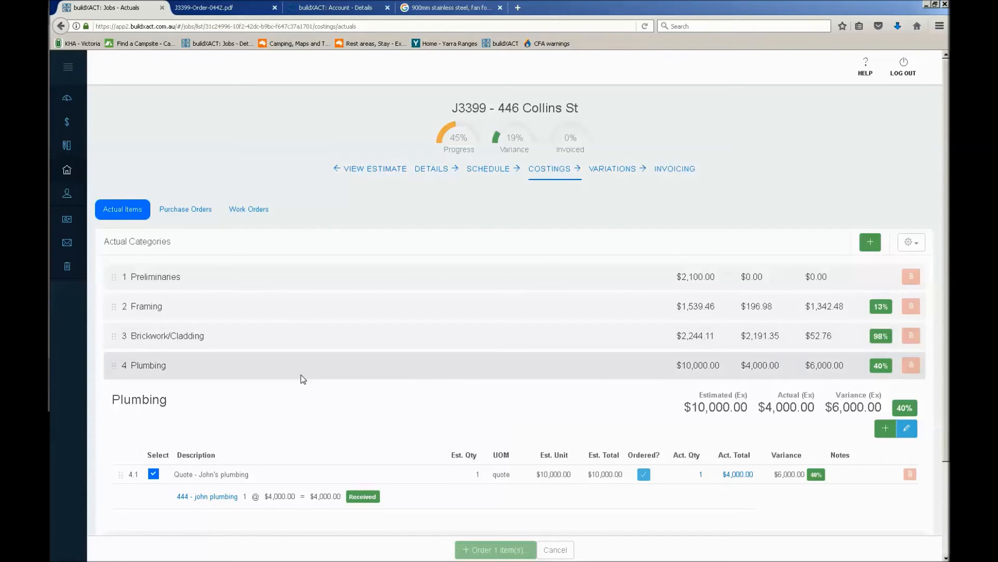
scroll(225, 407, down, 4)
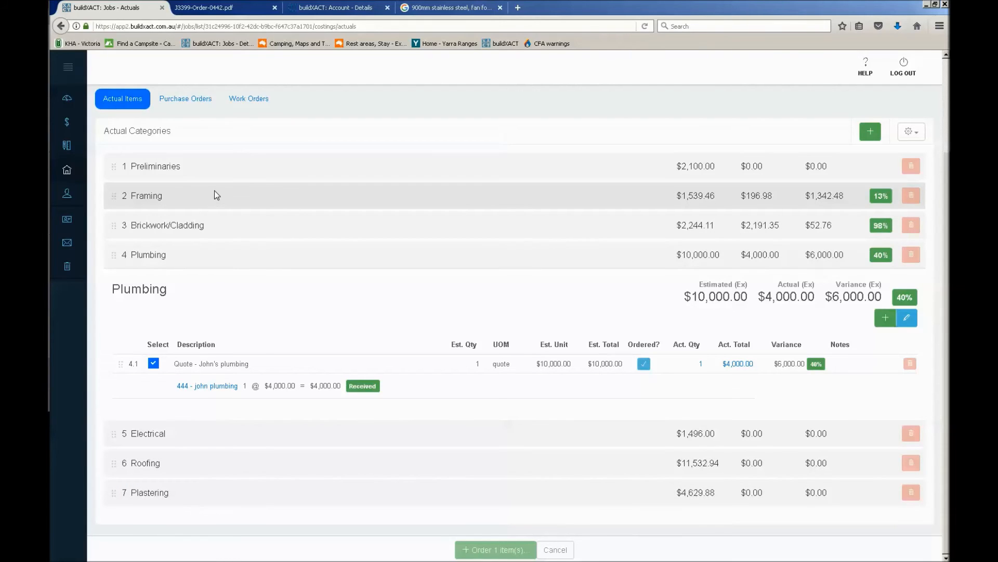
scroll(216, 195, up, 2)
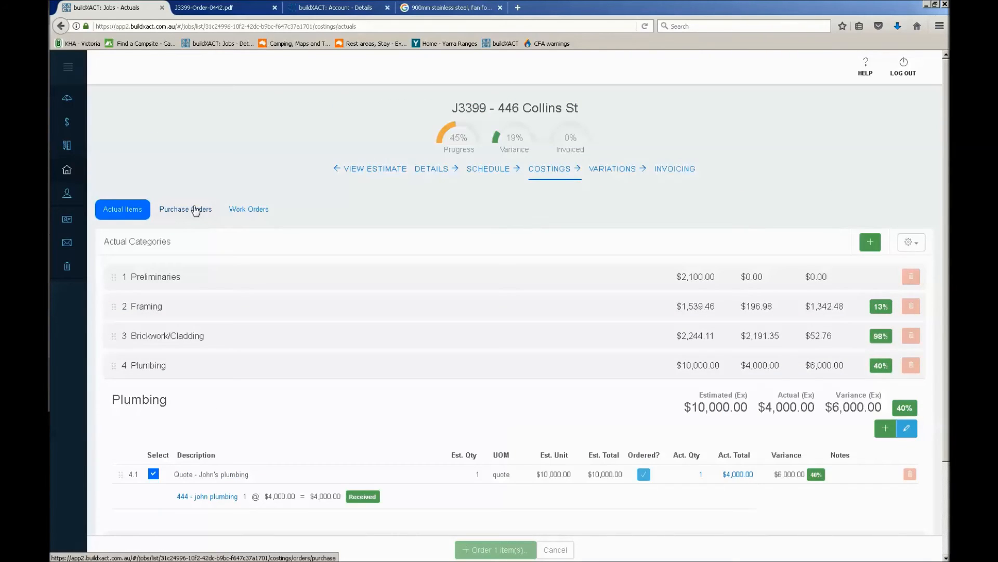
click(196, 210)
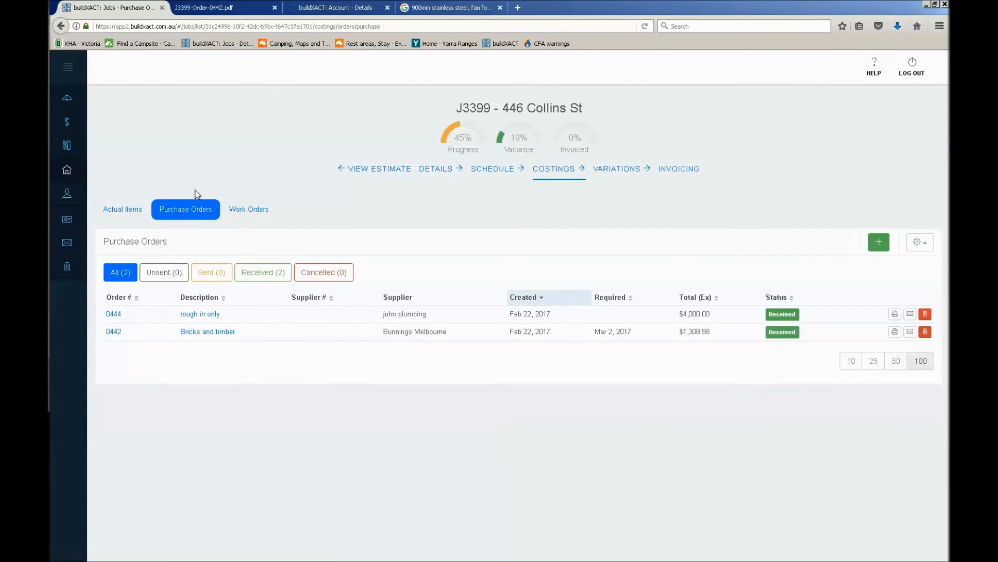
click(876, 246)
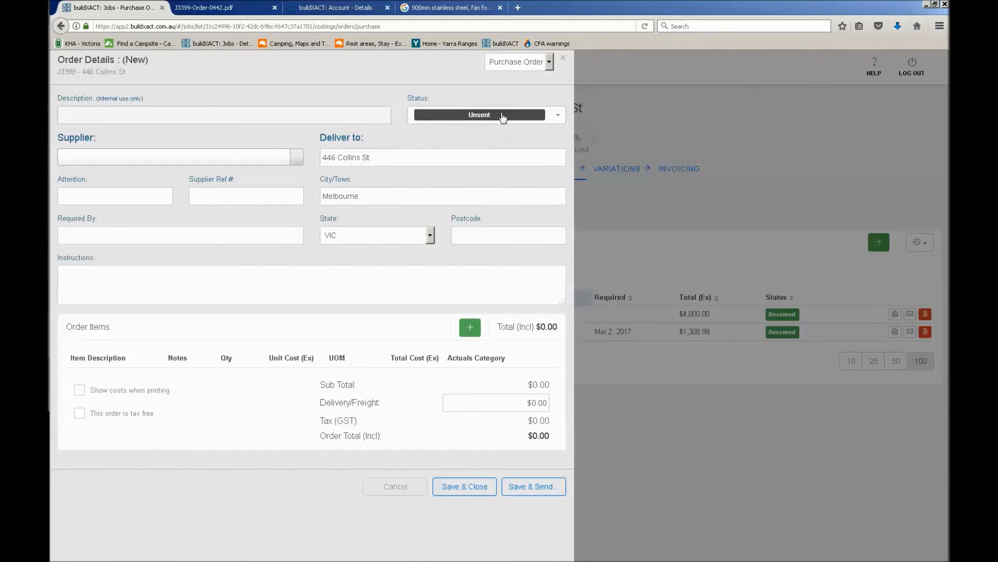
click(501, 114)
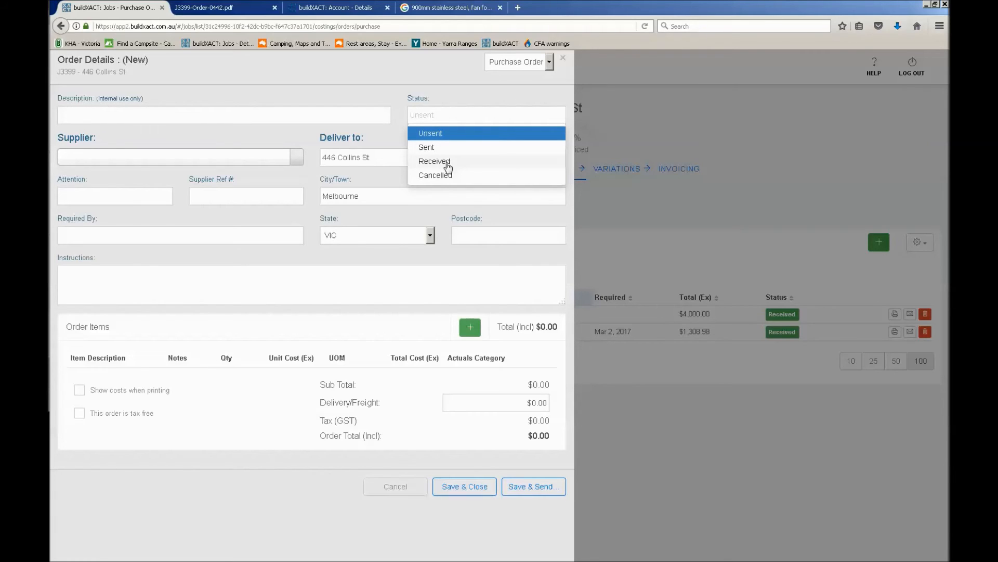
click(449, 162)
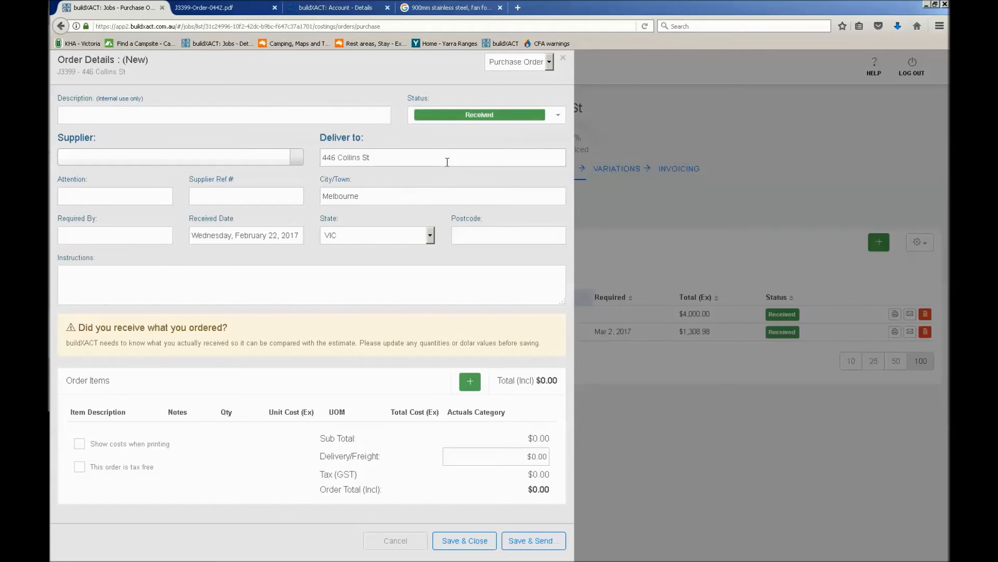
click(252, 112)
text(nails)
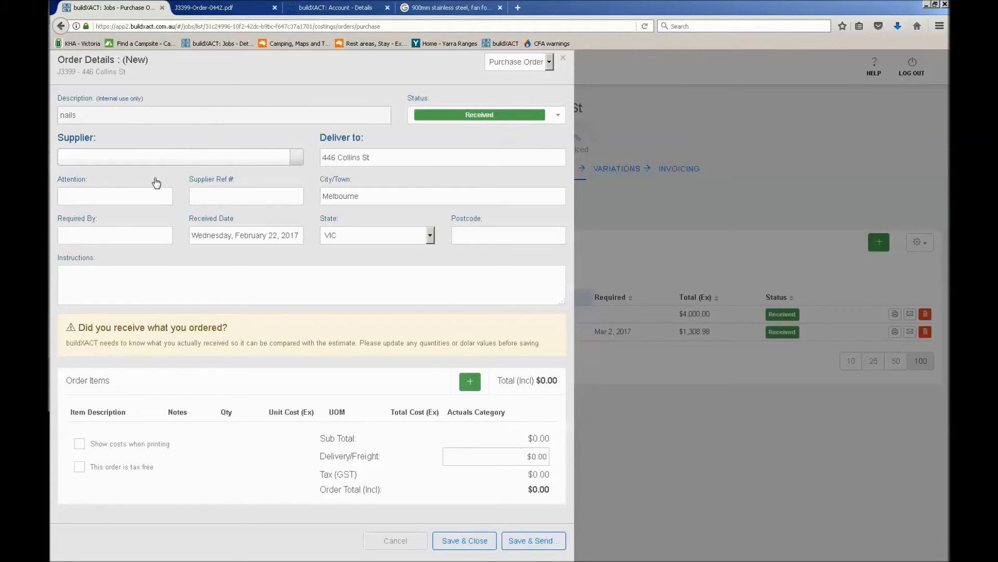
Choose the Bunnings Melbourne contact as the order's supplier and enter the supplier reference number
click(133, 161)
text(bunnings me)
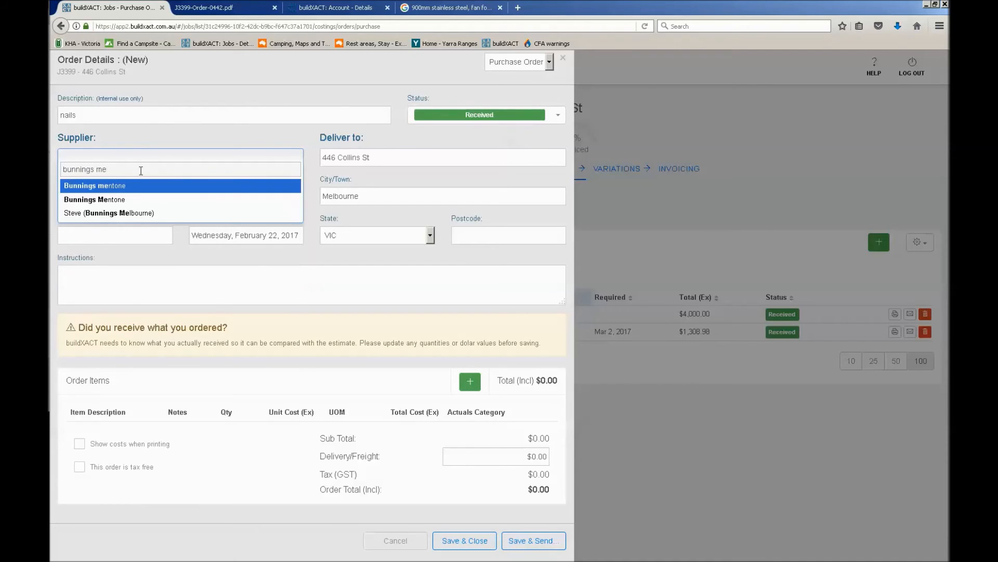
click(123, 214)
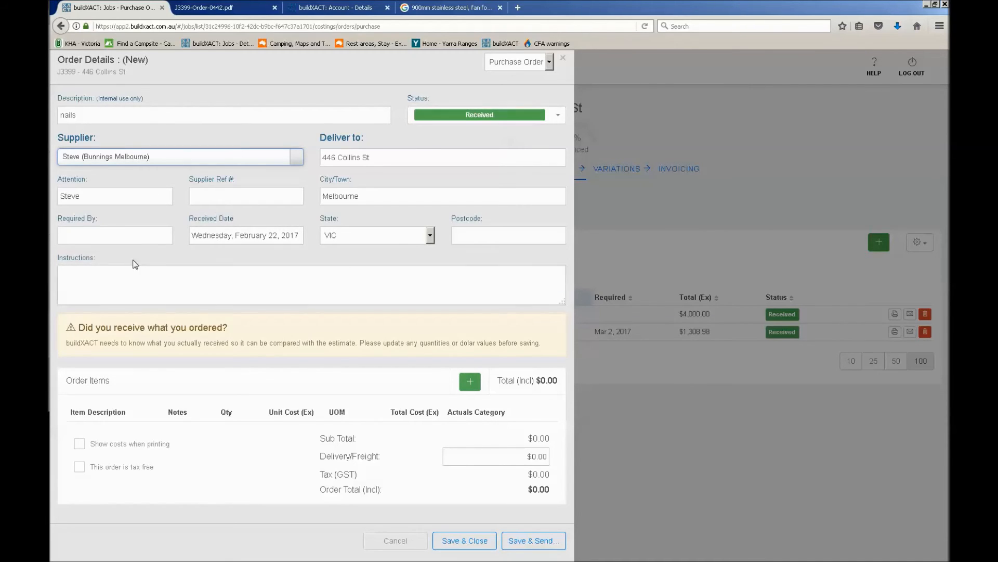
click(215, 197)
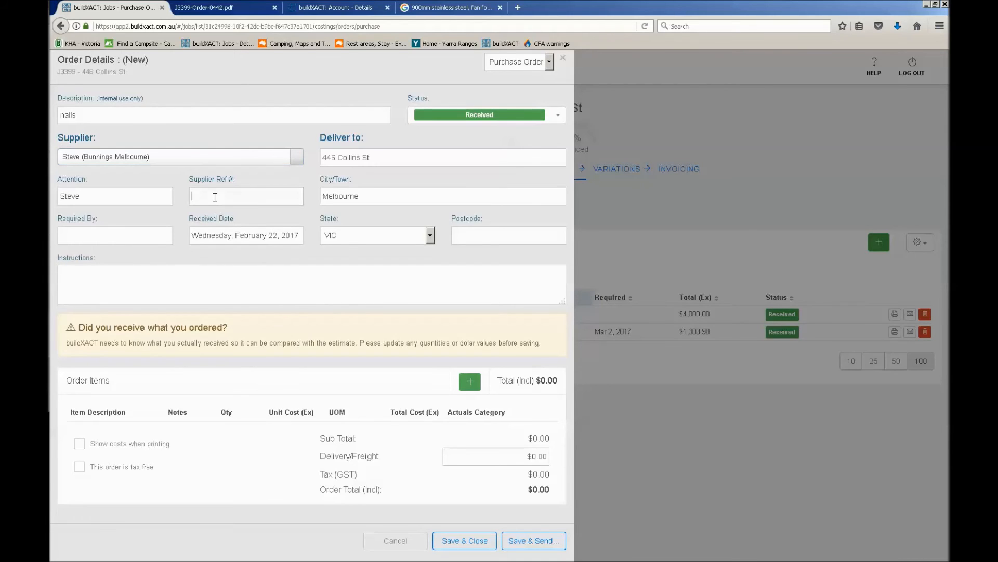
text(456789)
Add an order item described as "nails" with unit of measure "box" and a unit cost of $50
click(471, 381)
text(nails)
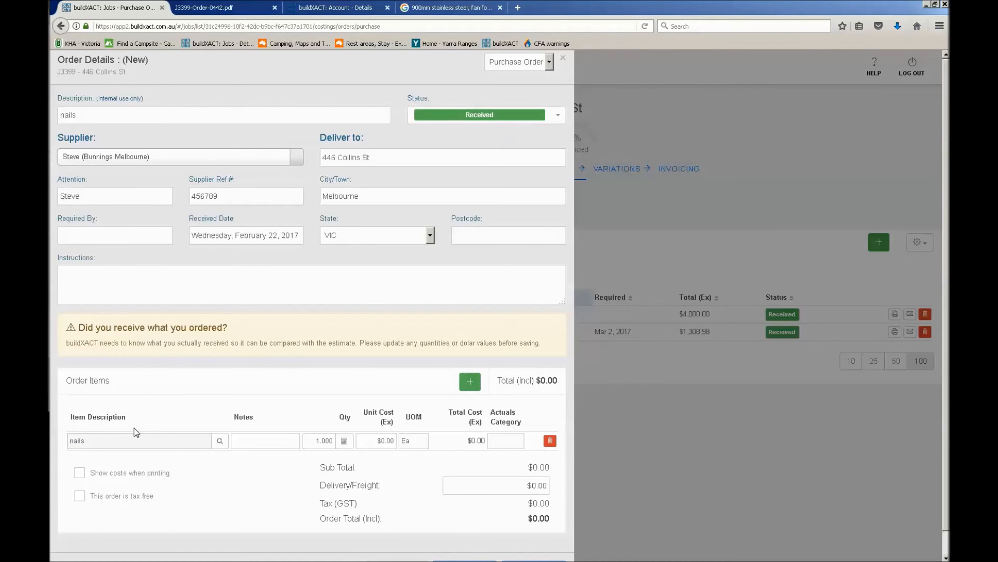
click(371, 440)
click(414, 441)
text(b)
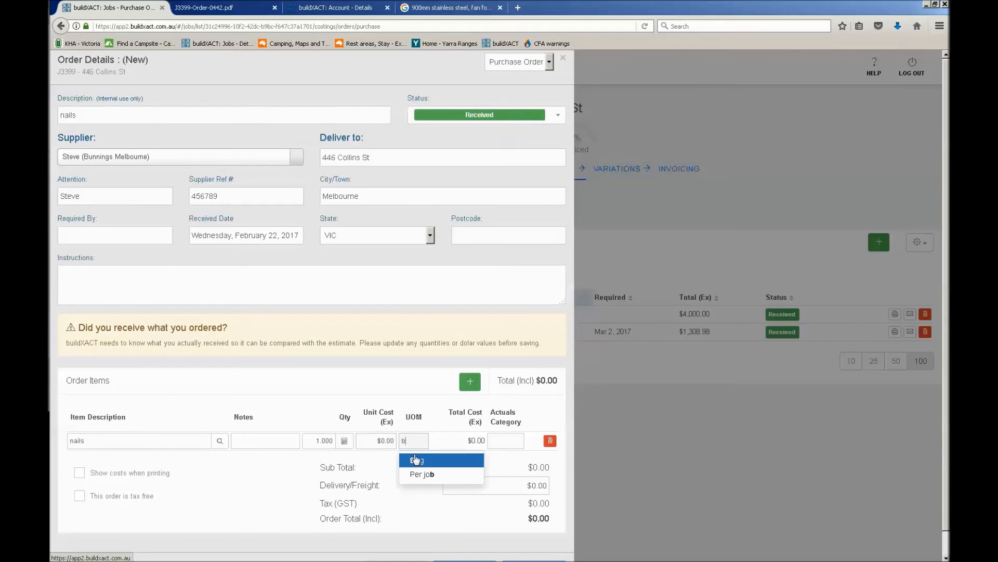
text(ox)
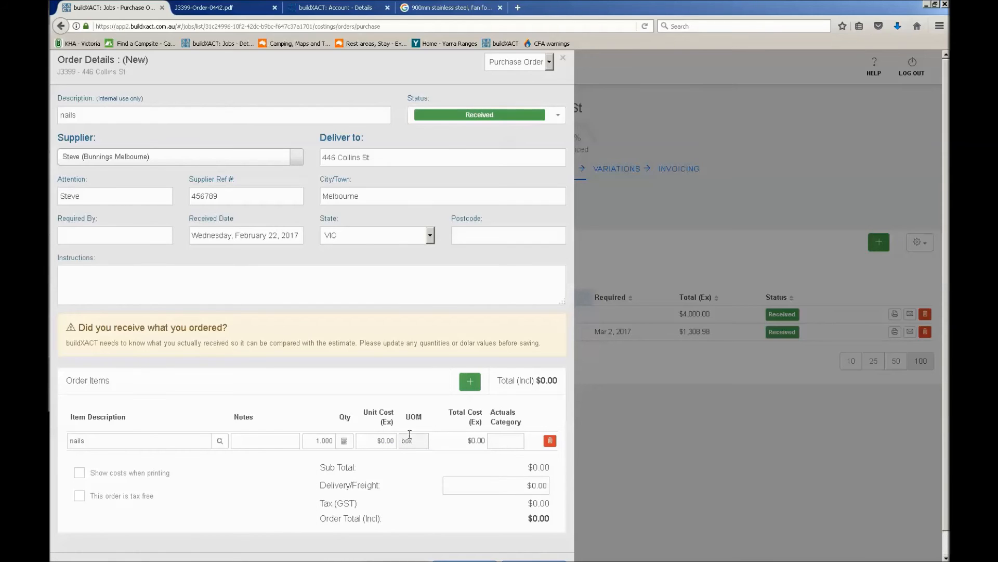
key(shift+Tab)
text(50)
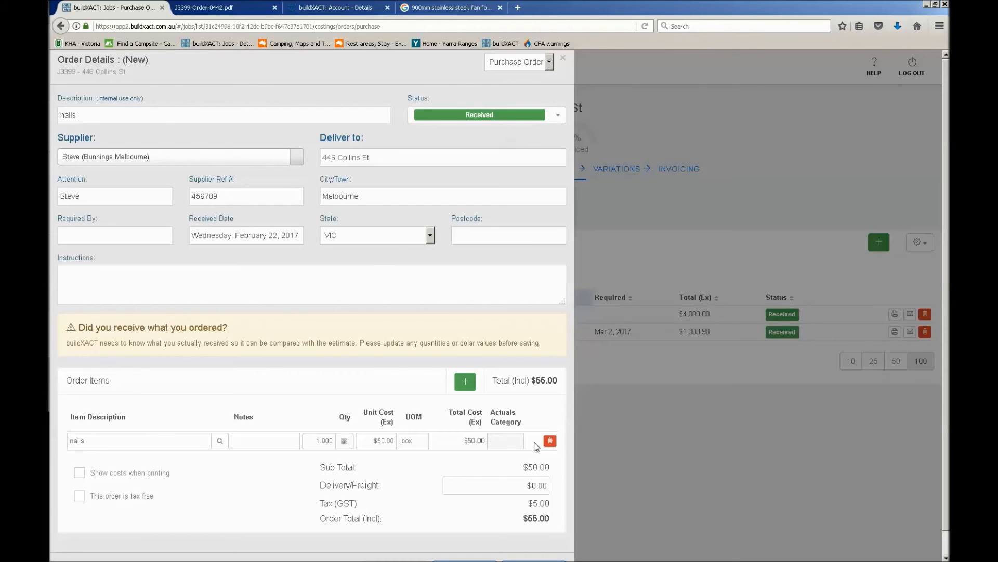
Assign the nails item to the Framing actuals category, then save and close the order
click(521, 435)
text(d)
key(BackSpace)
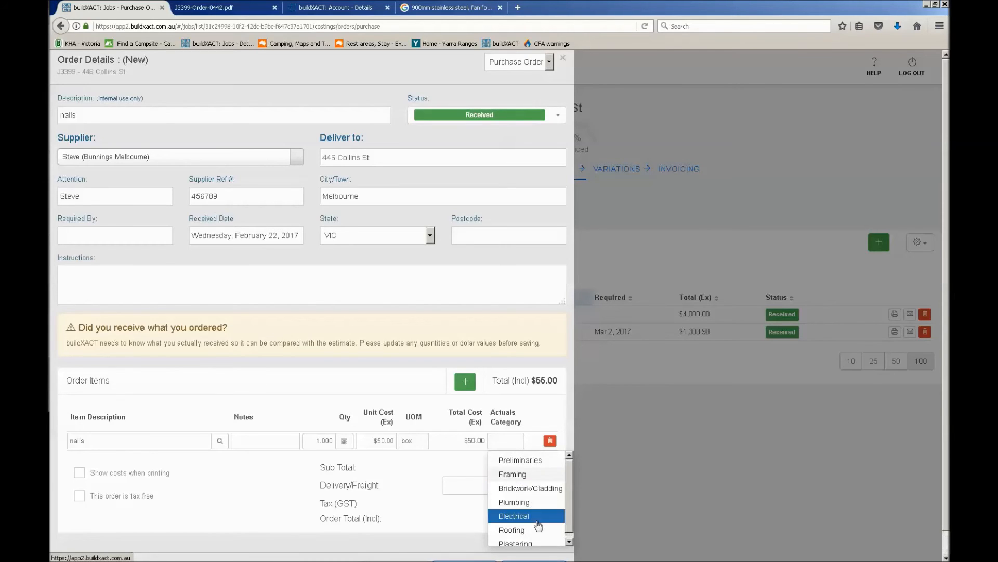
click(531, 477)
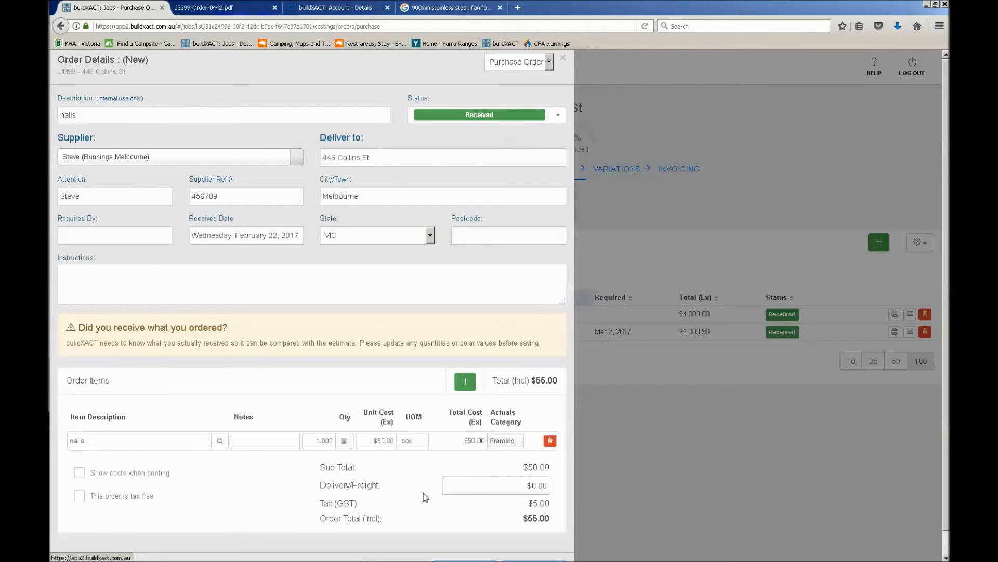
scroll(421, 495, down, 1)
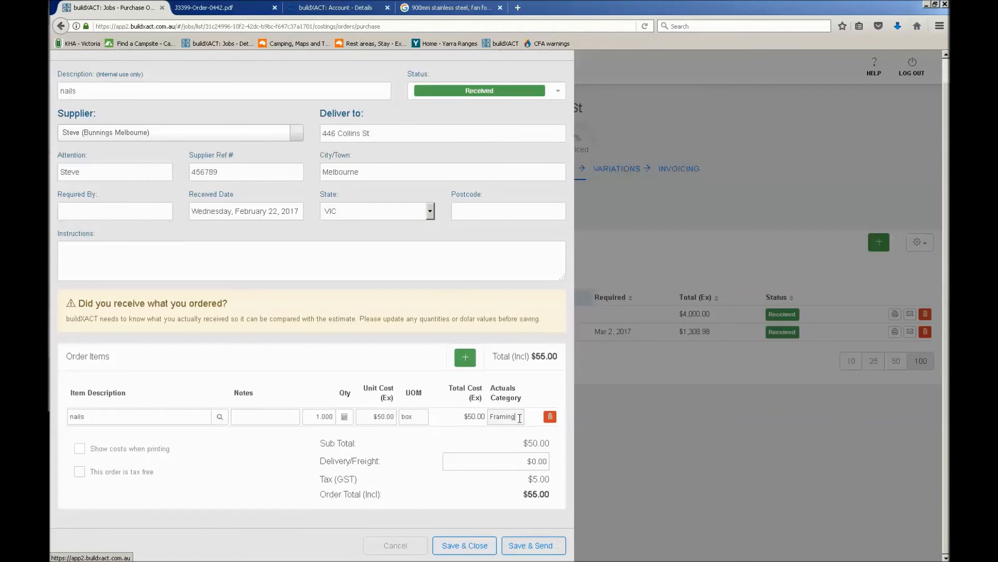
drag(520, 416, 490, 416)
click(474, 544)
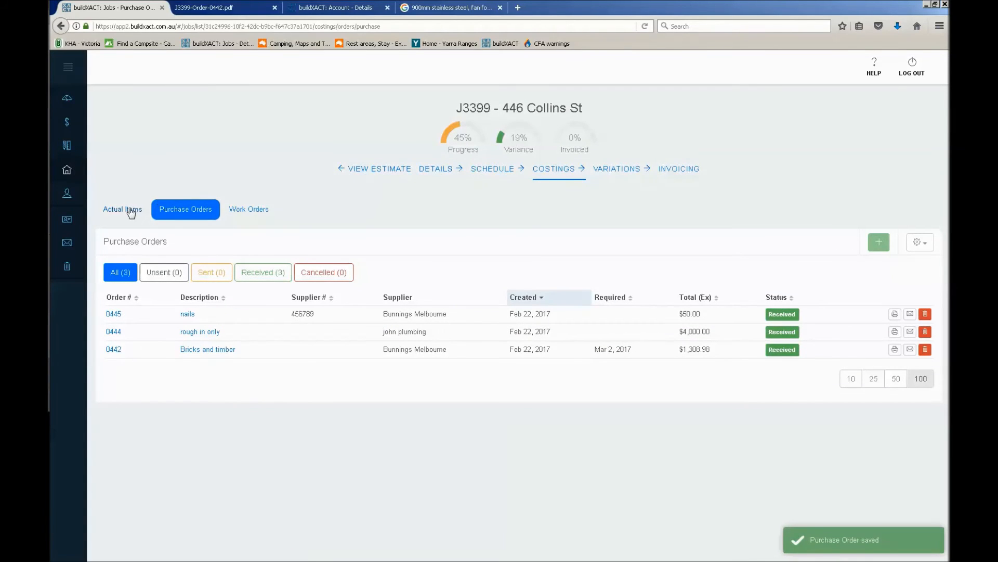
Review the Framing category's actual items and the options for syncing with the estimate, printing and emailing the actuals
mouse_move(130, 210)
mouse_down()
mouse_move(191, 340)
mouse_move(212, 350)
mouse_move(136, 211)
mouse_up()
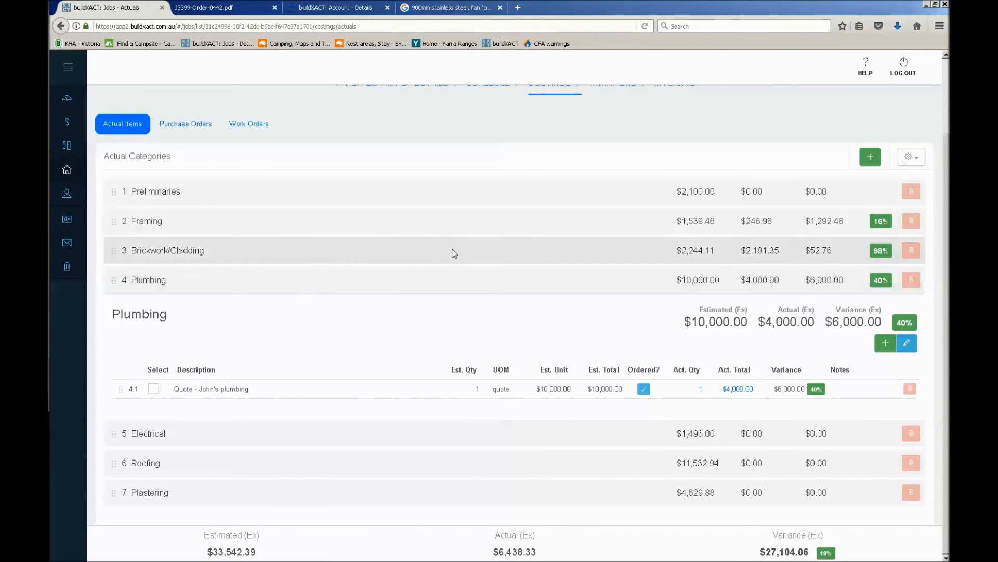
click(197, 220)
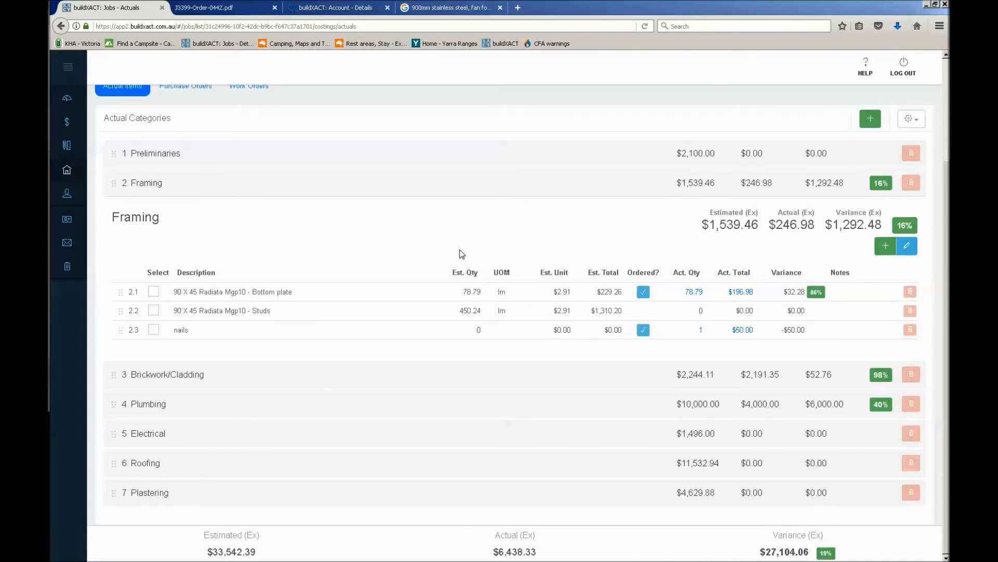
scroll(460, 252, up, 3)
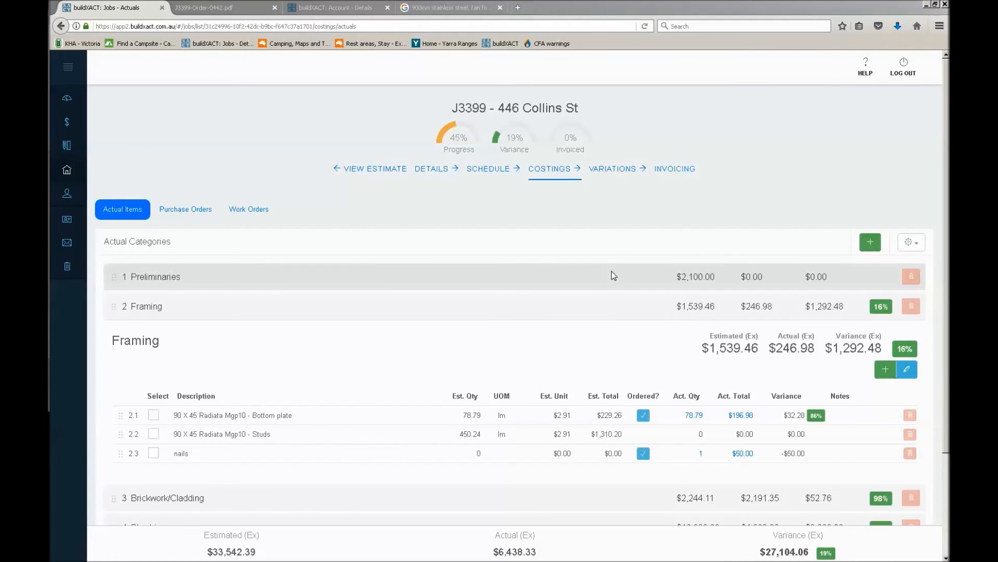
click(915, 245)
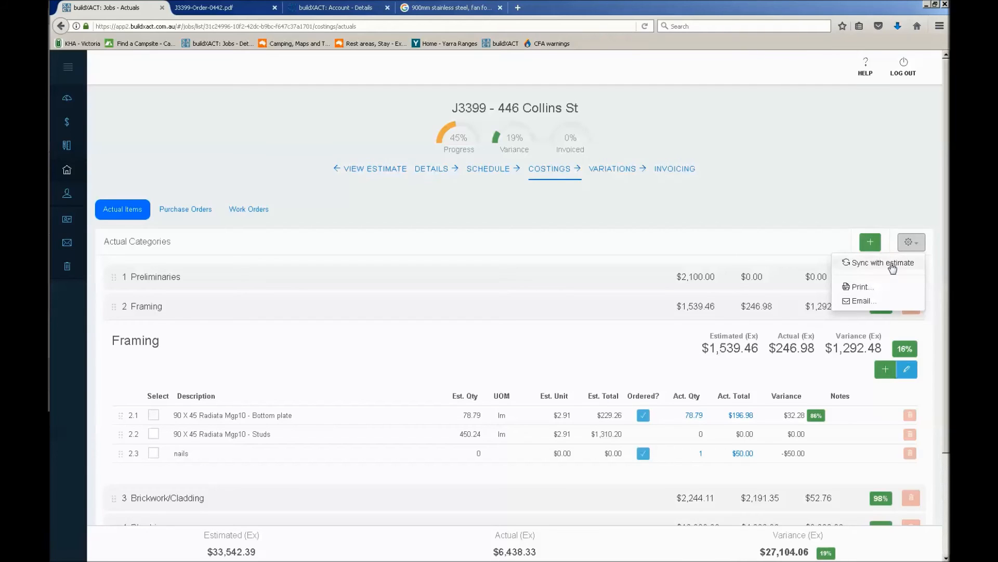
click(828, 168)
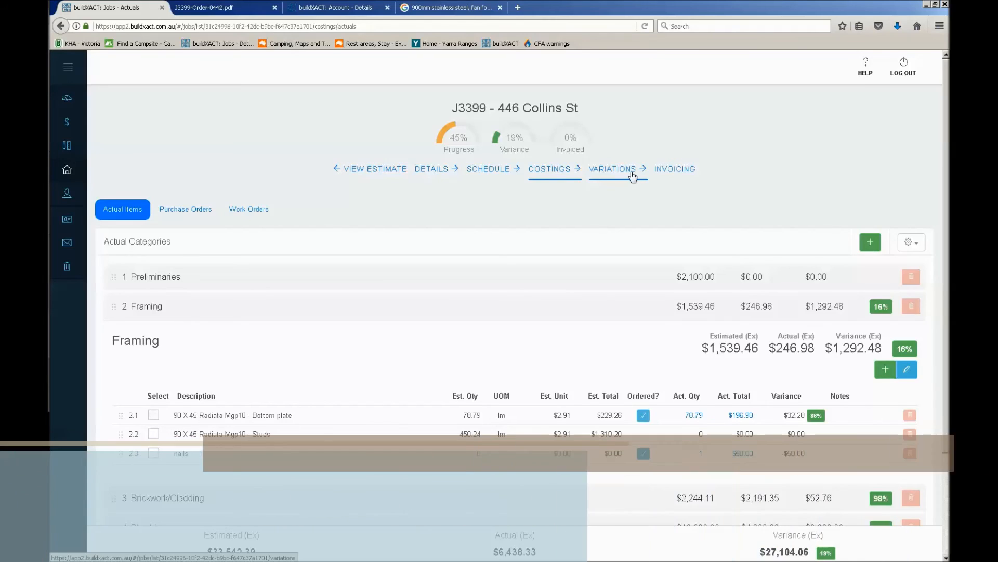
Open the job's variations, then enlarge the "convert to job" diagram in Windows Photo Viewer
click(632, 177)
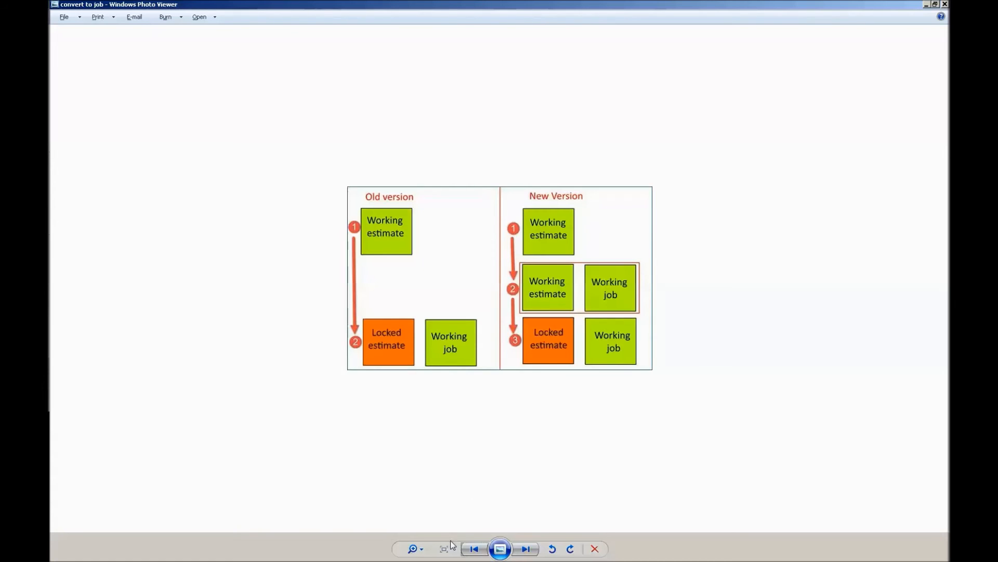
click(412, 548)
drag(410, 546, 410, 543)
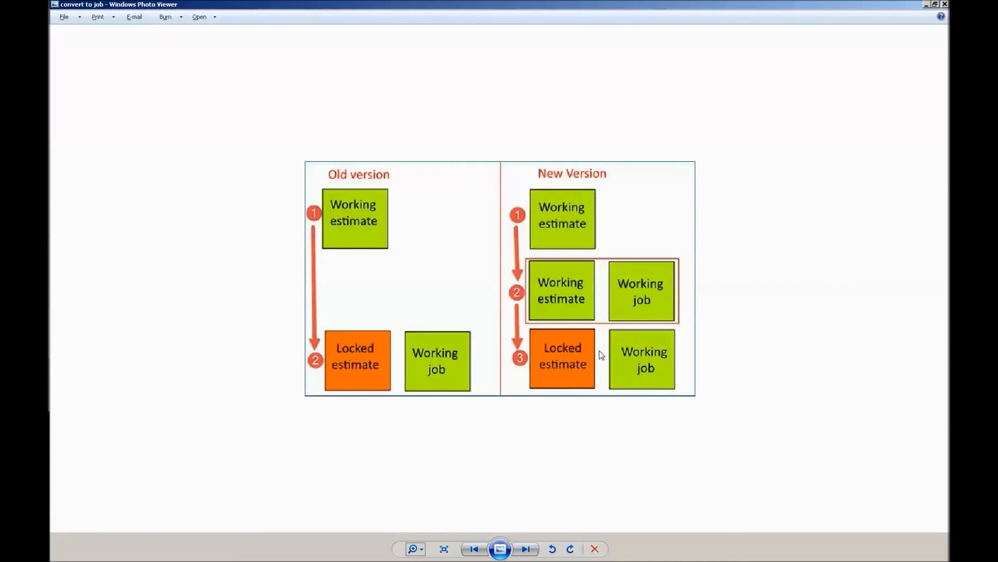
Switch from the photo viewer to buildXACT, open the job's linked estimate and expand the main navigation
click(927, 4)
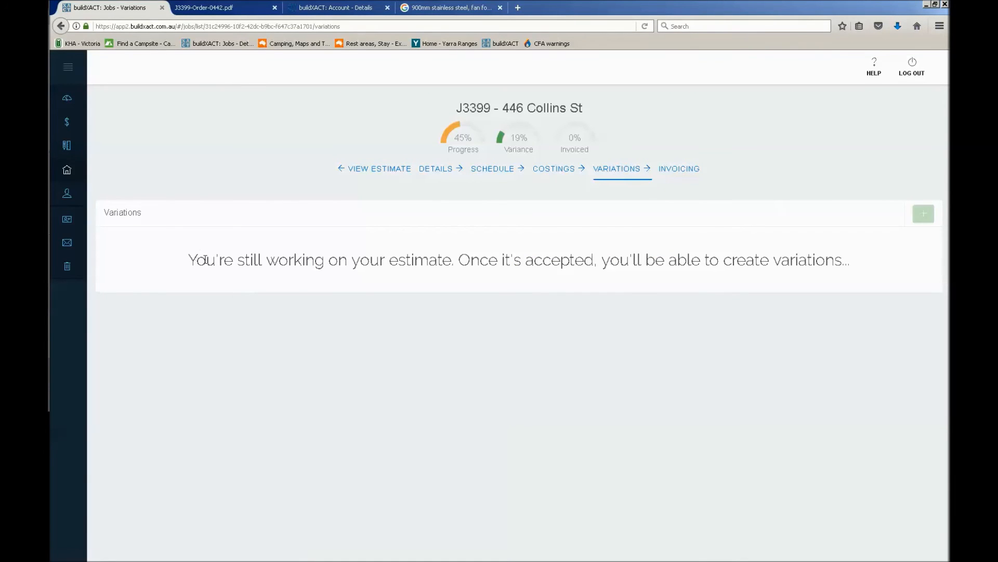
click(373, 169)
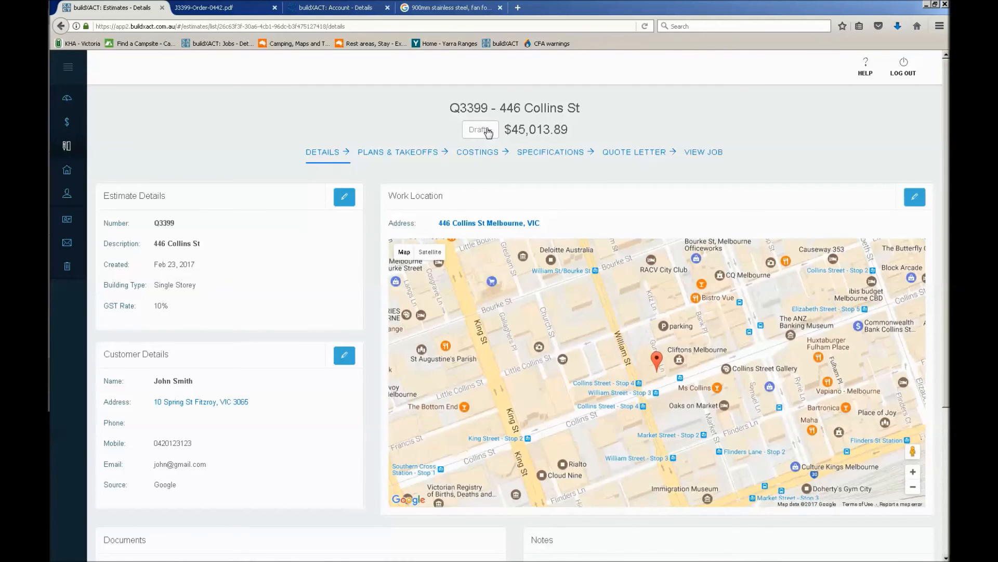
click(488, 133)
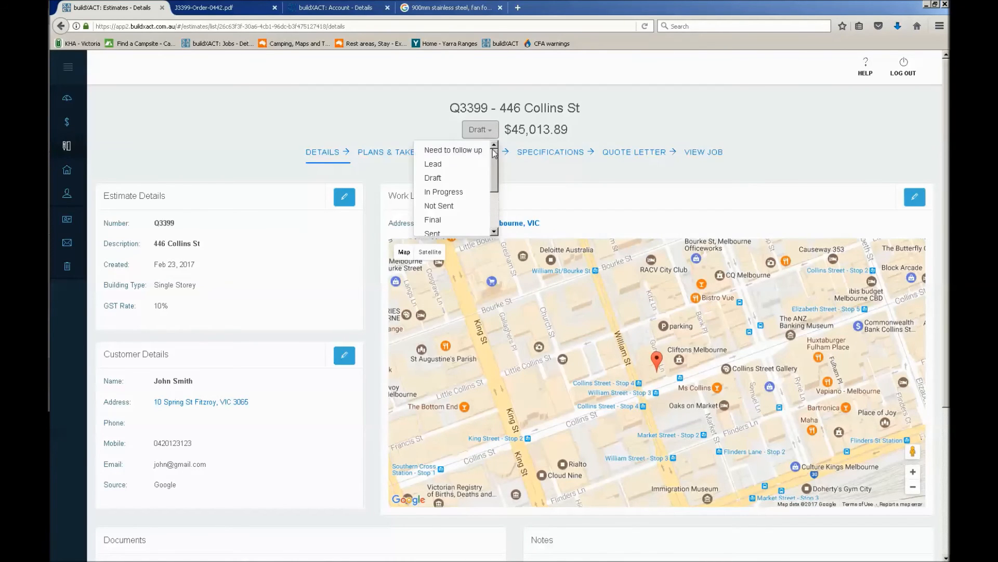
click(68, 68)
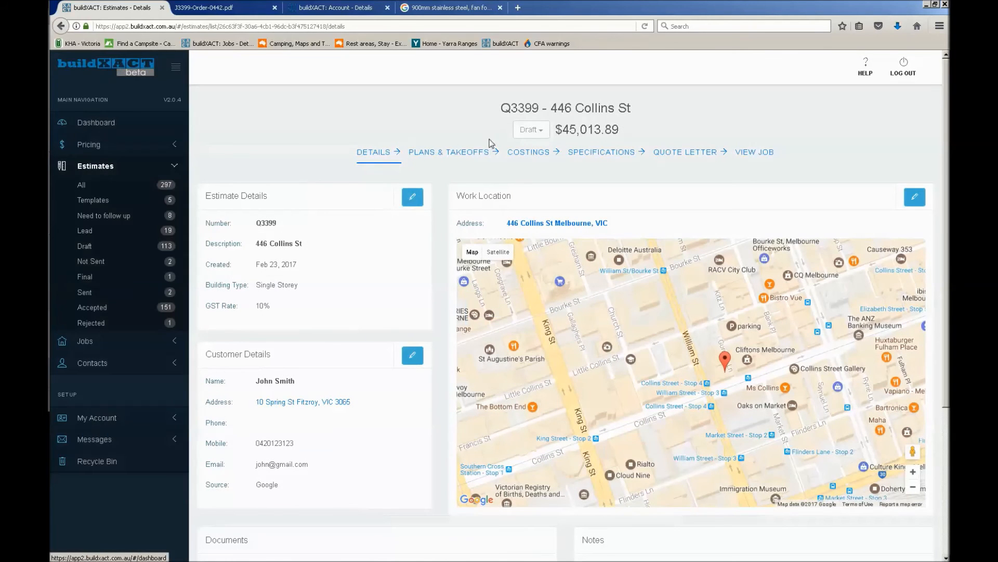
Set the estimate's status to Accepted and confirm locking it as read-only
click(534, 133)
mouse_move(545, 158)
mouse_down()
mouse_move(546, 195)
mouse_move(545, 168)
mouse_up()
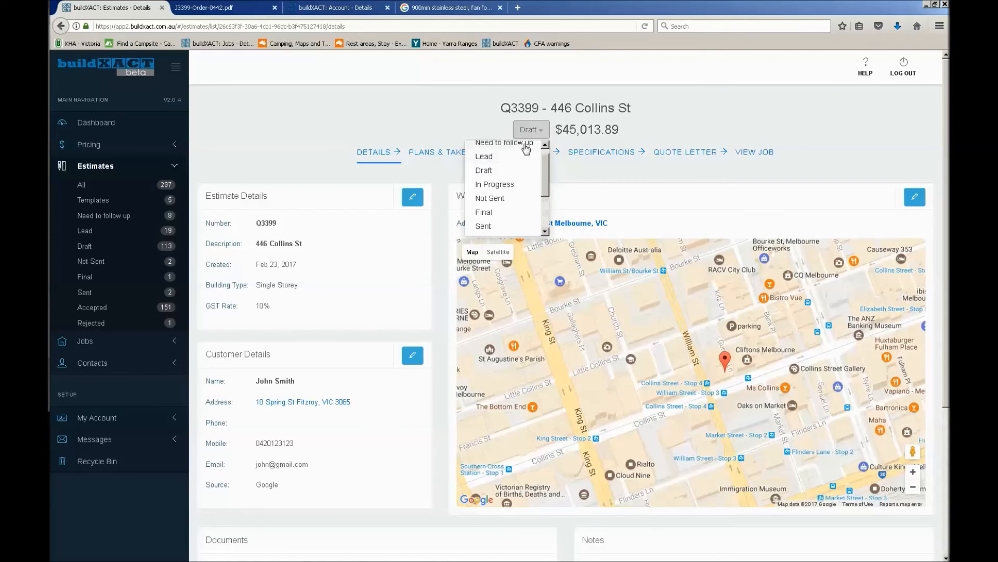
drag(546, 171, 549, 160)
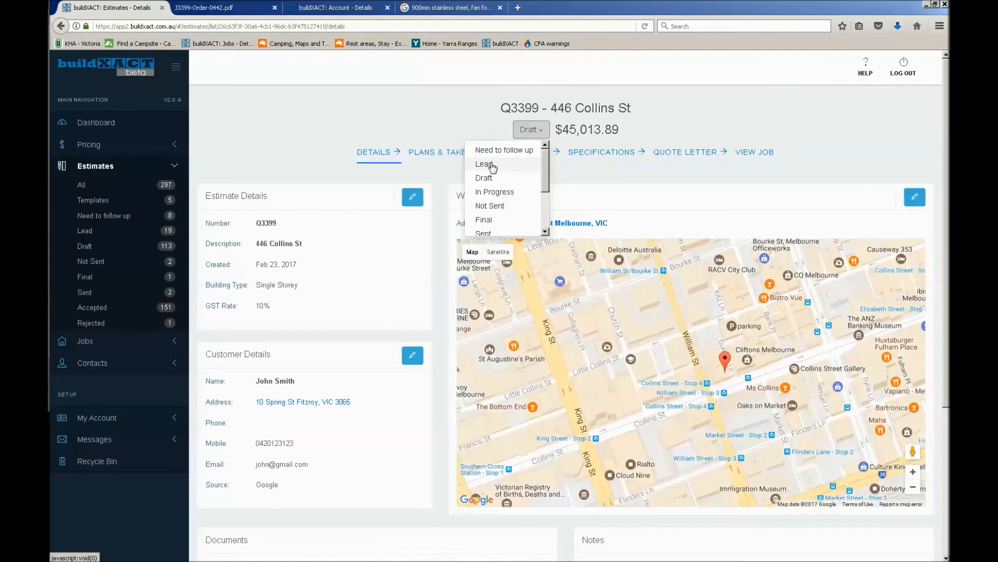
drag(545, 173, 549, 186)
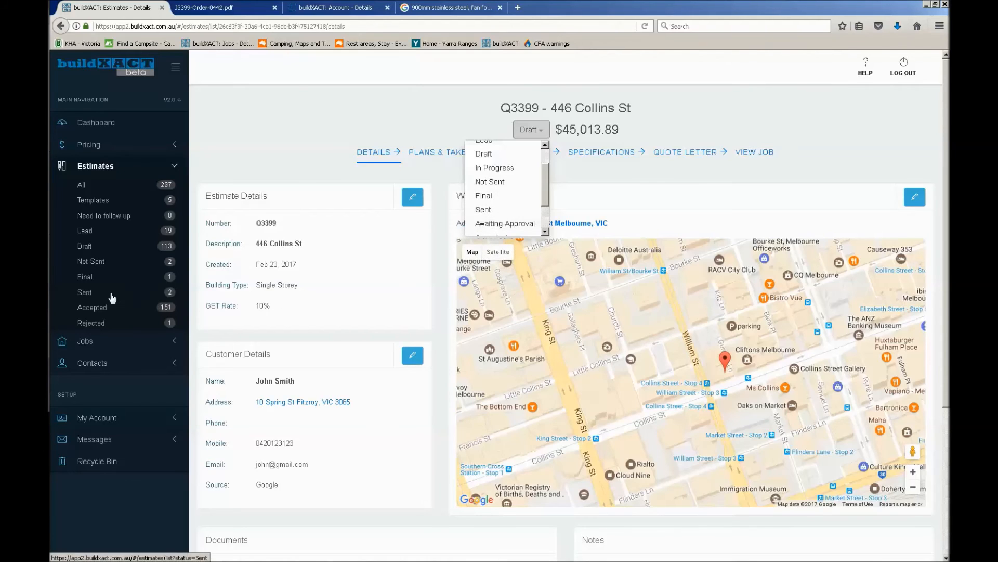
scroll(545, 217, down, 2)
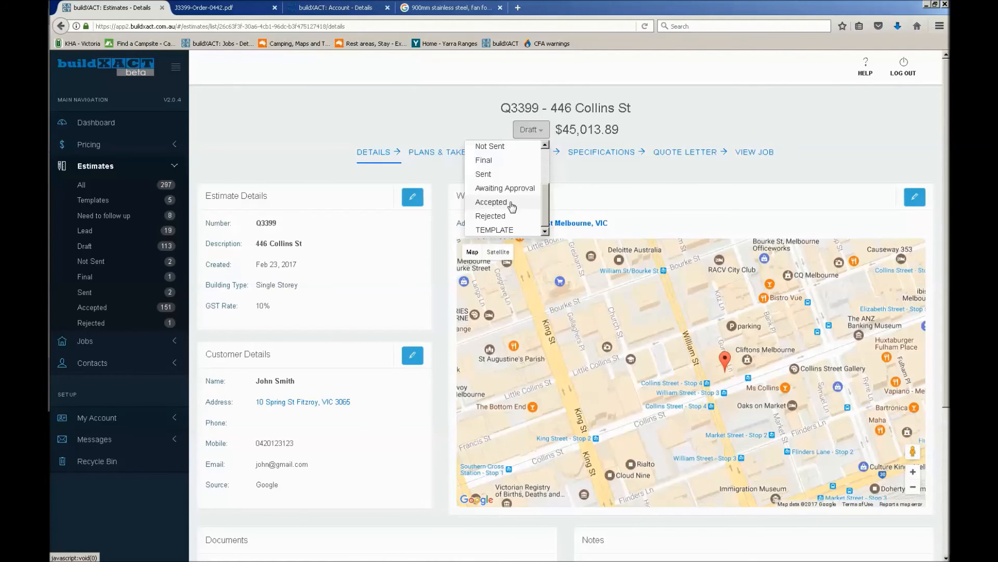
click(510, 202)
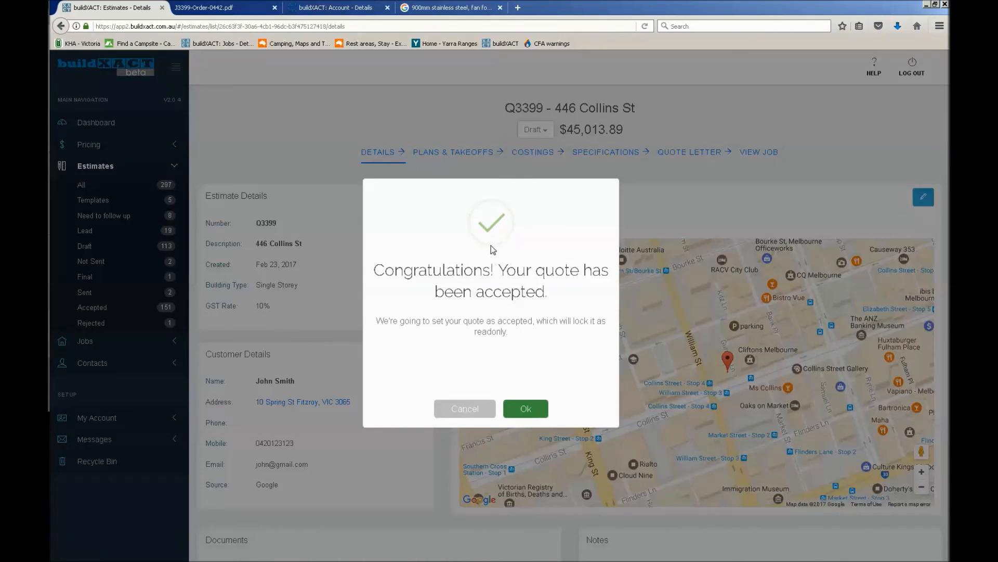
click(538, 416)
click(533, 415)
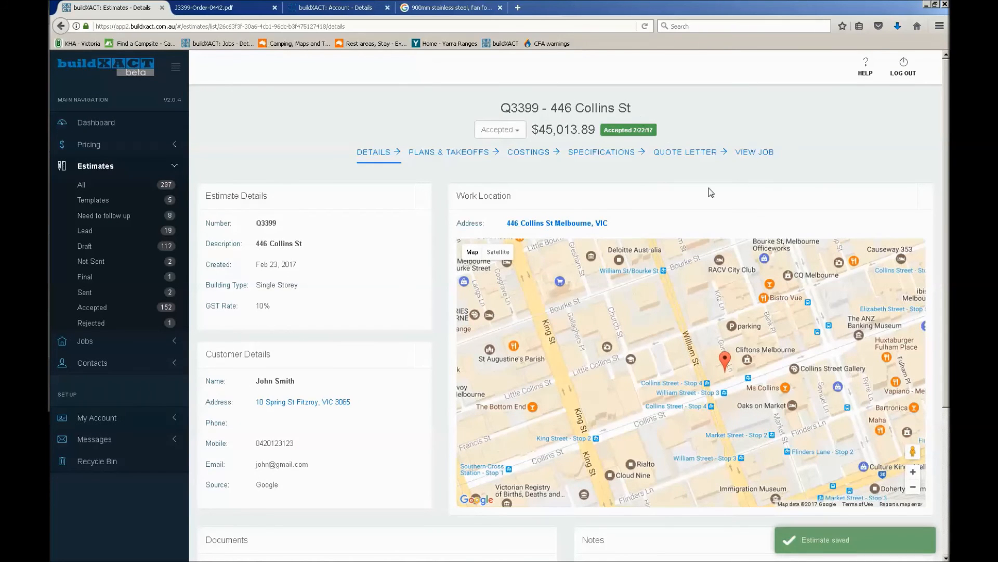
Open the job linked to the estimate and add a new variation to it
click(753, 152)
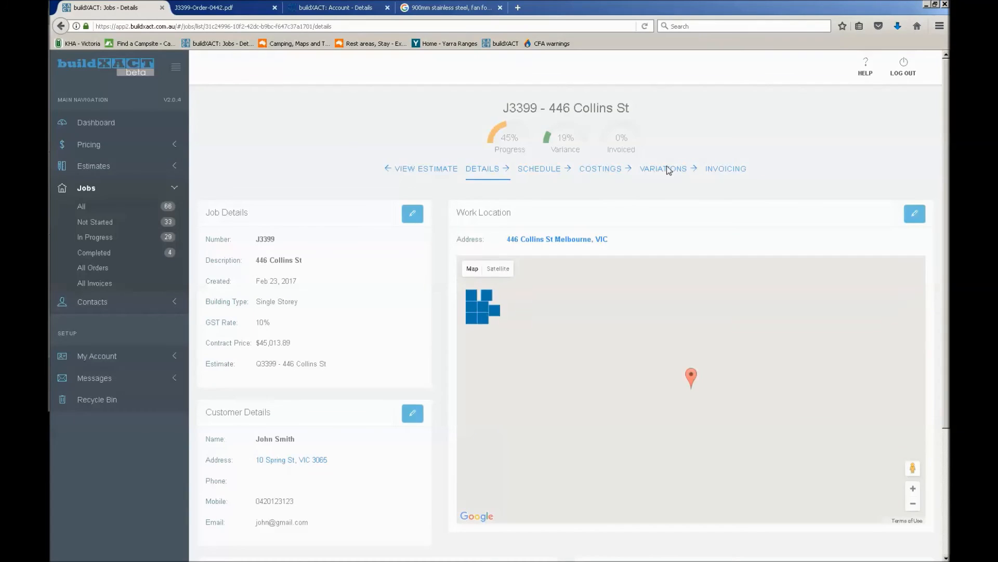
click(664, 172)
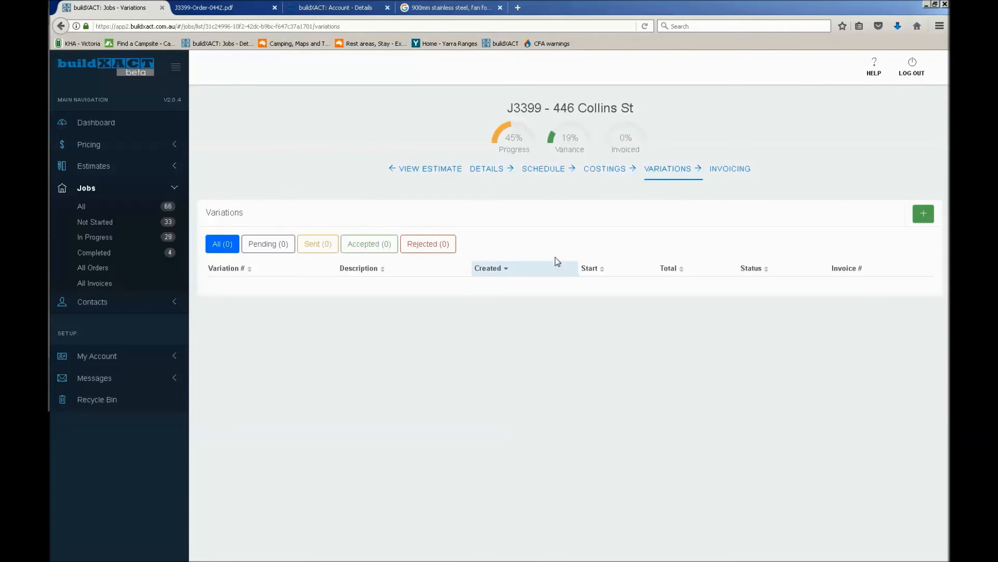
click(924, 213)
Set the new variation's description to "Additional downlights"
click(251, 114)
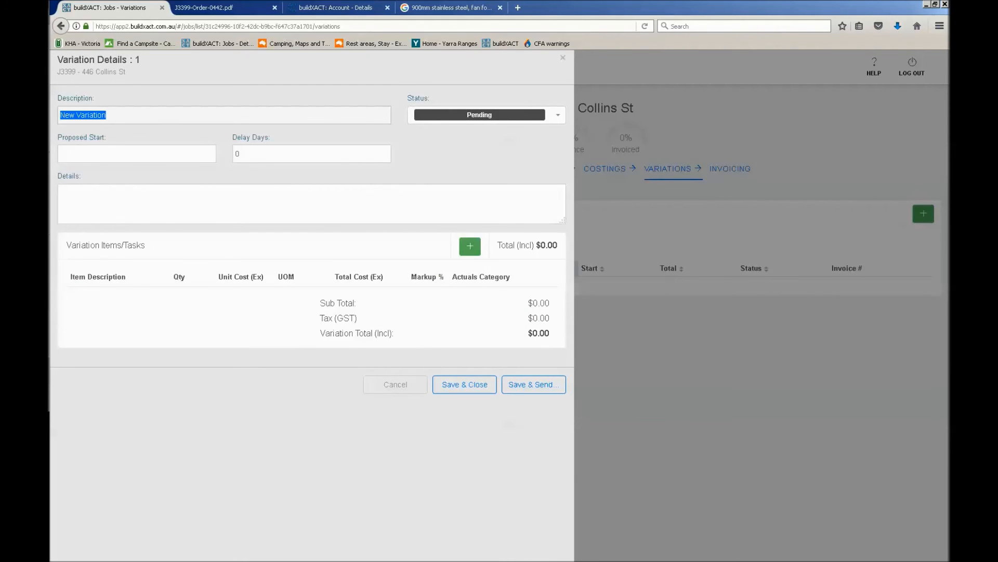
text(Additional downlights)
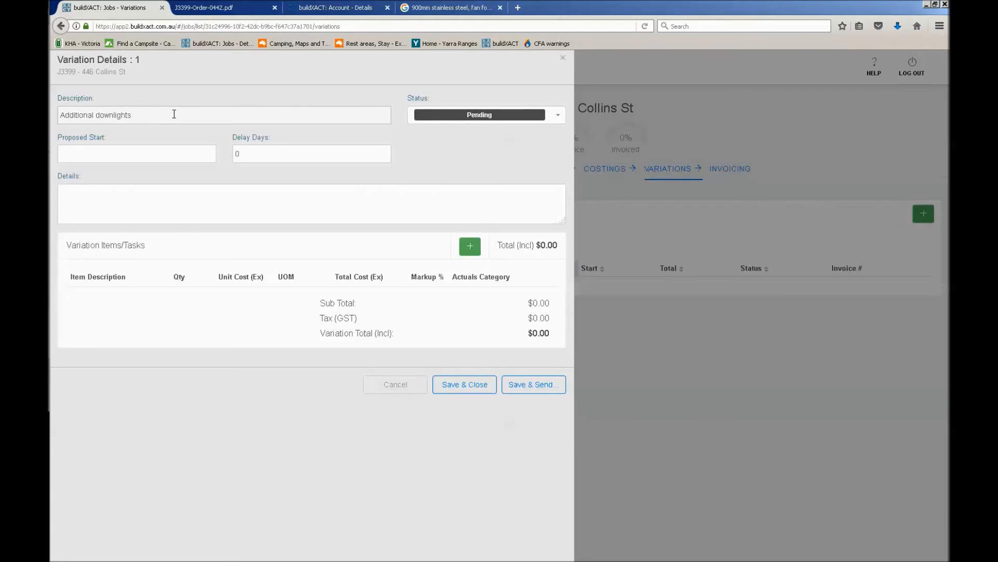
Set the variation's proposed start to Wednesday, March 1, 2017, with 2 delay days and "Details...." as its details text
click(174, 155)
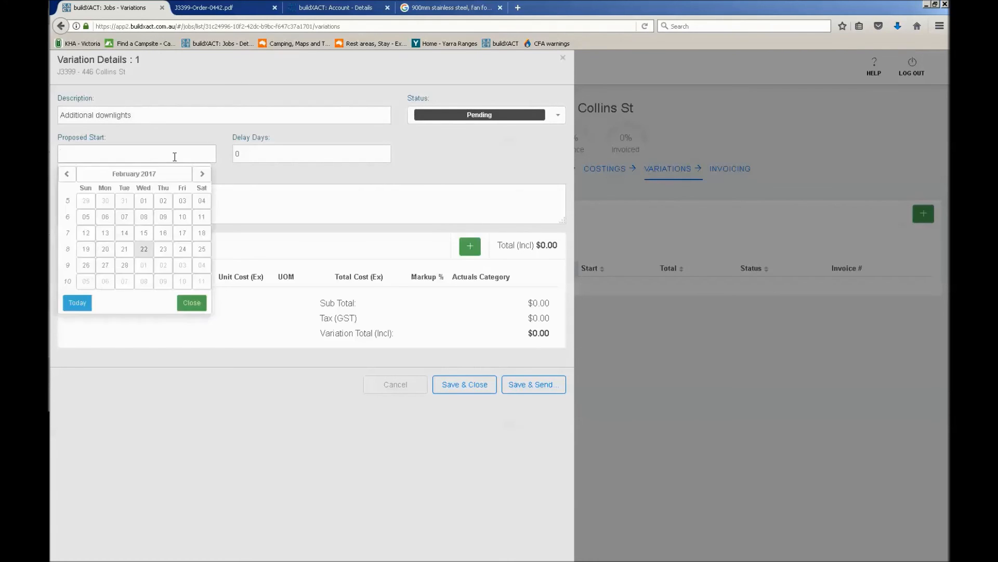
click(146, 277)
click(266, 153)
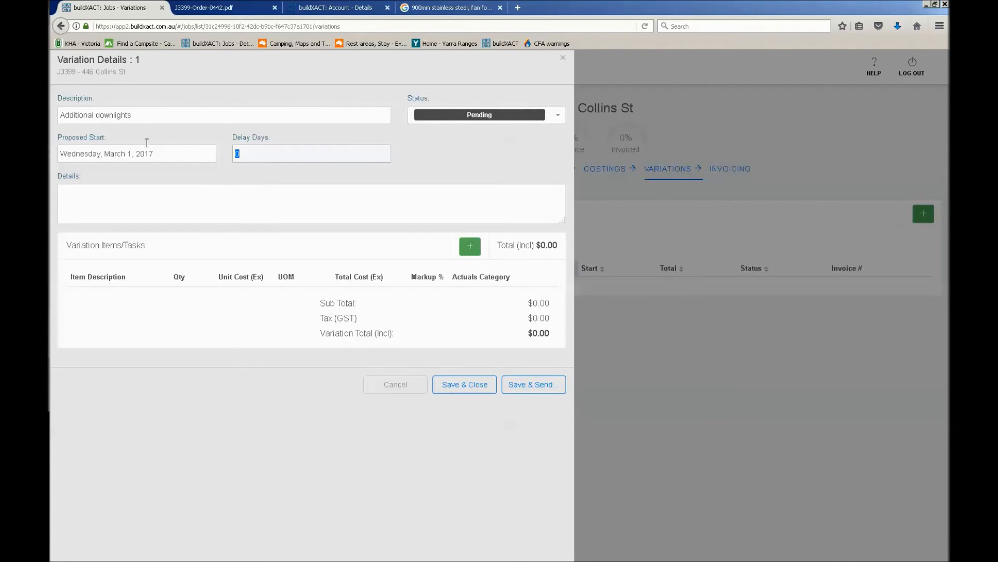
text(2)
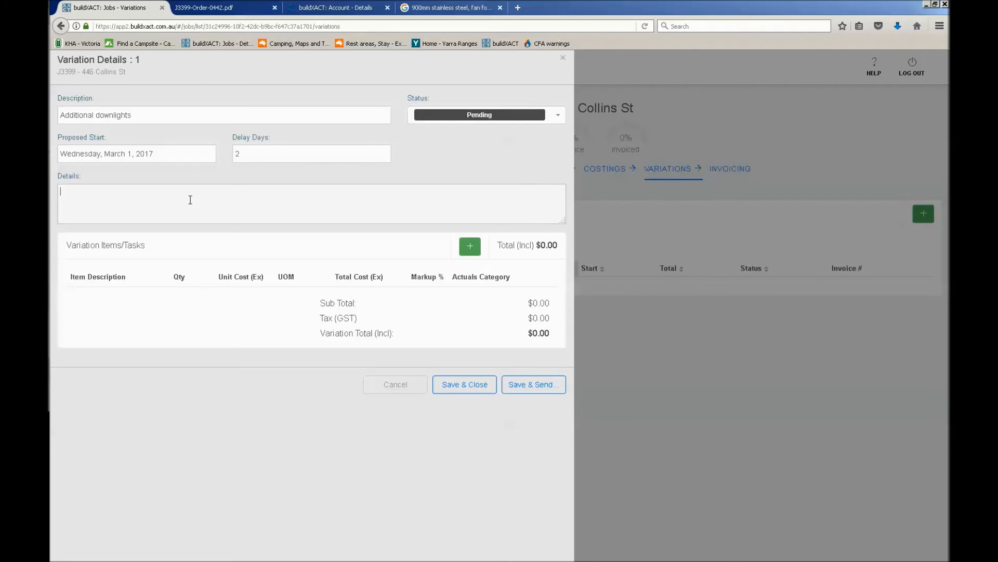
text(Details....)
Add a variation item using "Electrician Supply and Install Downlight" from the price list's Electrical labour entries
click(471, 248)
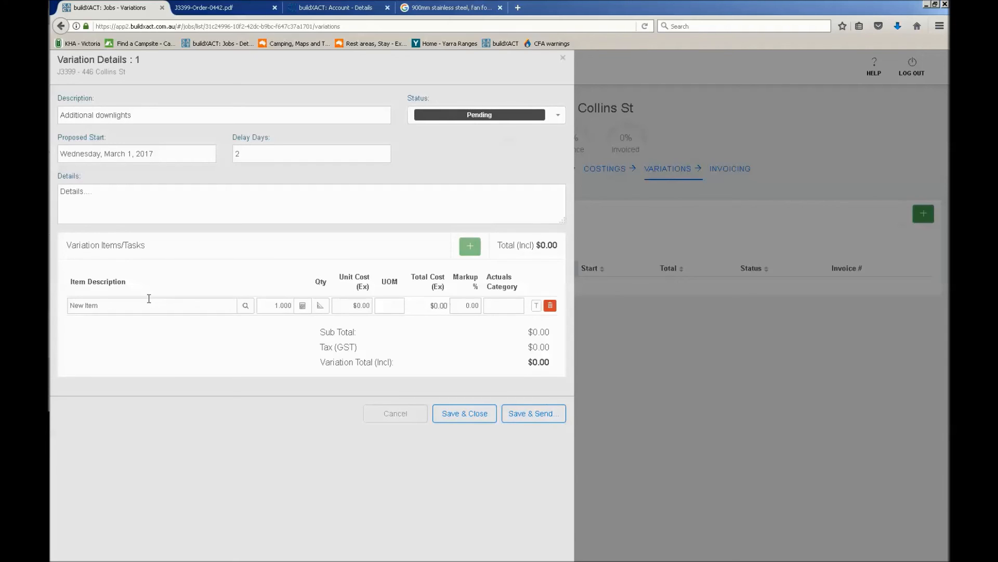
click(469, 305)
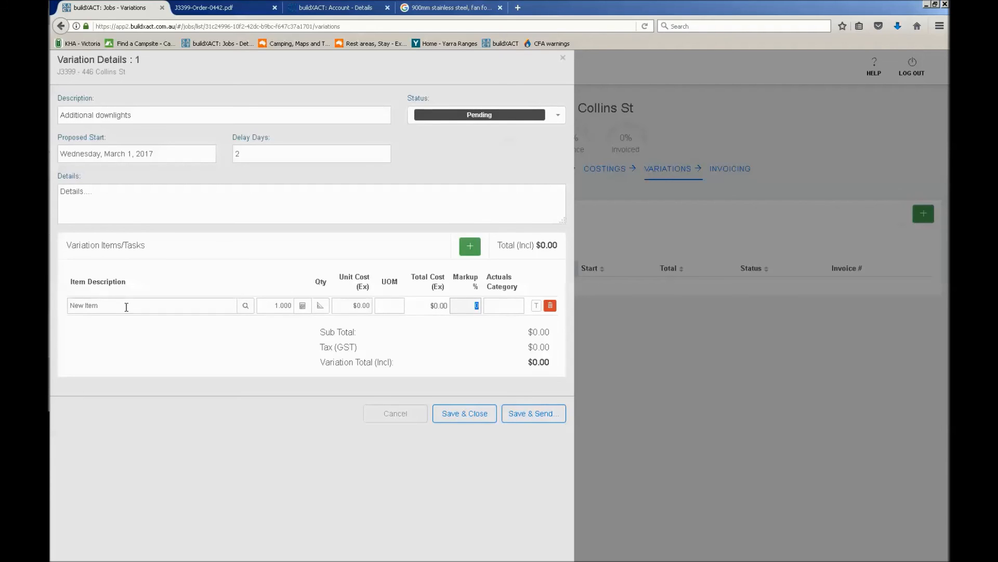
click(126, 306)
text(downlights)
key(BackSpace)
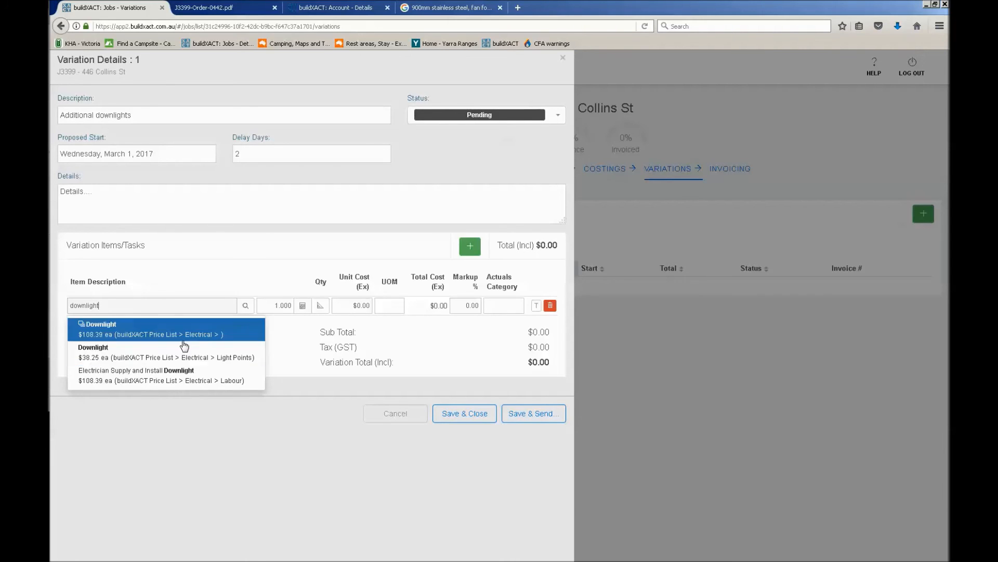
click(157, 383)
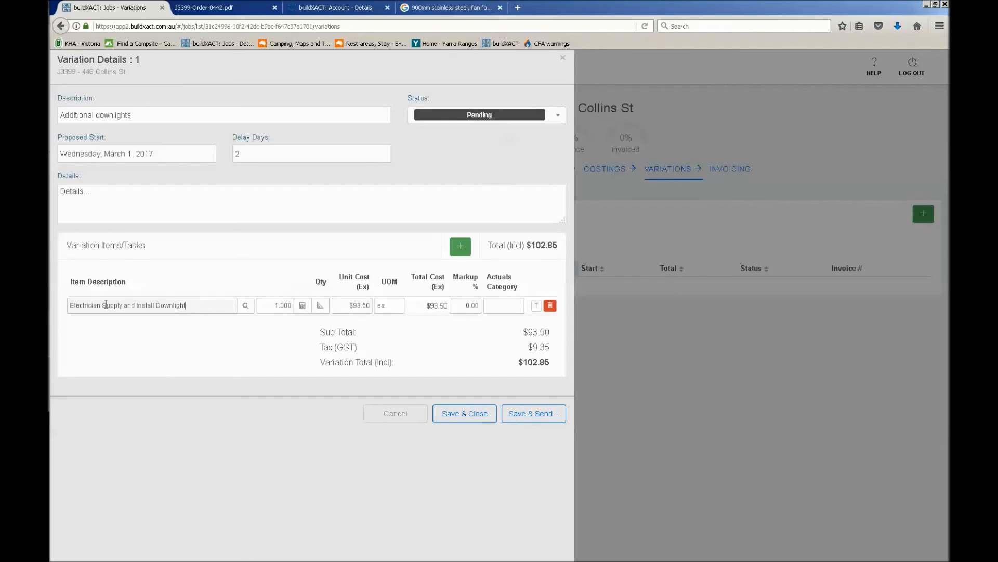
click(460, 246)
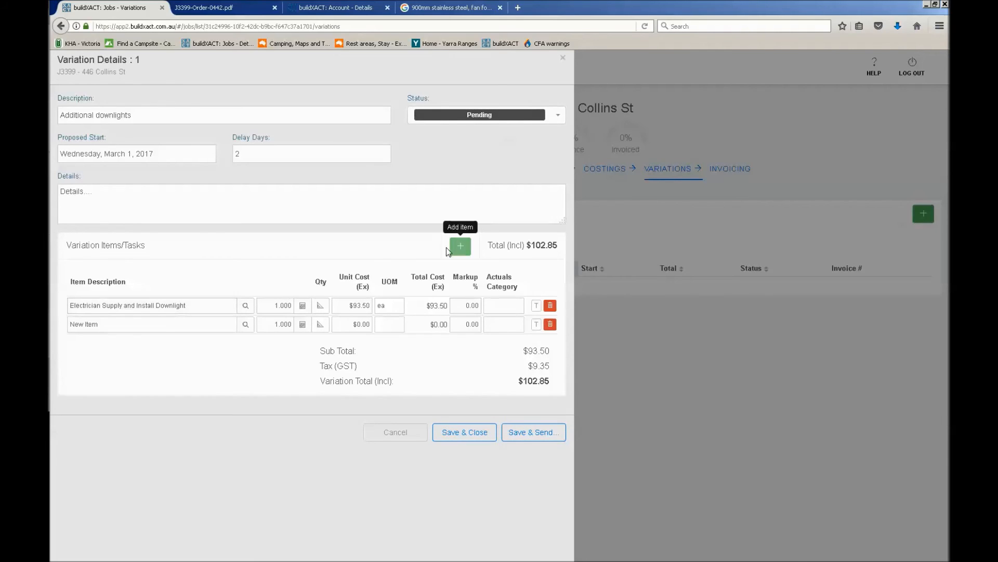
drag(71, 318, 175, 330)
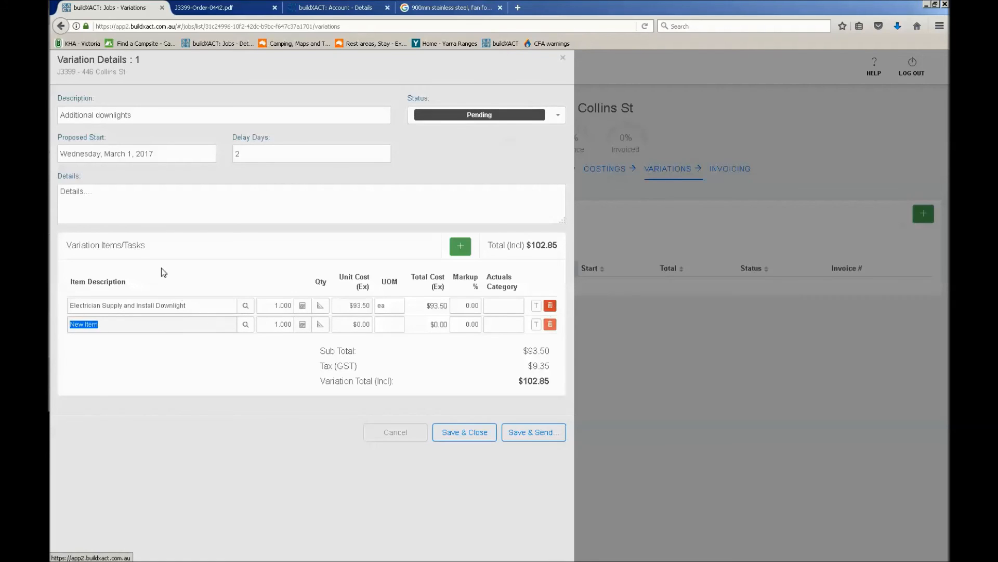
click(550, 324)
Set the downlight item's markup to 20% and its actuals category to Electrical
click(462, 305)
text(20)
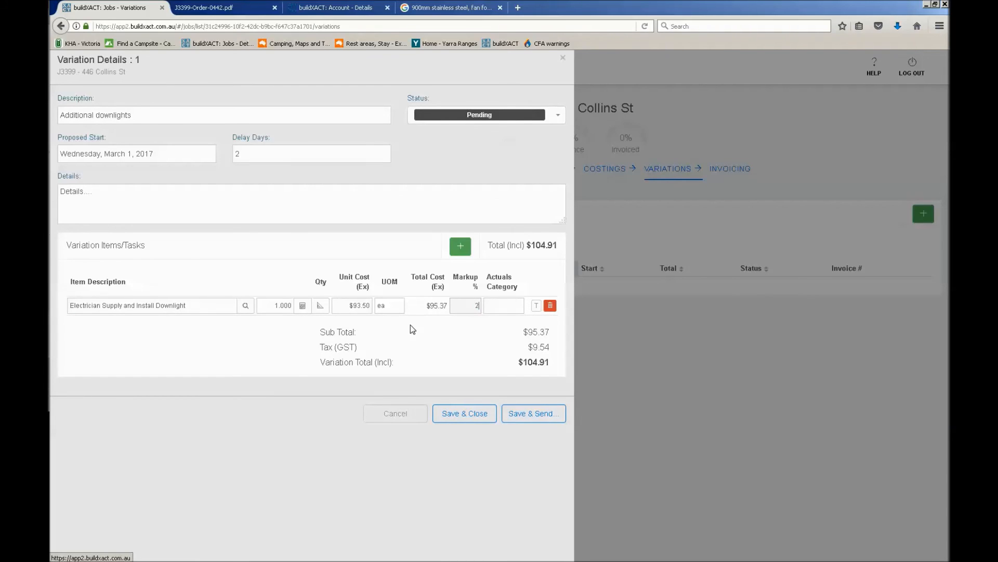
click(512, 308)
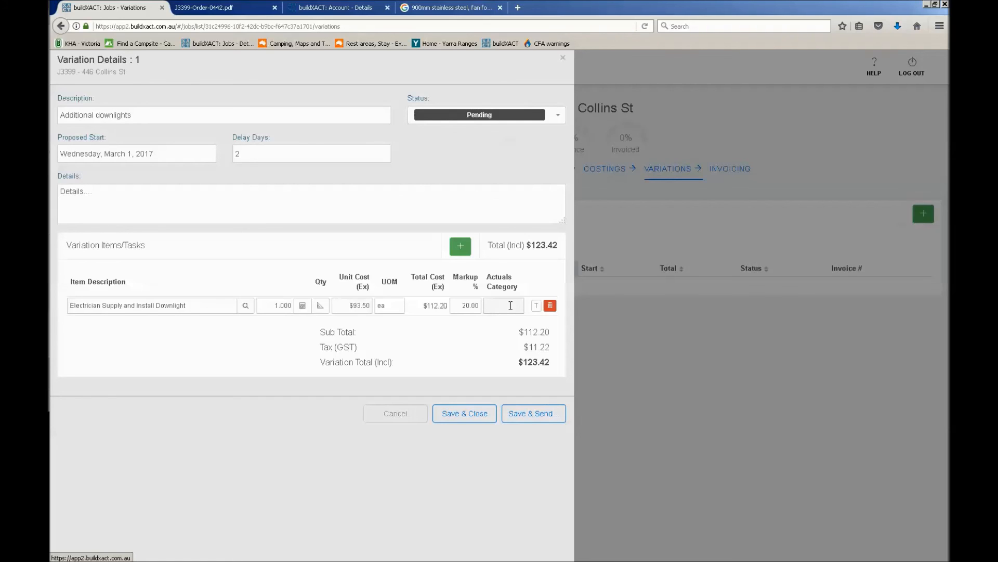
click(510, 305)
click(202, 305)
click(501, 308)
text(e)
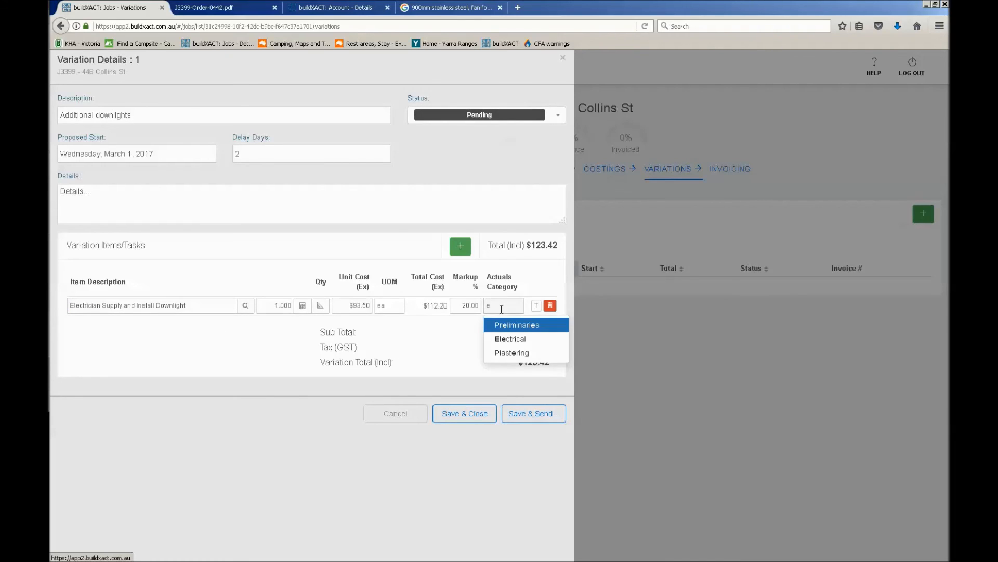
click(513, 339)
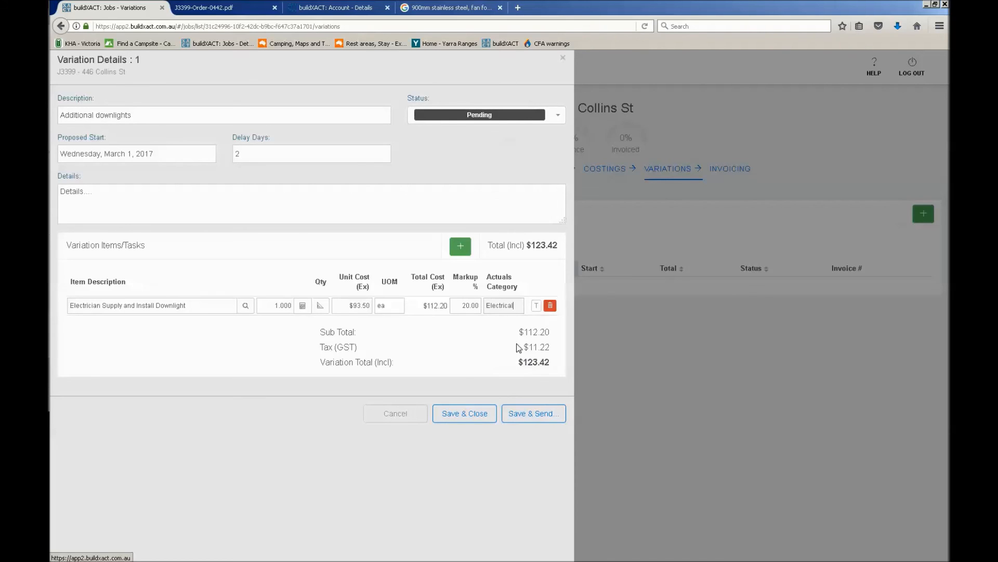
Show the downlight item as a task in the job schedule, and save and close the variation
click(537, 309)
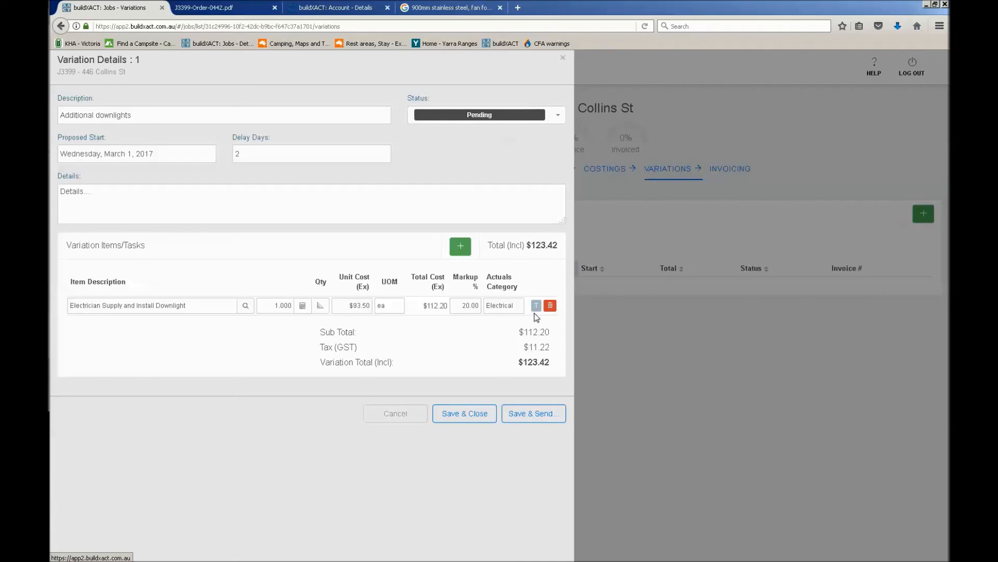
drag(186, 306, 60, 303)
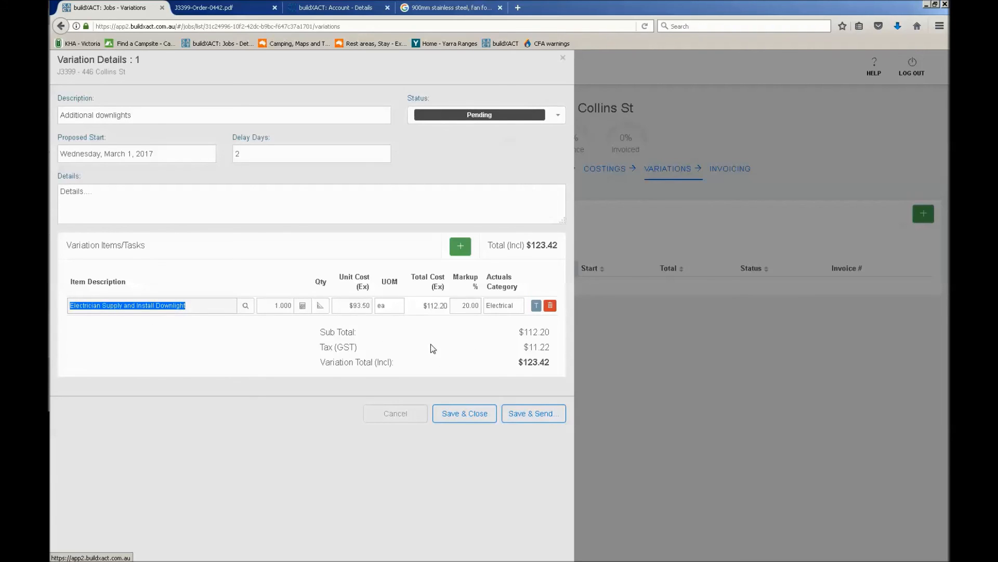
click(267, 368)
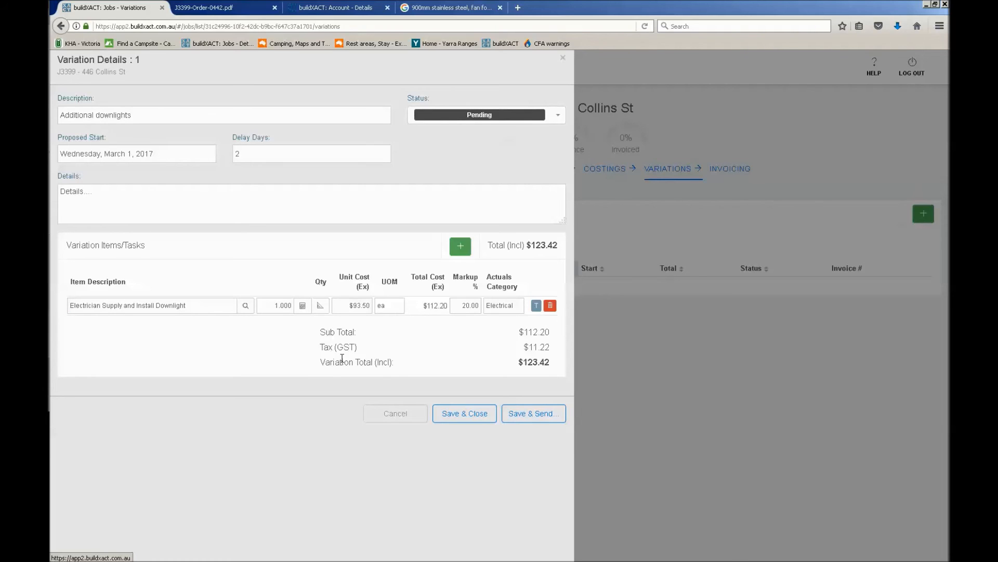
click(465, 413)
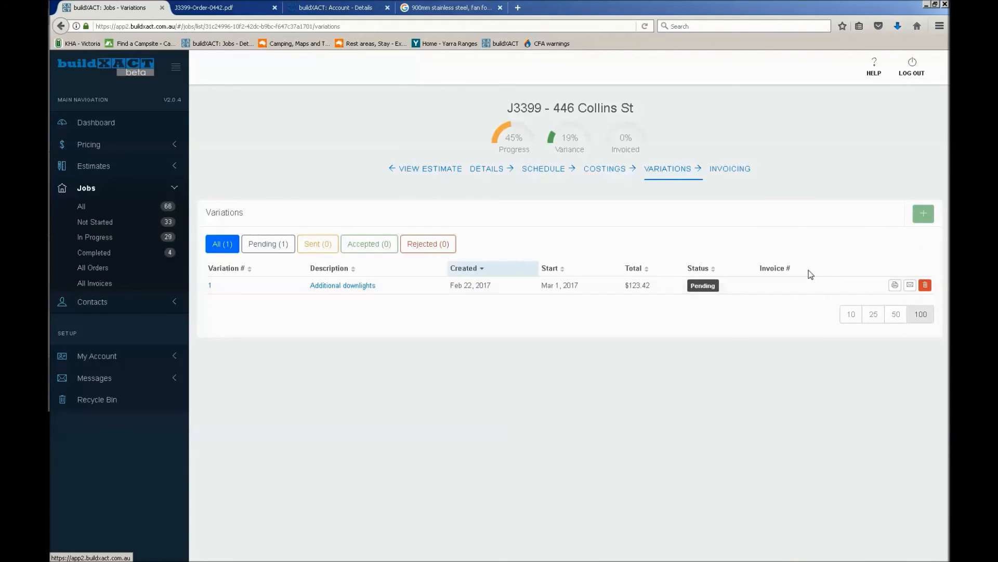
View the Additional downlights variation report as a PDF and check its unit price, new contract total and acceptance section
click(895, 288)
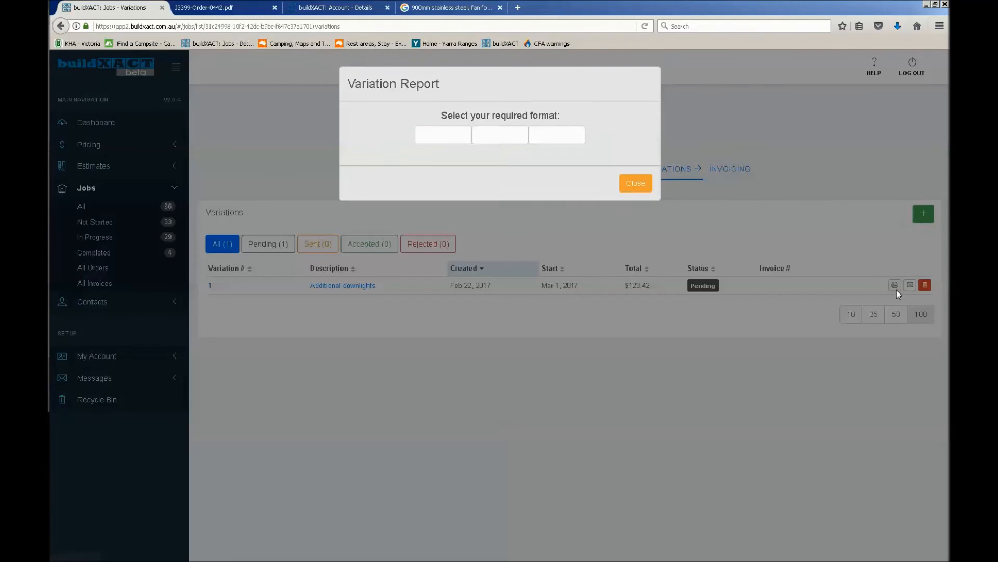
click(456, 152)
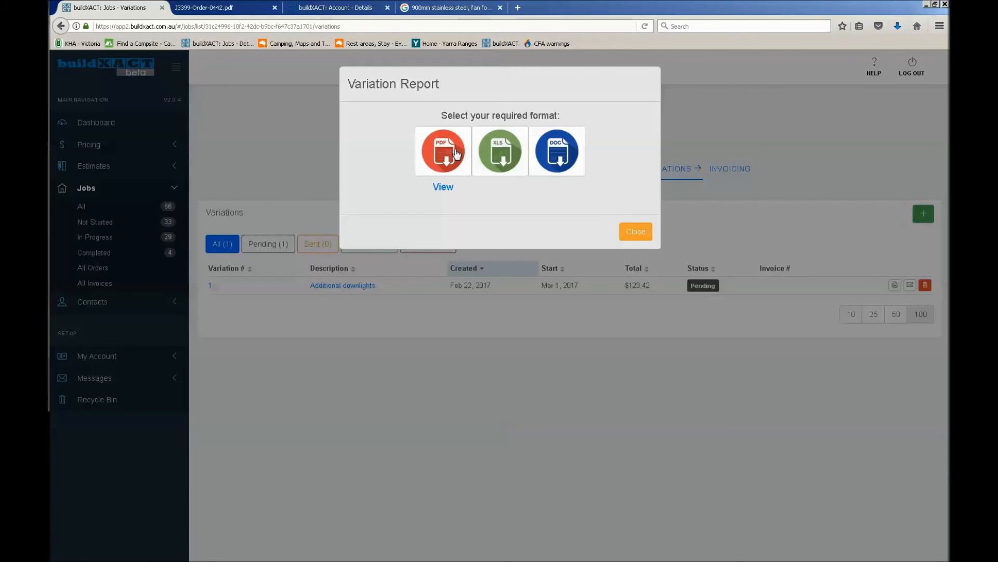
click(444, 187)
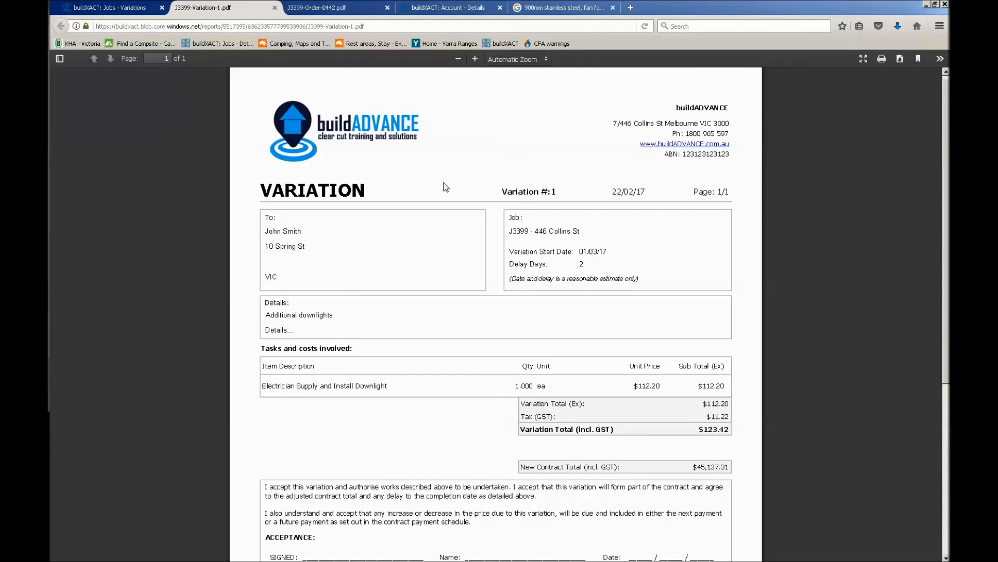
scroll(711, 211, down, 2)
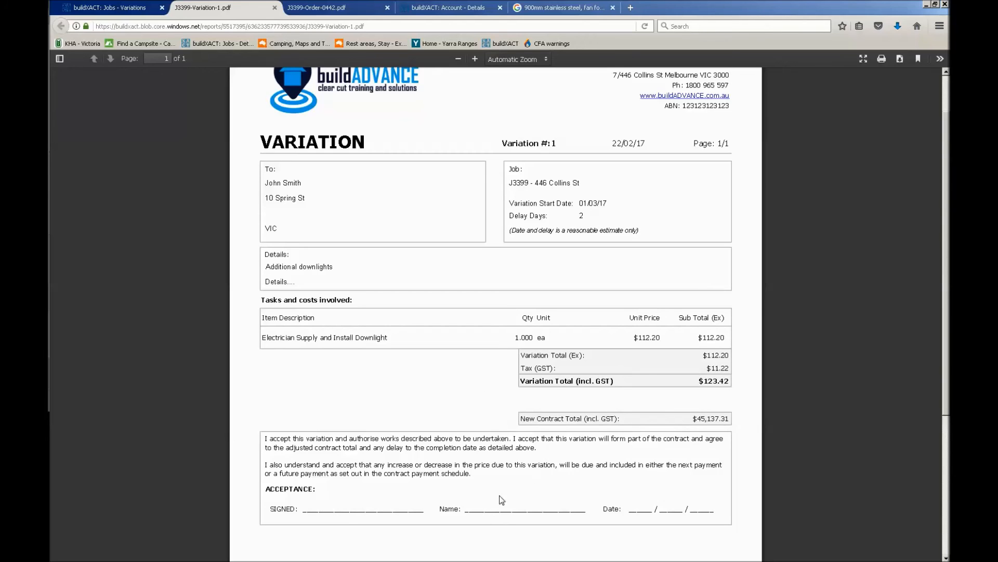
double_click(700, 419)
drag(676, 352, 654, 338)
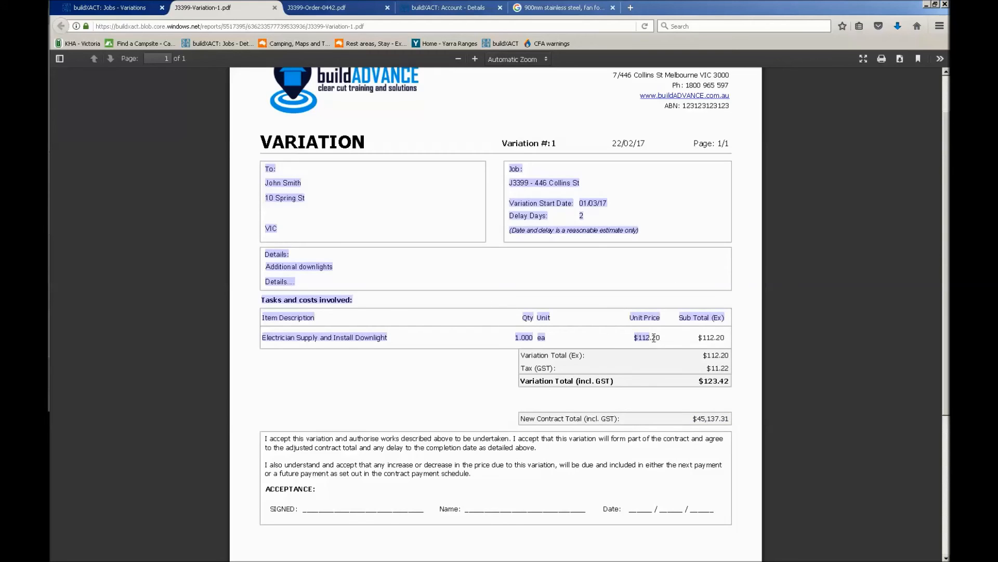
Examine the downlight item's unit price and the overall layout in the variation PDF, and close the PDF and the report dialog
click(650, 338)
mouse_move(650, 338)
mouse_down()
mouse_move(662, 338)
mouse_move(636, 339)
mouse_move(662, 343)
mouse_up()
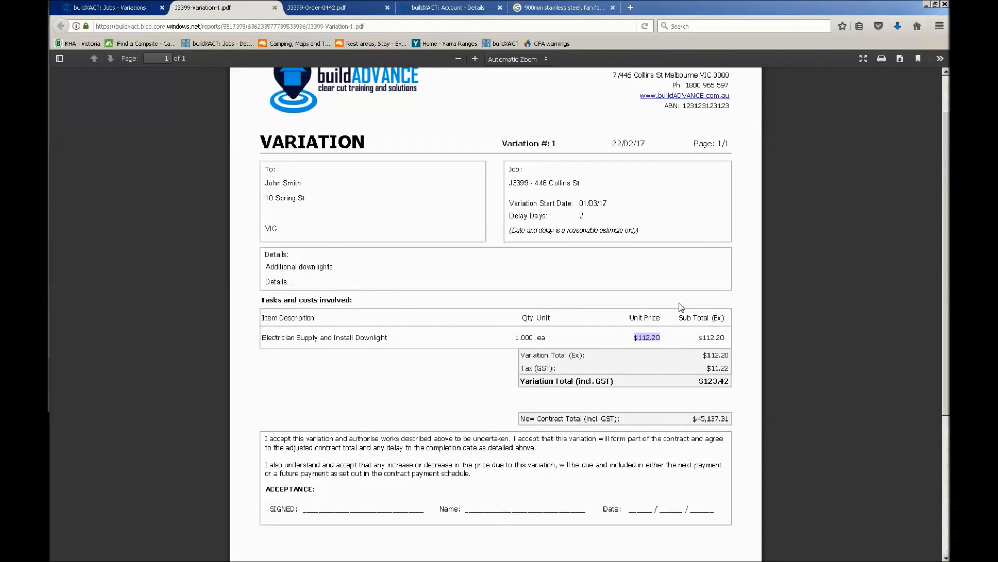
click(745, 263)
scroll(745, 263, down, 3)
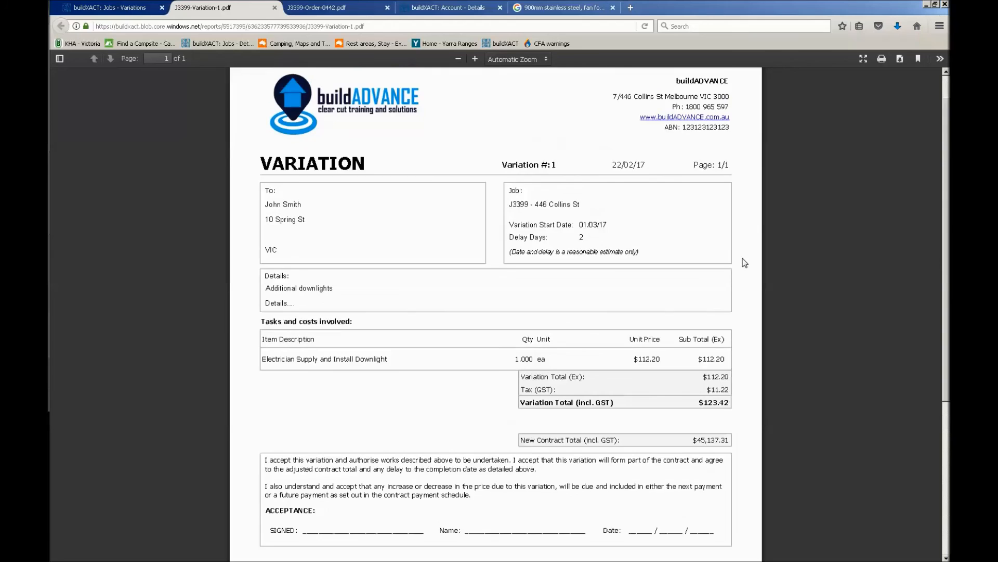
scroll(745, 263, up, 3)
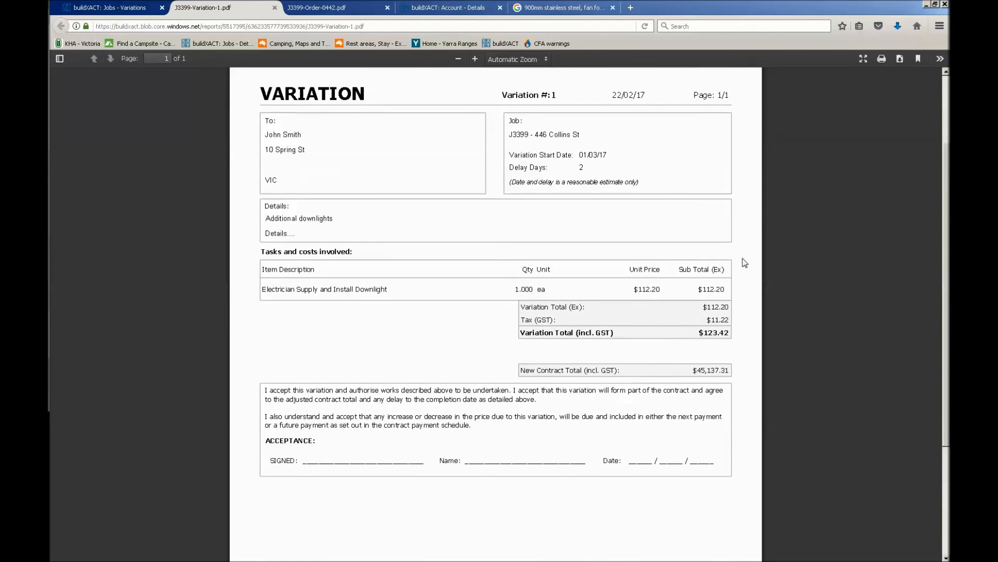
scroll(745, 262, up, 2)
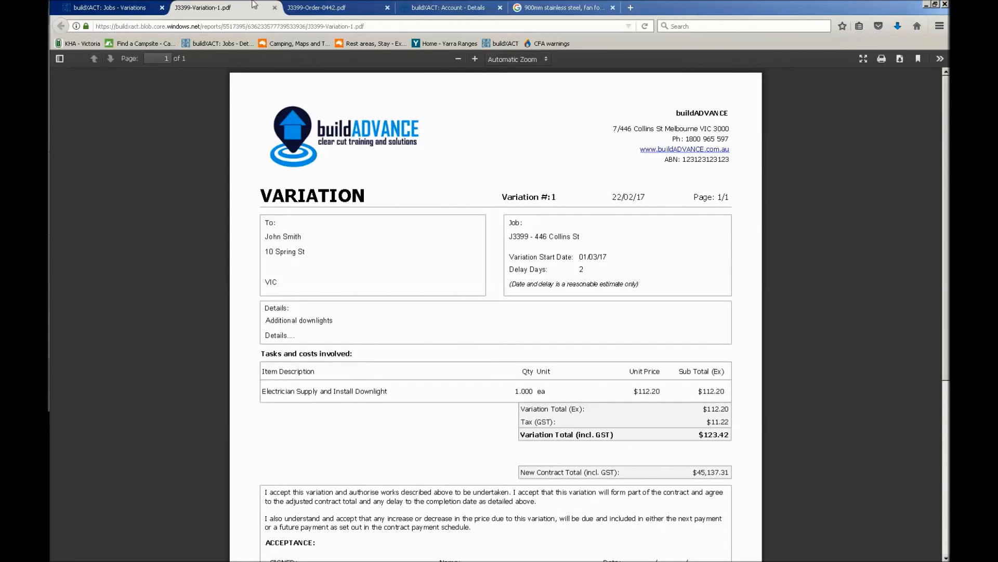
click(275, 7)
click(637, 237)
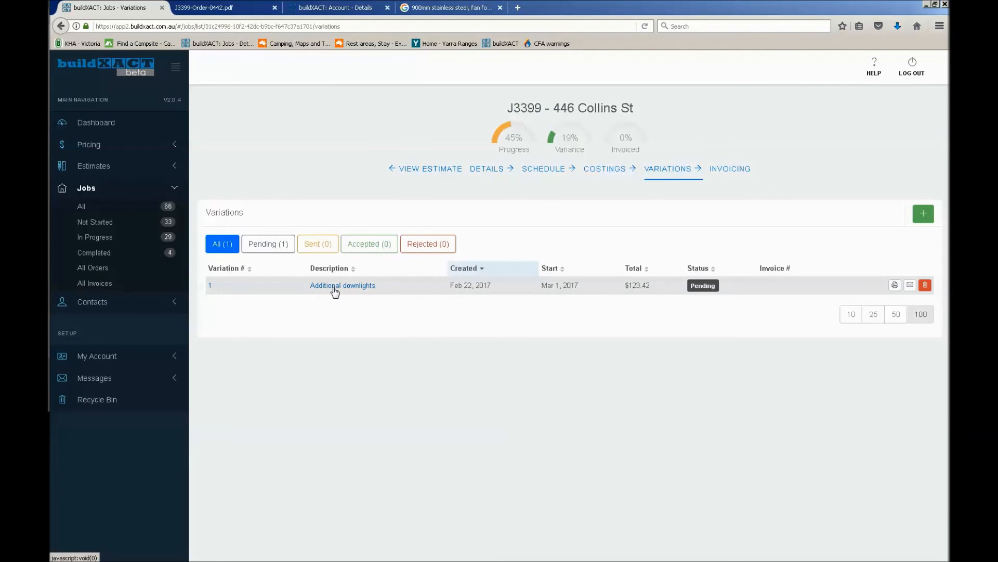
Set the Additional downlights variation's status to Accepted, and save and close it
click(335, 289)
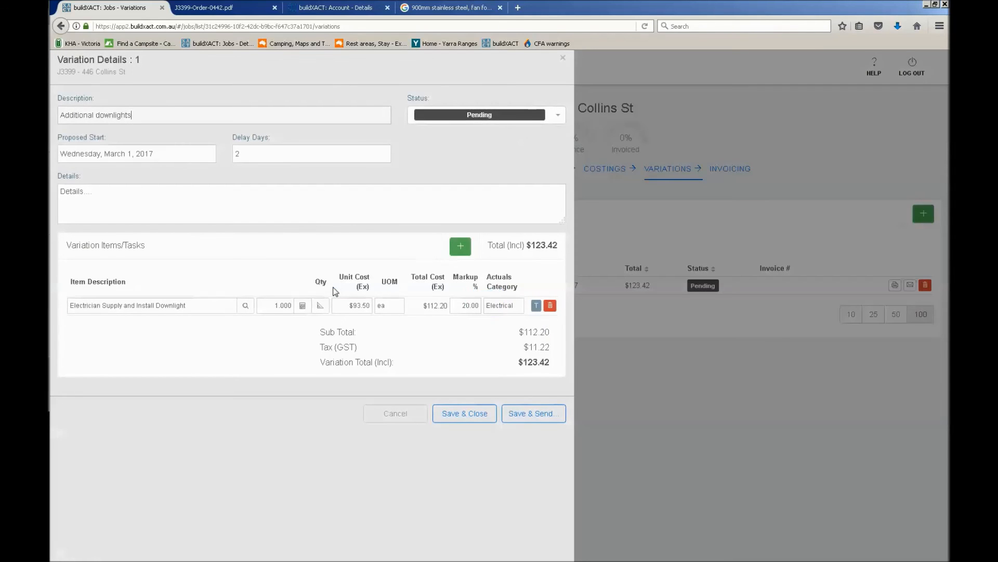
click(519, 120)
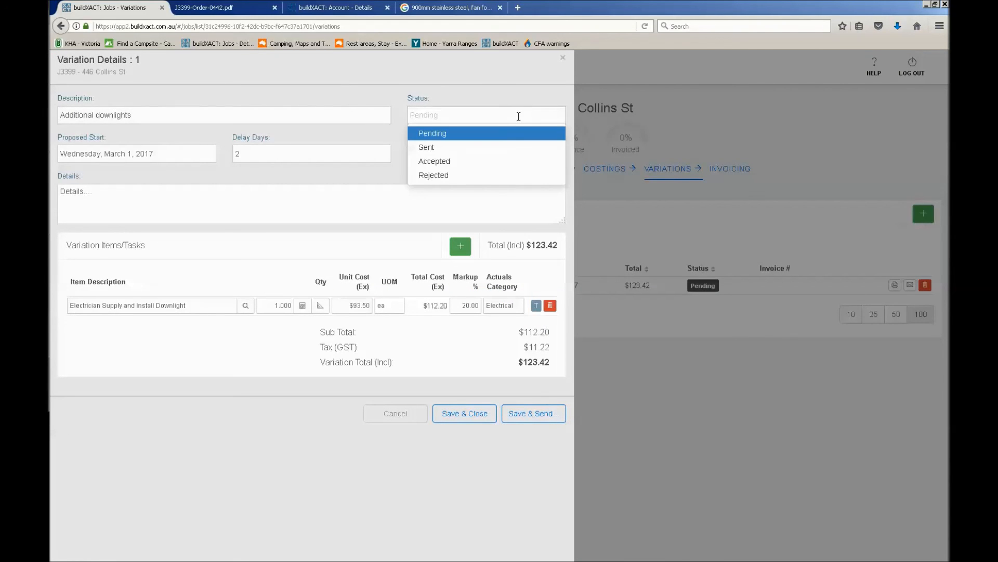
click(482, 161)
click(452, 413)
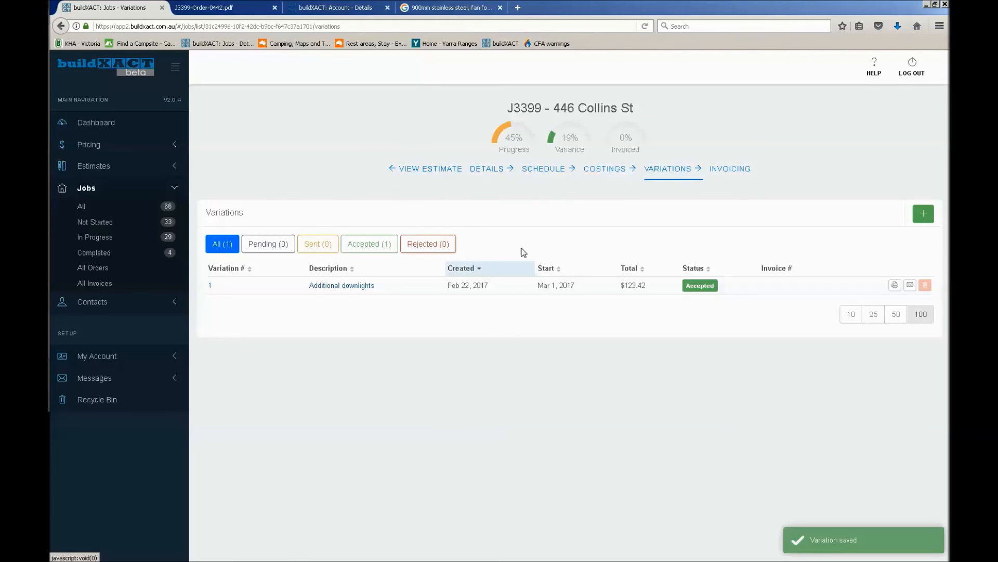
Examine the downlight tasks under Electrical in the job schedule
click(555, 175)
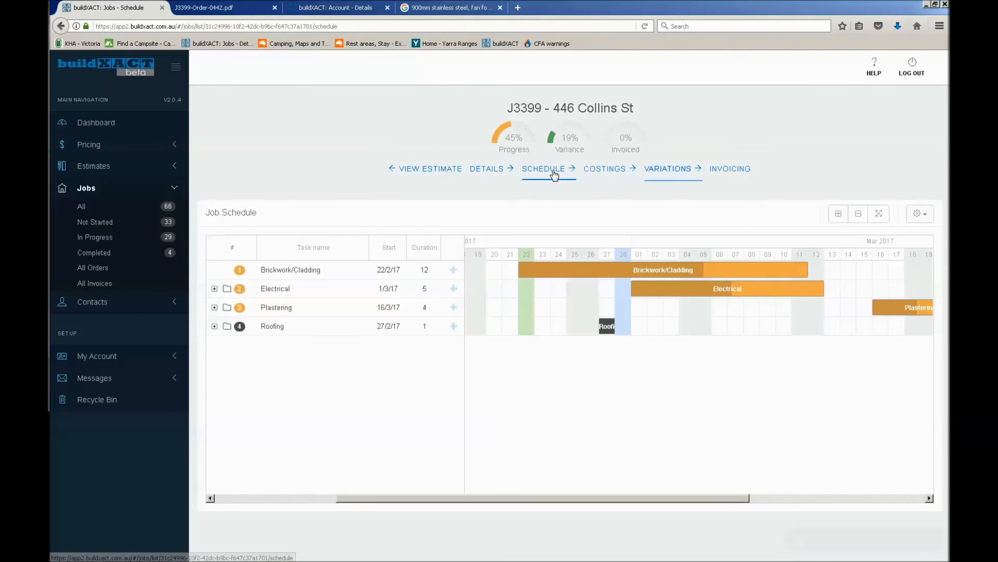
click(217, 310)
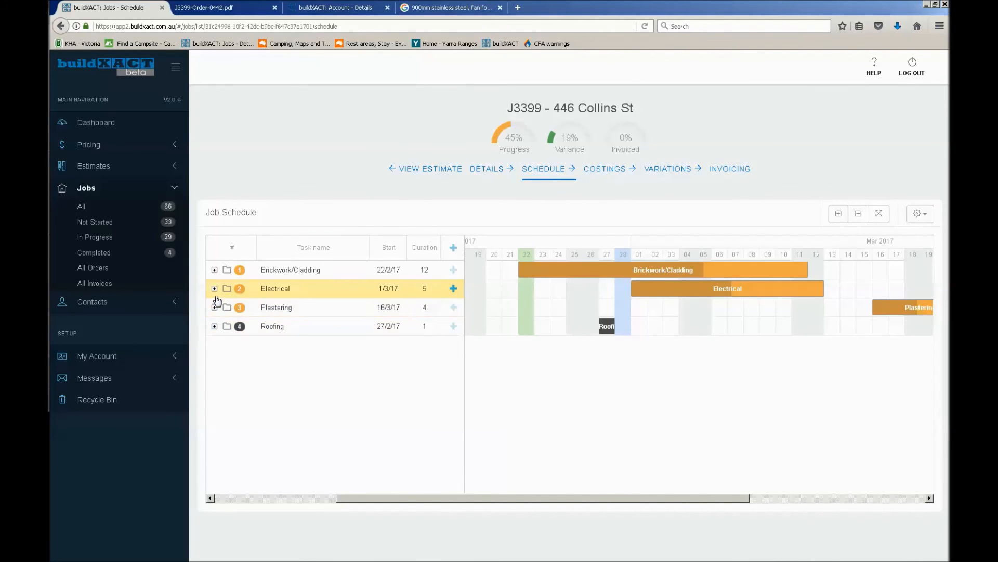
click(214, 289)
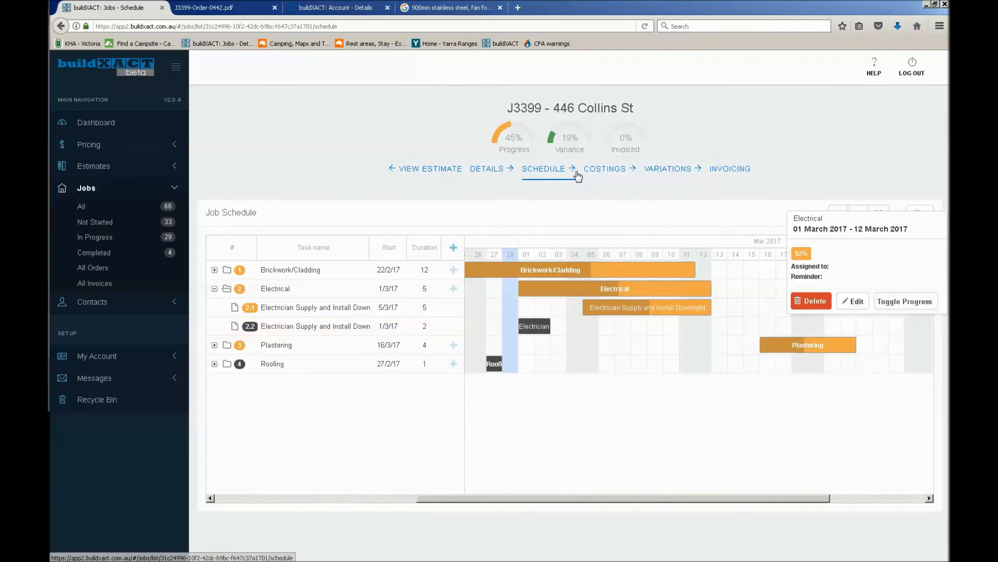
Examine the downlight items under the Electrical category in the job's actual costings
click(595, 173)
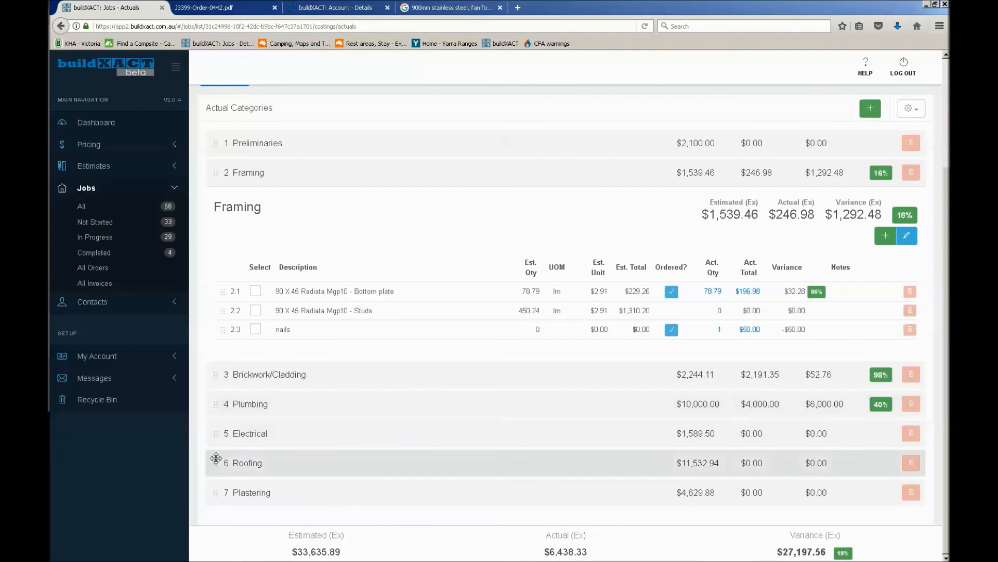
click(466, 433)
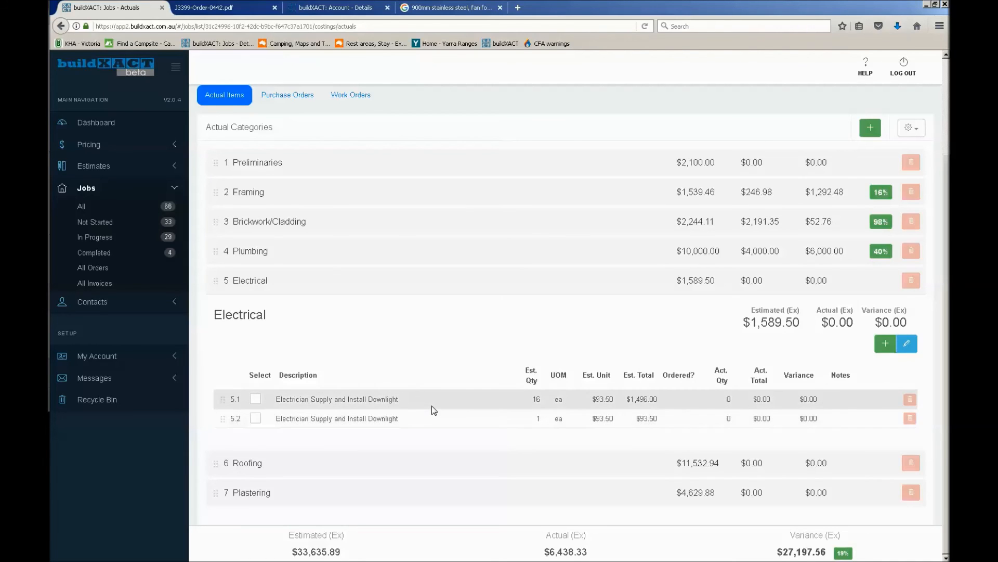
scroll(456, 401, up, 3)
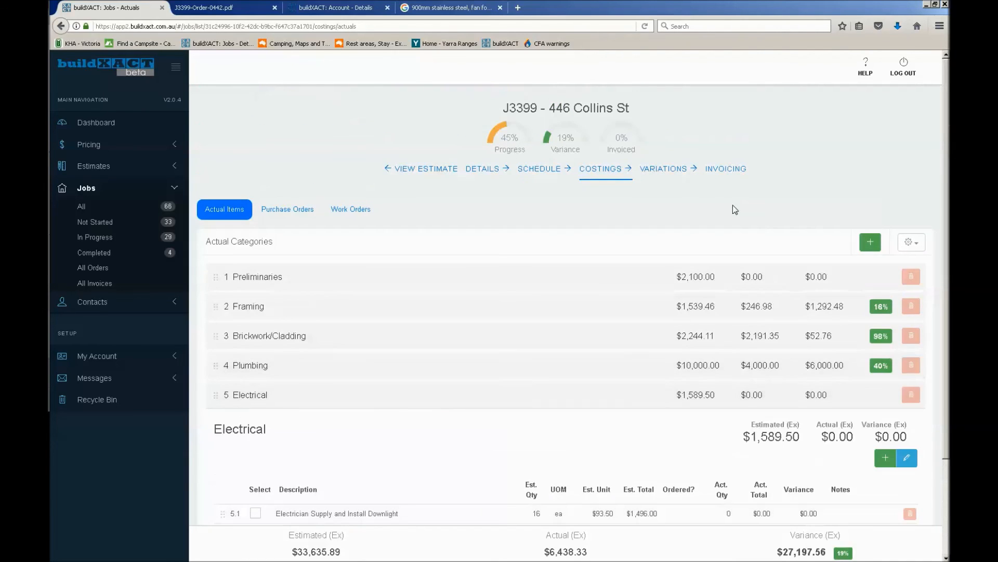
Review the job's stage invoices and the amount remaining to invoice, checking them against the variations list
click(730, 169)
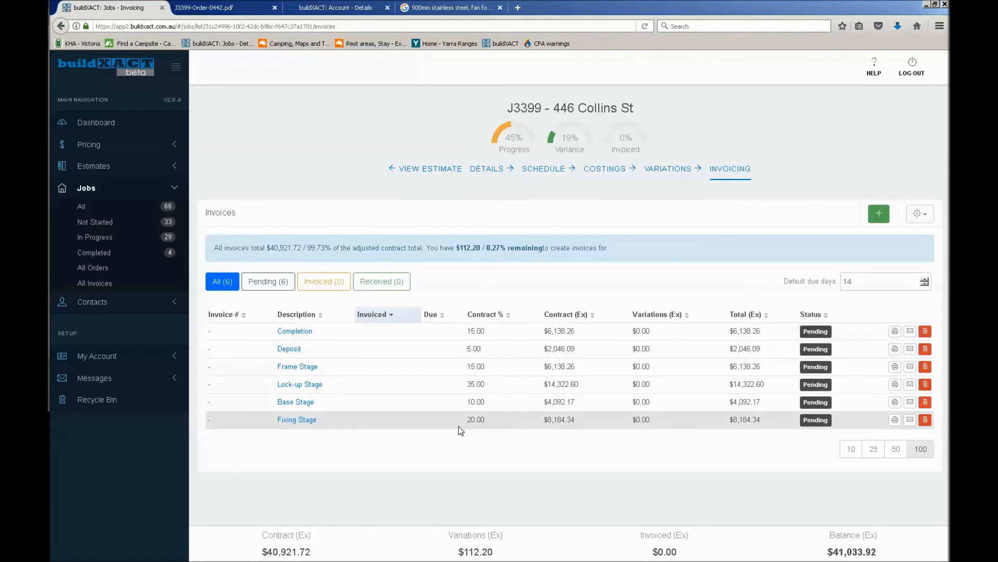
click(669, 171)
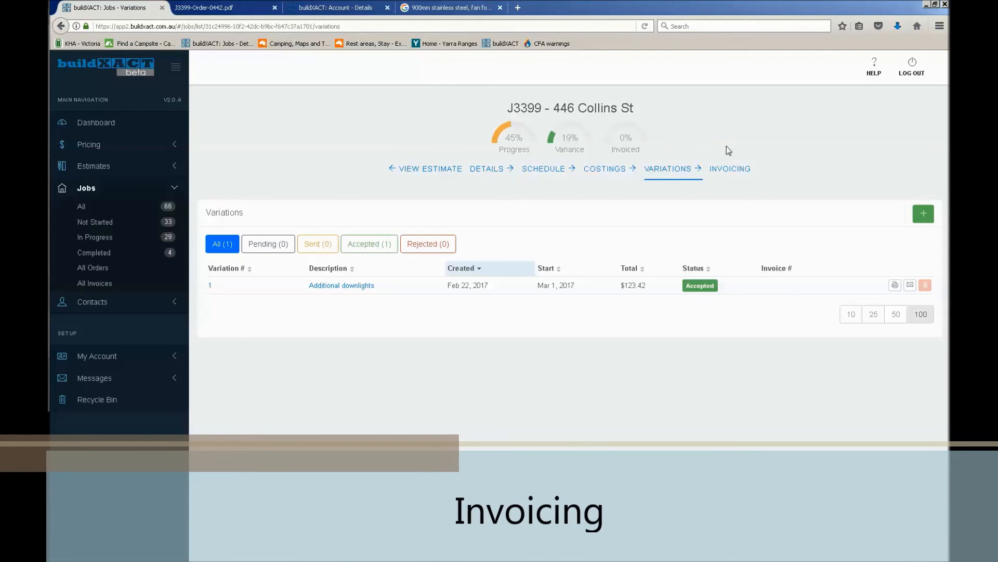
click(735, 173)
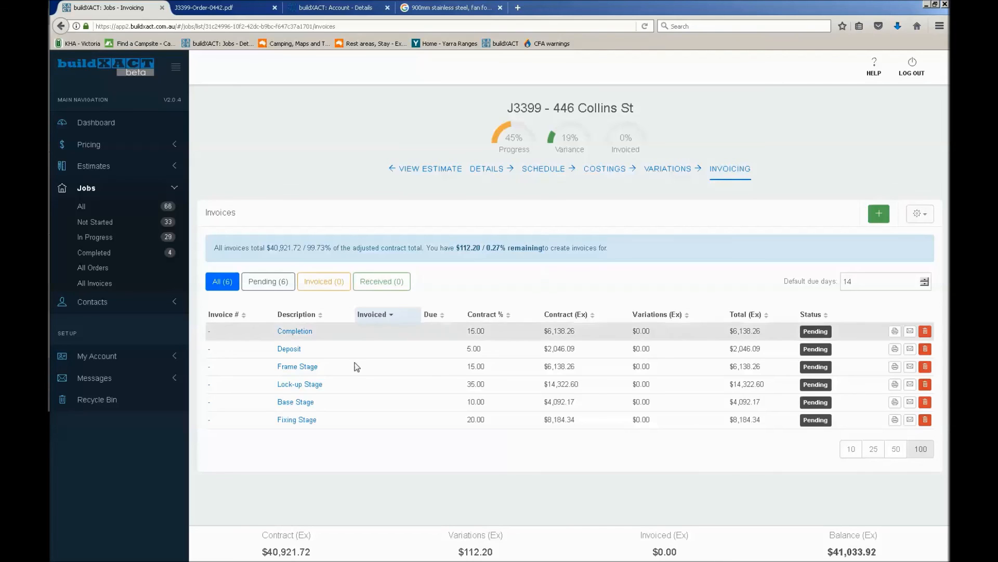
Set the Deposit invoice's status to Received, and save and close it
click(289, 348)
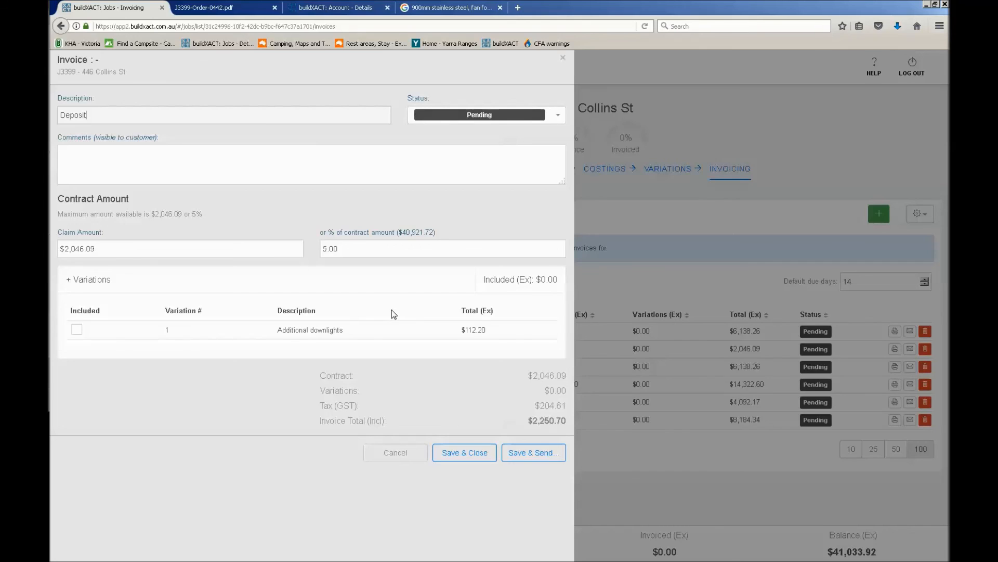
click(488, 113)
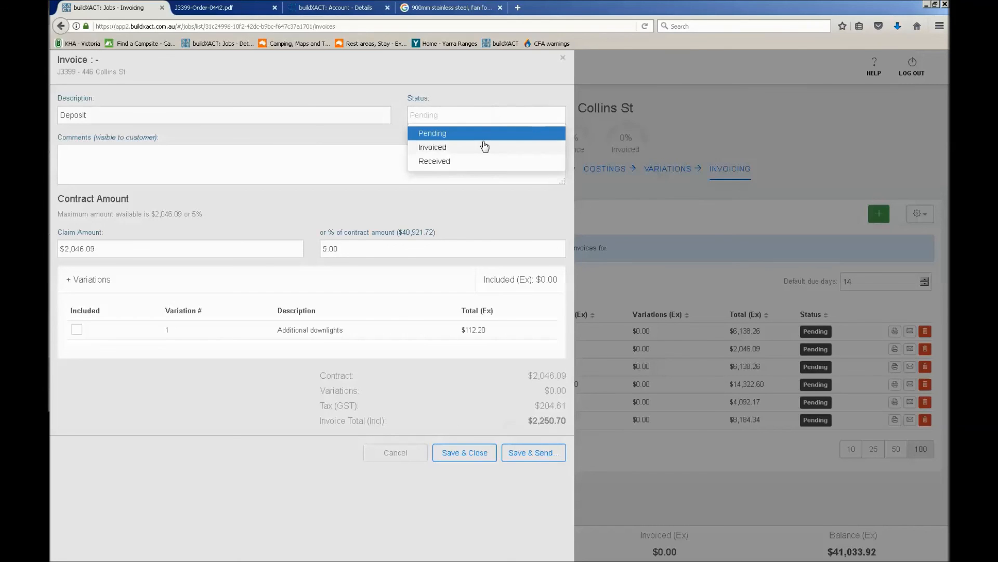
click(474, 165)
click(468, 491)
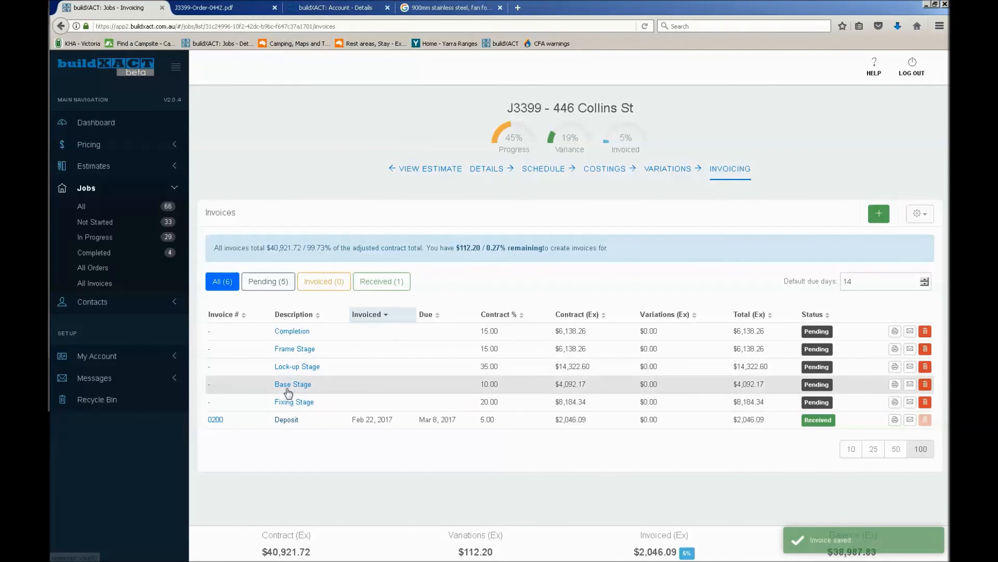
Mark the Base Stage invoice as Invoiced, and save and close it
click(291, 385)
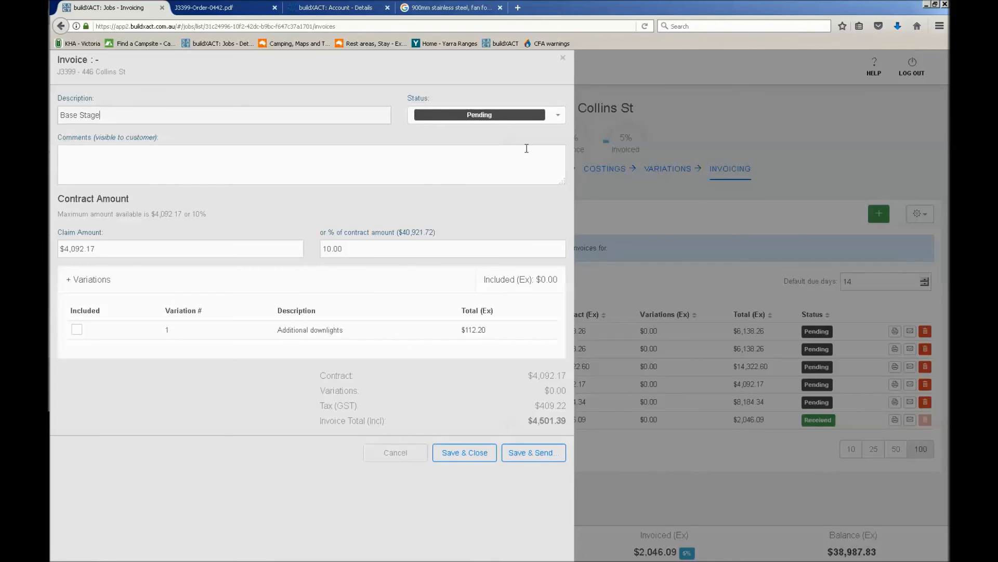
click(530, 119)
click(483, 147)
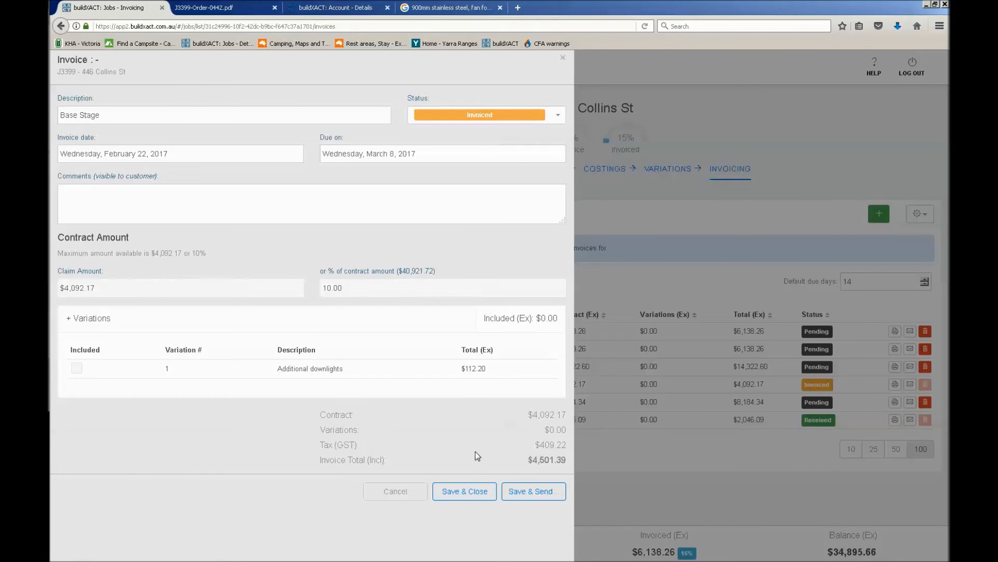
click(465, 491)
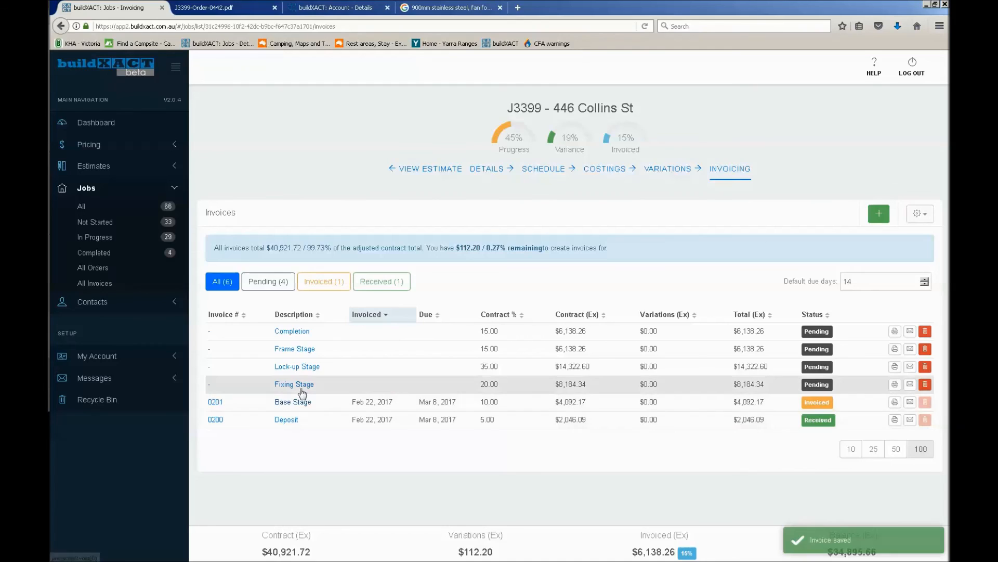
Include the Additional downlights variation in the Frame Stage invoice, and save and close it
click(304, 349)
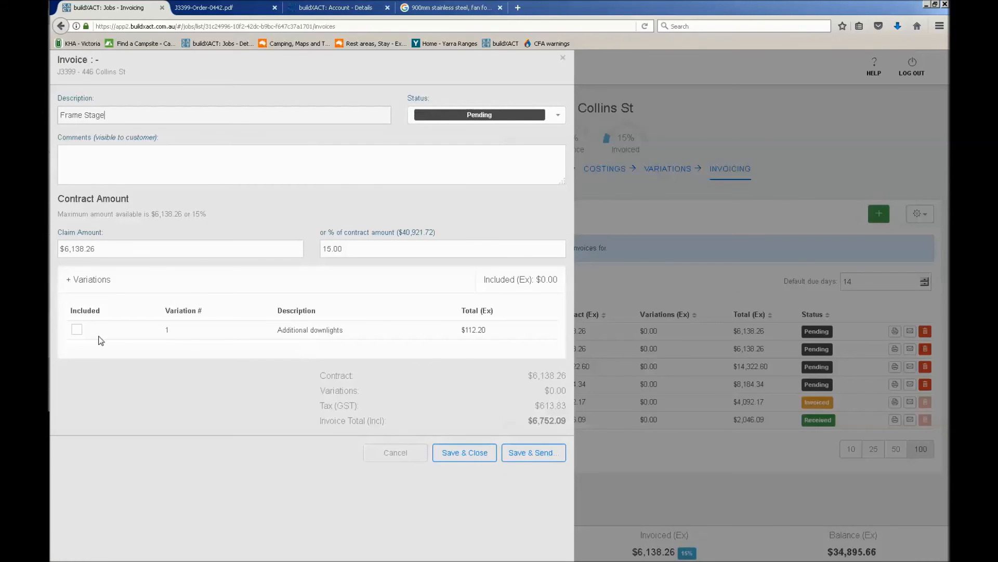
click(76, 329)
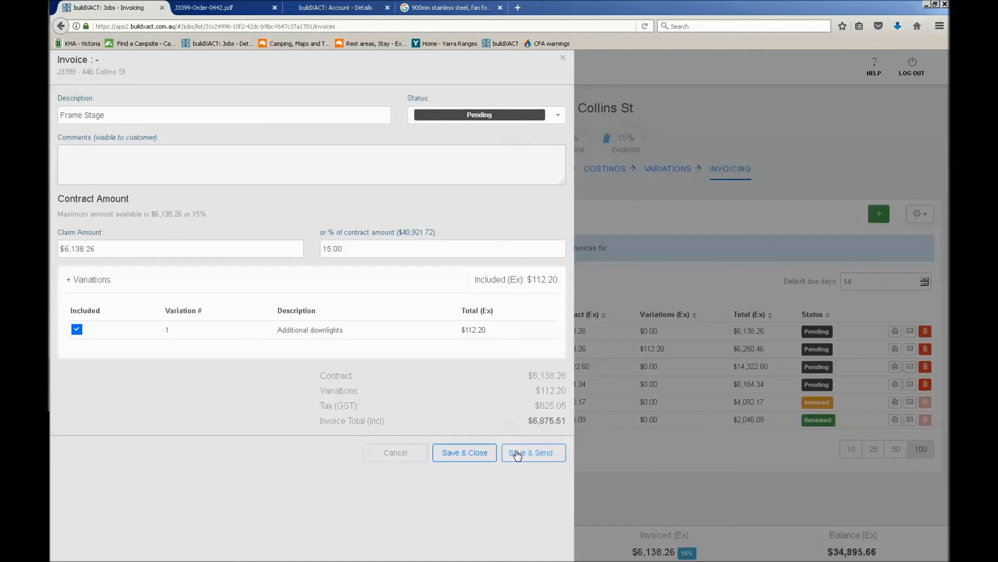
click(473, 453)
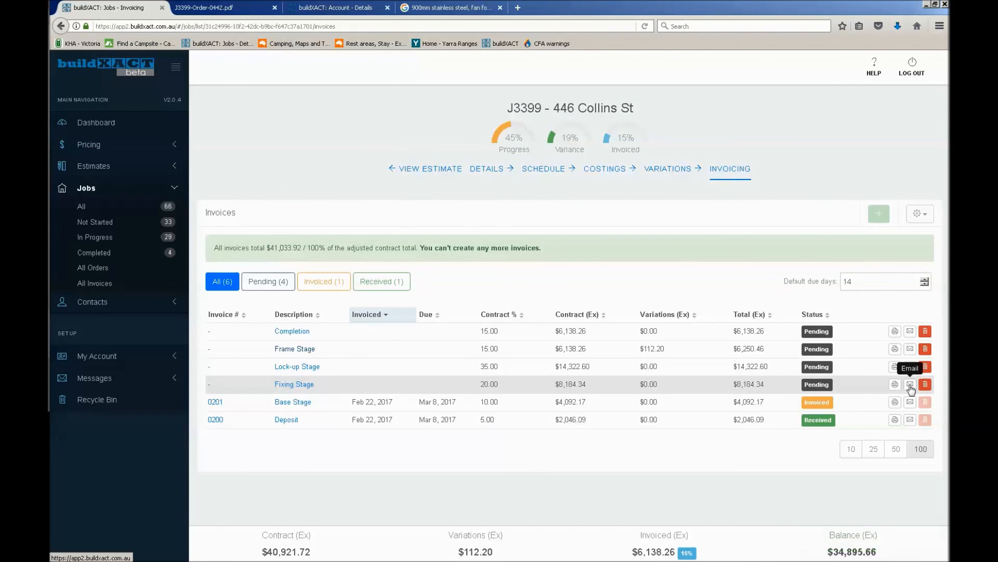
Check the Fixing Stage invoice's email options without sending it, and view its report as a PDF
click(910, 385)
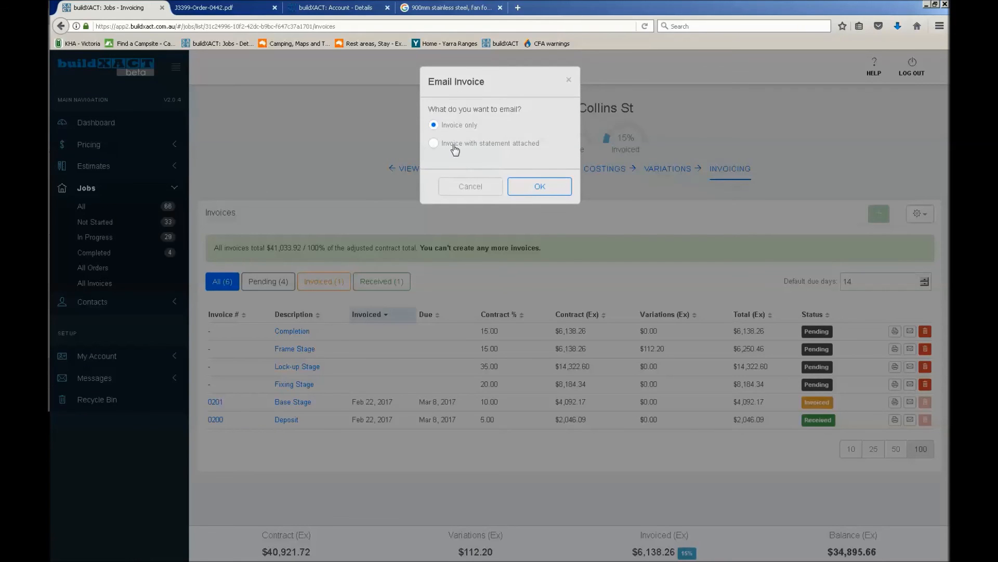
click(492, 190)
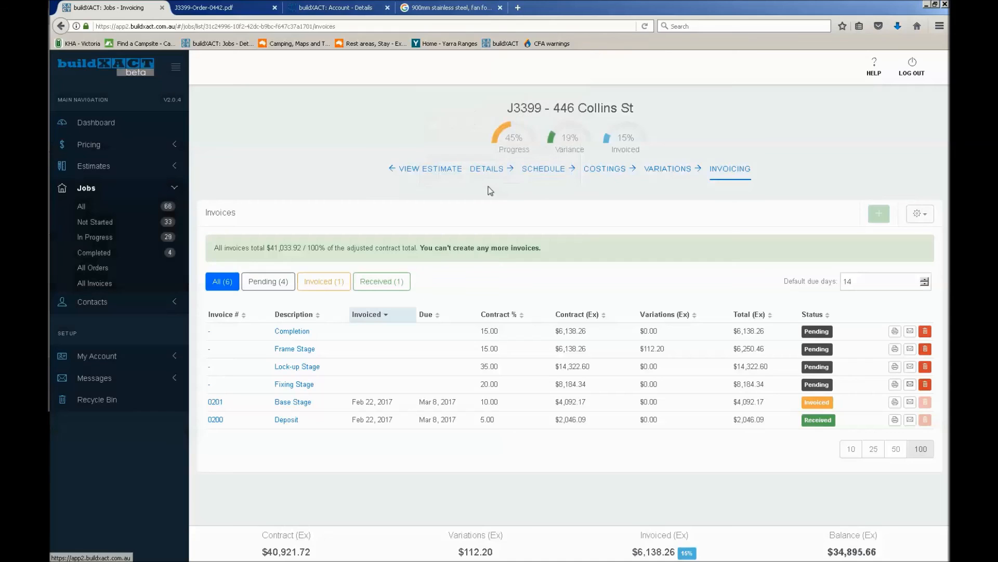
click(894, 385)
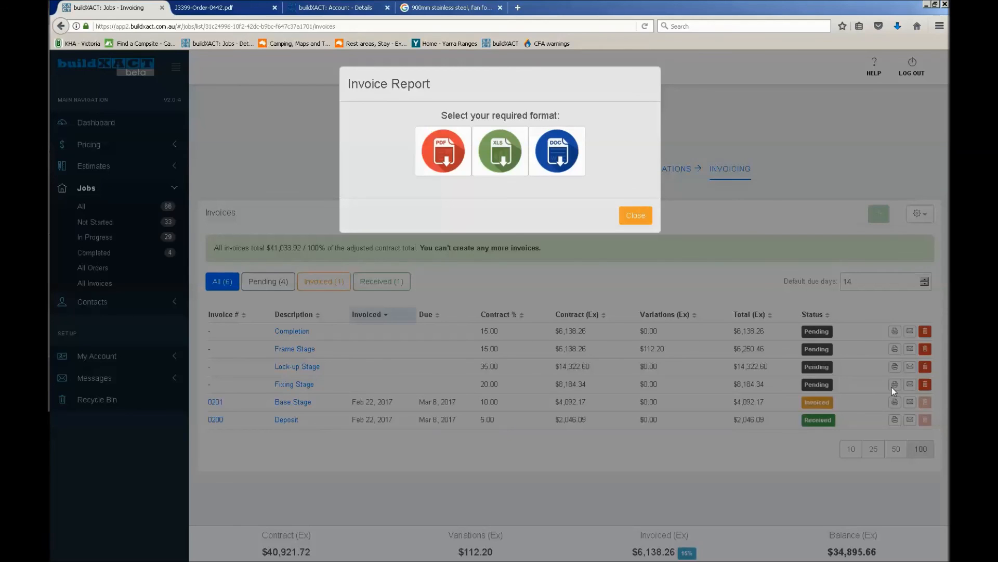
click(437, 161)
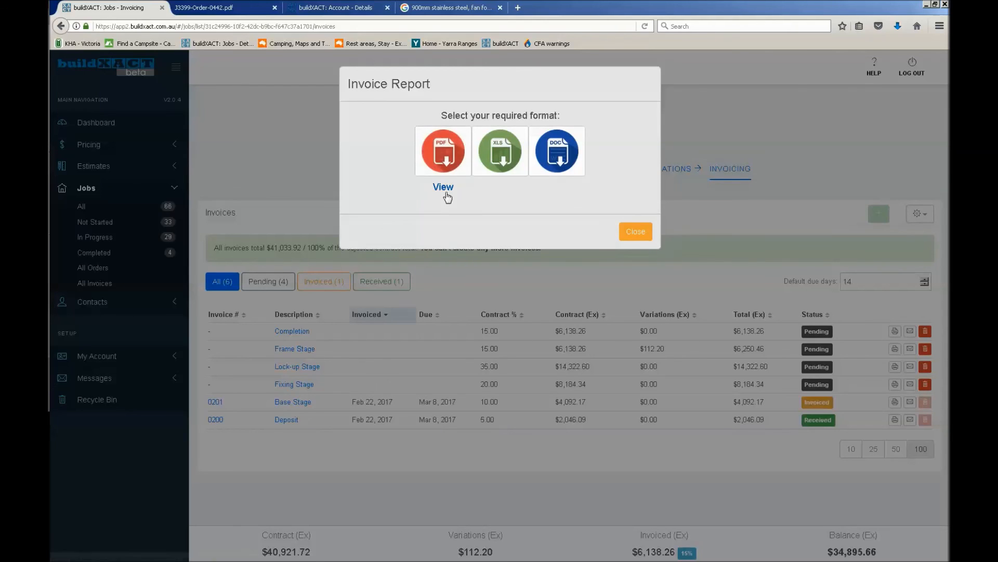
click(445, 193)
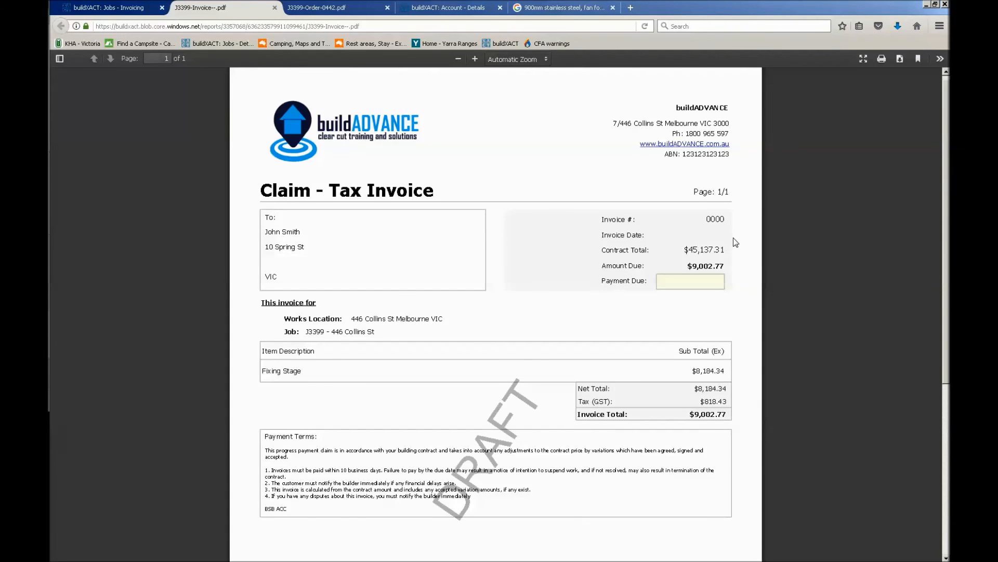
Examine the draft Fixing Stage tax invoice down to its payment terms, and highlight the BSB ACC line
scroll(734, 242, down, 2)
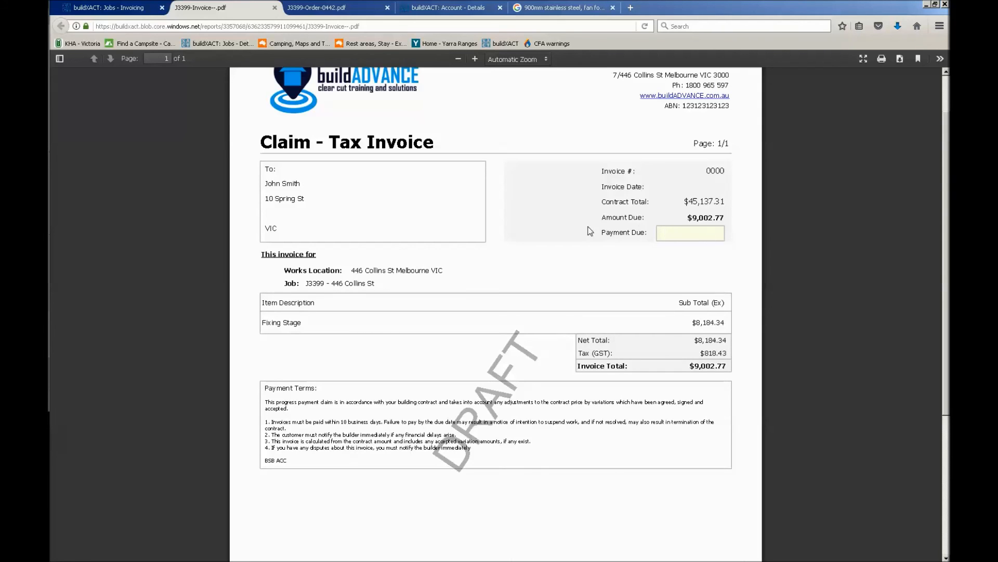
click(118, 7)
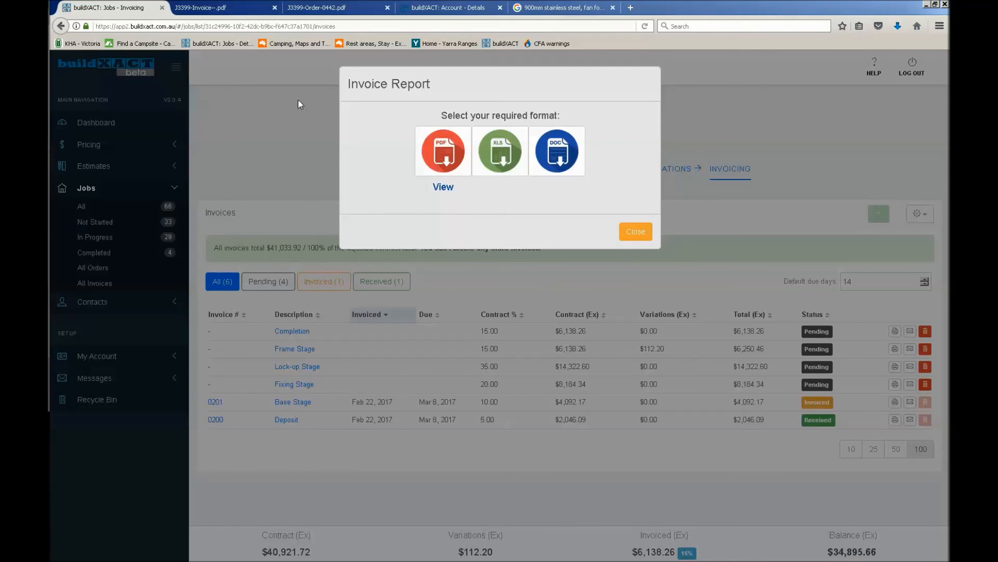
click(227, 6)
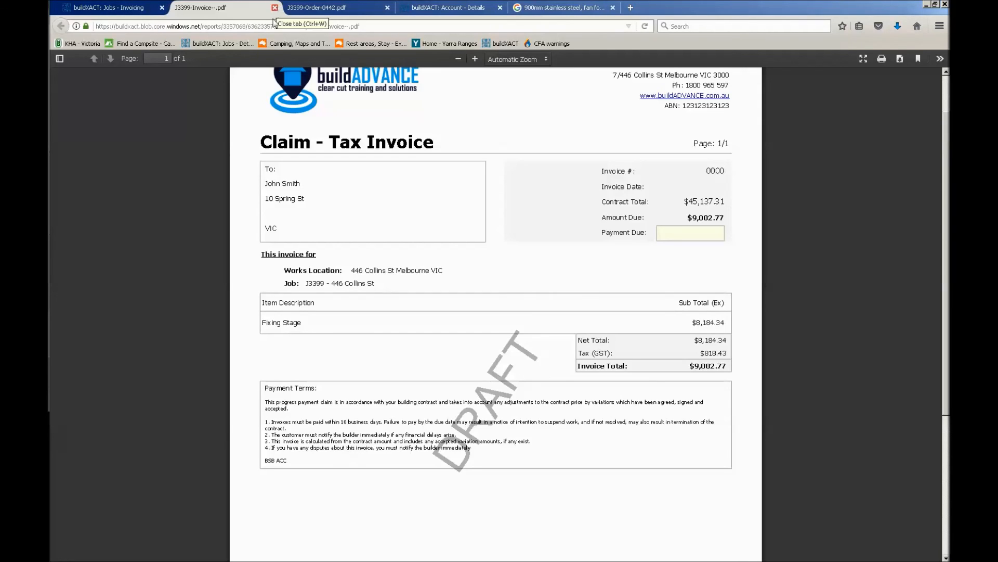
drag(264, 460, 288, 466)
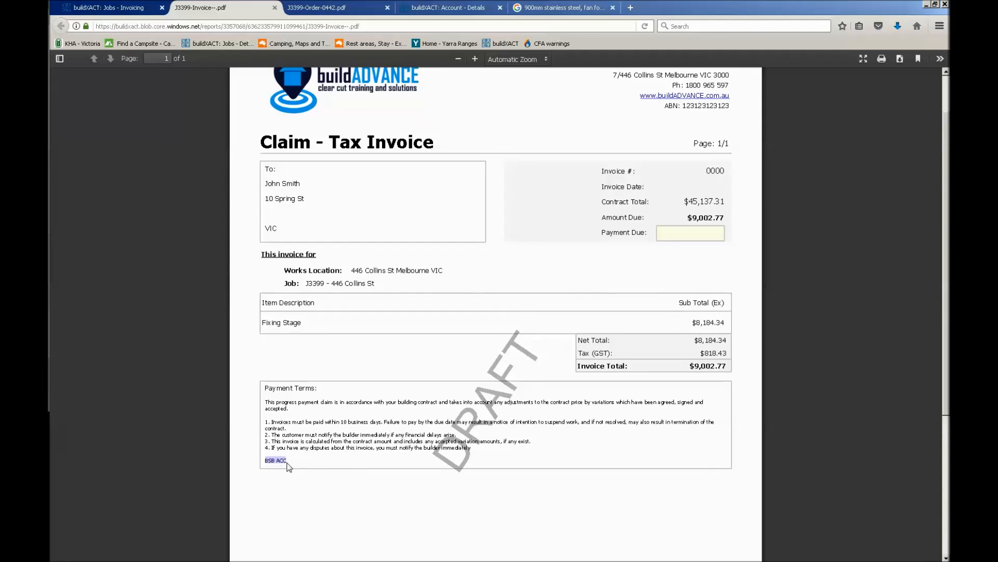
Highlight the payment terms text on the Fixing Stage tax invoice, return to the job's invoicing page and close the Invoice Report options
click(376, 462)
drag(284, 383, 458, 436)
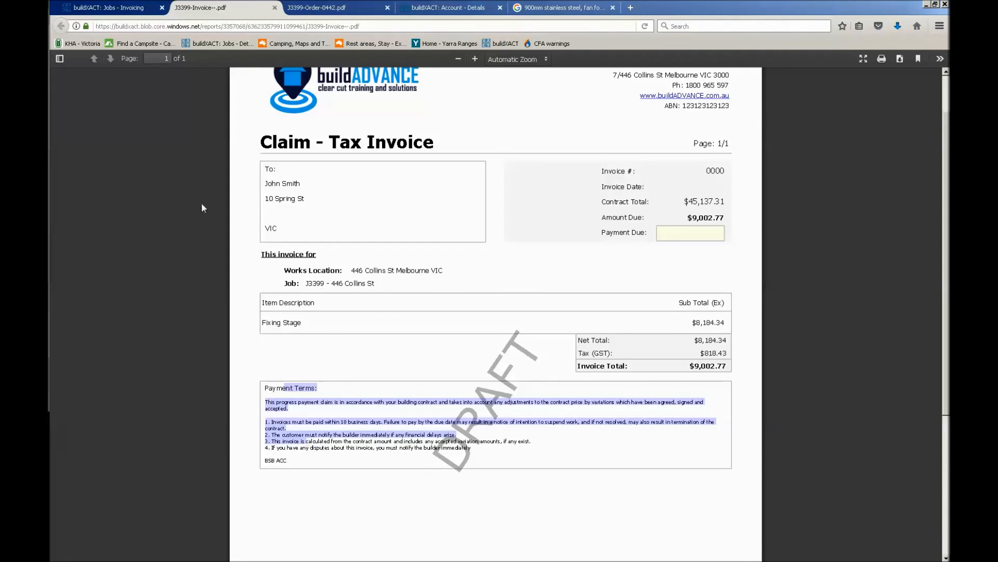
click(137, 11)
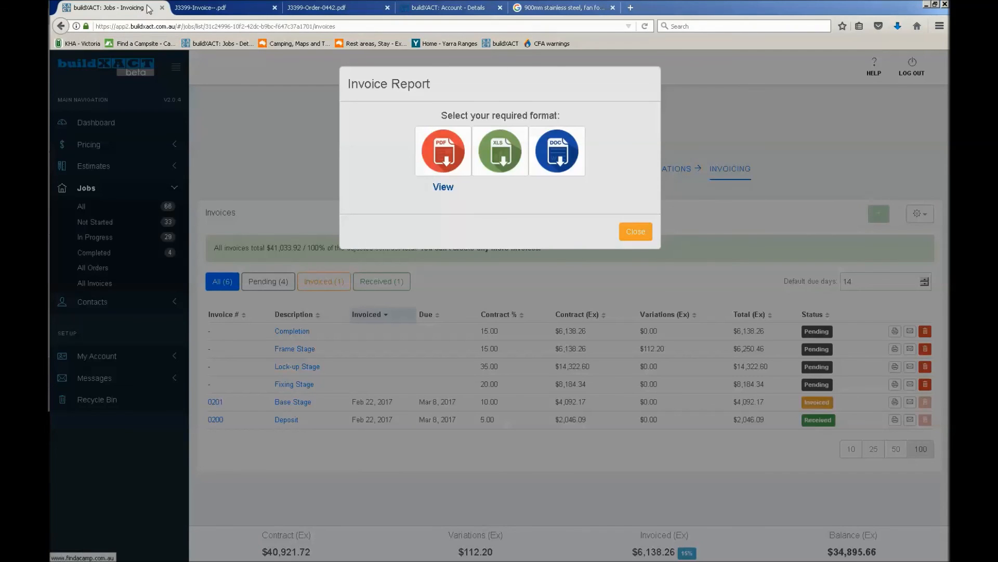
click(643, 237)
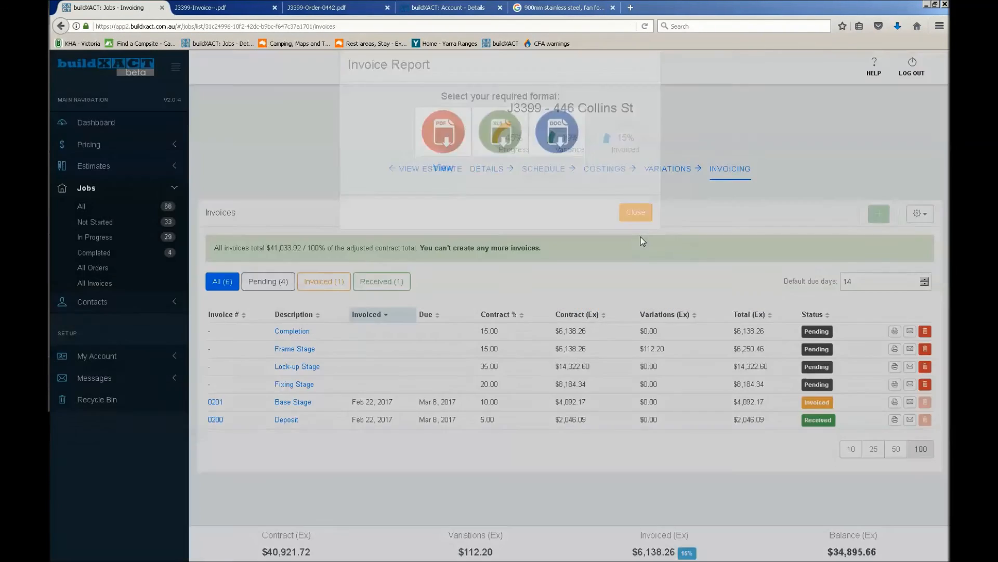
Generate the Job Claim Report for all of the job's invoices as a PDF and open it
click(926, 217)
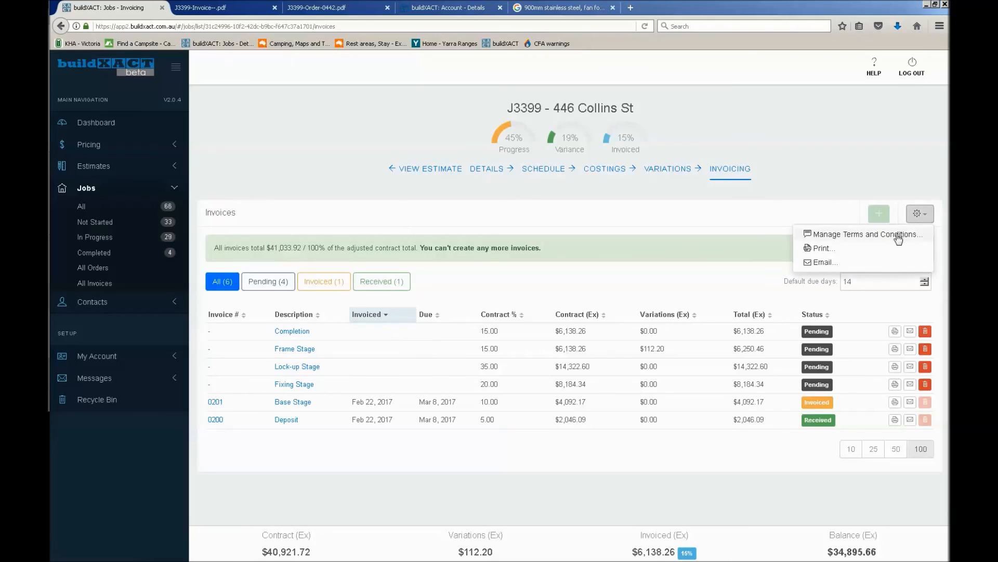
click(863, 254)
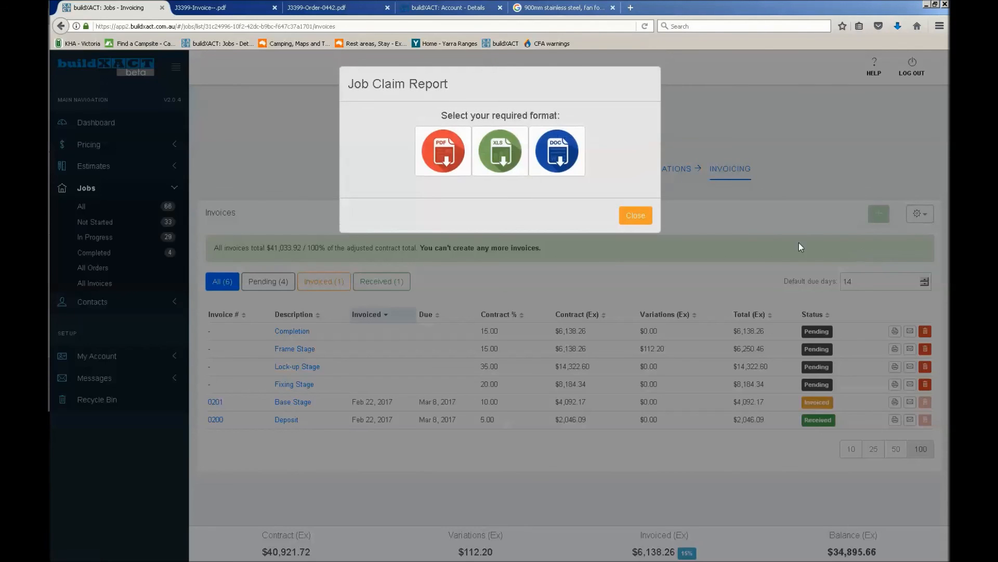
click(452, 151)
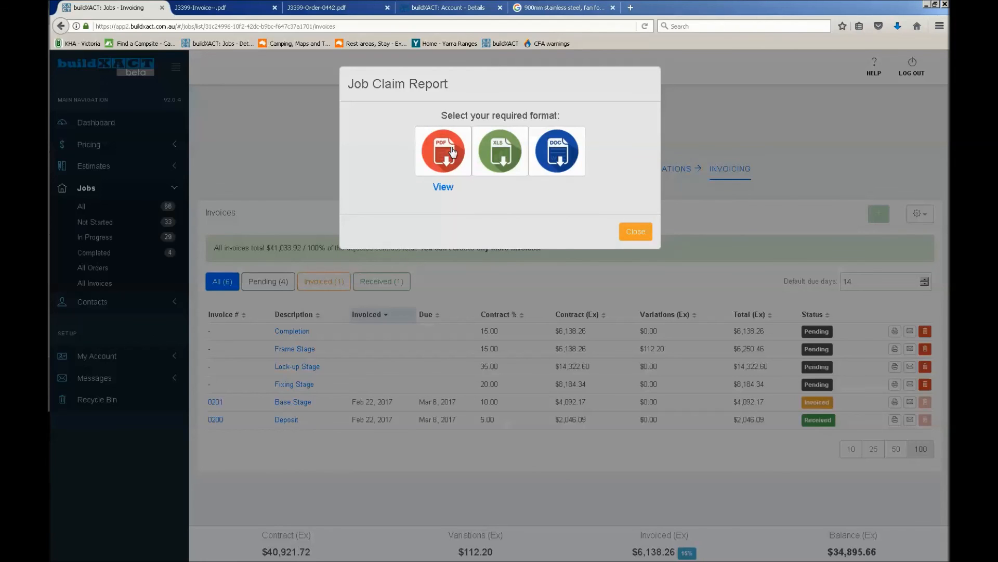
click(445, 188)
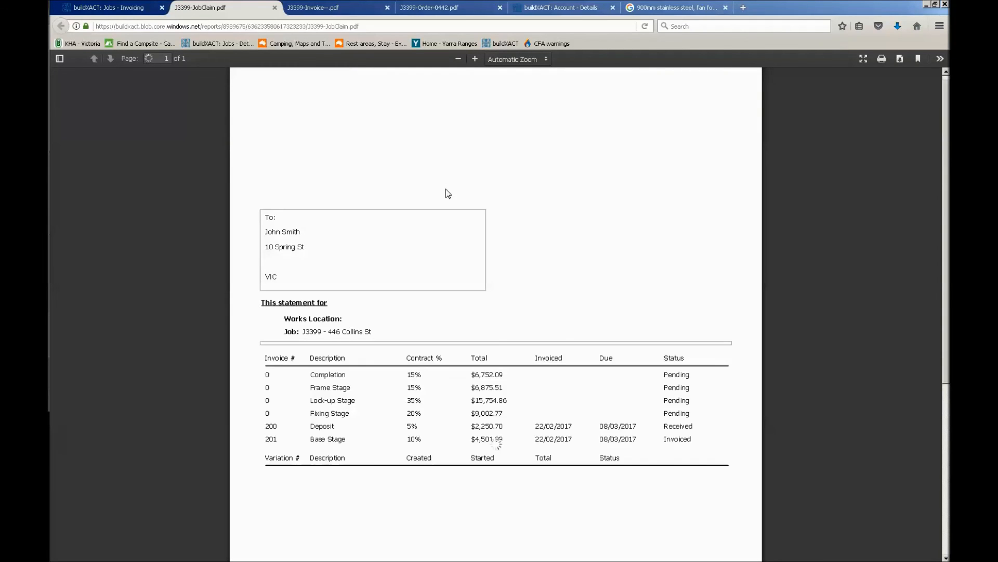
Examine the invoice statement's stage claims, variation line, statuses and GST-inclusive totals
scroll(620, 205, down, 3)
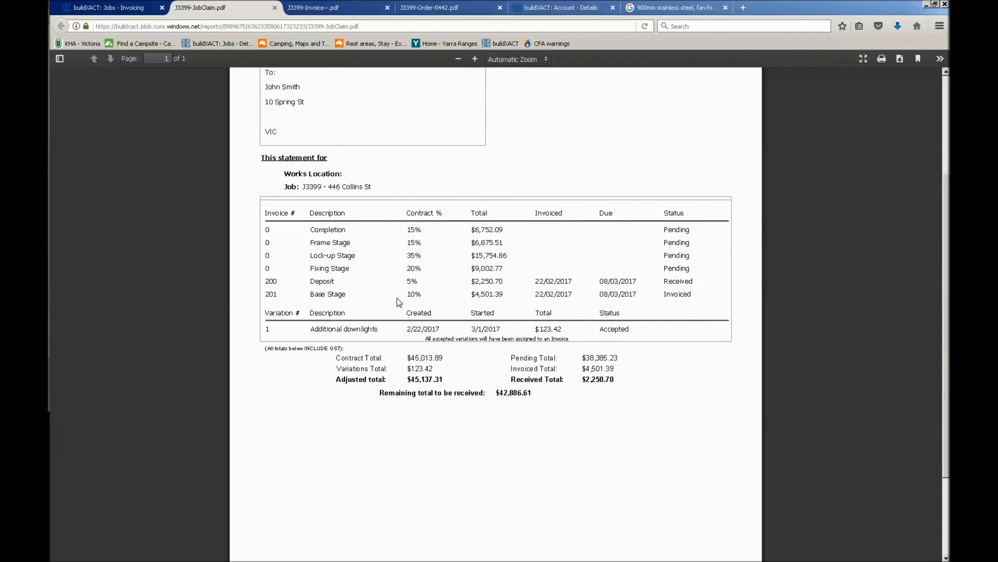
scroll(321, 268, up, 1)
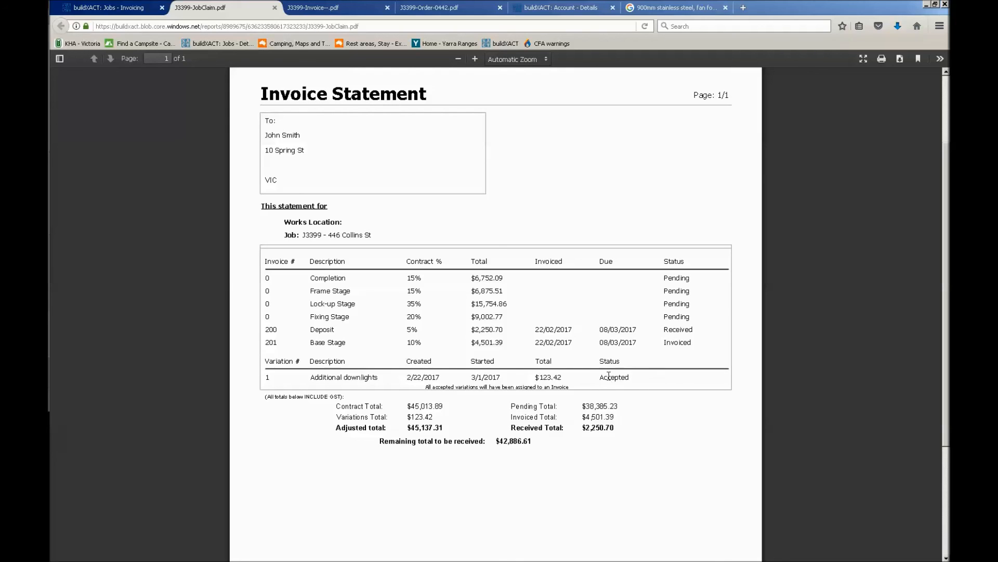
scroll(603, 358, up, 3)
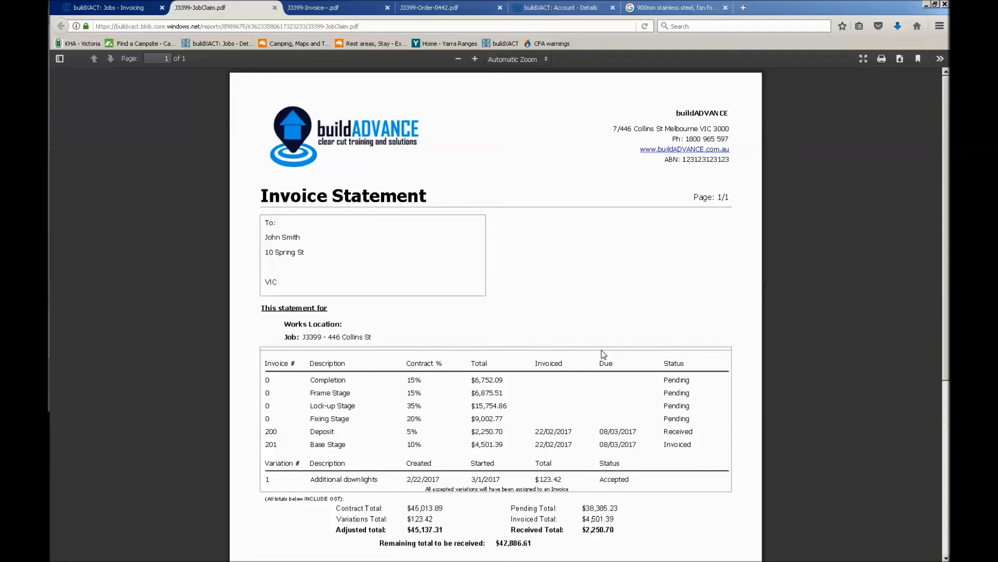
scroll(602, 351, down, 3)
scroll(602, 350, up, 2)
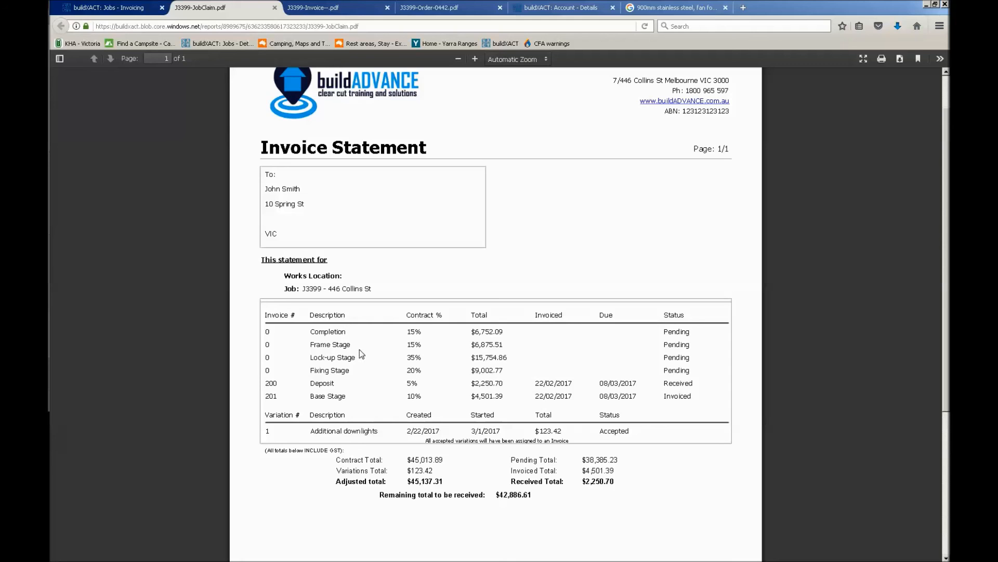
scroll(360, 349, down, 5)
scroll(359, 349, up, 6)
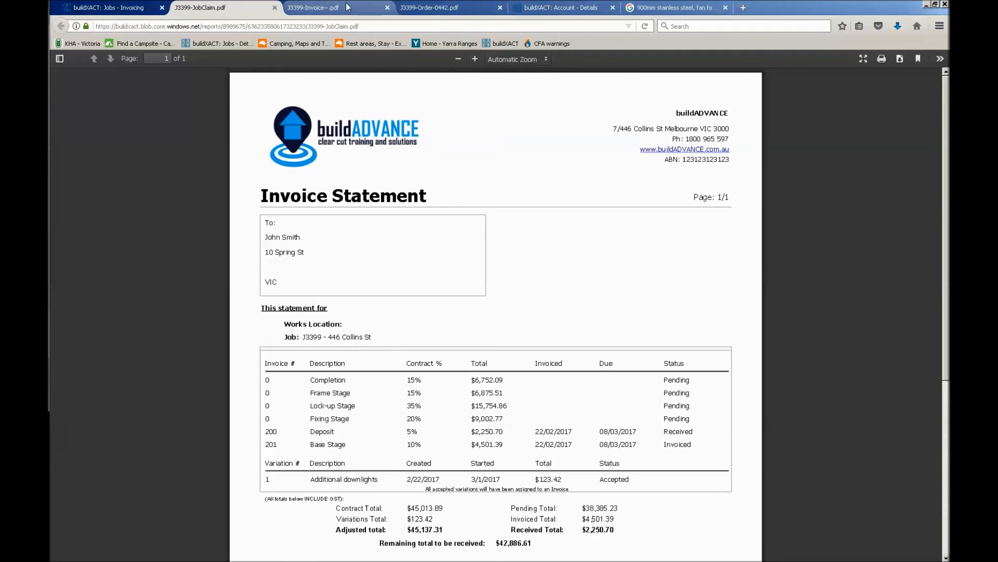
Return to the job's invoicing page, close the Job Claim Report options, and check the job's Invoiced, Progress and Variance gauges
click(134, 7)
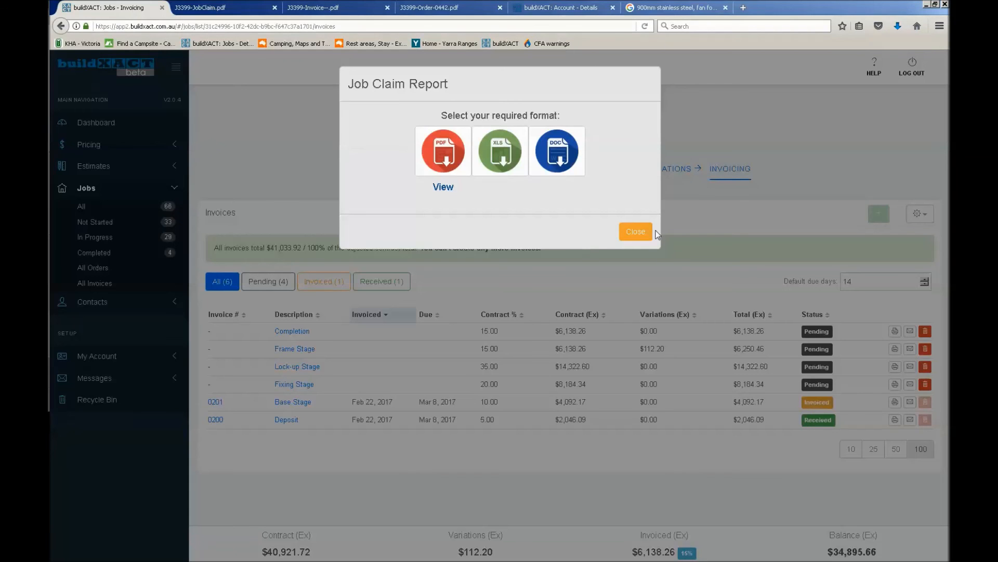
click(634, 235)
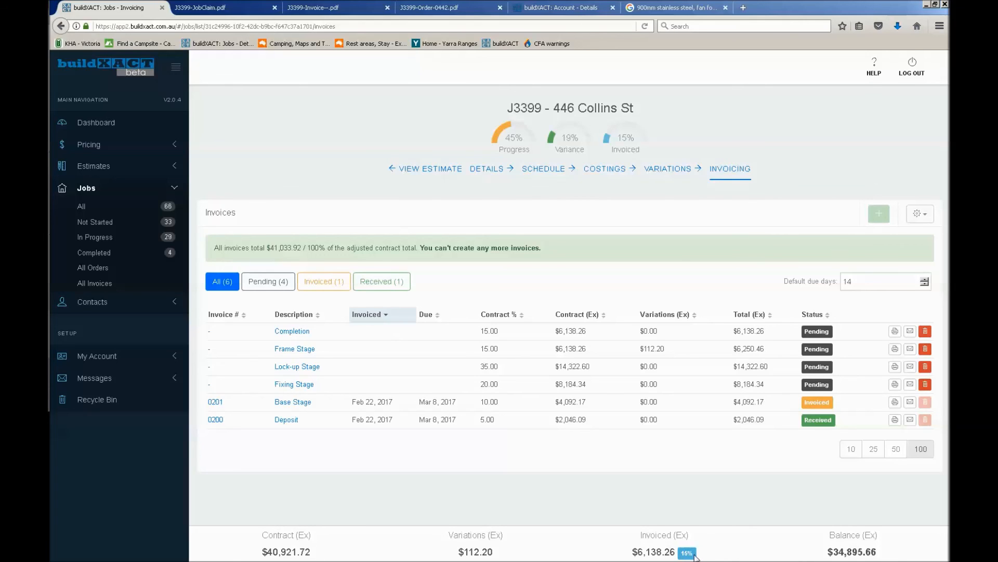
mouse_move(628, 120)
mouse_move(628, 140)
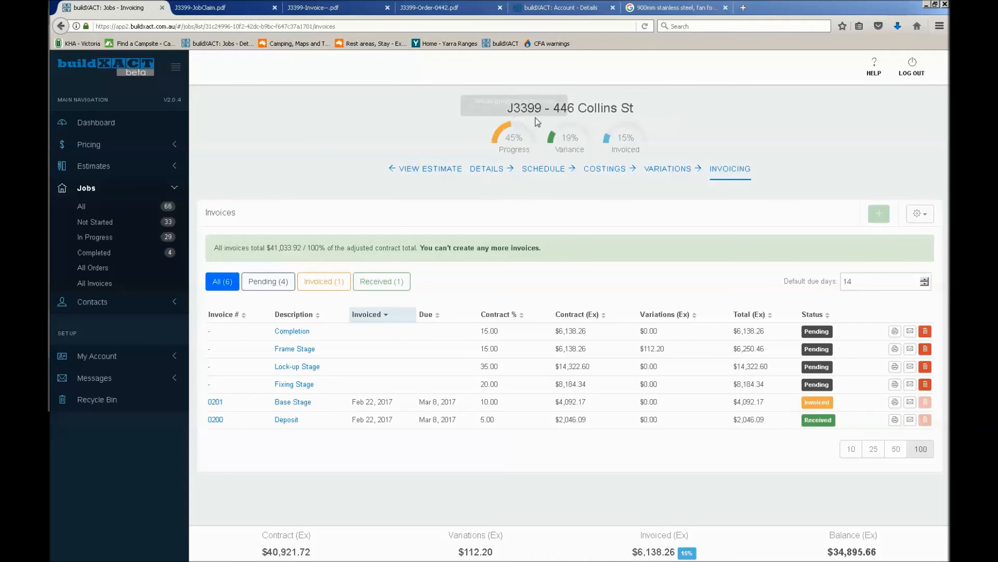
mouse_move(572, 153)
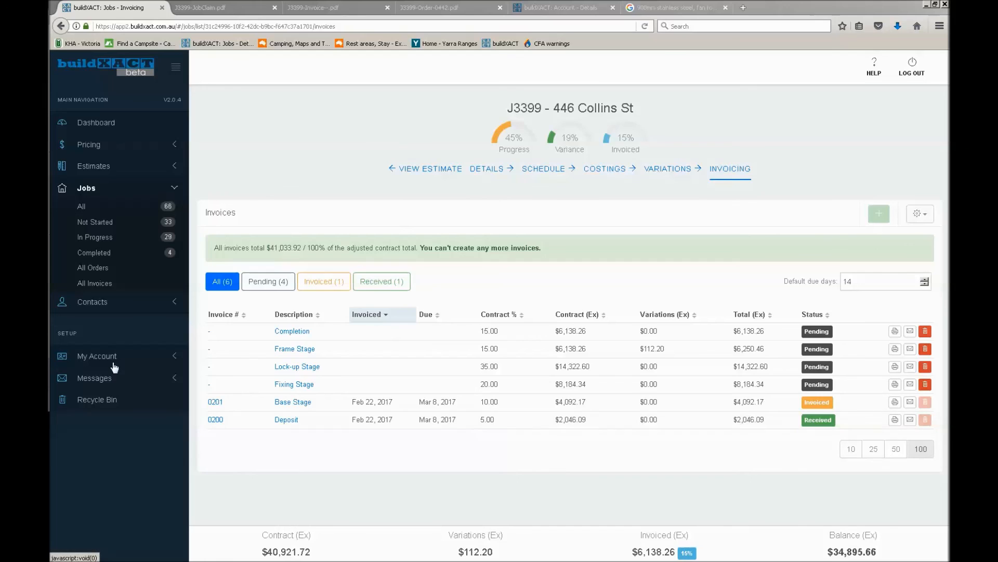
Open the account's integrations and start a connection with Xero
click(141, 360)
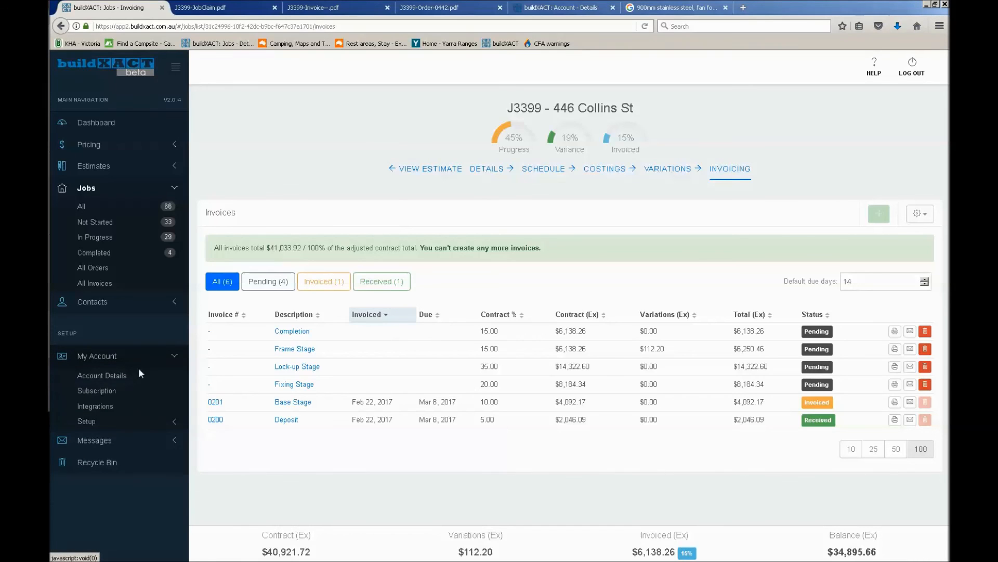
click(102, 408)
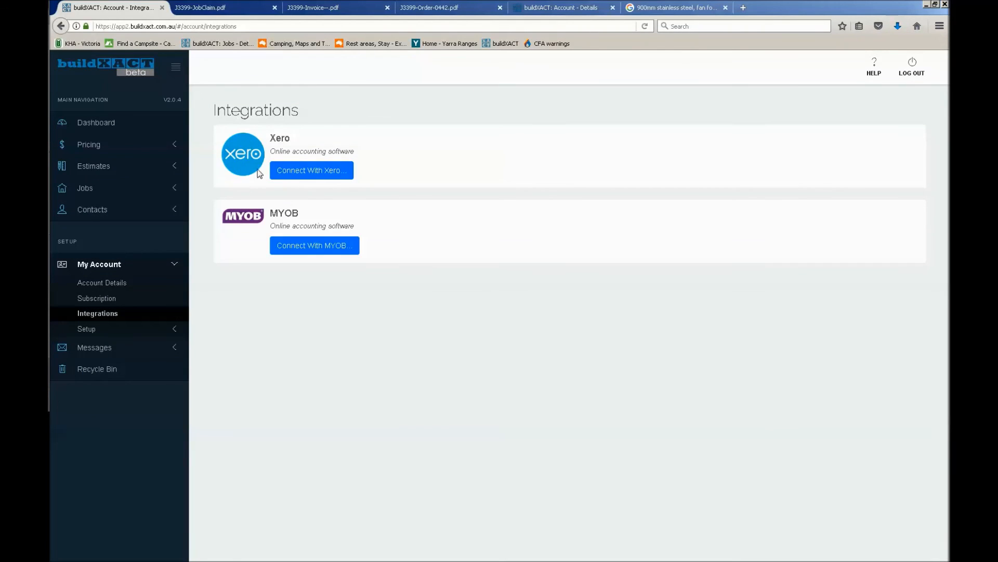
click(326, 175)
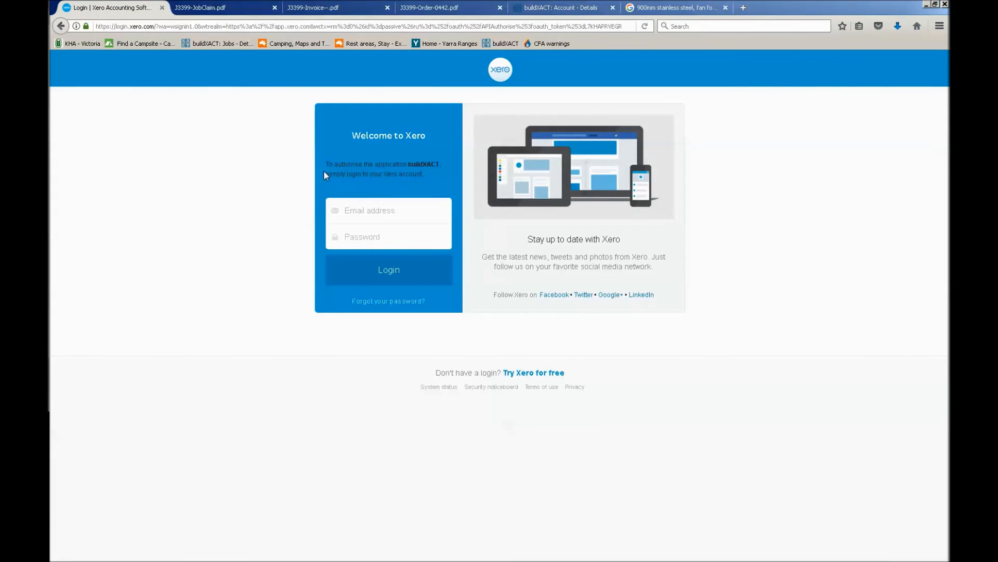
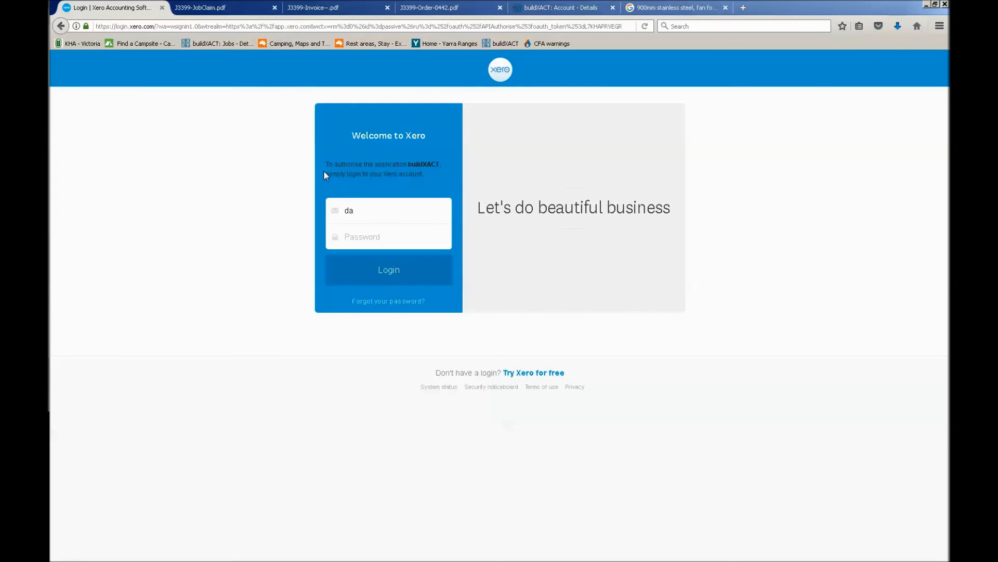
Log in to Xero with the account's email address and password, and allow buildXACT access to the organisation's data
key(Tab)
text(•••••••••••)
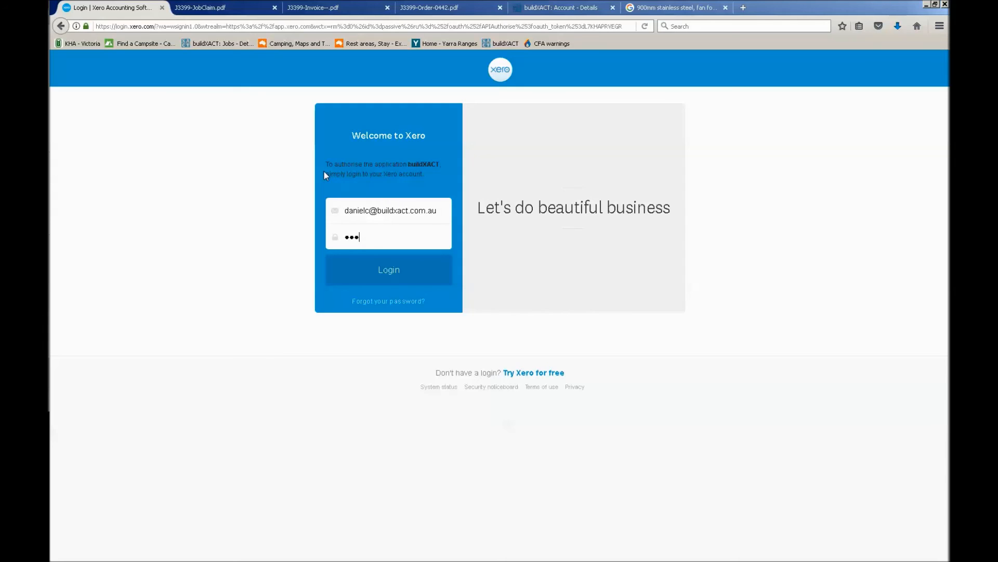
key(Return)
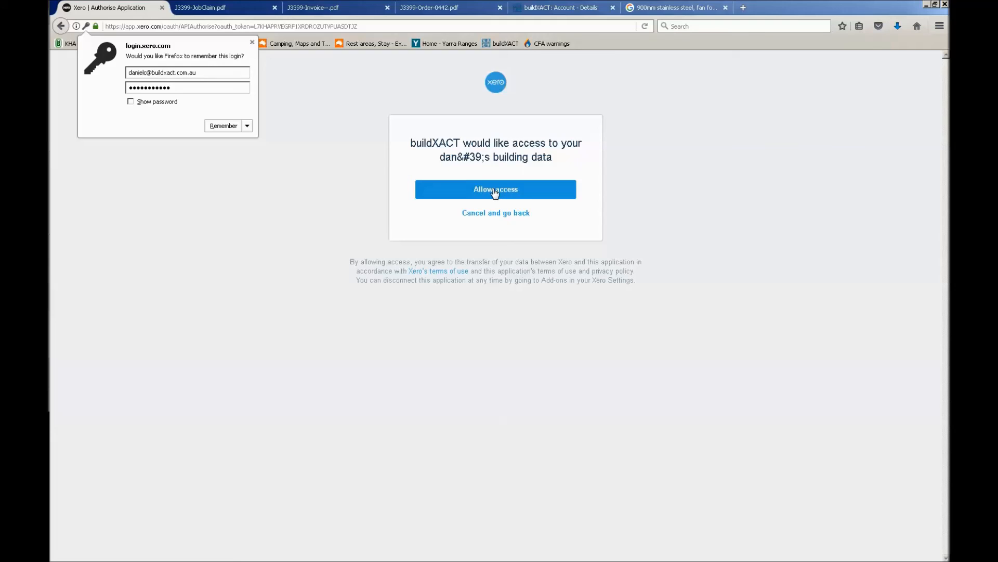
click(495, 190)
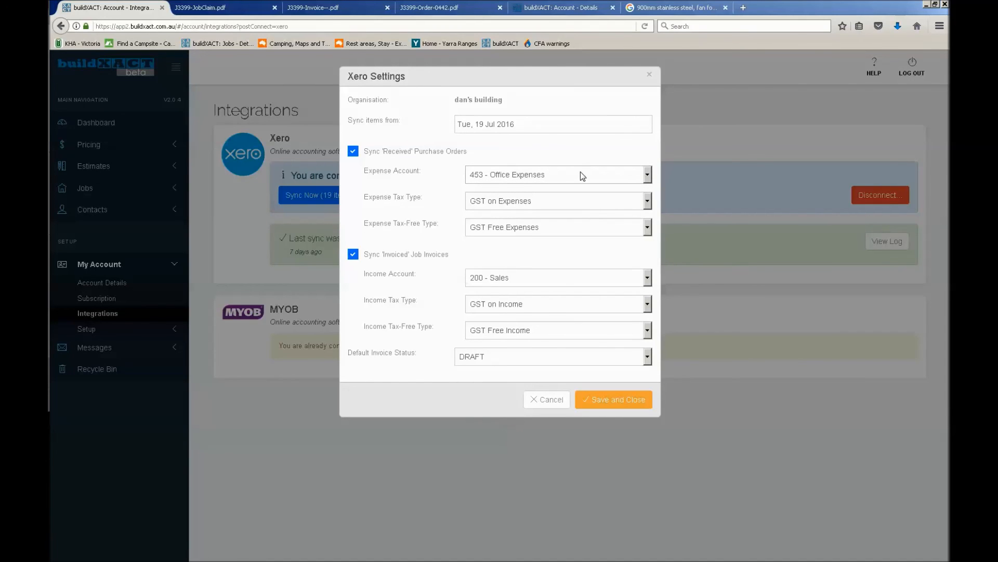
Set the Xero sync start date to today, Wed, 22 Feb 2017
drag(528, 123, 381, 118)
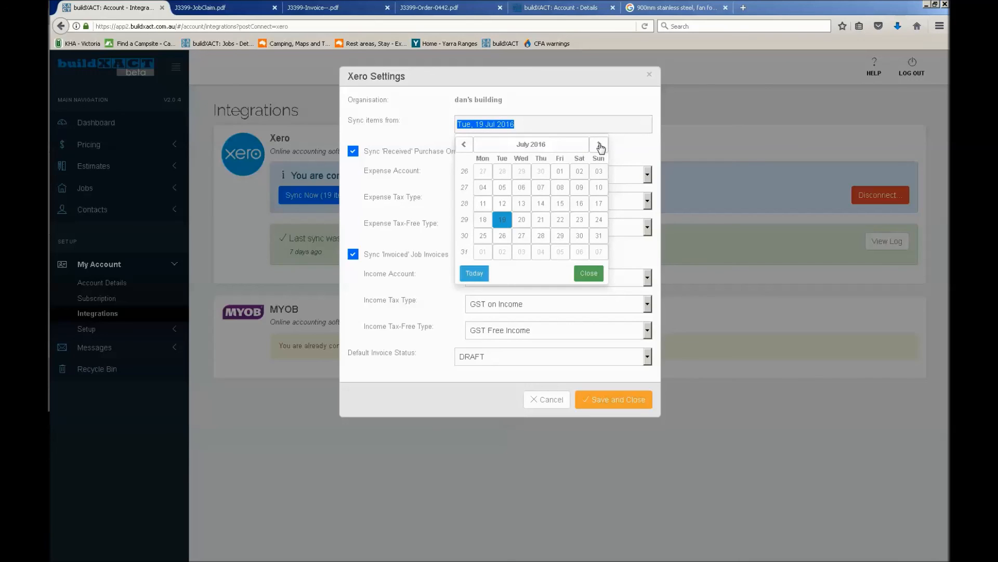
click(474, 273)
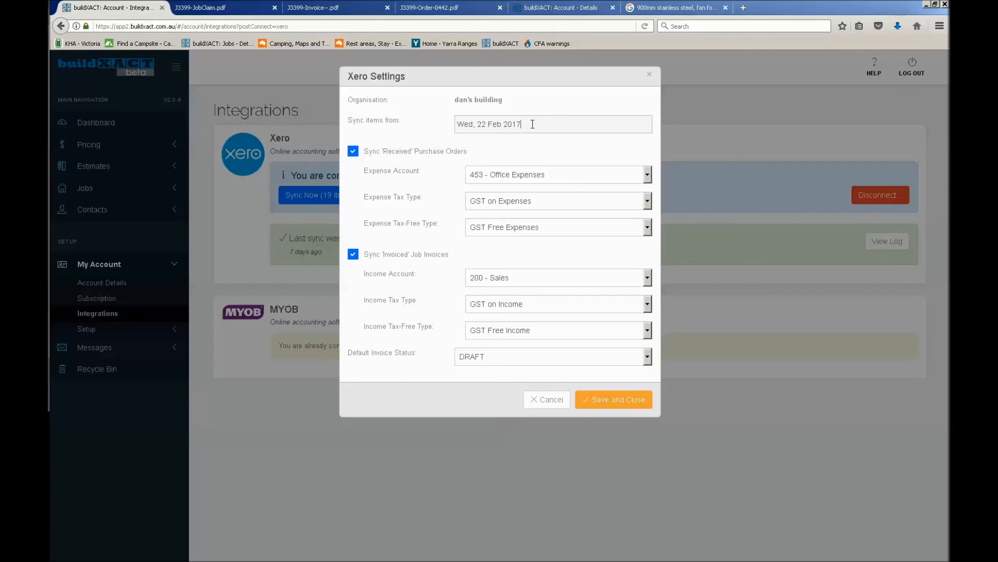
click(554, 120)
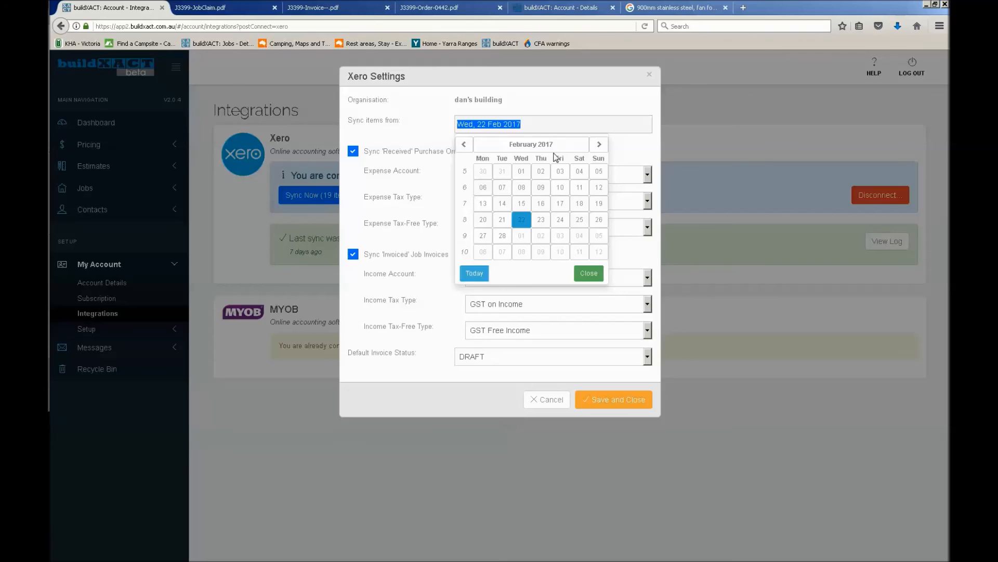
click(563, 111)
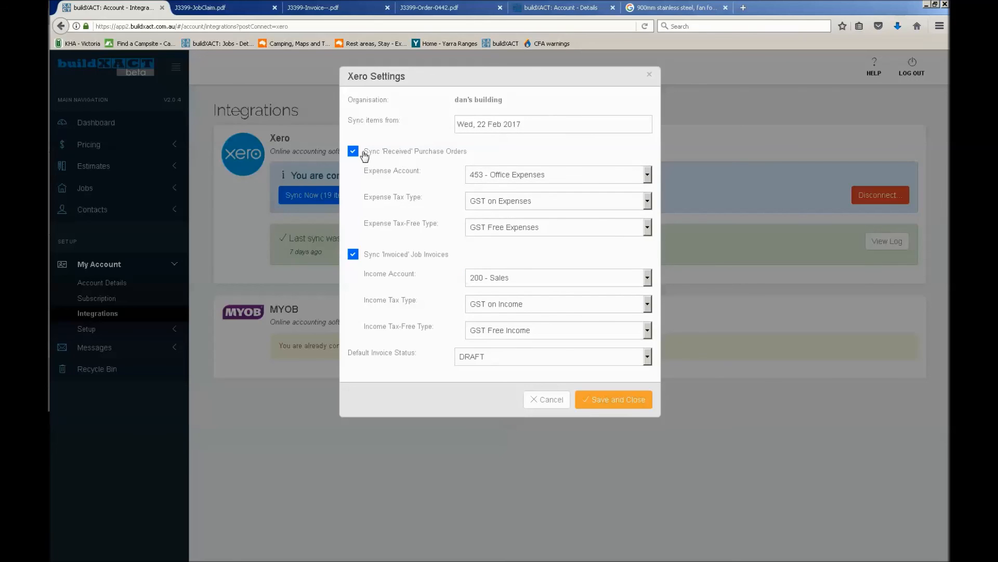
Toggle the invoiced job invoices sync off and on, and browse the expense accounts for received purchase orders, choosing 453 - Office Expenses
click(353, 254)
click(354, 254)
click(577, 175)
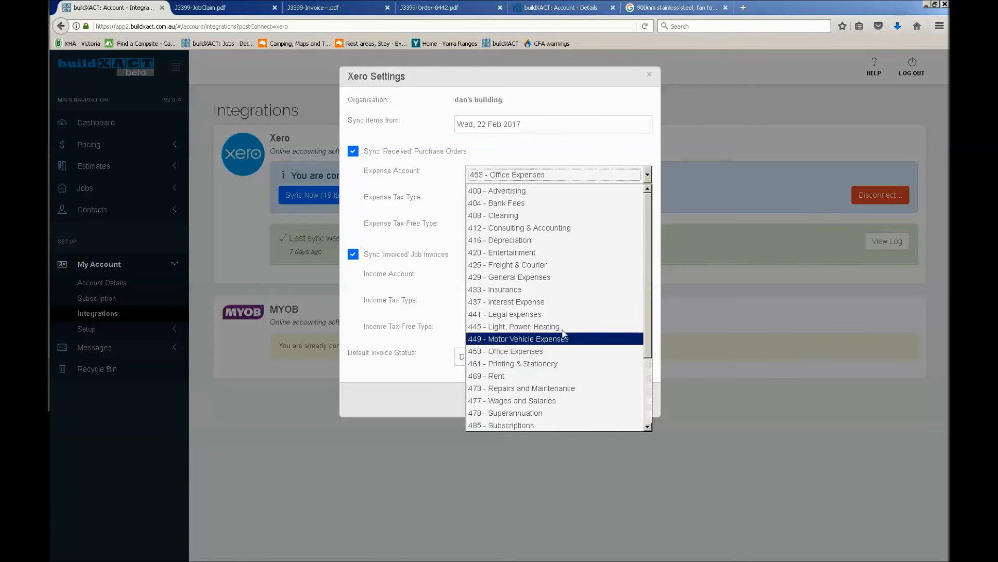
click(526, 355)
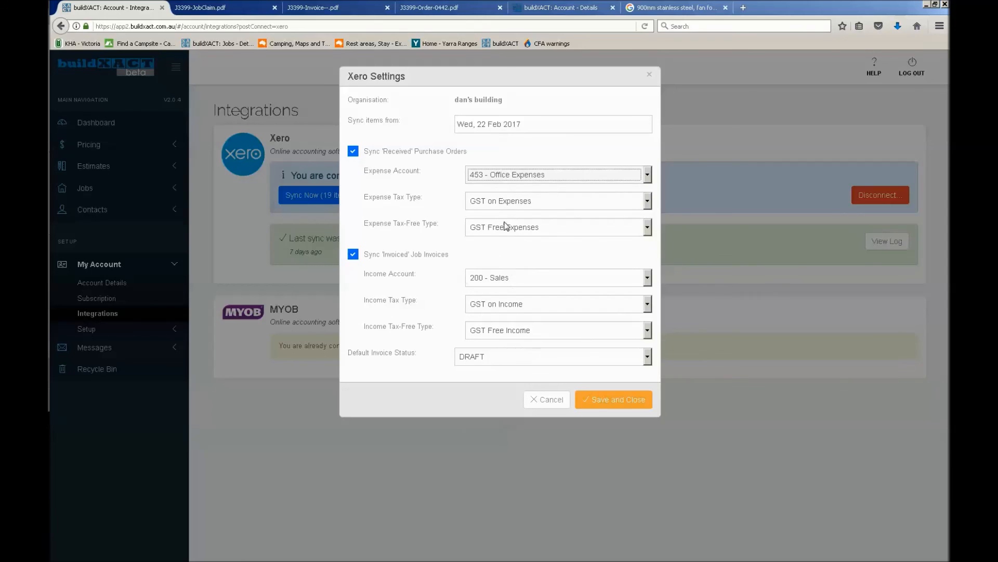
click(557, 174)
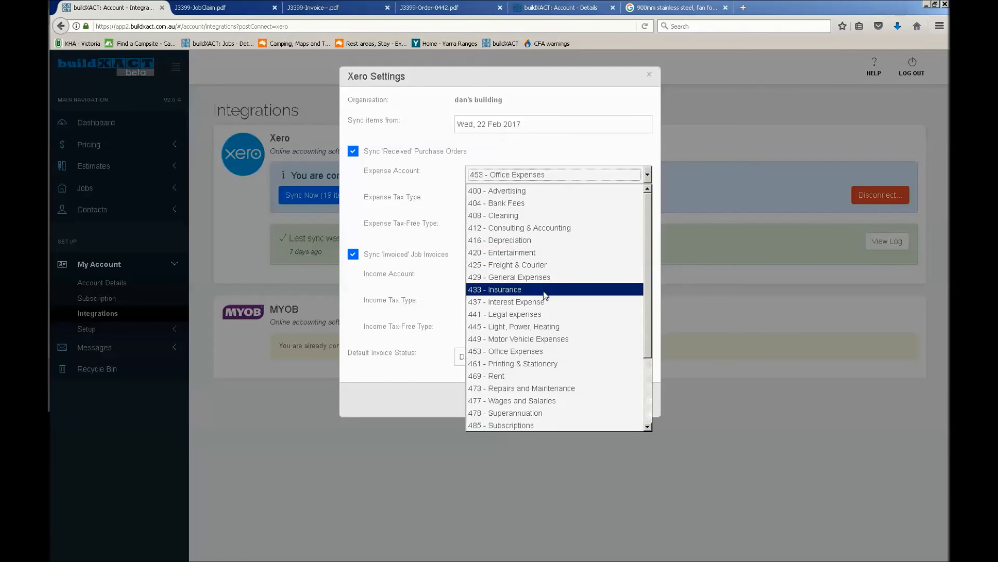
scroll(545, 292, down, 3)
scroll(575, 364, up, 3)
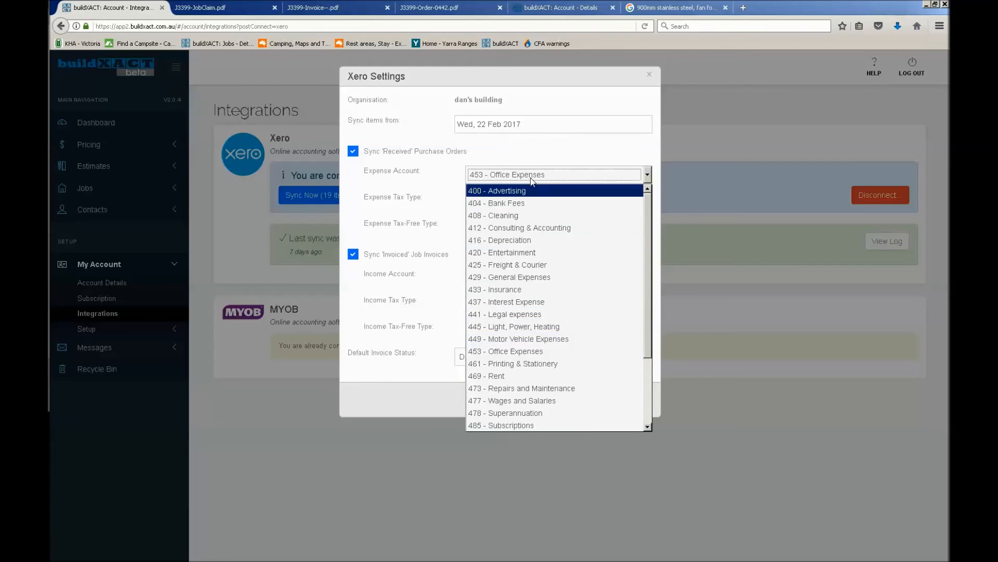
click(568, 172)
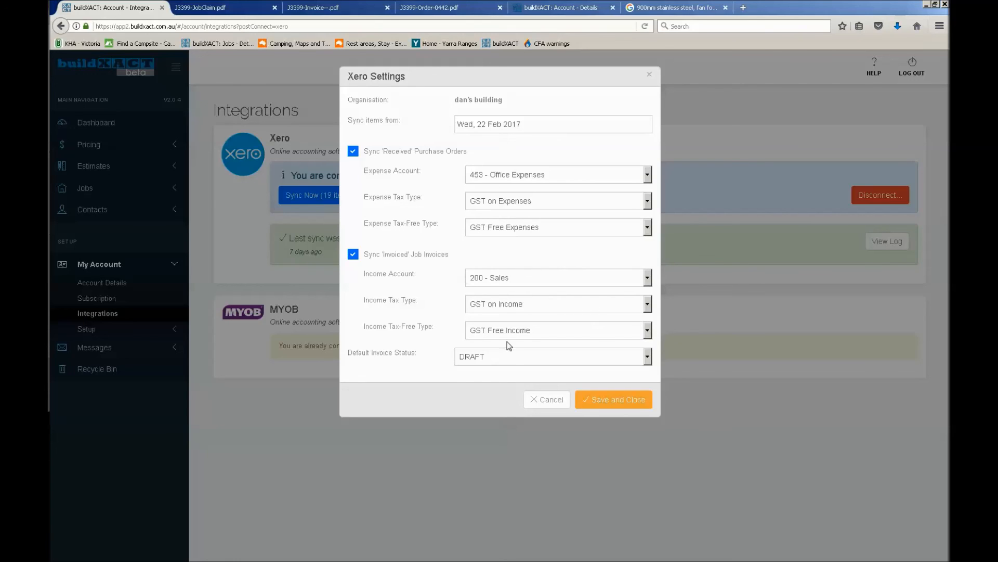
Review the default invoice status options for Xero and choose DRAFT
click(522, 357)
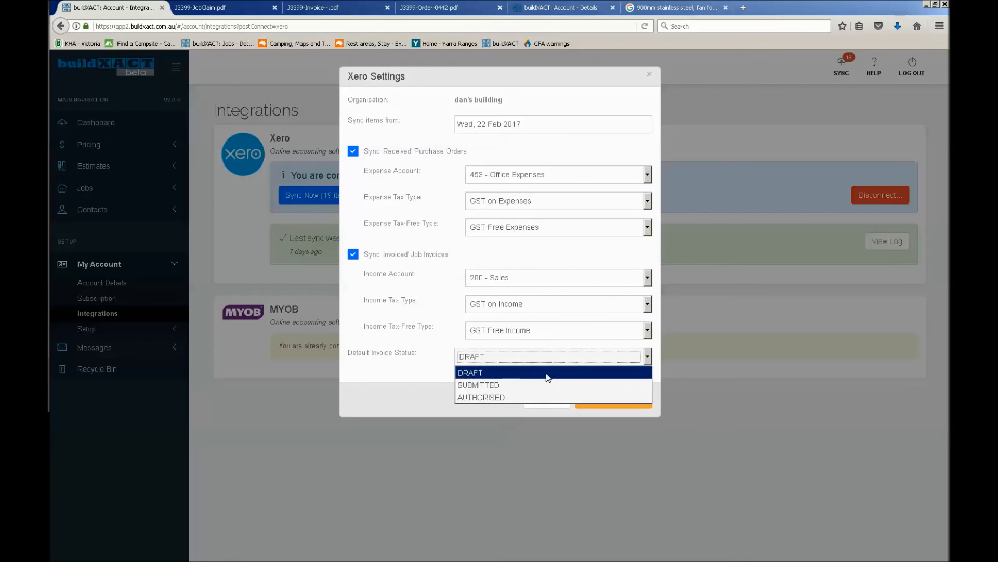
click(514, 373)
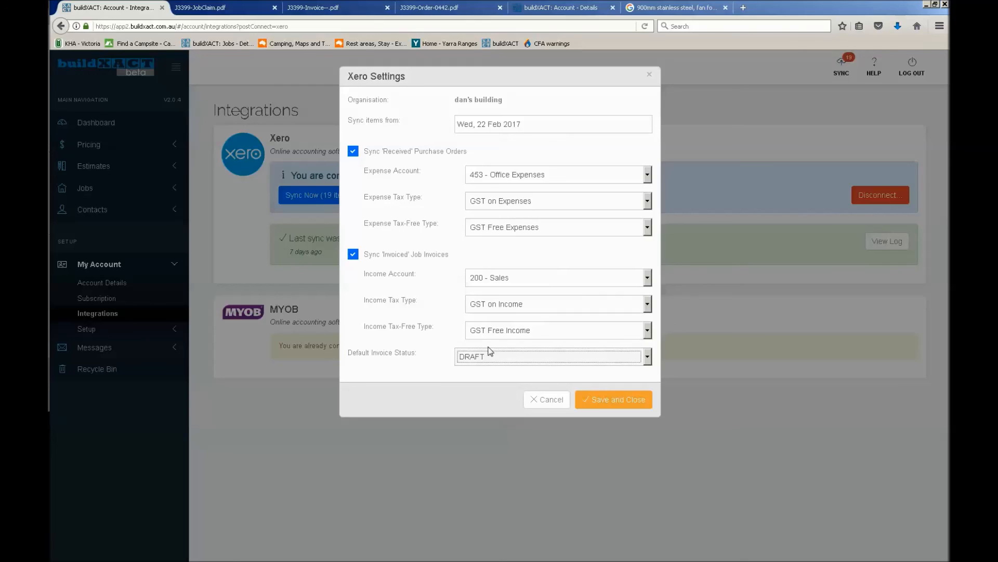
click(439, 362)
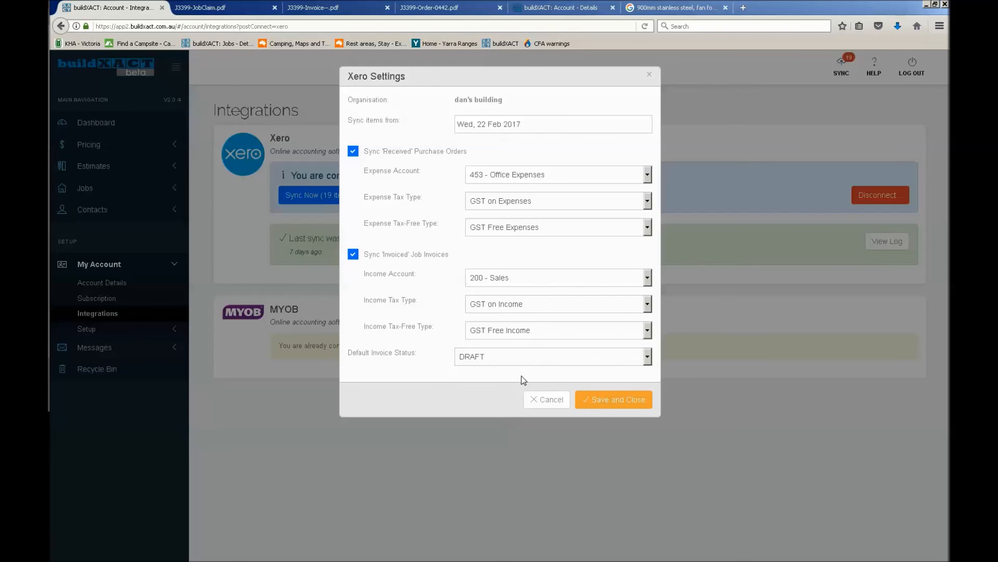
Recheck the default invoice status options, keep DRAFT, and save the Xero settings
click(562, 364)
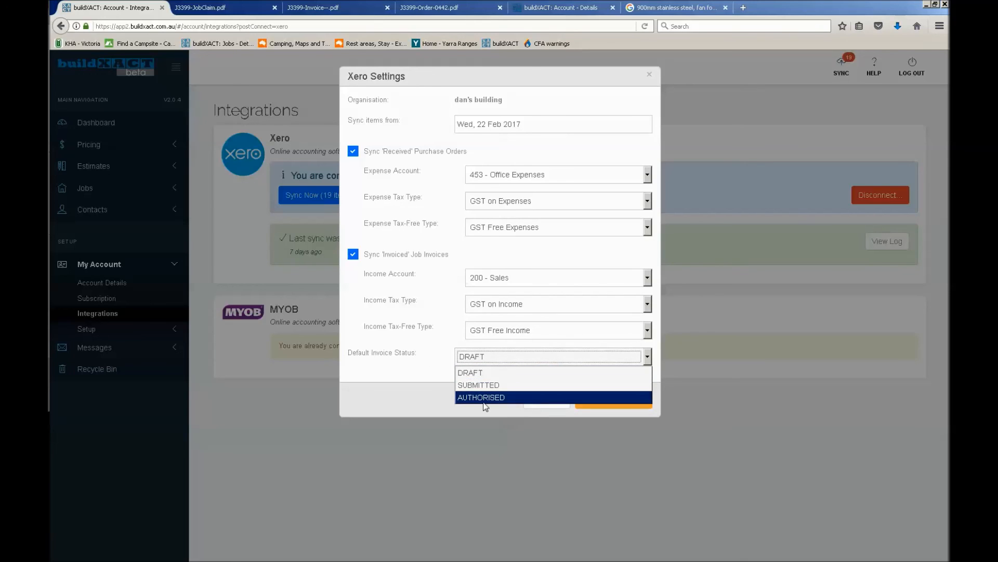
click(441, 374)
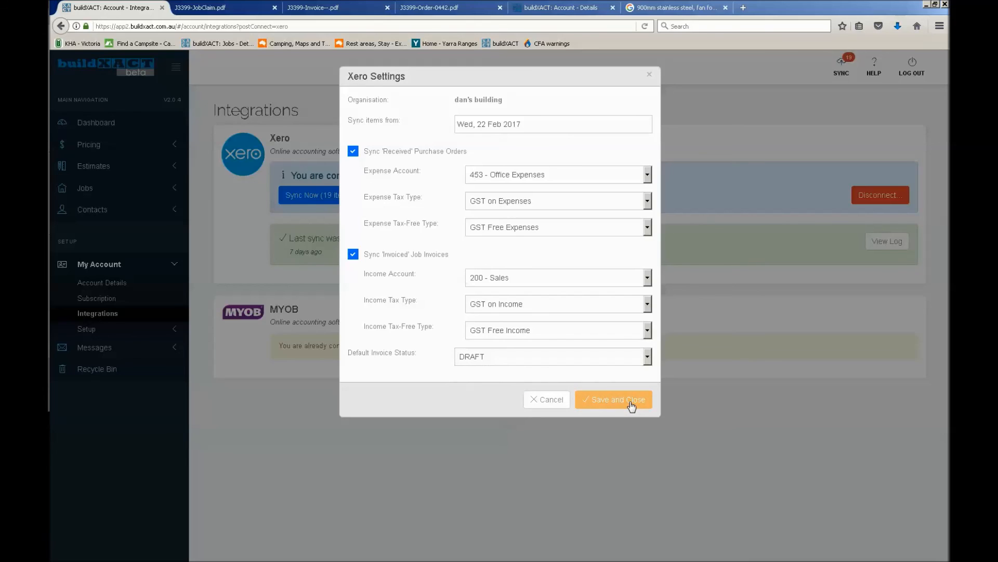
click(630, 402)
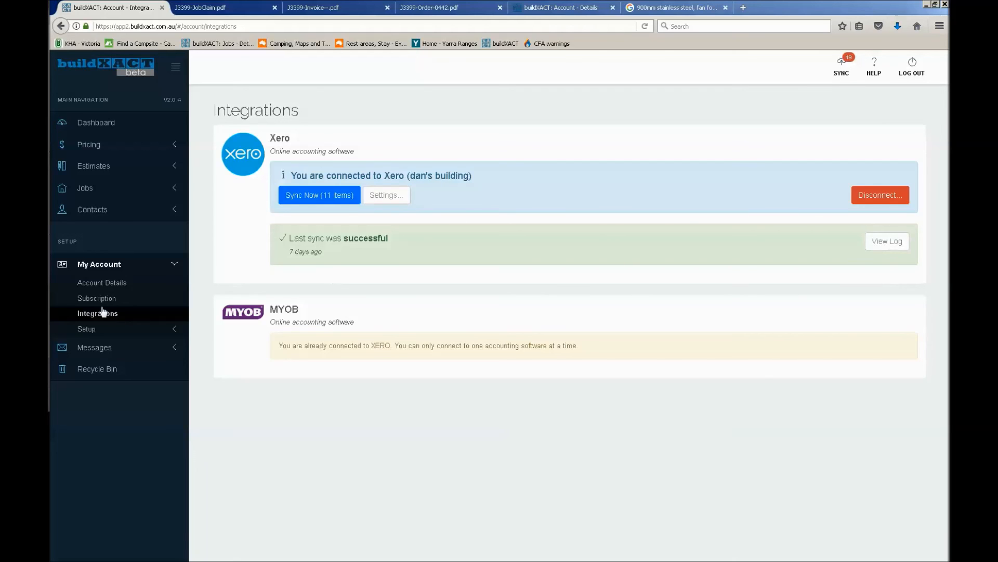
View the log of the last Xero sync, examine the entry about the J3353 deposit invoice, and close the log
click(893, 245)
drag(463, 167, 330, 101)
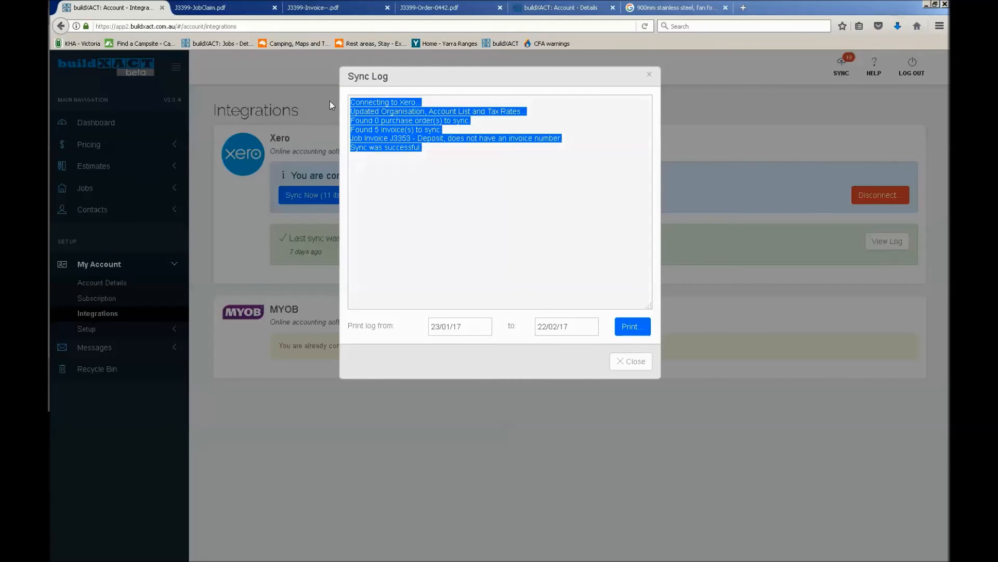
click(495, 166)
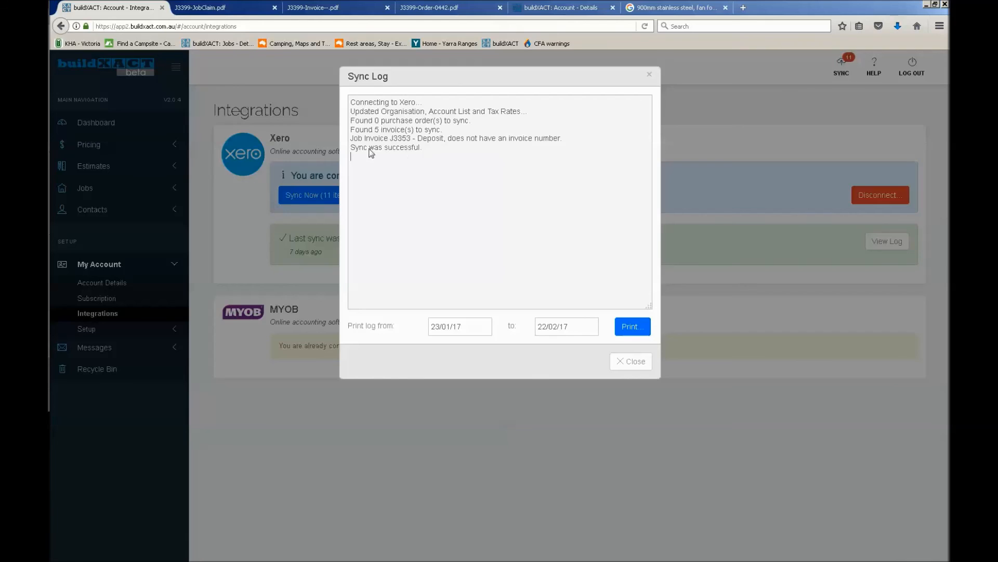
drag(369, 138, 431, 139)
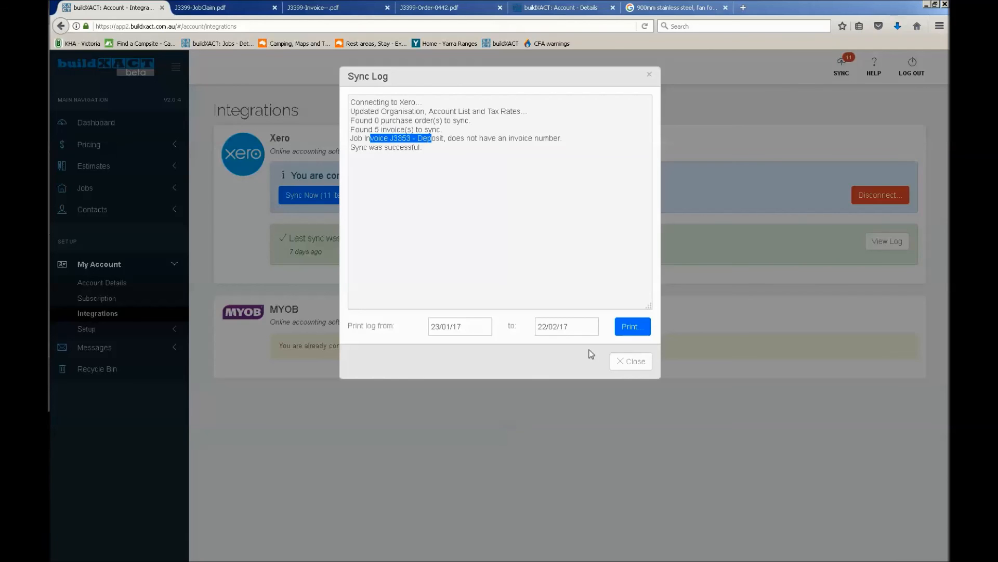
click(649, 76)
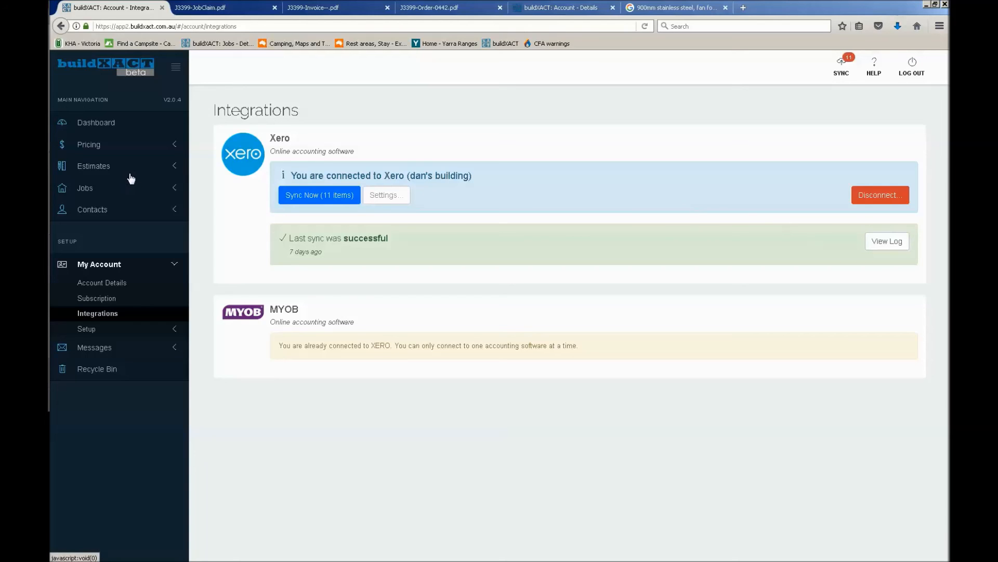
List all job invoices and filter them by the Invoiced and Received statuses, returning to Invoiced
click(135, 194)
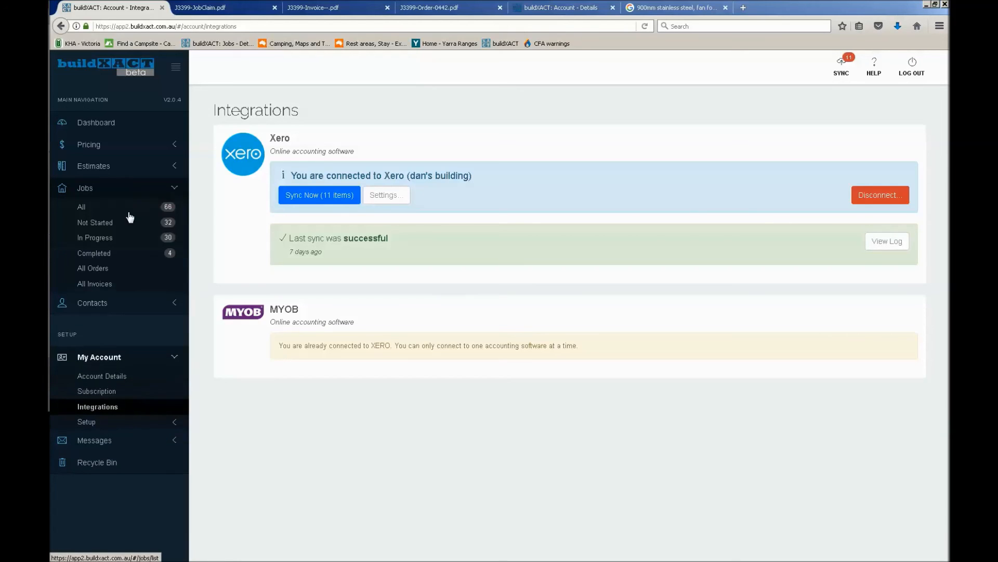
click(102, 285)
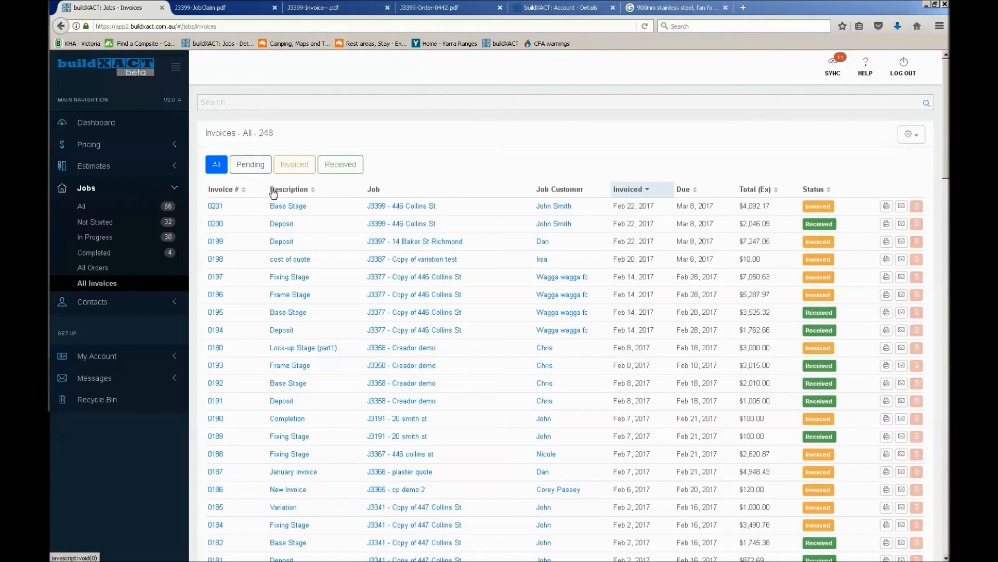
click(297, 164)
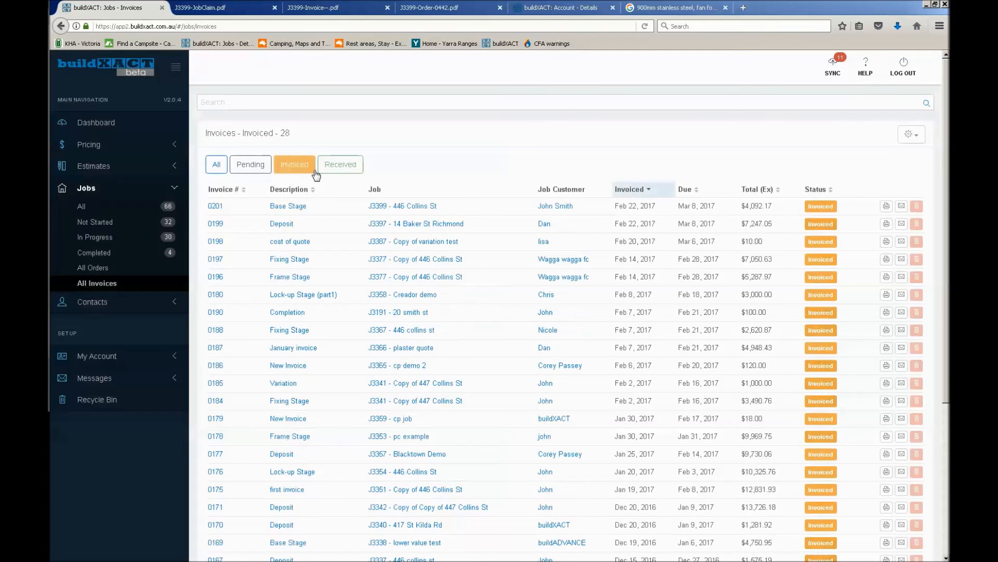
click(339, 168)
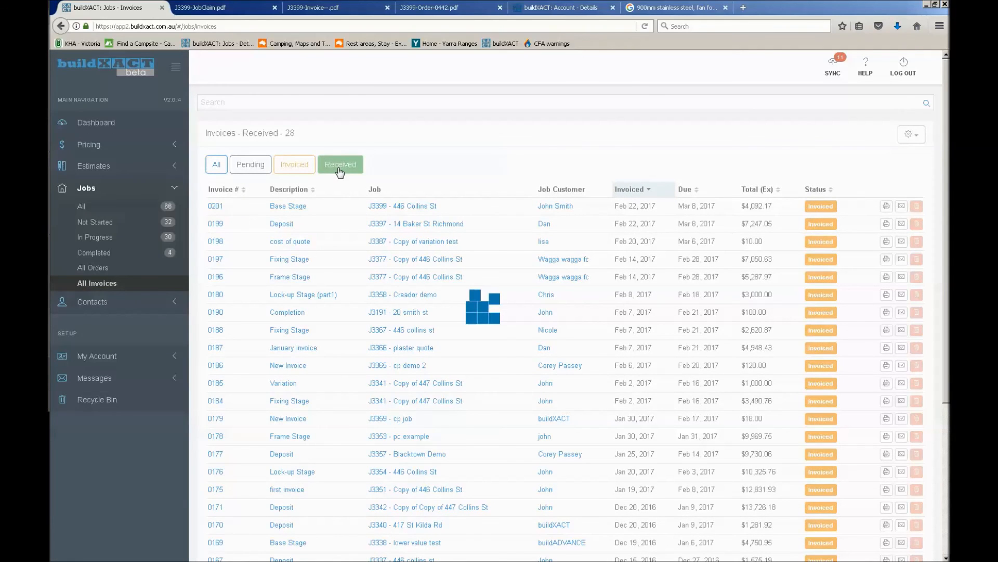
click(294, 167)
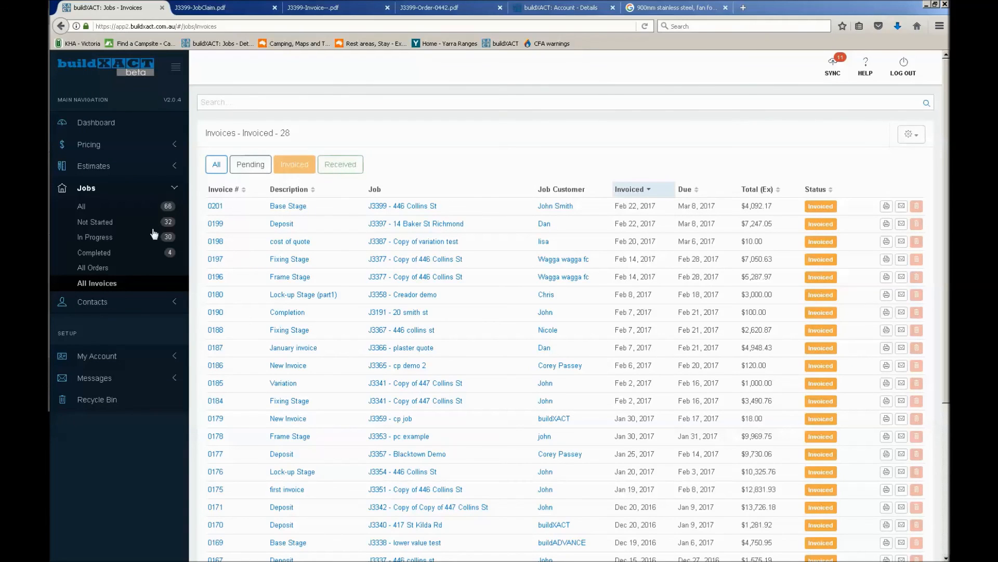
Review the Received orders and the Invoiced invoices across all jobs, and return to the full order list
click(106, 268)
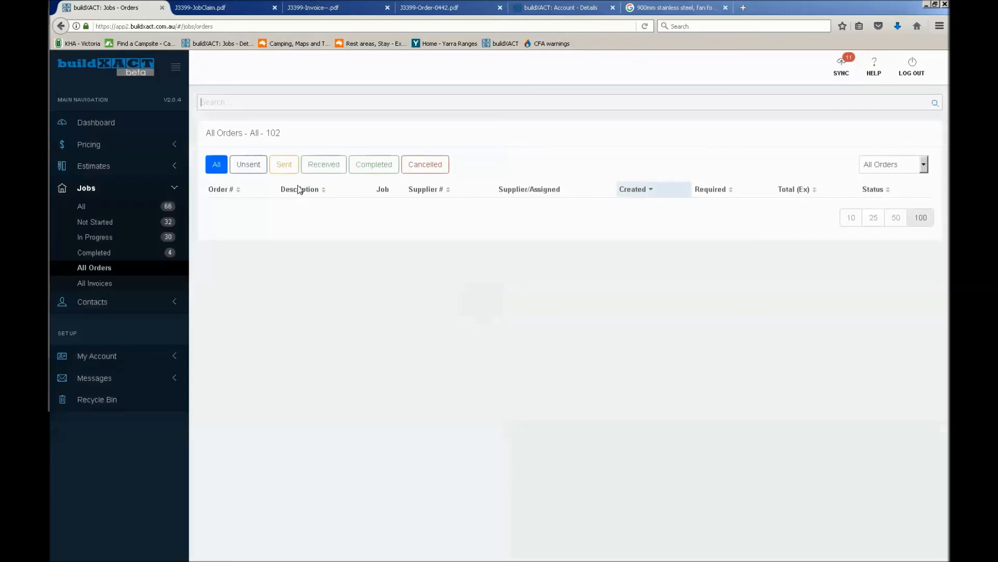
click(323, 166)
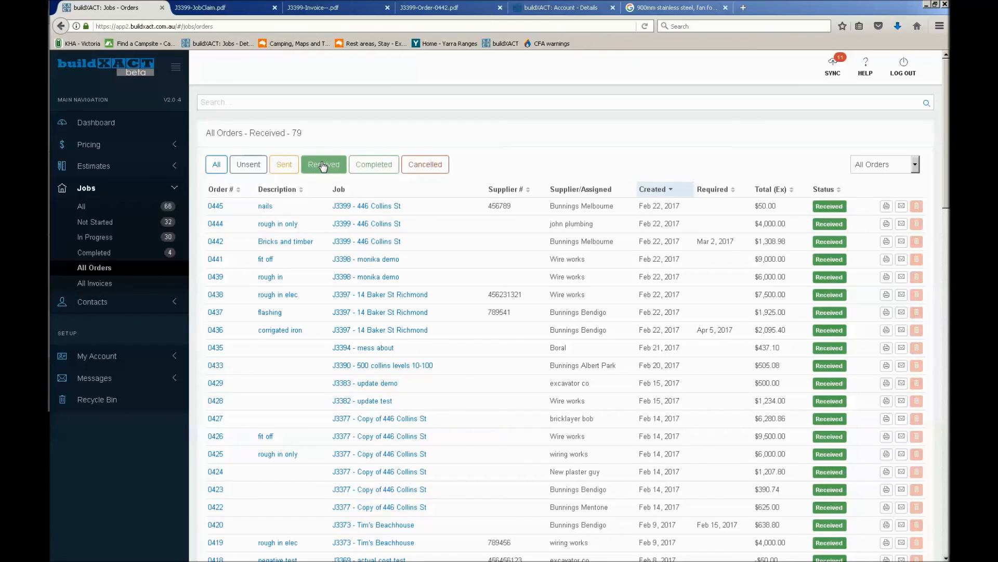
click(121, 284)
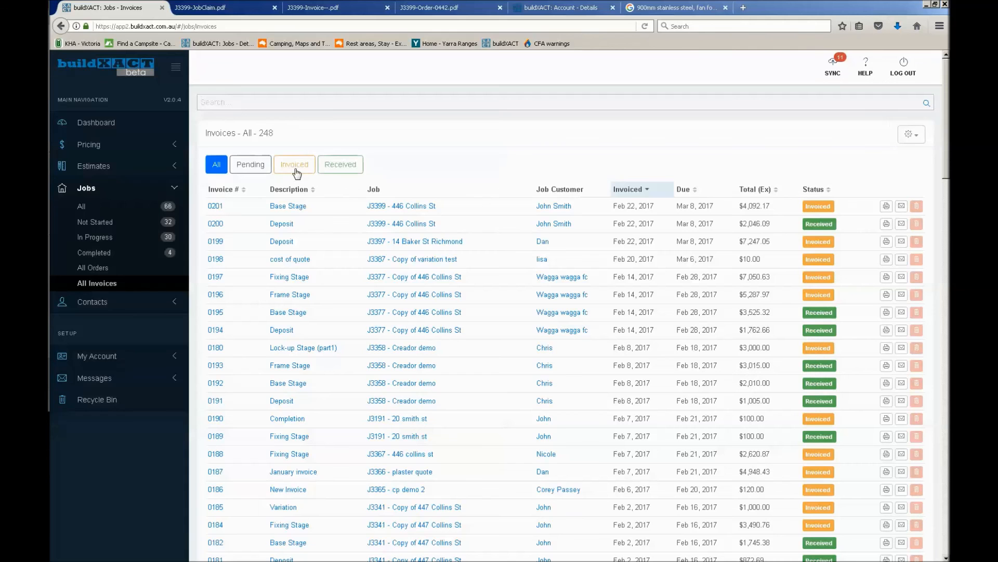
click(295, 165)
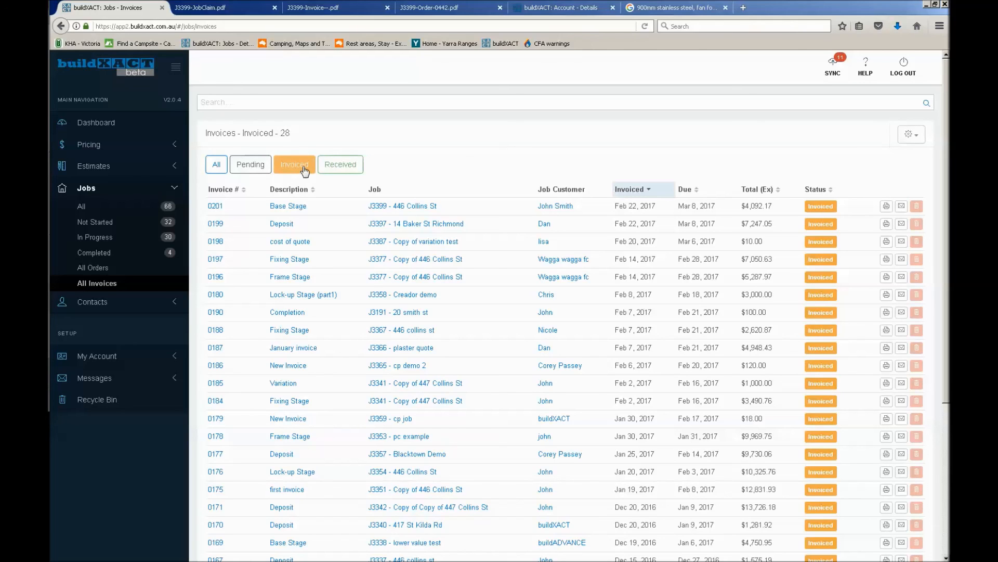
click(109, 268)
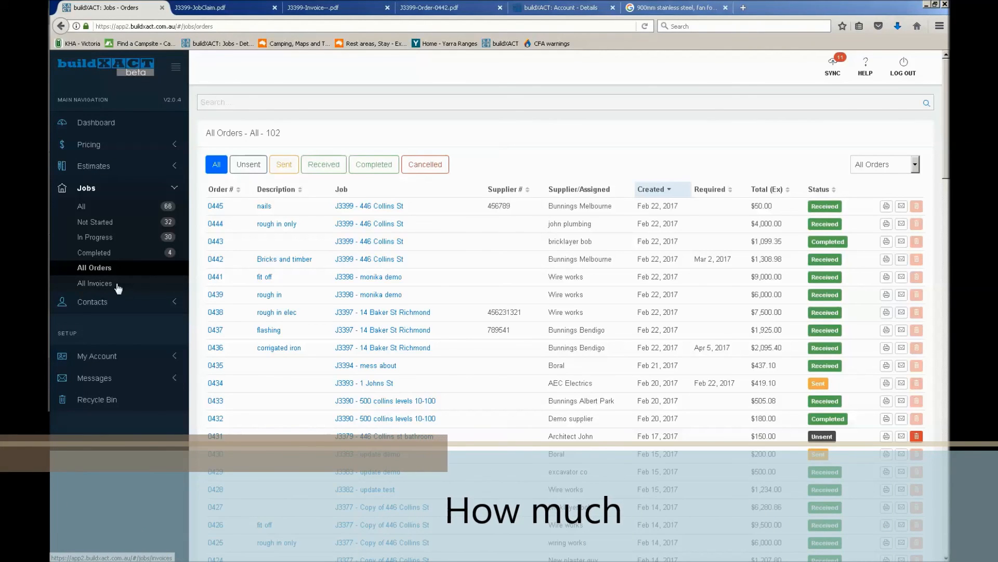
Examine the account's subscription plans, comparing Estimating with Estimating AND Job Management, including its monthly price and the available discounts
click(121, 356)
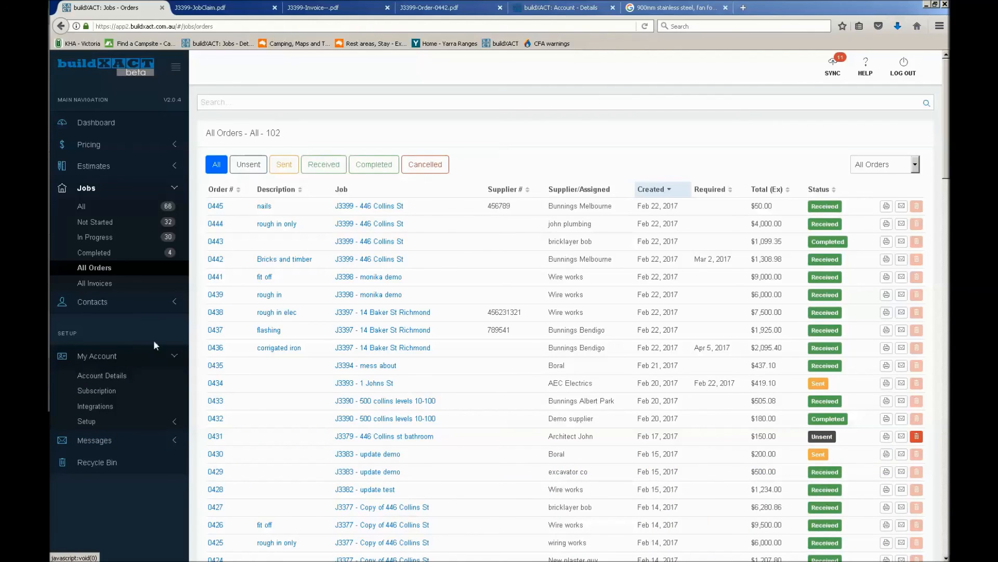
click(99, 391)
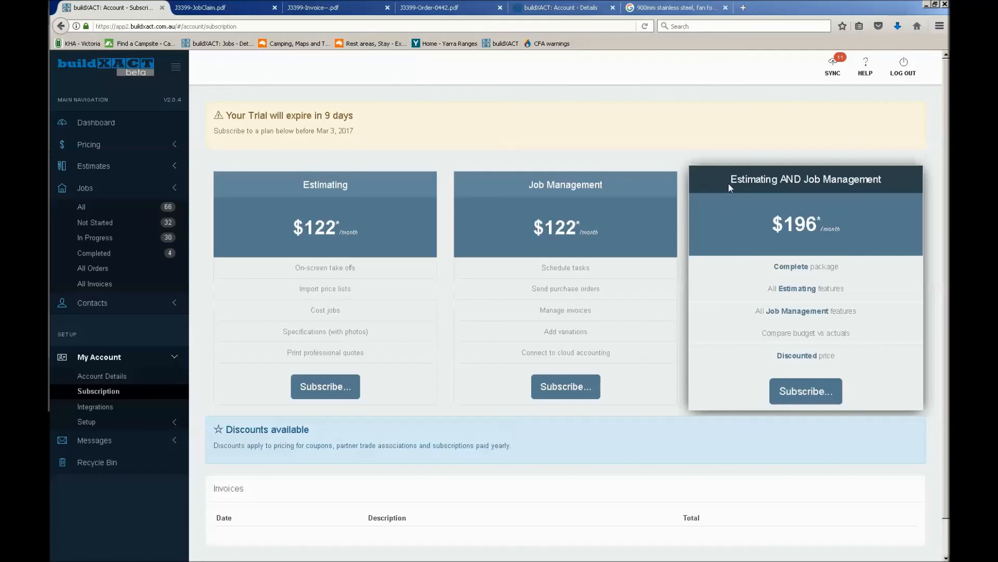
drag(732, 182, 897, 181)
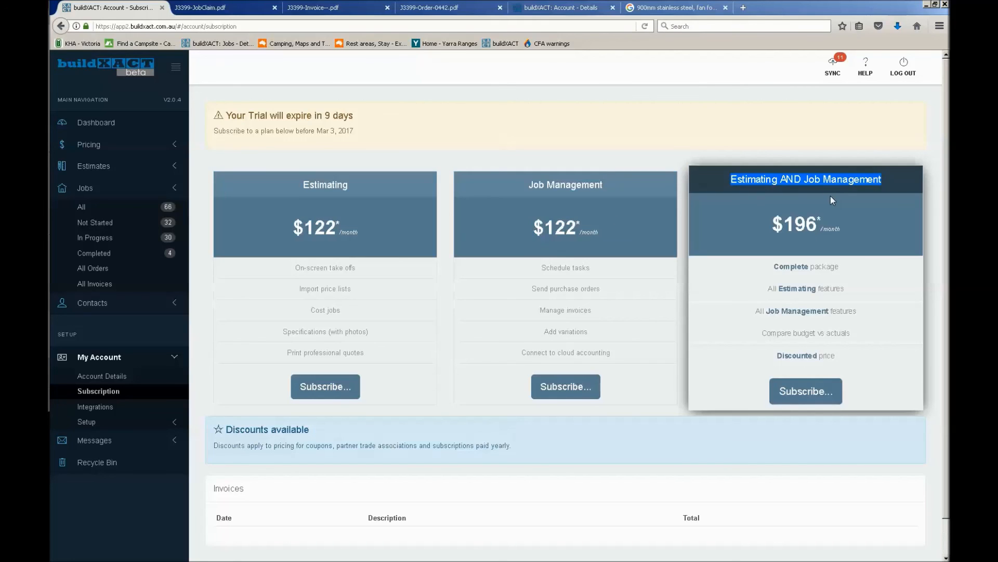
click(369, 206)
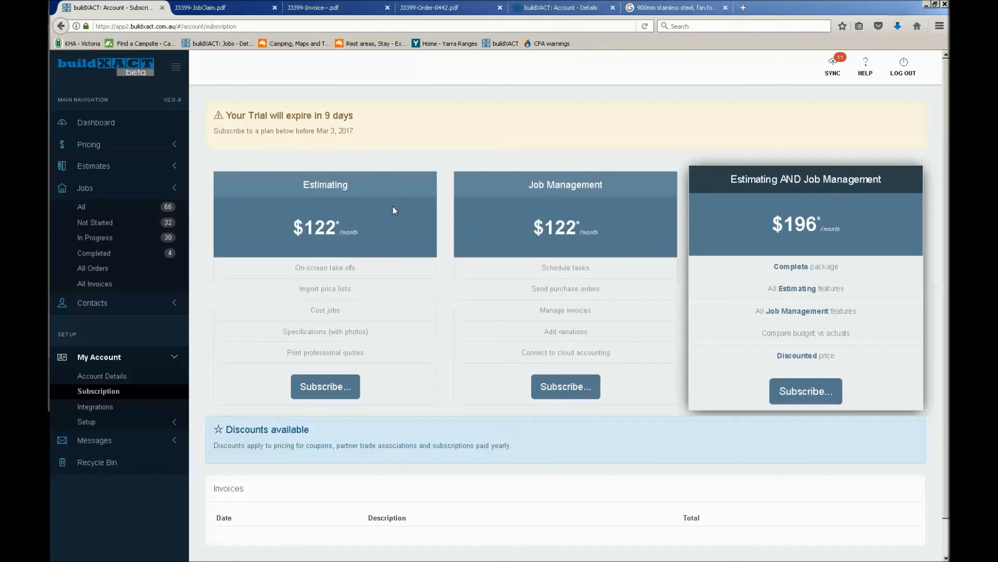
drag(304, 184, 351, 191)
drag(737, 179, 854, 187)
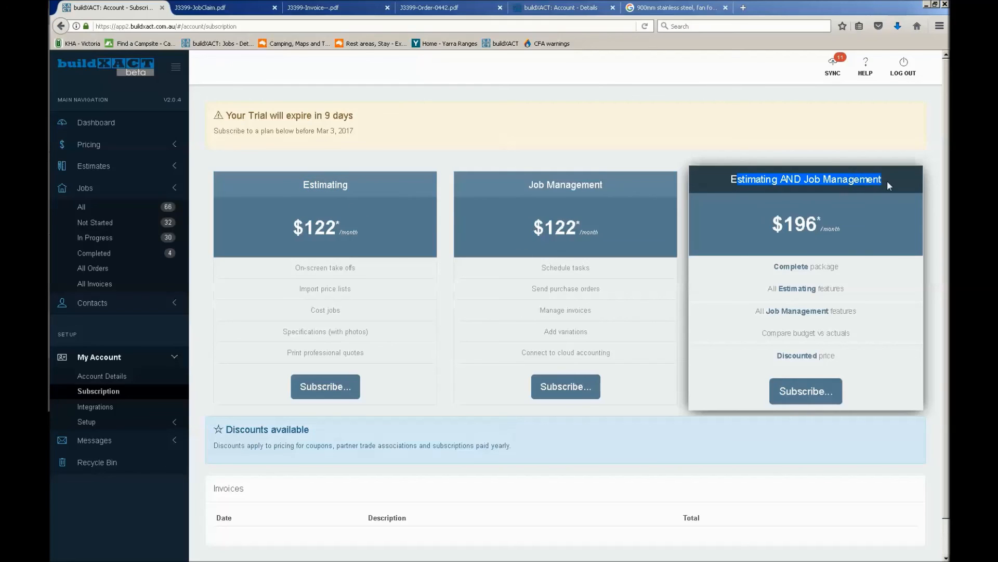
click(878, 196)
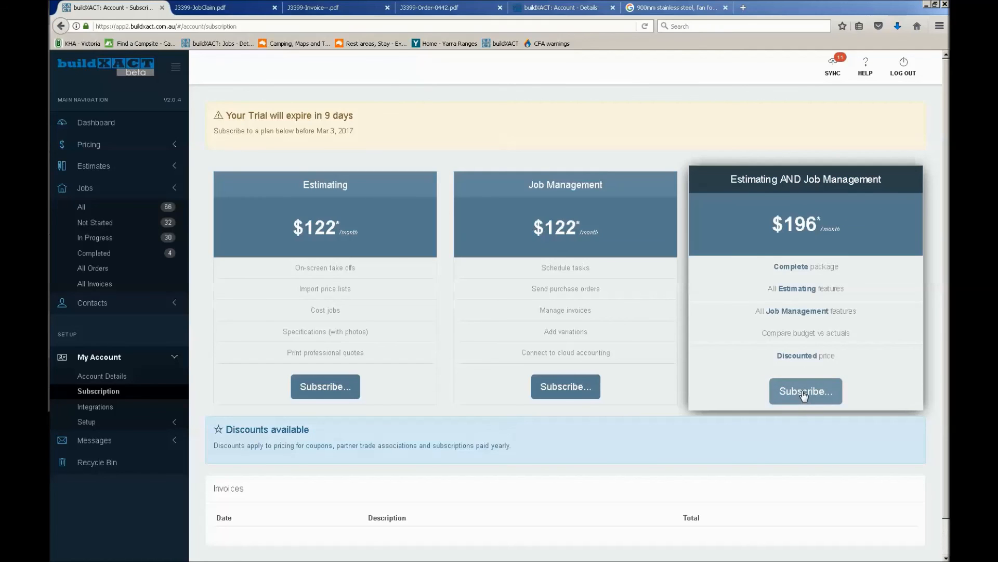
drag(773, 225, 838, 230)
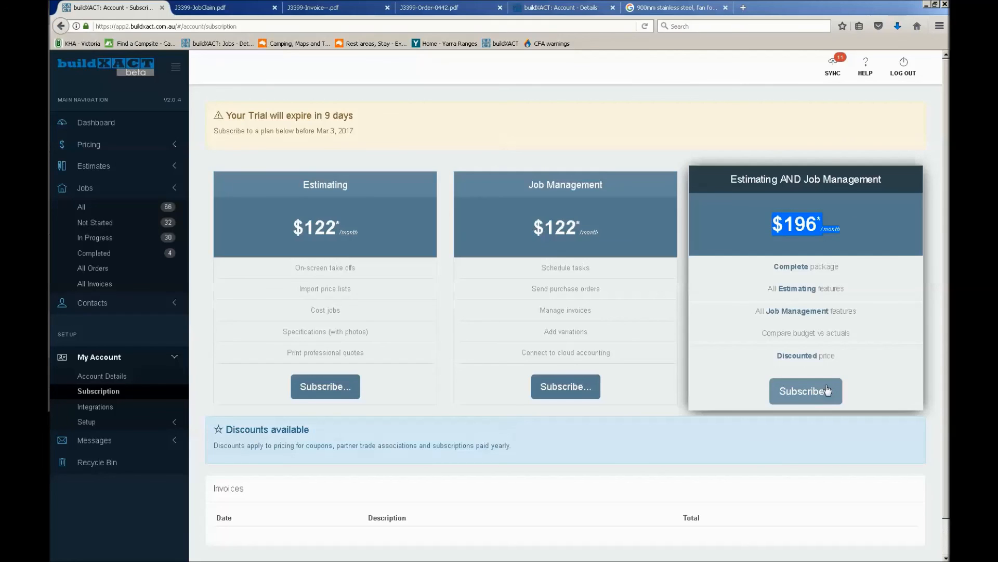
drag(523, 449, 210, 446)
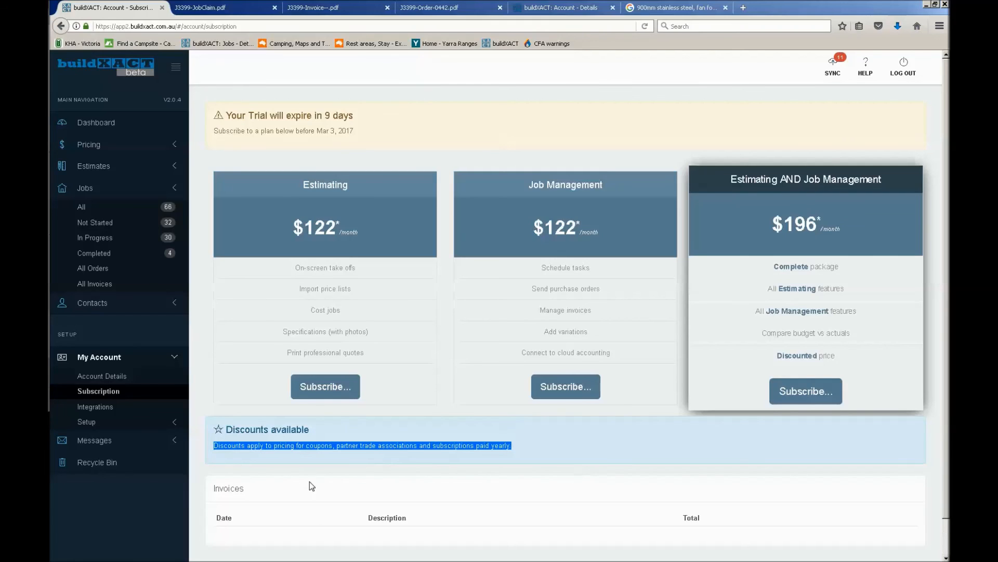
drag(477, 446, 493, 445)
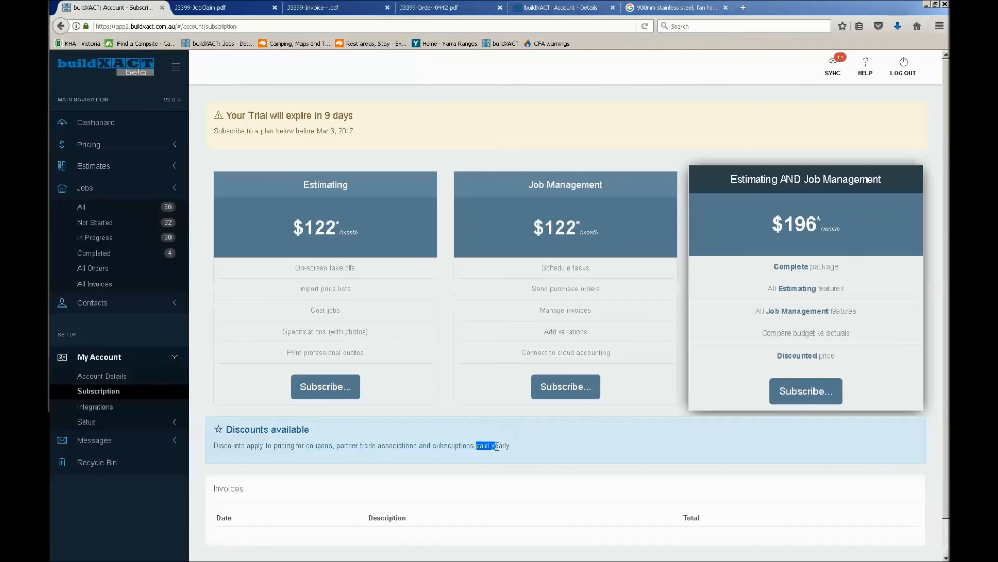
Start subscribing to Estimating AND Job Management, skip the member number and coupon code, and accept the billing details to reach checkout
click(803, 389)
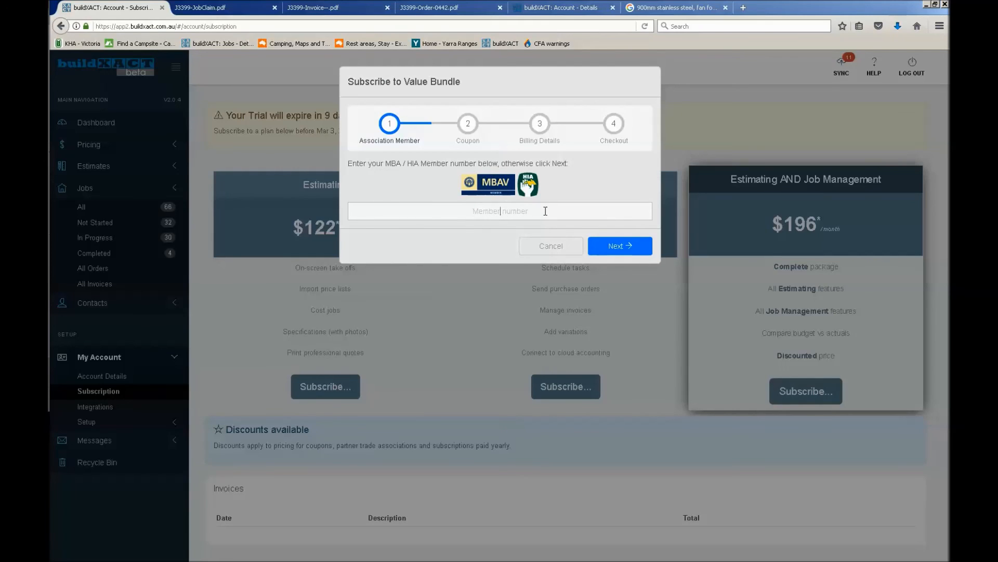
click(617, 247)
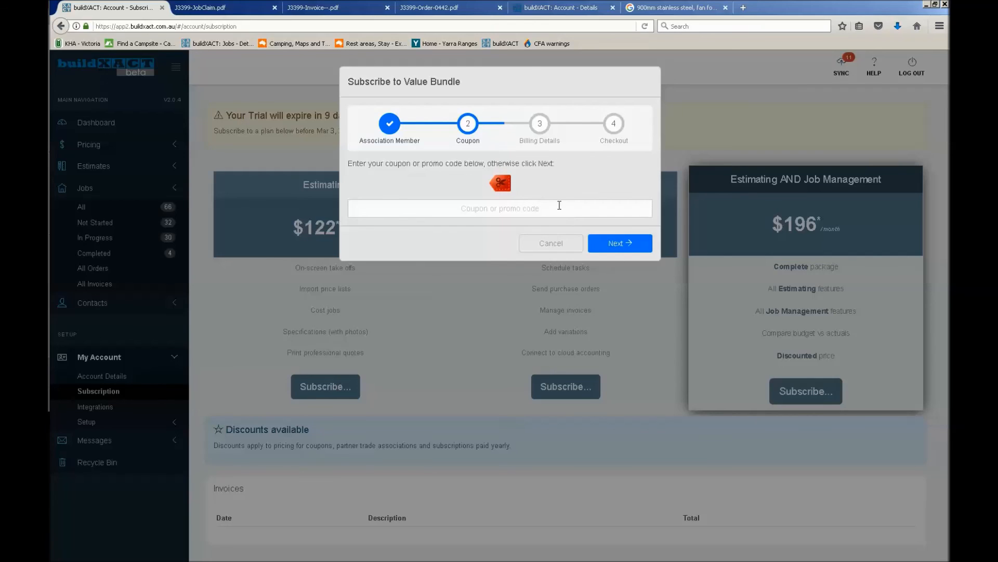
click(615, 246)
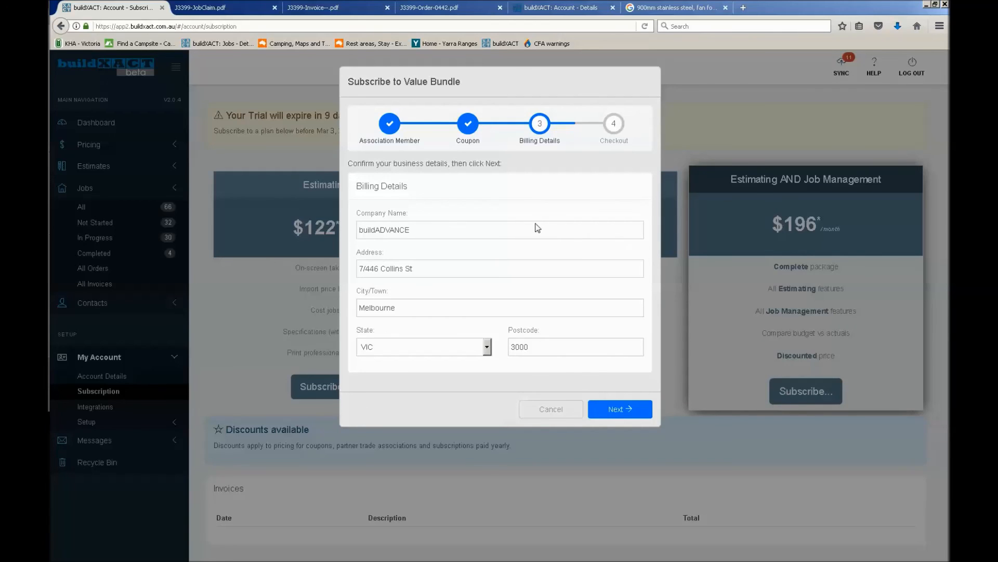
click(610, 410)
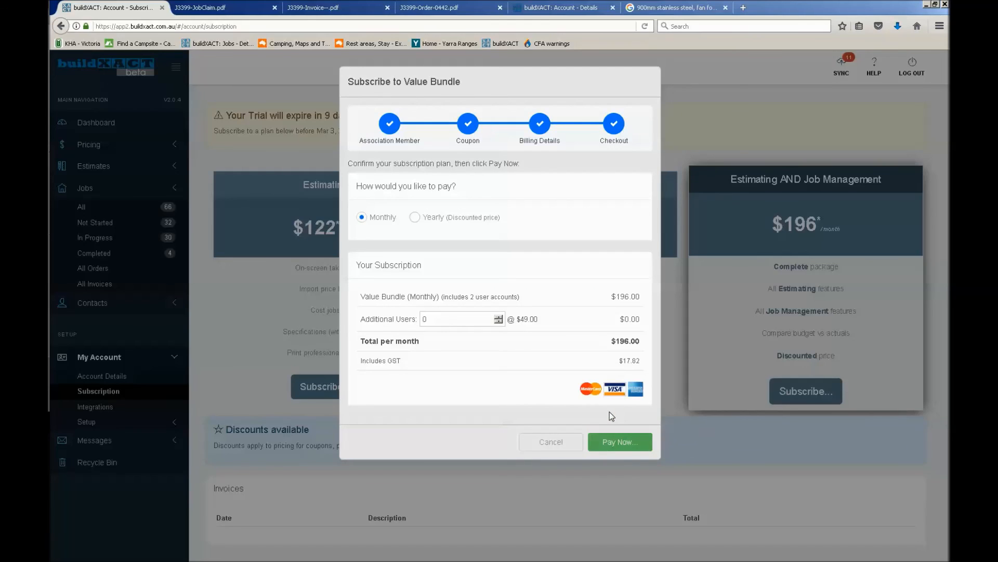
Compare Yearly and Monthly payment, preview the monthly card payment form without paying, and select Yearly (Discounted price)
click(437, 218)
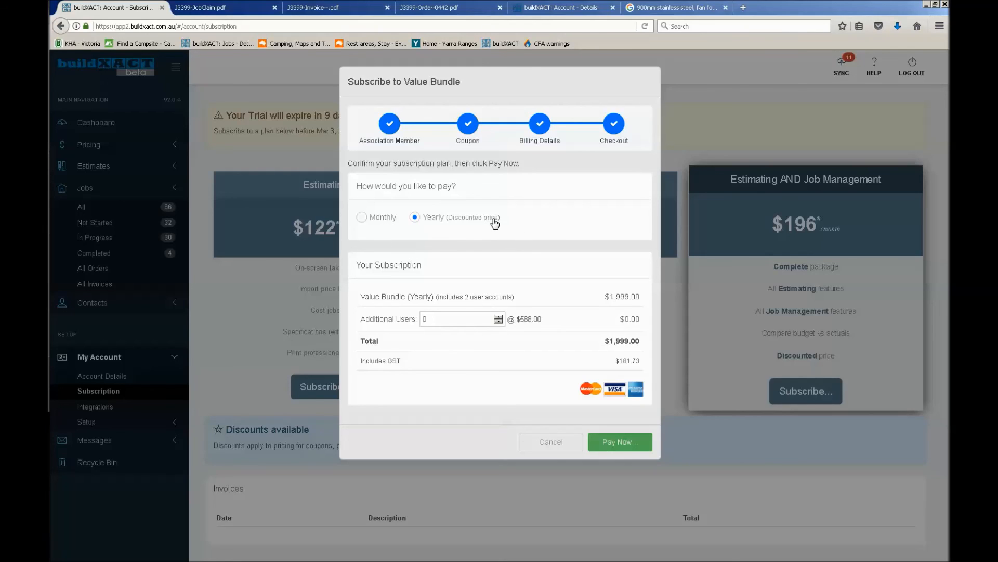
click(372, 219)
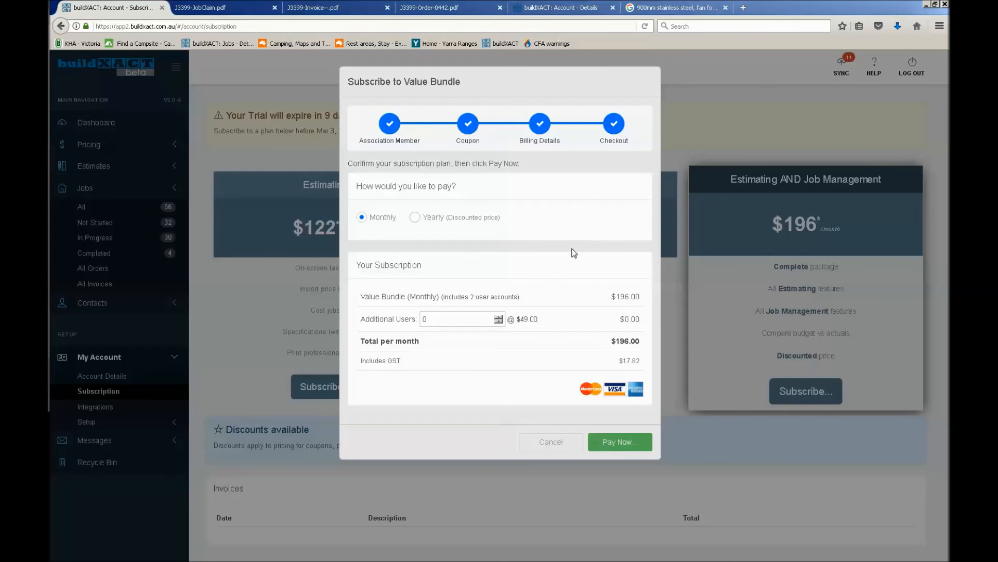
click(614, 439)
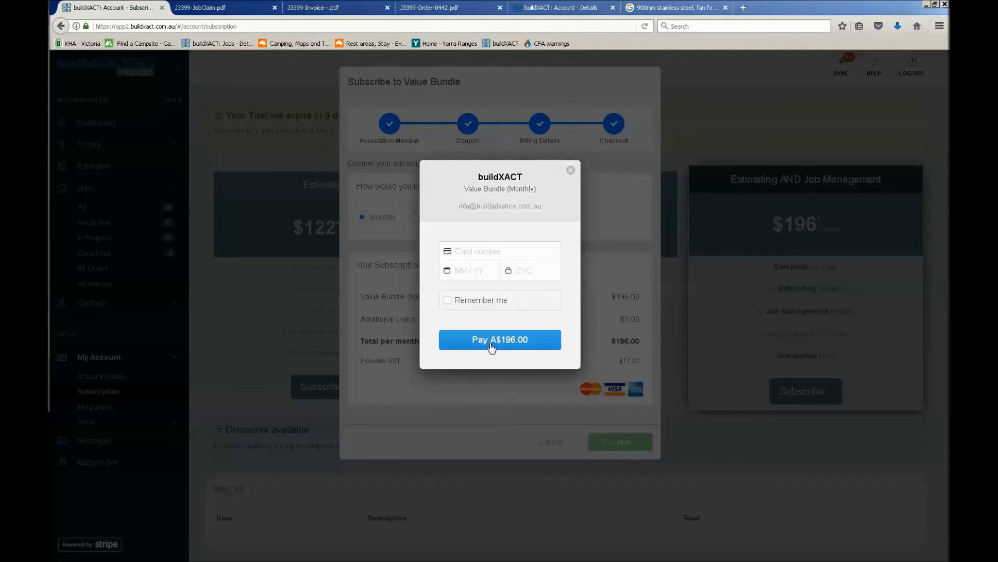
click(570, 171)
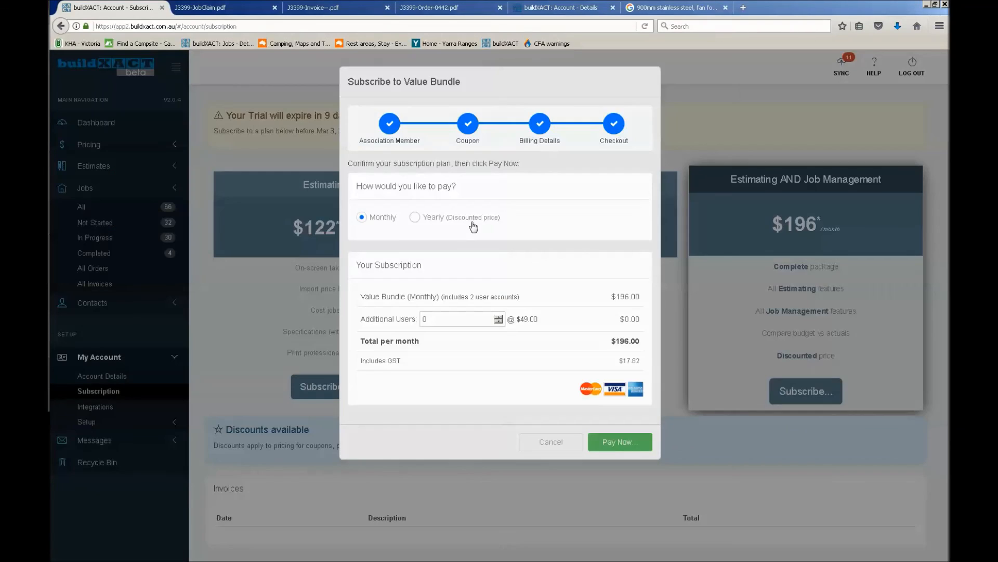
click(473, 228)
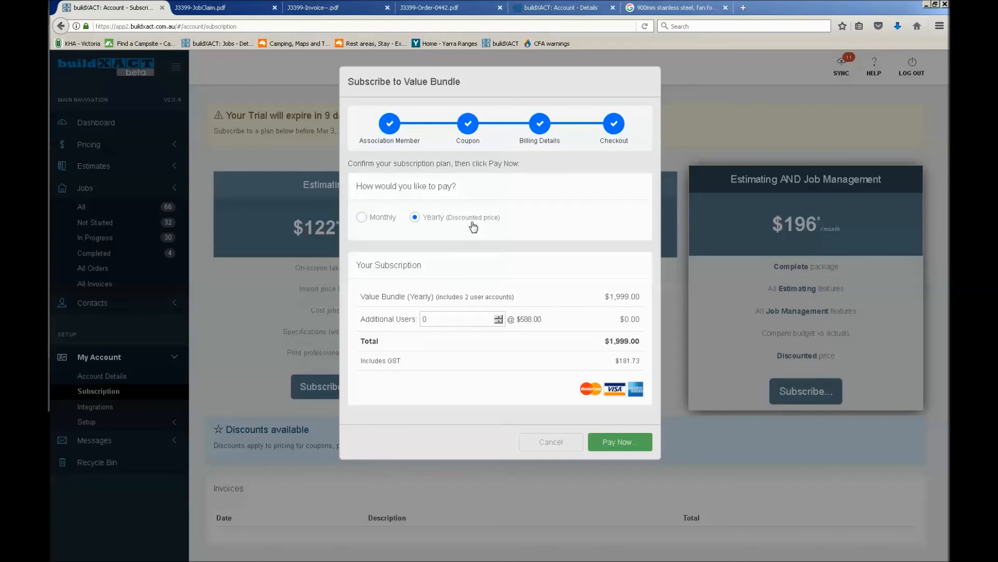